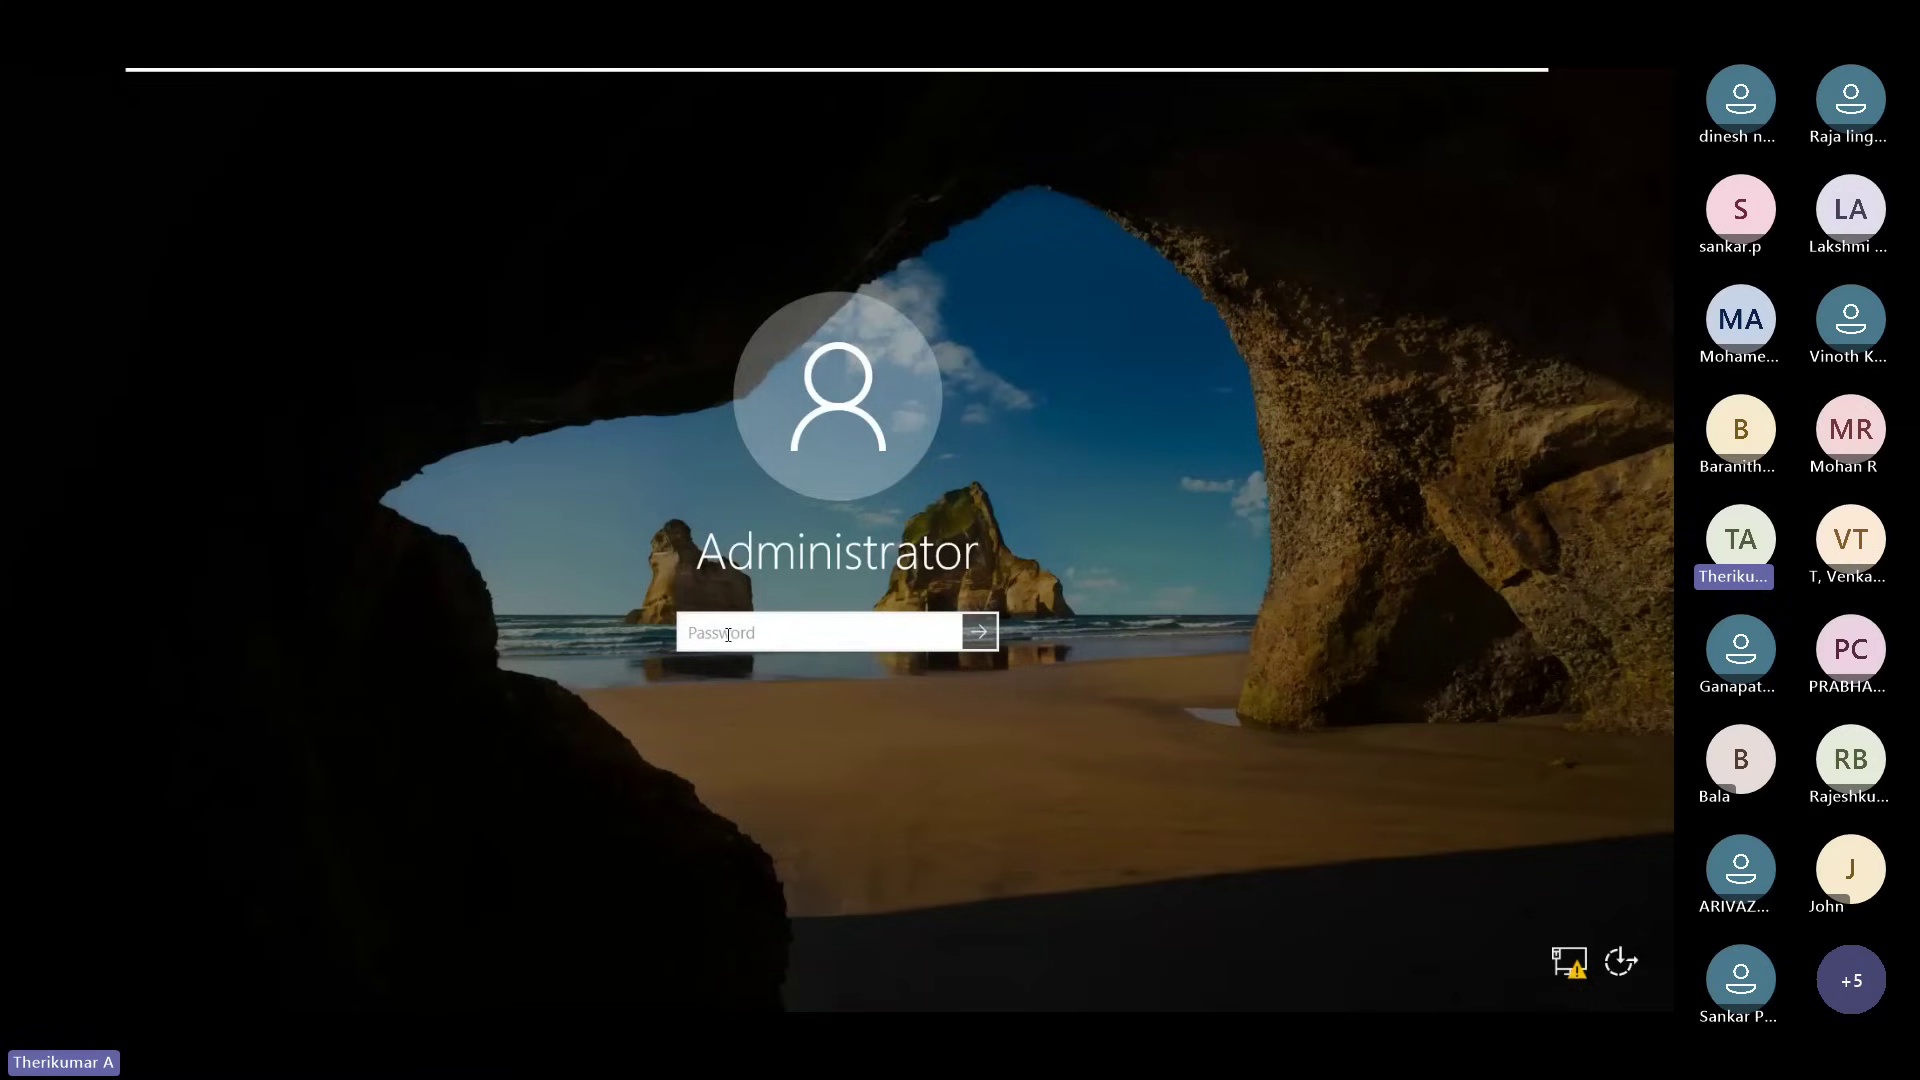
Step: Sign in to Windows Server 2016 as Administrator with the account password
{"action": "type", "text": "••••••"}
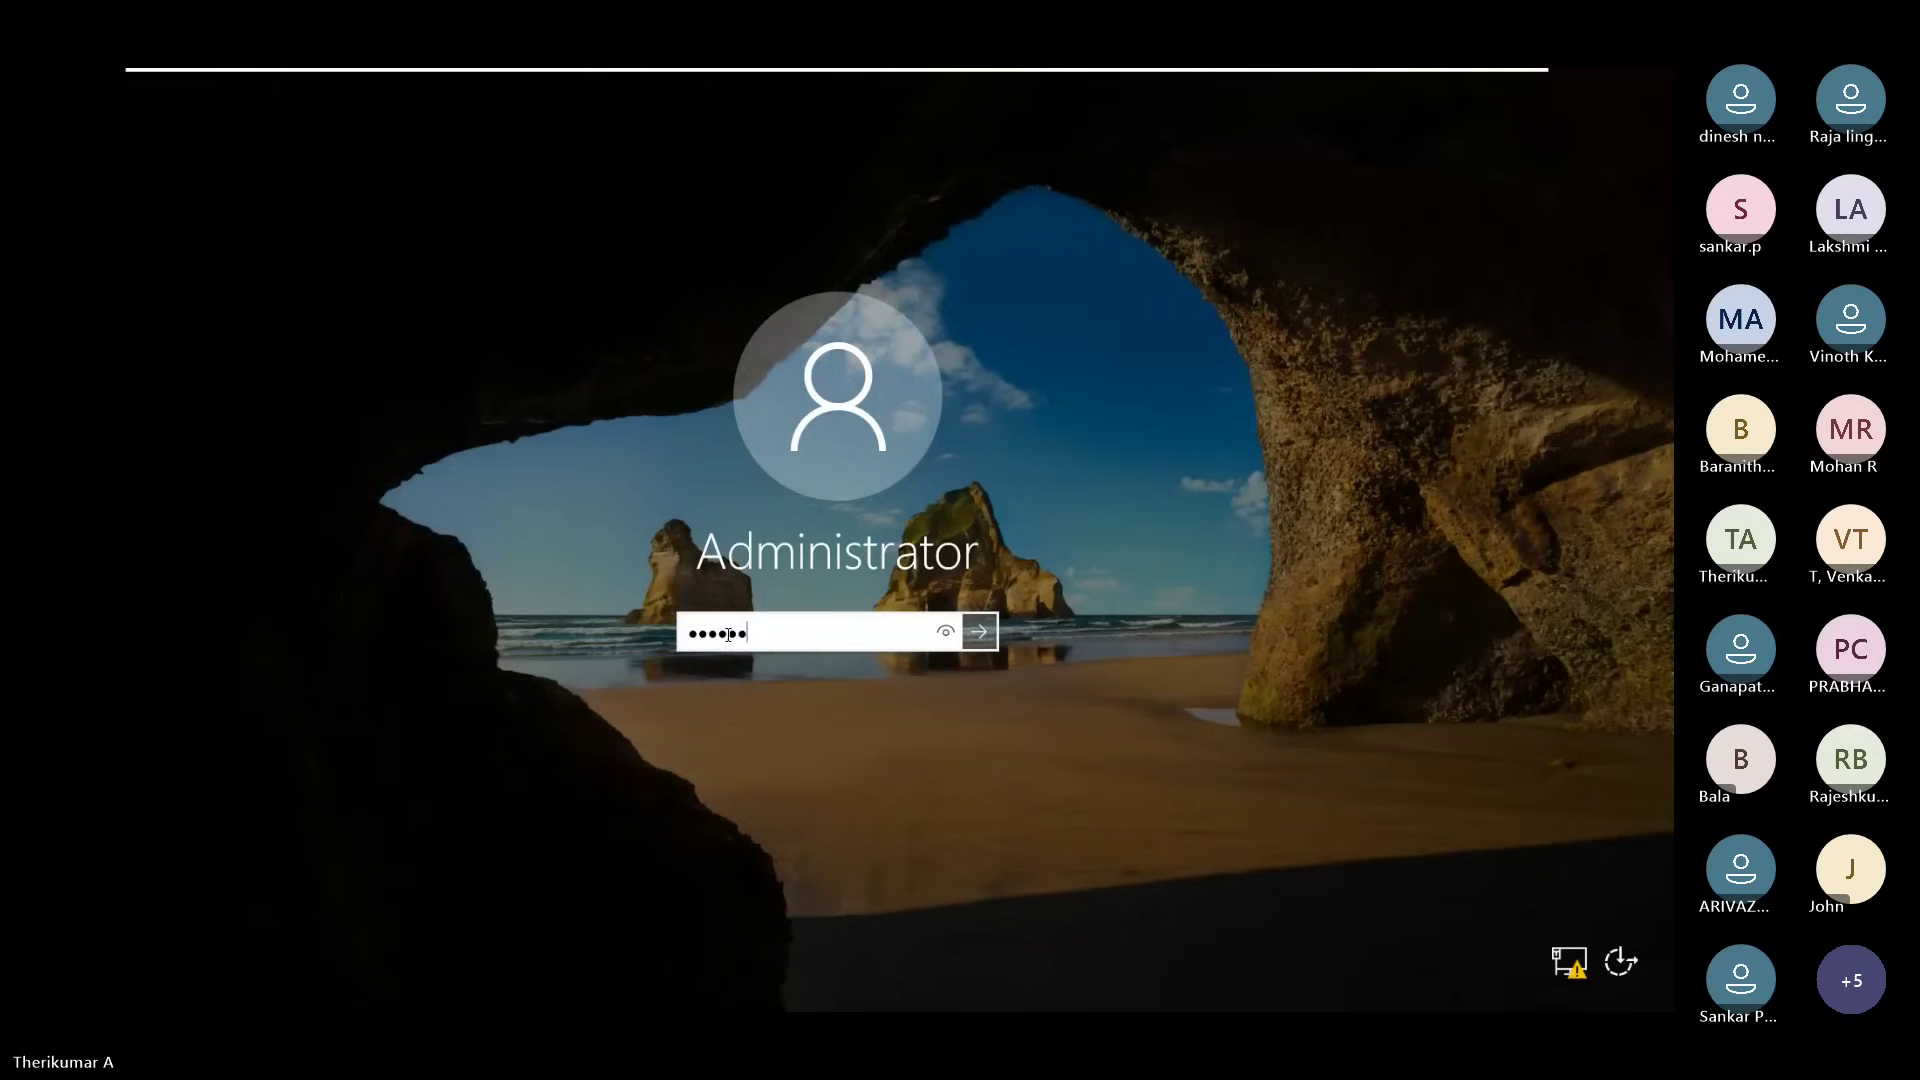
{"action": "key", "text": "Return"}
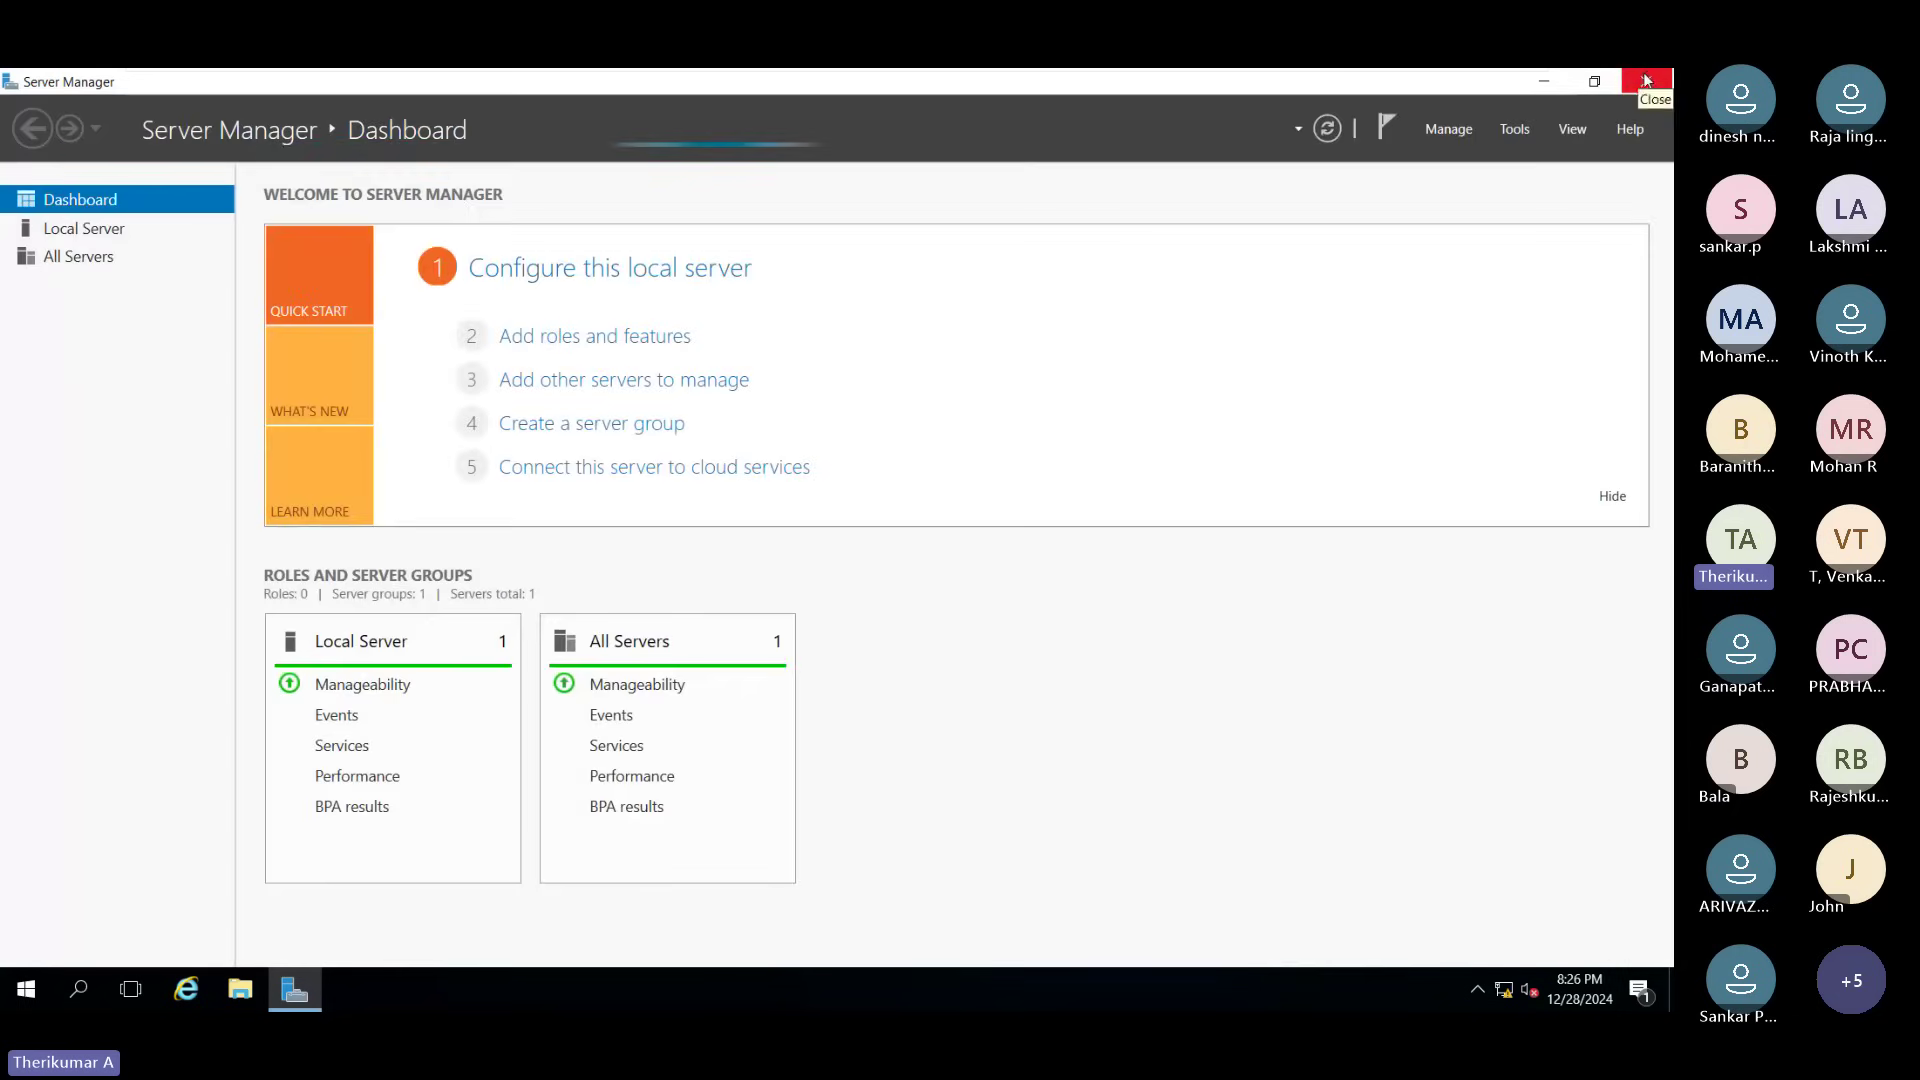
Step: Check in System Properties (sysdm.cpl) that the computer is WIN2K16DC2 in WORKGROUP, leaving it unchanged
{"action": "left_click", "coordinate": [1546, 83]}
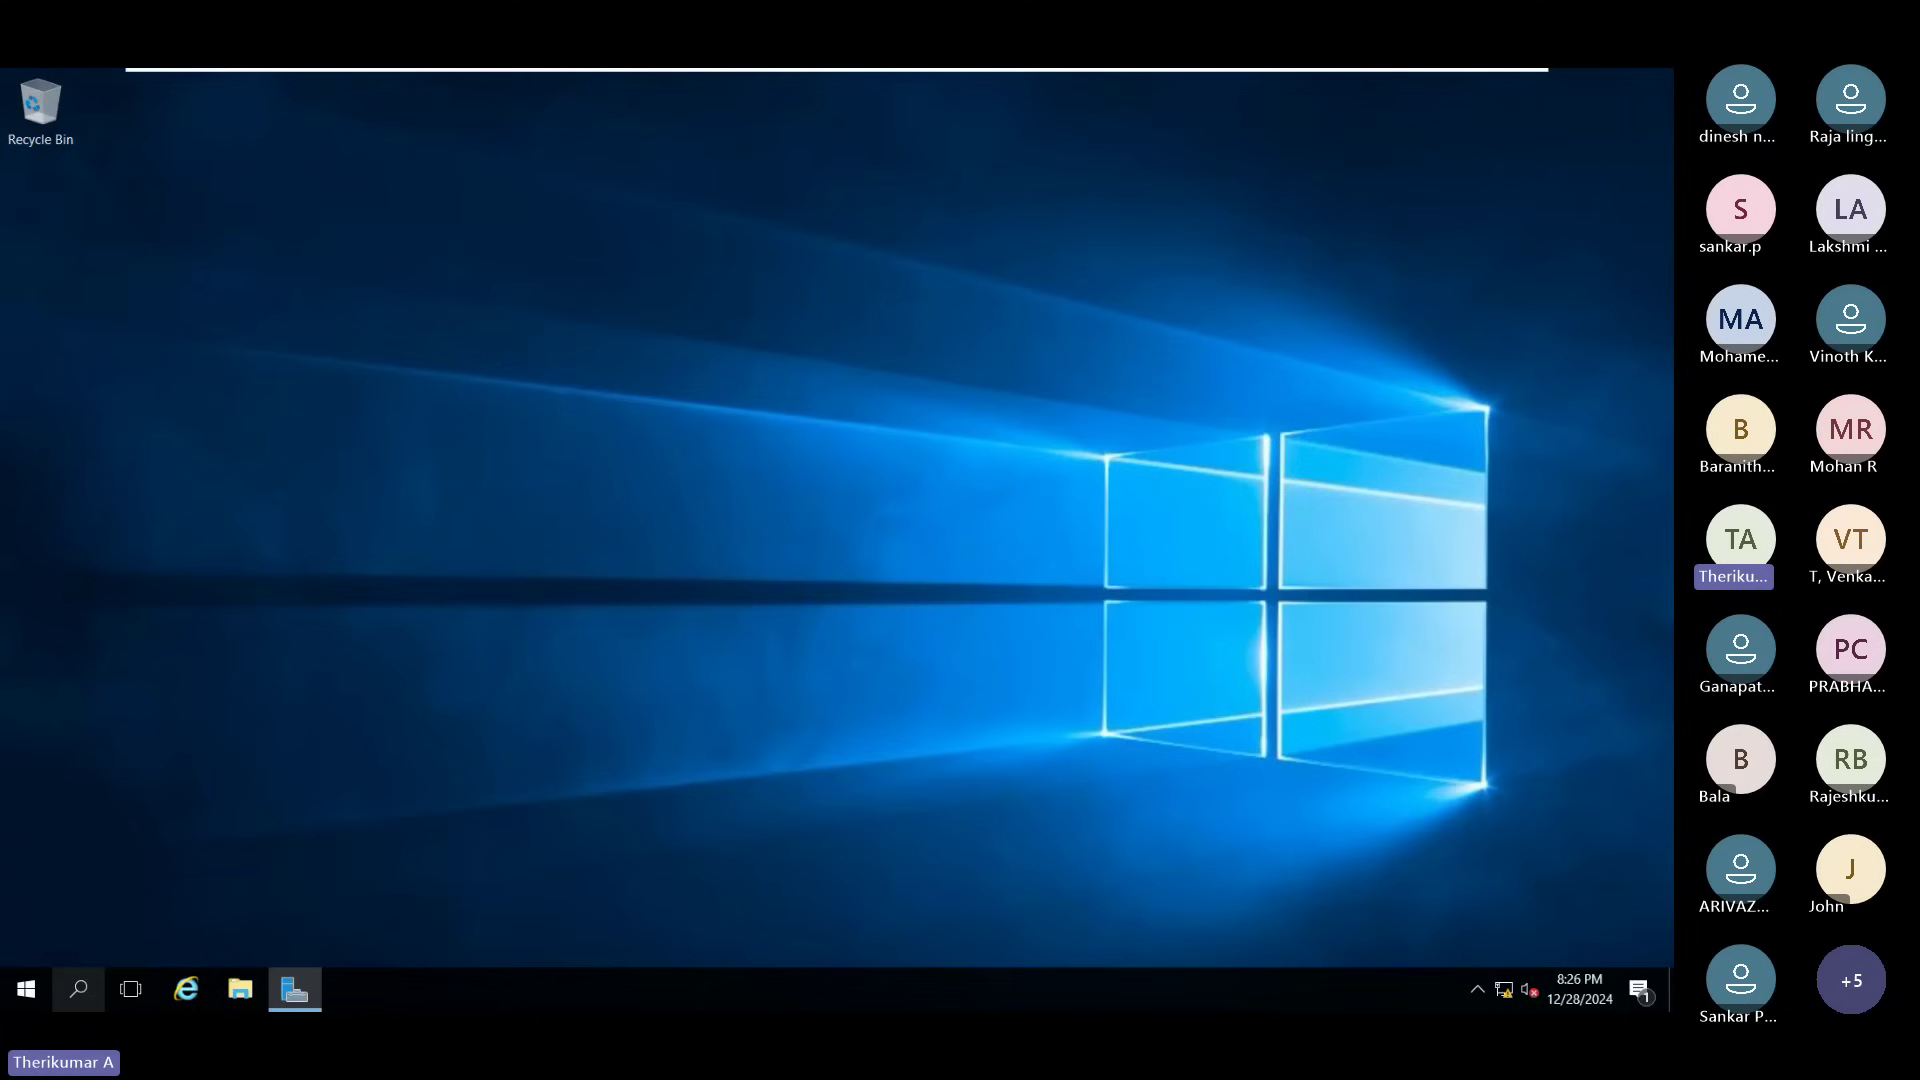
{"action": "right_click", "coordinate": [26, 989]}
{"action": "left_click", "coordinate": [70, 887]}
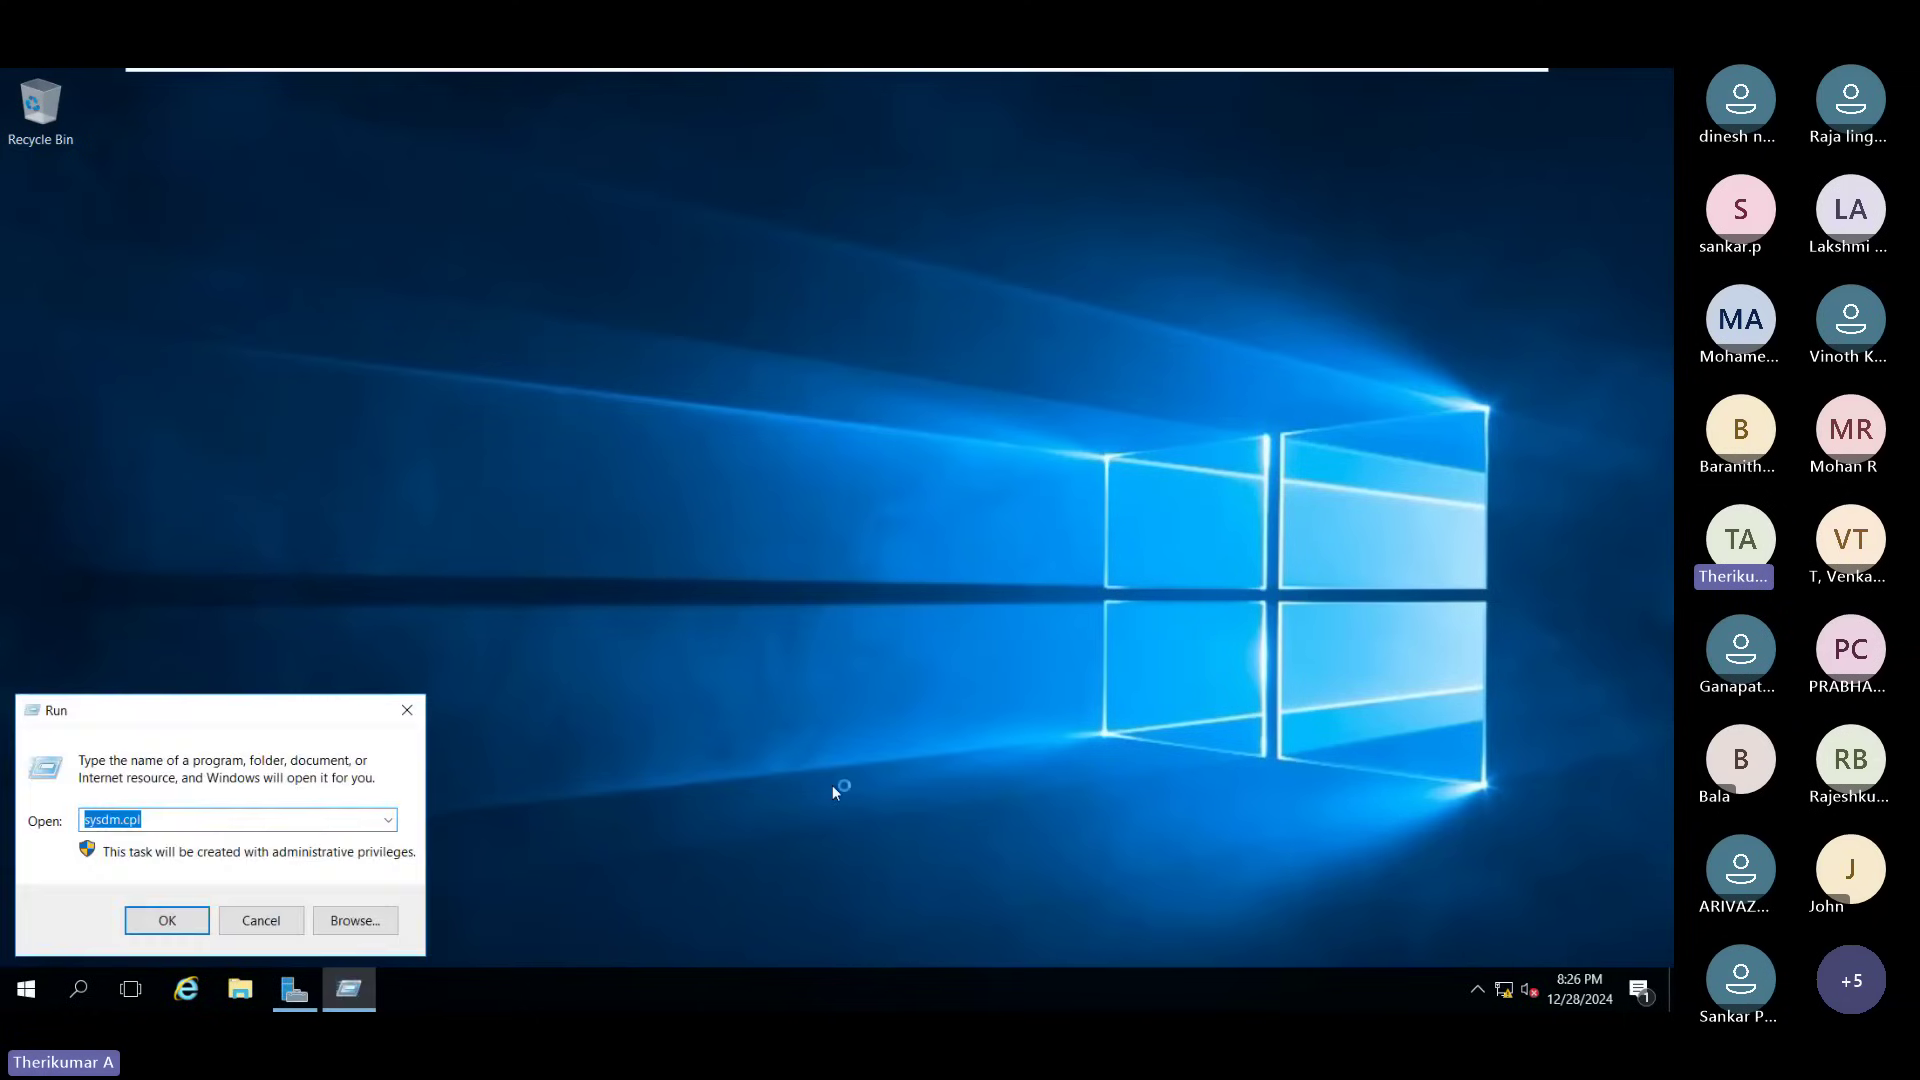
{"action": "key", "text": "Return"}
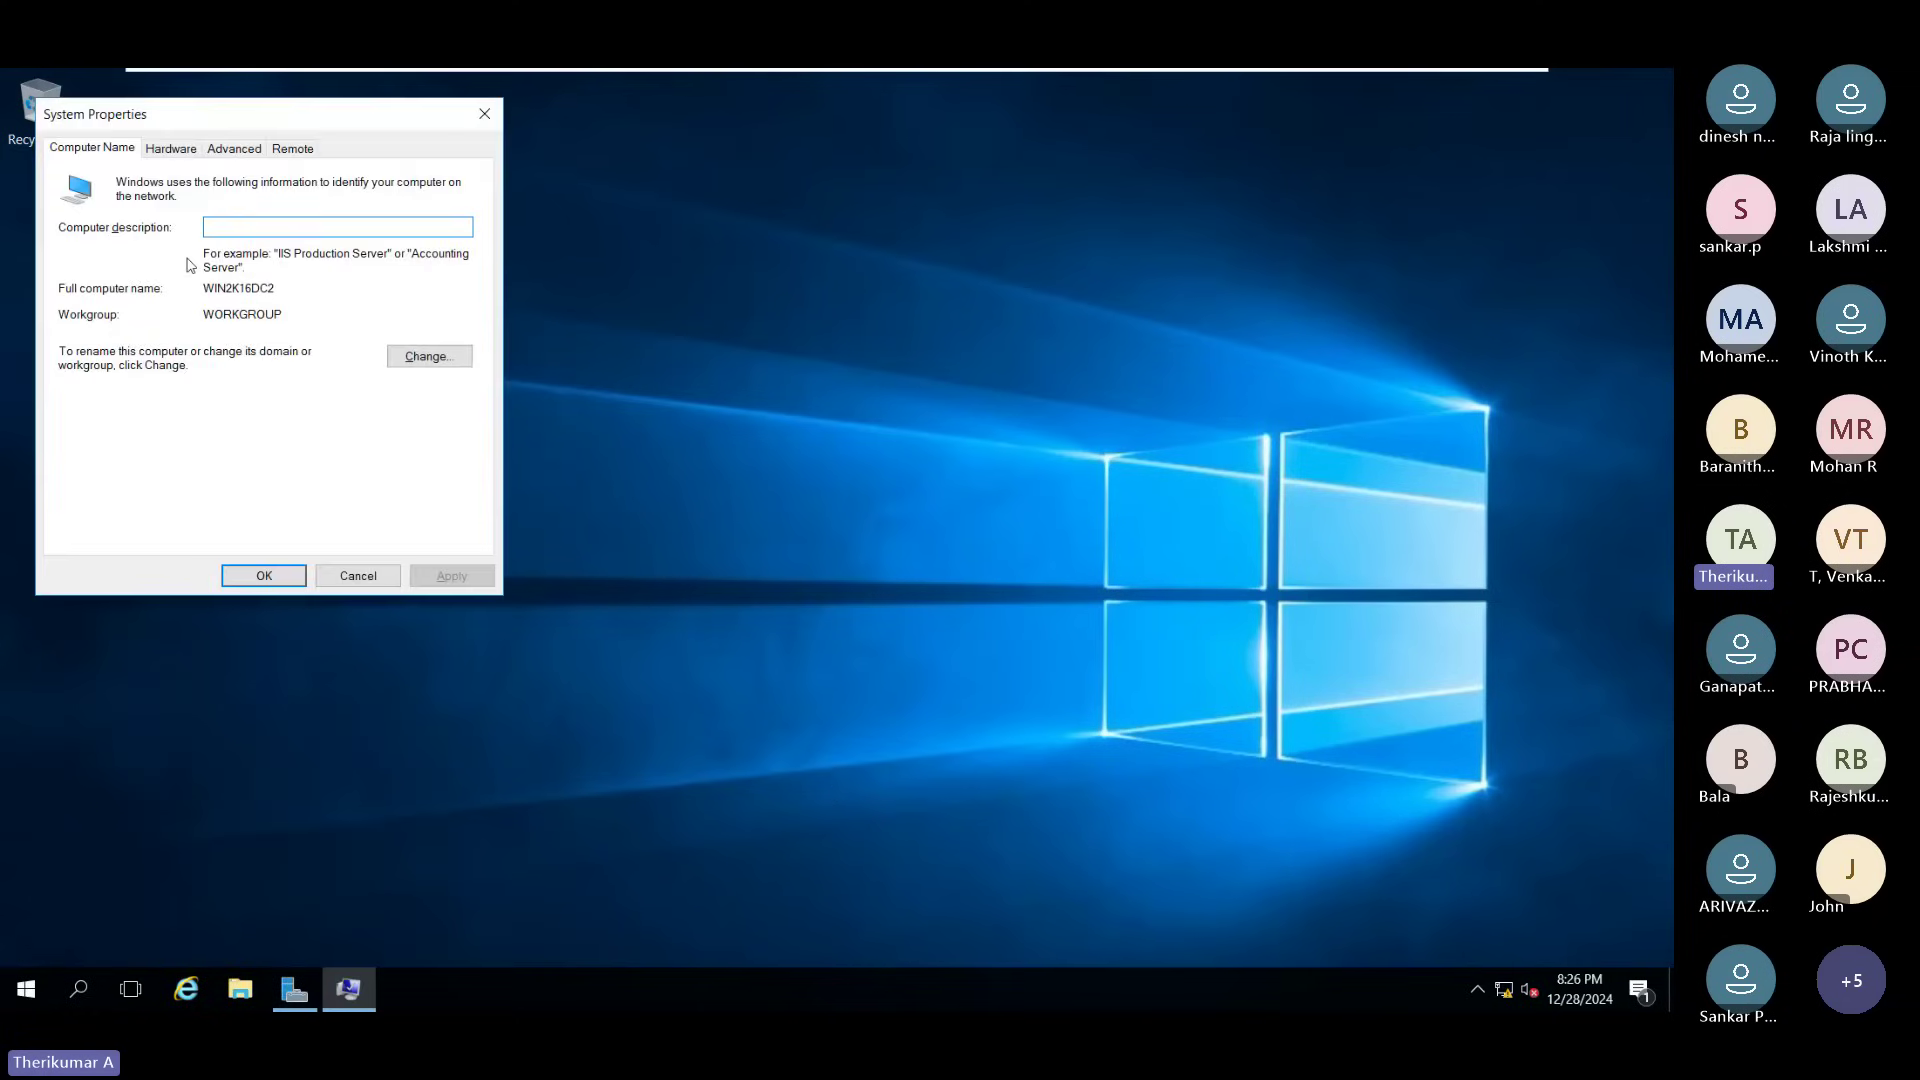
{"action": "left_click", "coordinate": [418, 356]}
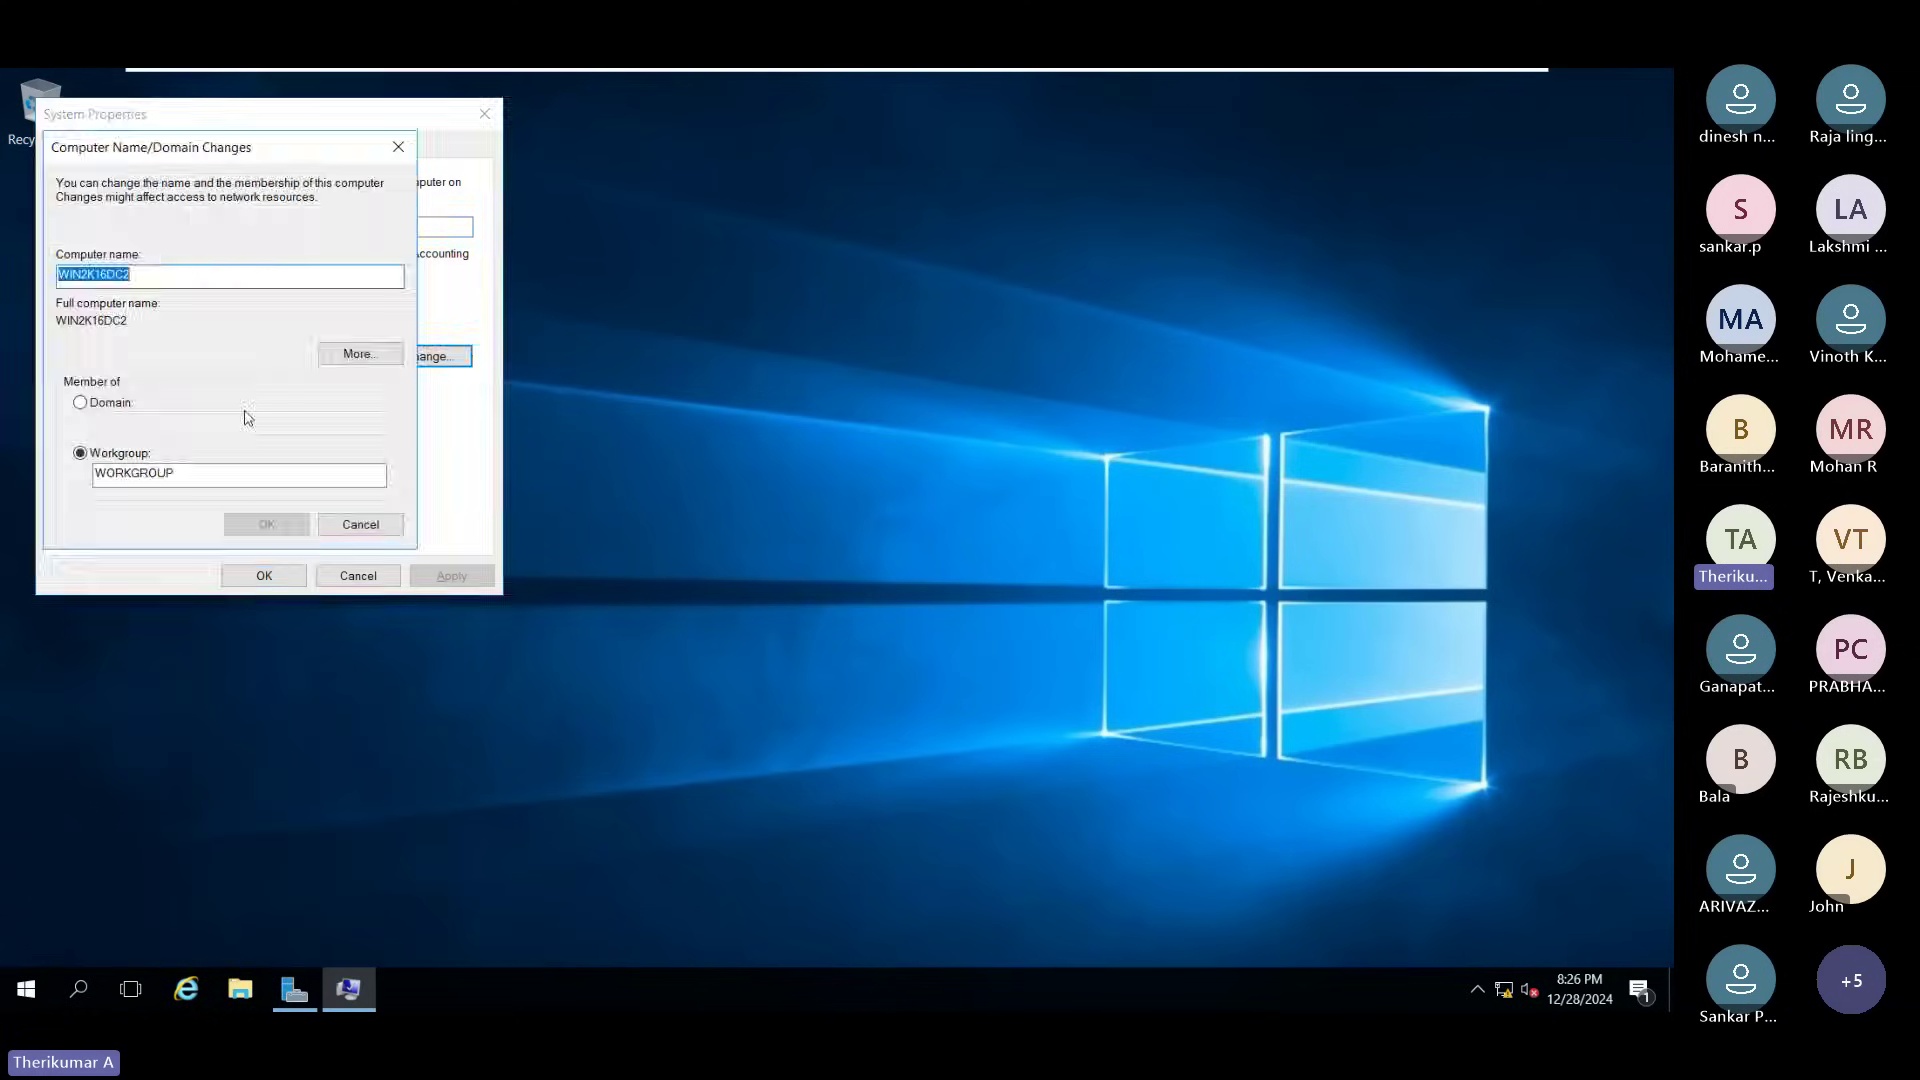
{"action": "left_click", "coordinate": [361, 524]}
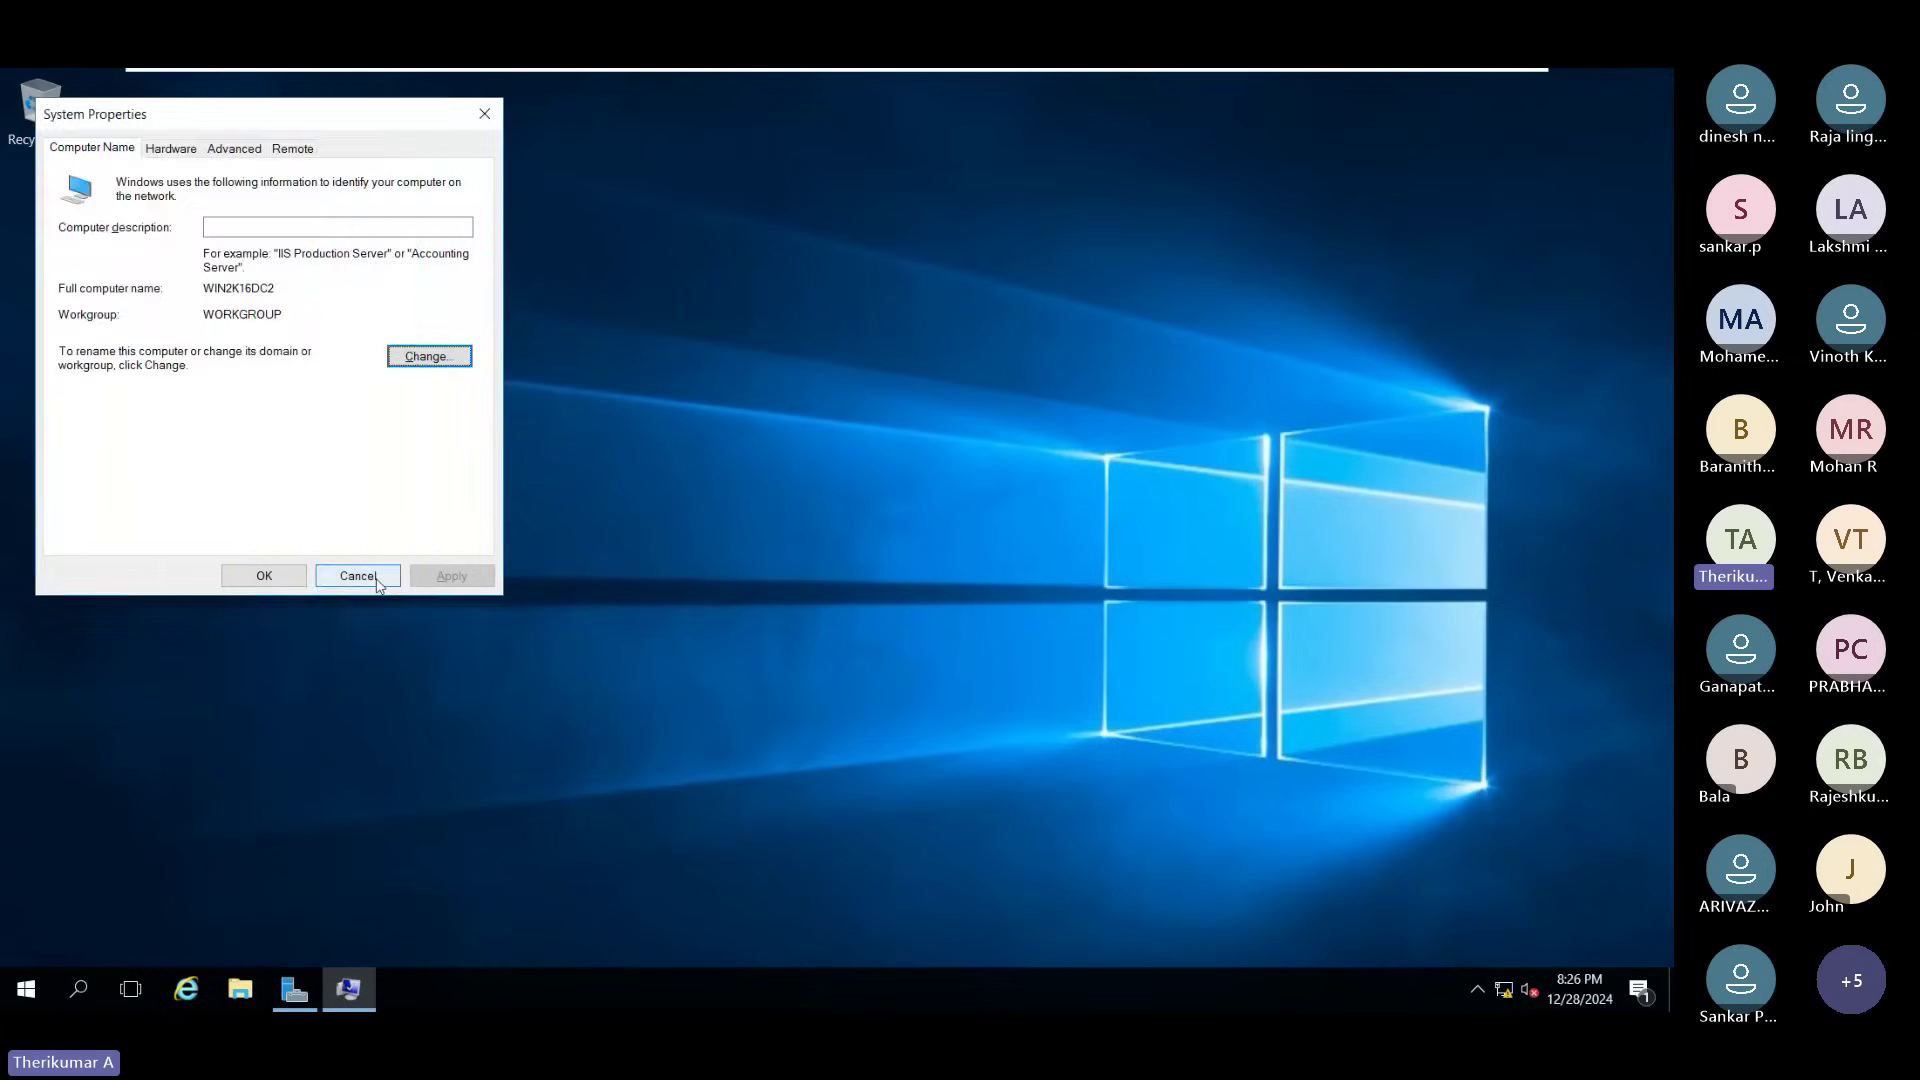
{"action": "left_click", "coordinate": [358, 575]}
{"action": "right_click", "coordinate": [45, 972]}
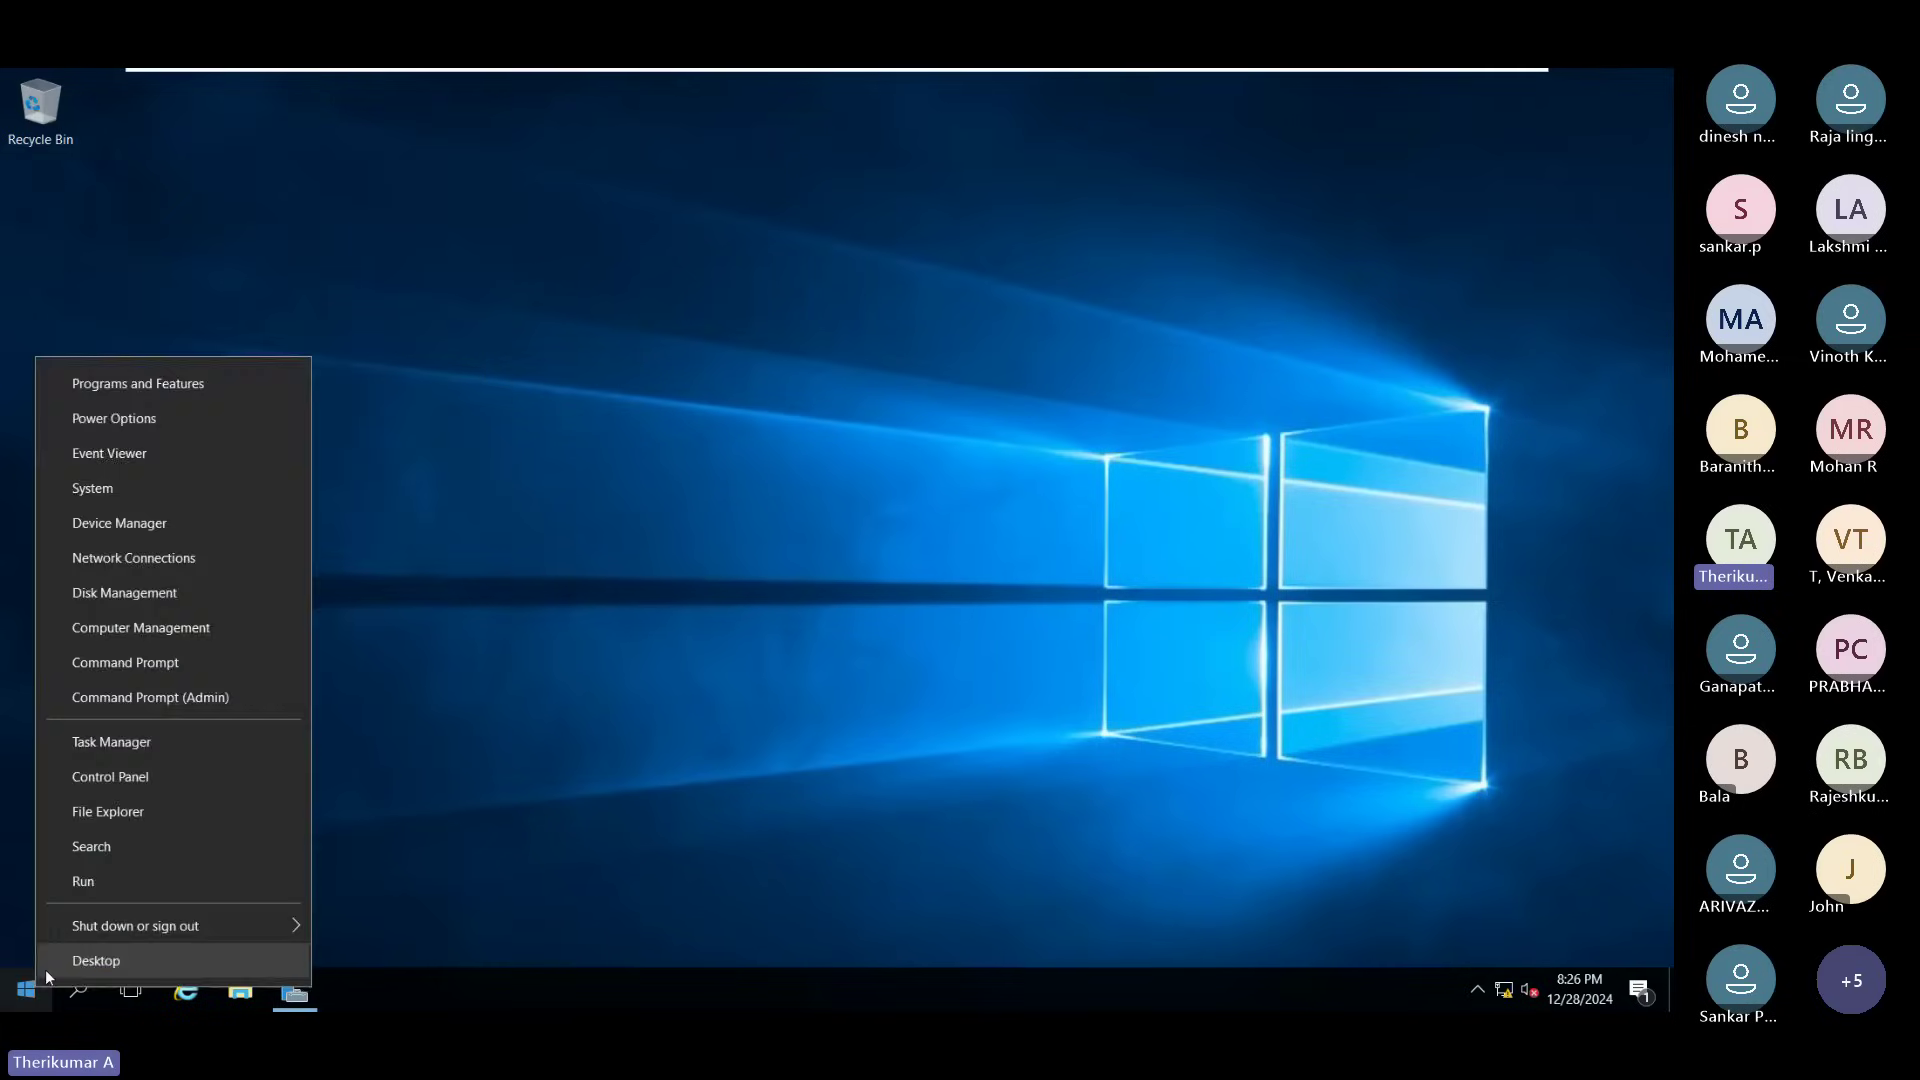
{"action": "left_click", "coordinate": [80, 875]}
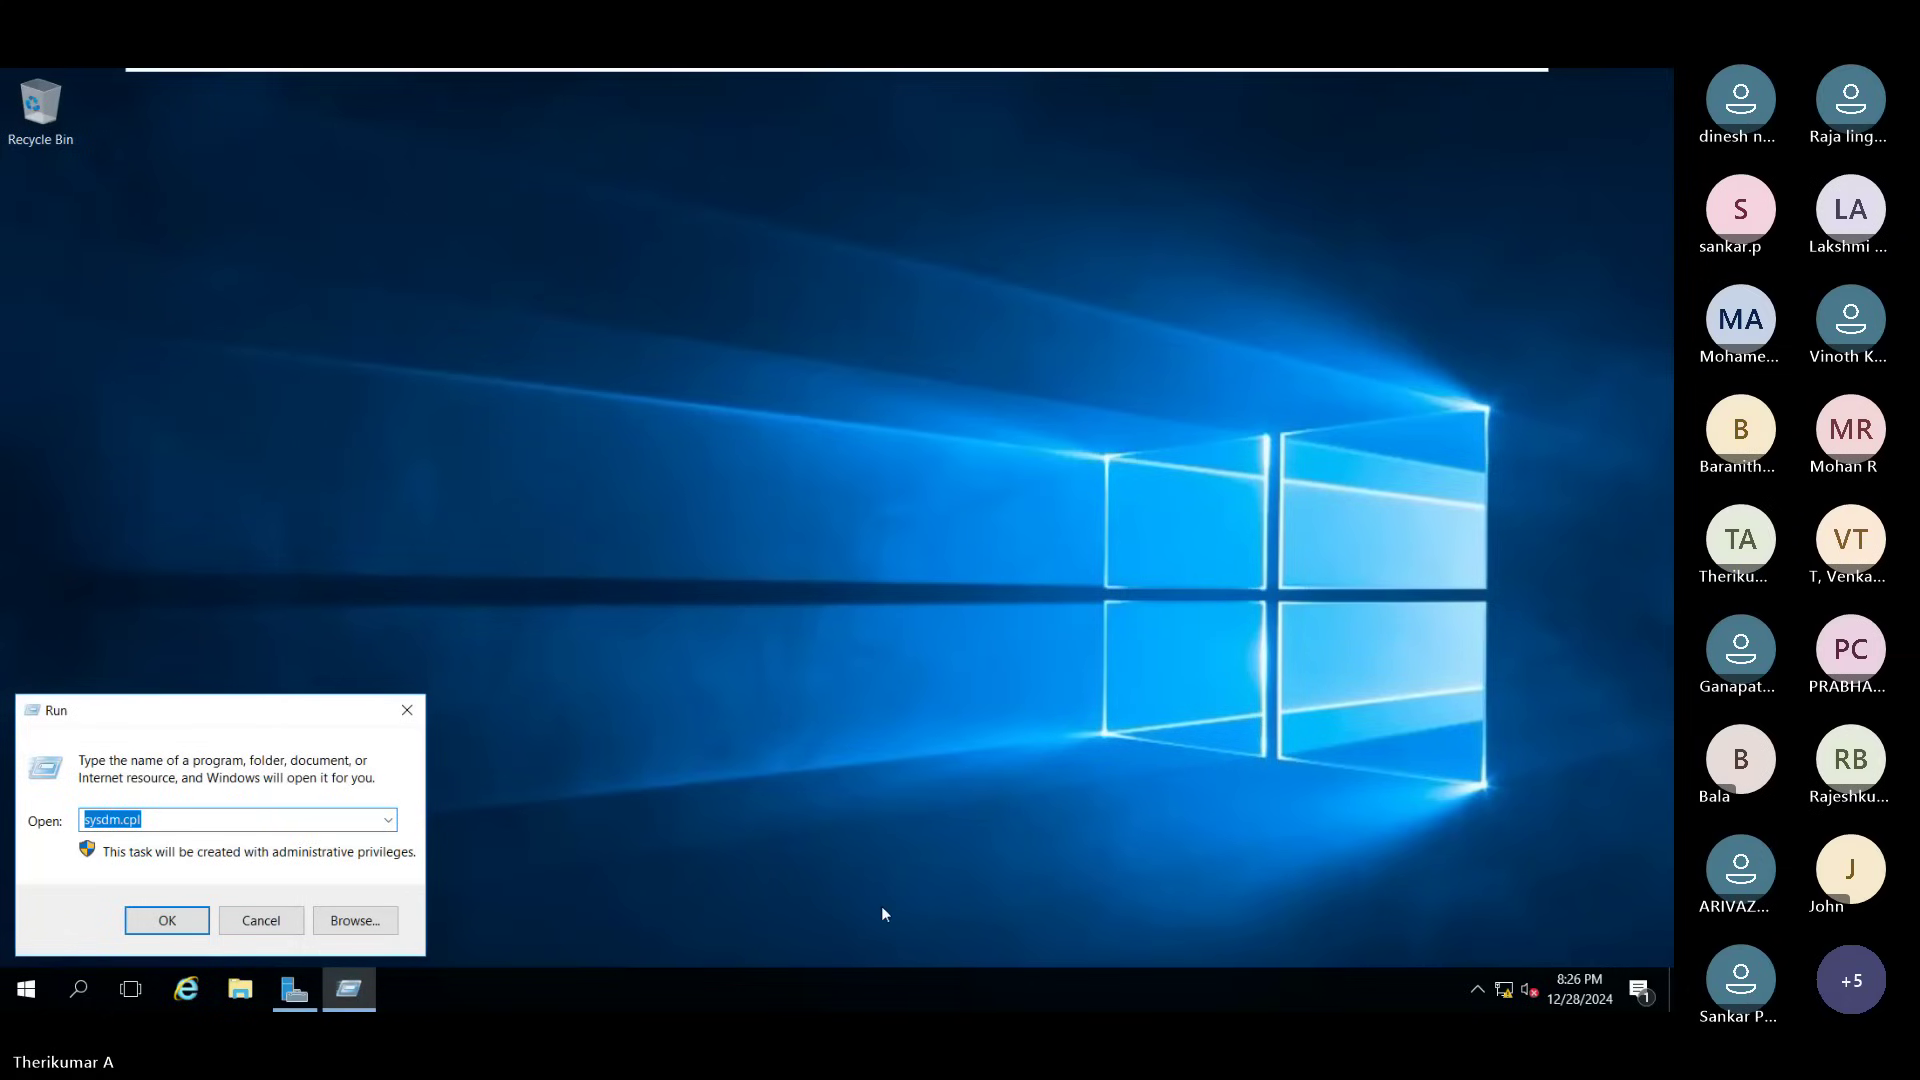
{"action": "type", "text": "nc"}
{"action": "key", "text": "Down"}
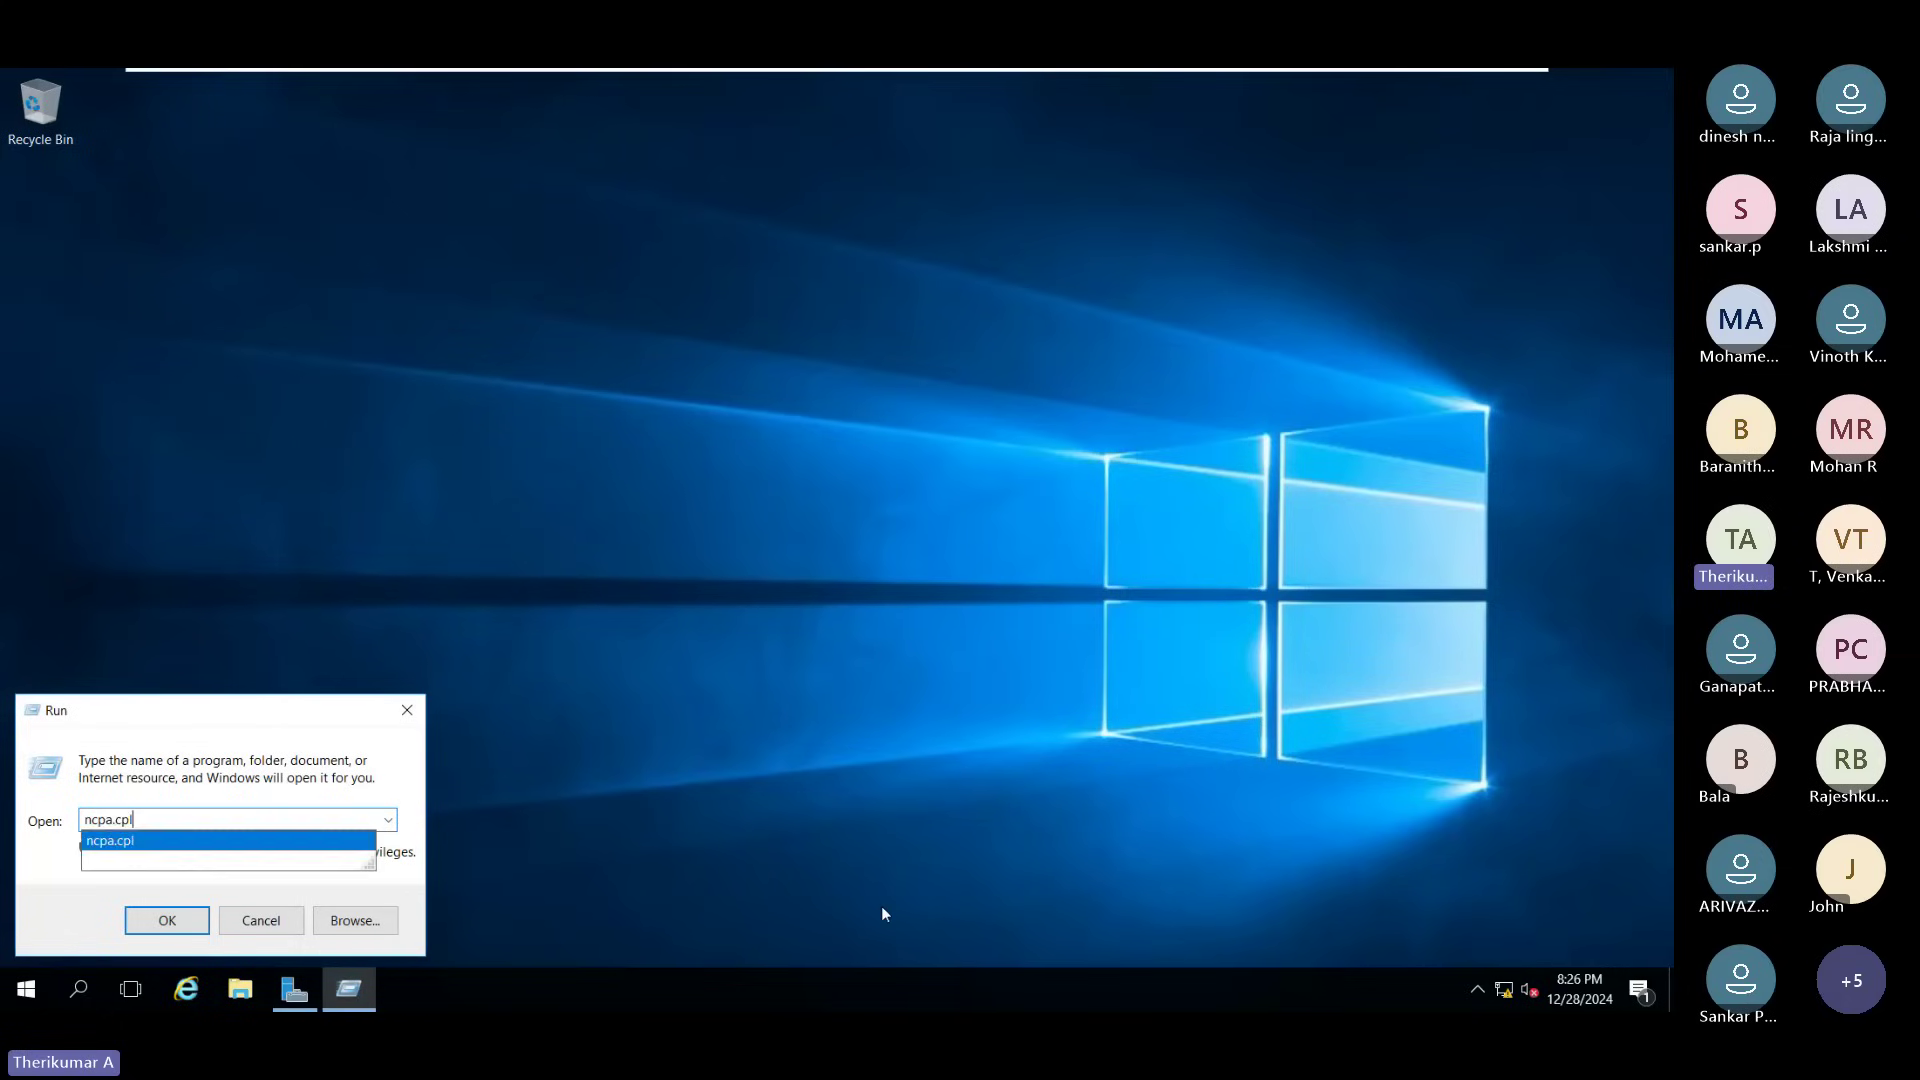
{"action": "key", "text": "Return"}
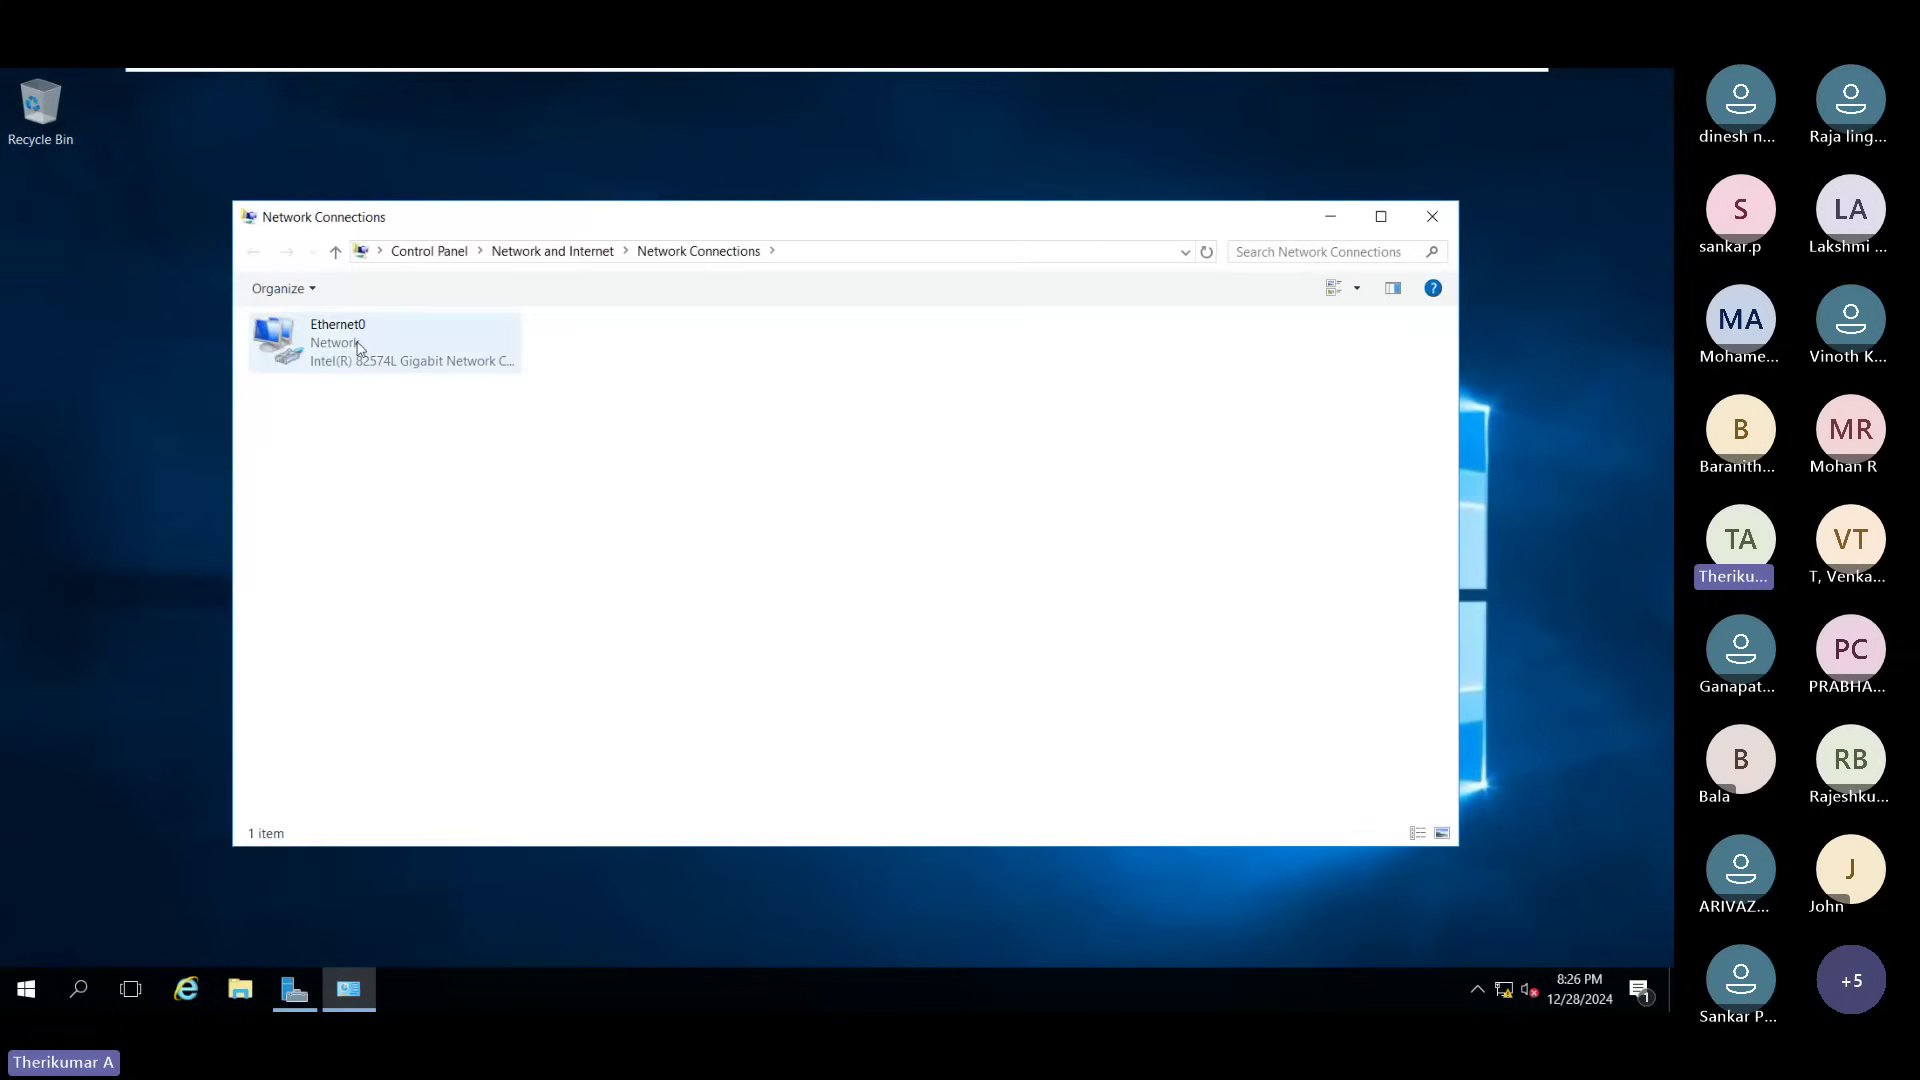
{"action": "double_click", "coordinate": [357, 348]}
{"action": "left_click", "coordinate": [705, 699]}
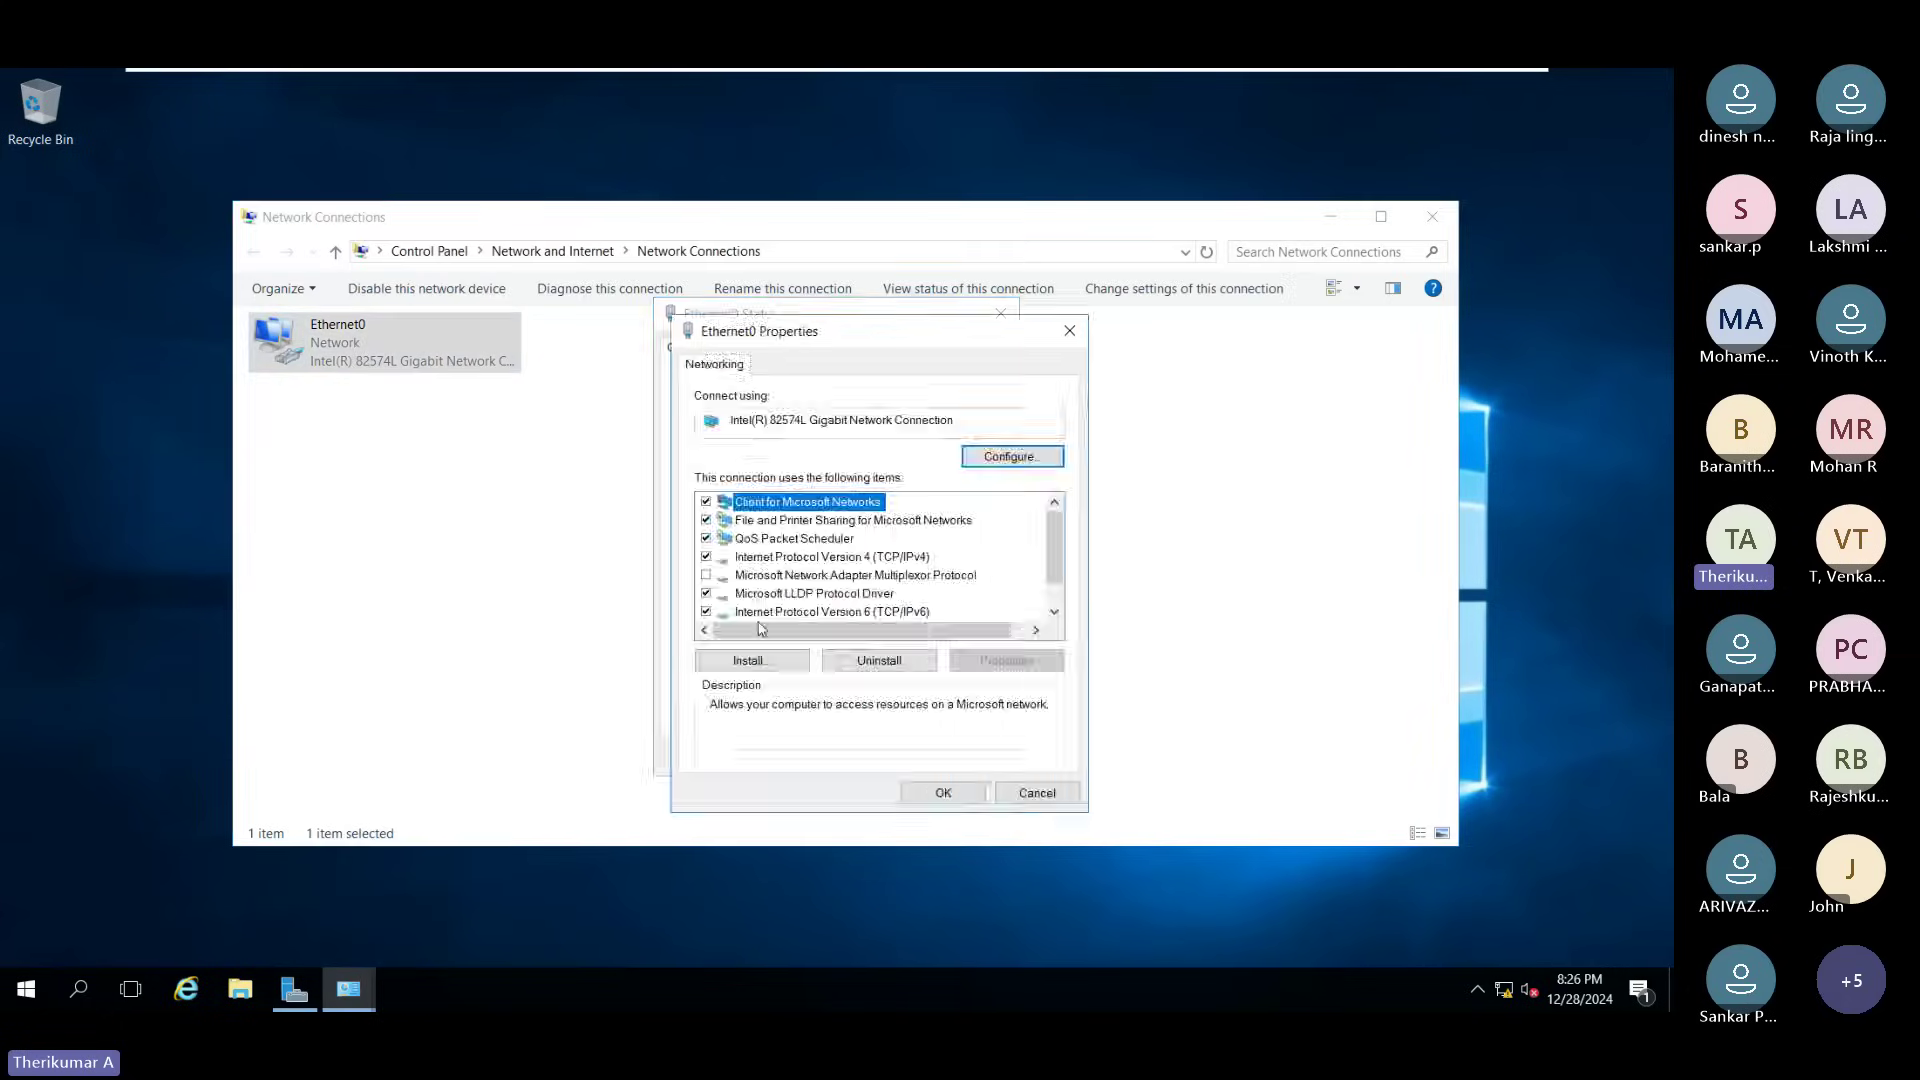
{"action": "double_click", "coordinate": [832, 558]}
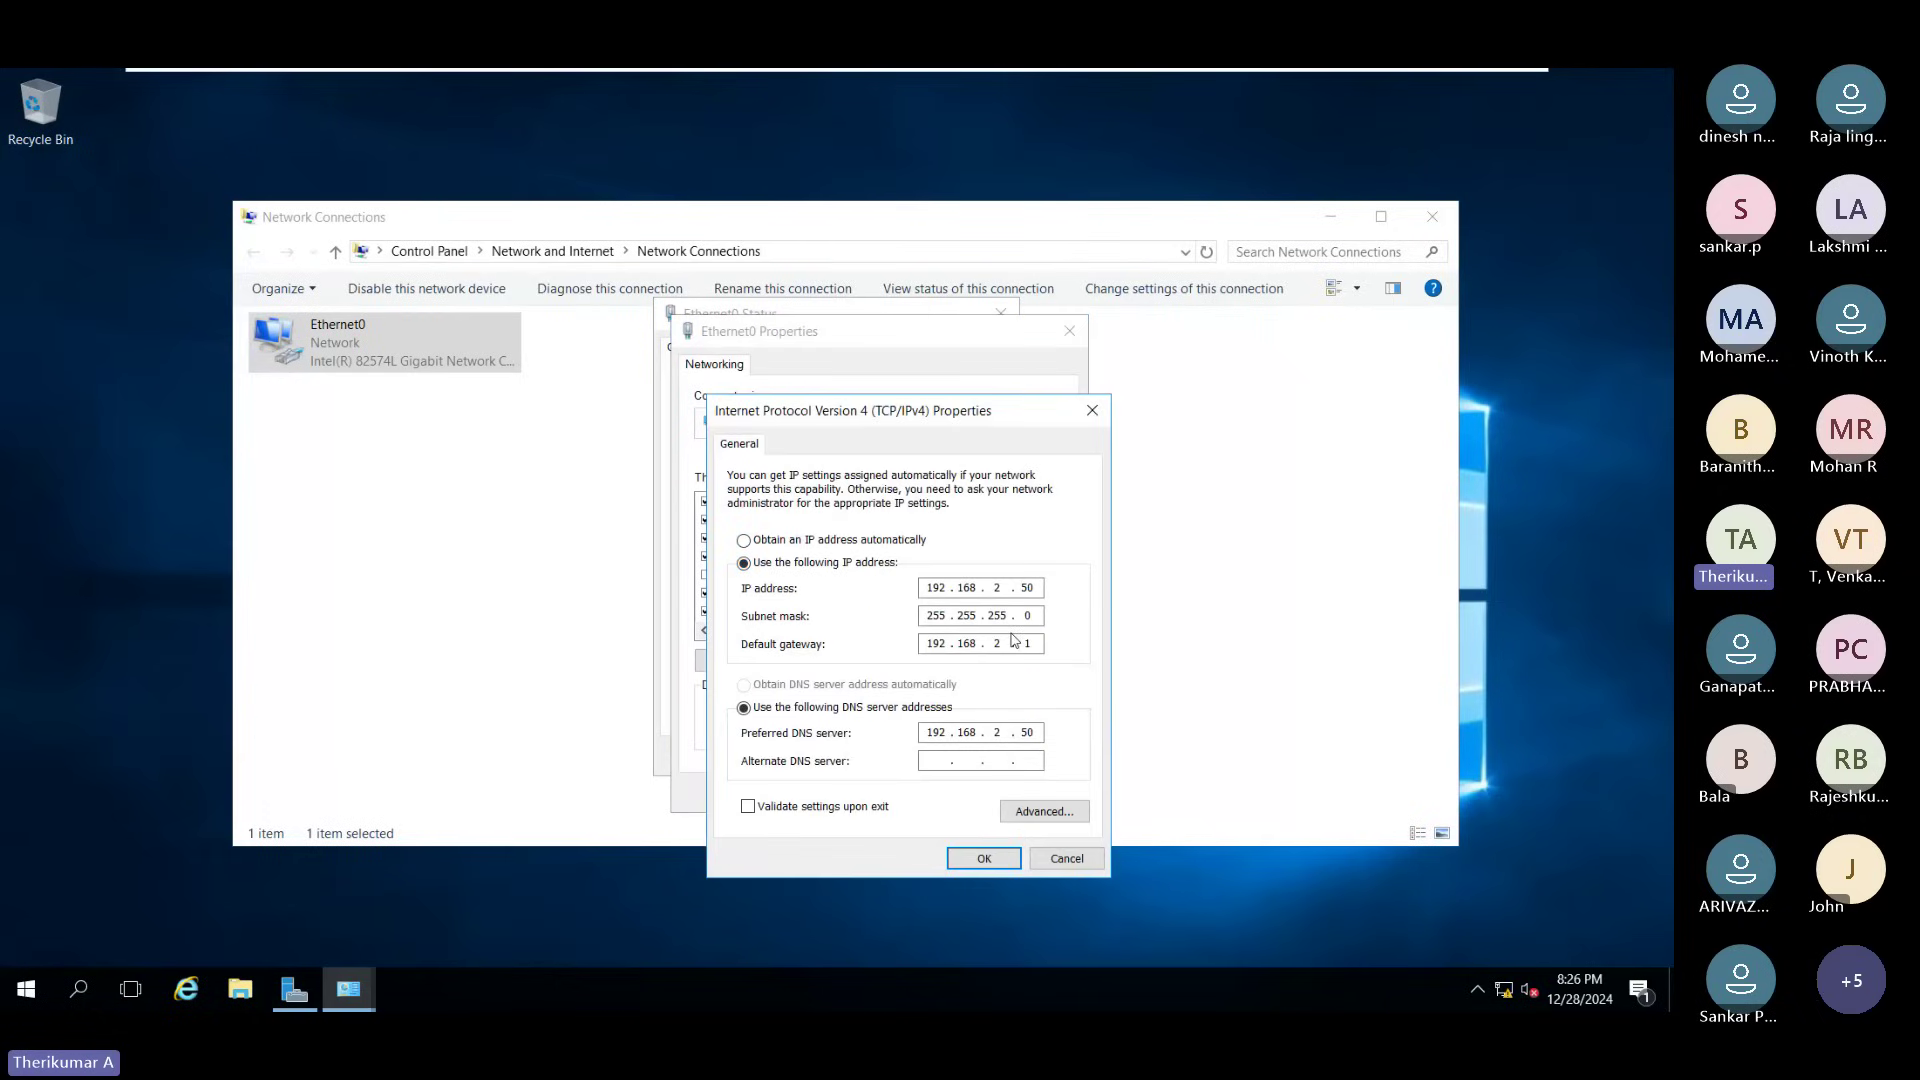
{"action": "left_click", "coordinate": [1066, 859]}
{"action": "left_click", "coordinate": [1021, 796]}
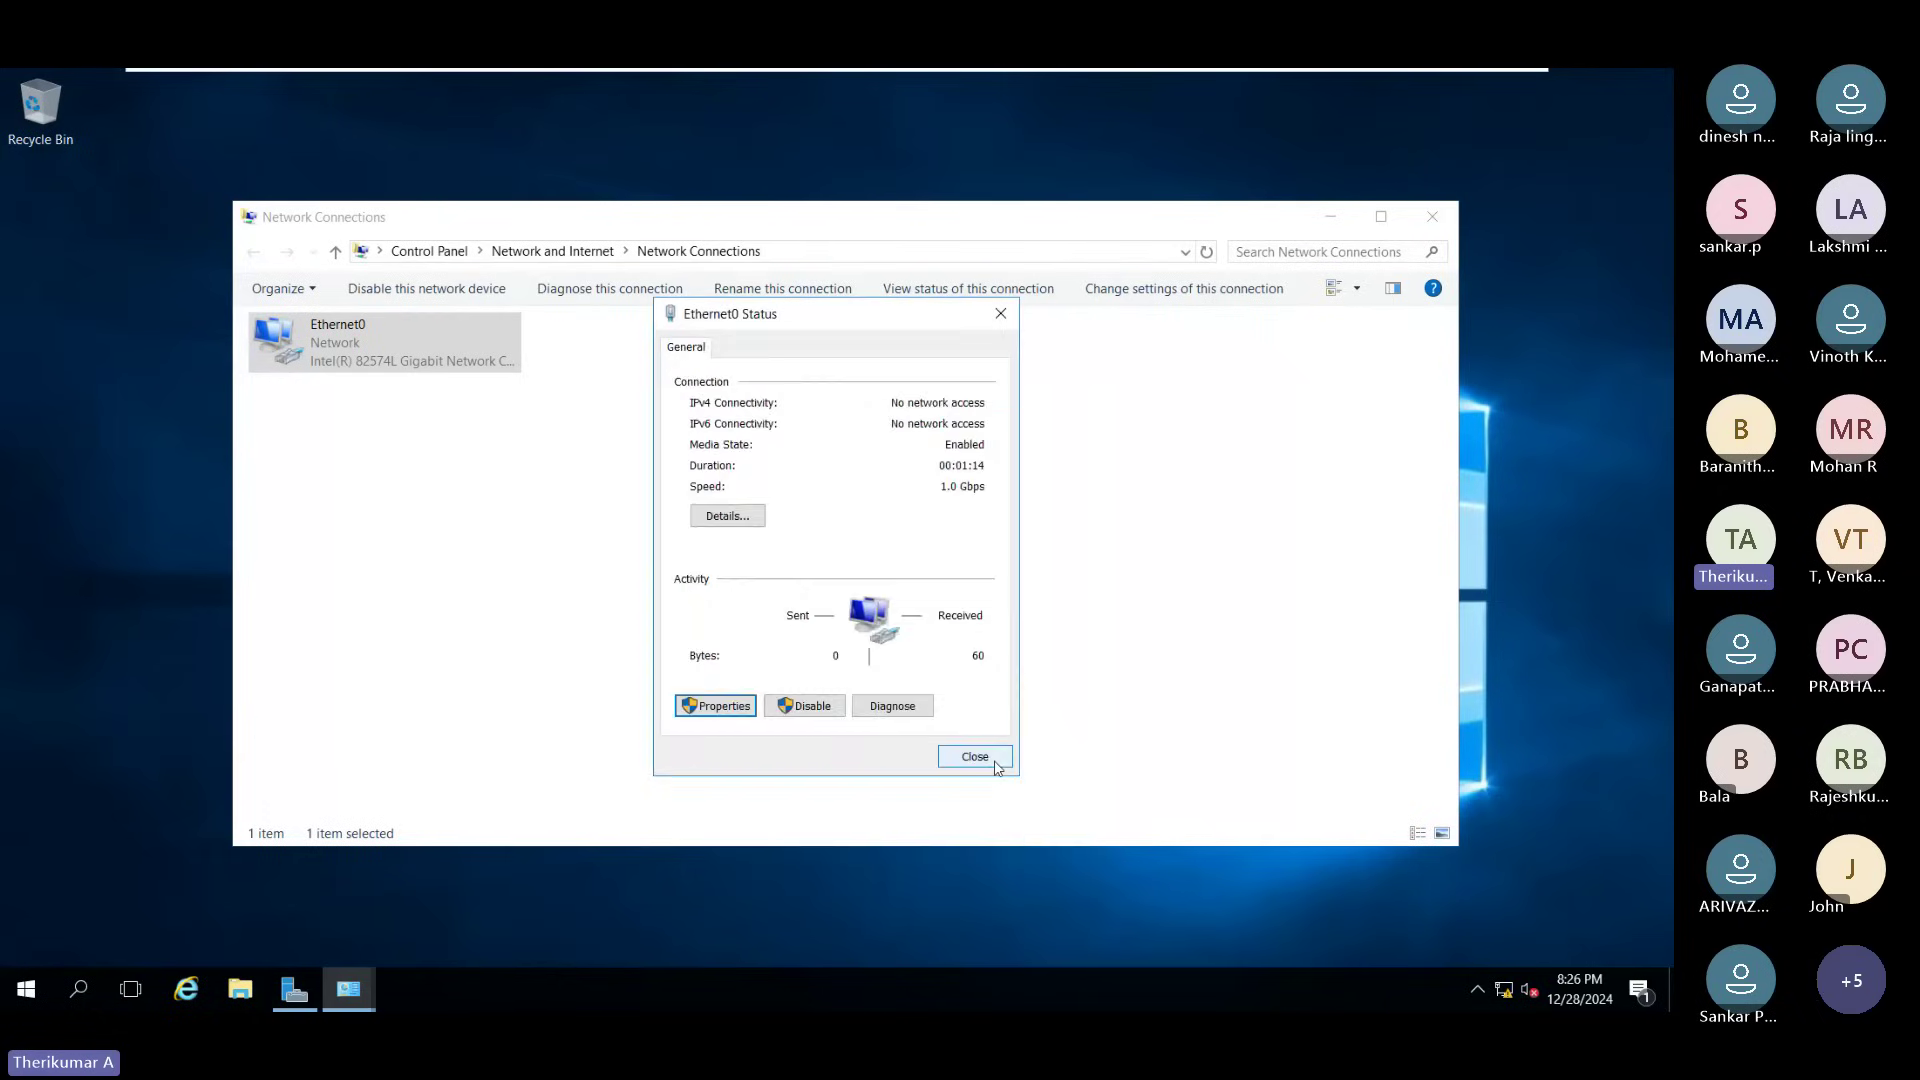
{"action": "left_click", "coordinate": [995, 762]}
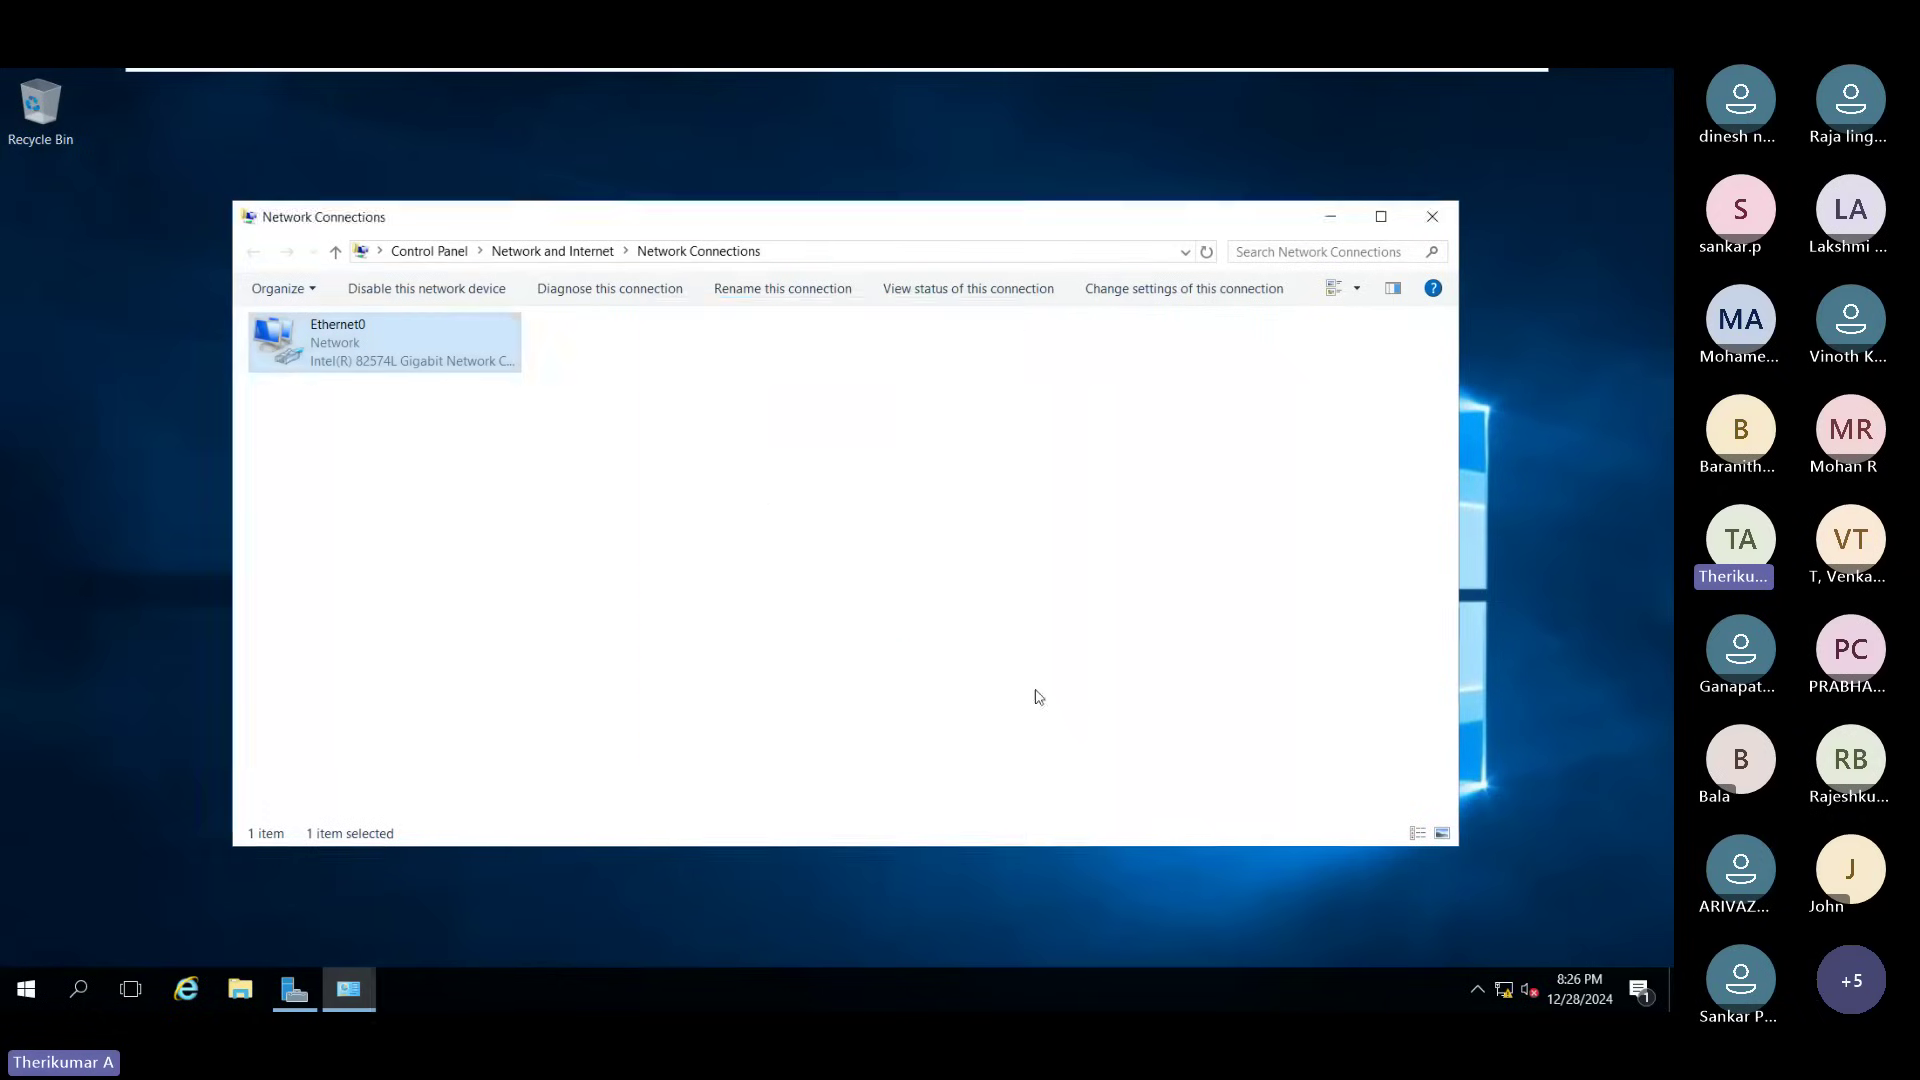
{"action": "left_click", "coordinate": [1445, 228]}
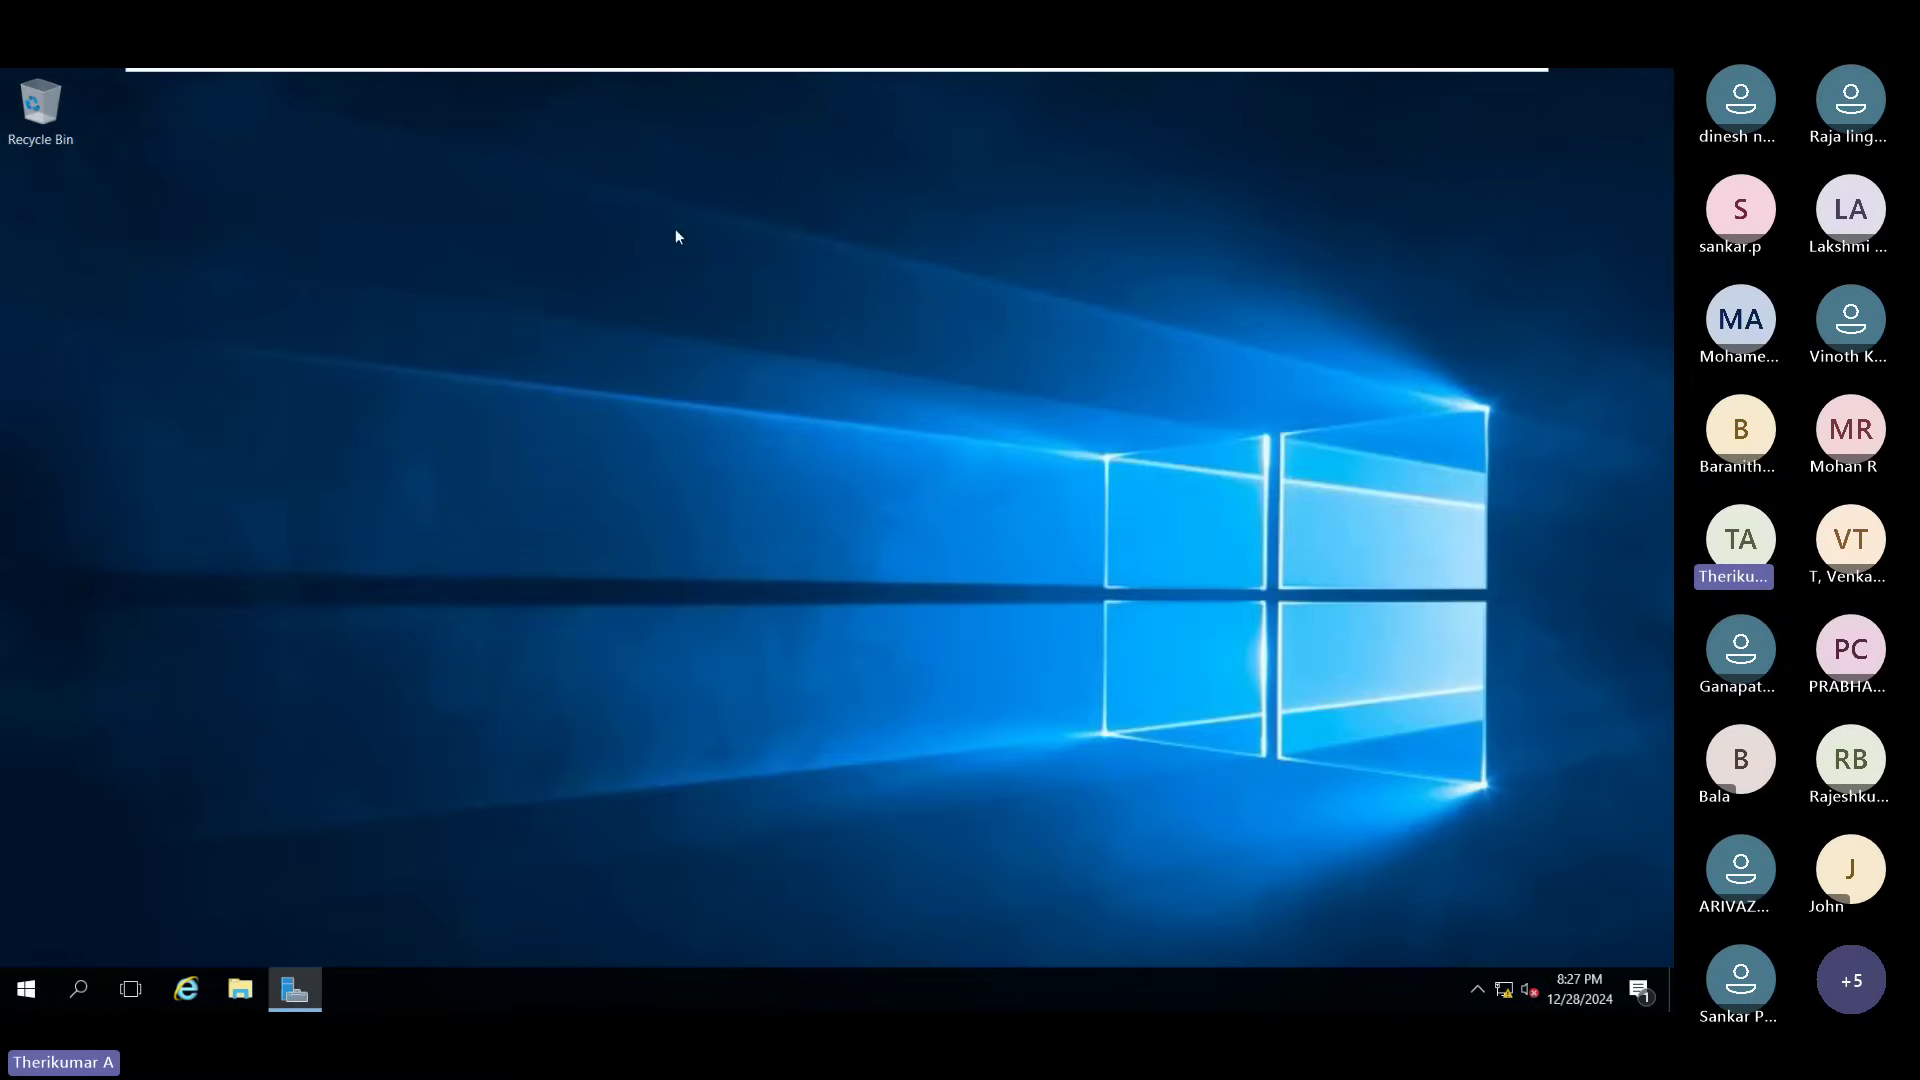
Step: View This PC's System page (Windows Server 2016 Datacenter Evaluation, 4.00 GB RAM), then minimize it
{"action": "left_click", "coordinate": [254, 970]}
{"action": "right_click", "coordinate": [307, 505]}
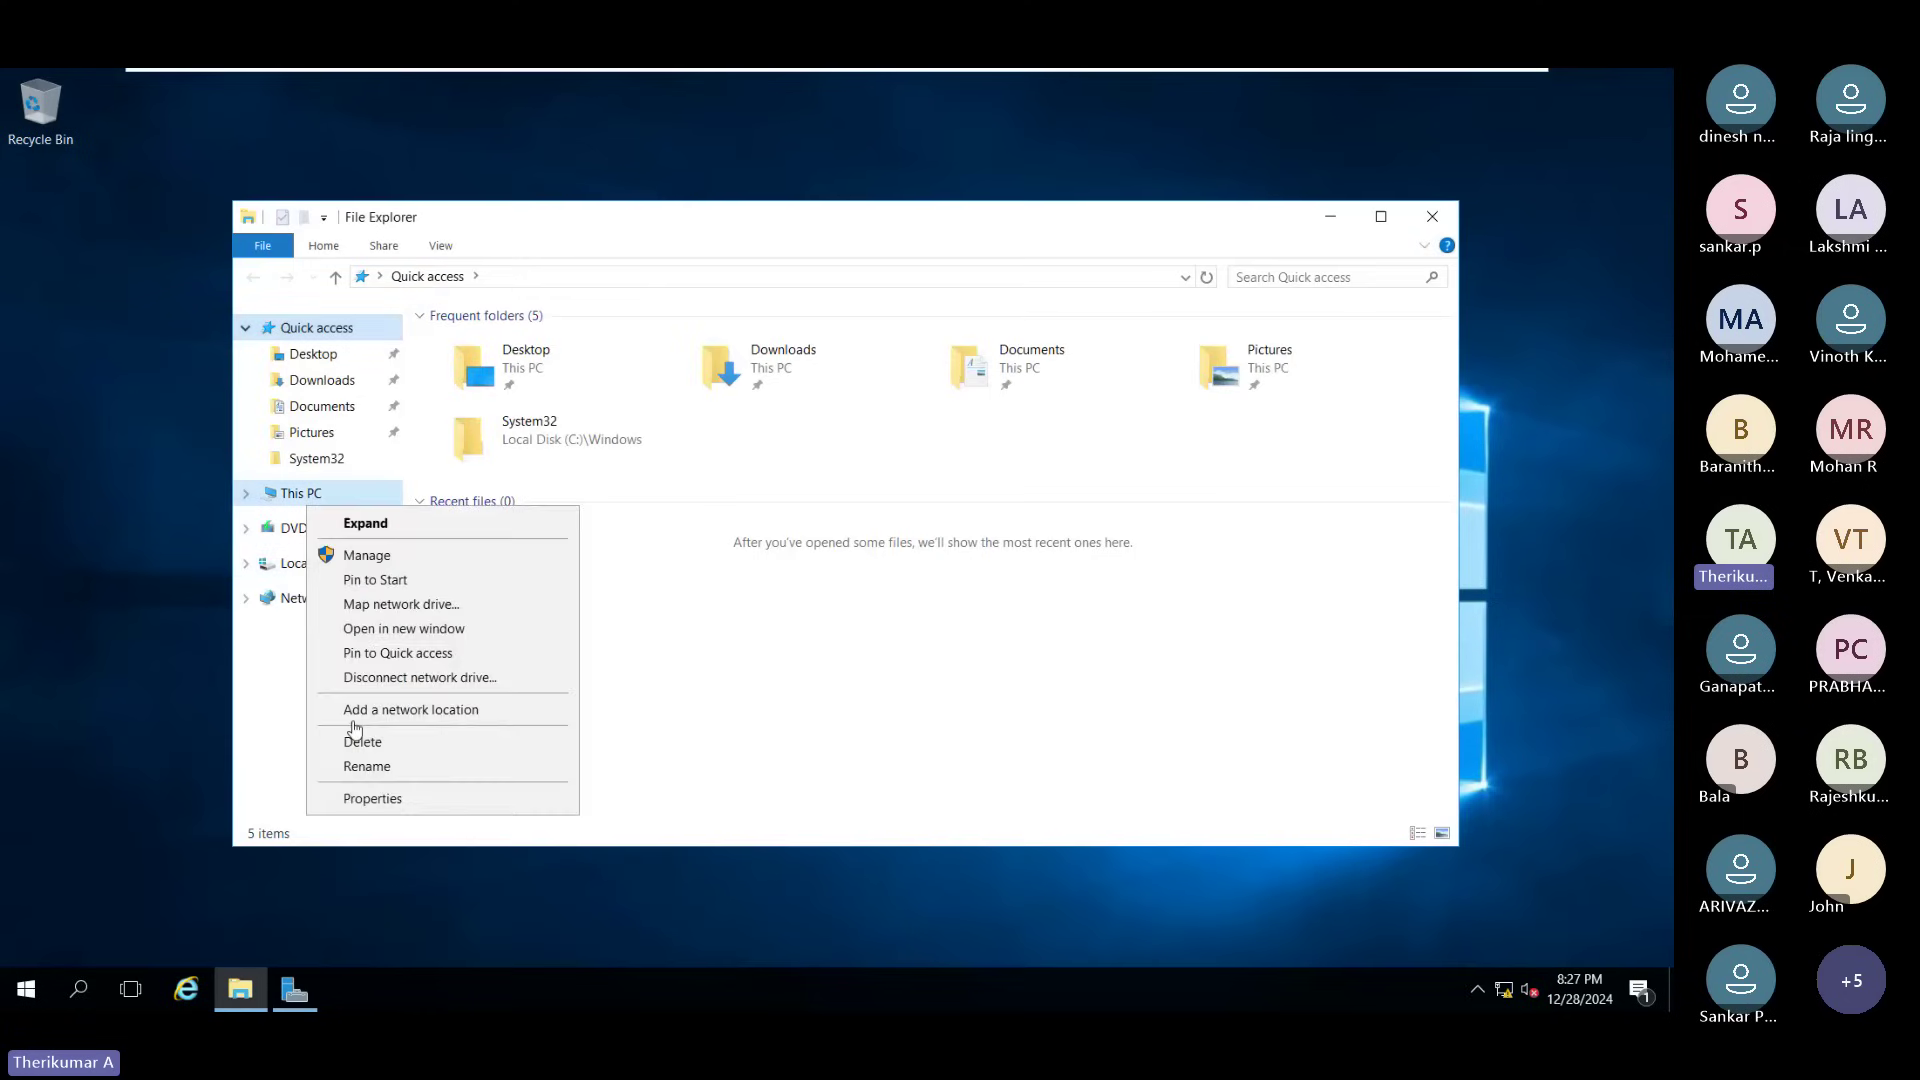
{"action": "left_click", "coordinate": [477, 832]}
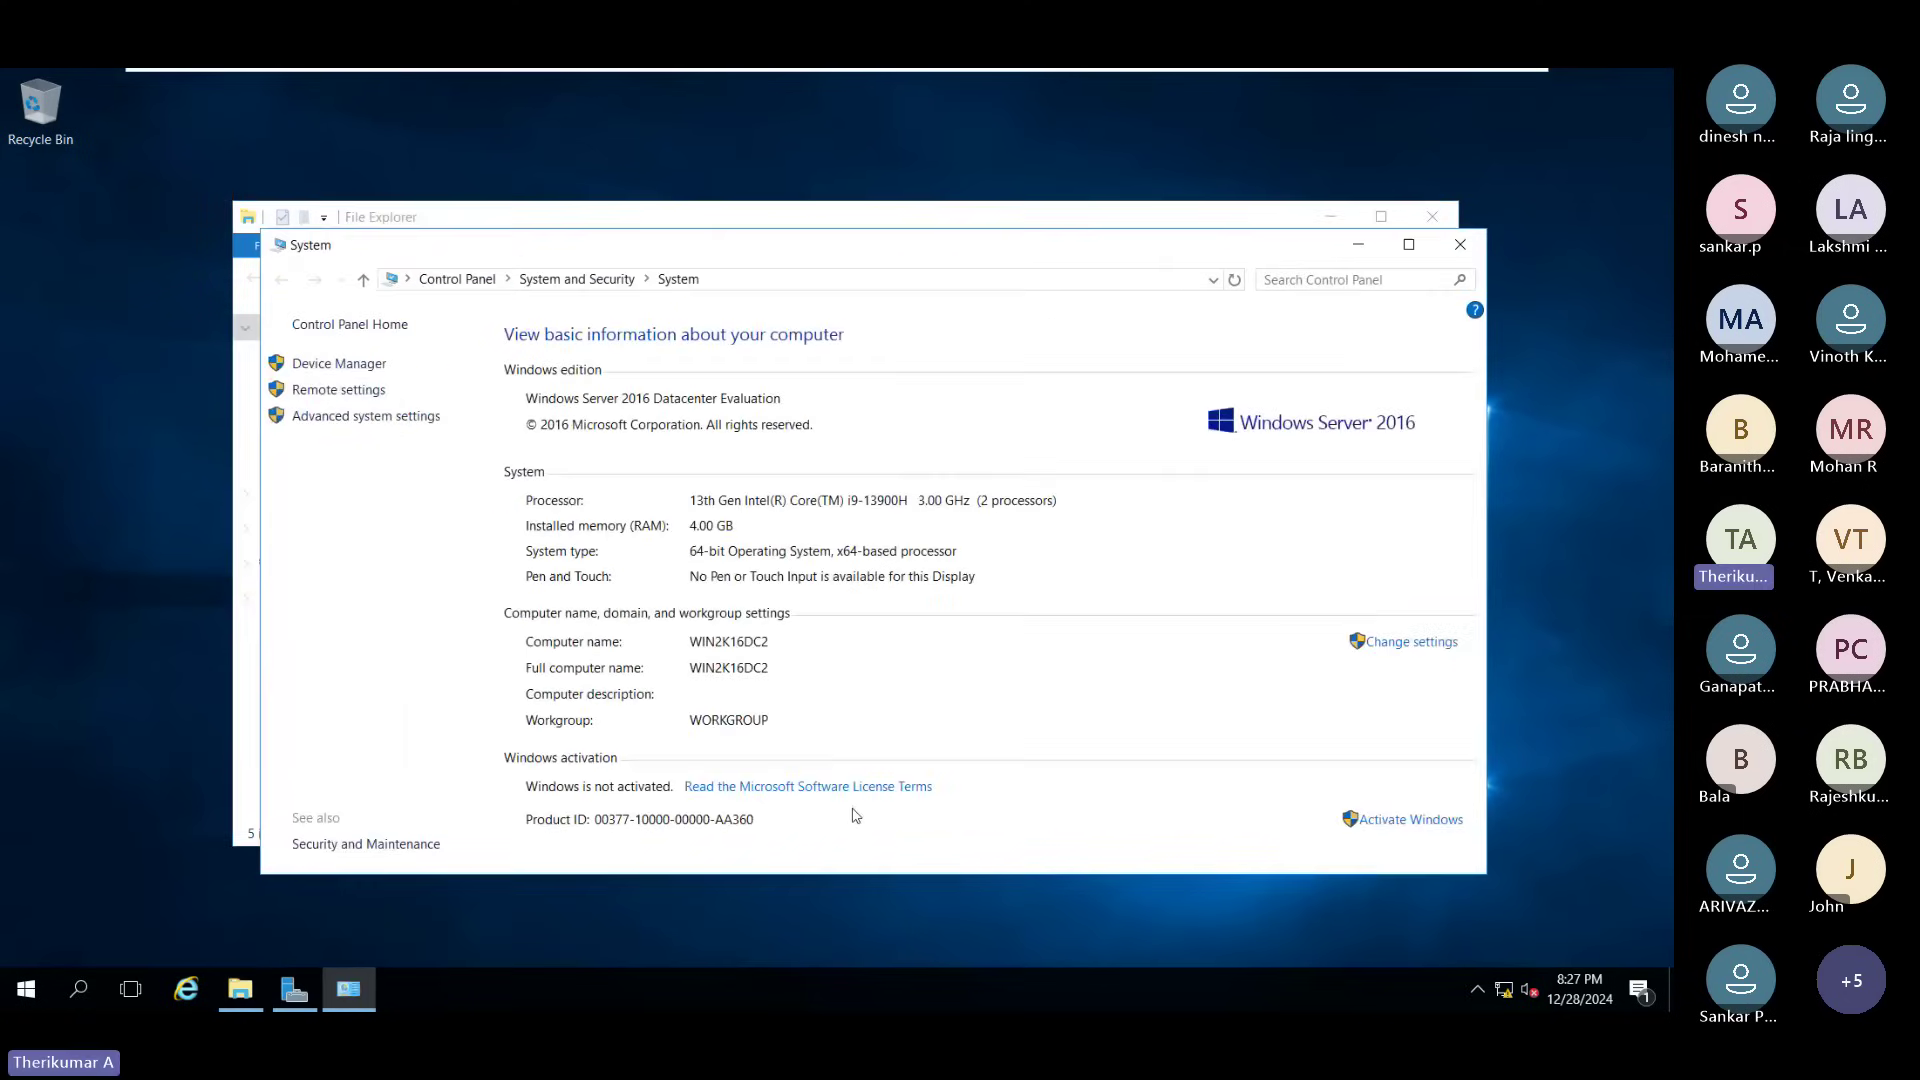
{"action": "key", "text": "super+Up"}
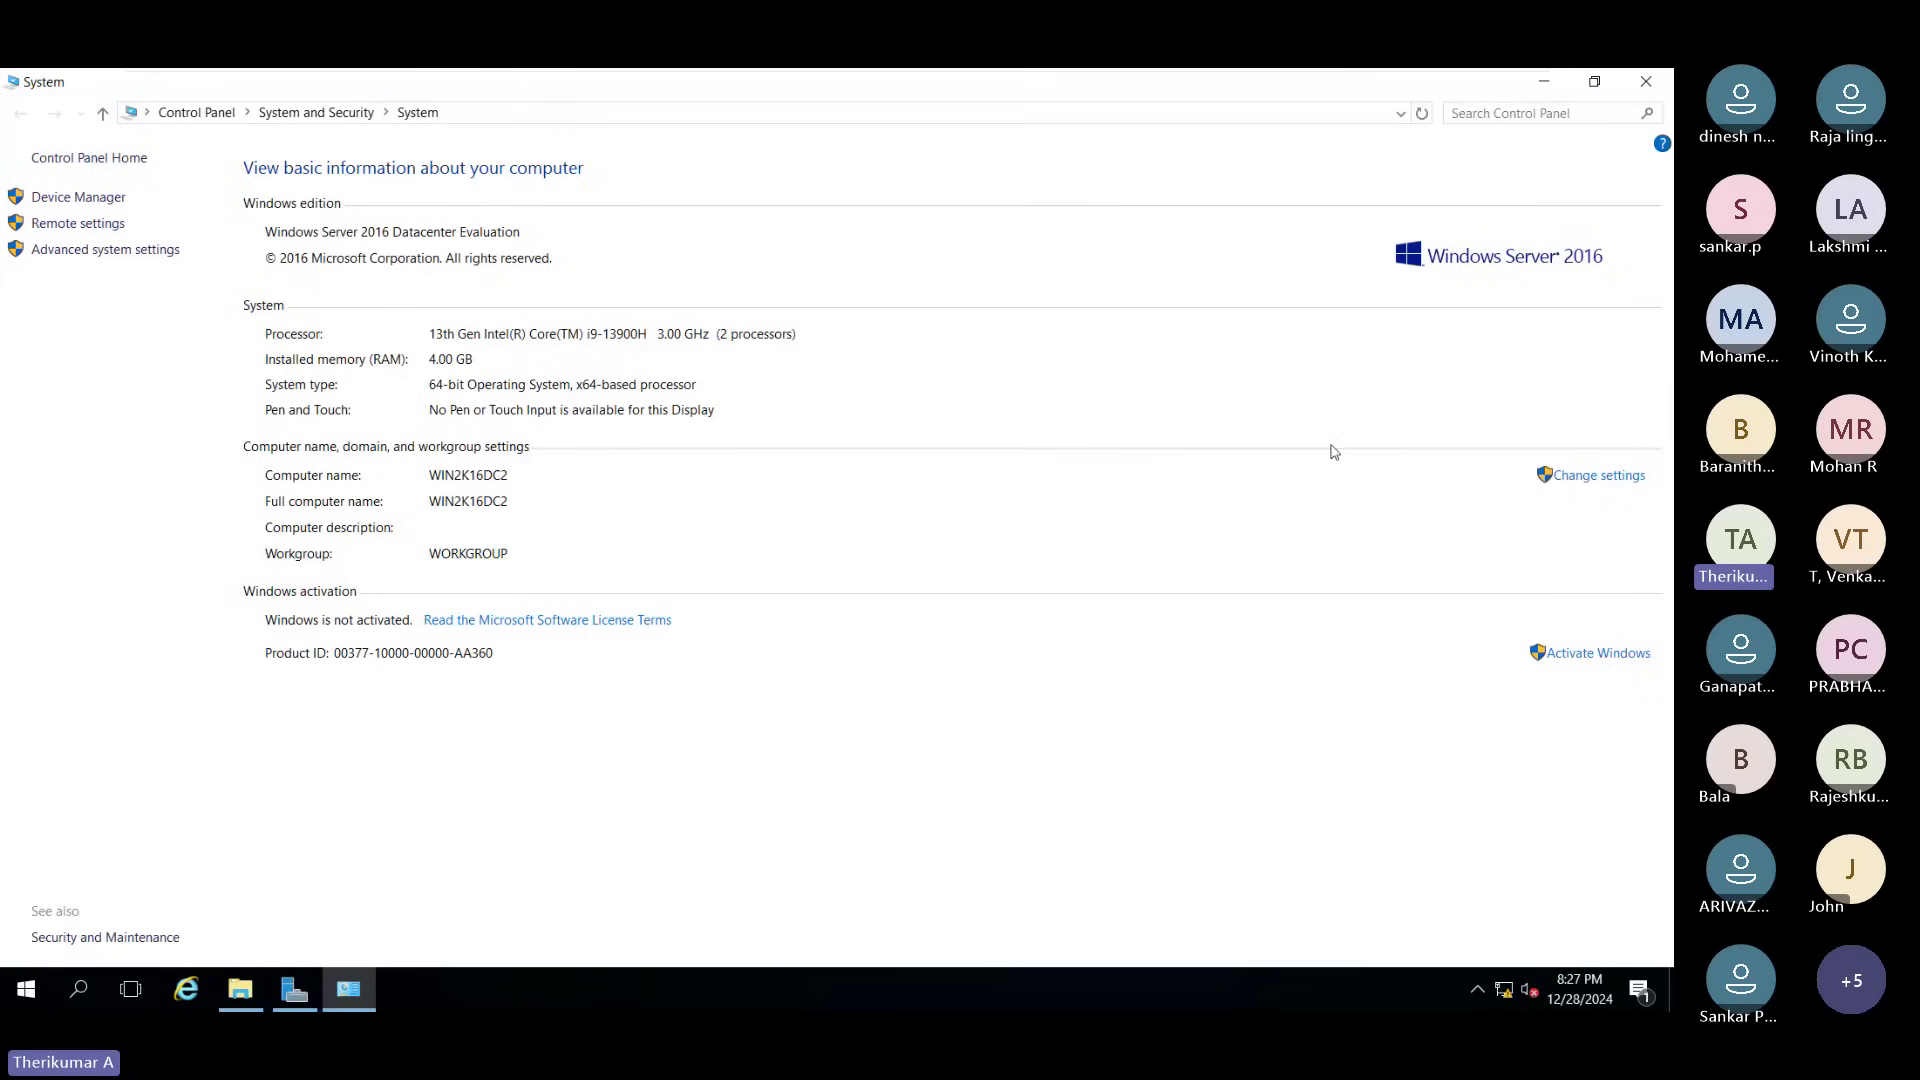
{"action": "left_click", "coordinate": [1545, 84]}
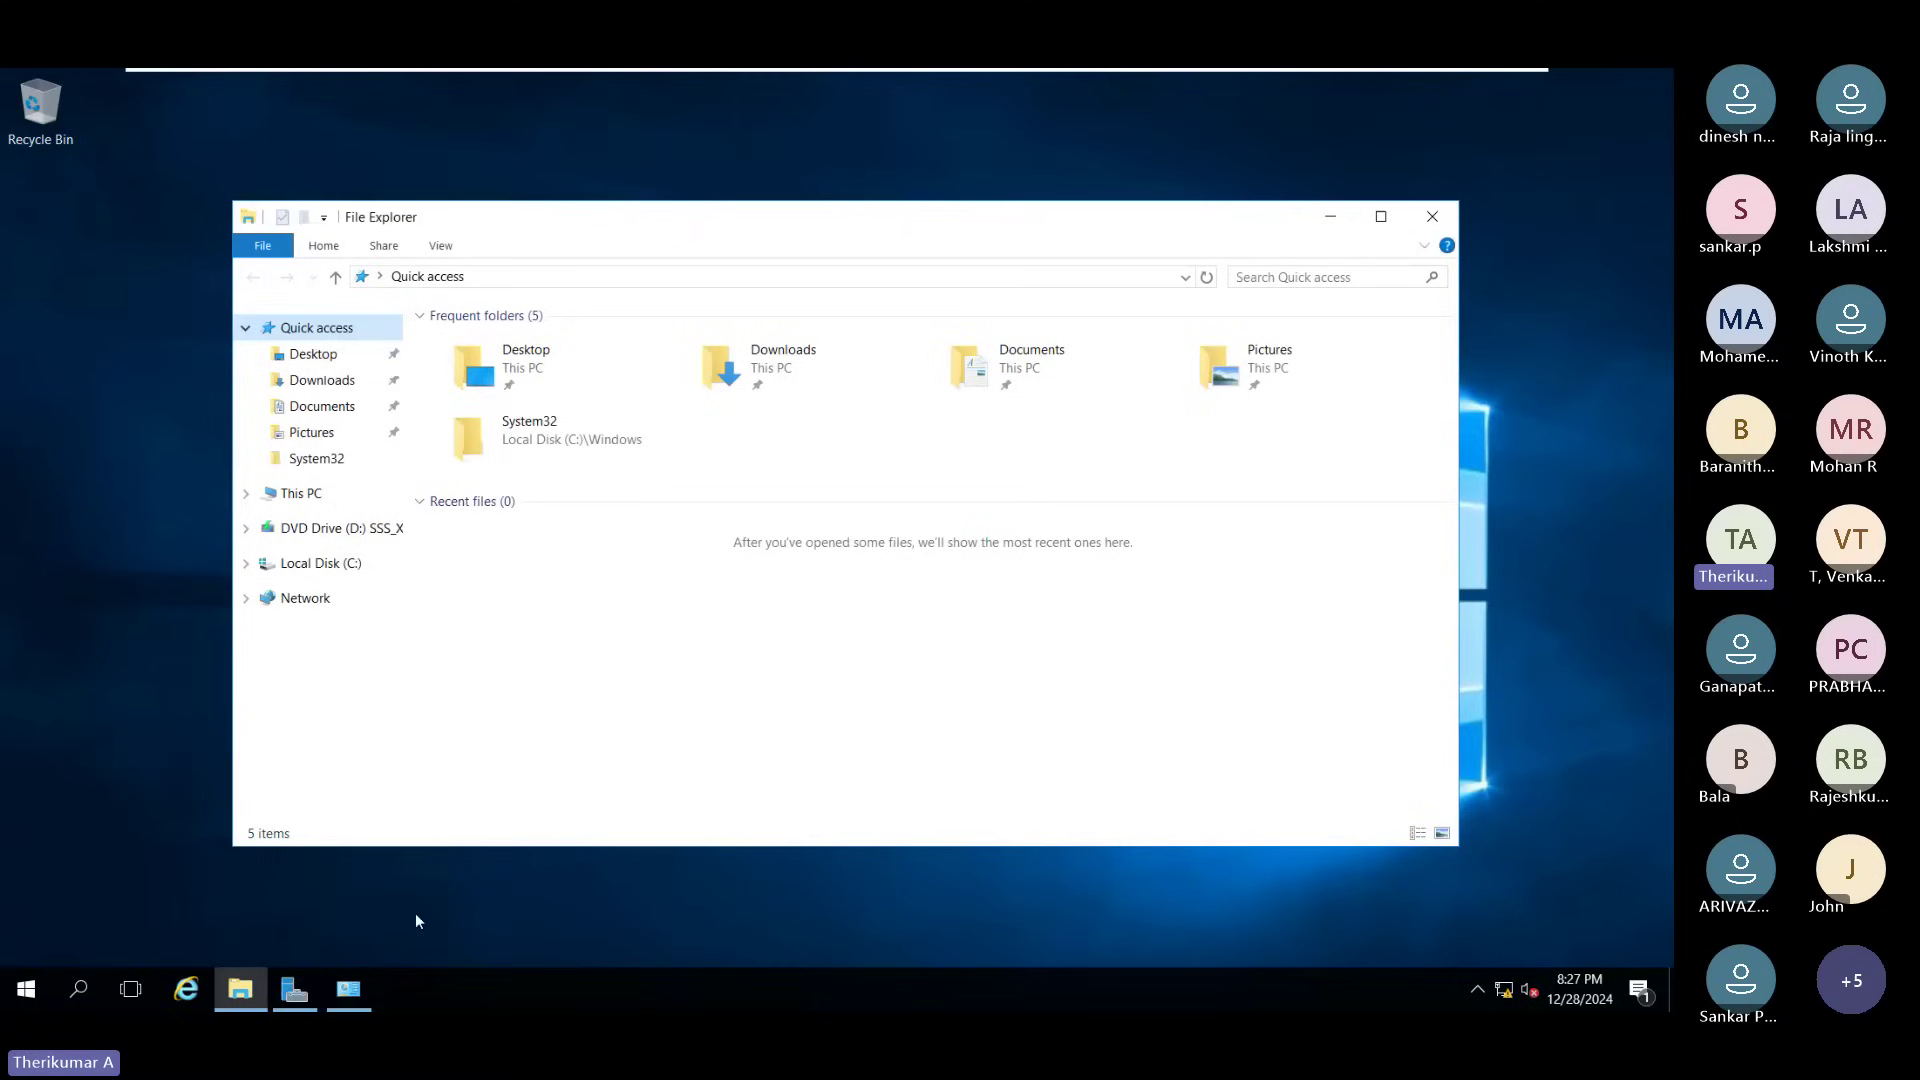
Step: Close Server Manager and relaunch it from the Start menu
{"action": "left_click", "coordinate": [308, 980]}
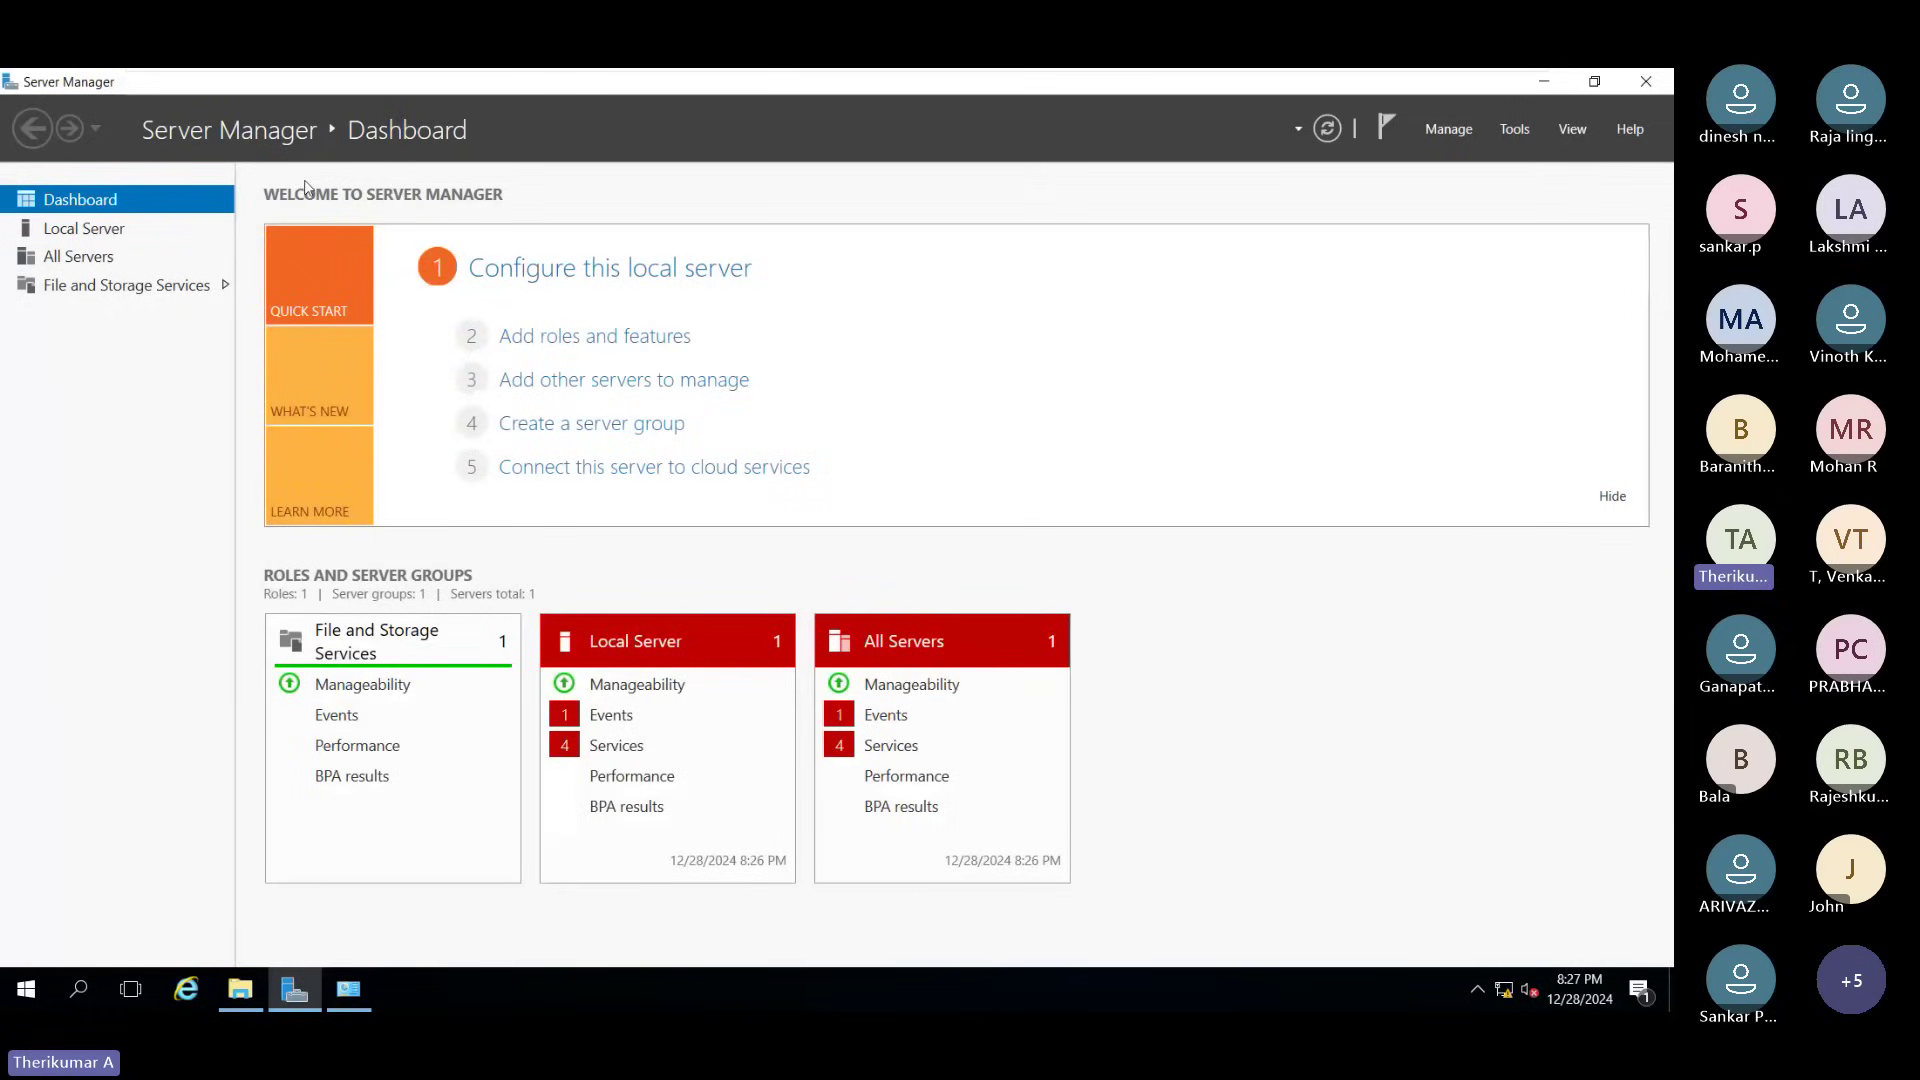
{"action": "left_click", "coordinate": [1630, 84]}
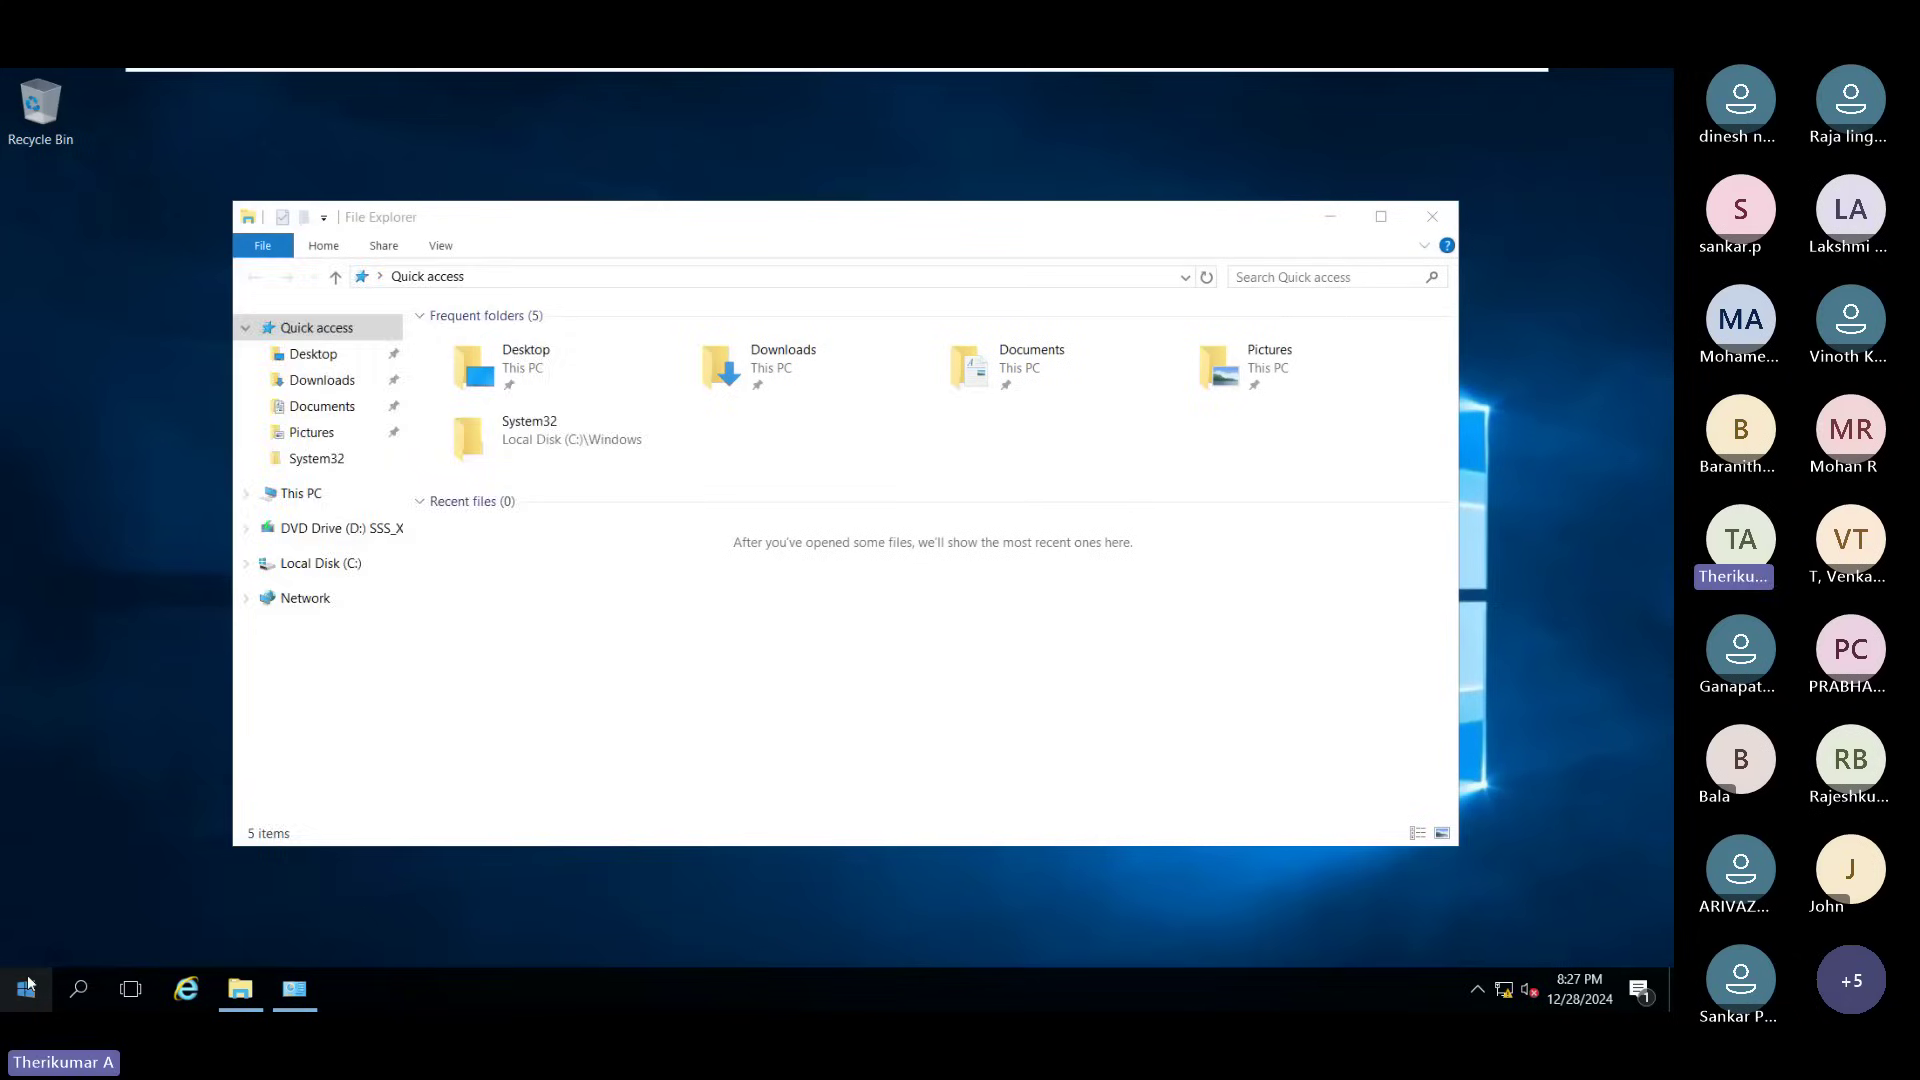
{"action": "left_click", "coordinate": [40, 981]}
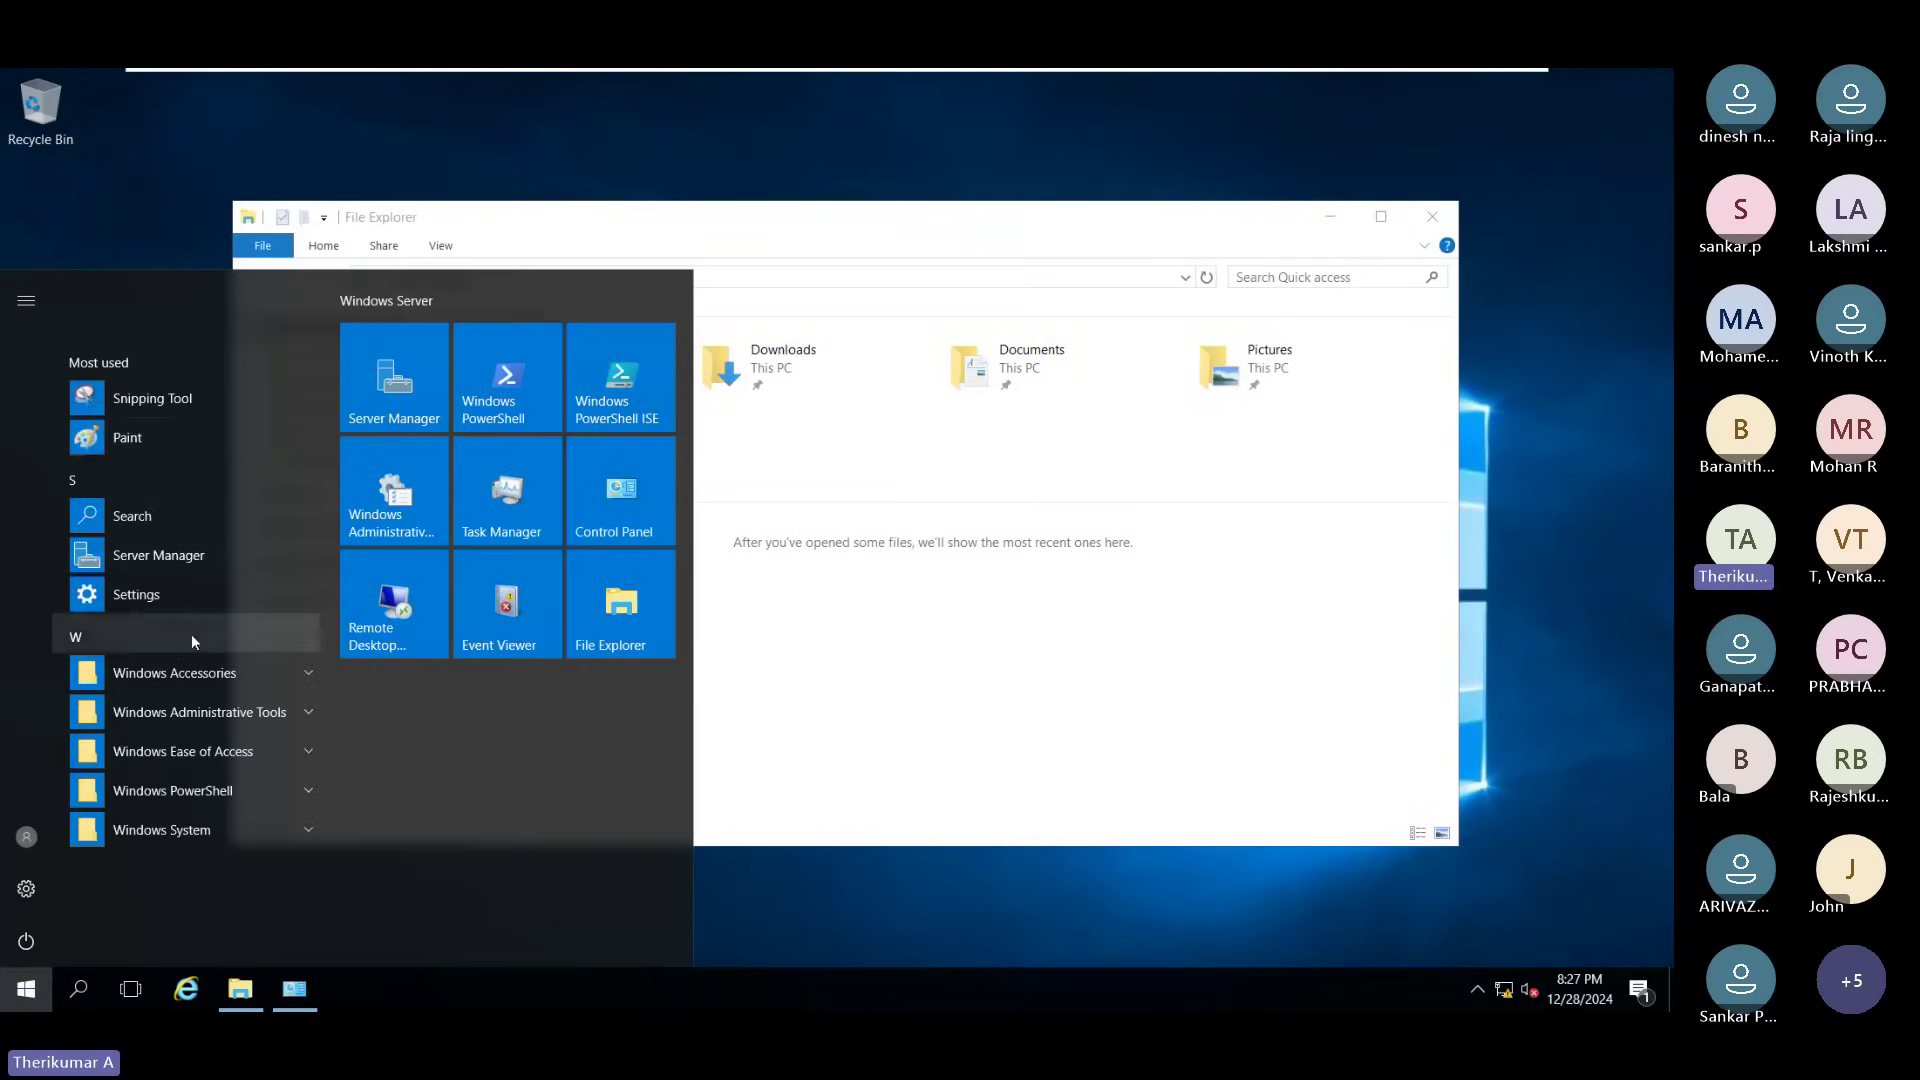
{"action": "left_click", "coordinate": [420, 390]}
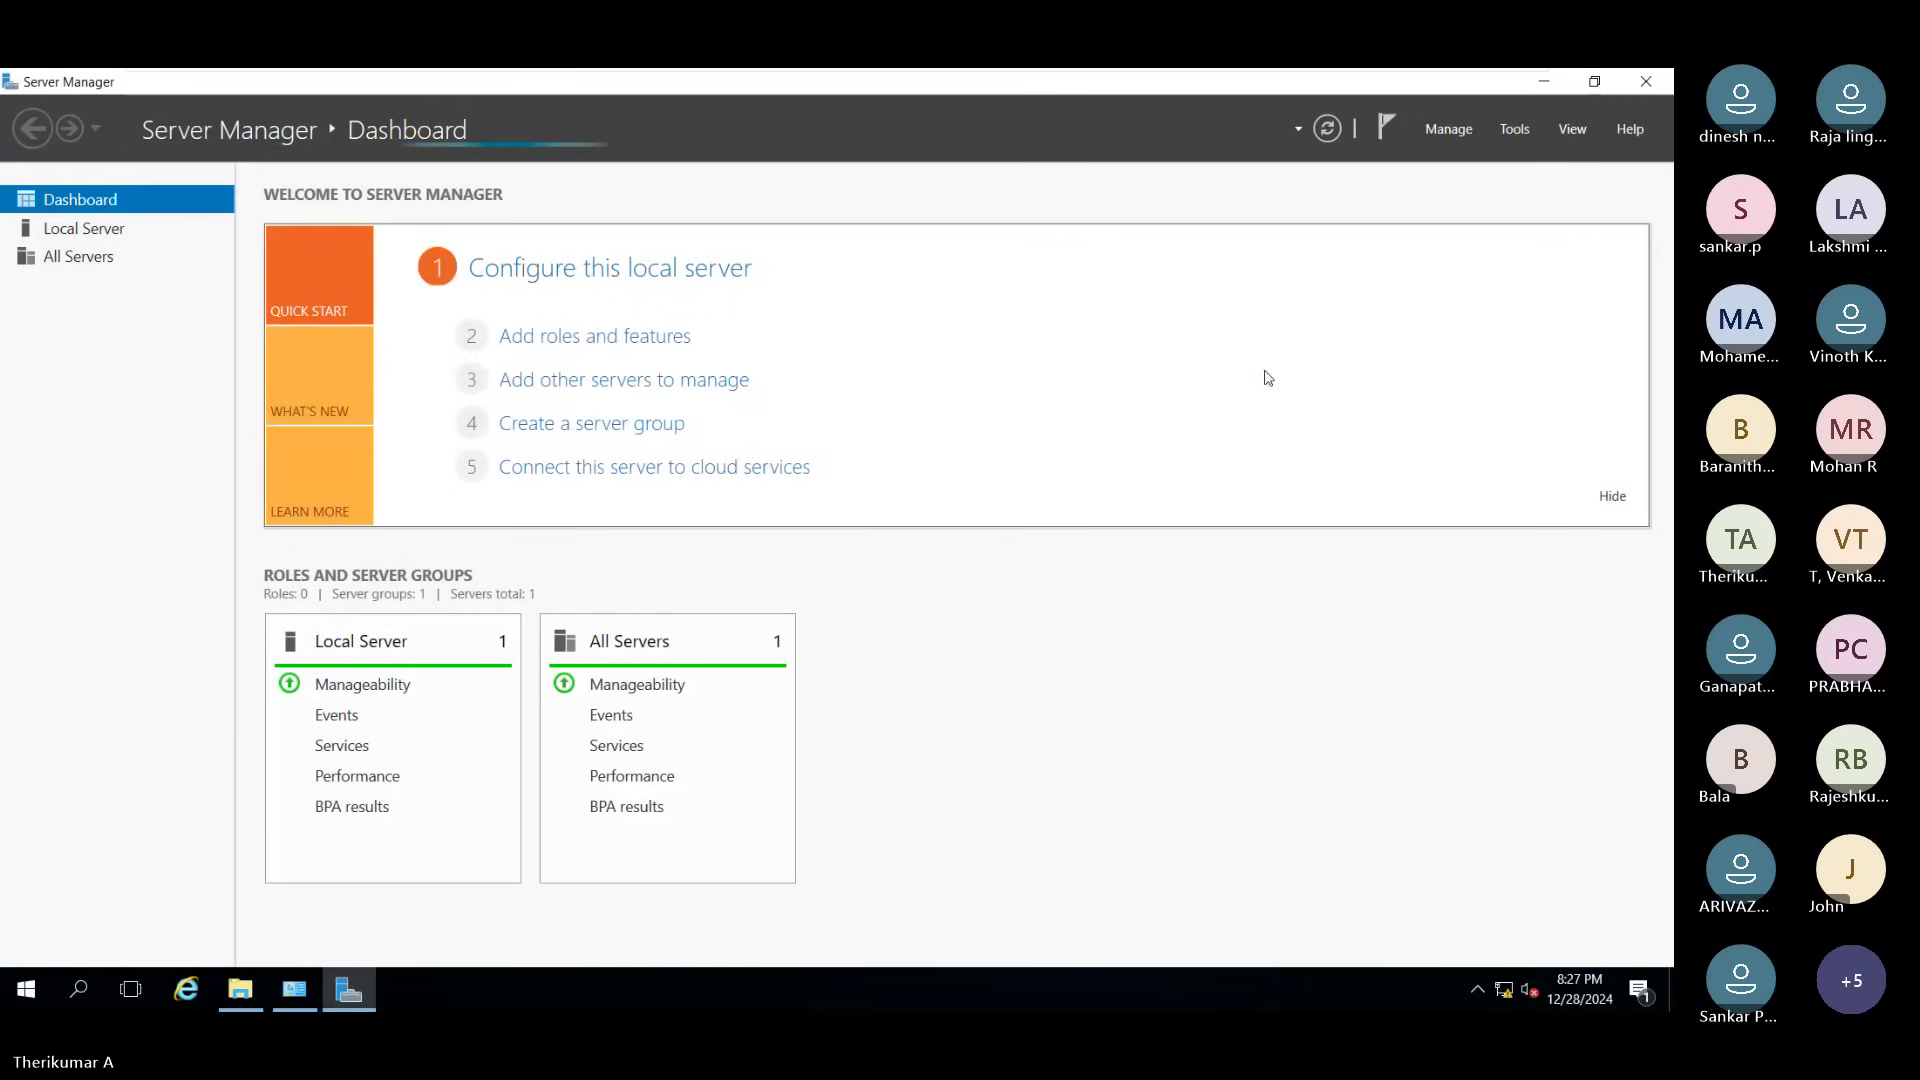
Step: Start the Add Roles and Features Wizard, keep role-based installation, and reach Server Selection
{"action": "left_click", "coordinate": [610, 338]}
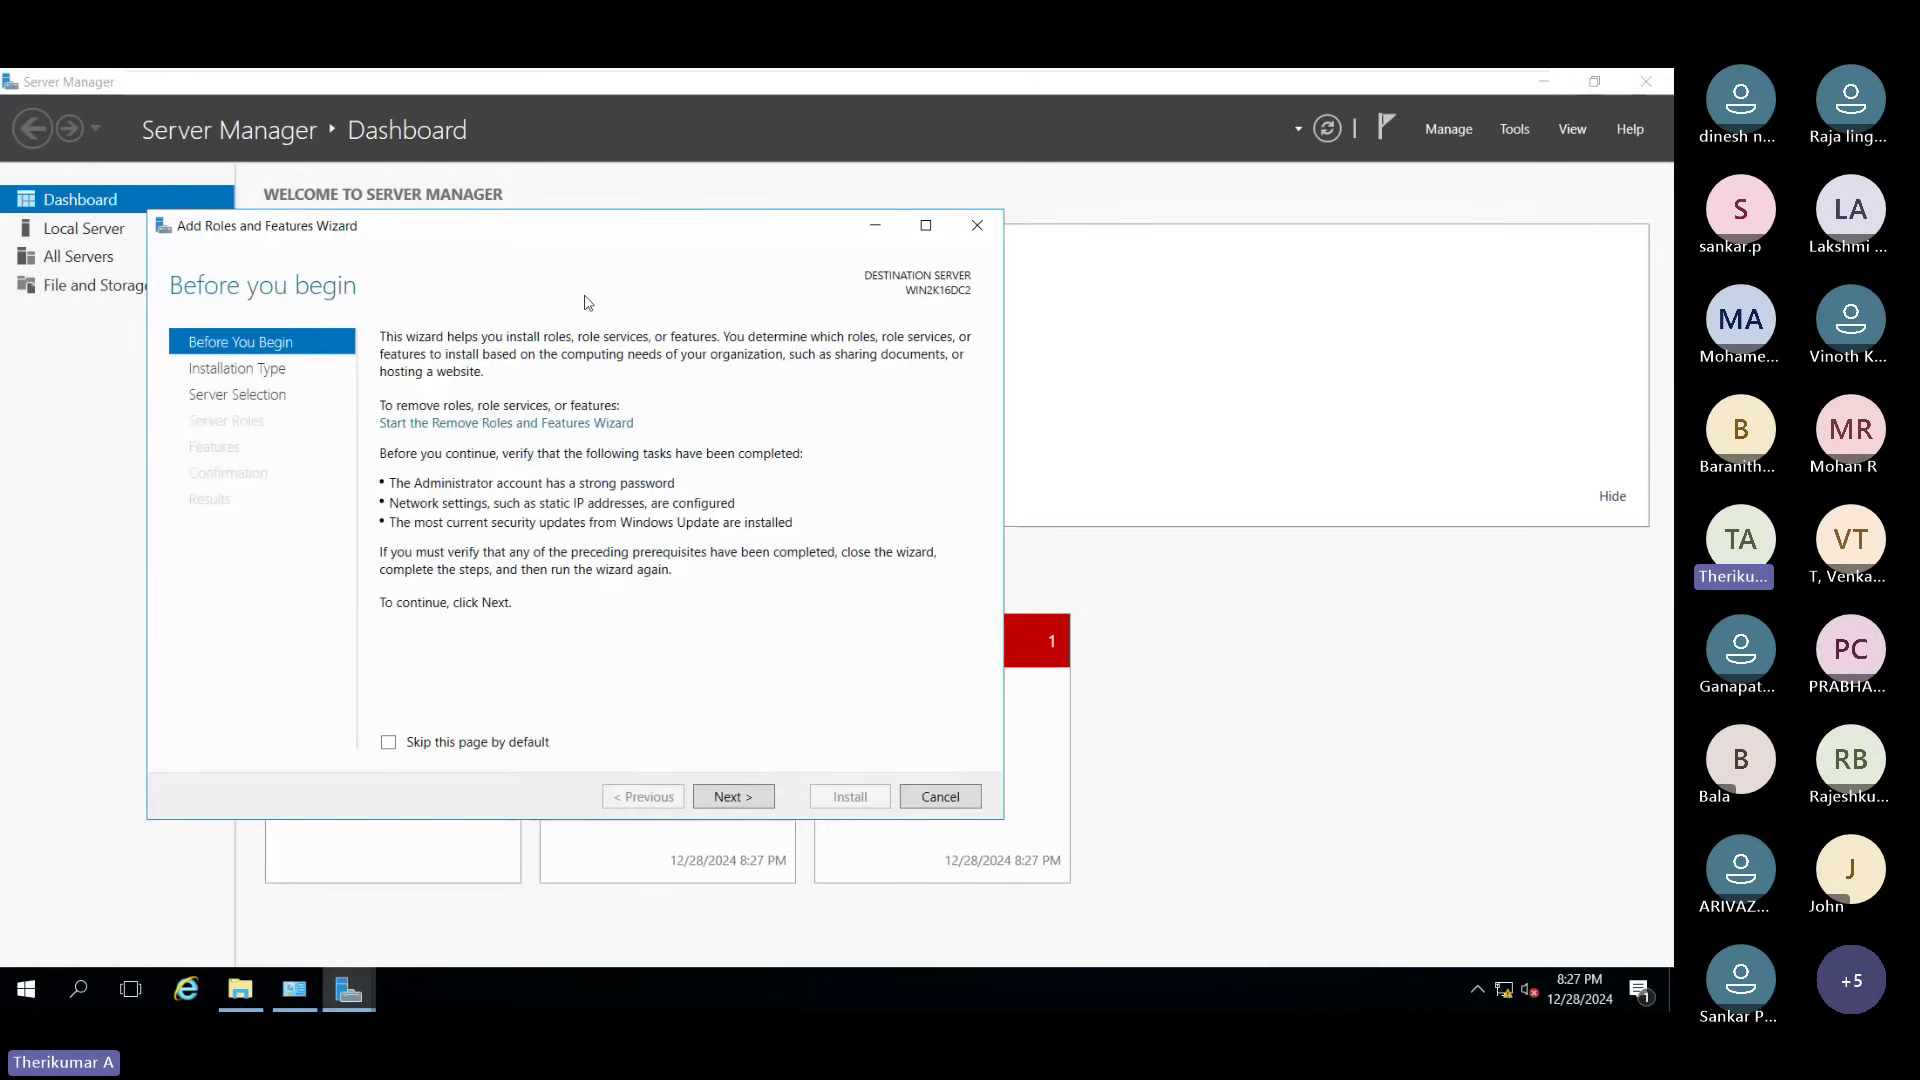
{"action": "left_click", "coordinate": [926, 226]}
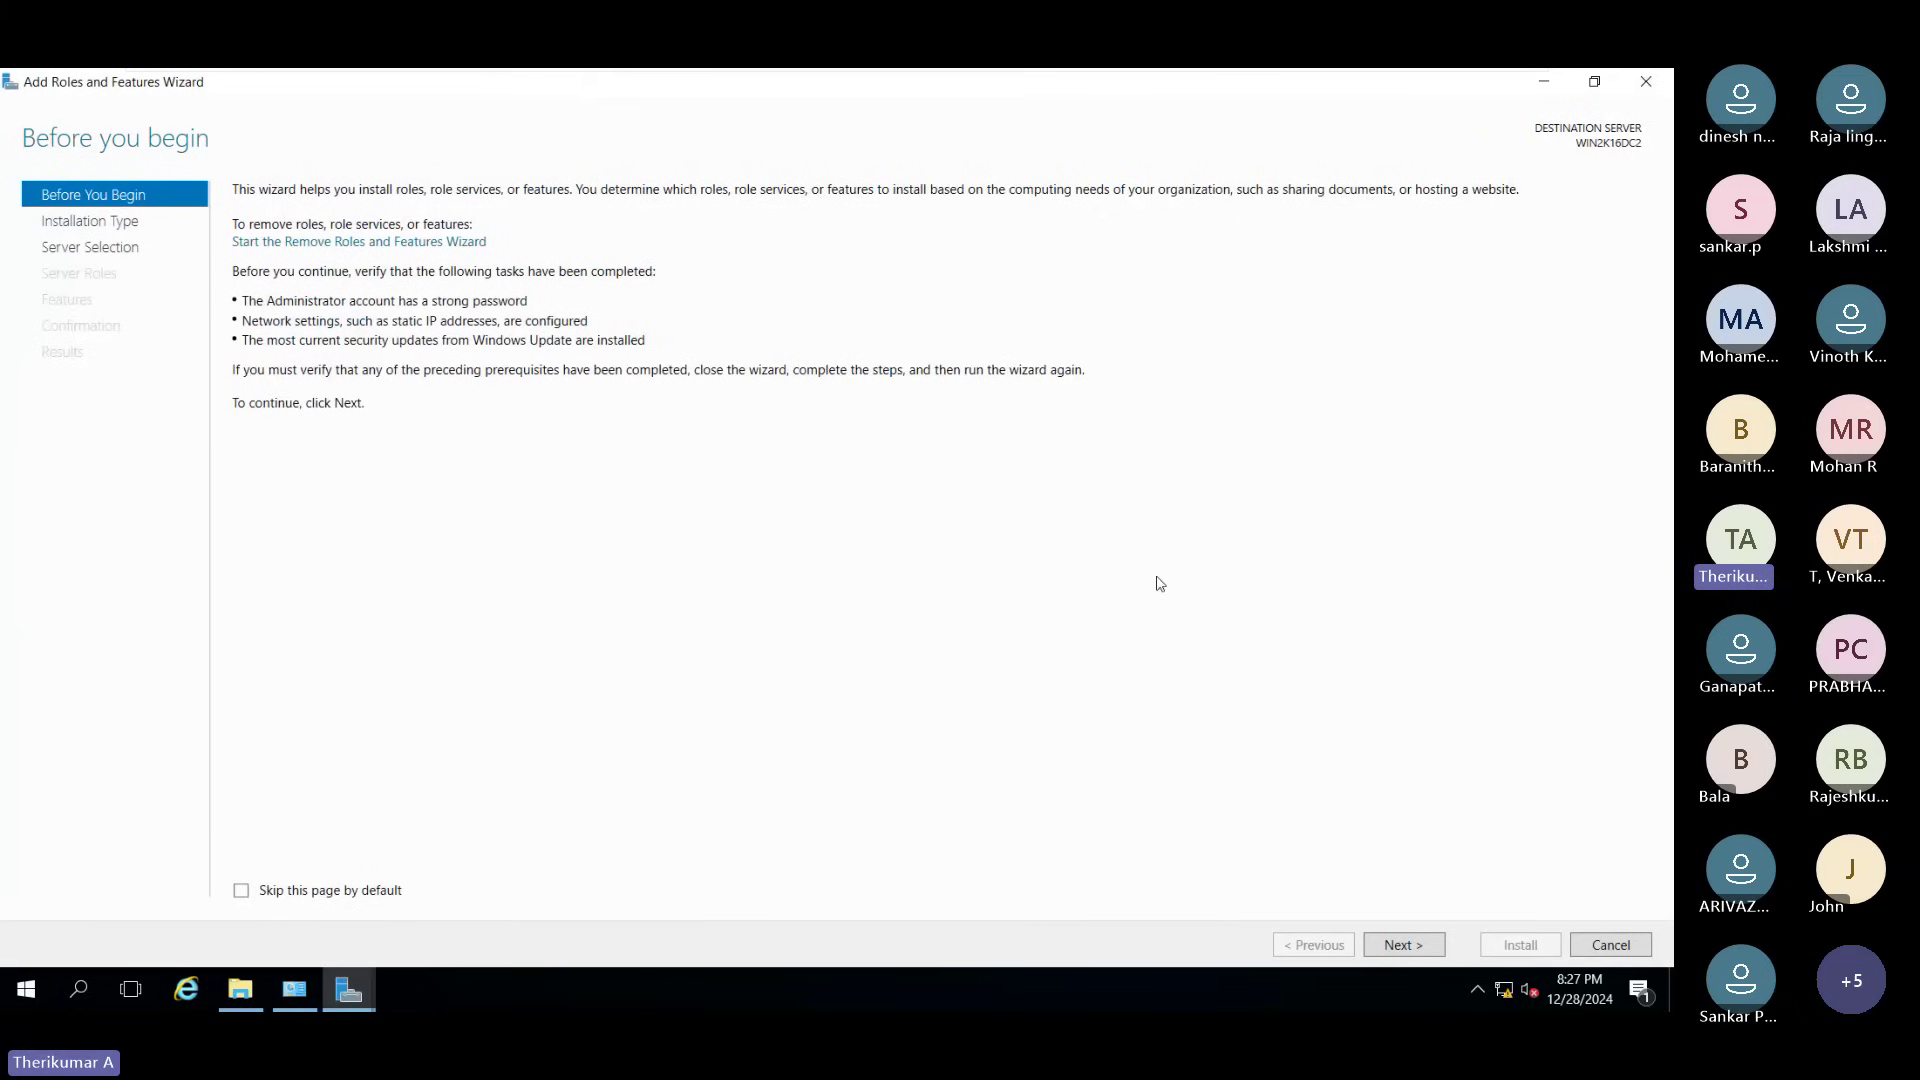
{"action": "left_click", "coordinate": [1398, 945]}
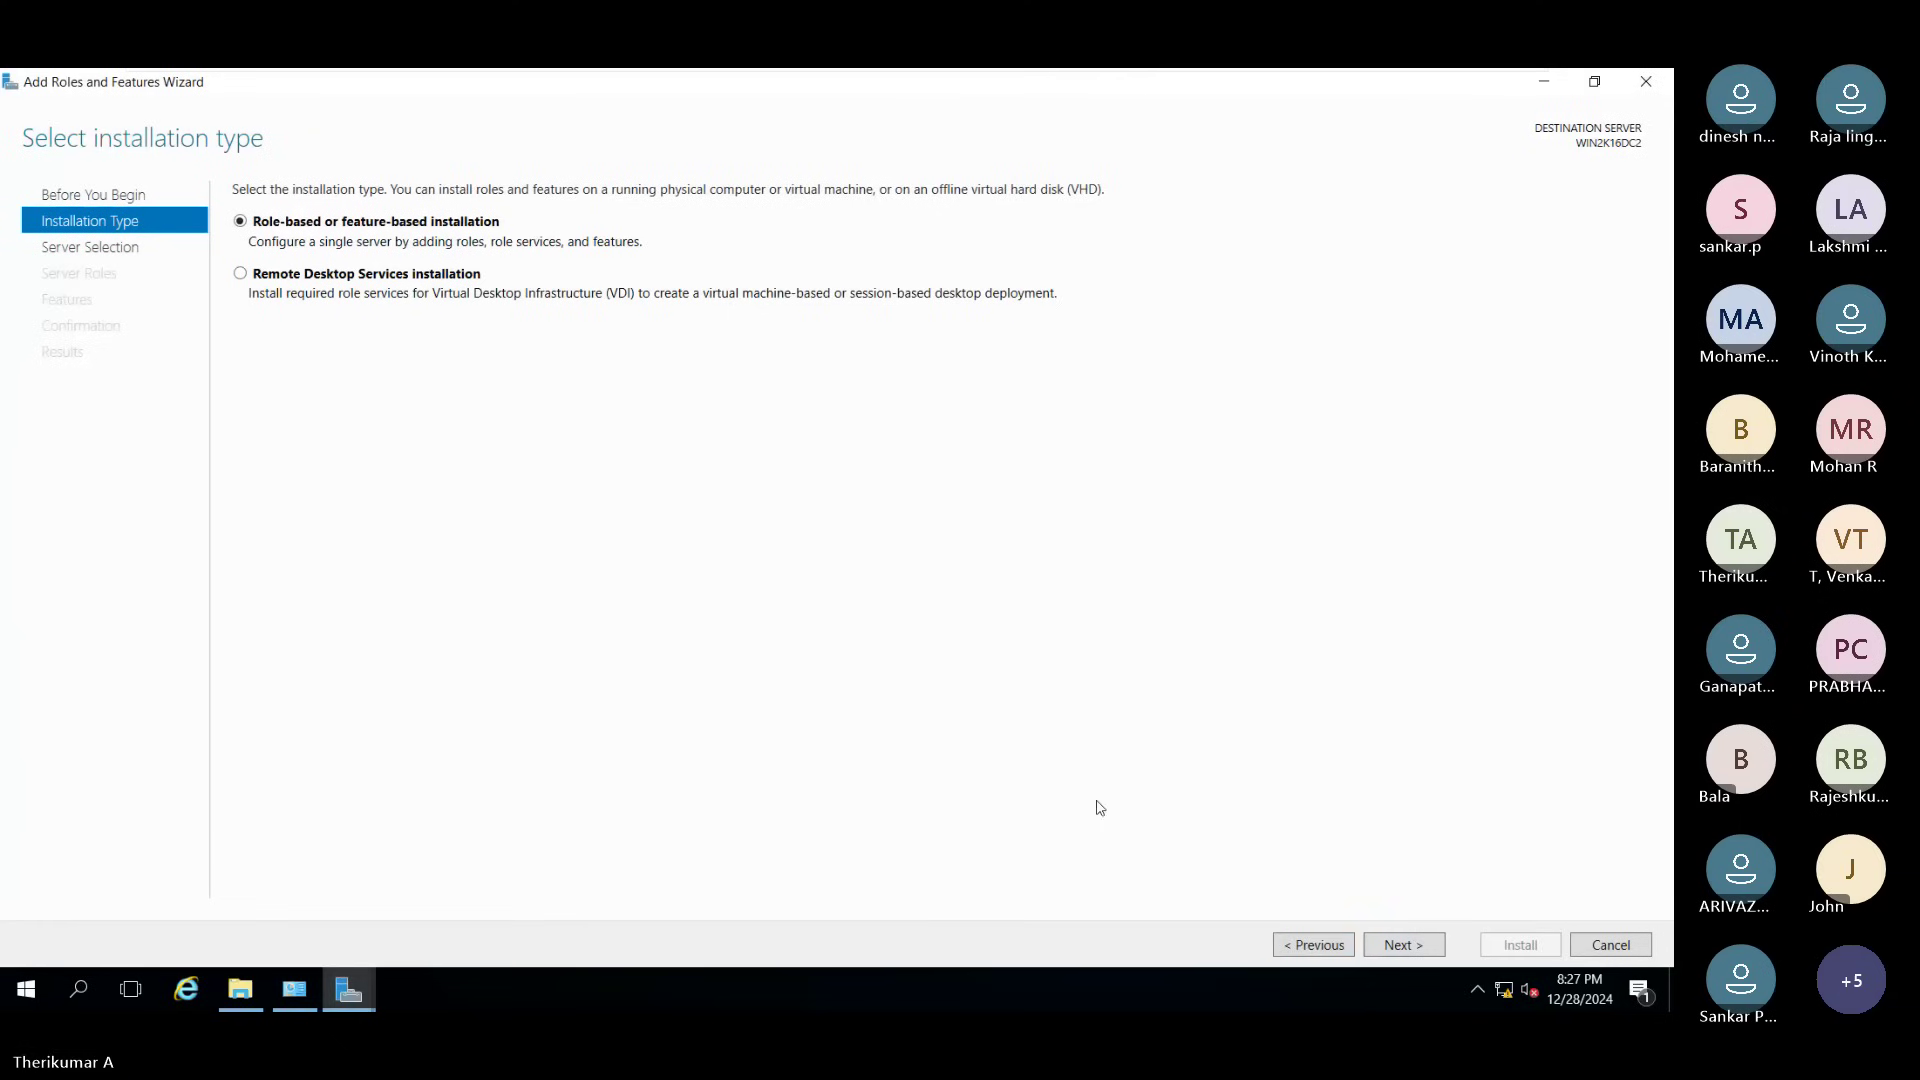
{"action": "left_click", "coordinate": [1333, 946]}
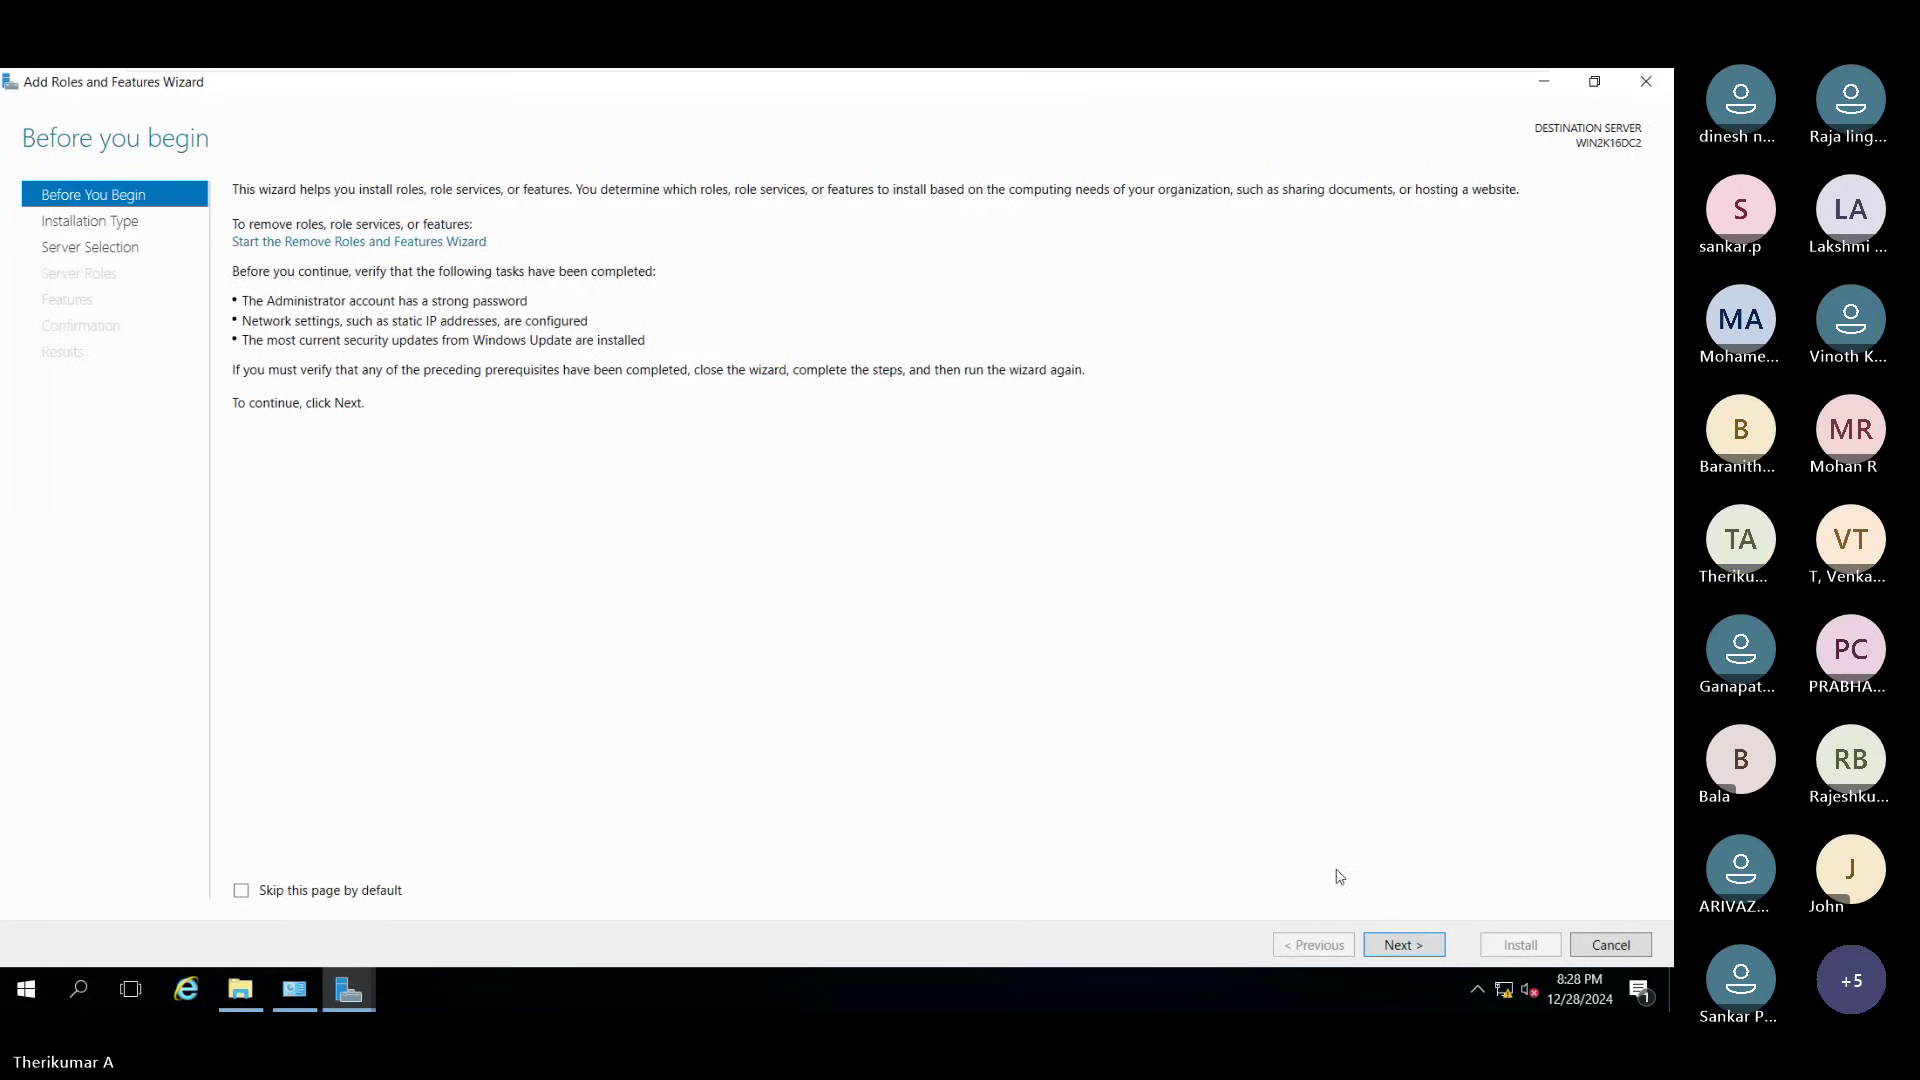
{"action": "left_click", "coordinate": [1404, 944]}
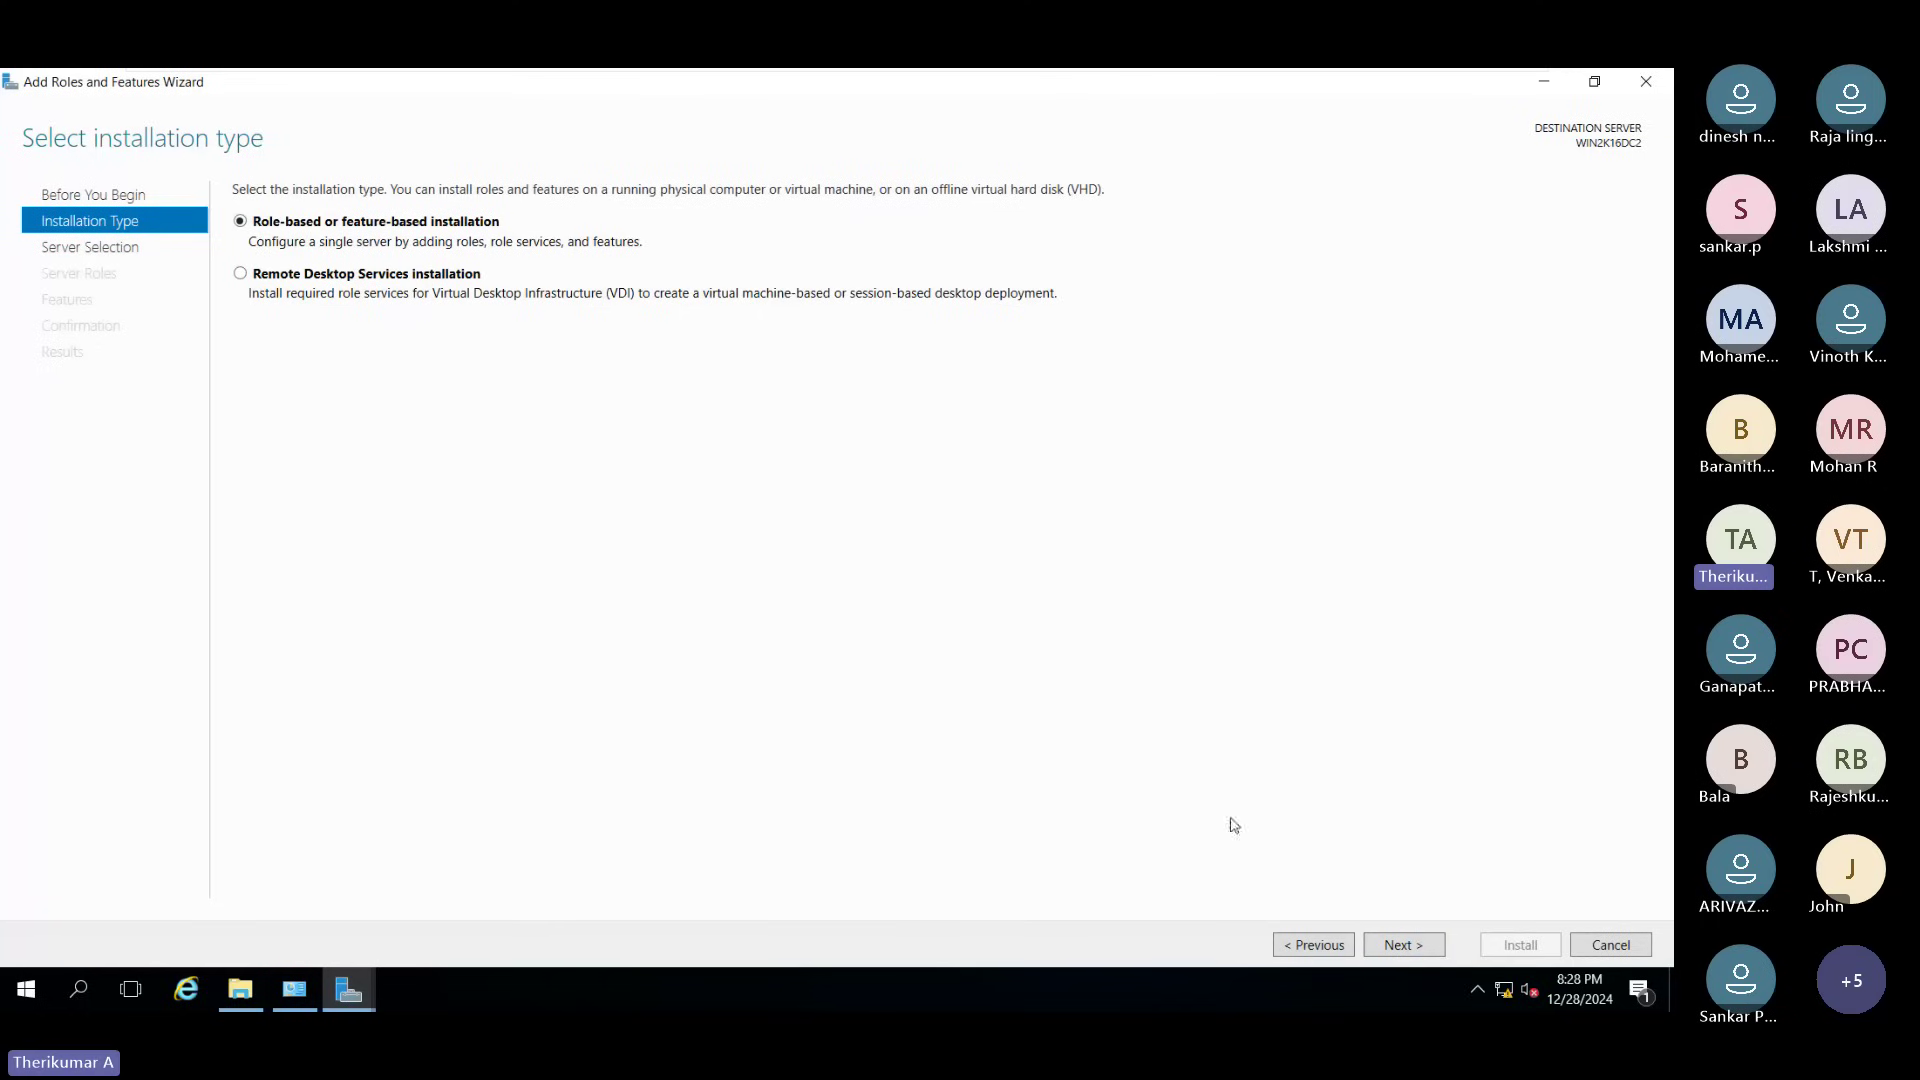
{"action": "left_click", "coordinate": [1385, 944]}
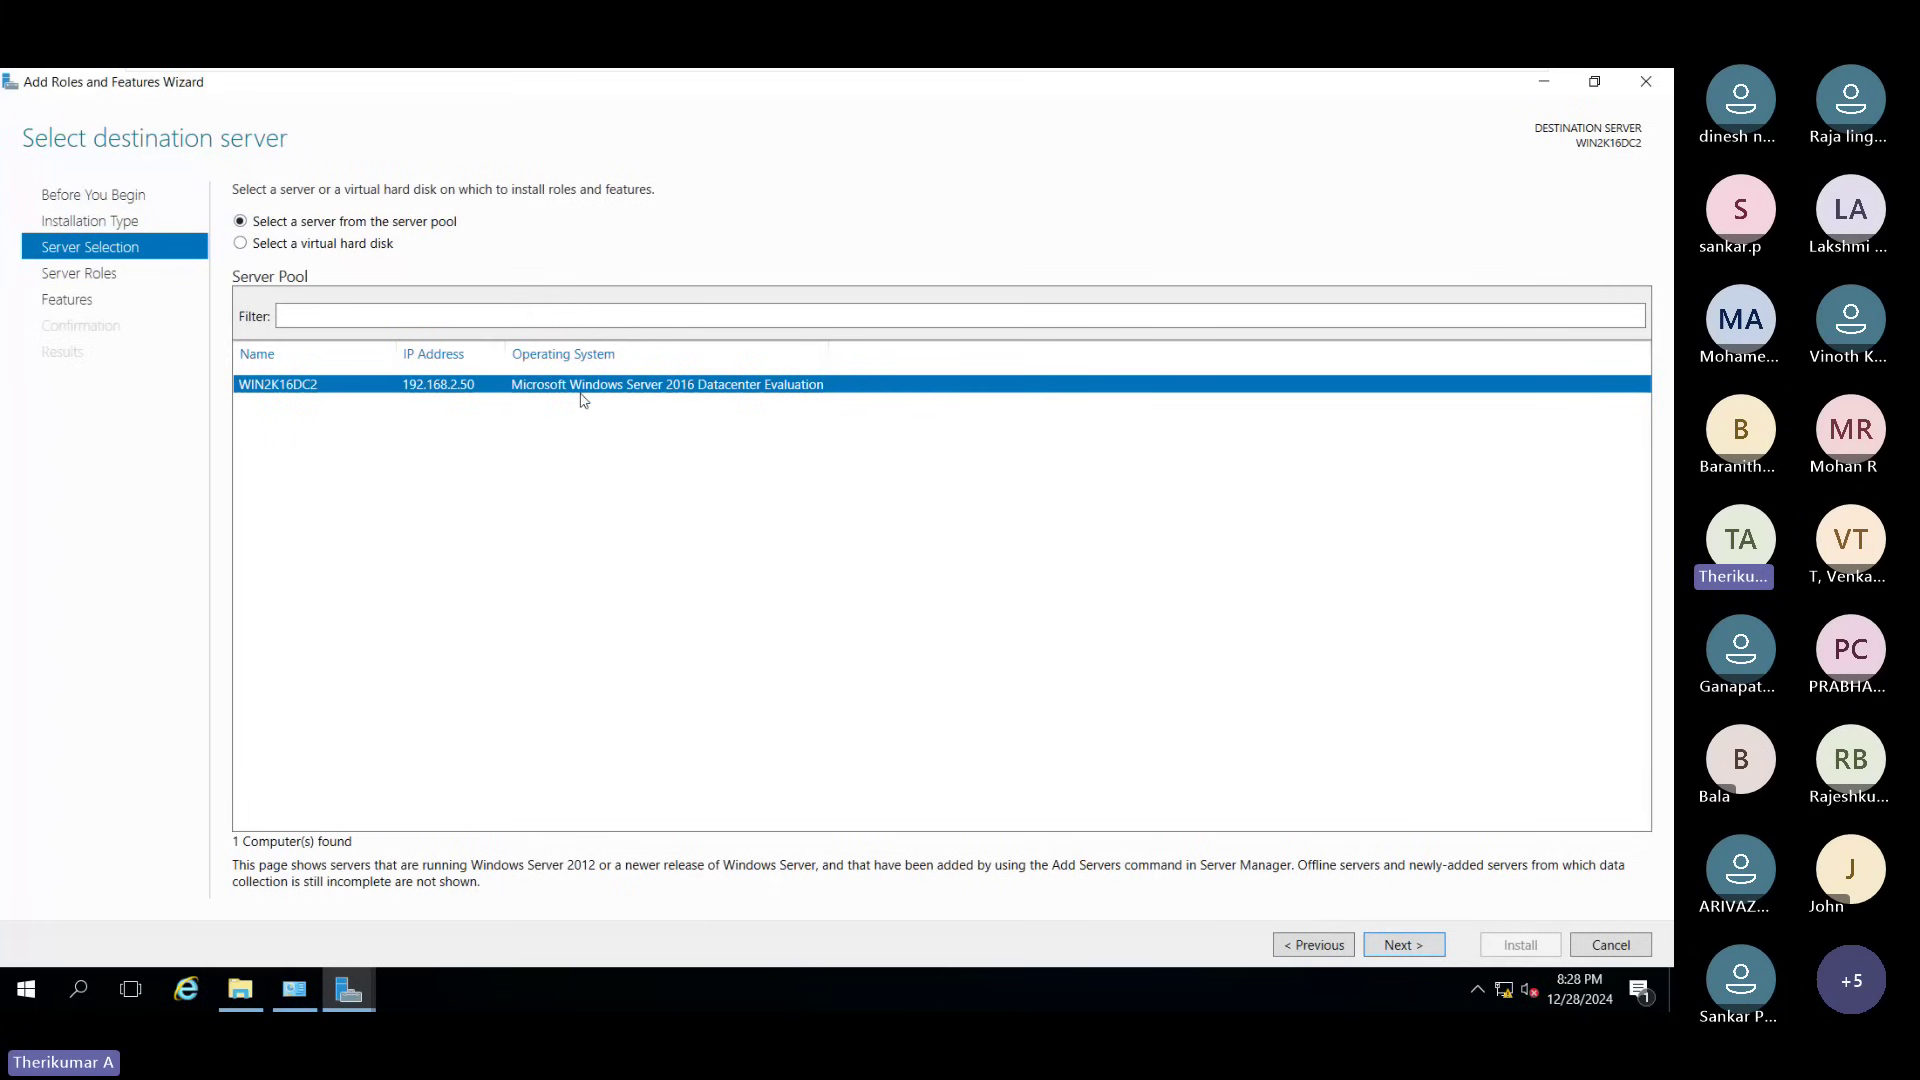
Step: Target WIN2K16DC2 and select Active Directory Domain Services and DNS Server with their required features
{"action": "left_click", "coordinate": [1426, 952]}
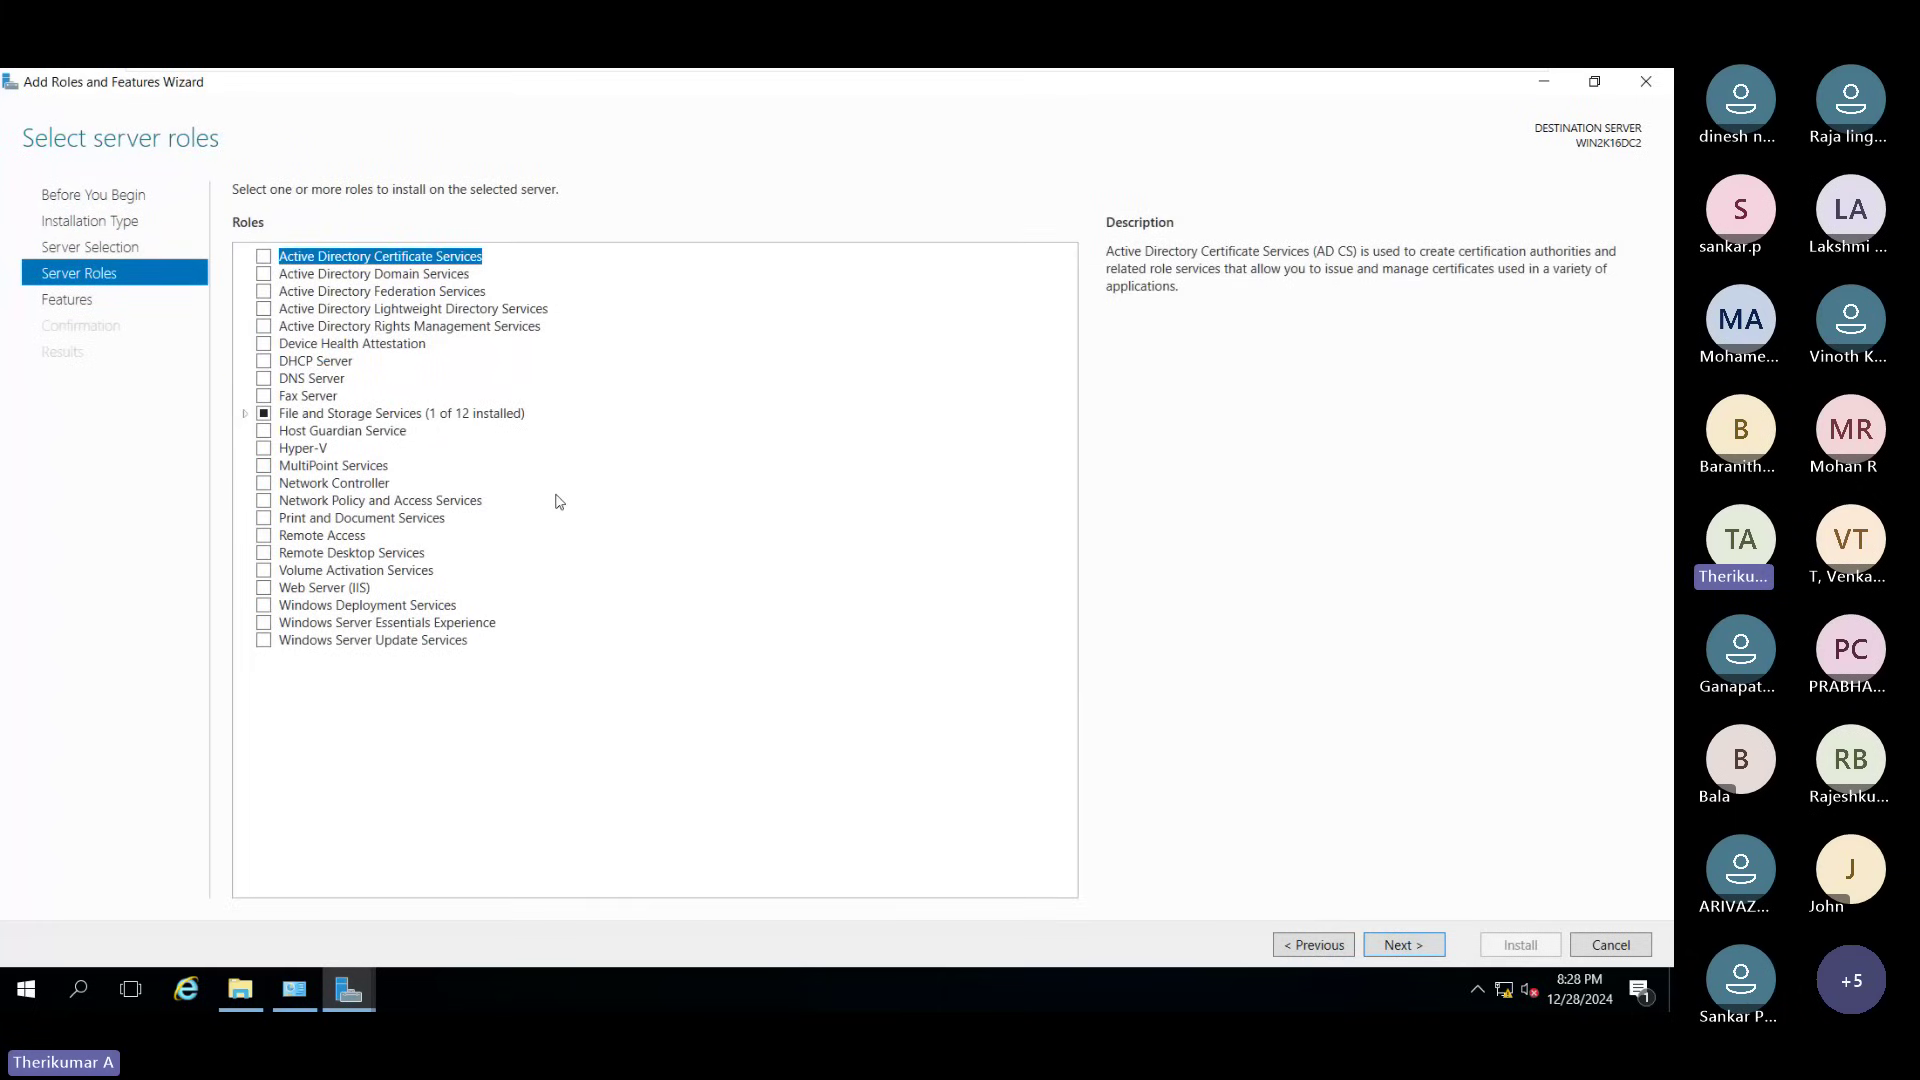
{"action": "left_click", "coordinate": [312, 274]}
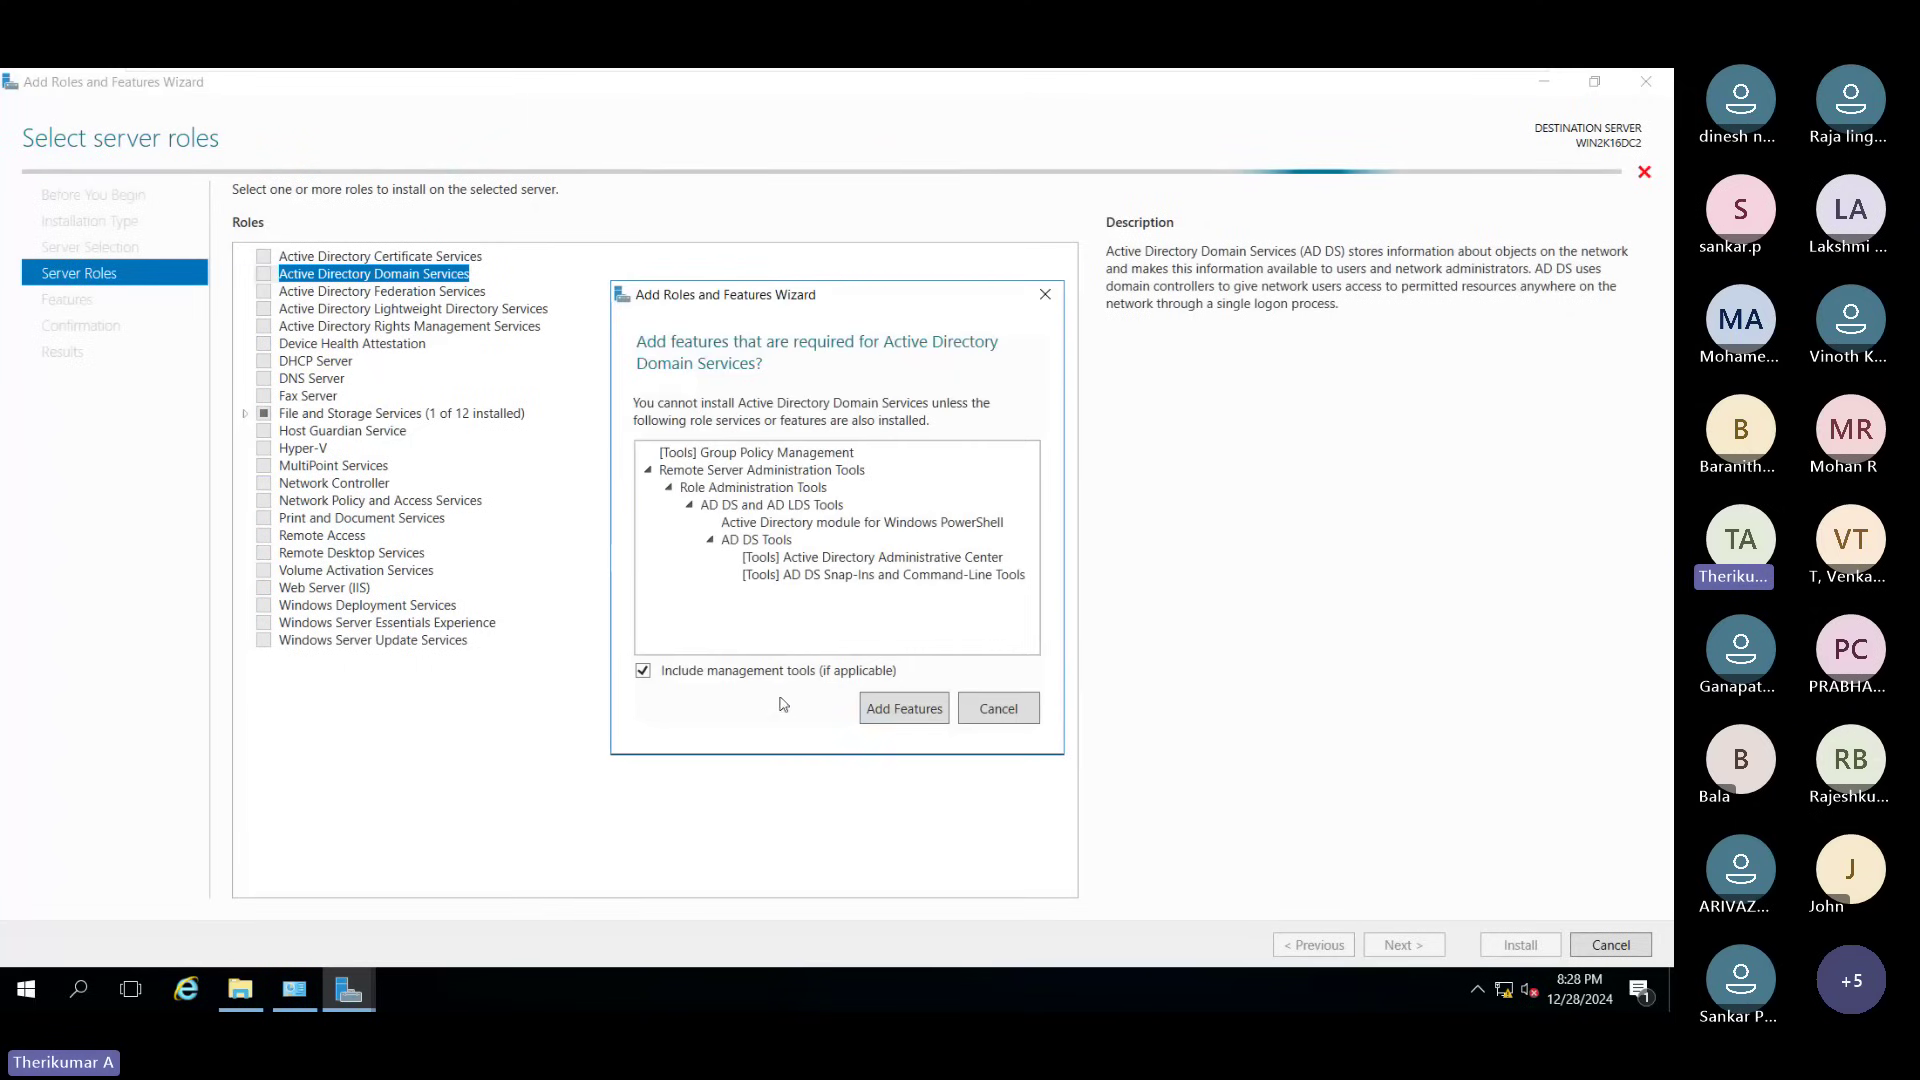
{"action": "left_click", "coordinate": [903, 709]}
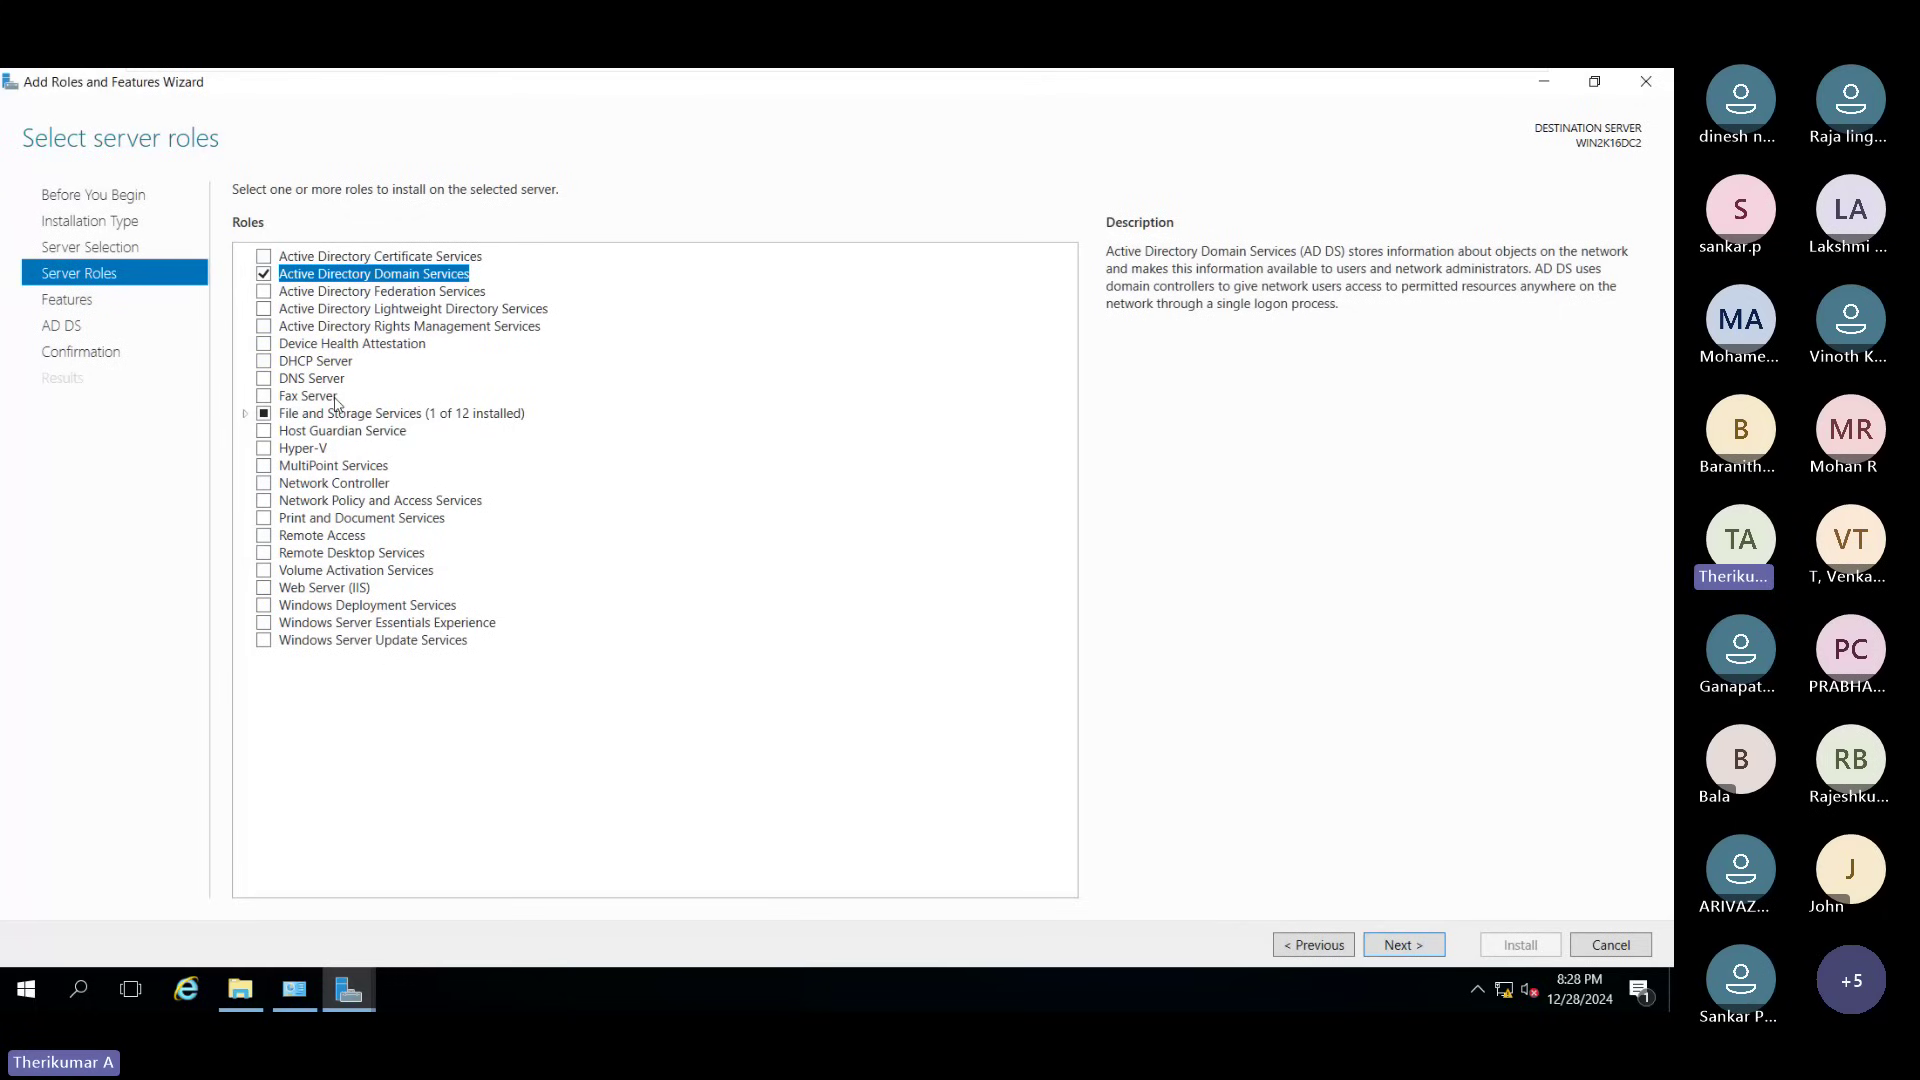
{"action": "left_click", "coordinate": [264, 378]}
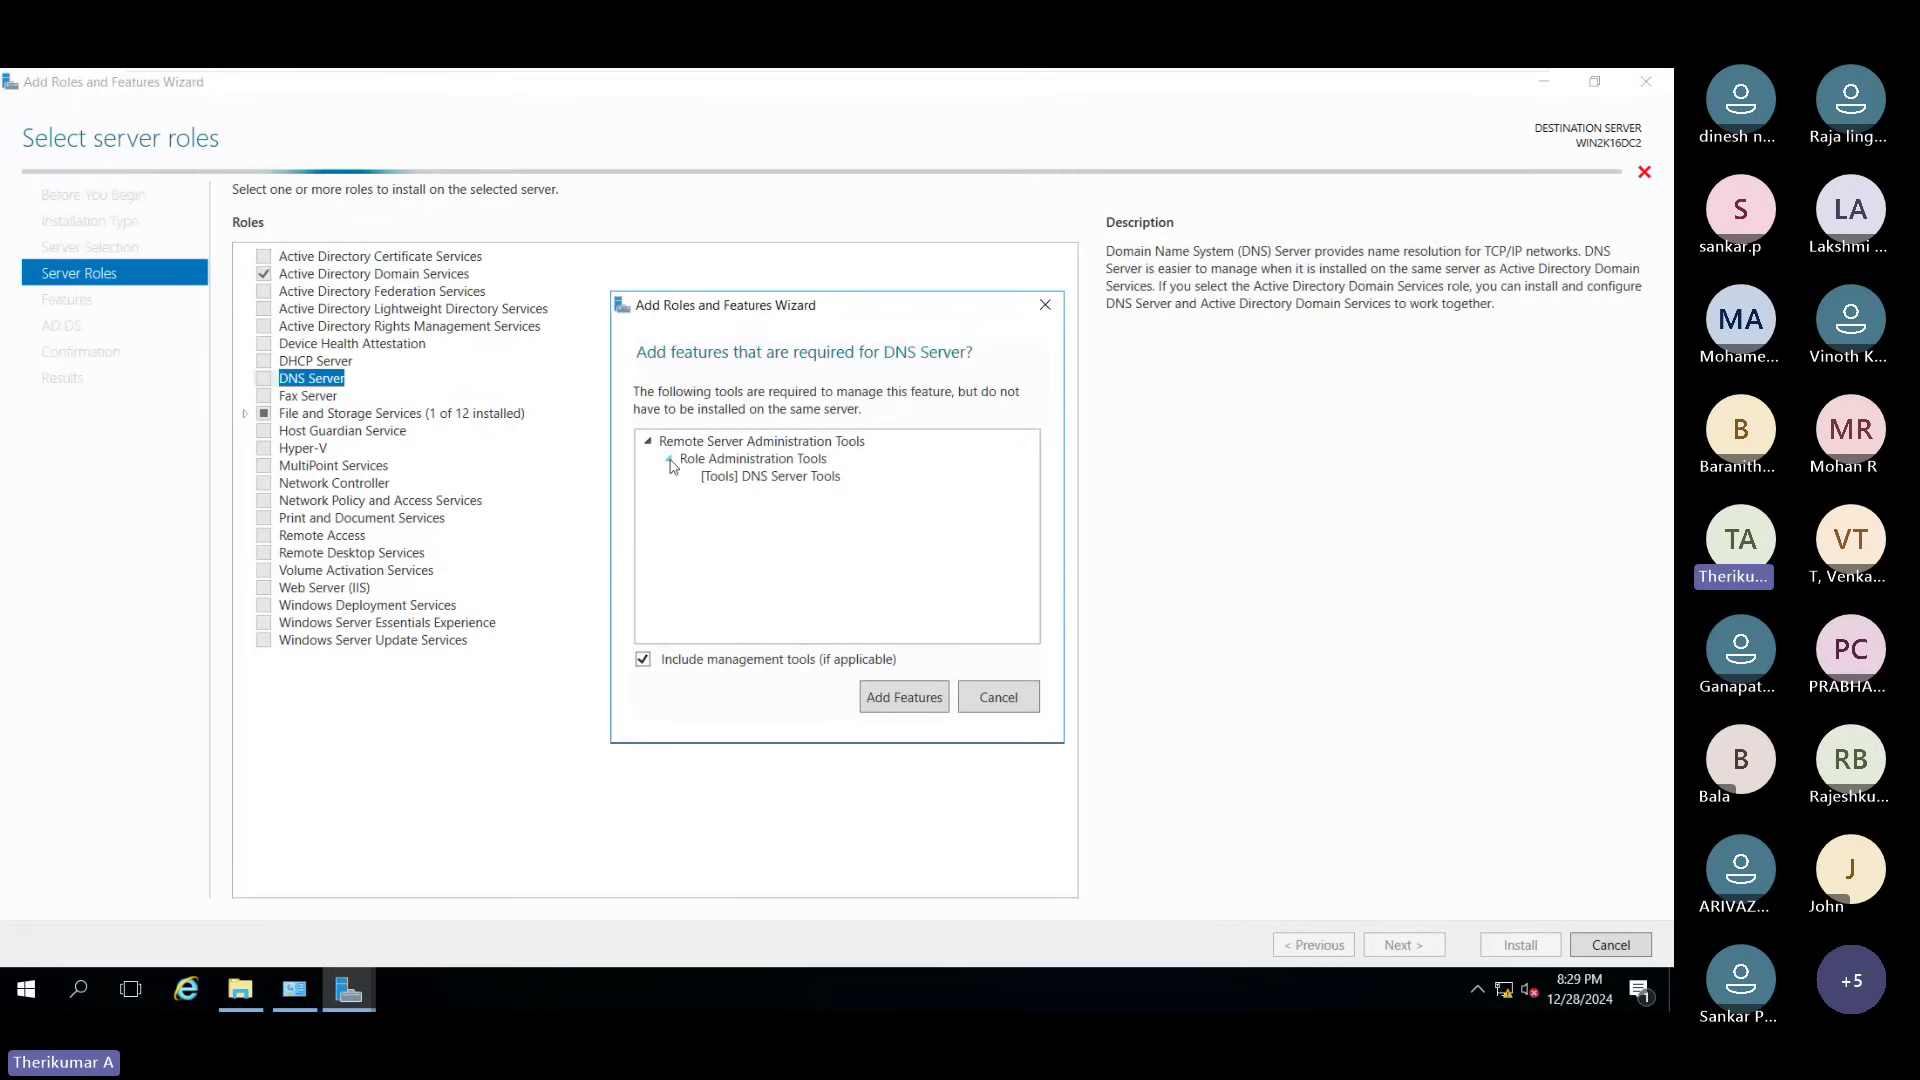
{"action": "left_click", "coordinate": [884, 699]}
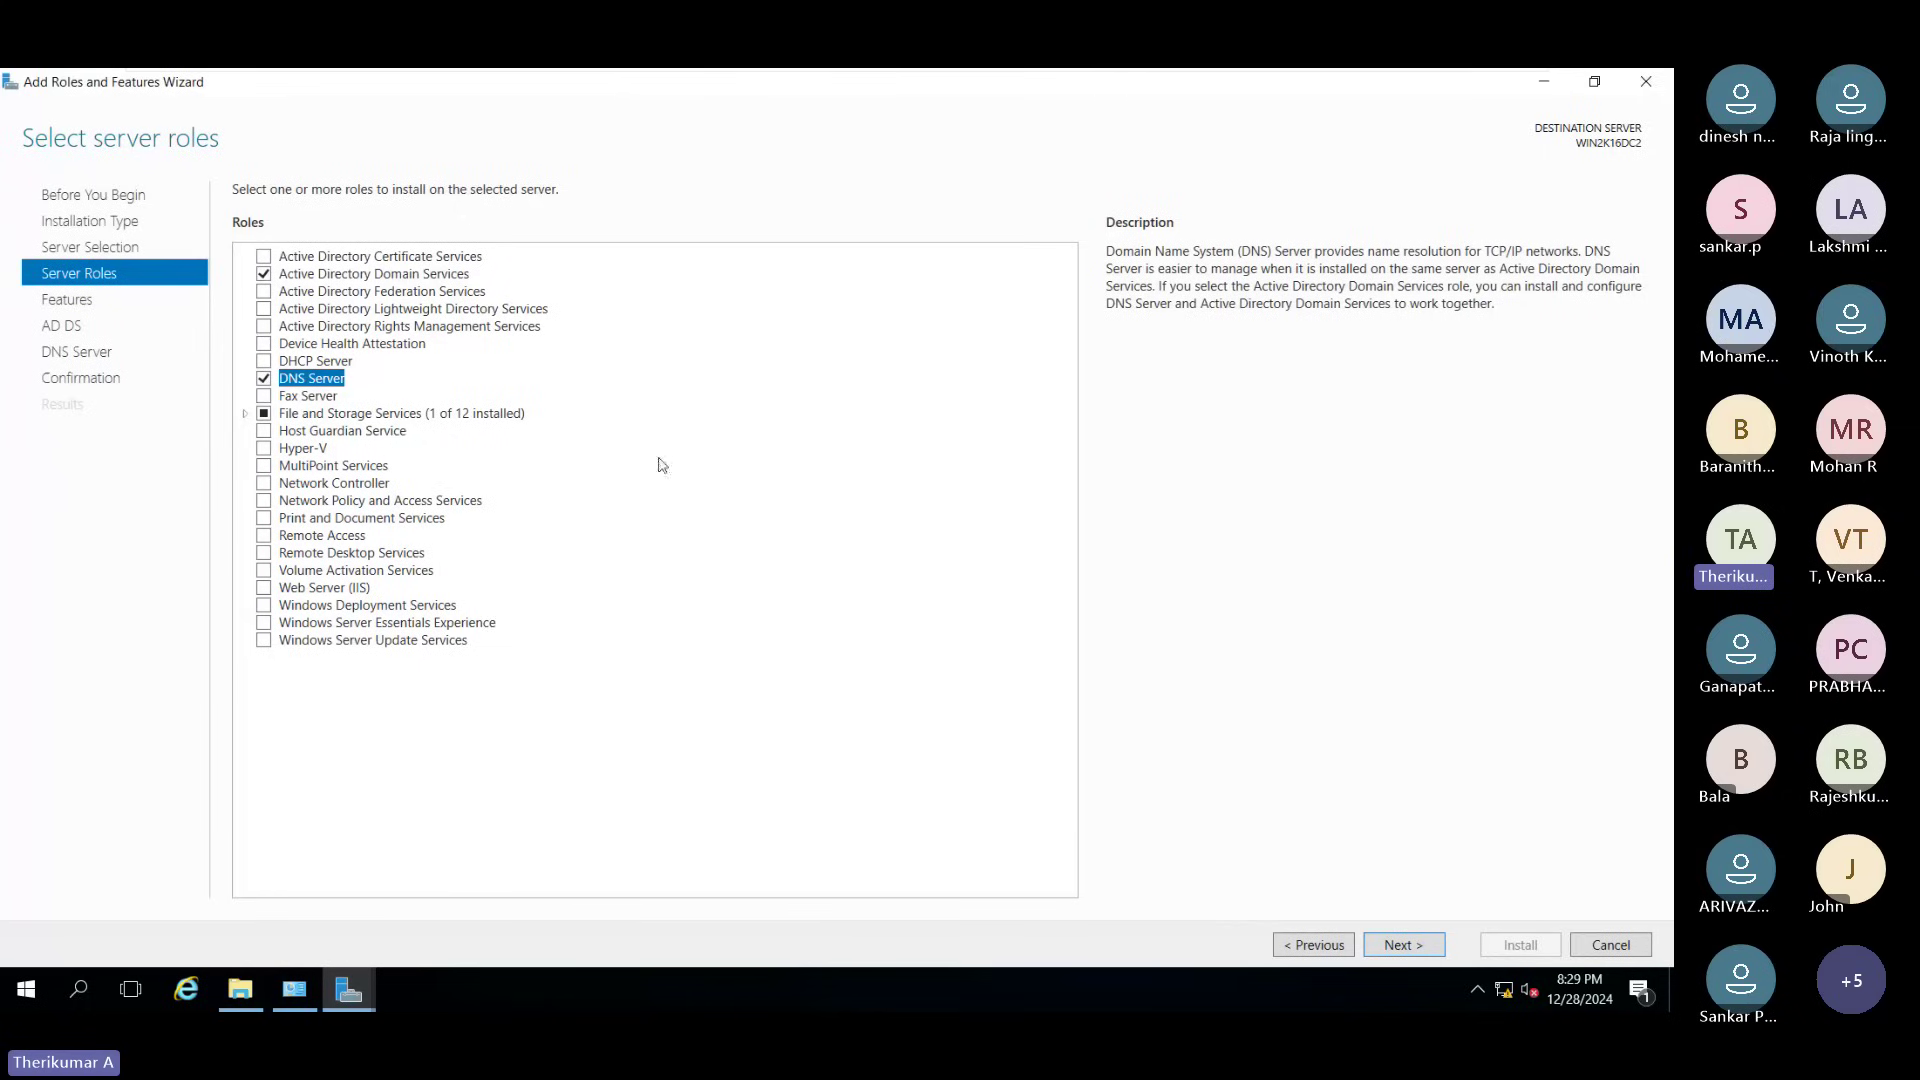
Step: Pass the Features, AD DS and DNS Server pages without extra features to reach the confirmation summary
{"action": "left_click", "coordinate": [1396, 947]}
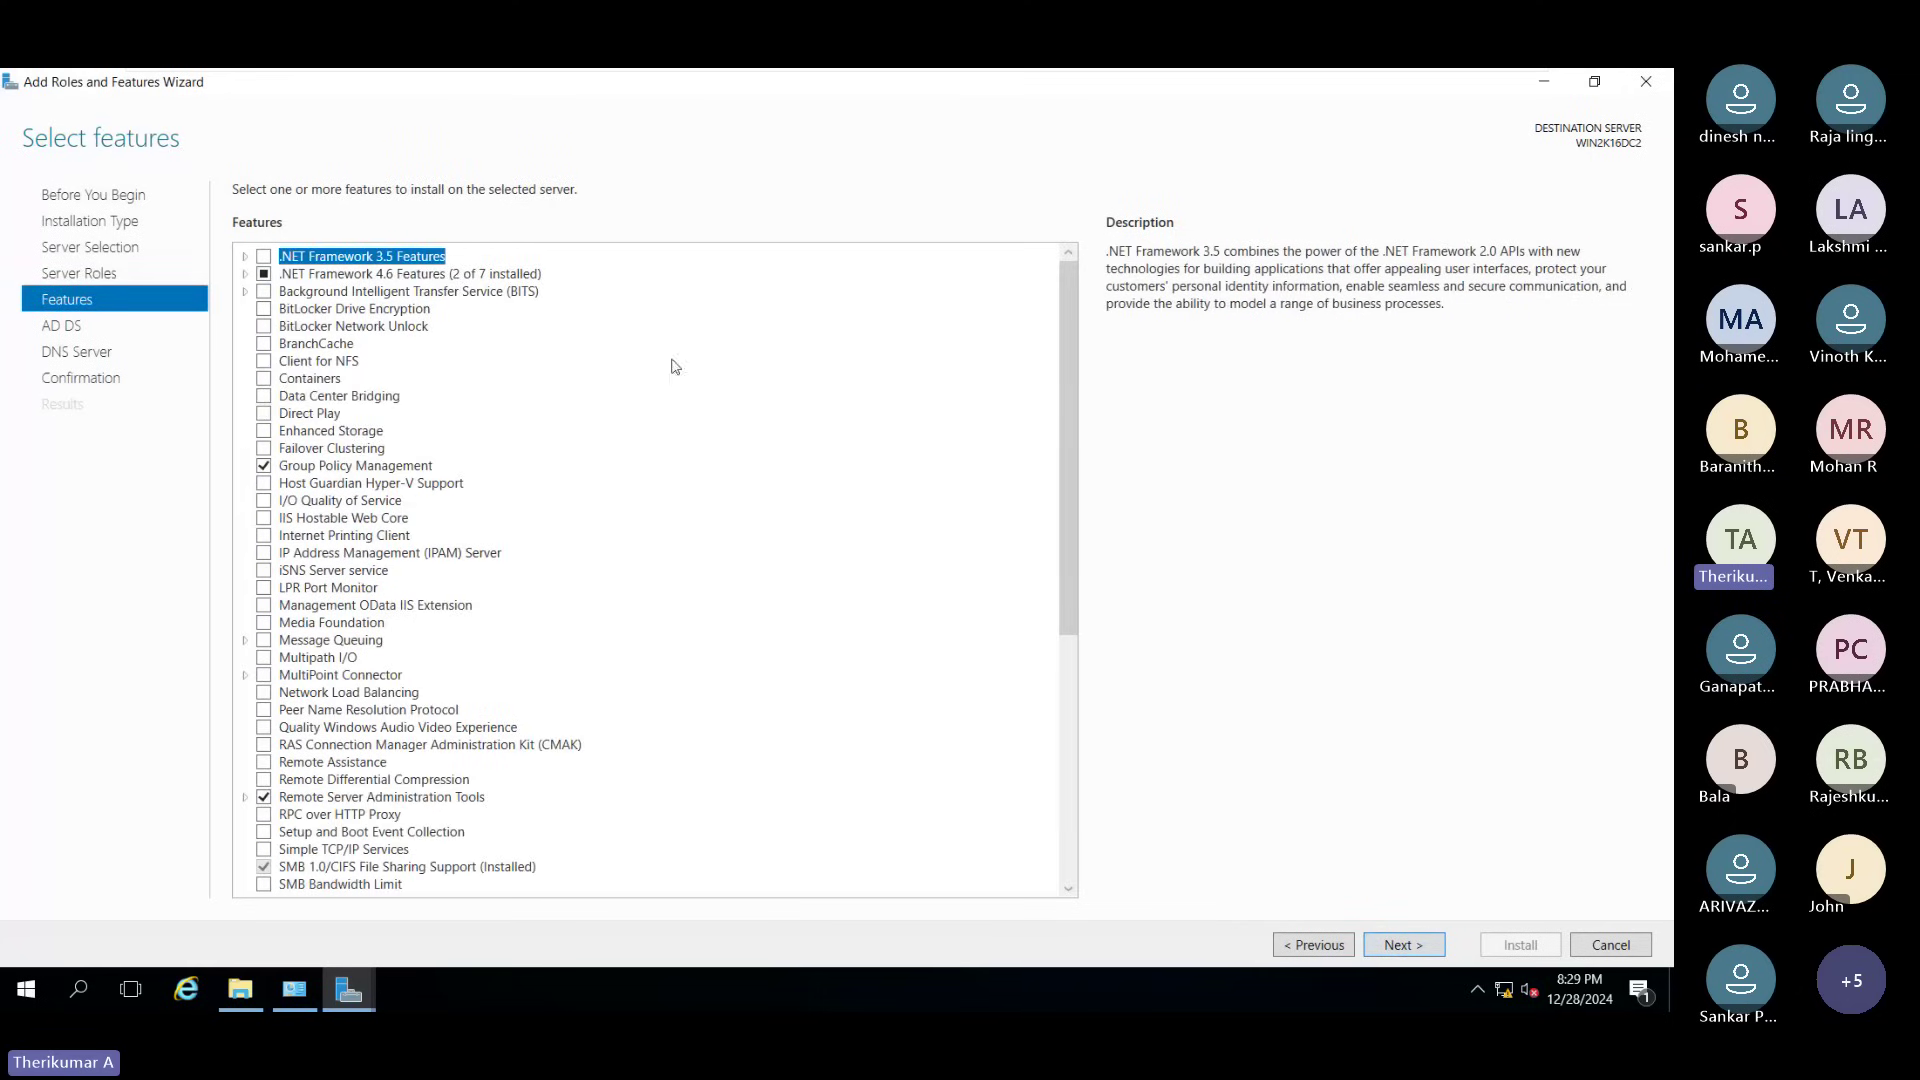
{"action": "scroll", "coordinate": [903, 658], "scroll_direction": "down", "scroll_amount": 1}
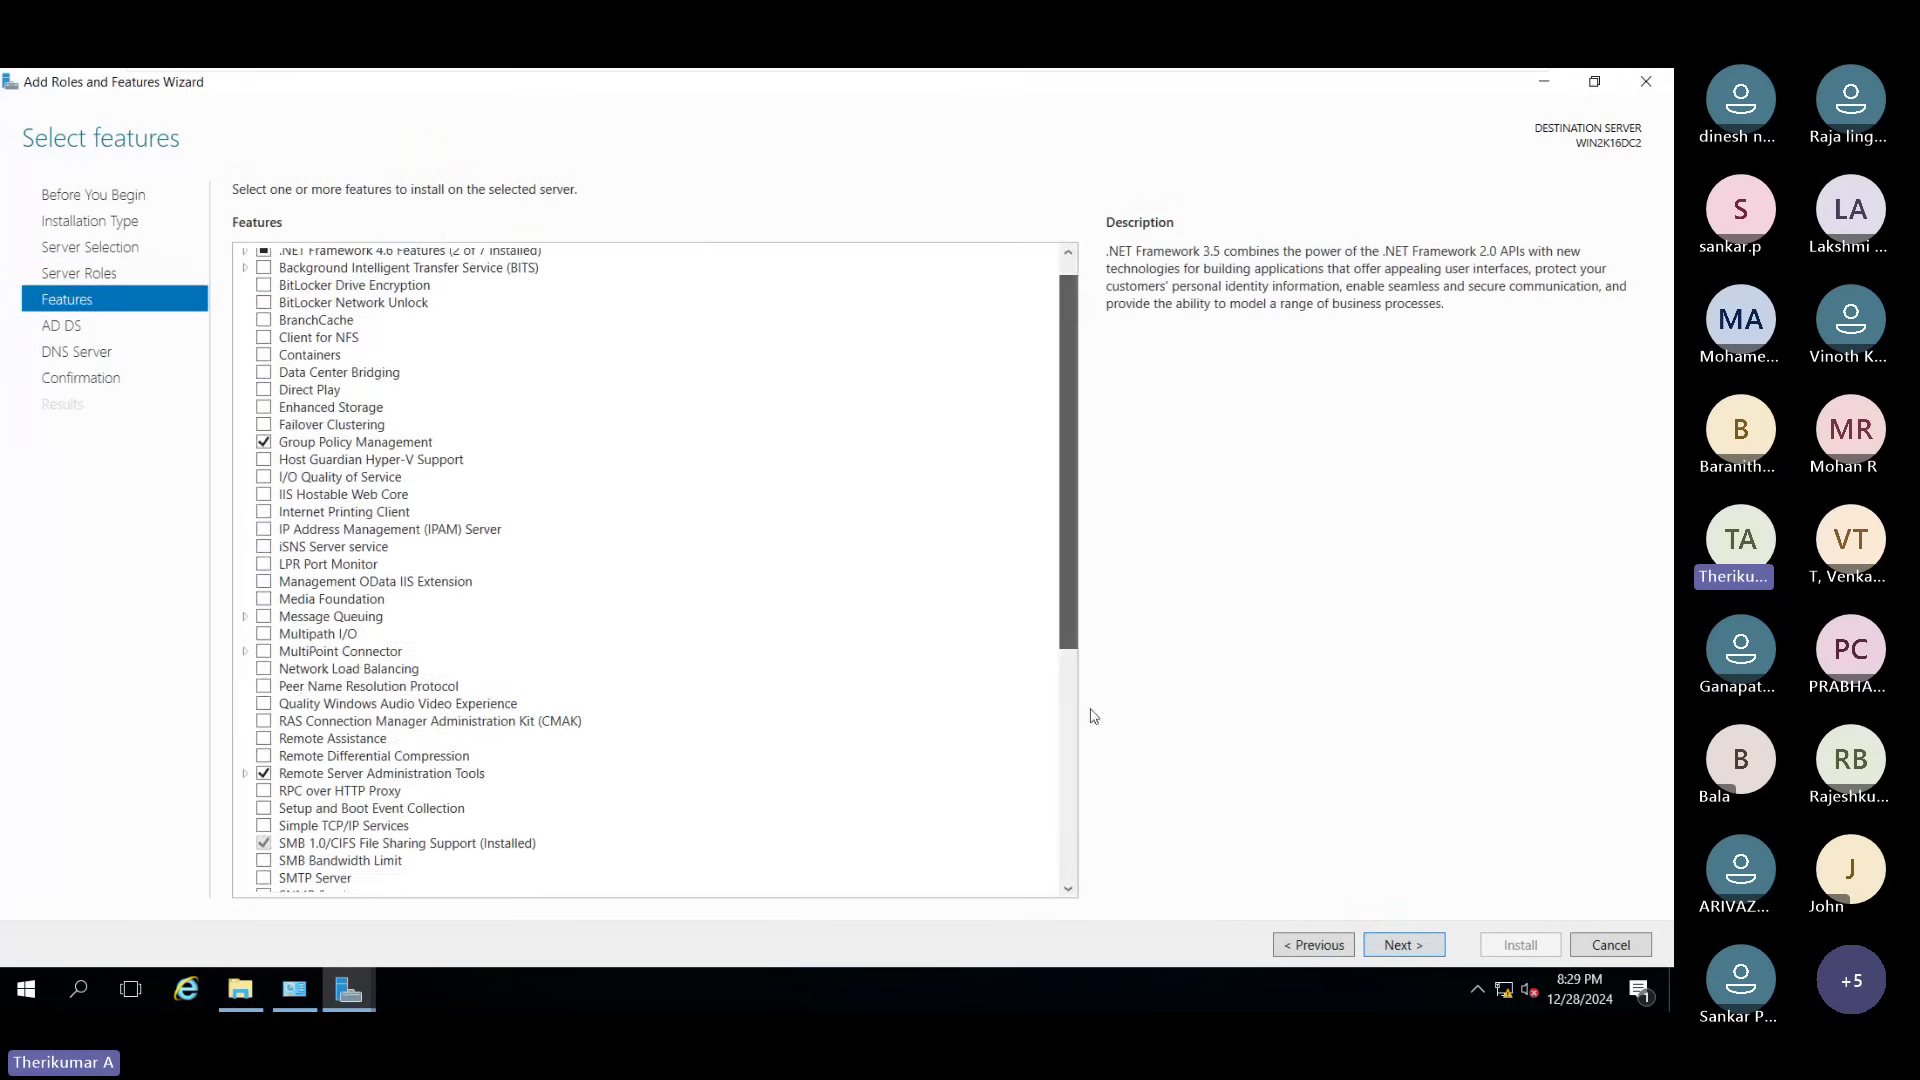
{"action": "left_click_drag", "start_coordinate": [1093, 717], "coordinate": [868, 505]}
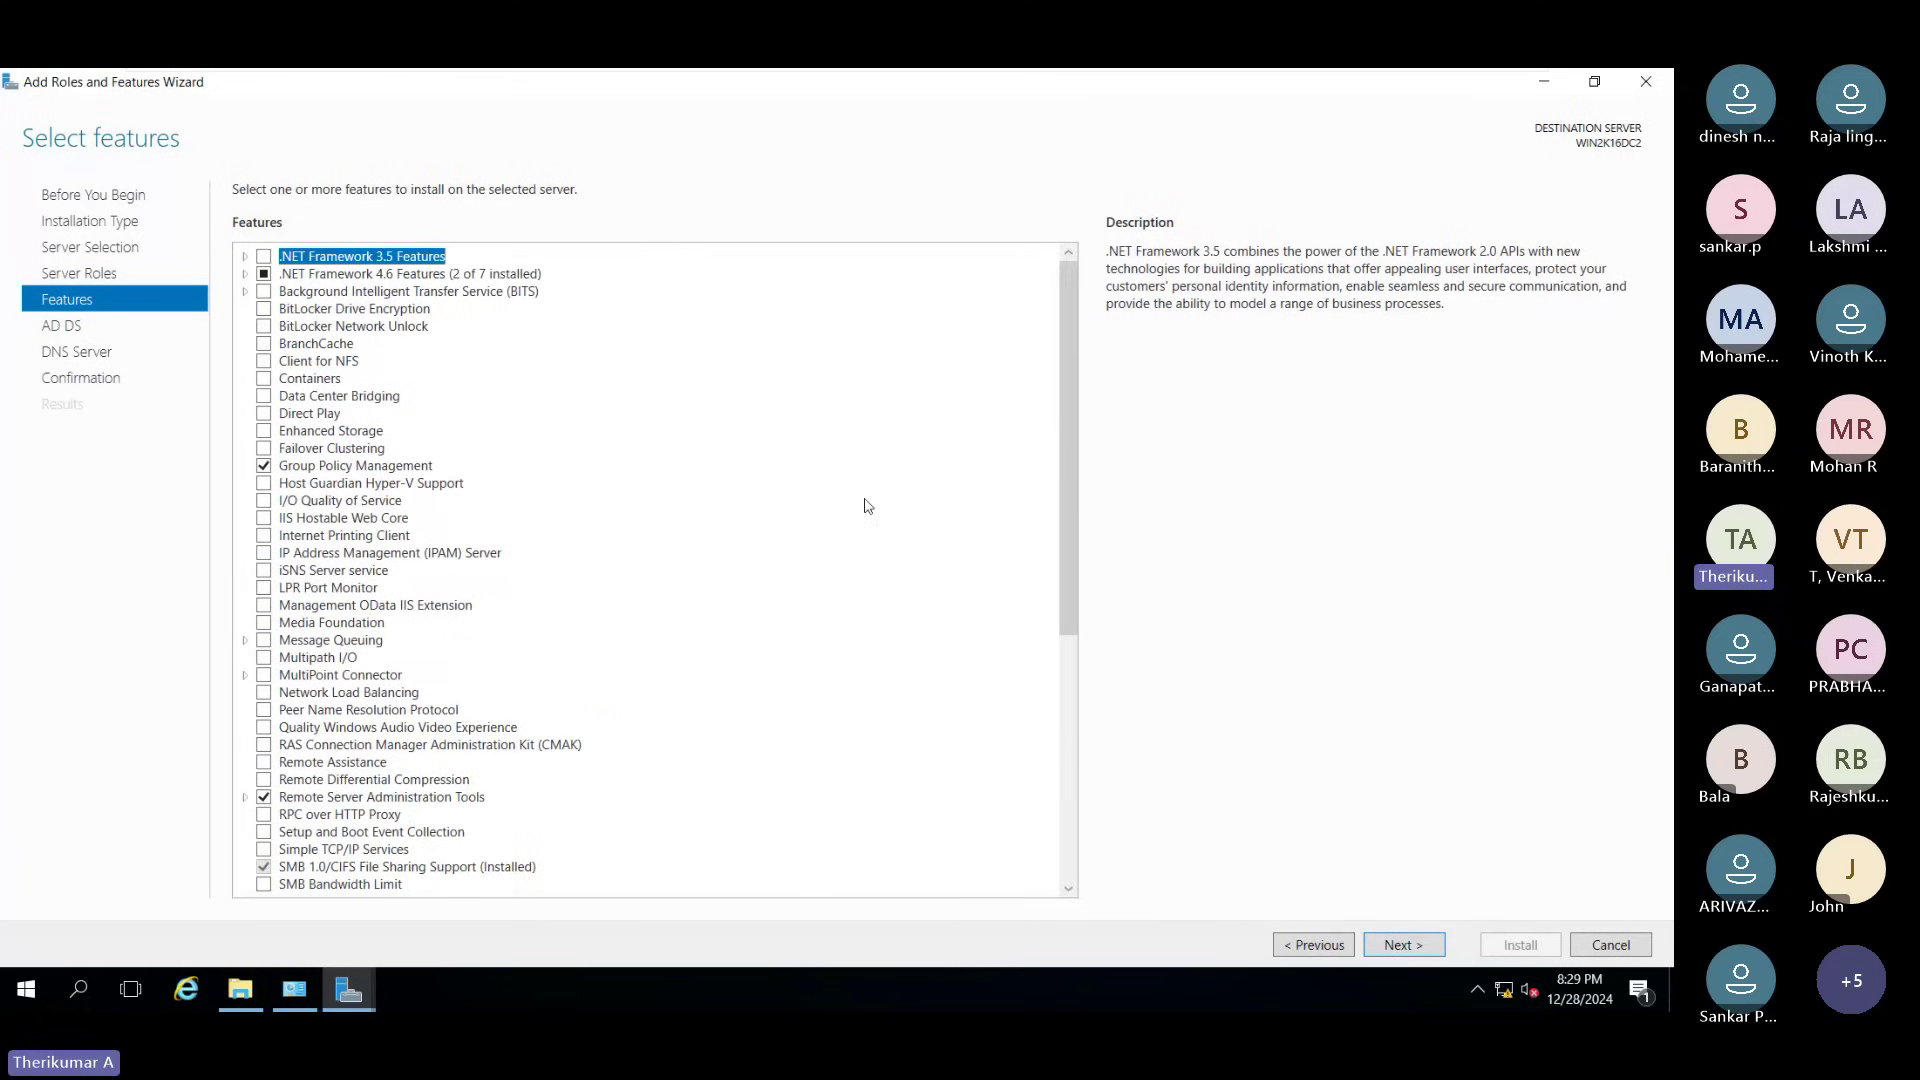
{"action": "left_click_drag", "start_coordinate": [1072, 479], "coordinate": [1074, 723]}
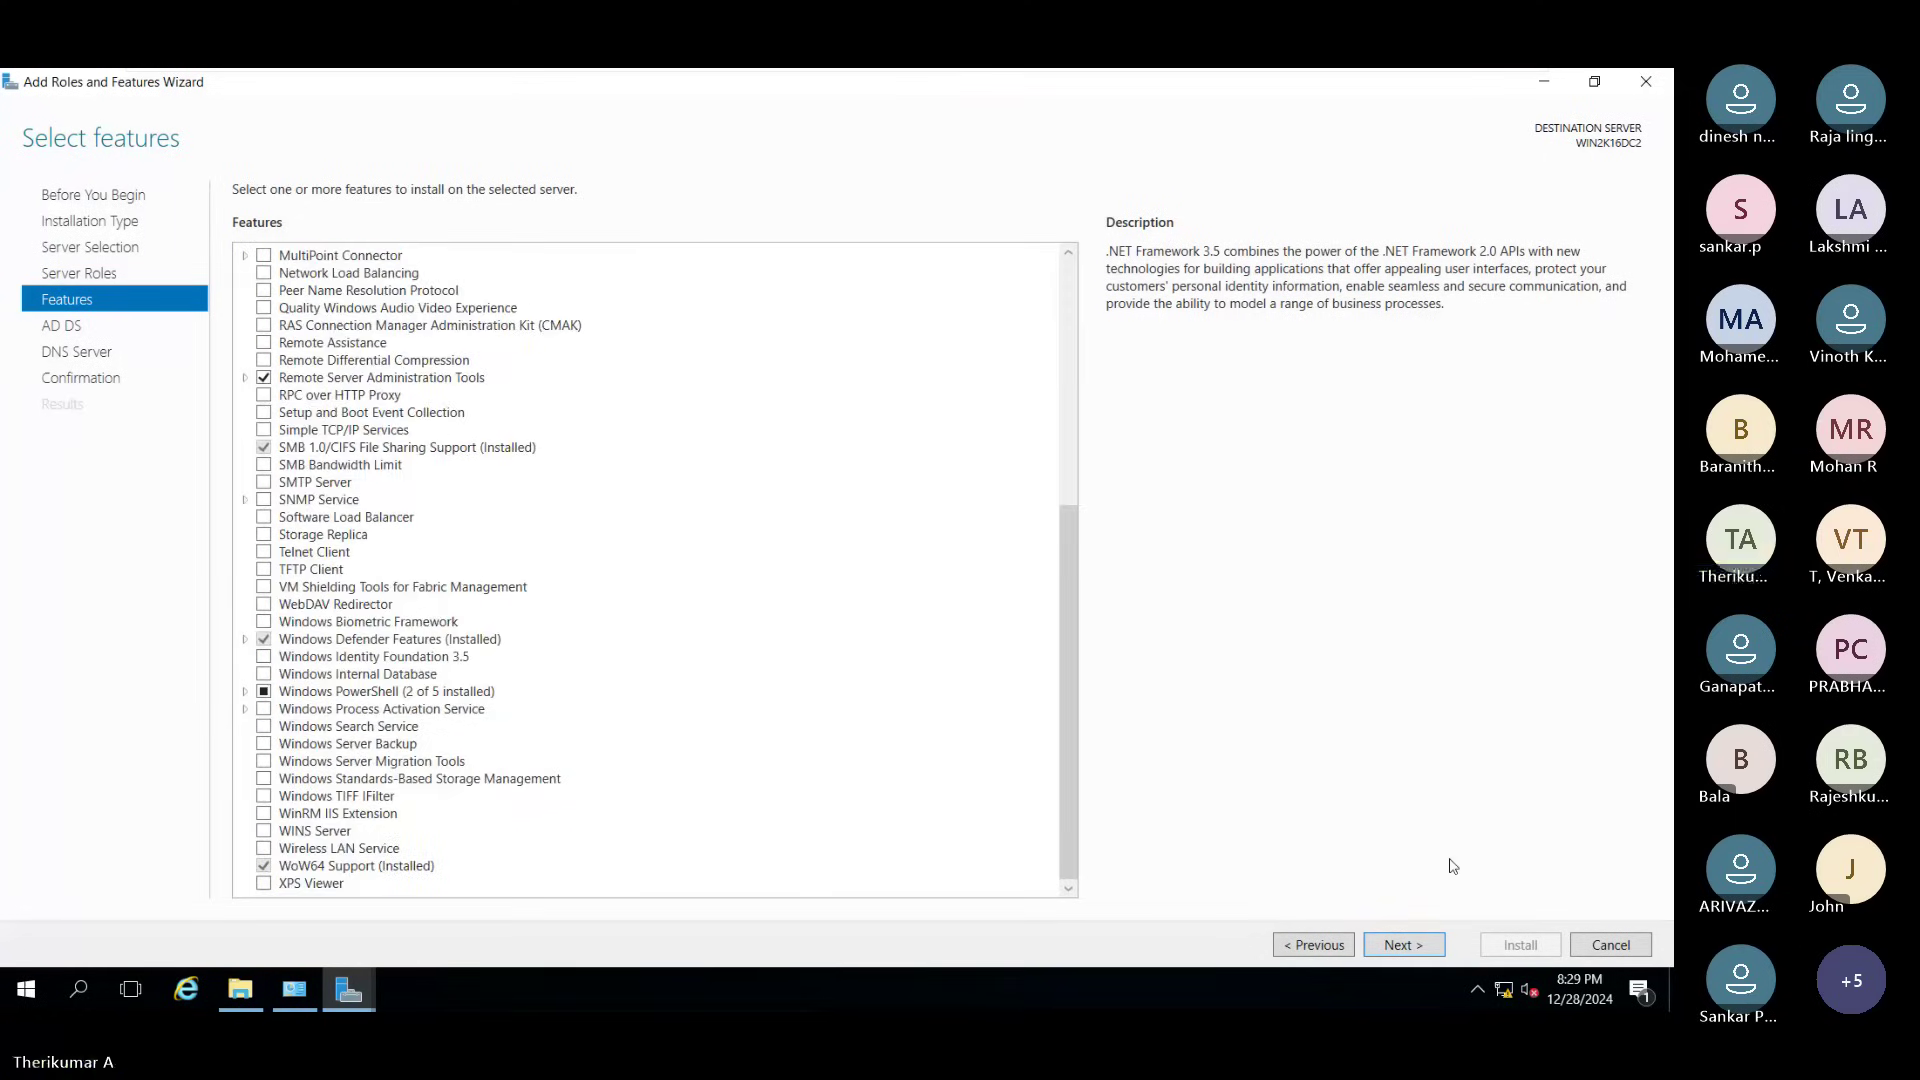
{"action": "key", "text": "Return"}
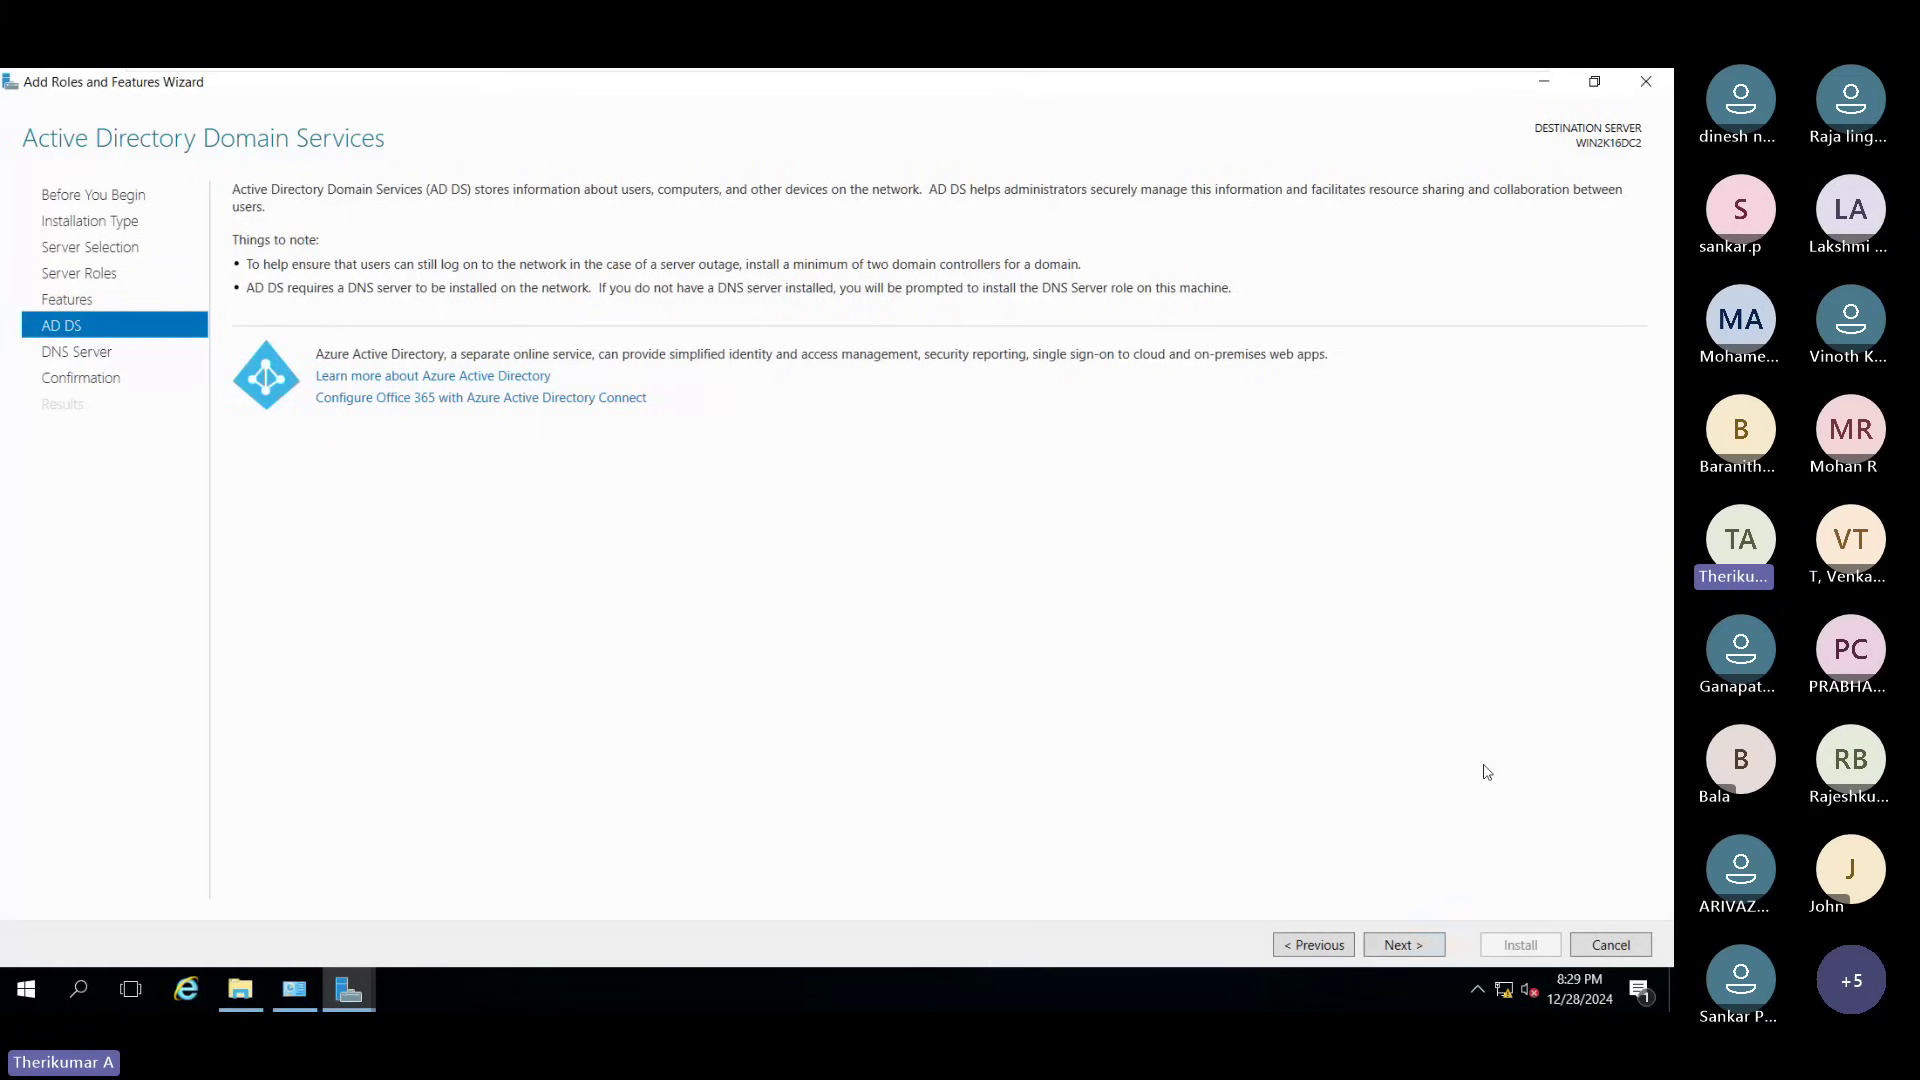
{"action": "left_click", "coordinate": [1396, 946]}
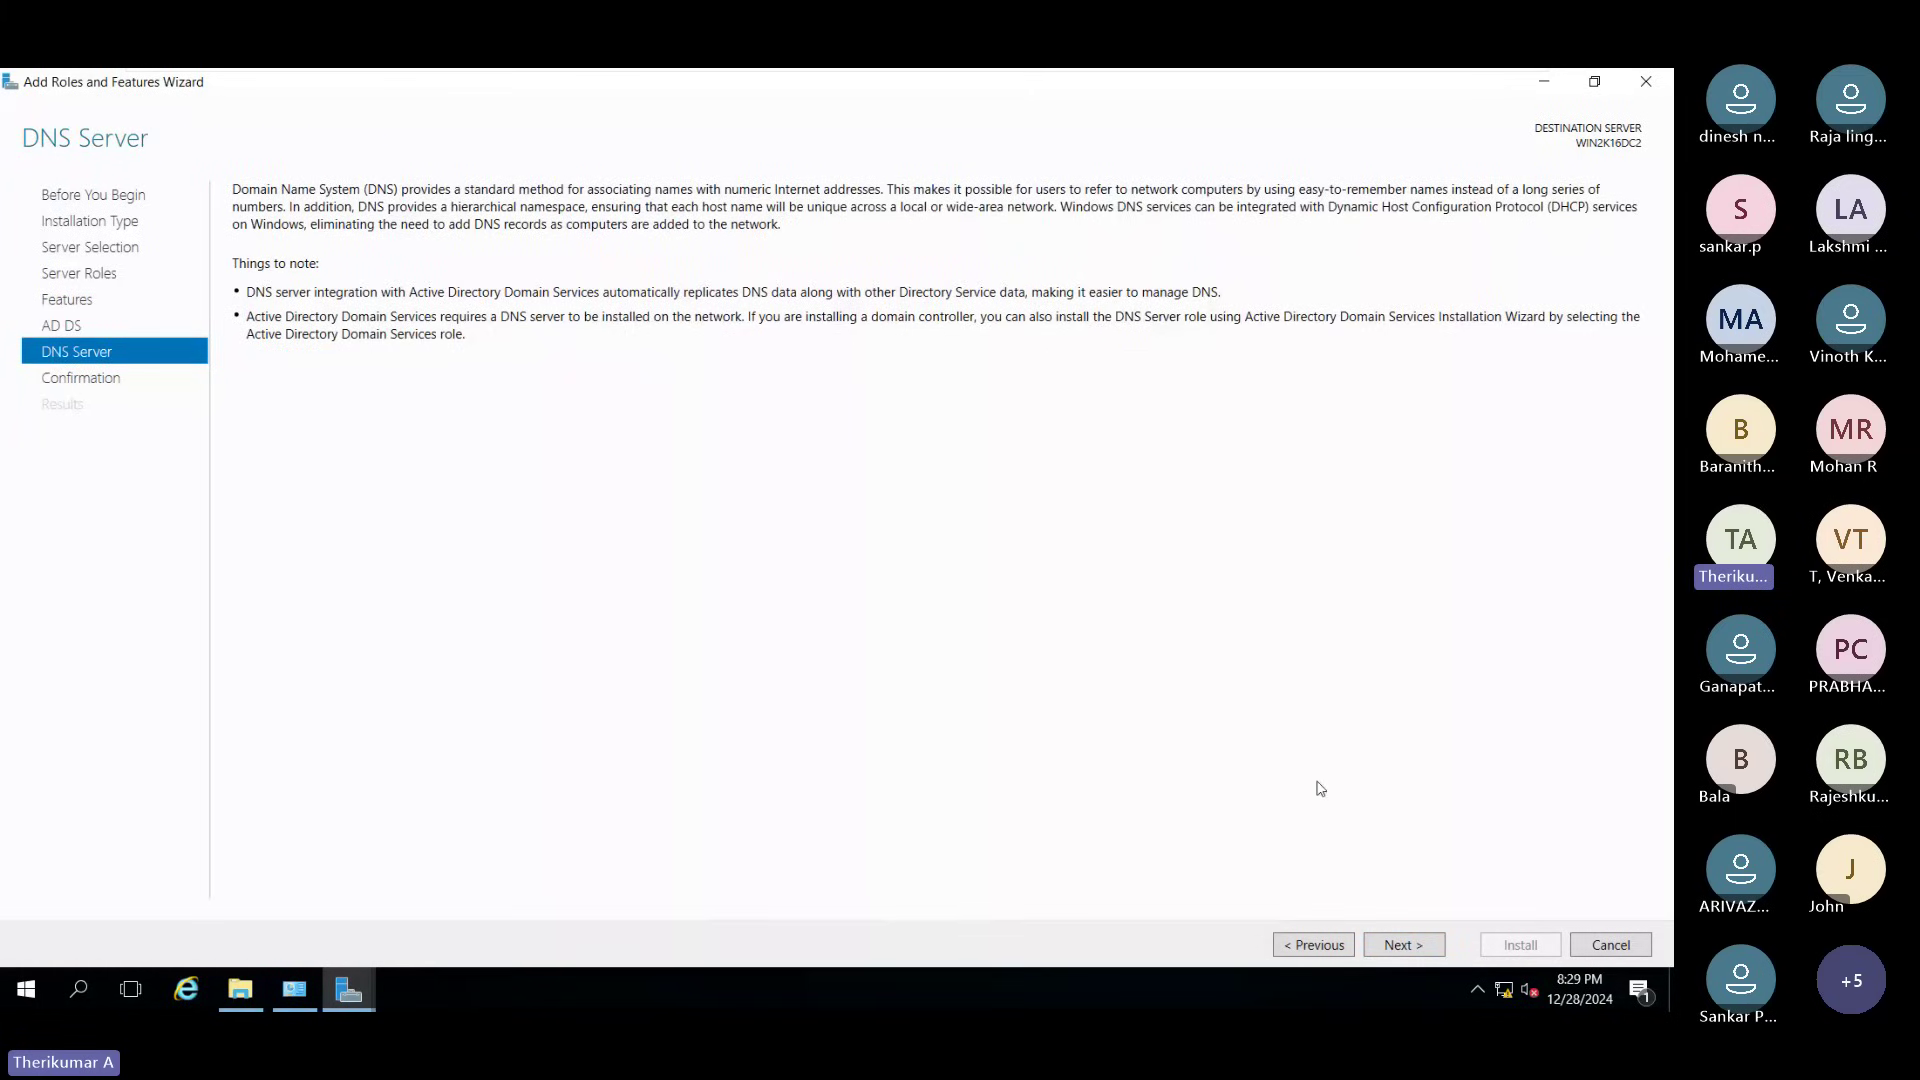
{"action": "left_click", "coordinate": [1403, 945]}
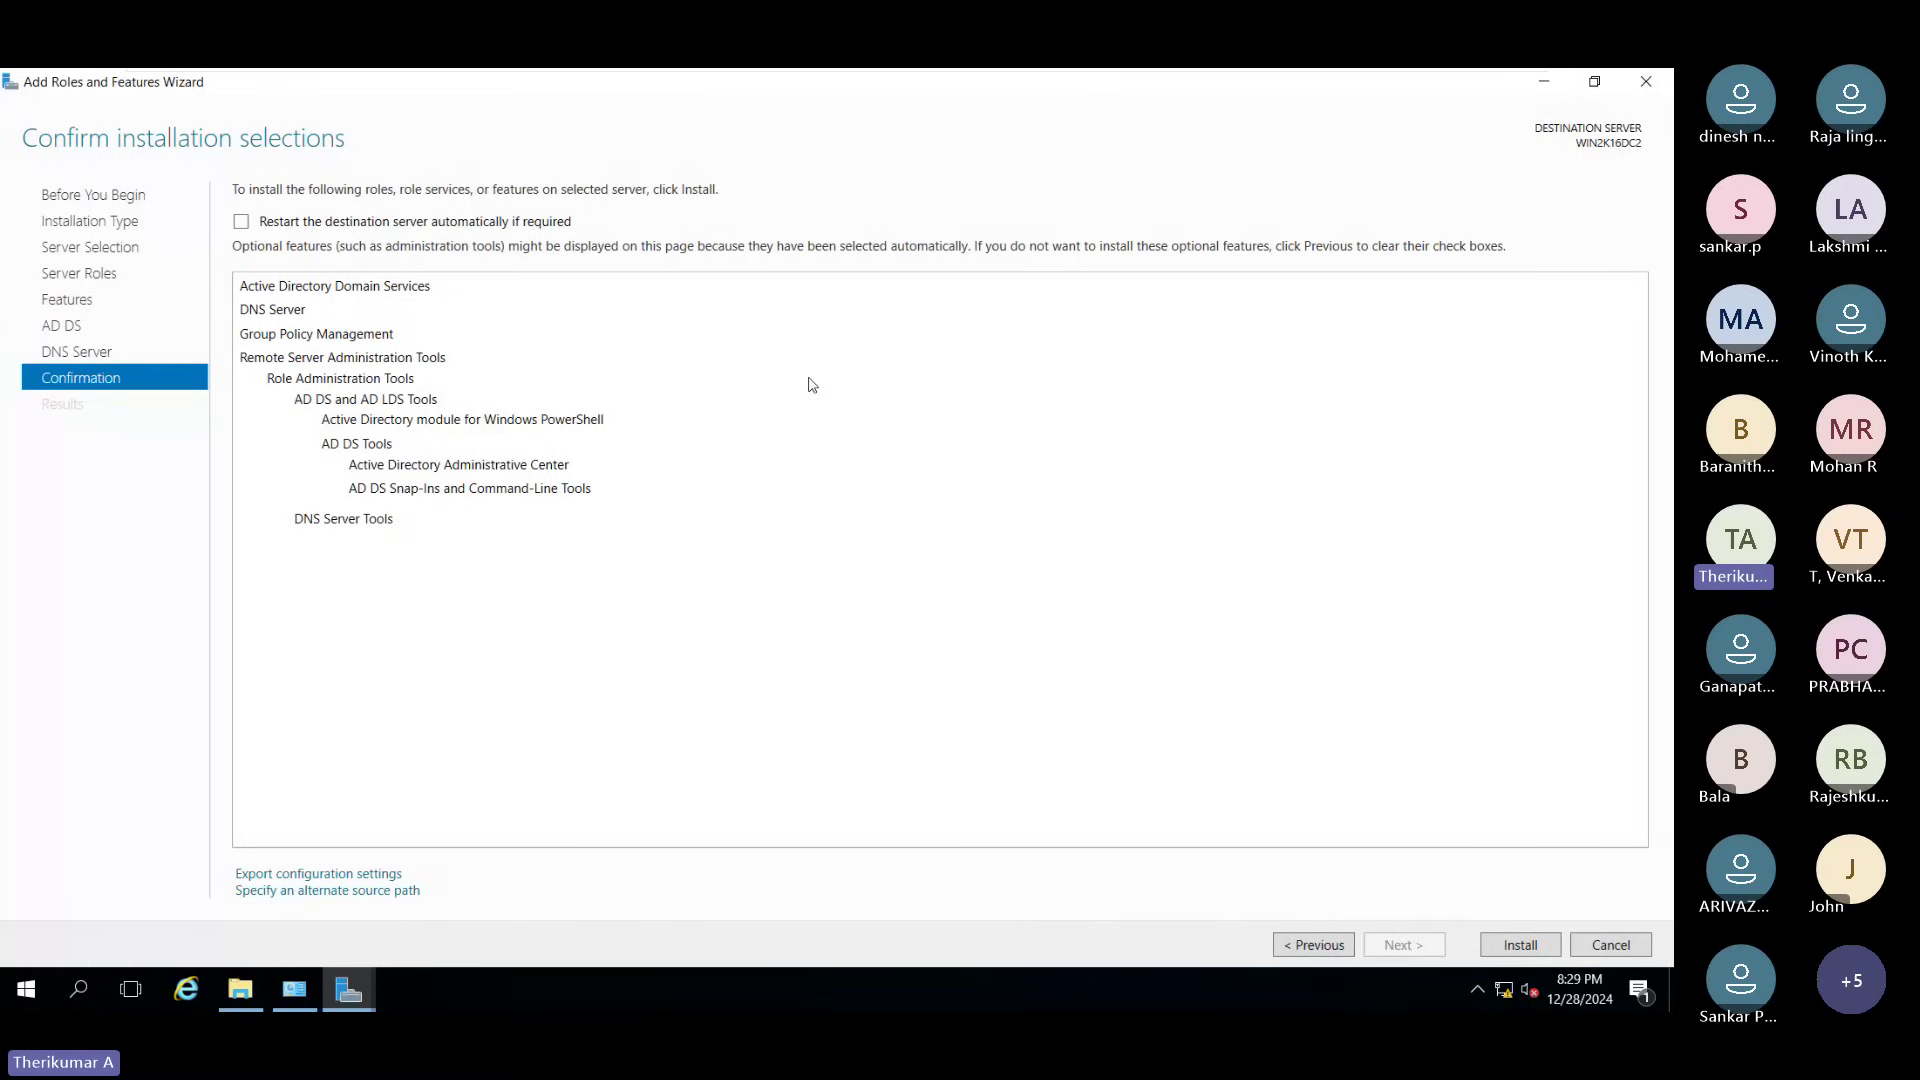
Step: Install AD DS, DNS Server and Group Policy Management on WIN2K16DC2
{"action": "left_click", "coordinate": [1524, 946]}
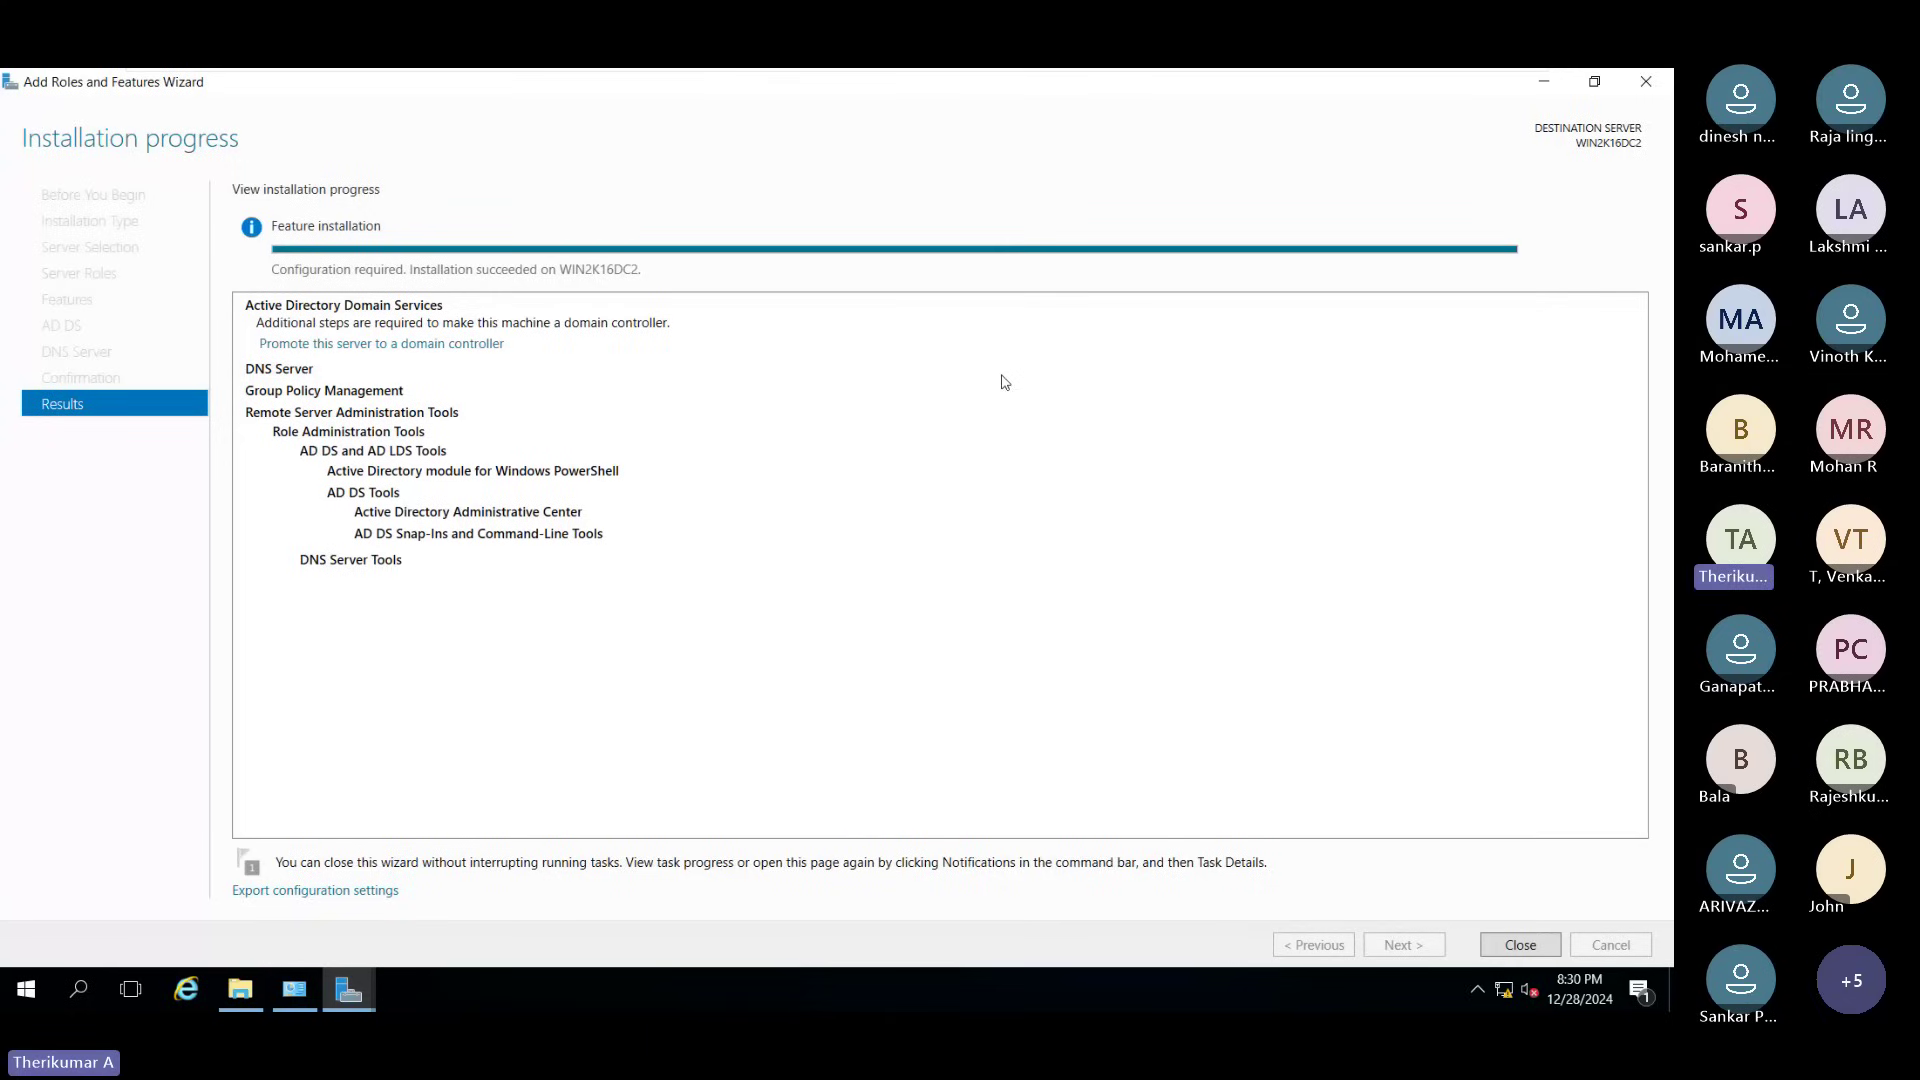
Step: Close the finished installer and show the post-deployment notice to promote the server
{"action": "left_click", "coordinate": [1547, 947]}
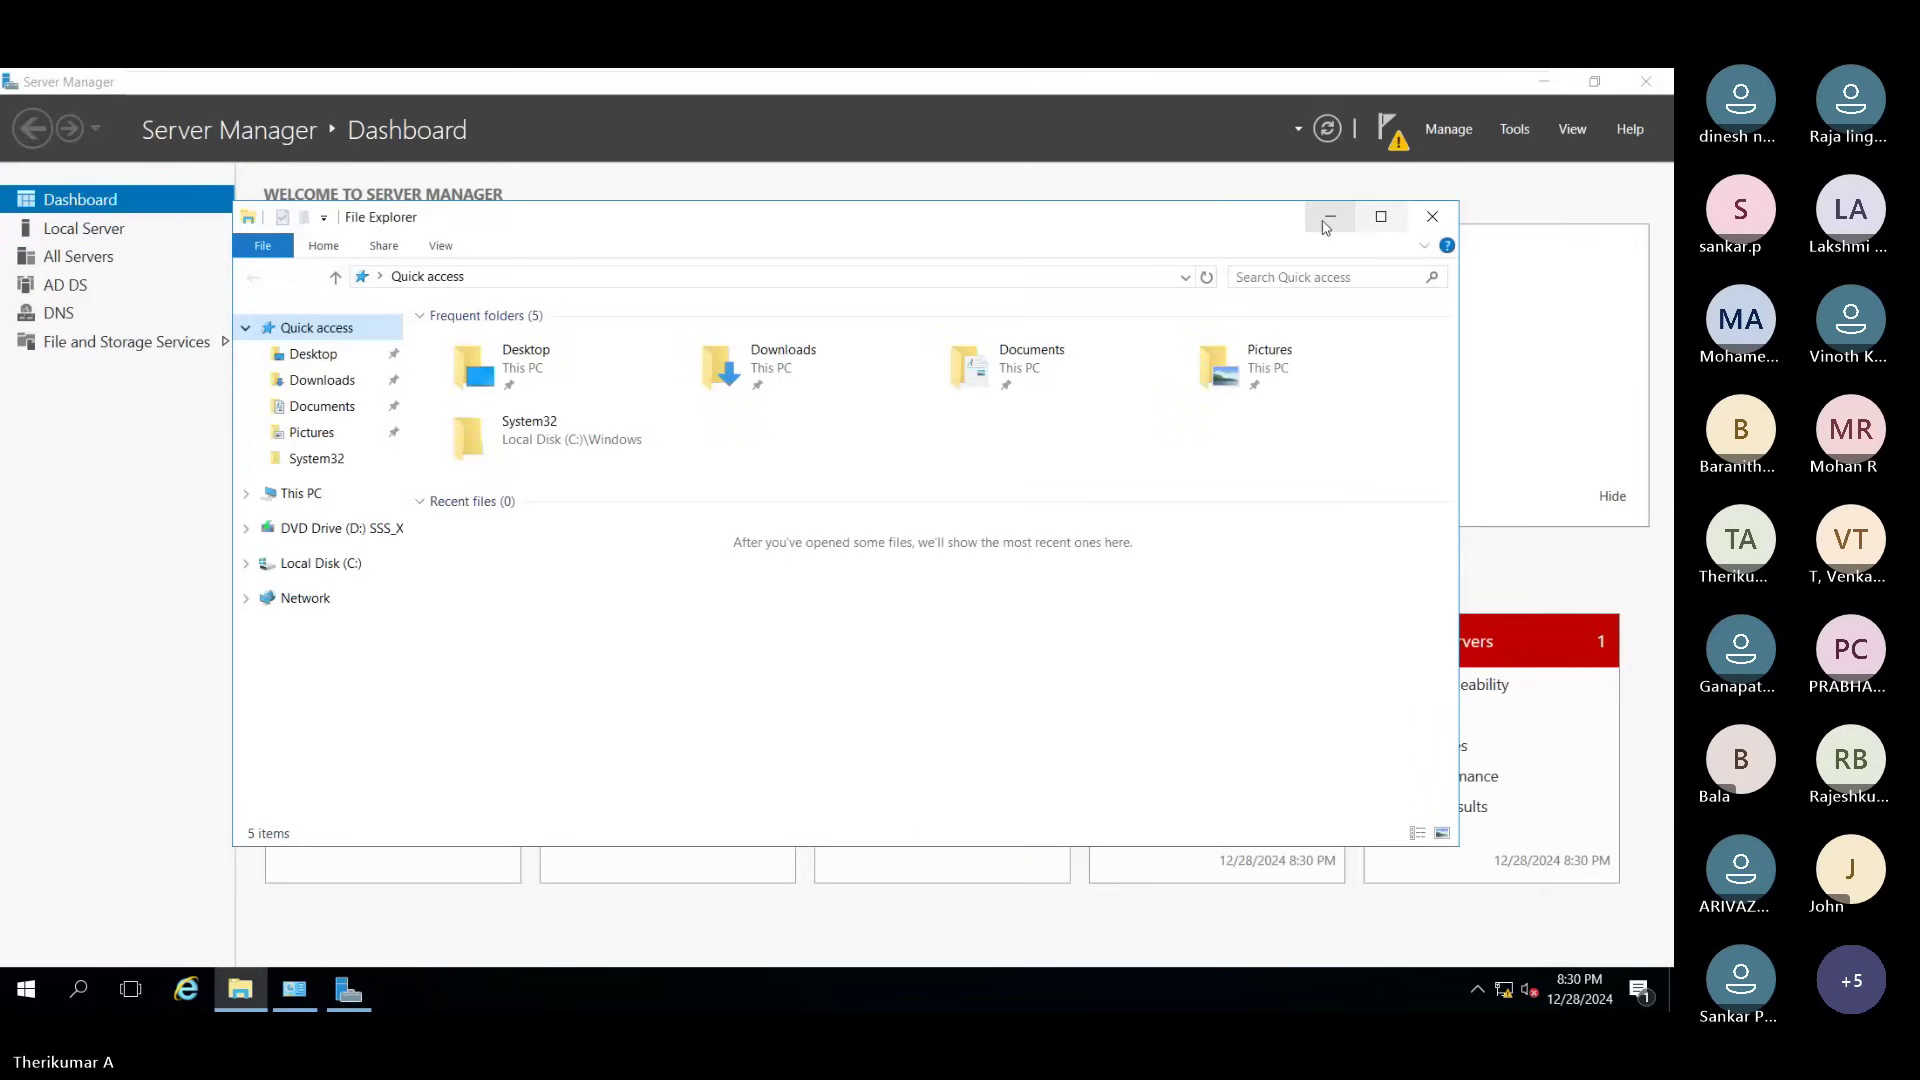
{"action": "left_click", "coordinate": [1326, 220]}
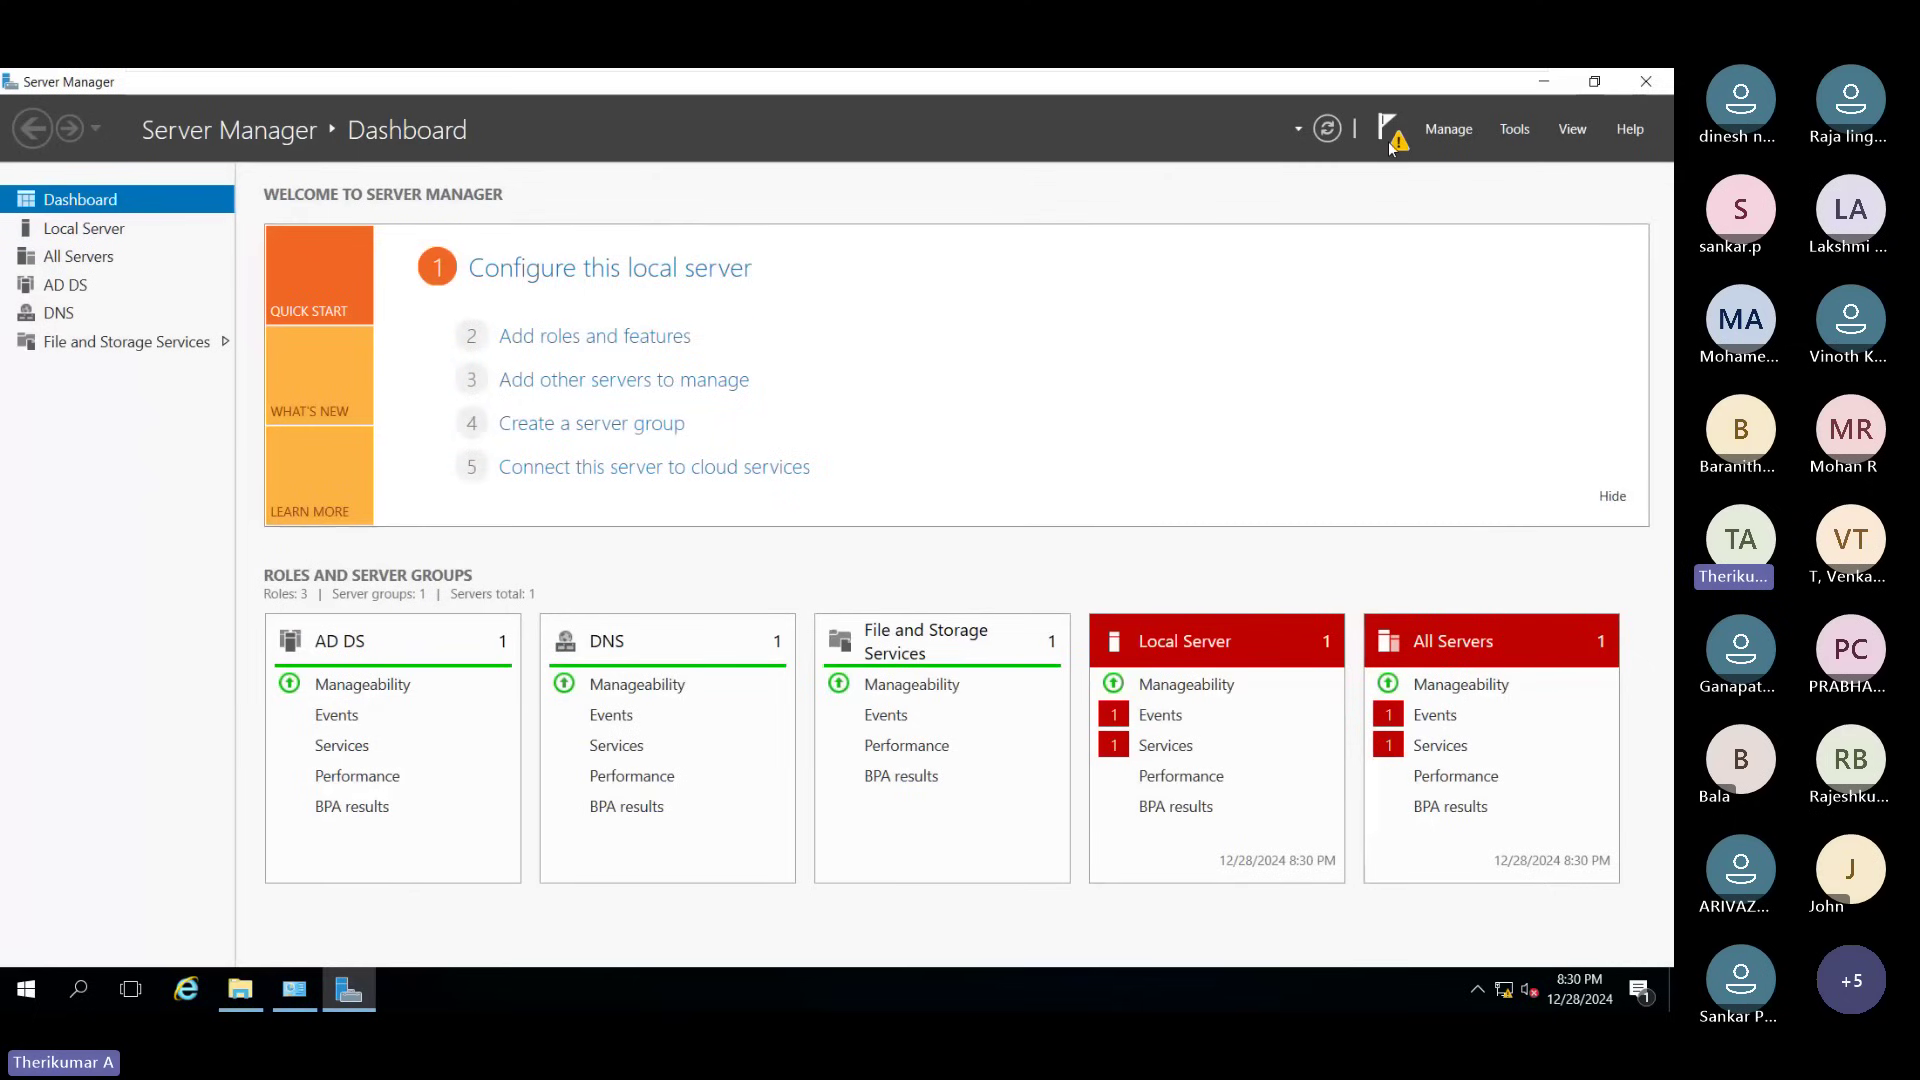
{"action": "left_click", "coordinate": [1389, 148]}
{"action": "left_click", "coordinate": [1549, 276]}
{"action": "left_click", "coordinate": [1390, 142]}
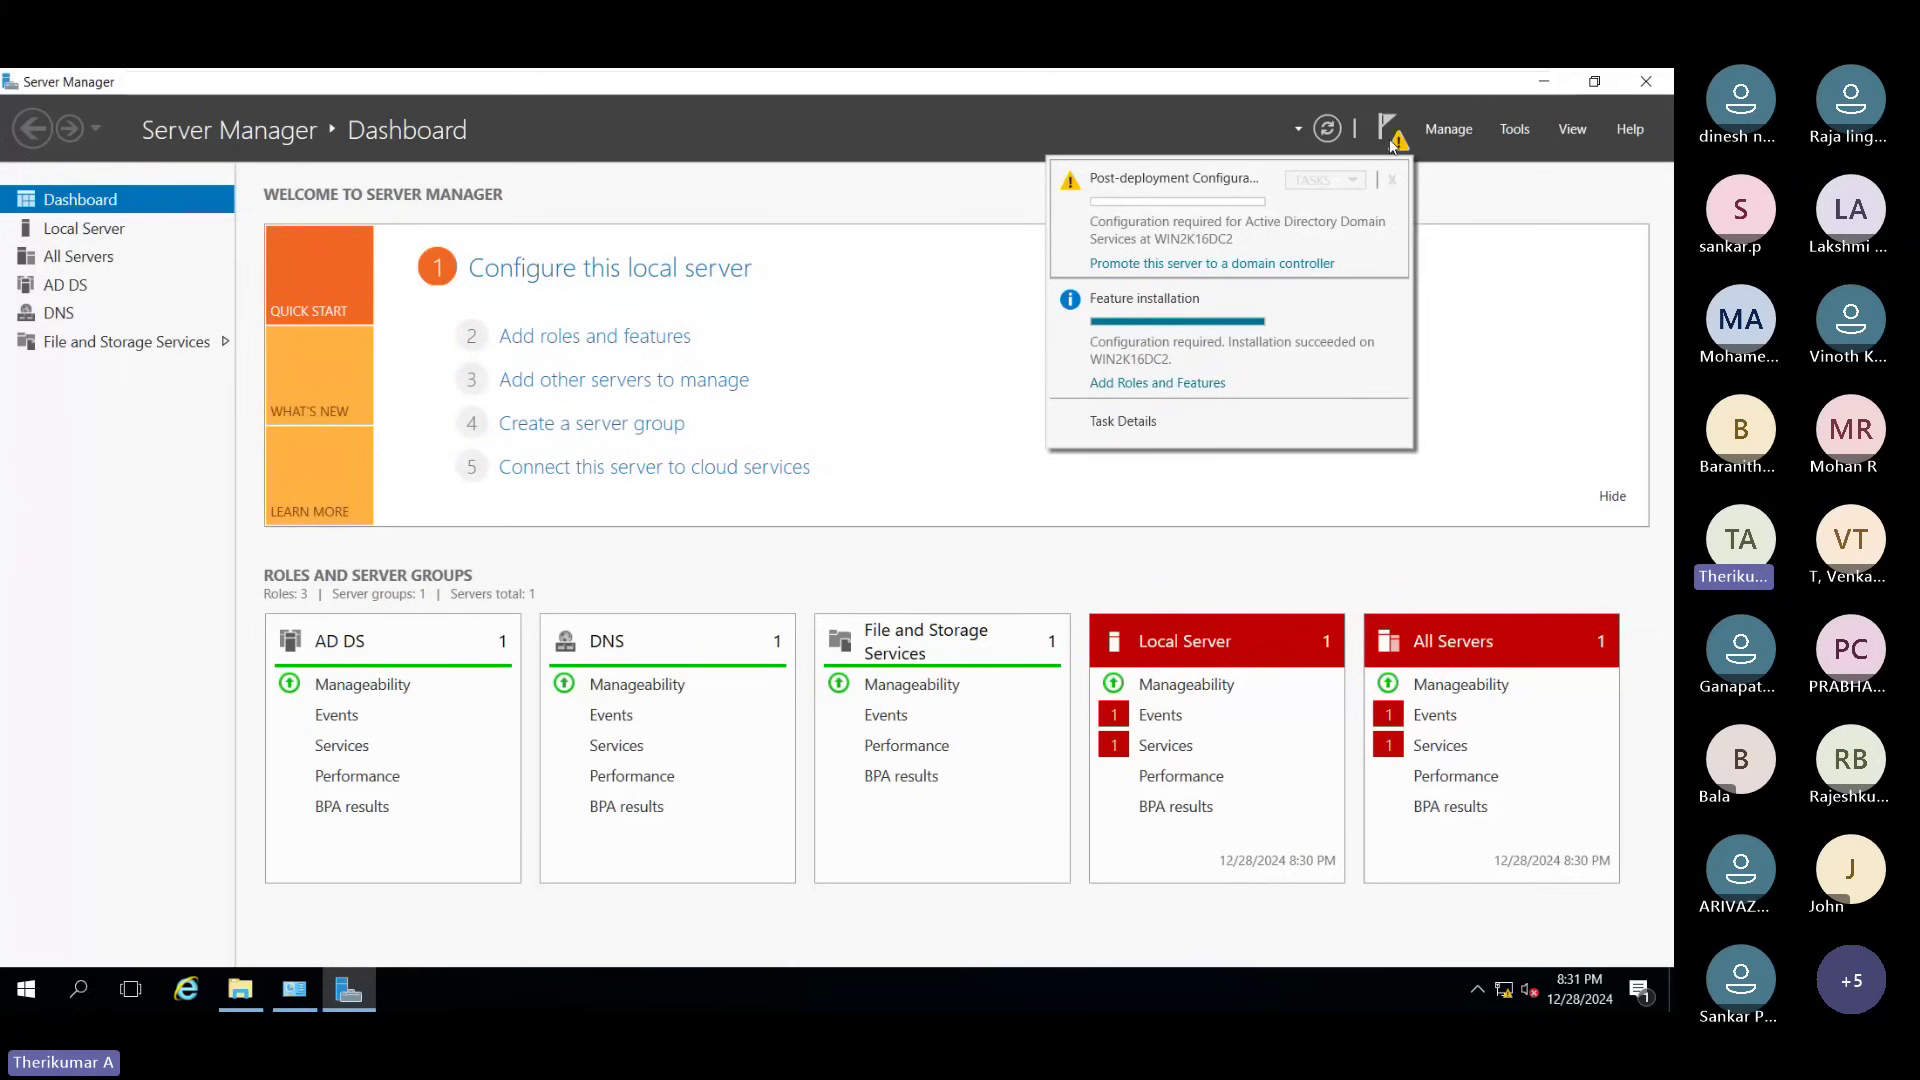
Step: Start domain controller promotion with a new forest whose root domain is techie2.com
{"action": "left_click", "coordinate": [1155, 264]}
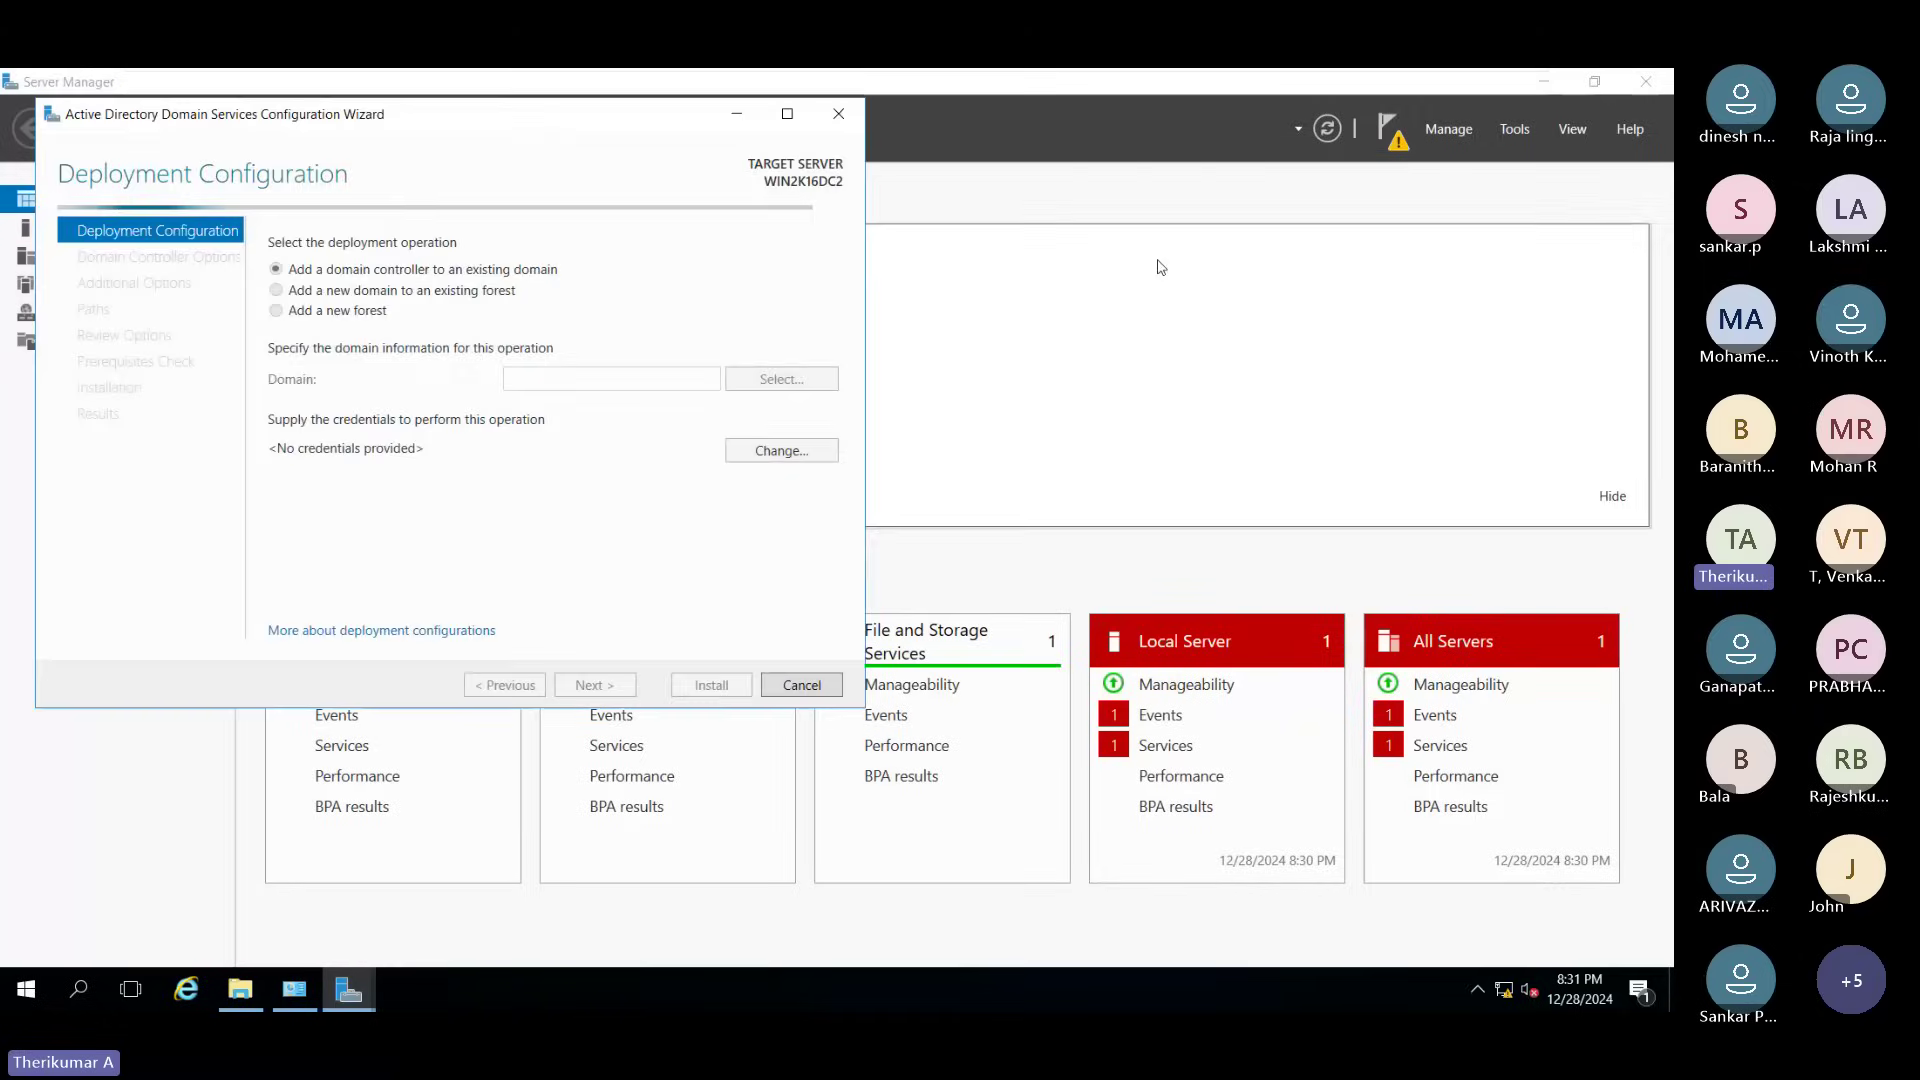
{"action": "left_click", "coordinate": [787, 113]}
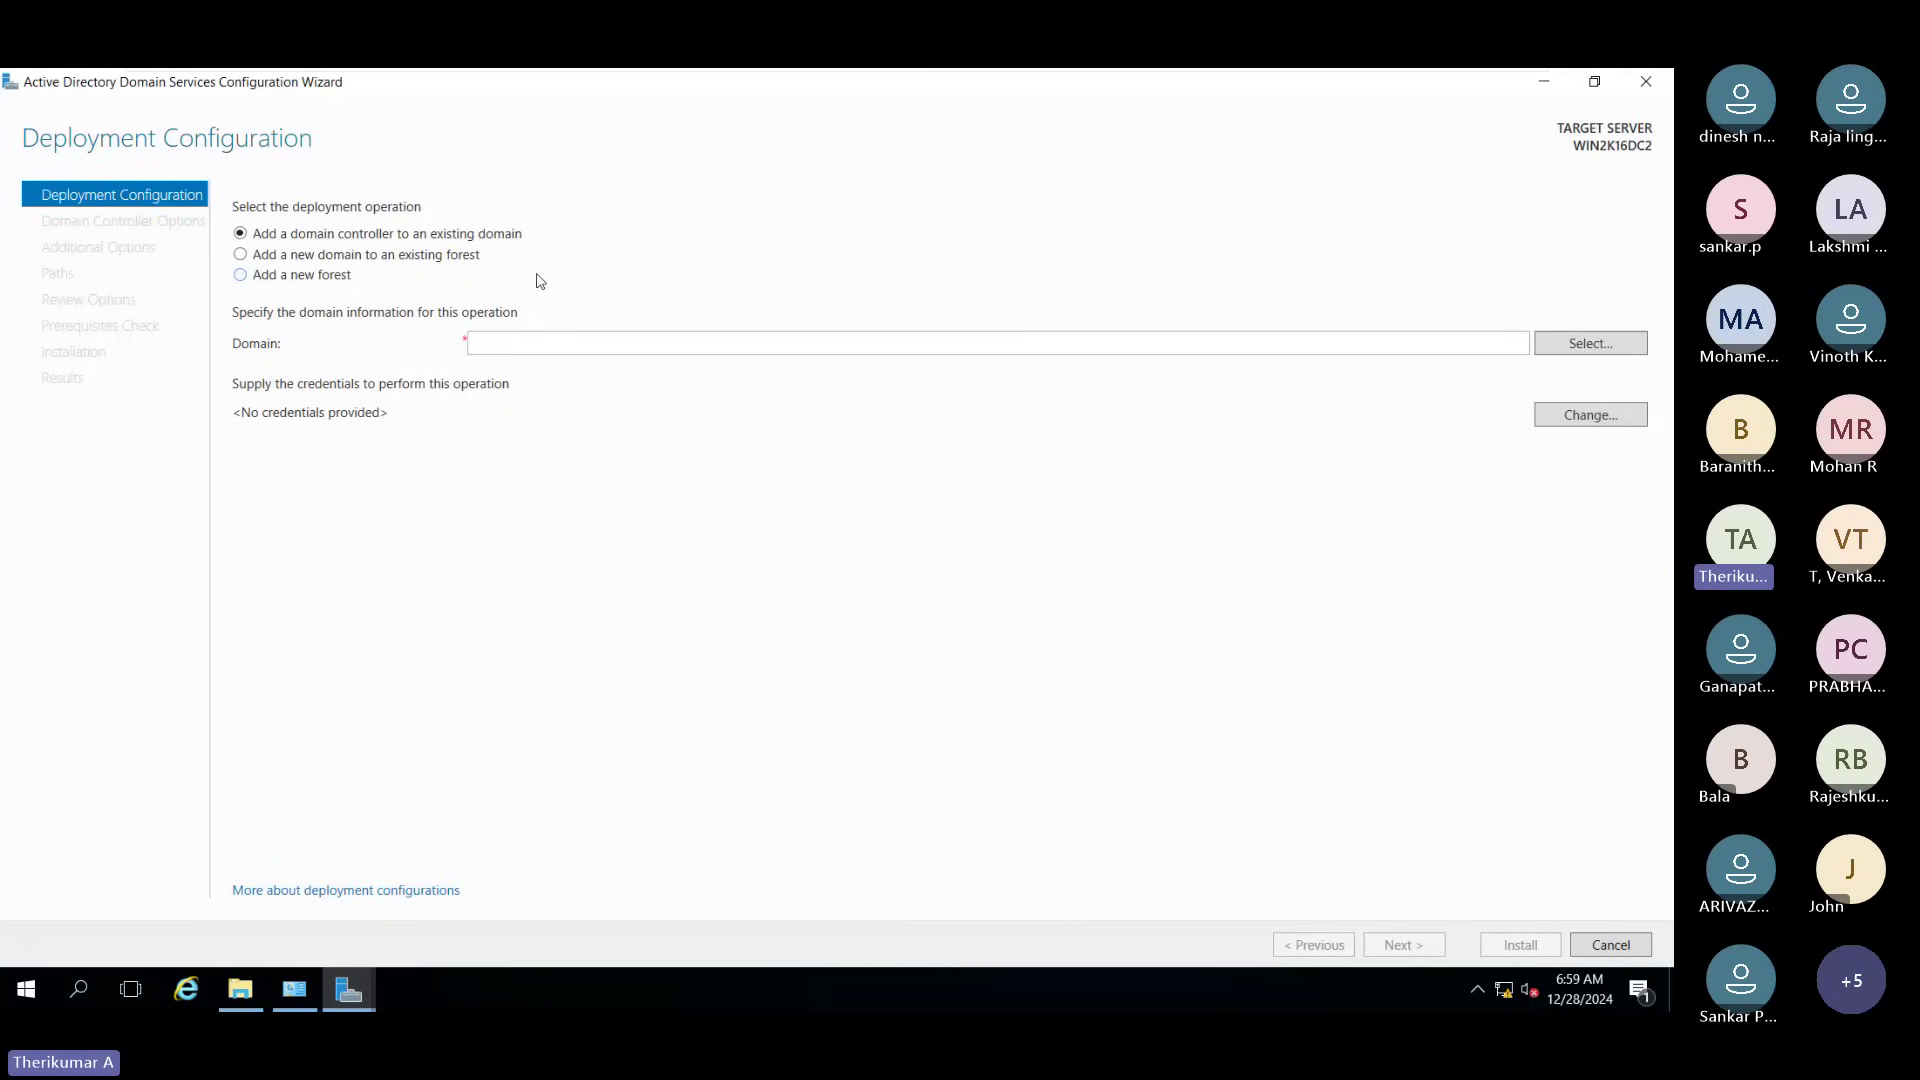
{"action": "left_click", "coordinate": [314, 280]}
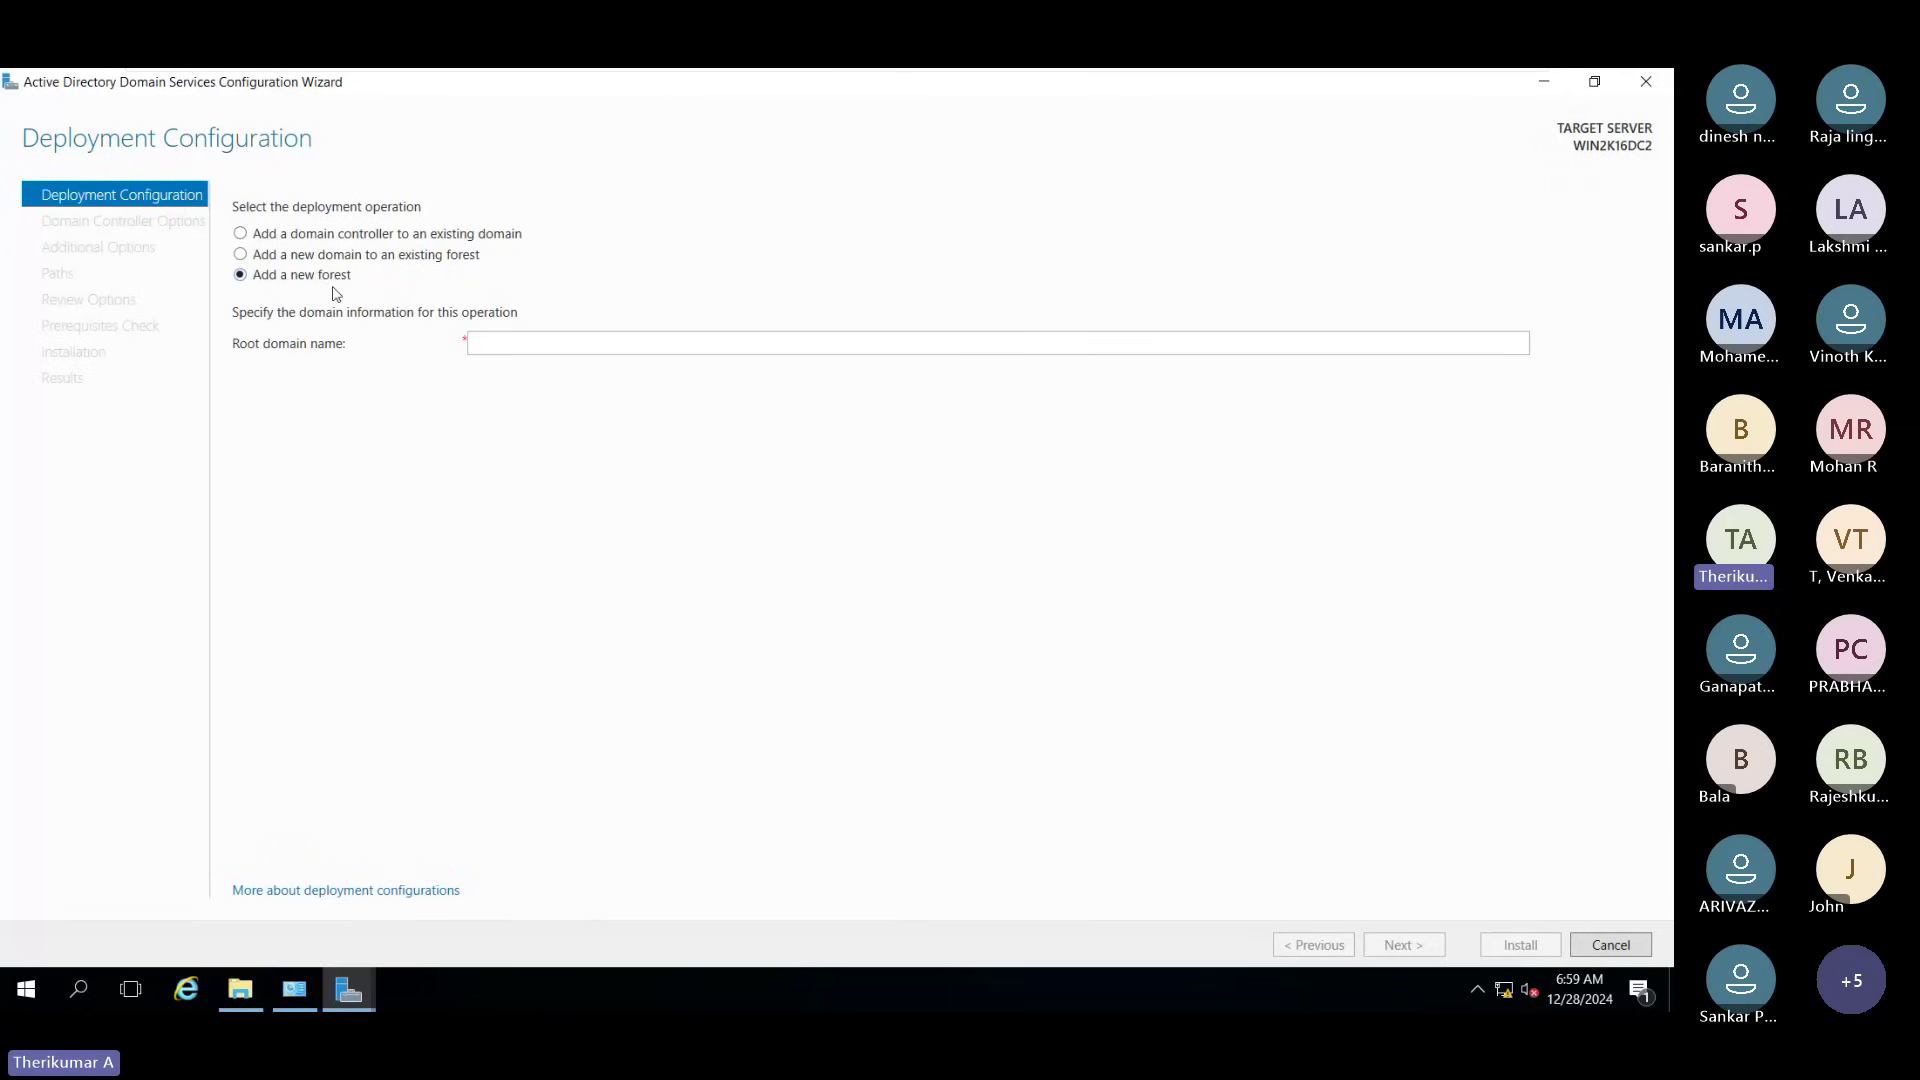
{"action": "left_click", "coordinate": [548, 344]}
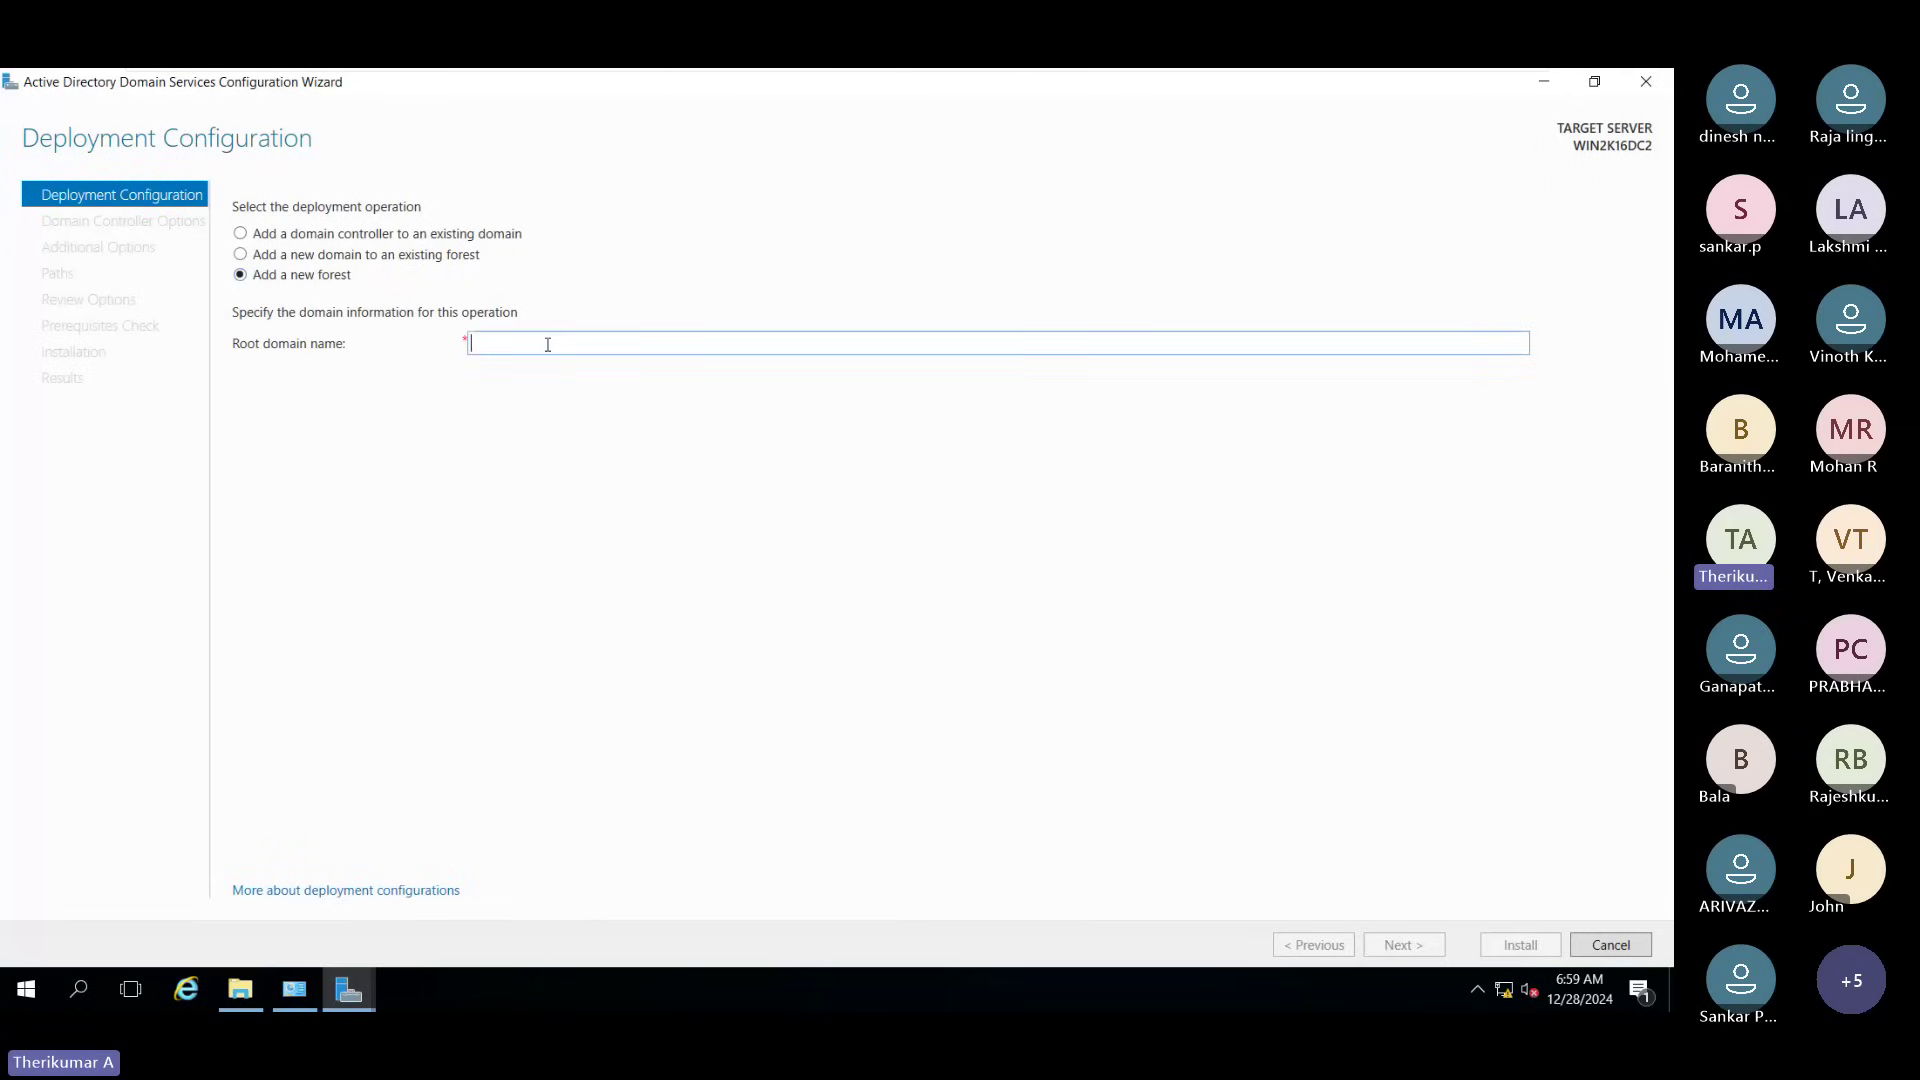
{"action": "type", "text": "techie"}
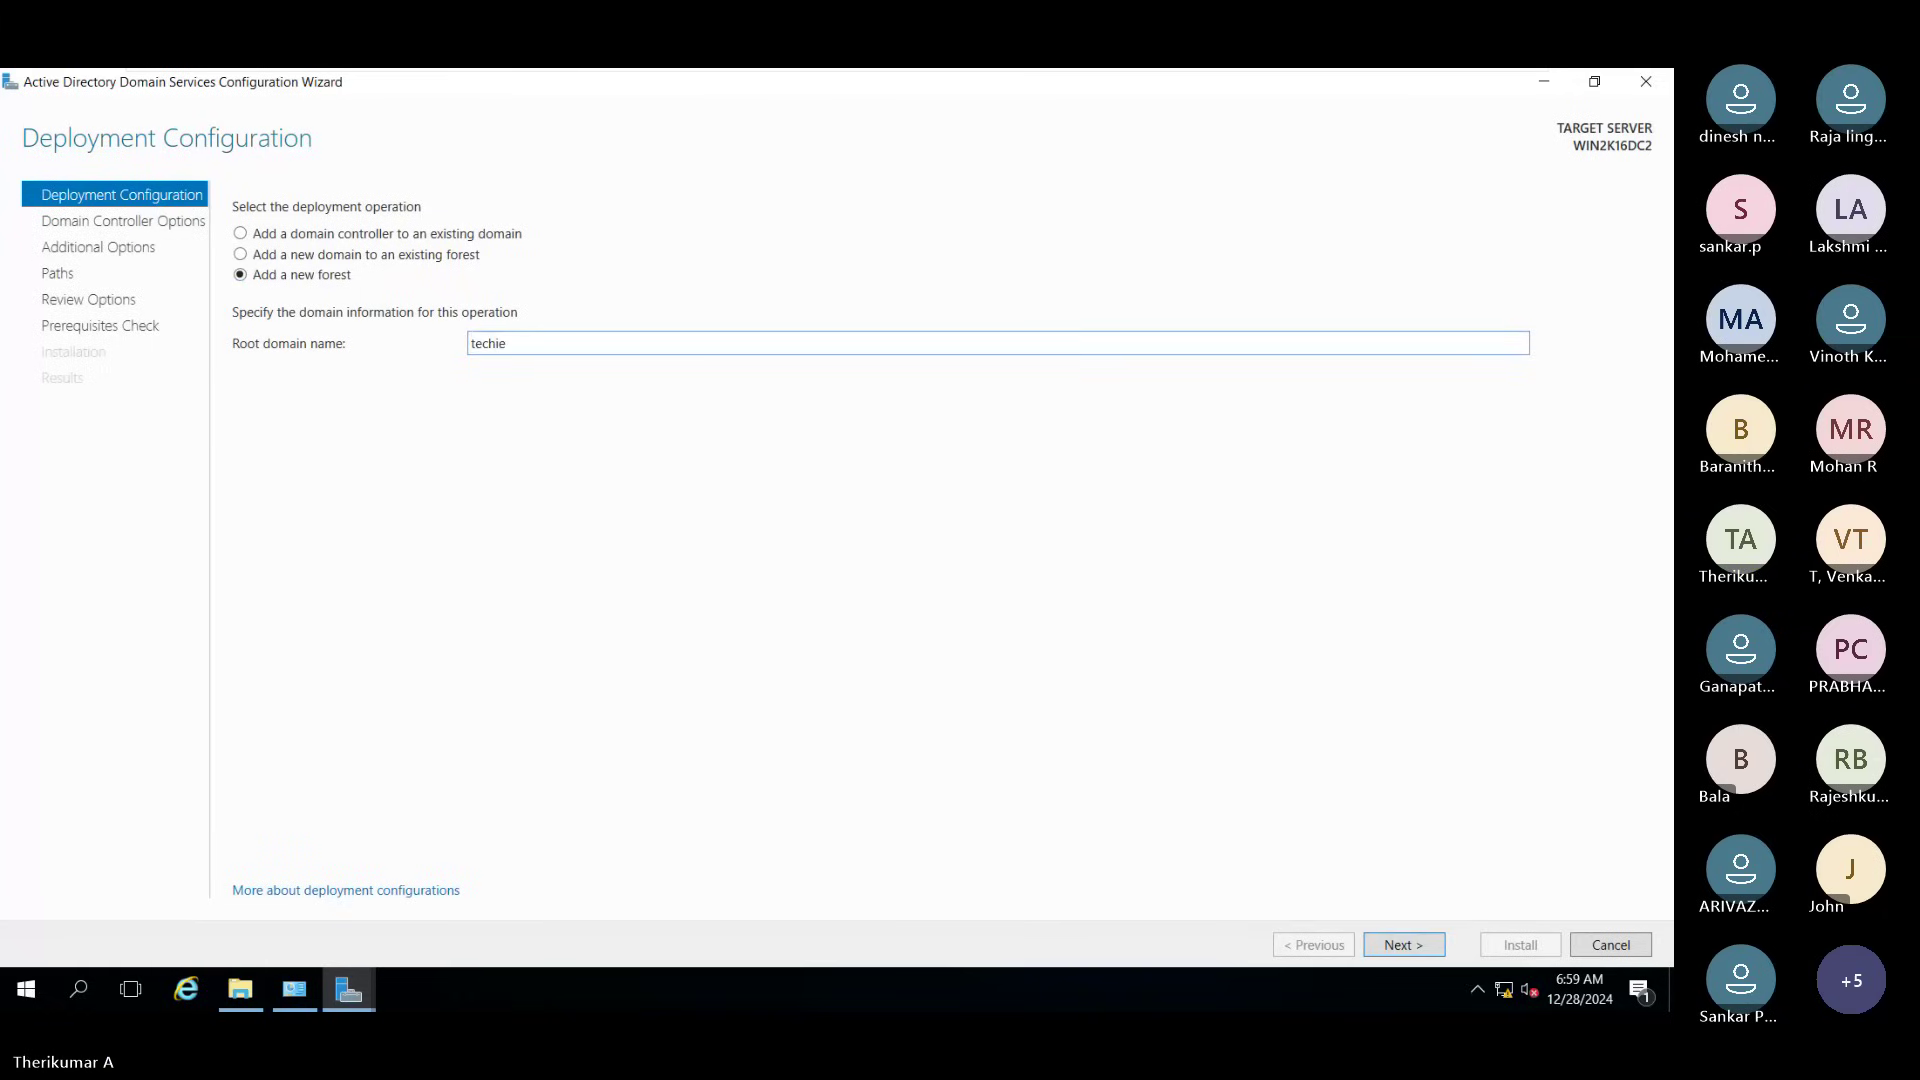
{"action": "type", "text": "2"}
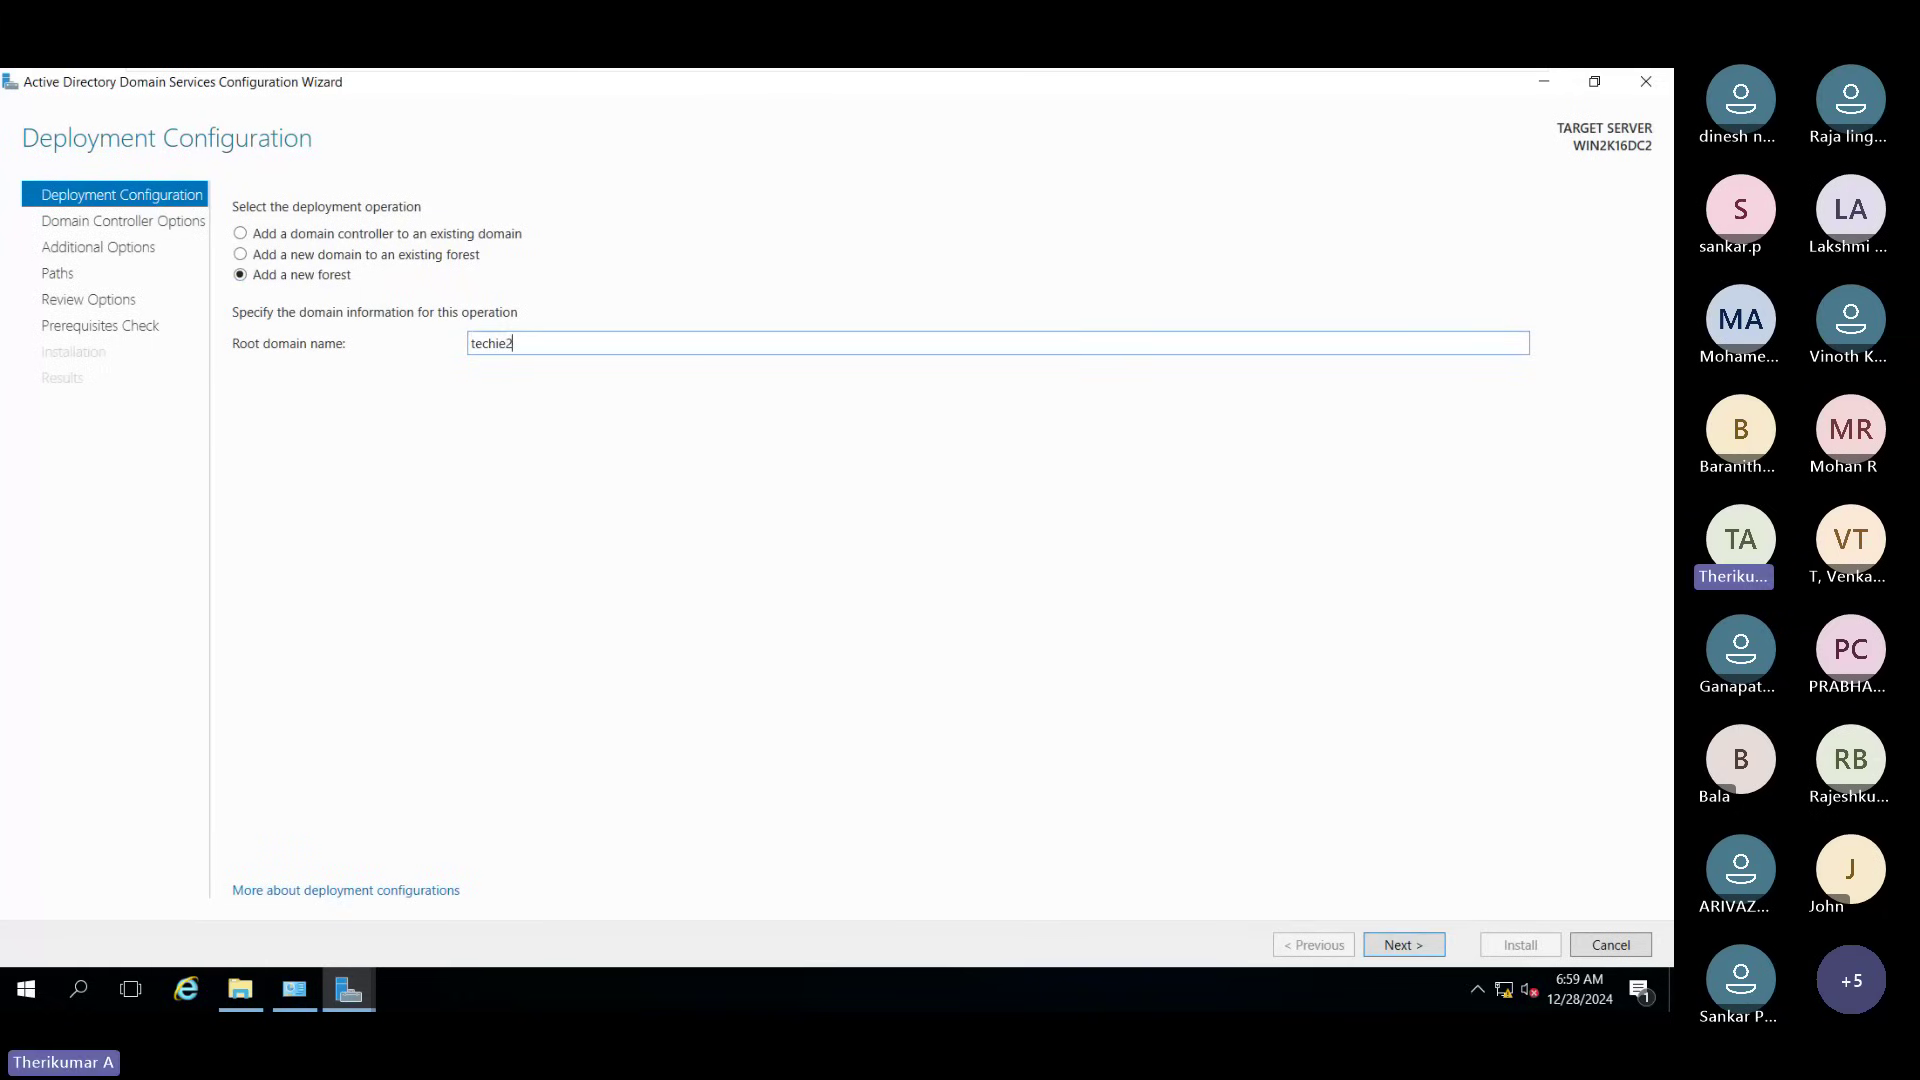
{"action": "type", "text": ".com"}
Step: Advance to Domain Controller Options with Windows Server 2016 functional levels, DNS and Global Catalog
{"action": "left_click", "coordinate": [1412, 944]}
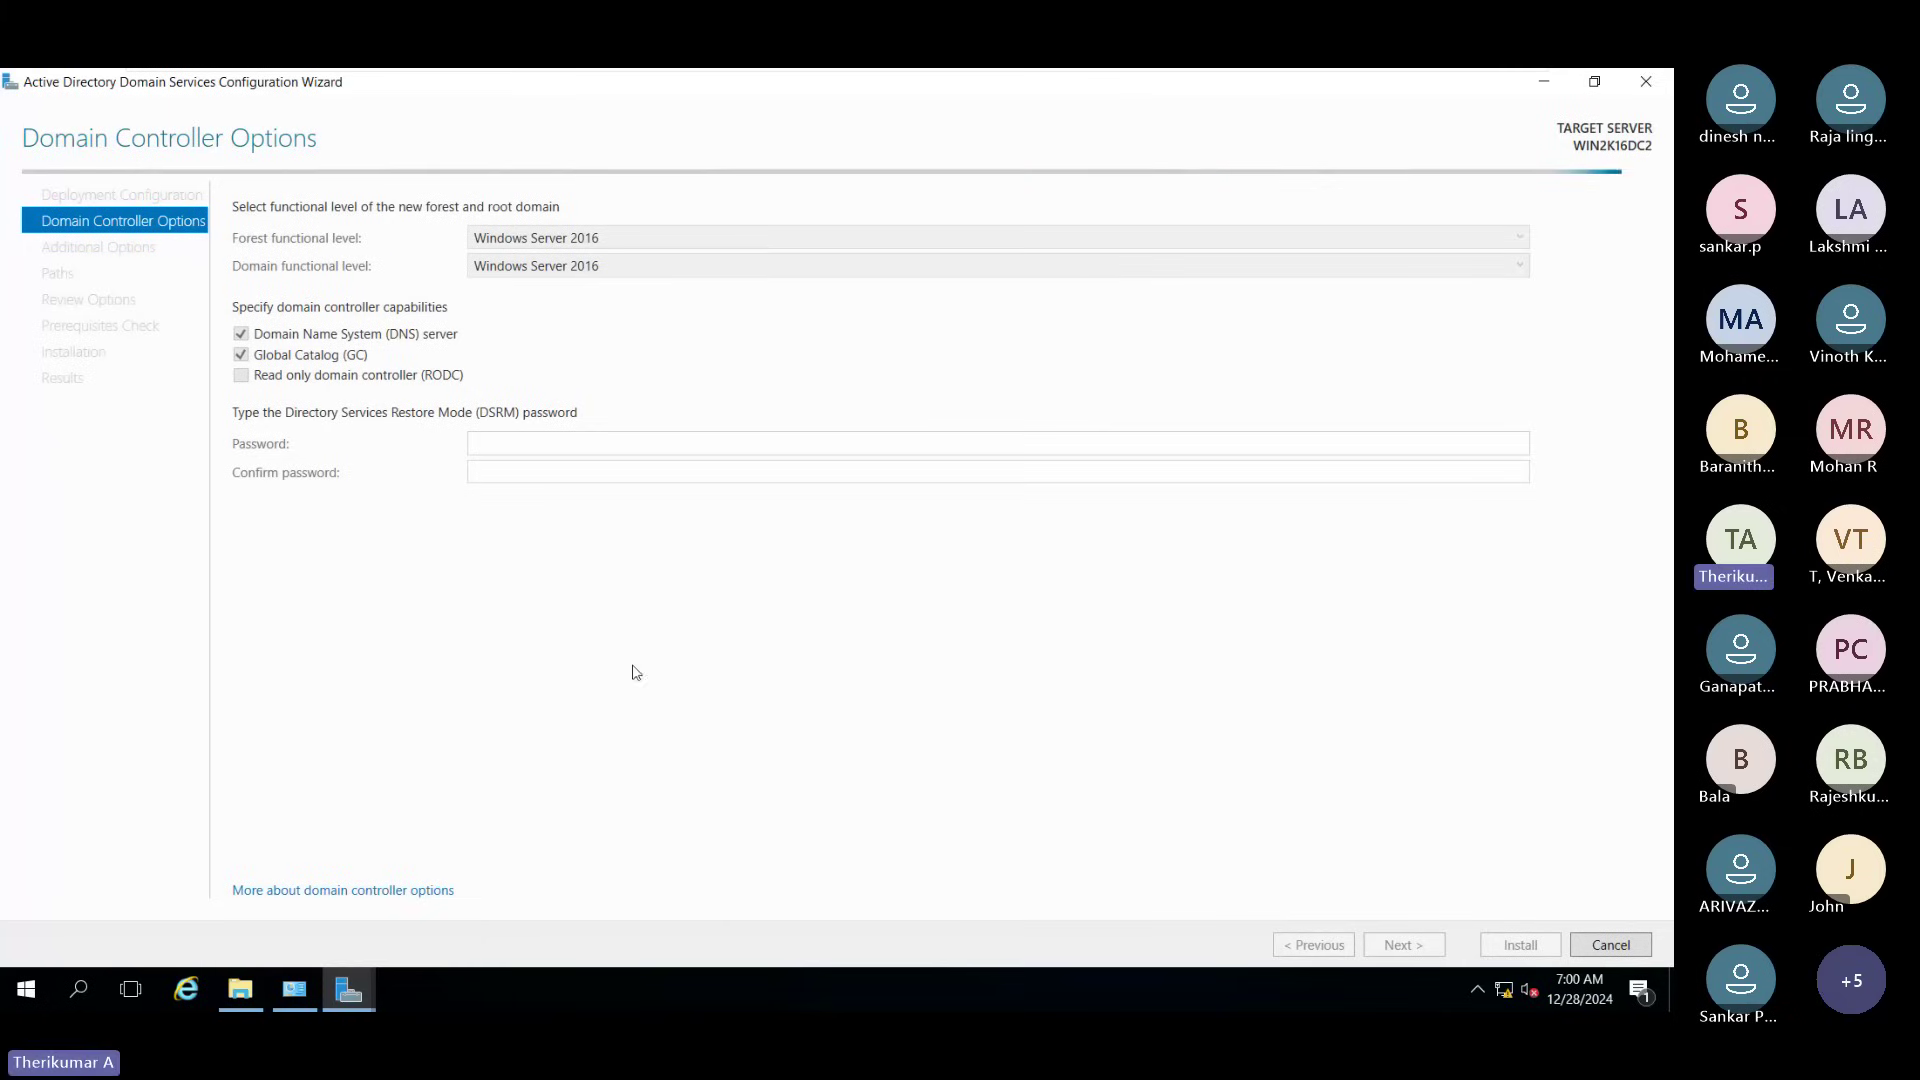
Step: Check the help and Server Manager dashboard, then close the stalled AD DS configuration wizard
{"action": "left_click", "coordinate": [425, 891]}
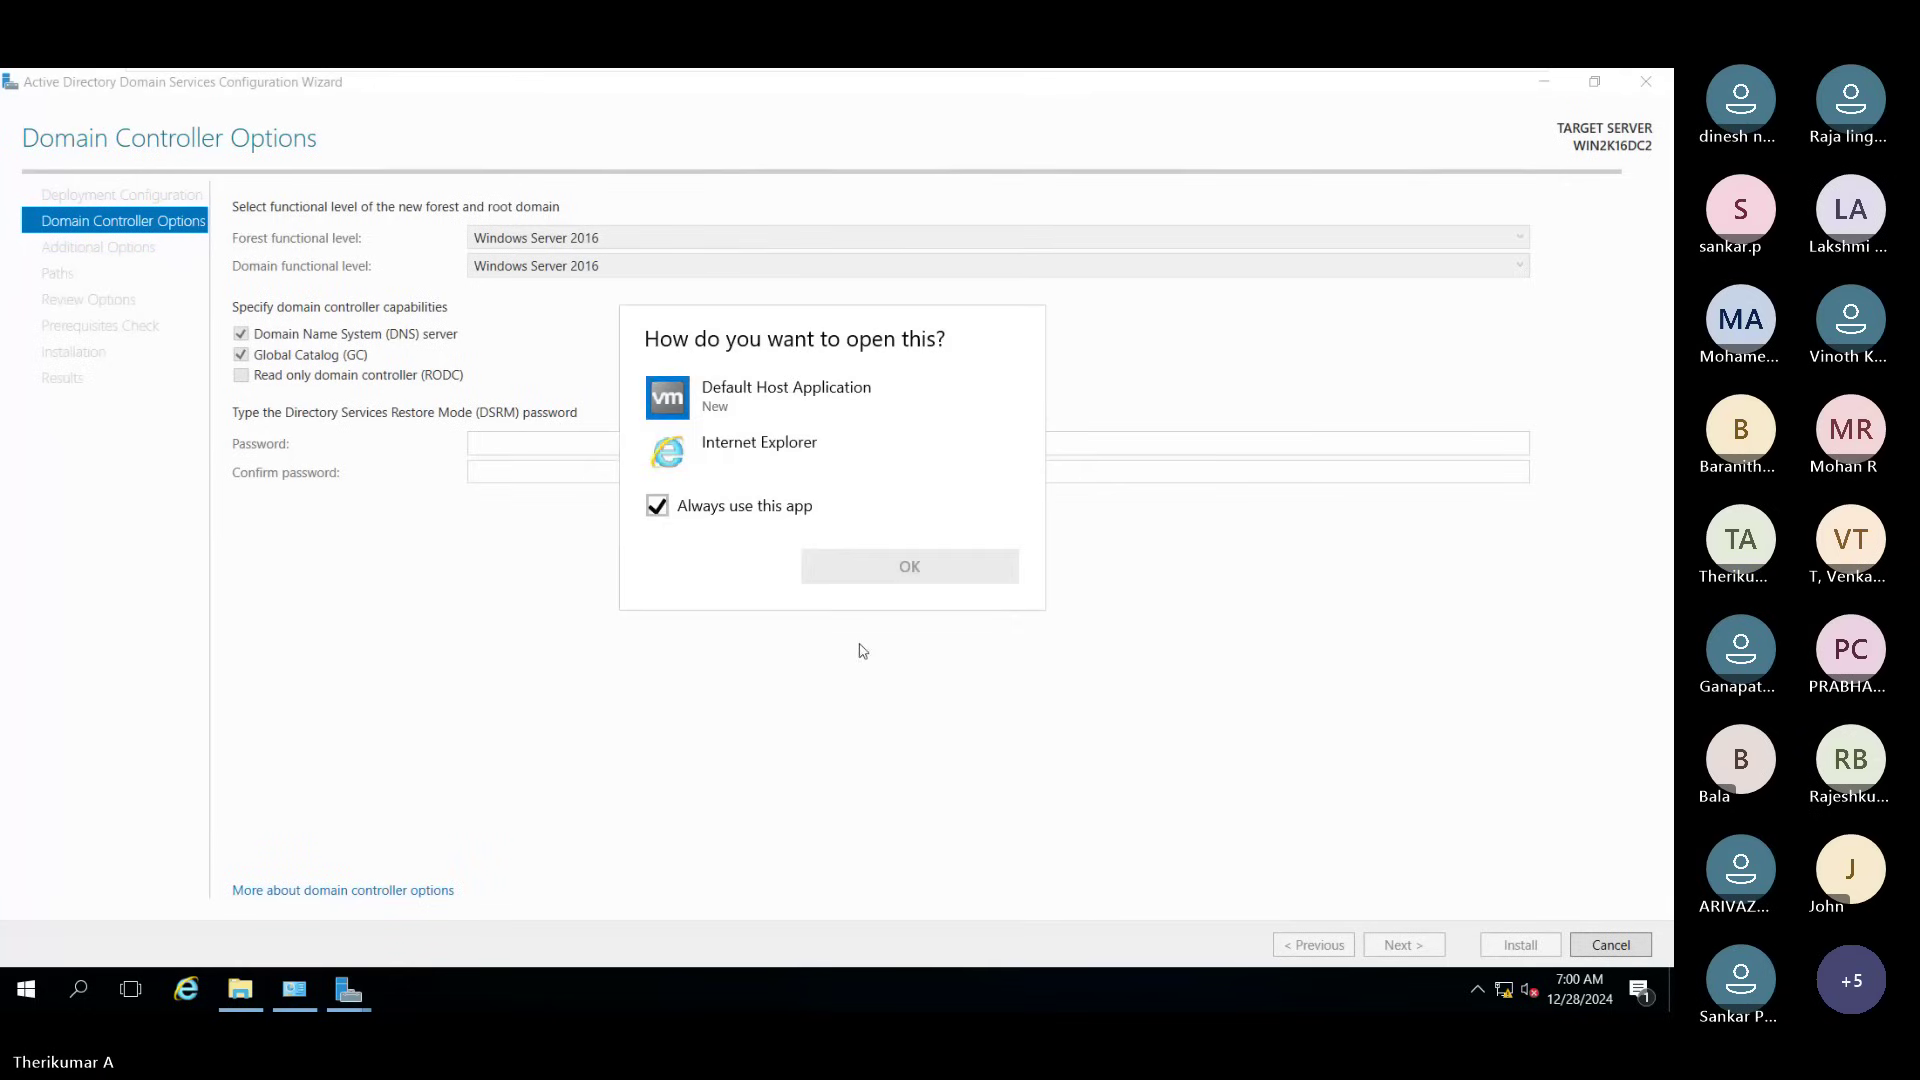
{"action": "left_click", "coordinate": [557, 848]}
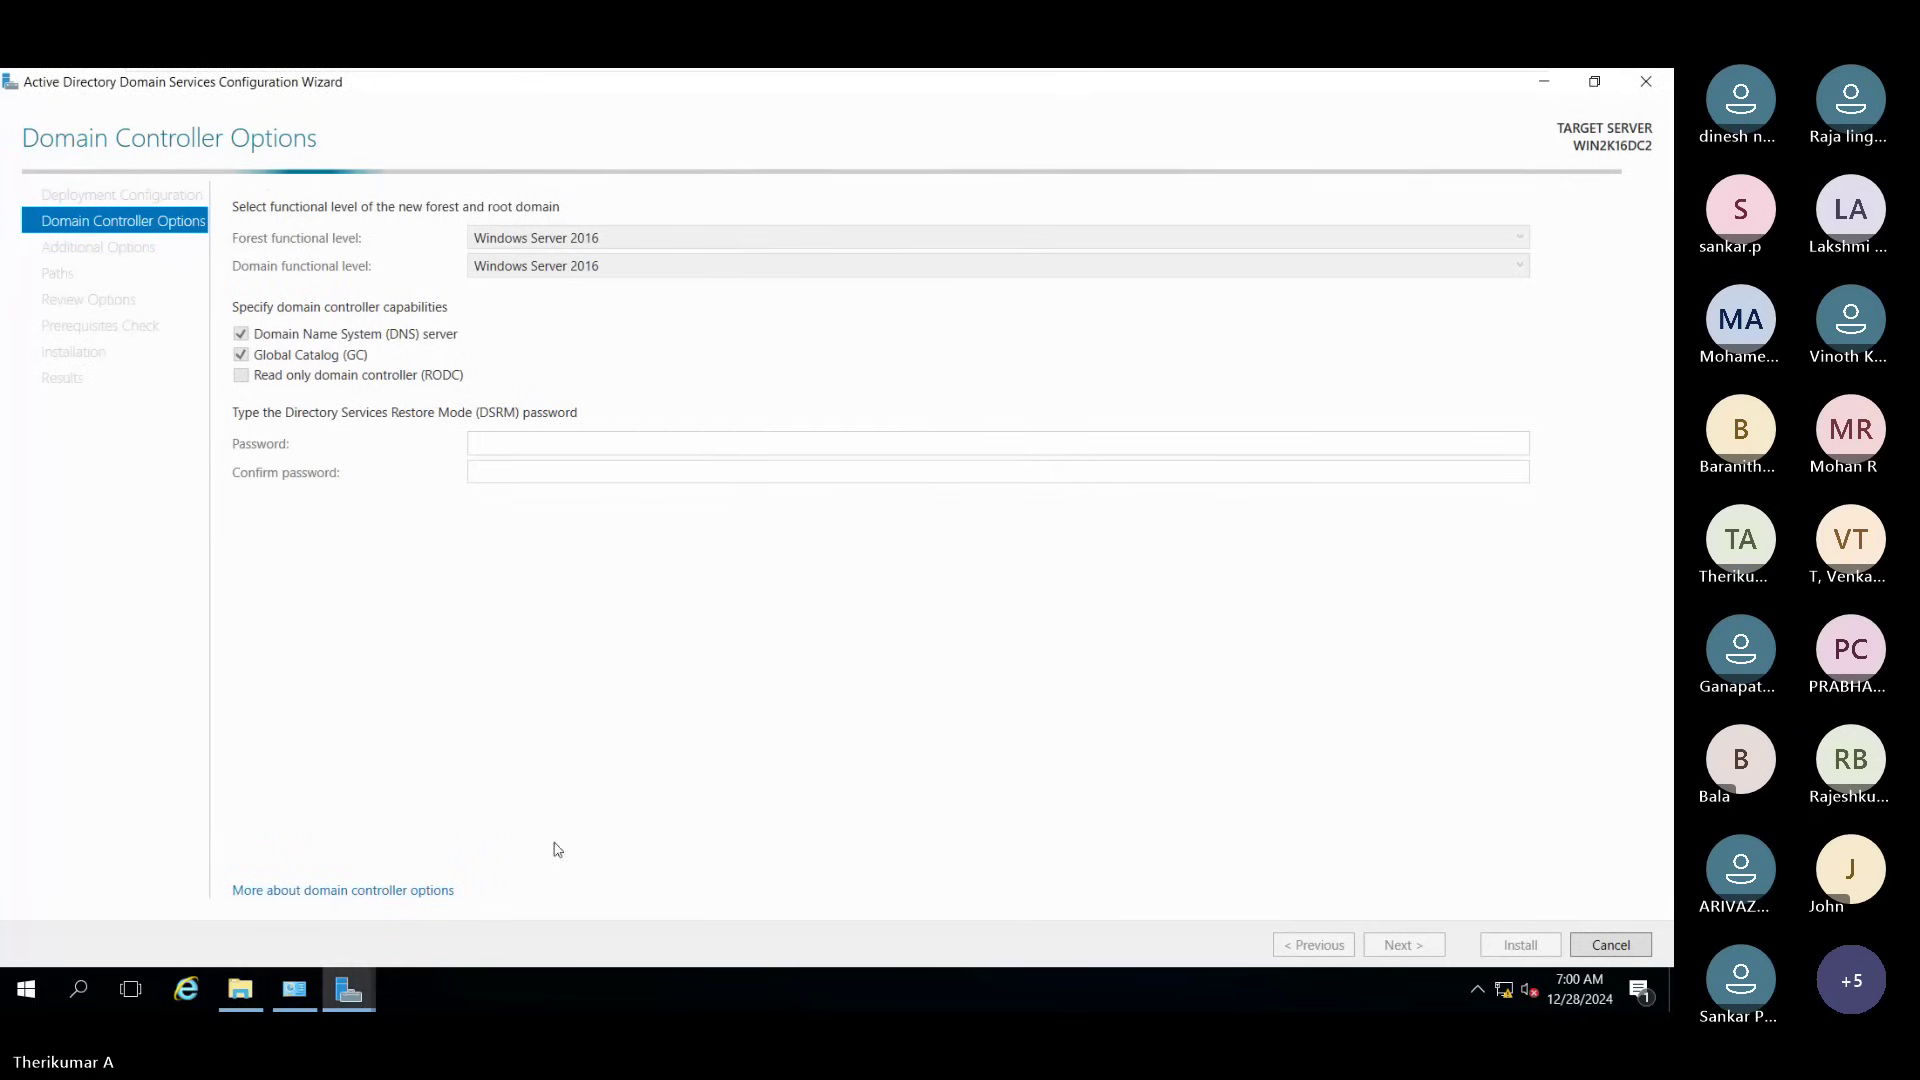
{"action": "left_click", "coordinate": [348, 990]}
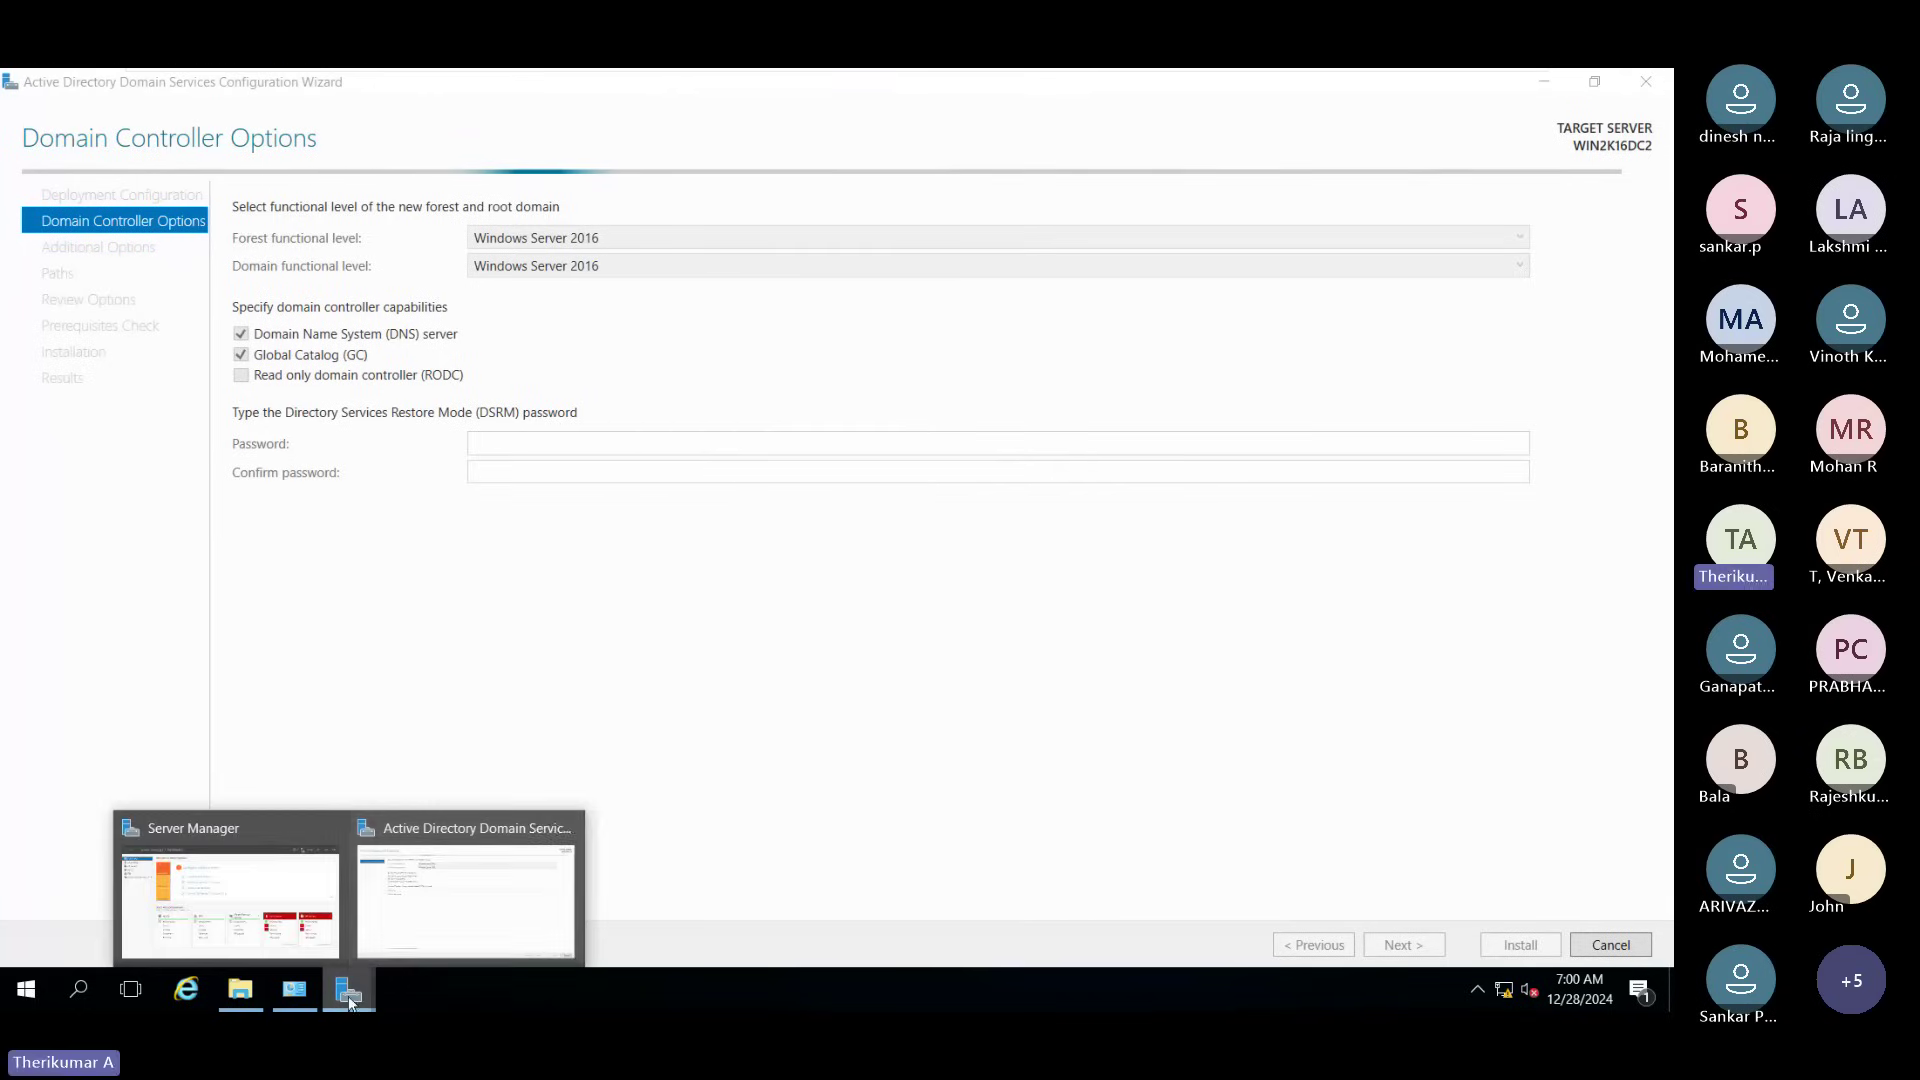
{"action": "left_click", "coordinate": [281, 934]}
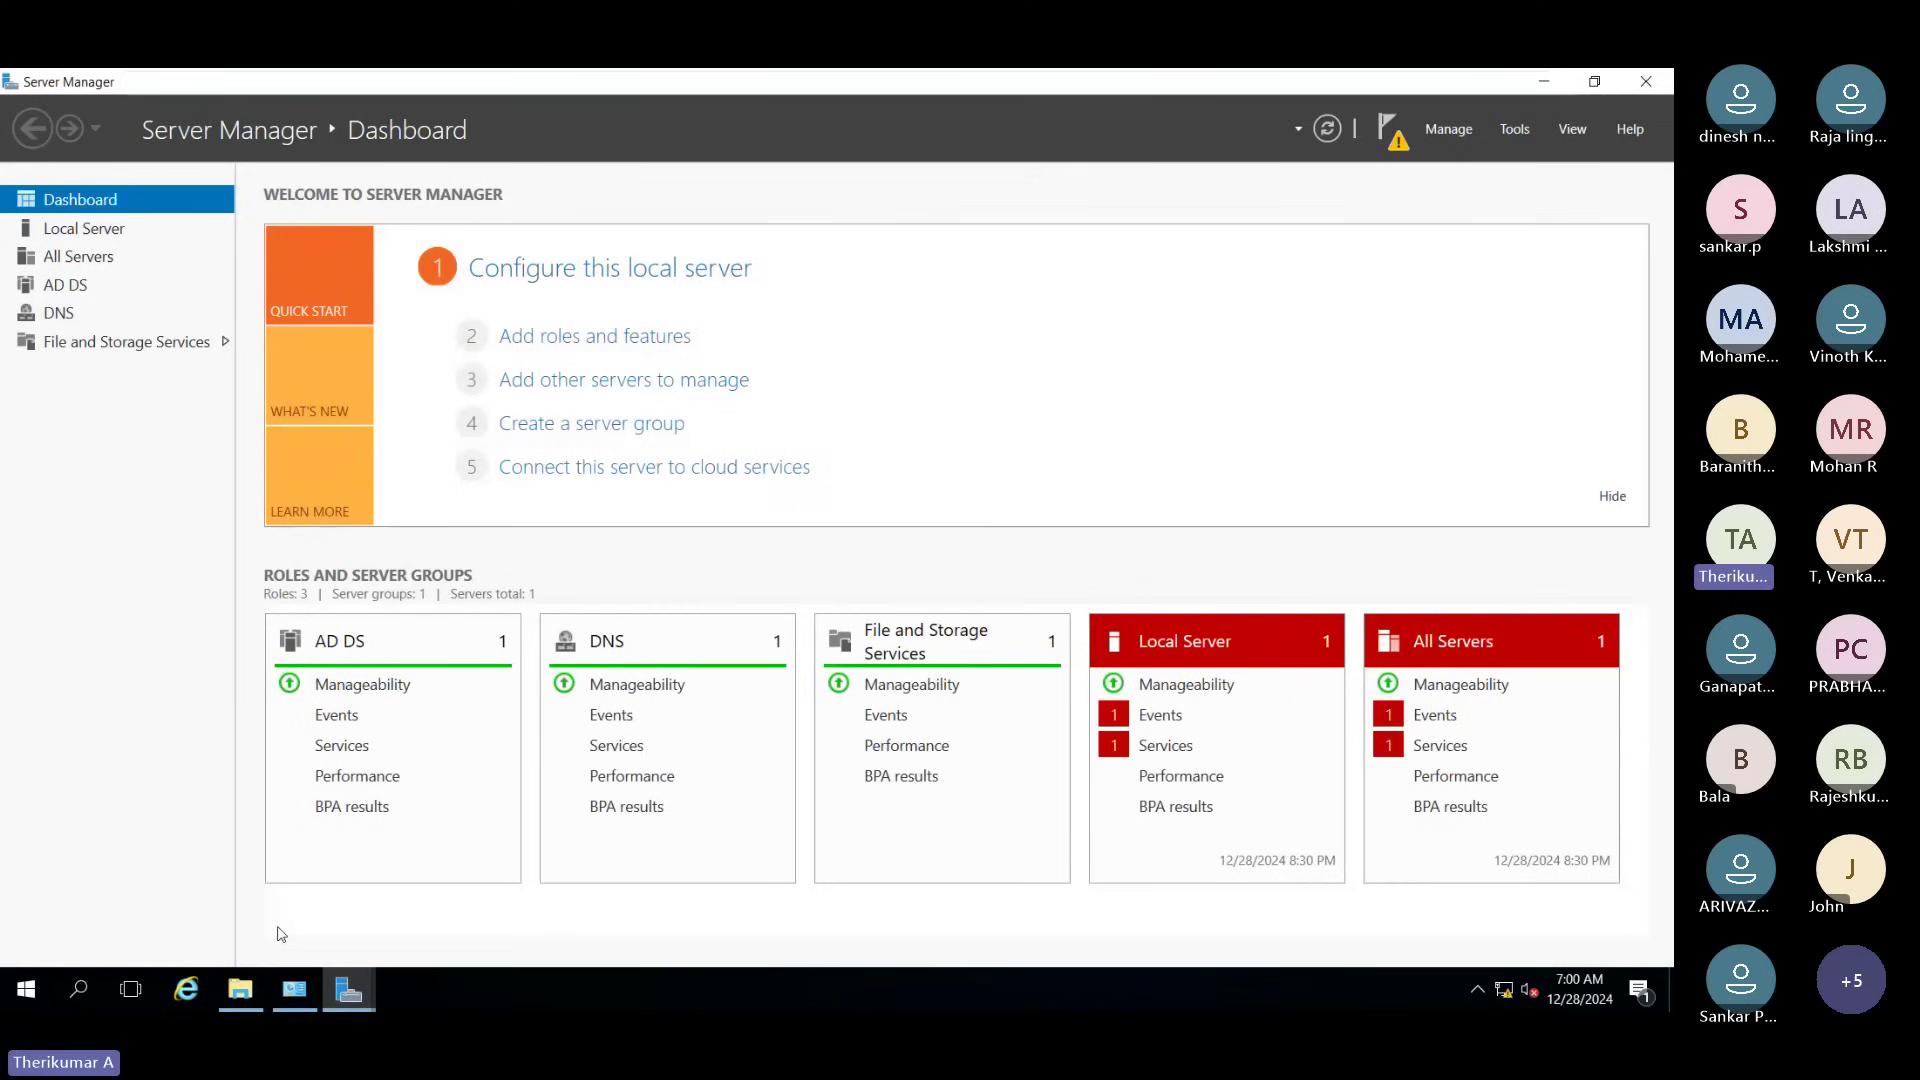
{"action": "left_click", "coordinate": [349, 1005]}
{"action": "left_click", "coordinate": [424, 938]}
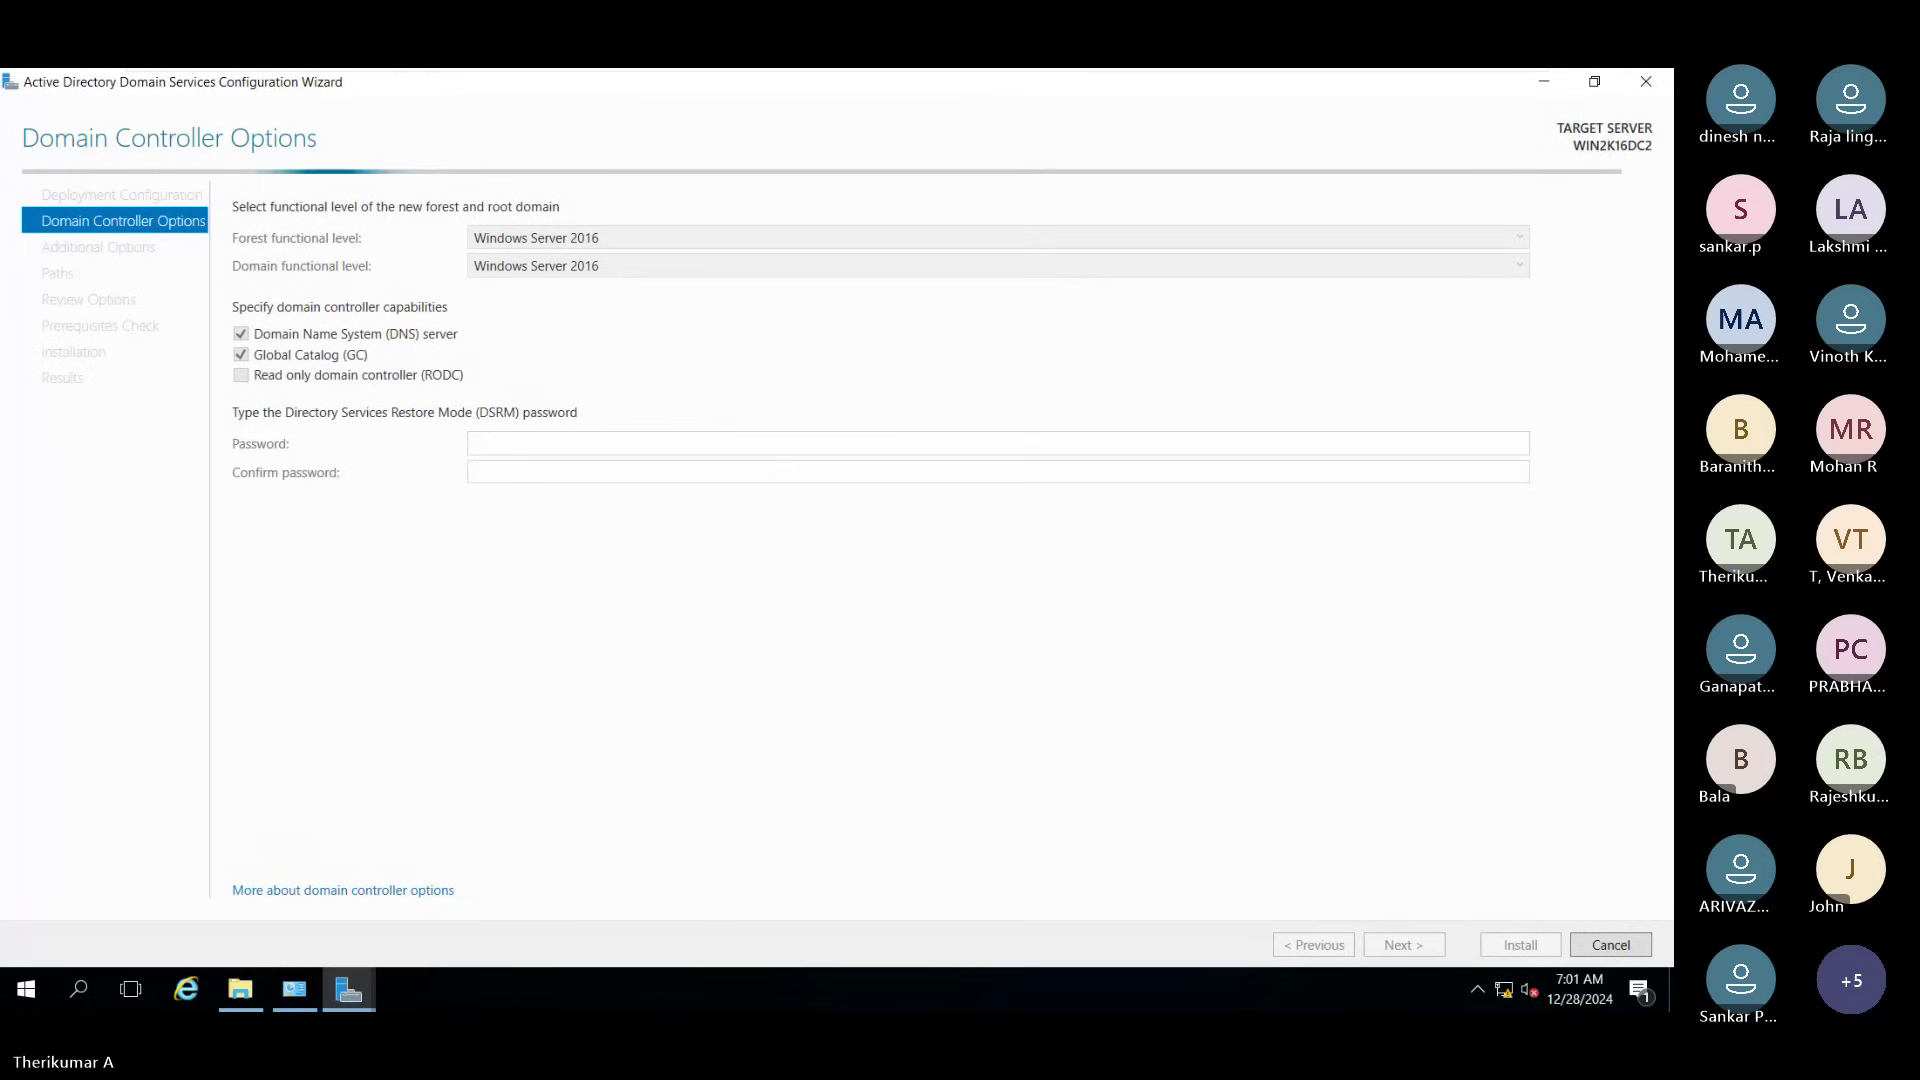
{"action": "left_click", "coordinate": [1649, 83]}
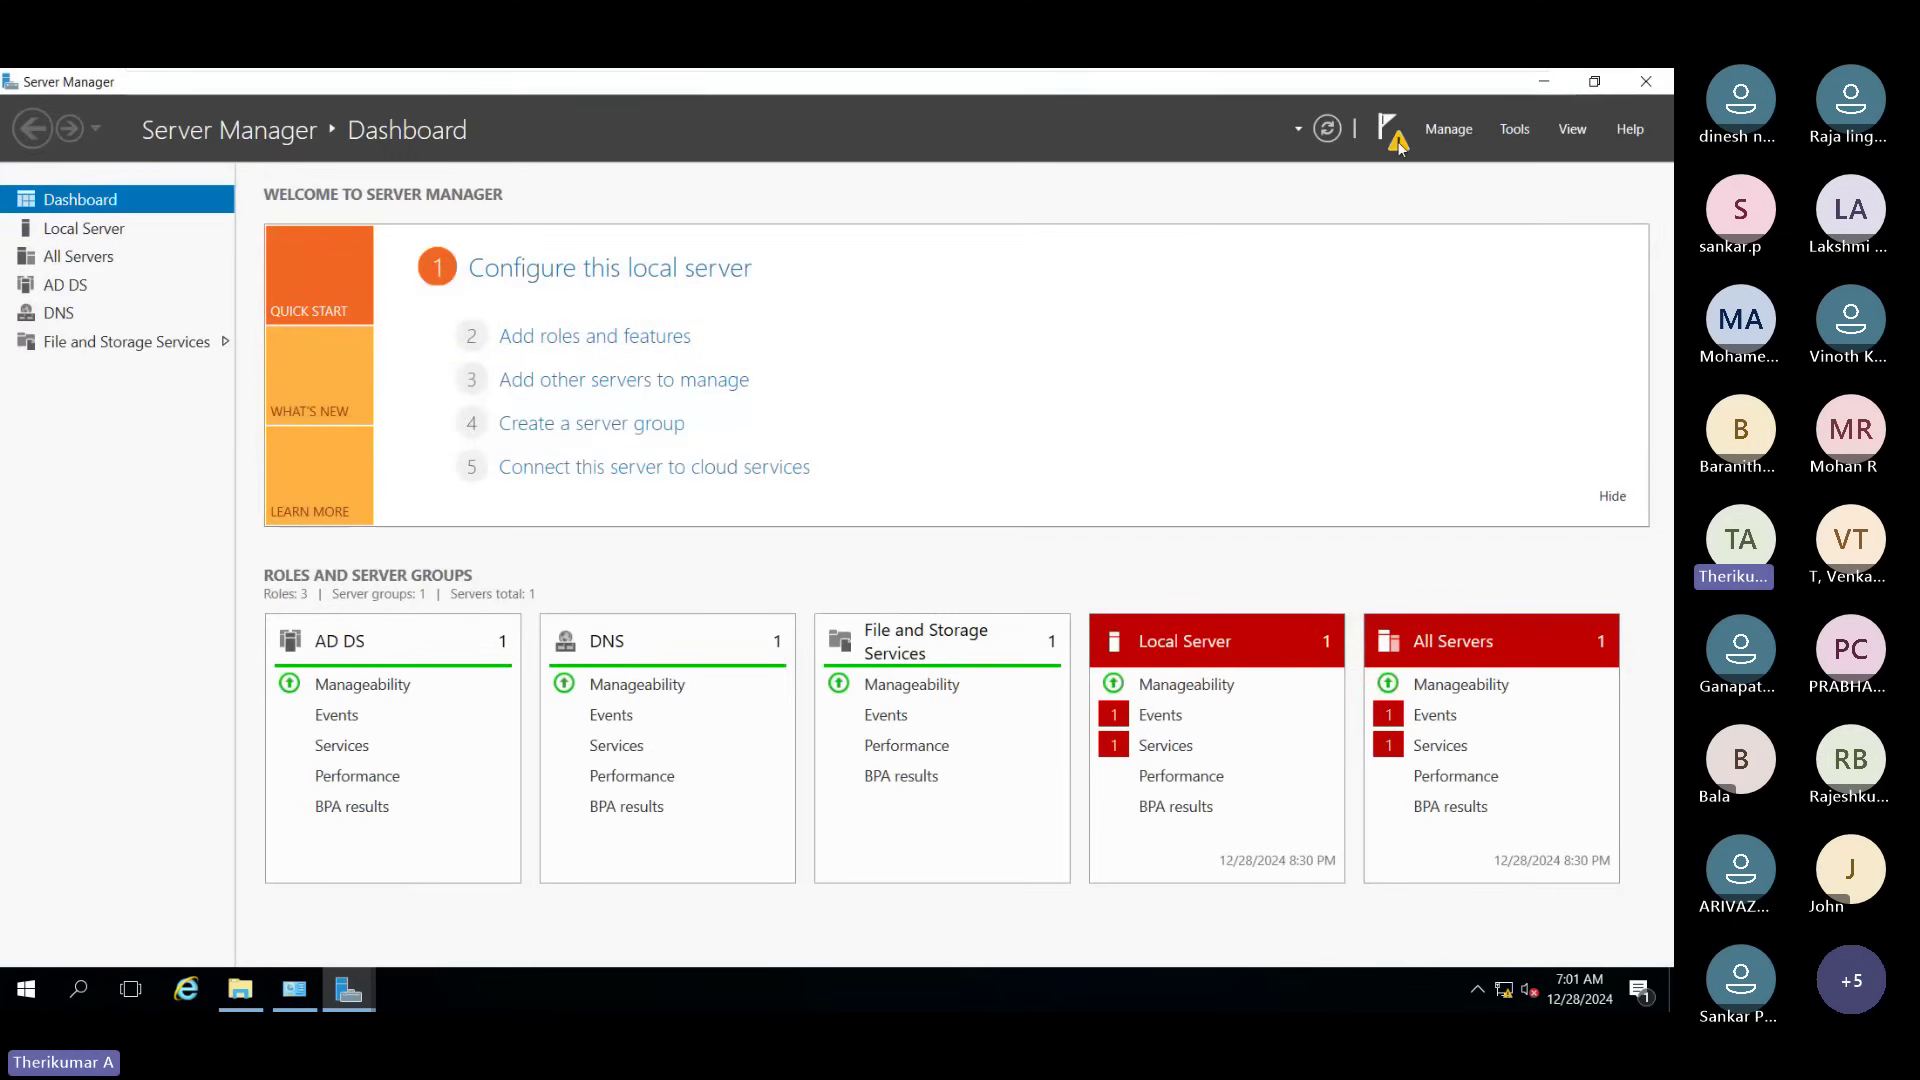
Step: Show the Post-deployment Configuration notice for Active Directory Domain Services
{"action": "left_click", "coordinate": [1394, 138]}
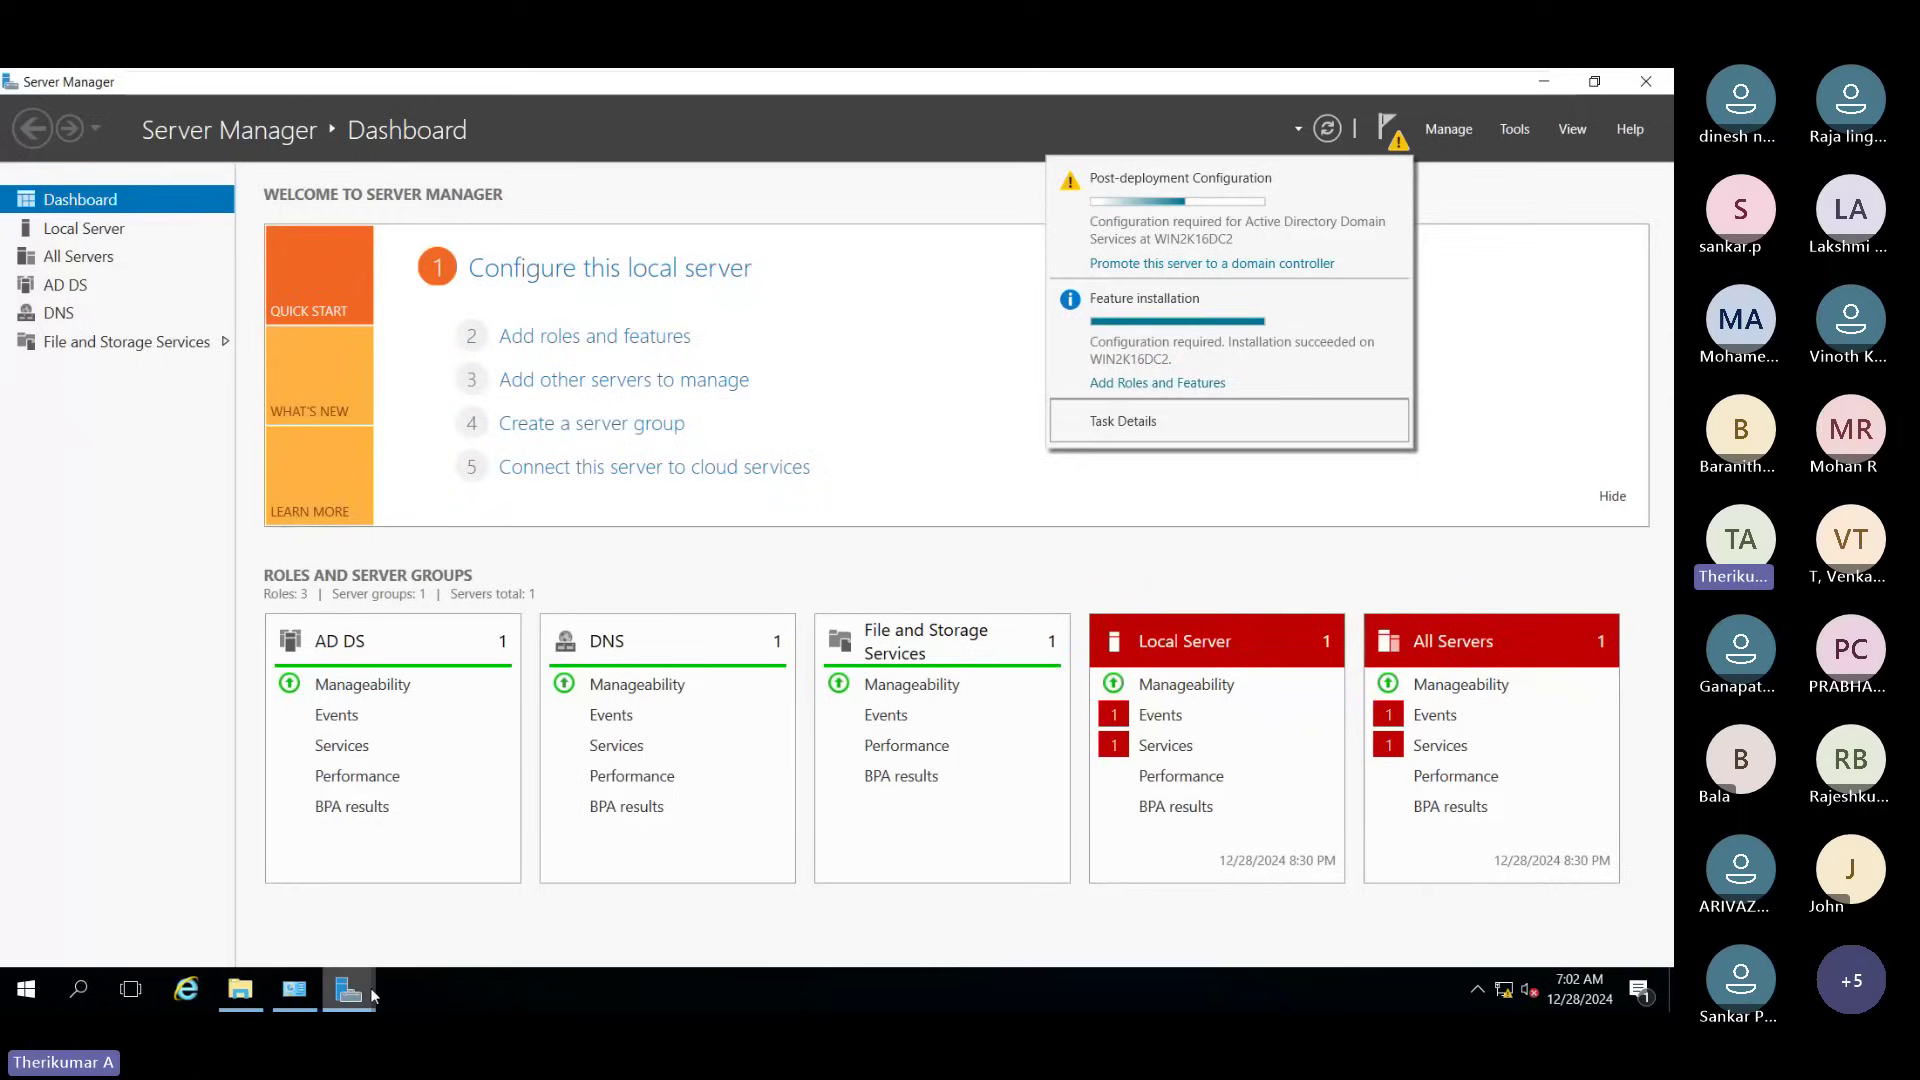
Step: Cancel the old configuration wizard and relaunch 'Promote this server to a domain controller'
{"action": "left_click", "coordinate": [443, 916]}
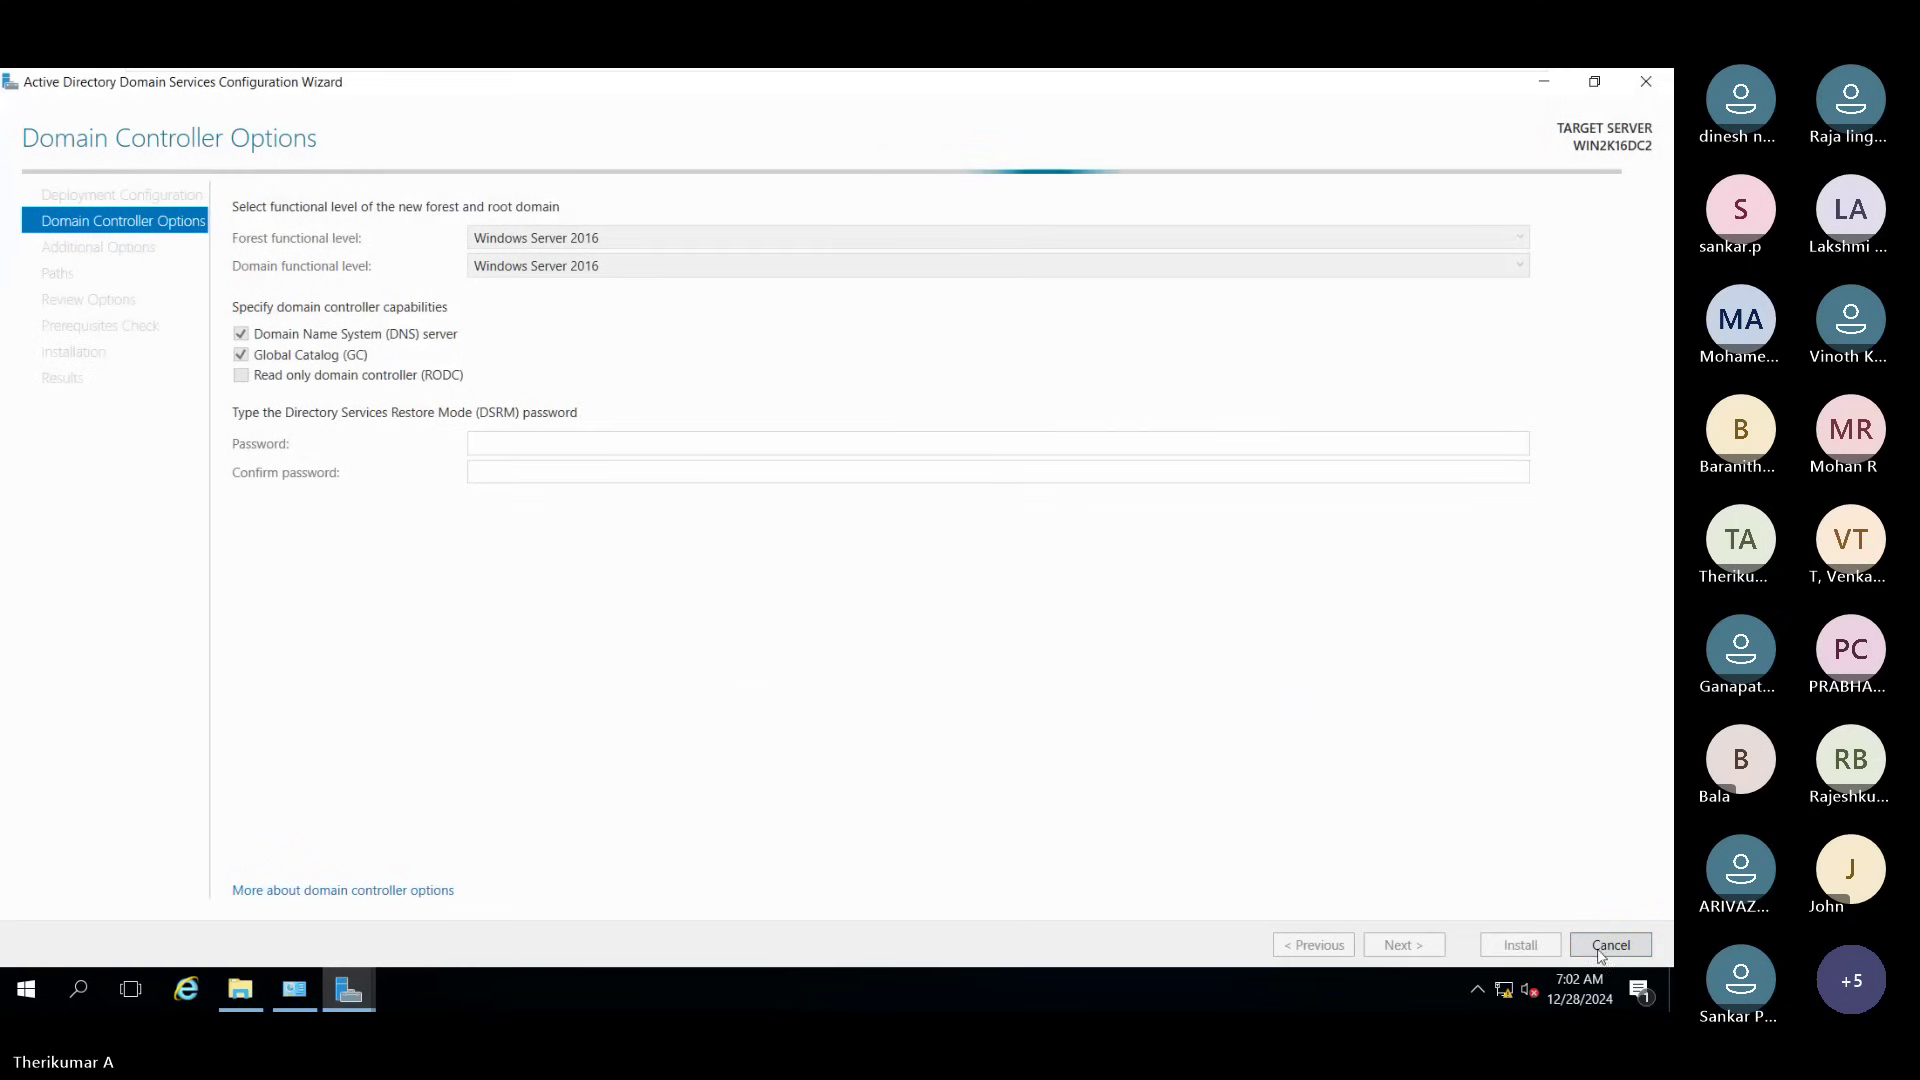
{"action": "left_click", "coordinate": [1600, 949]}
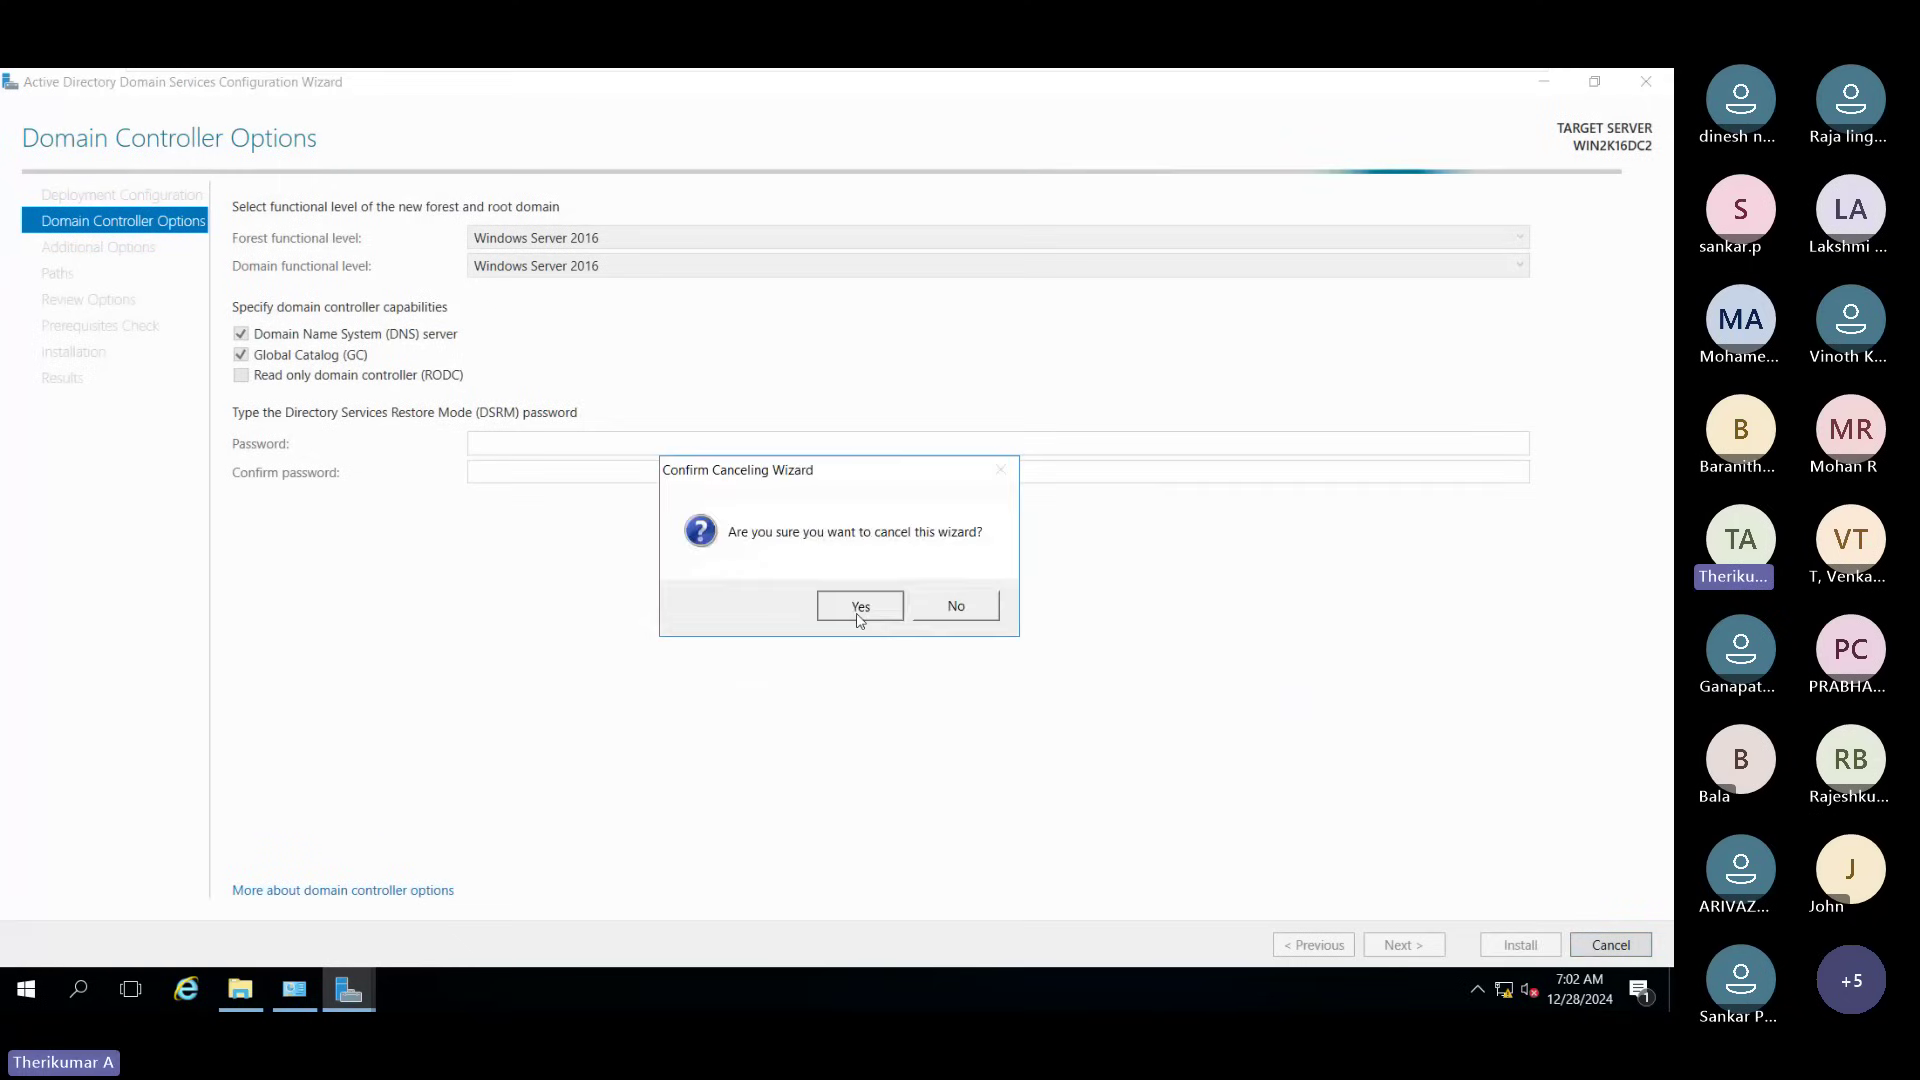
{"action": "left_click", "coordinate": [860, 607]}
{"action": "left_click", "coordinate": [1392, 130]}
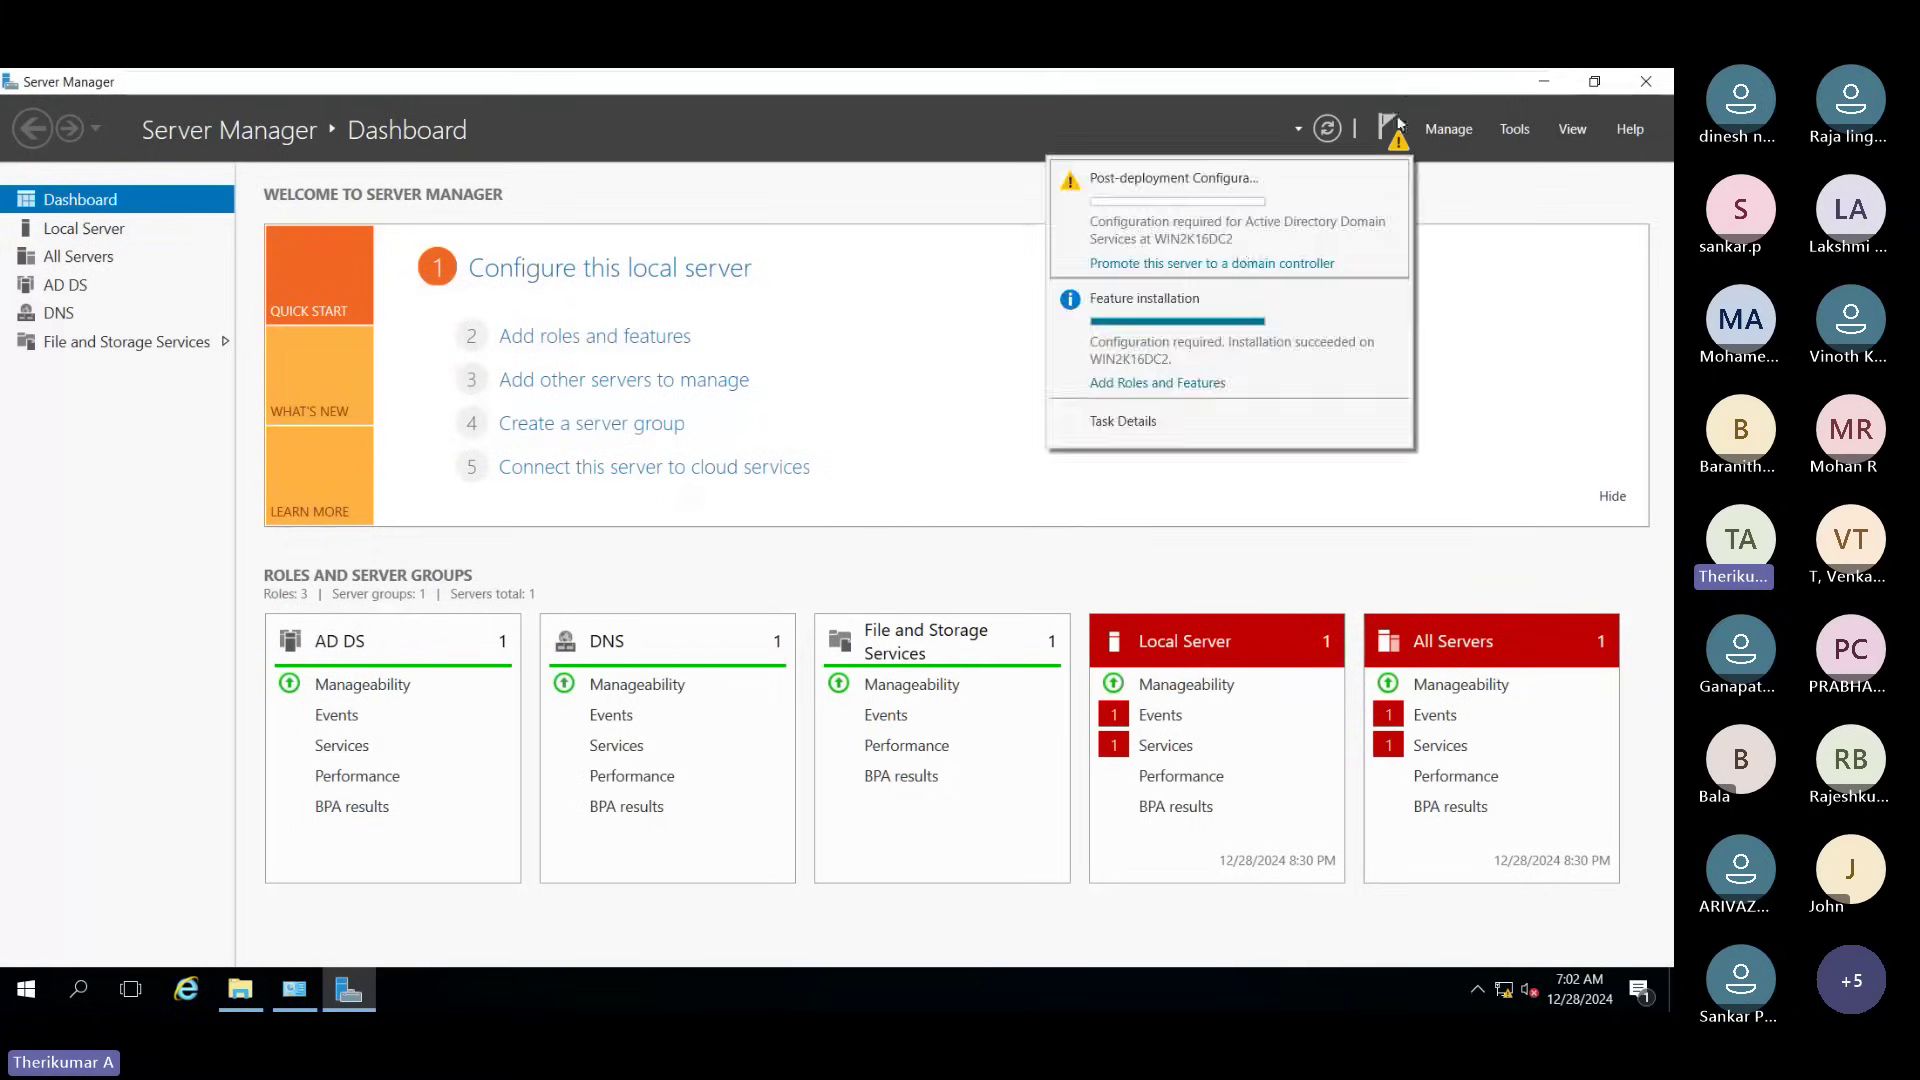
{"action": "left_click", "coordinate": [1246, 260]}
Step: Choose 'Add a new forest' with root domain name techiedc.com
{"action": "left_click", "coordinate": [843, 169]}
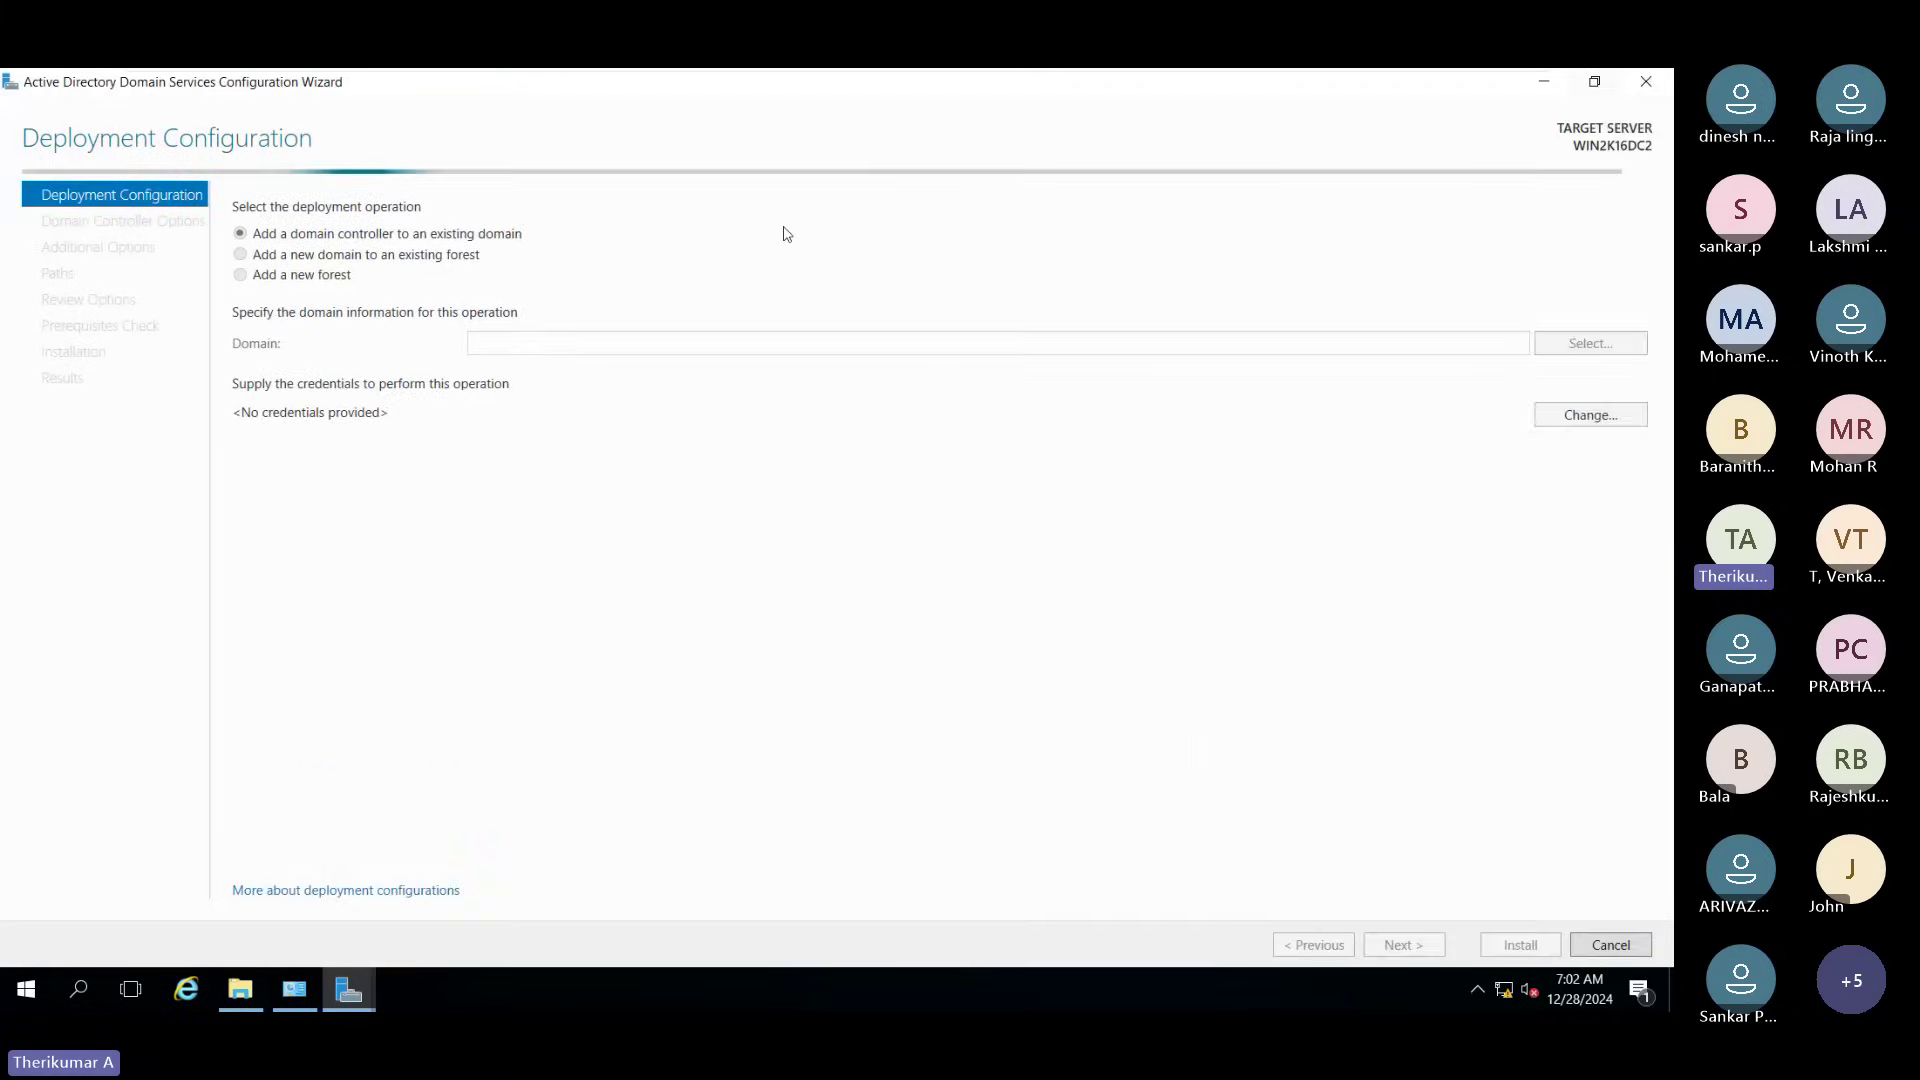
{"action": "left_click", "coordinate": [310, 275]}
{"action": "left_click", "coordinate": [523, 347]}
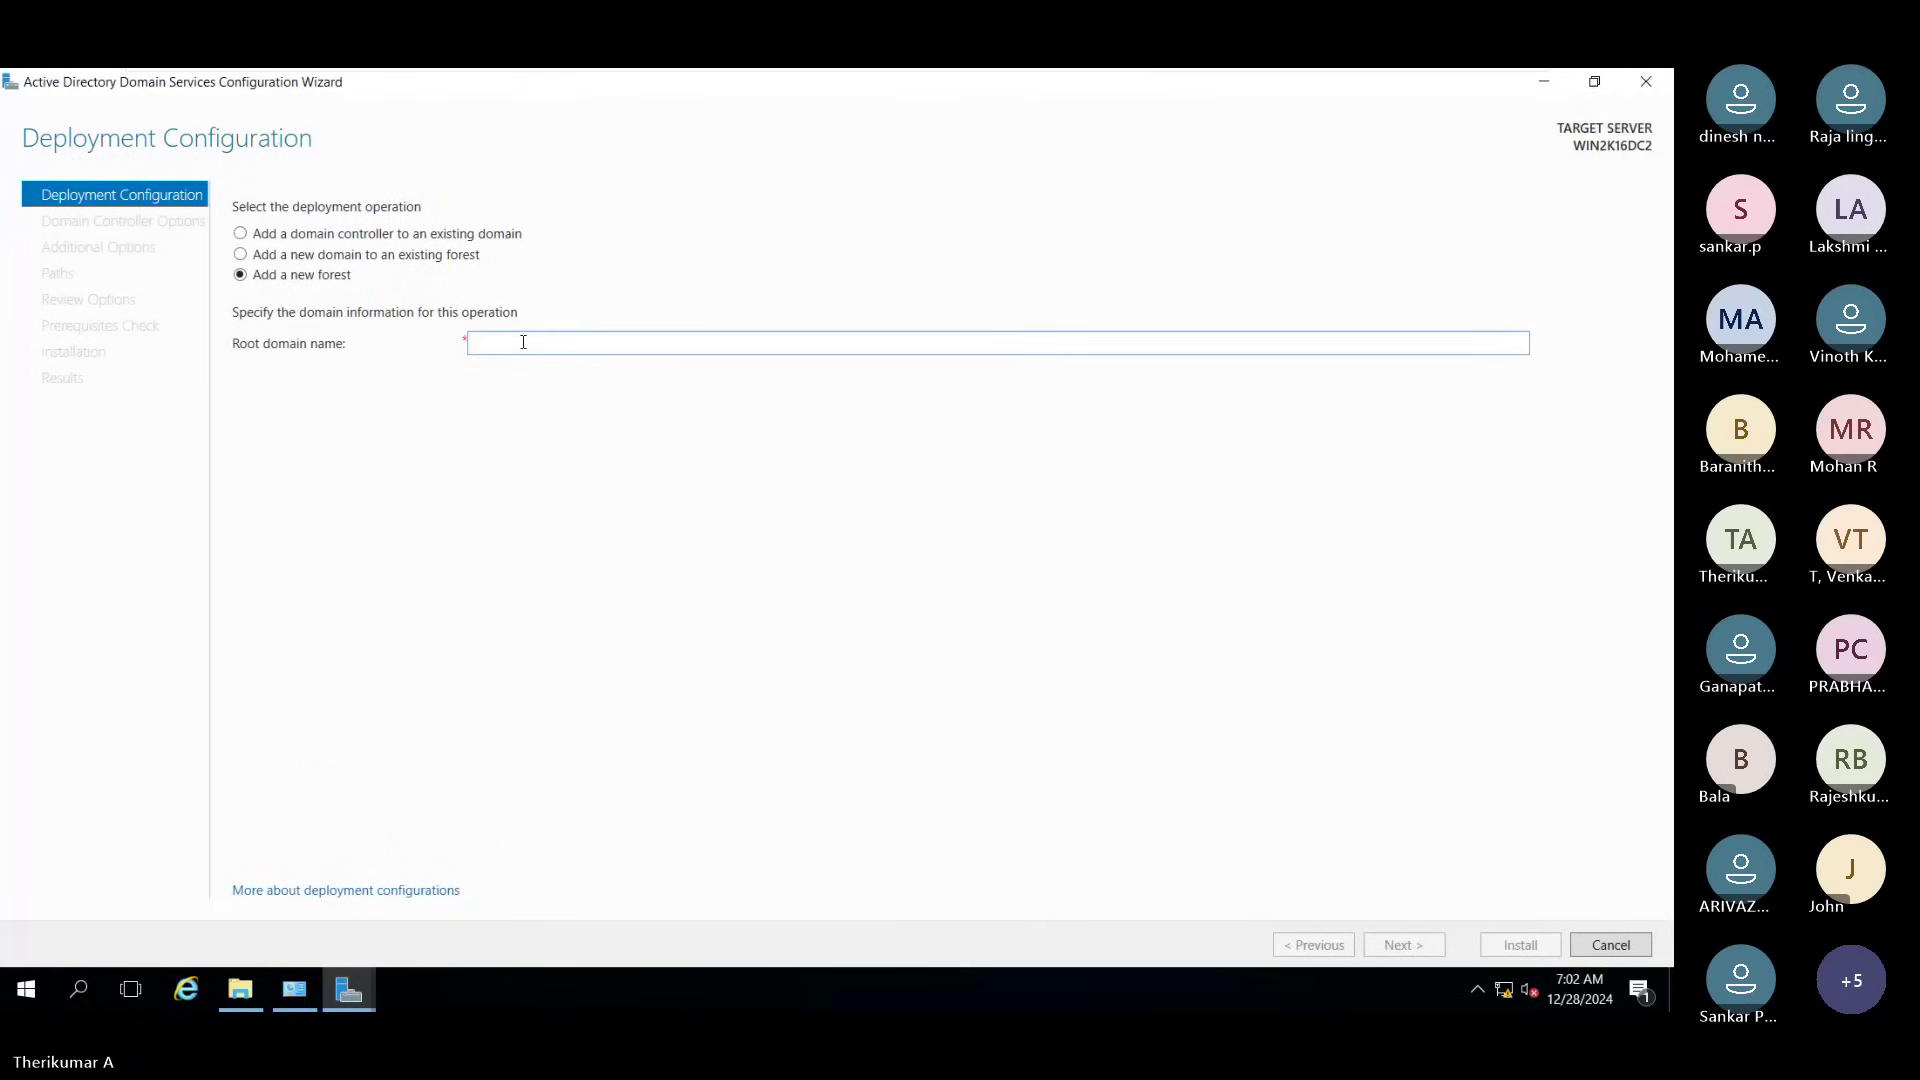
{"action": "type", "text": "techied"}
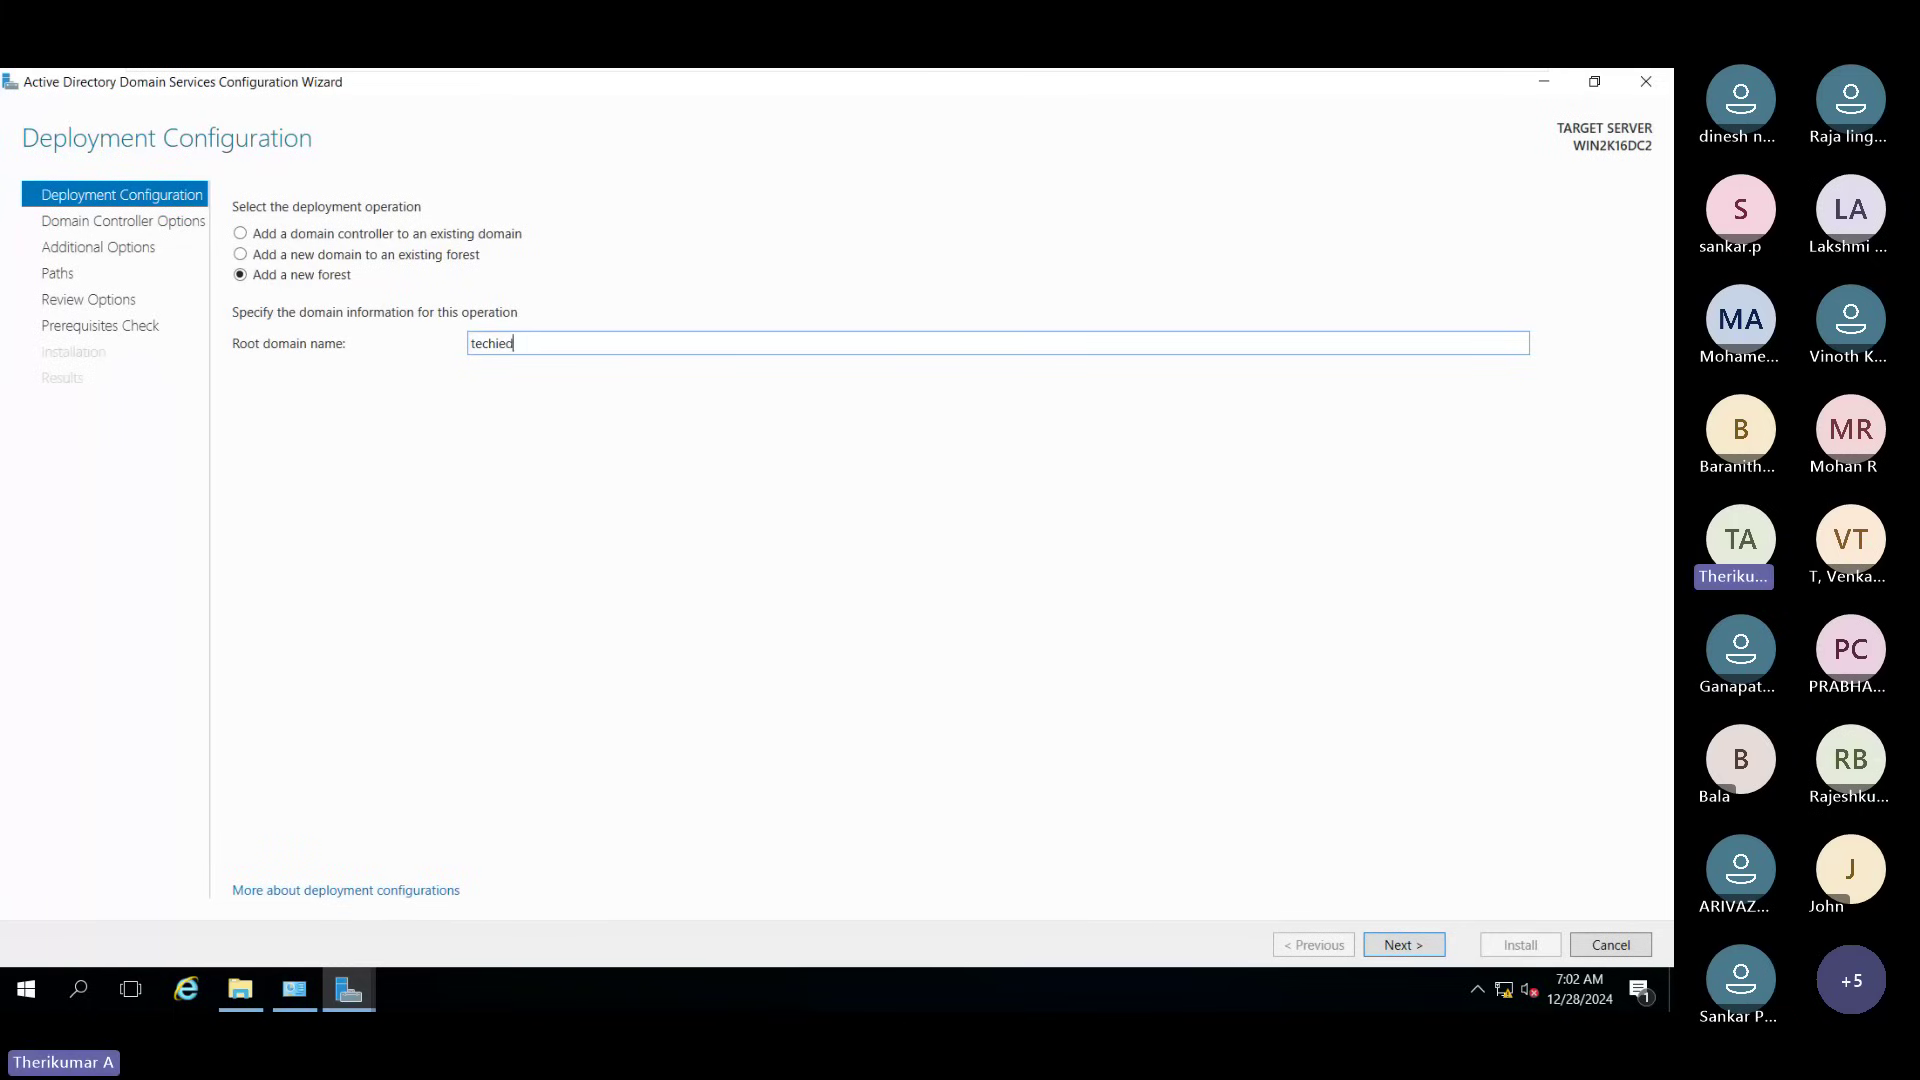
{"action": "type", "text": "c2"}
{"action": "key", "text": "BackSpace"}
{"action": "type", "text": ".com"}
Step: On Domain Controller Options, dismiss the DNS delegation error and enter the DSRM password twice
{"action": "left_click", "coordinate": [1385, 942]}
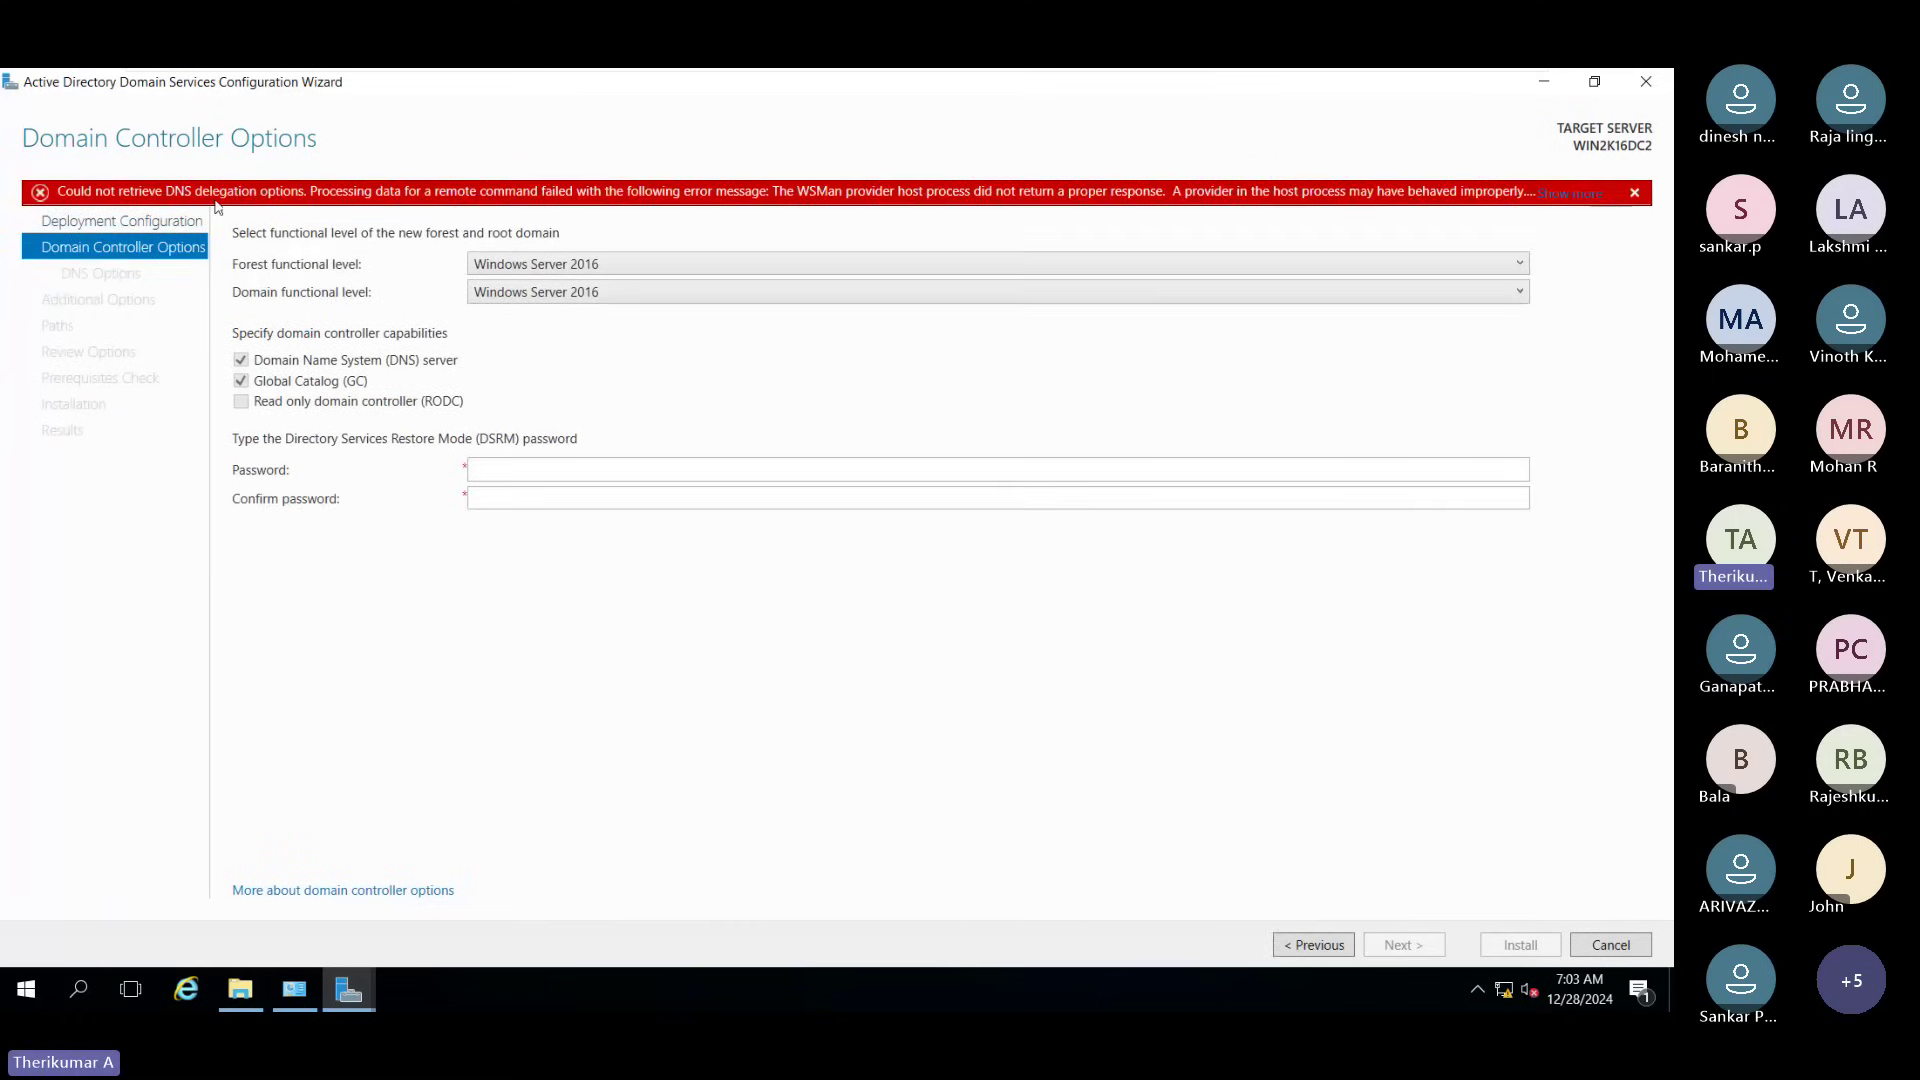
{"action": "left_click", "coordinate": [1636, 194]}
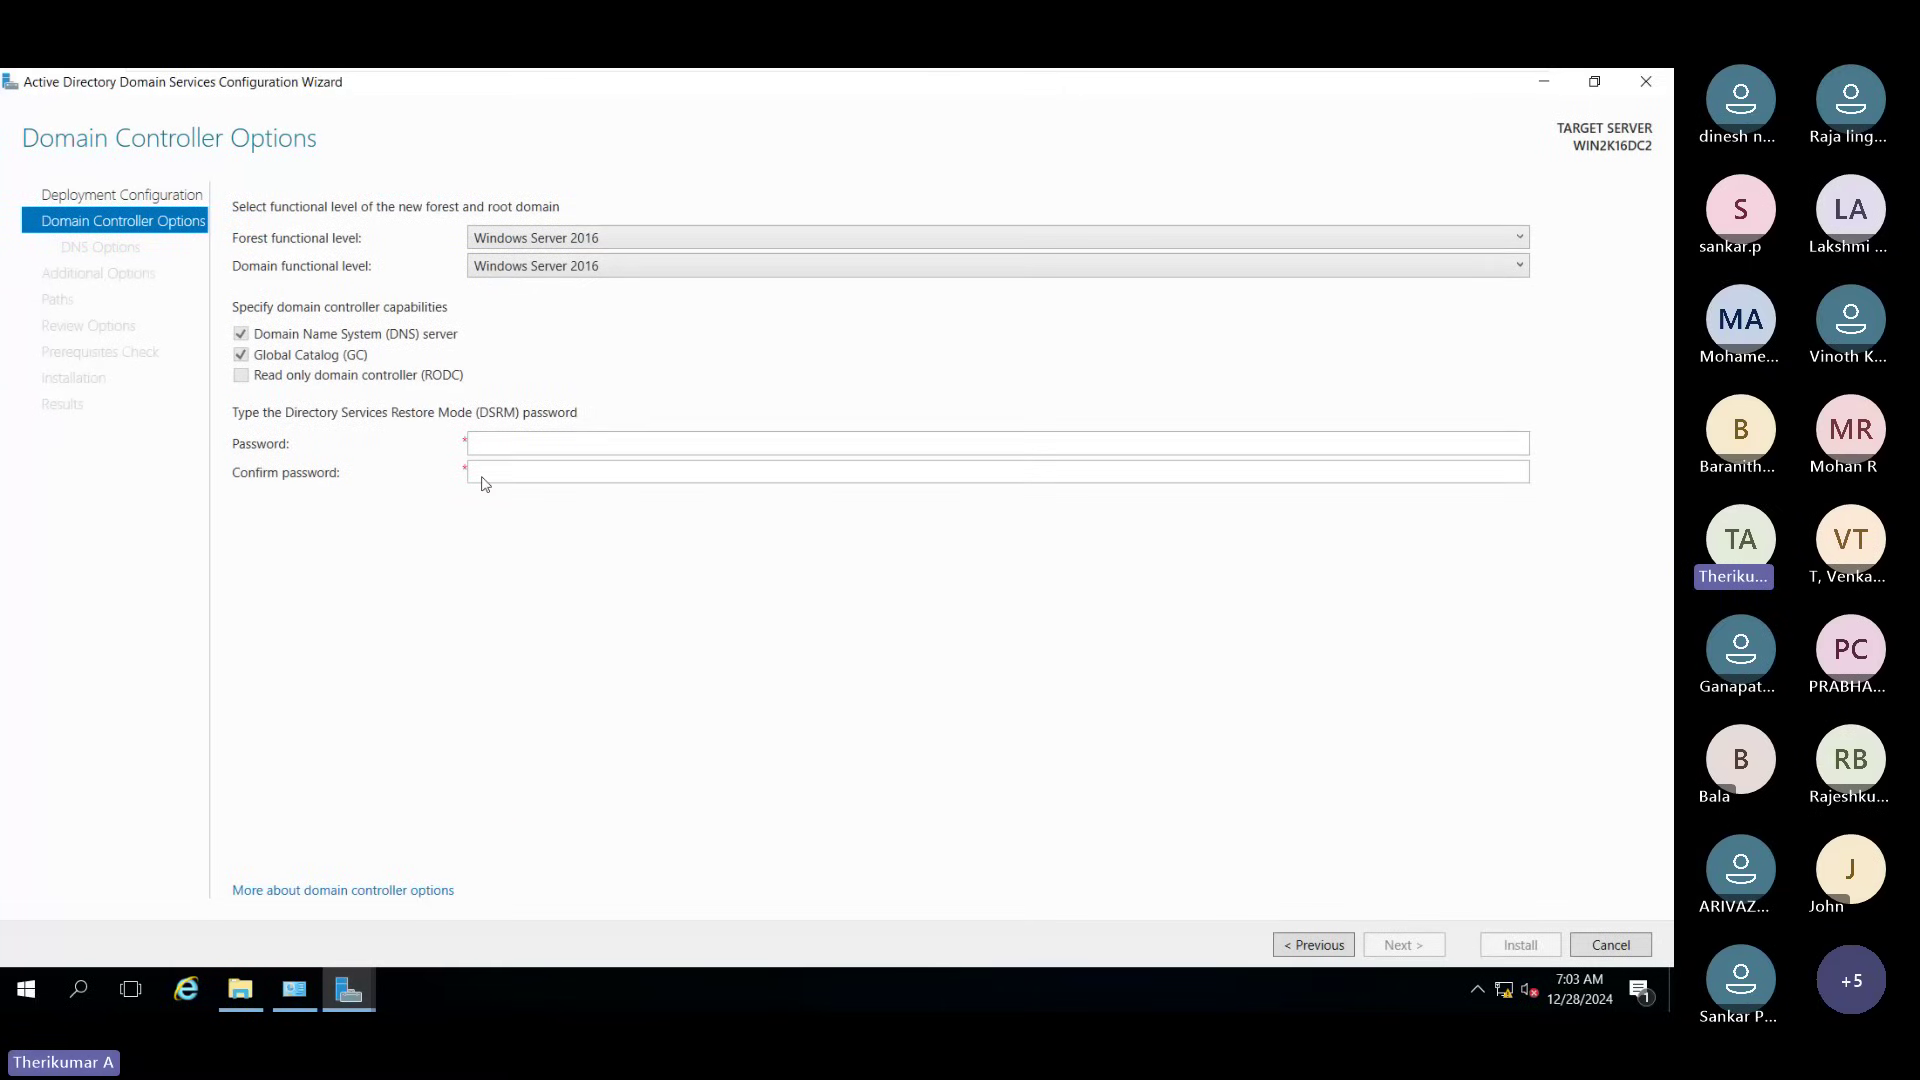
{"action": "left_click", "coordinate": [562, 433]}
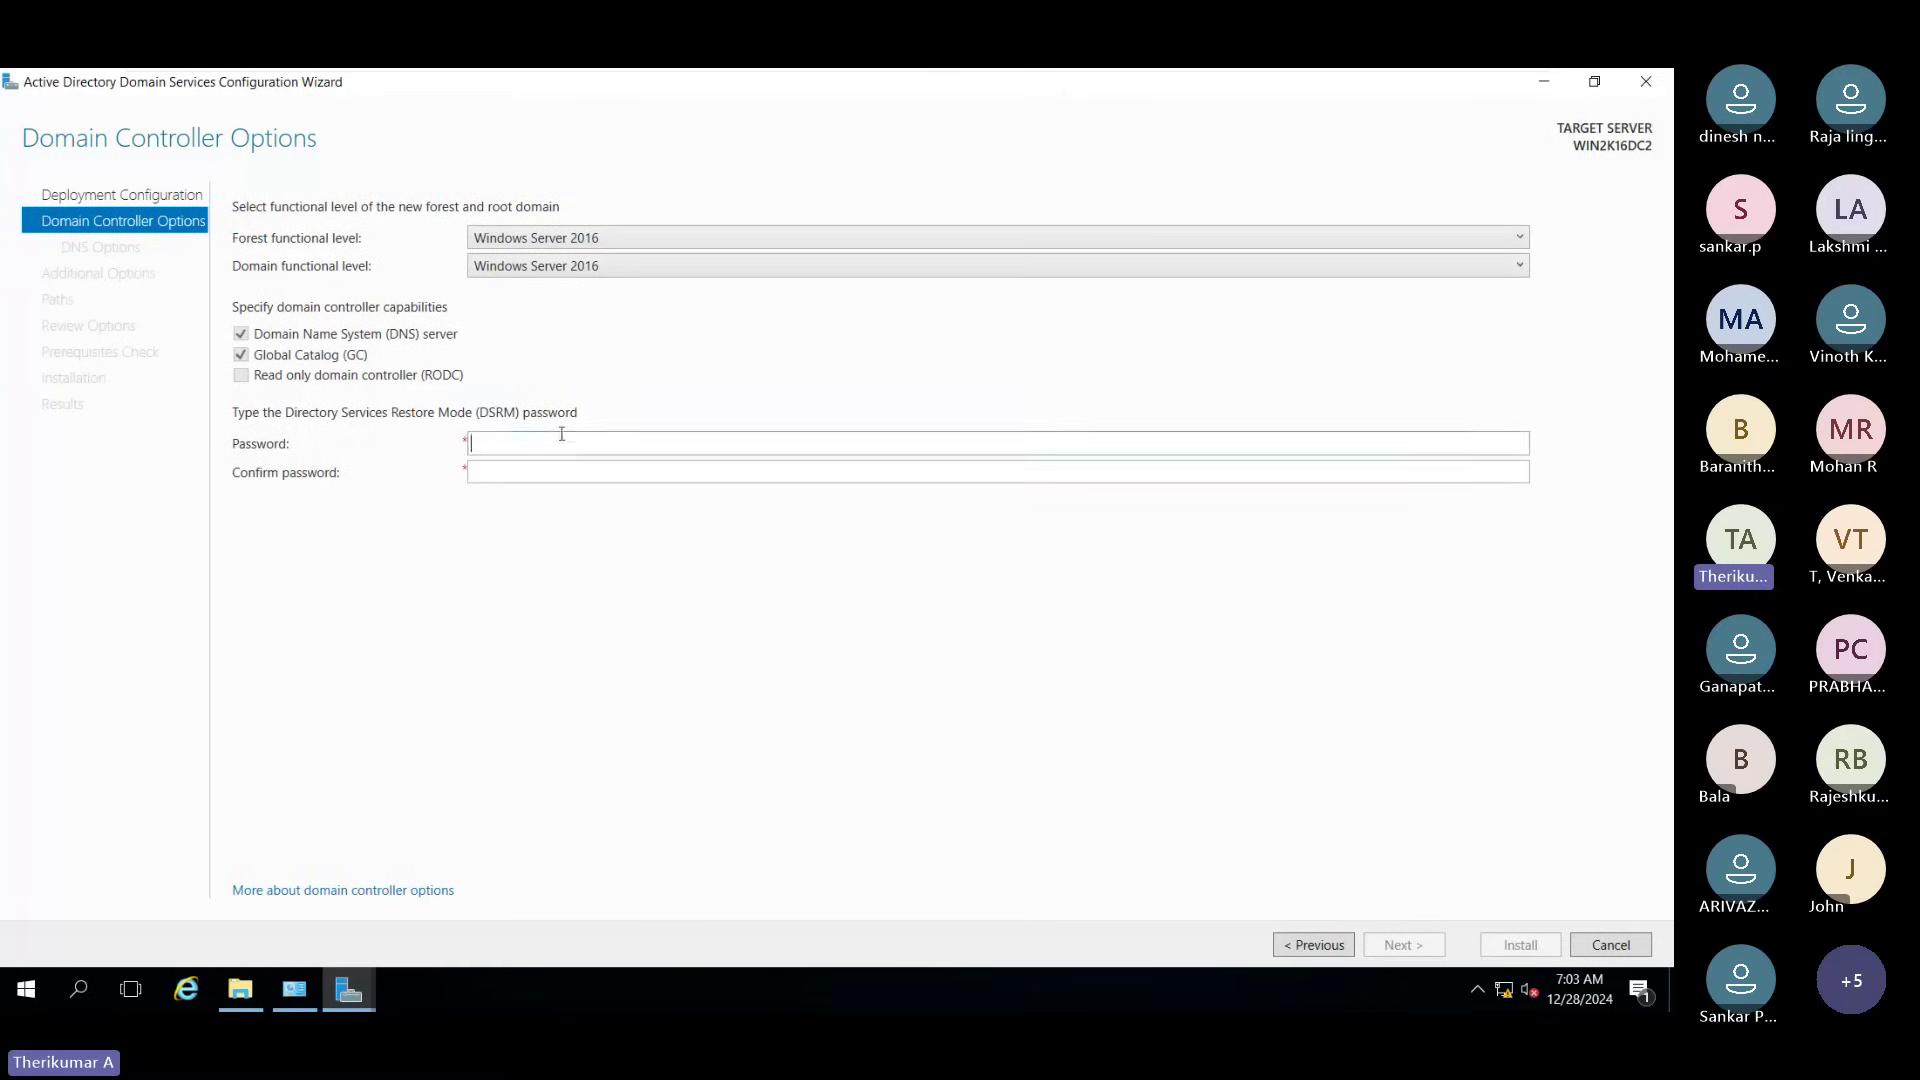
{"action": "type", "text": "P"}
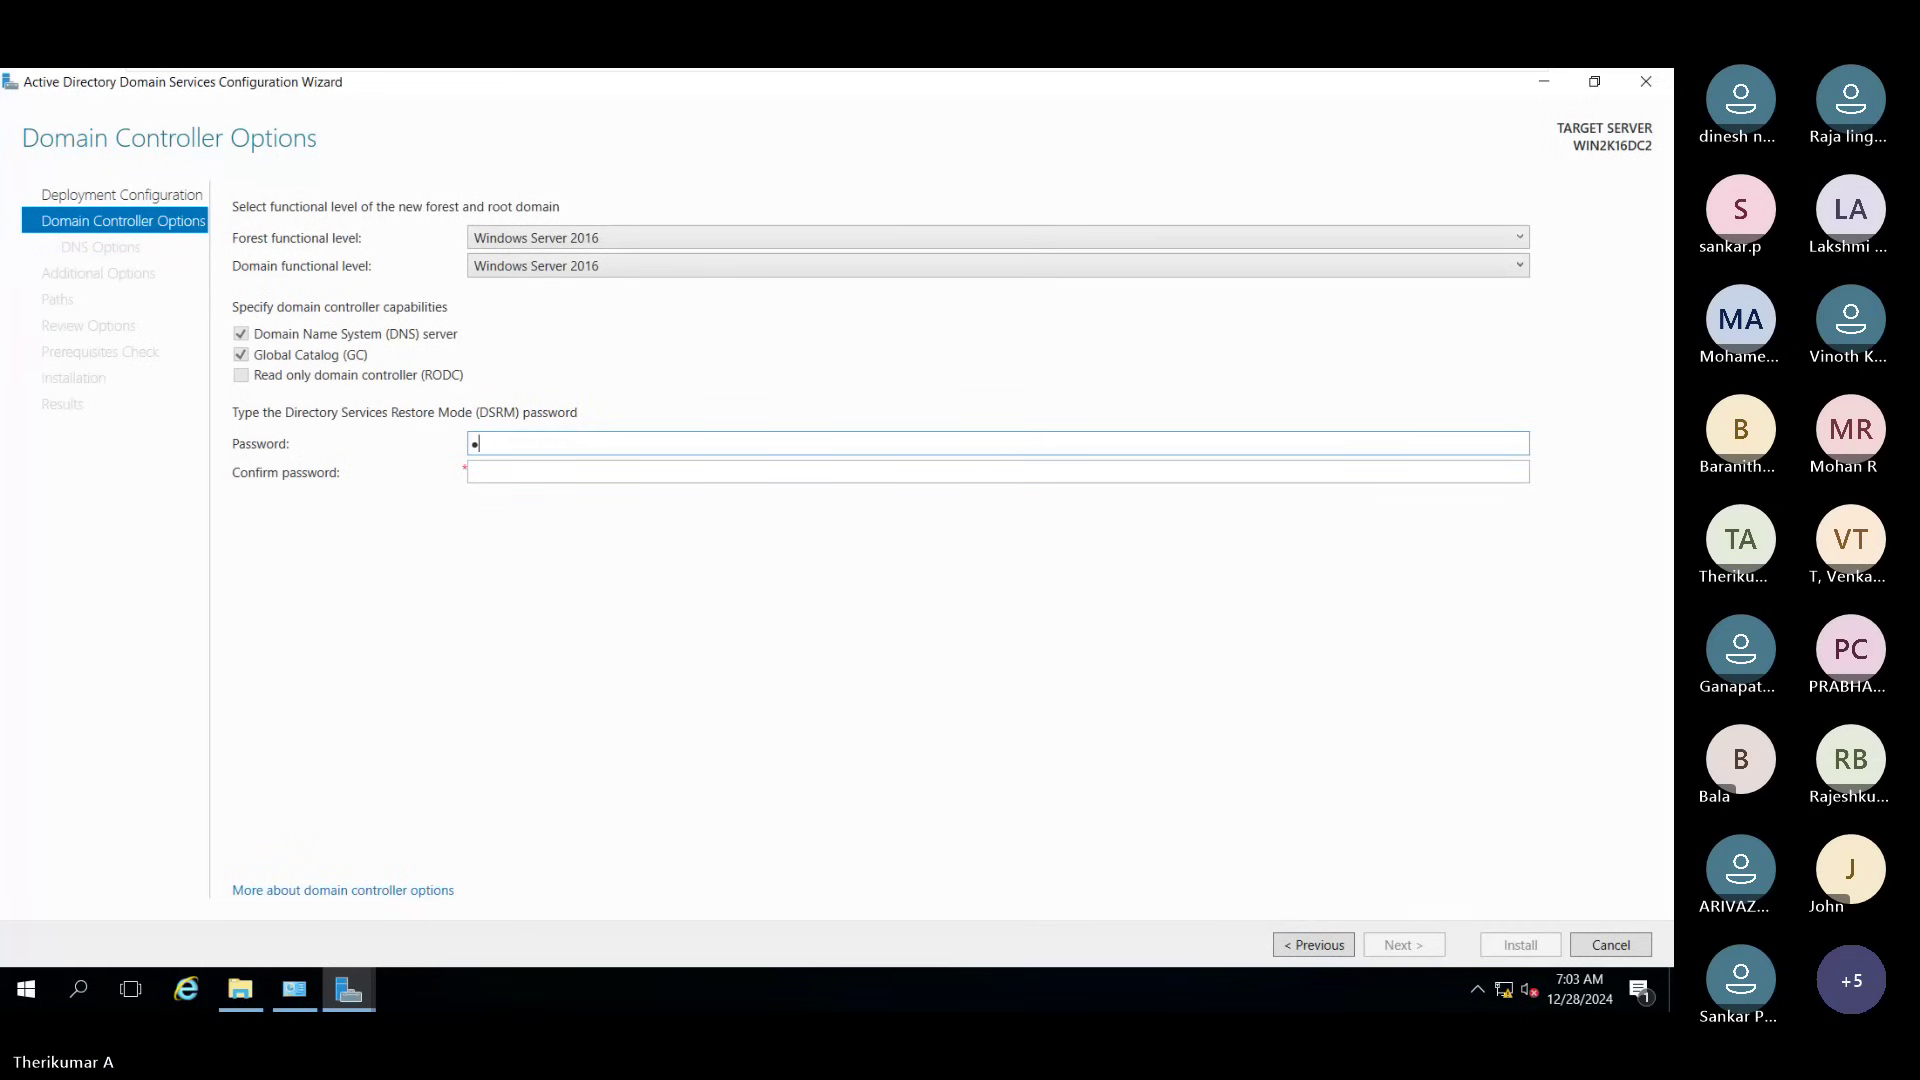
{"action": "type", "text": "a$$w0rd@1"}
{"action": "key", "text": "Tab"}
{"action": "type", "text": "P"}
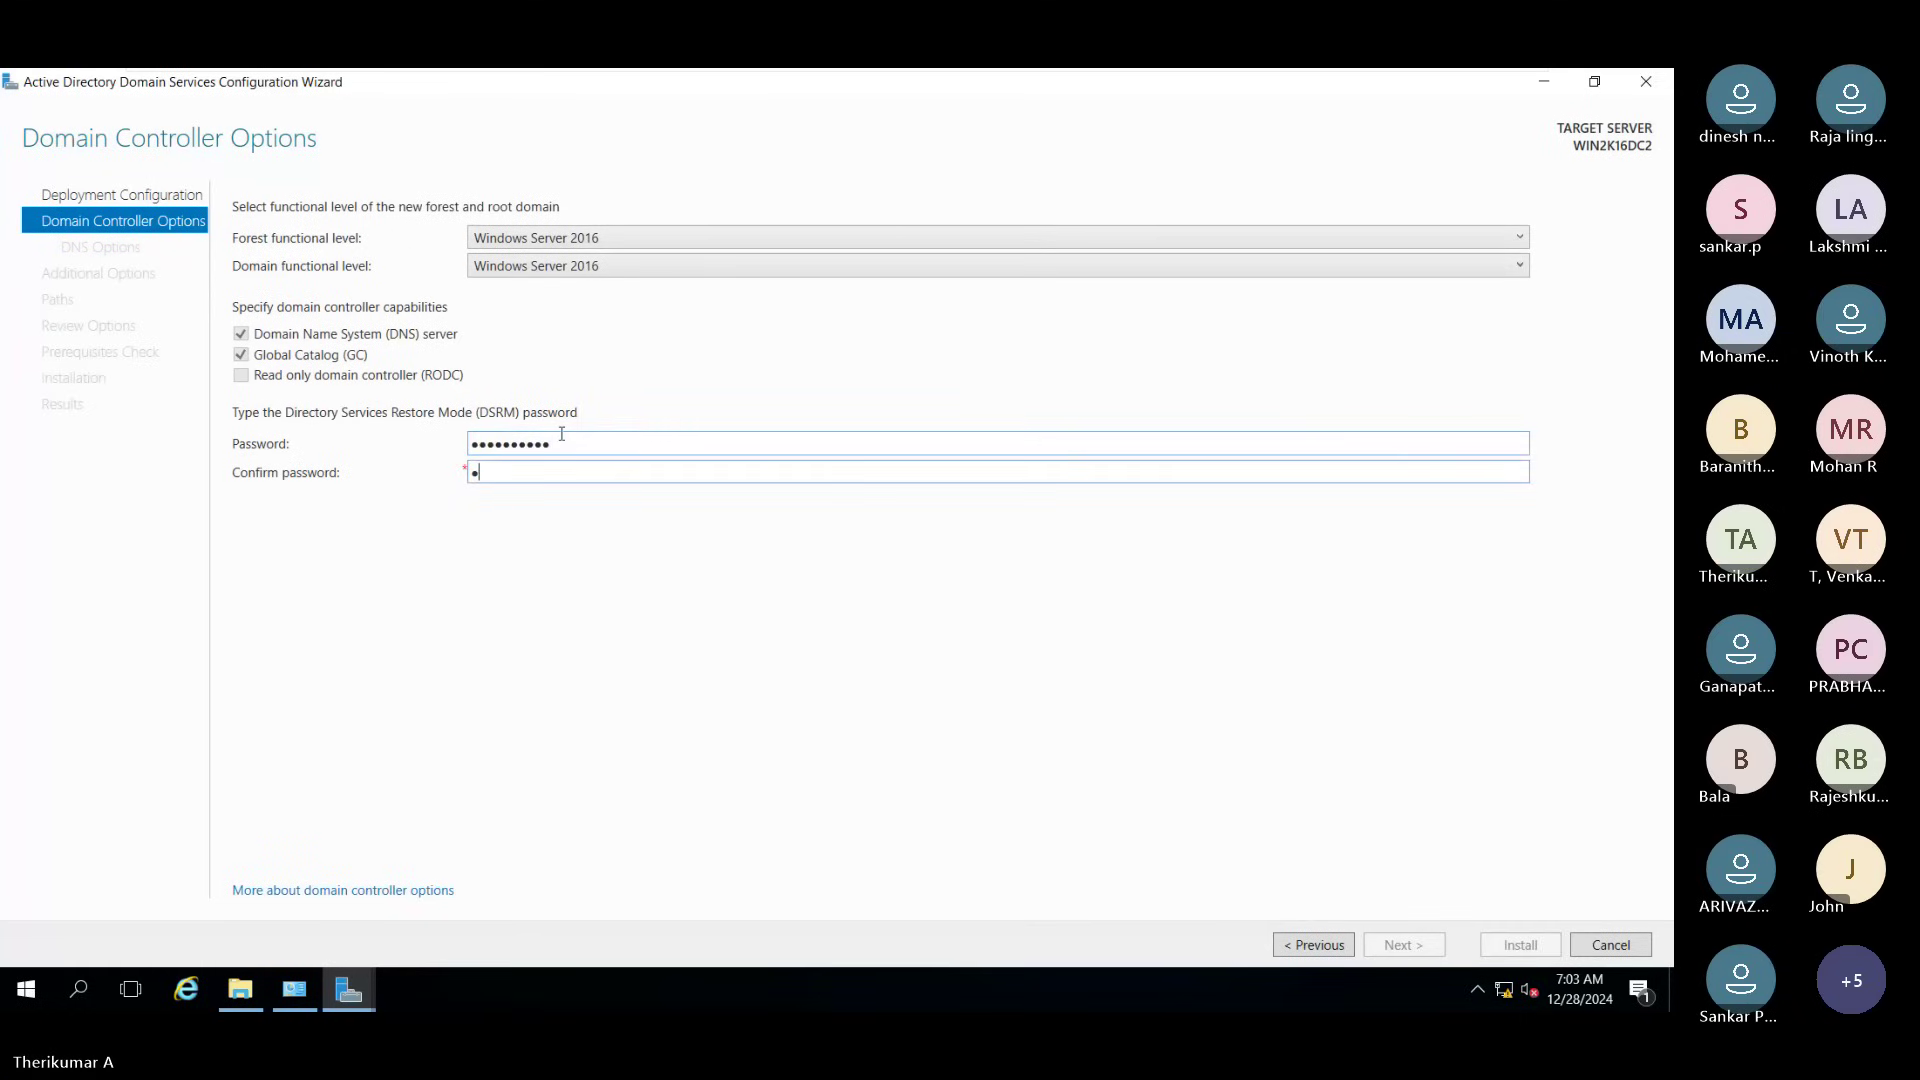
{"action": "type", "text": "a$$w0rd@1"}
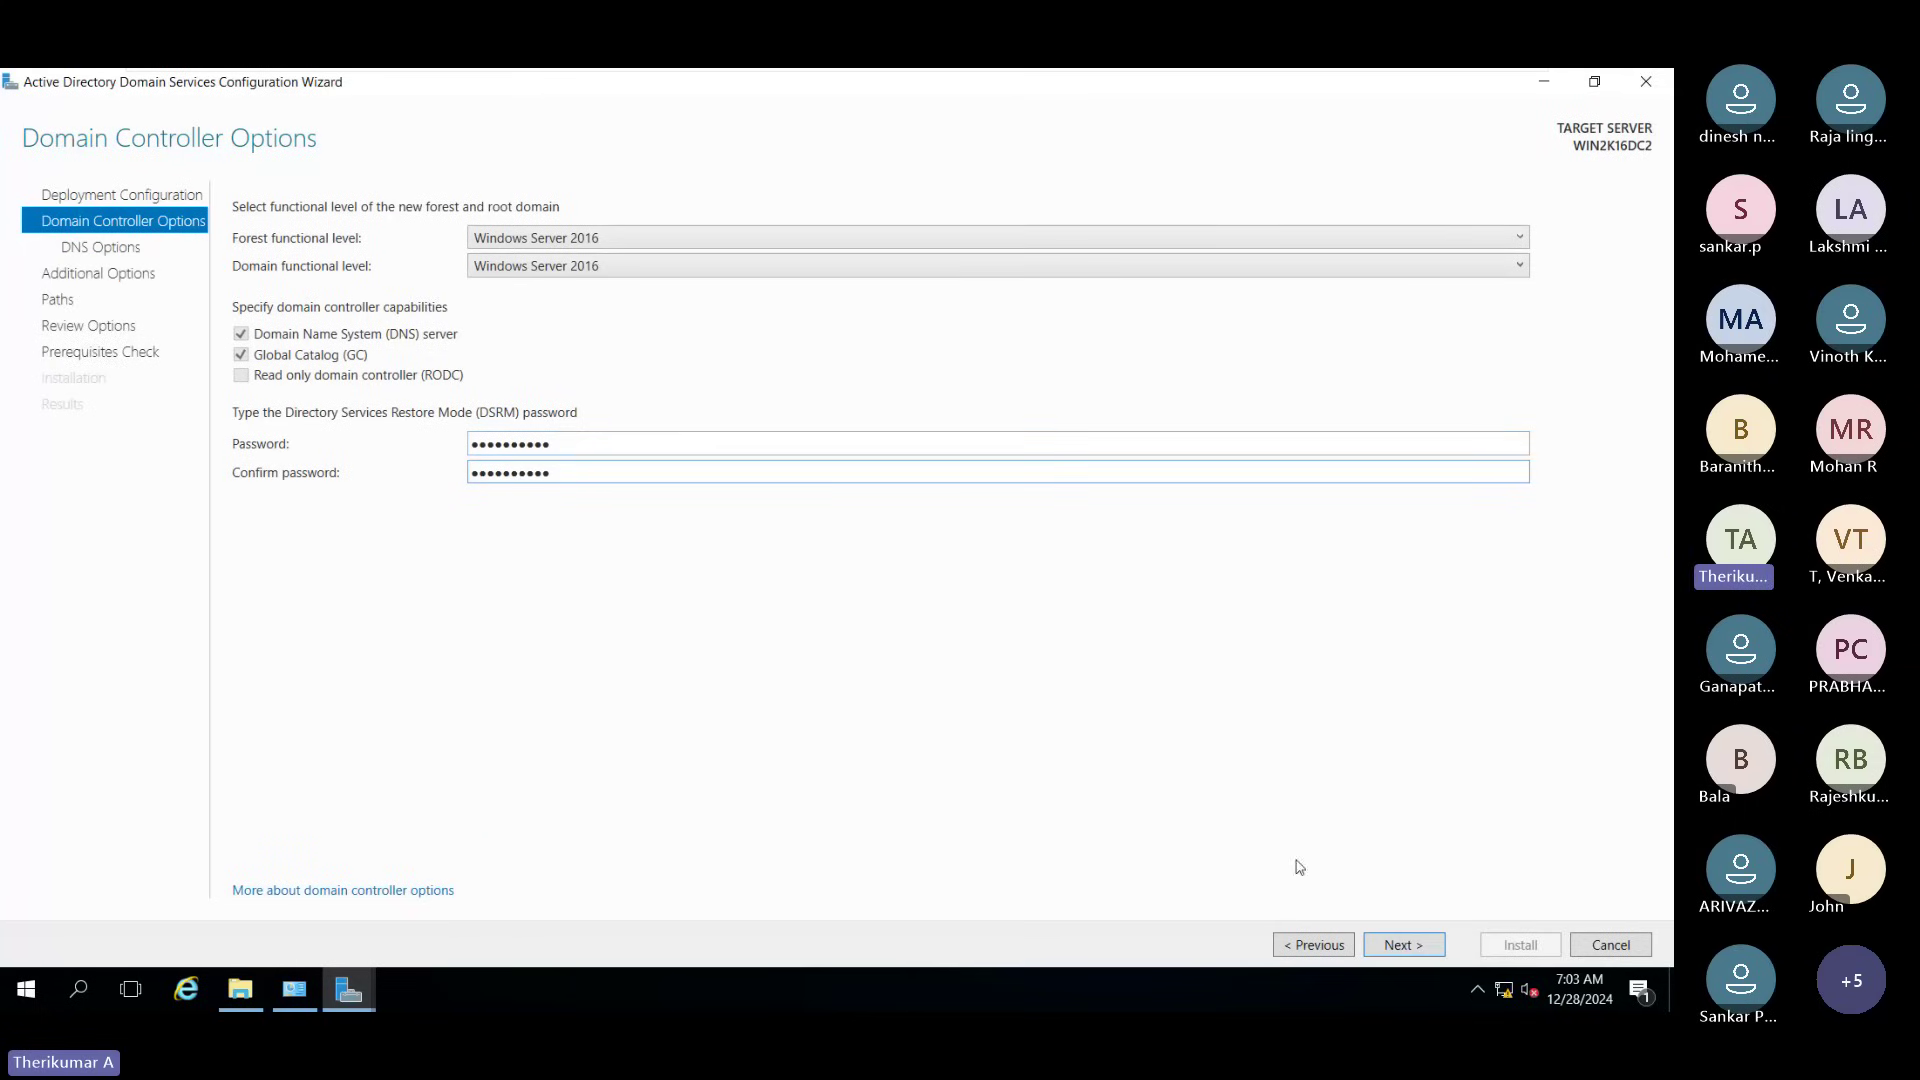
Step: Disable DNS delegation, keep NetBIOS name TECHIEDC and default NTDS and SYSVOL paths
{"action": "left_click", "coordinate": [1403, 944]}
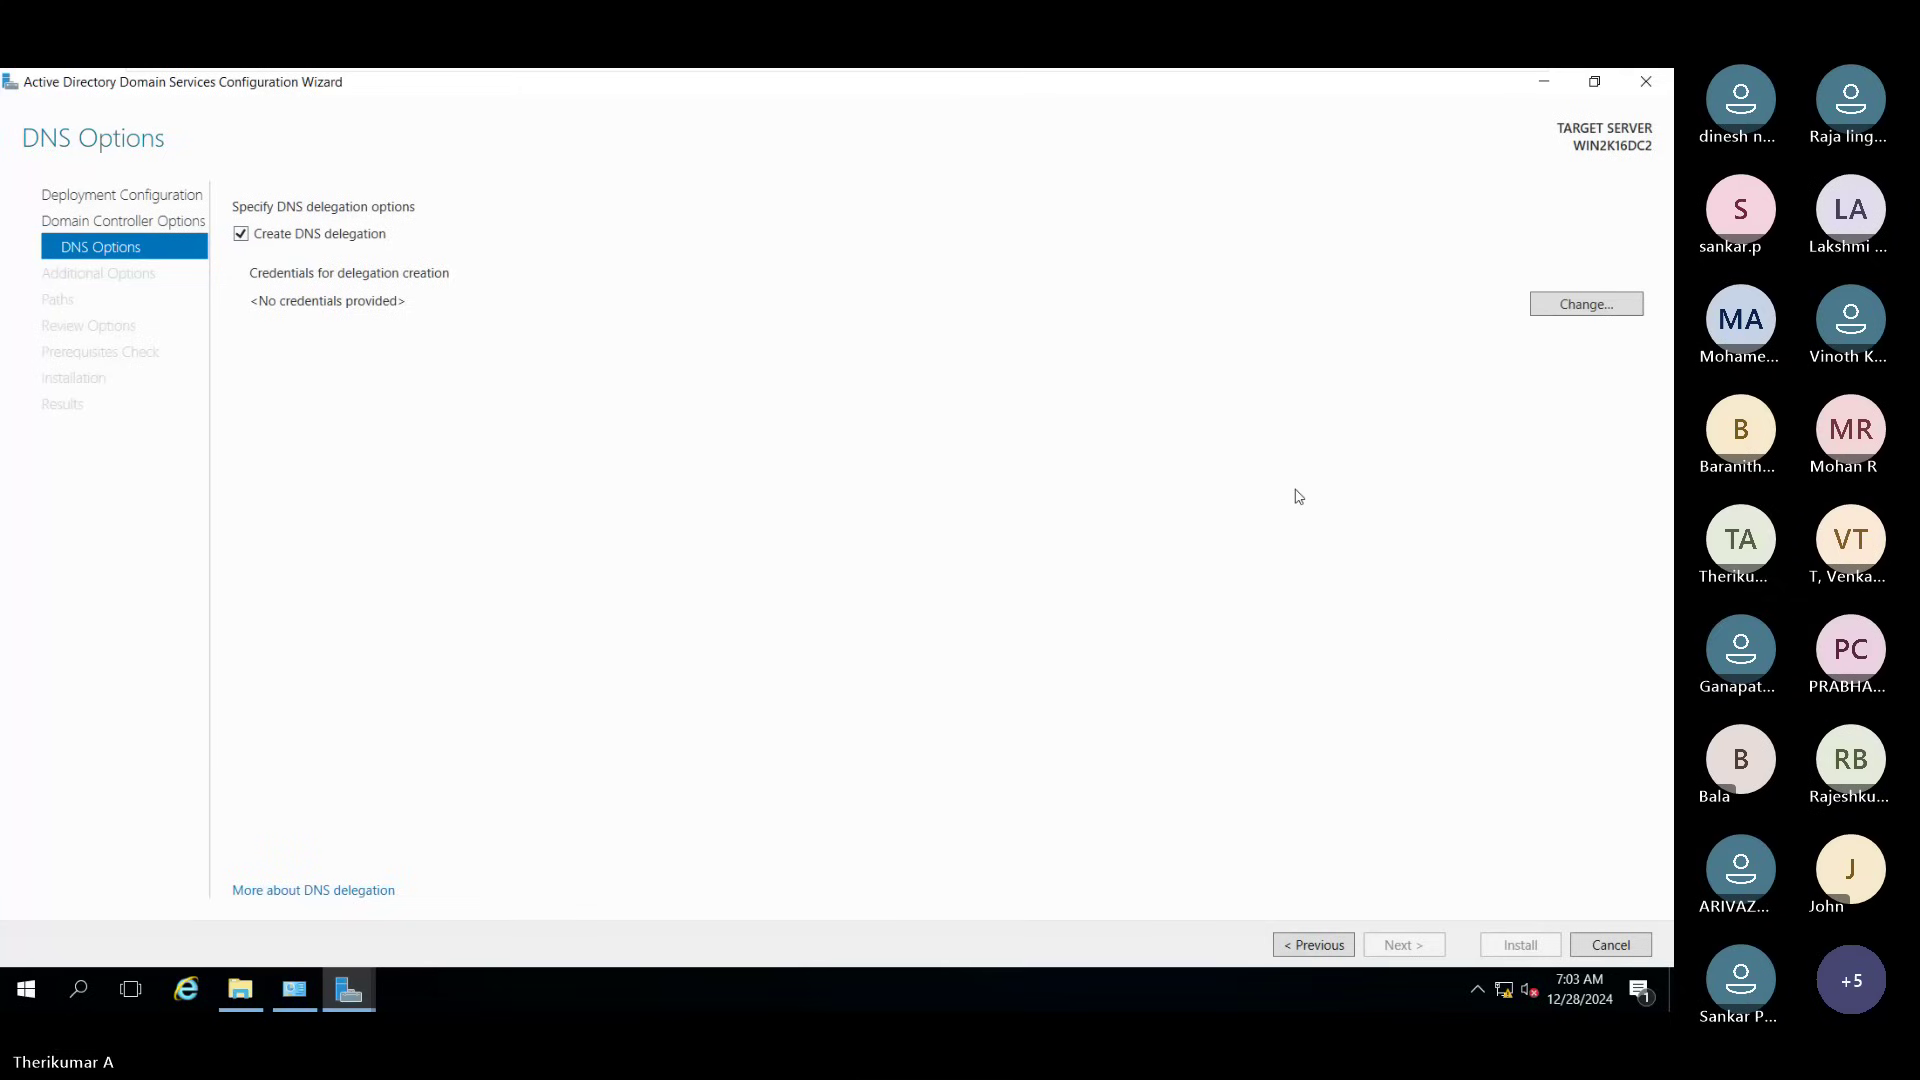
{"action": "left_click", "coordinate": [276, 234]}
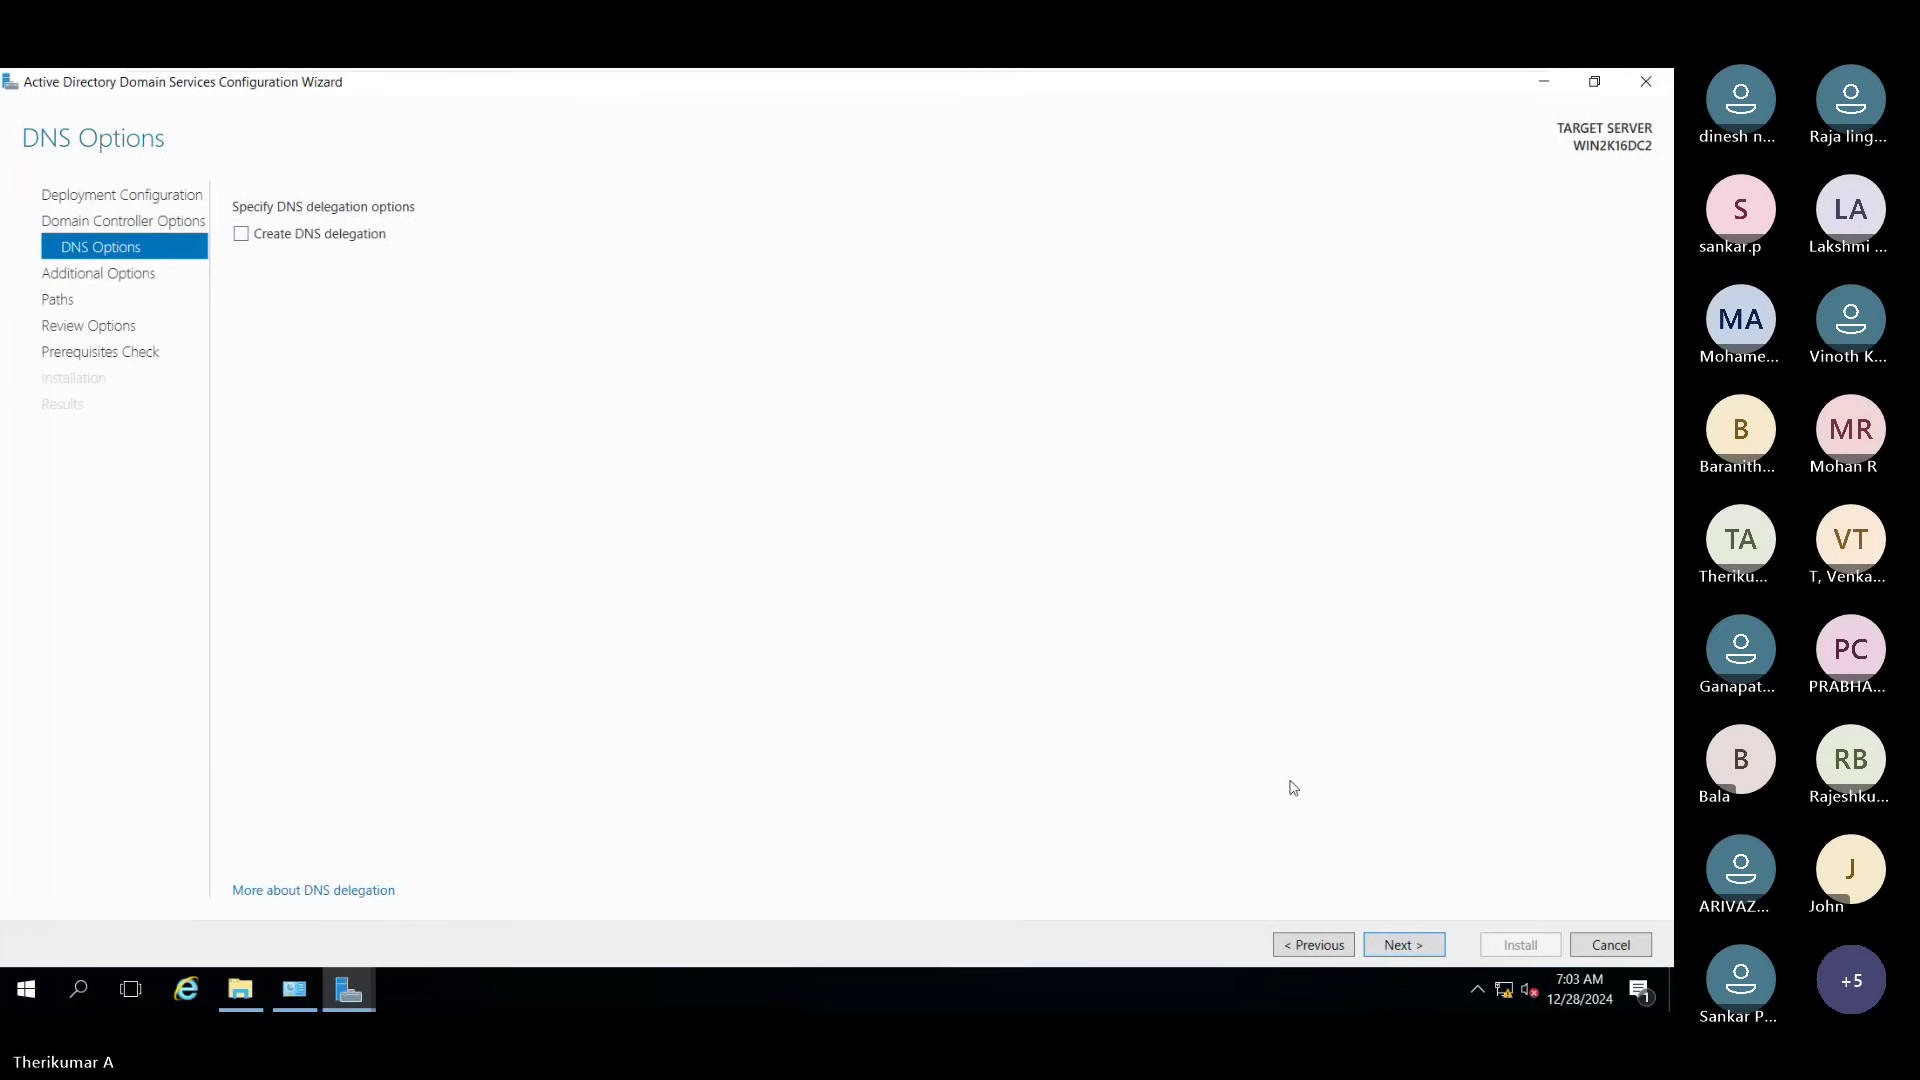
{"action": "left_click", "coordinate": [1405, 953]}
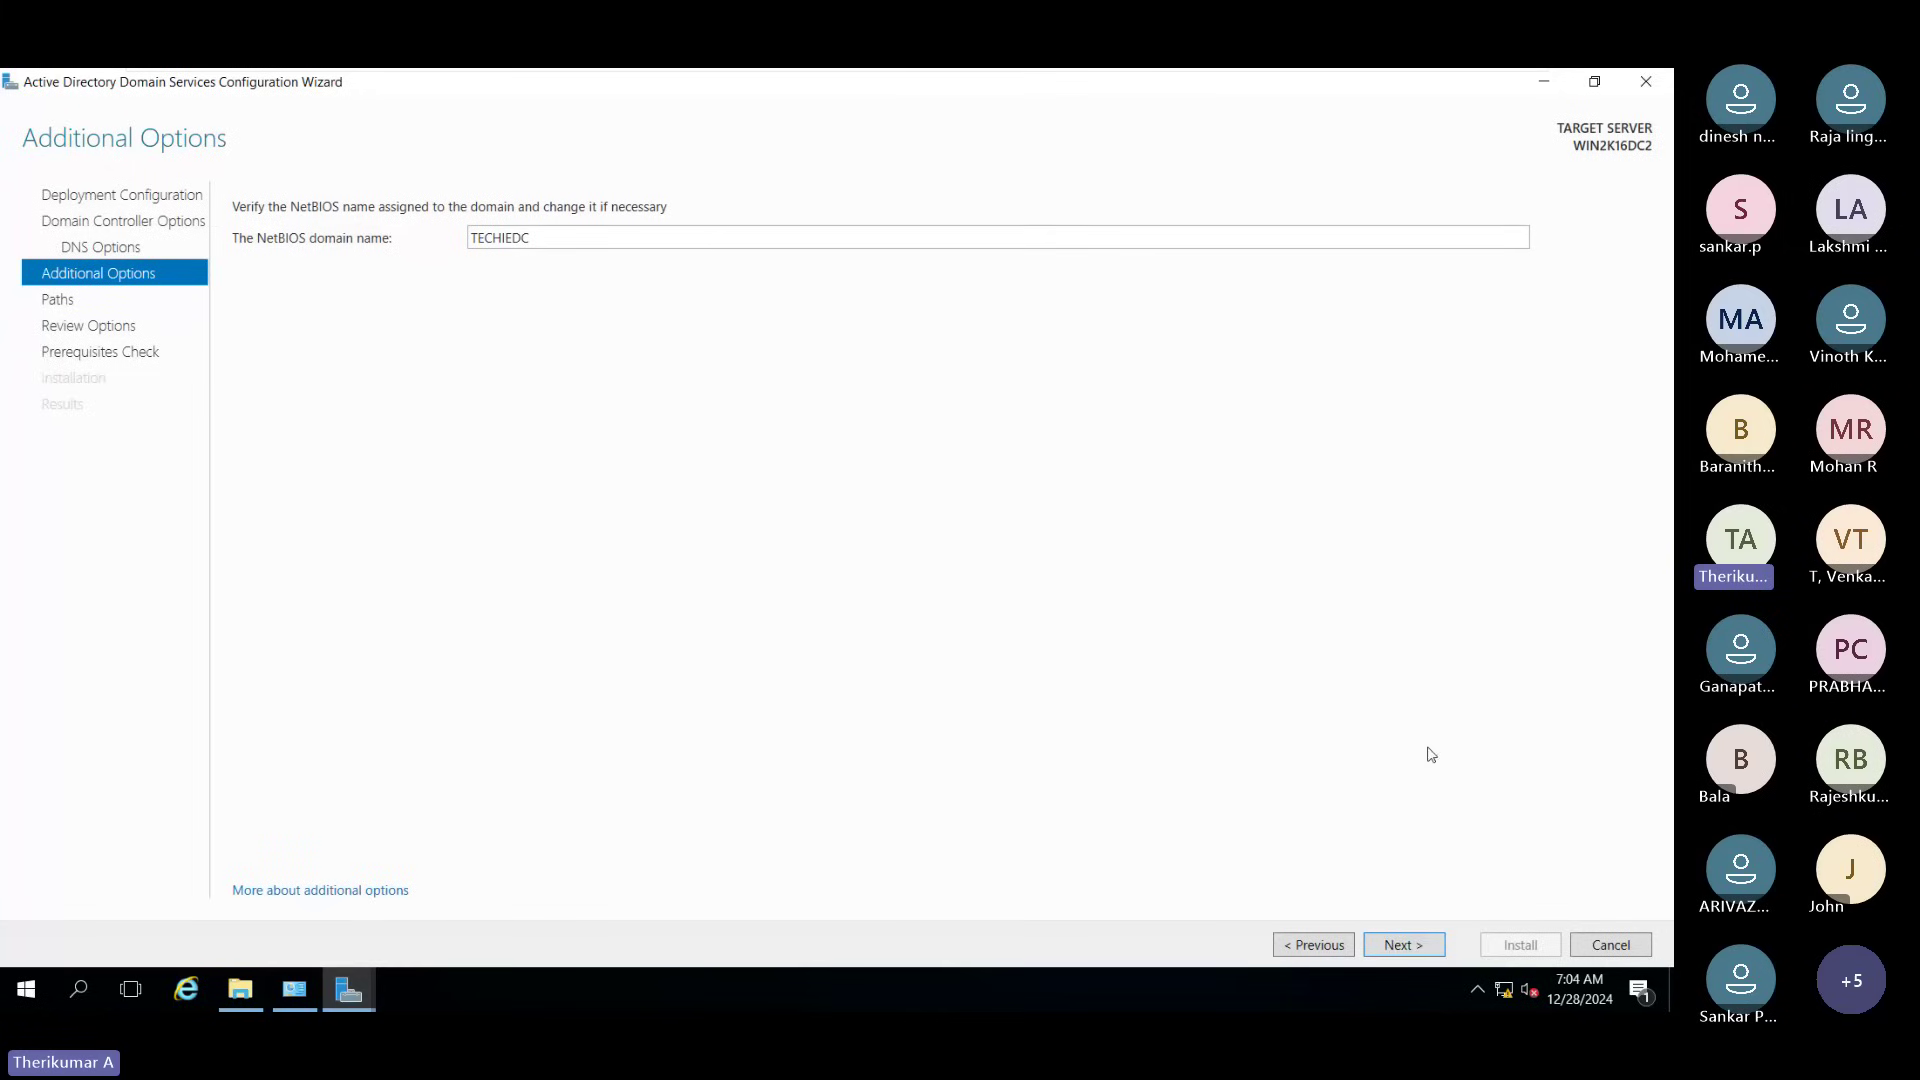
{"action": "left_click", "coordinate": [1405, 942]}
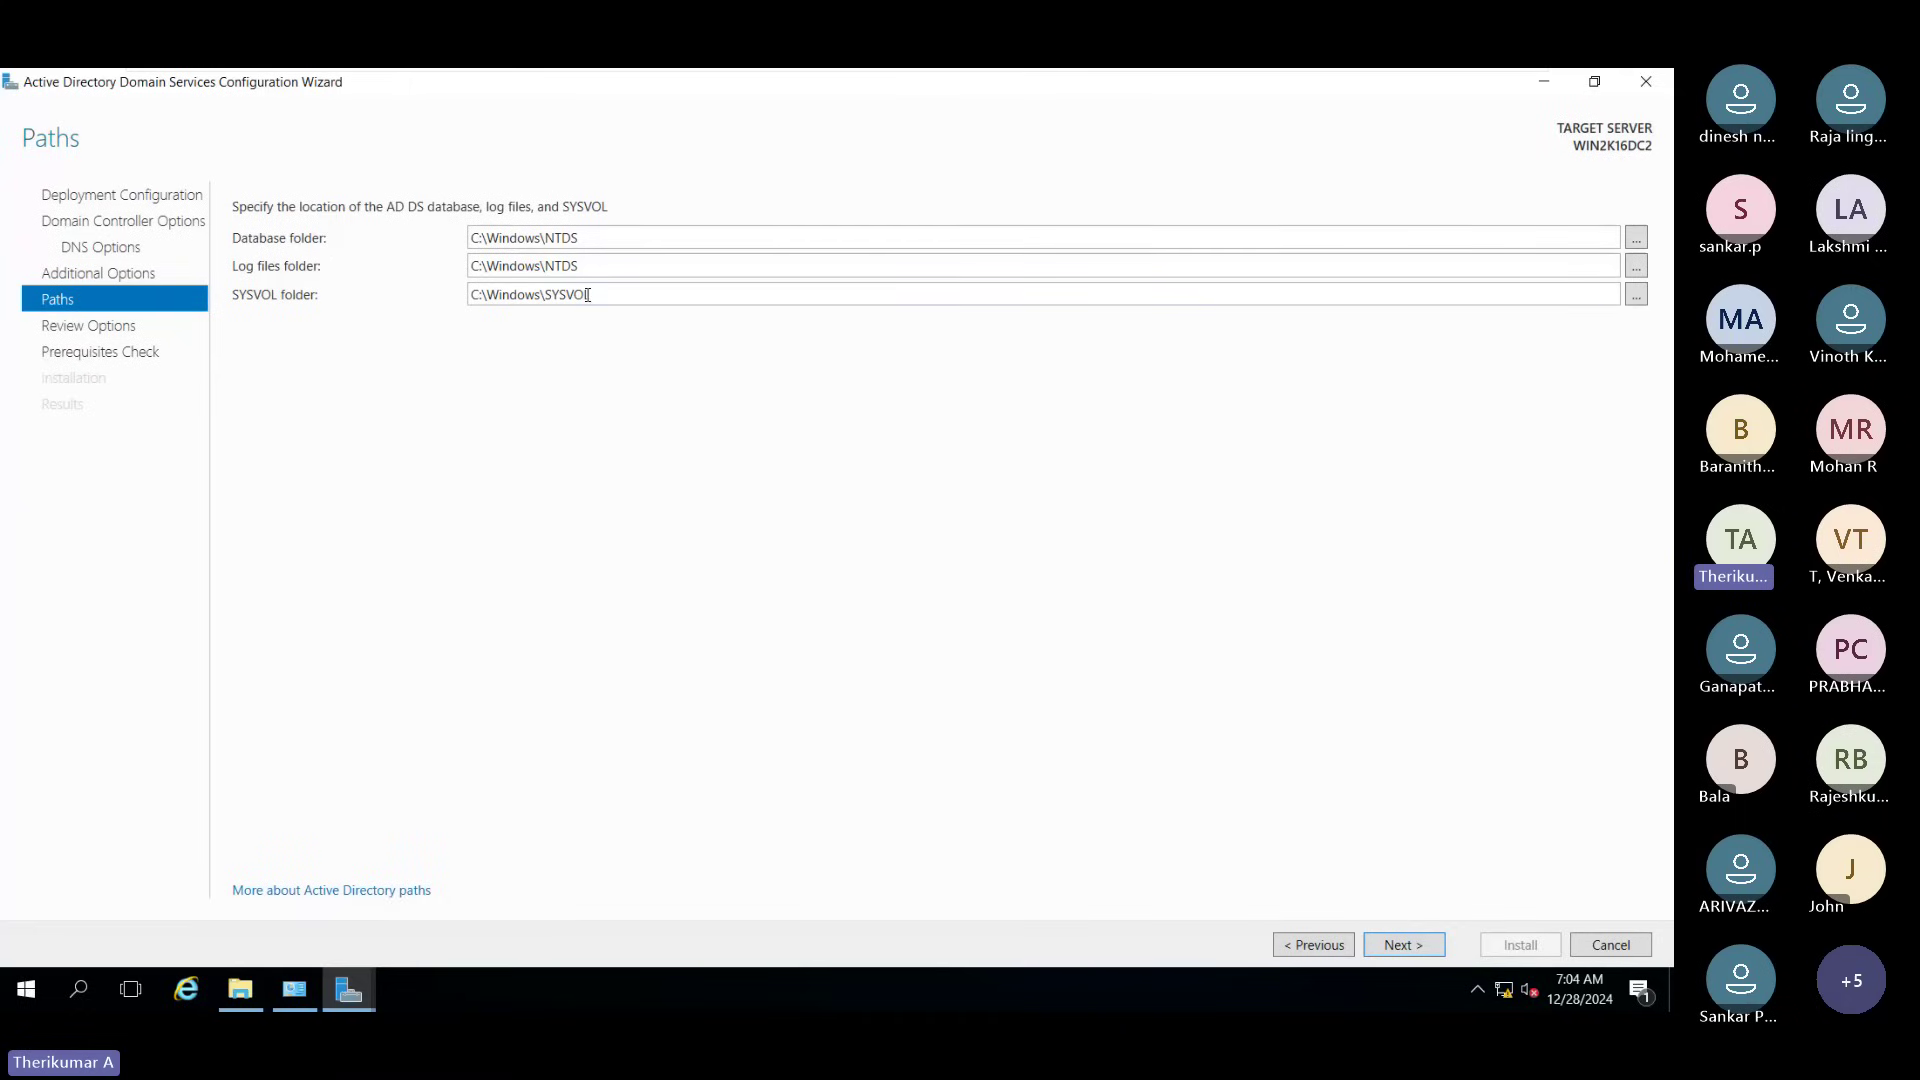
{"action": "left_click", "coordinate": [1401, 945]}
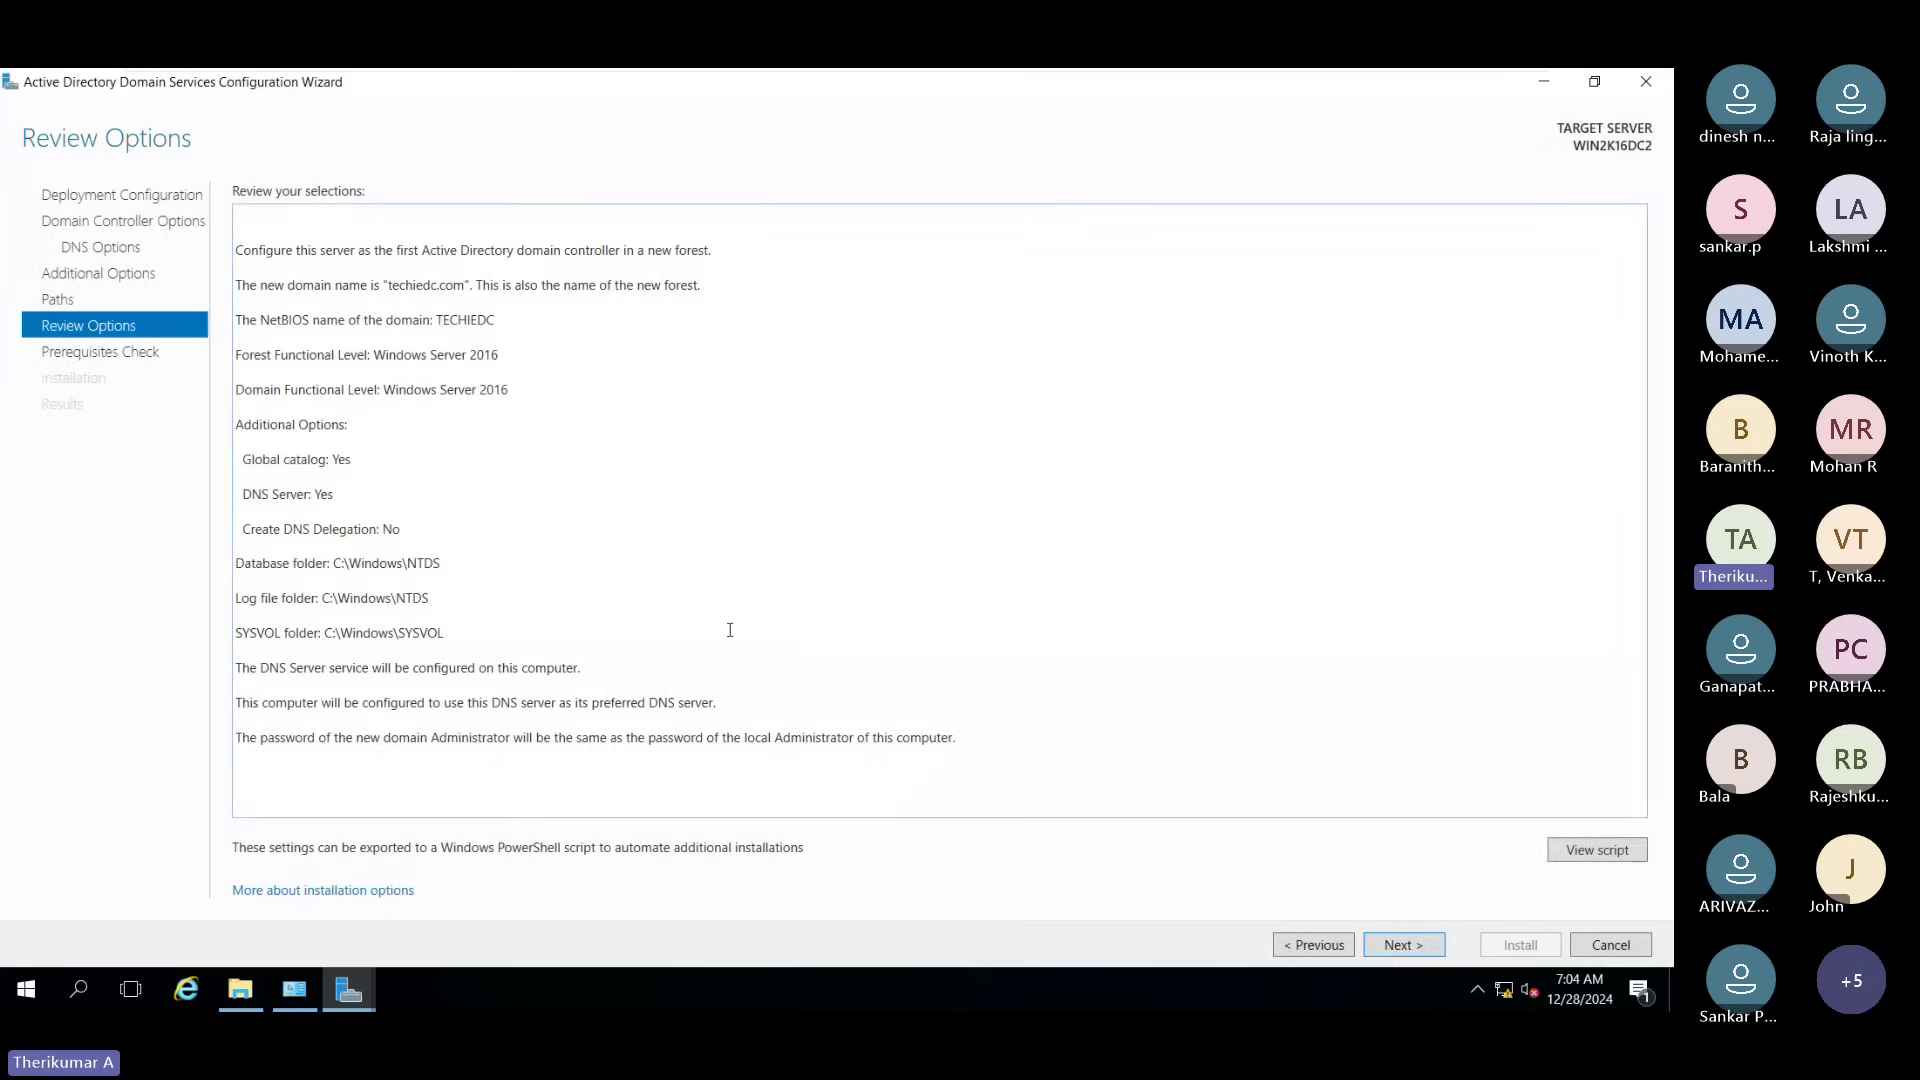
Step: Review the techiedc.com forest summary, pass the prerequisites check, and start the installation
{"action": "key", "text": "ctrl+a"}
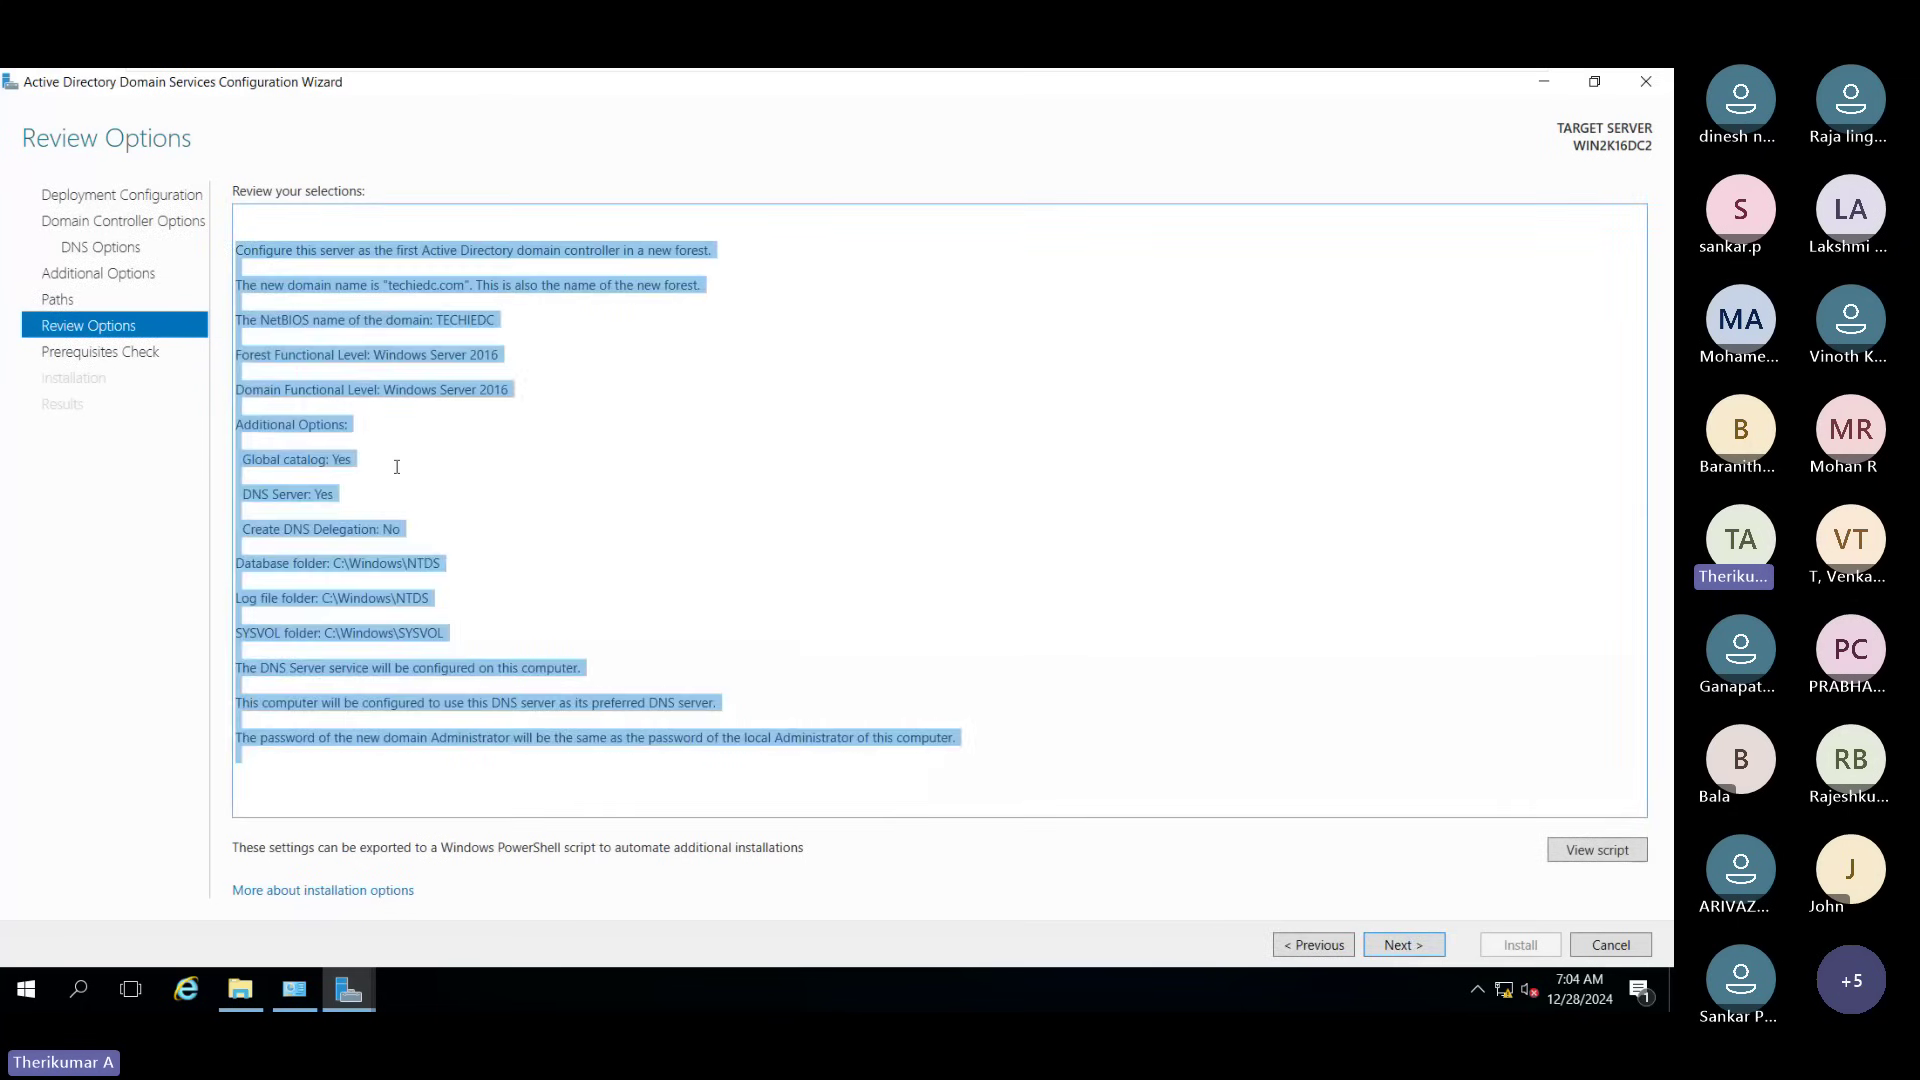
{"action": "left_click", "coordinate": [436, 531]}
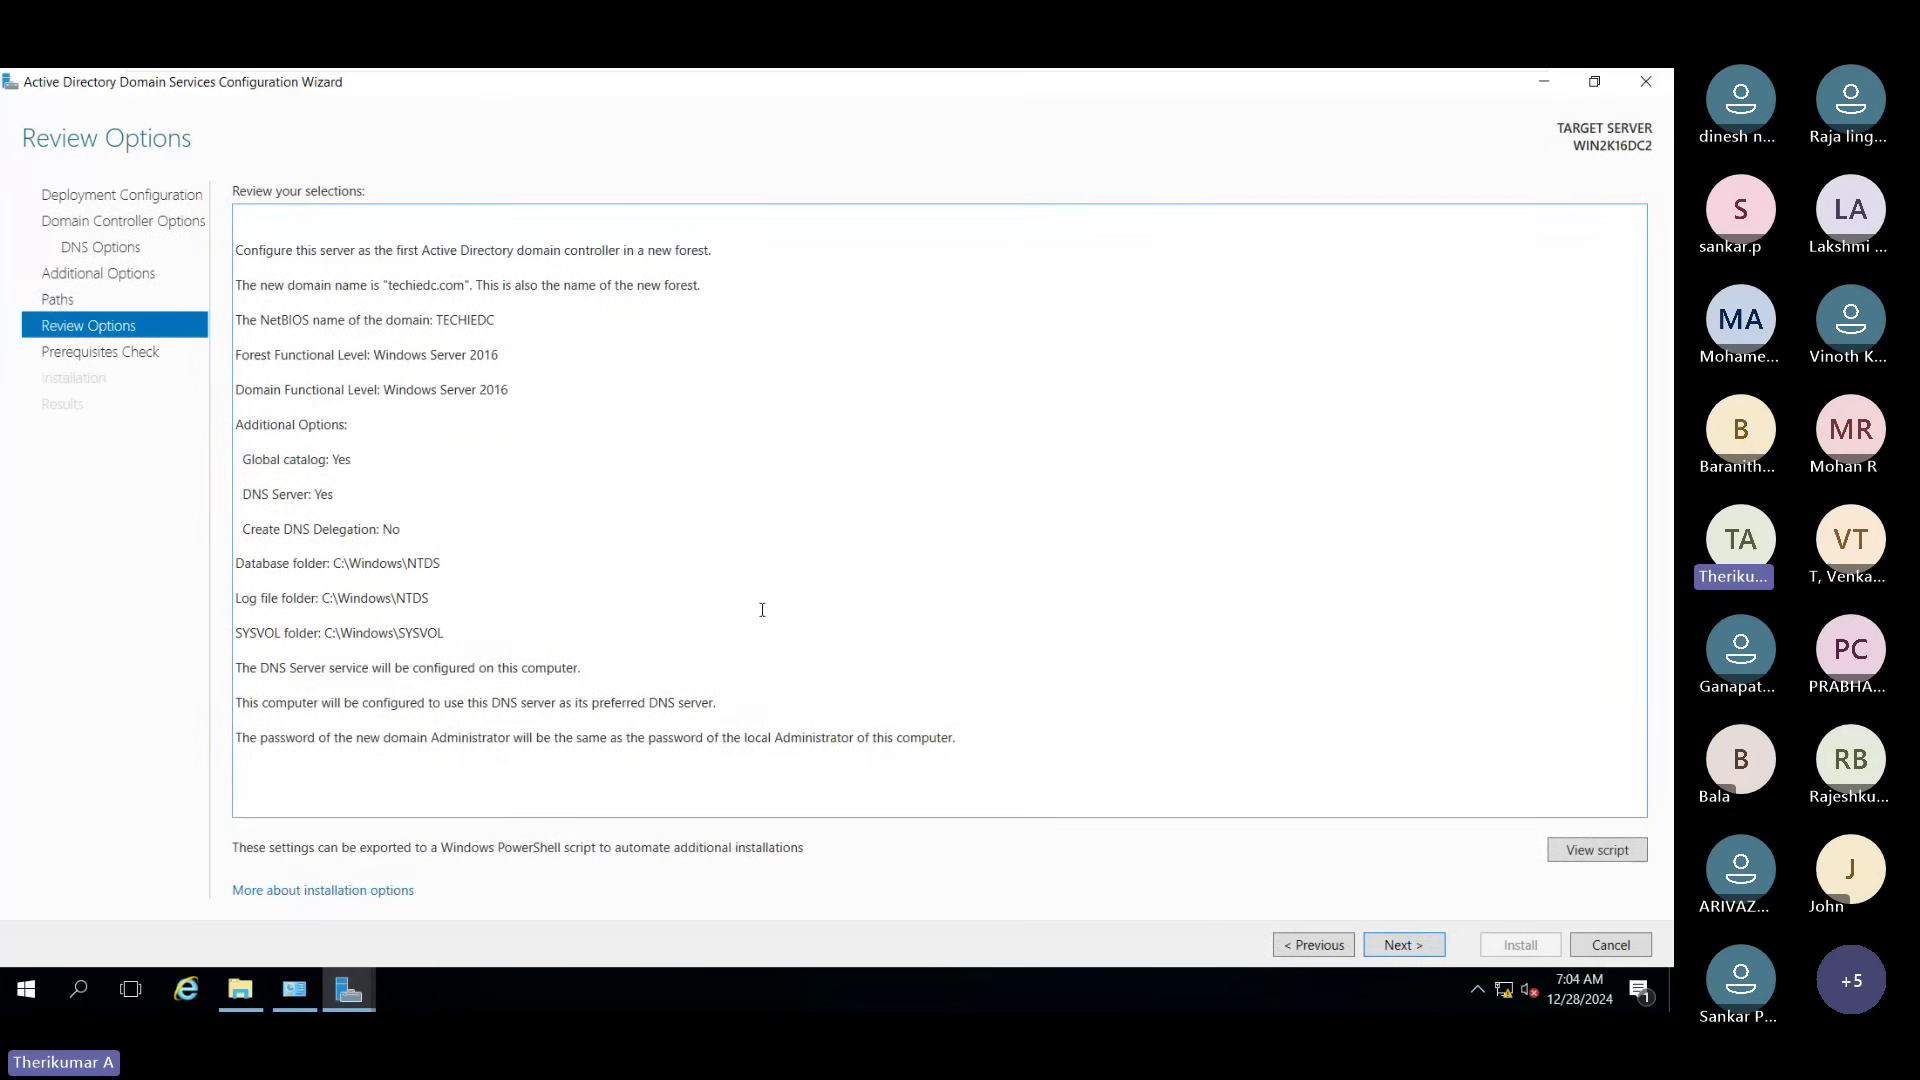
{"action": "left_click", "coordinate": [1405, 945]}
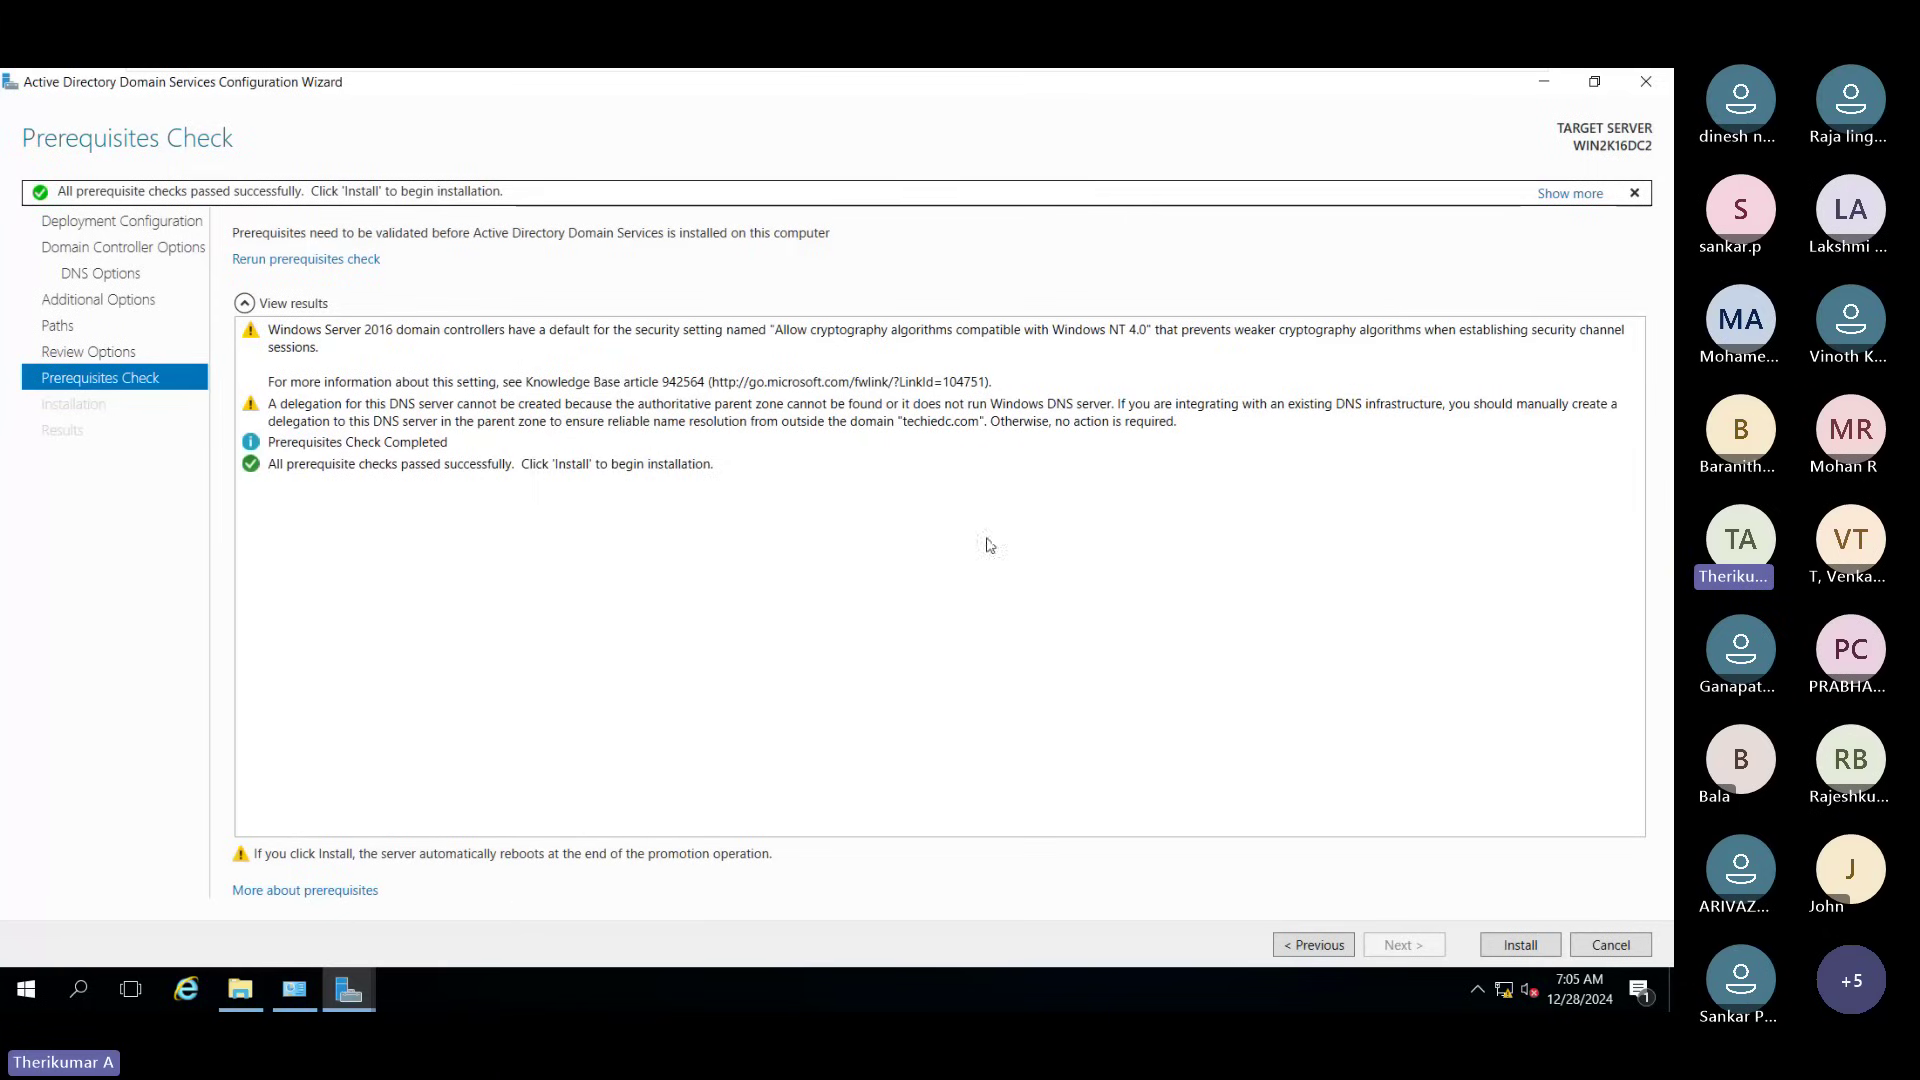
{"action": "left_click", "coordinate": [1505, 945]}
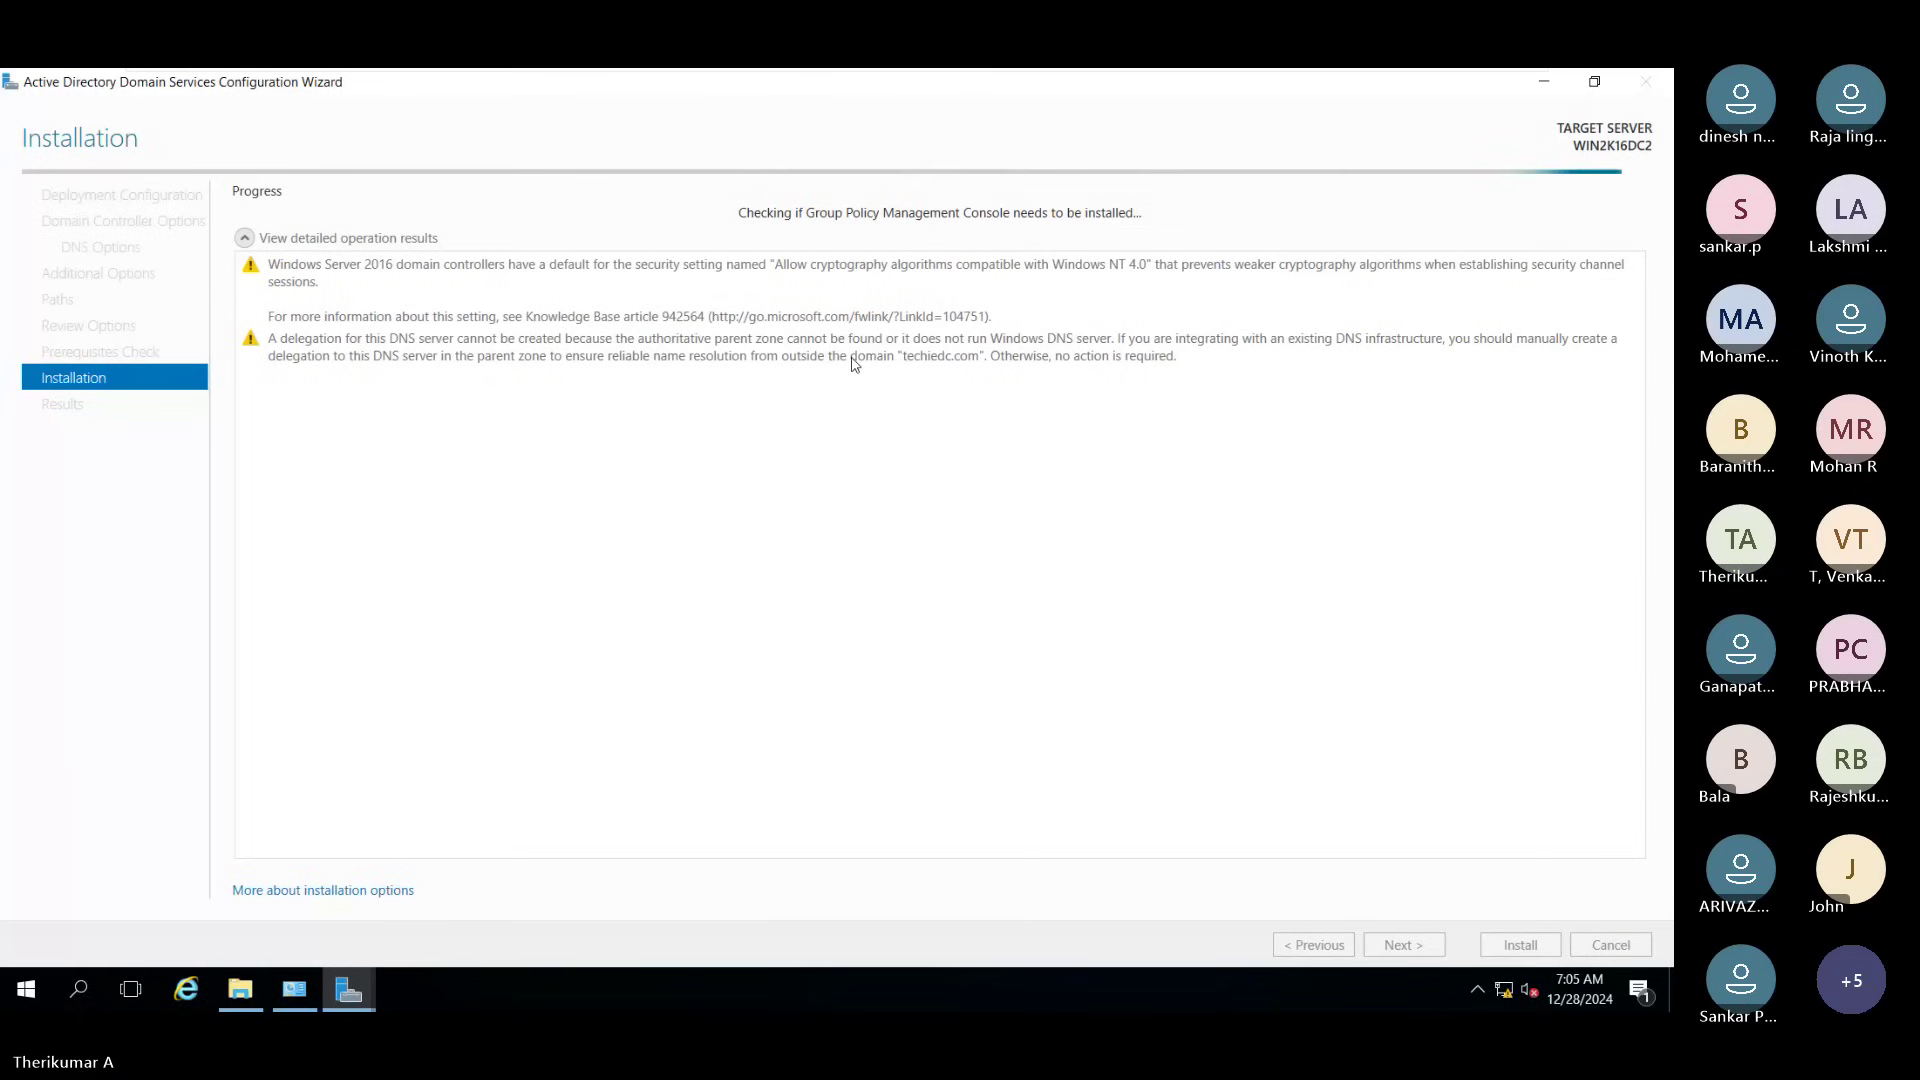
Step: Bring the AD DS Configuration Wizard back to front while the domain controller installs
{"action": "mouse_move", "coordinate": [373, 988]}
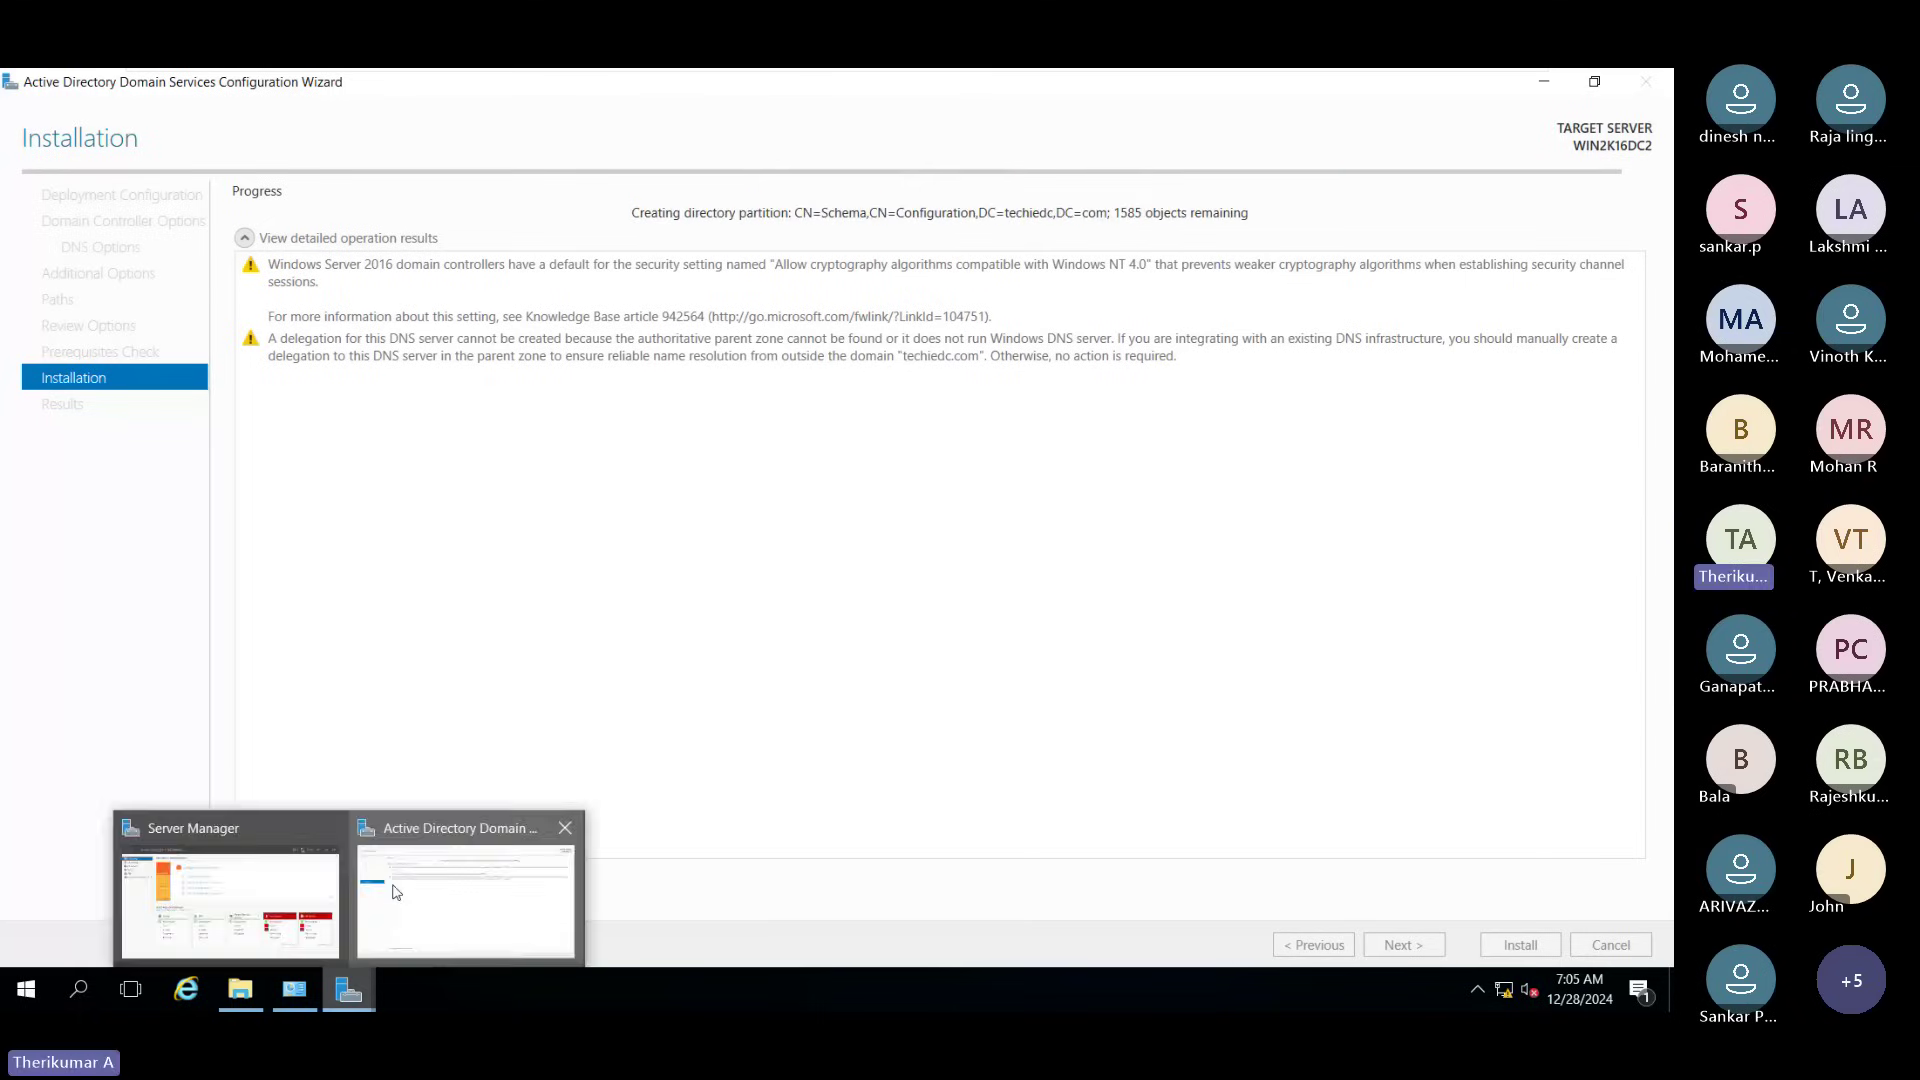
{"action": "left_click", "coordinate": [229, 895]}
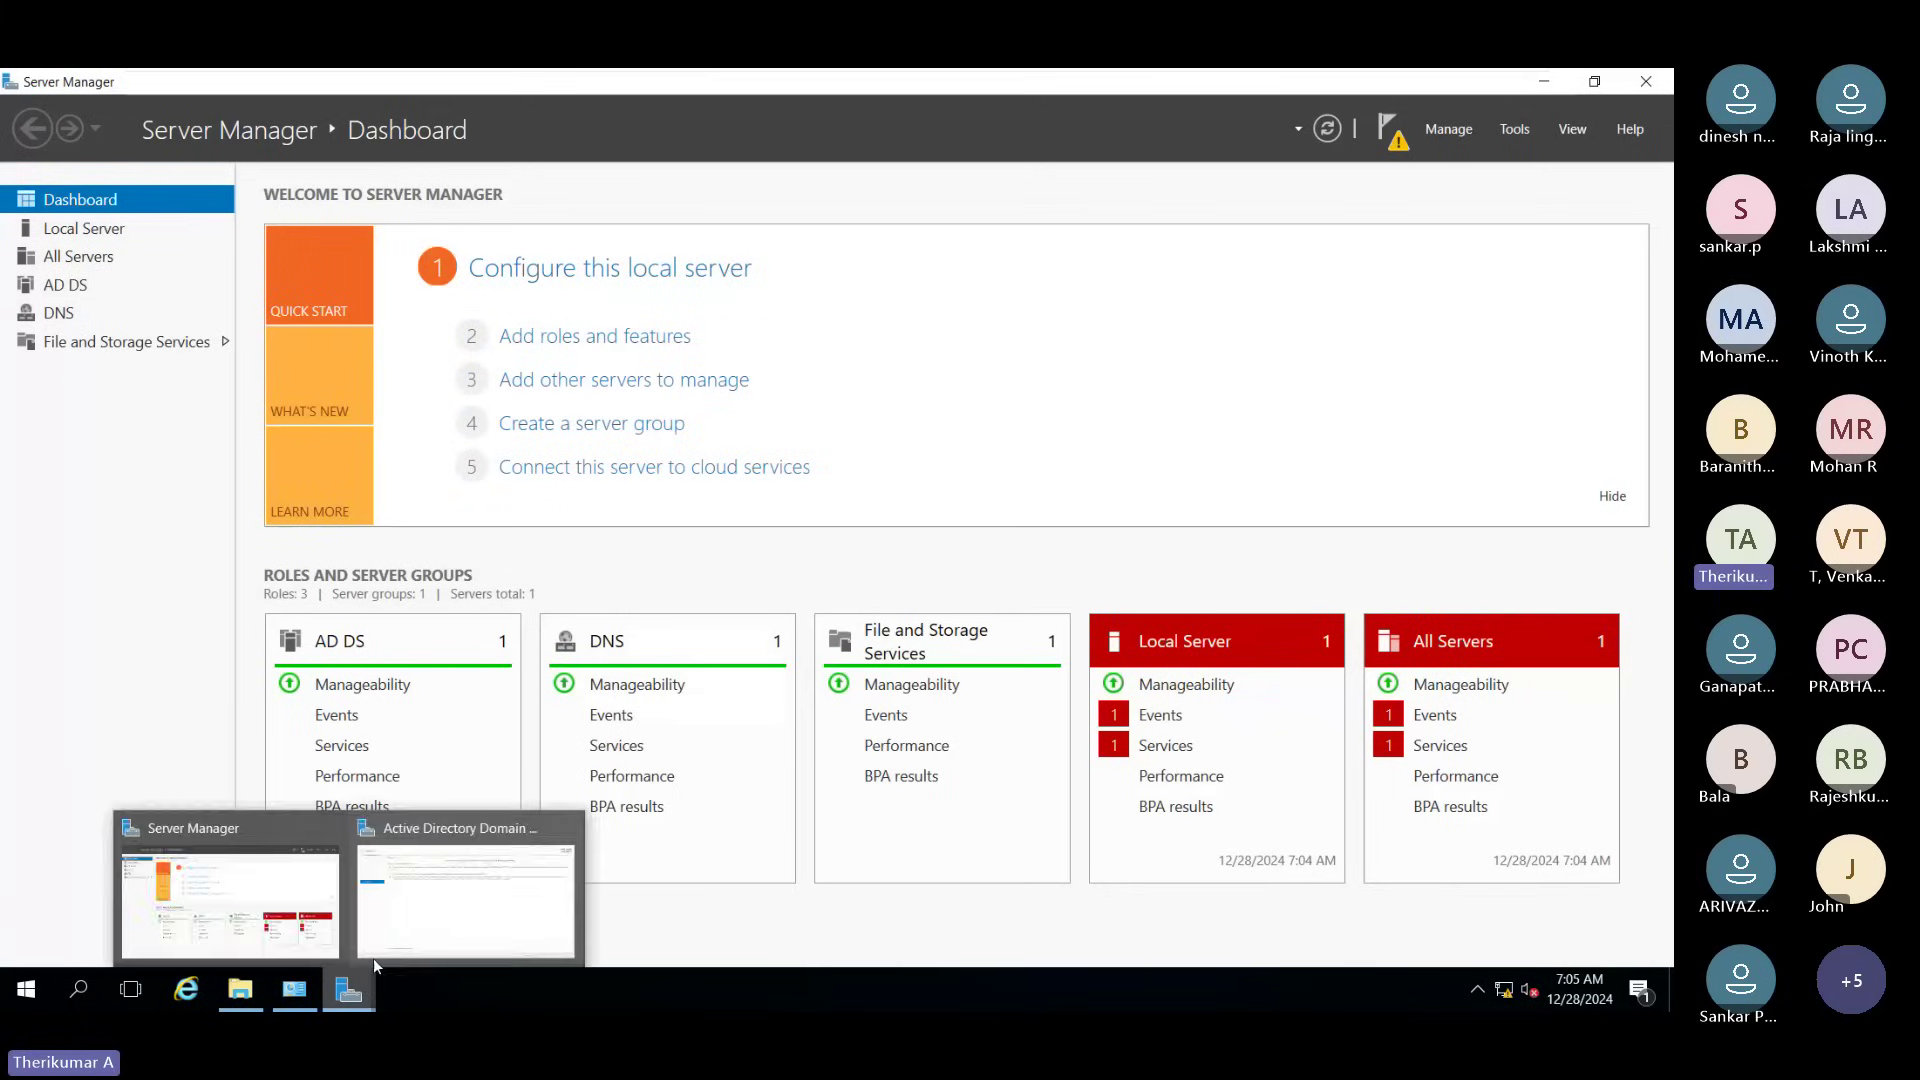
{"action": "left_click", "coordinate": [374, 958]}
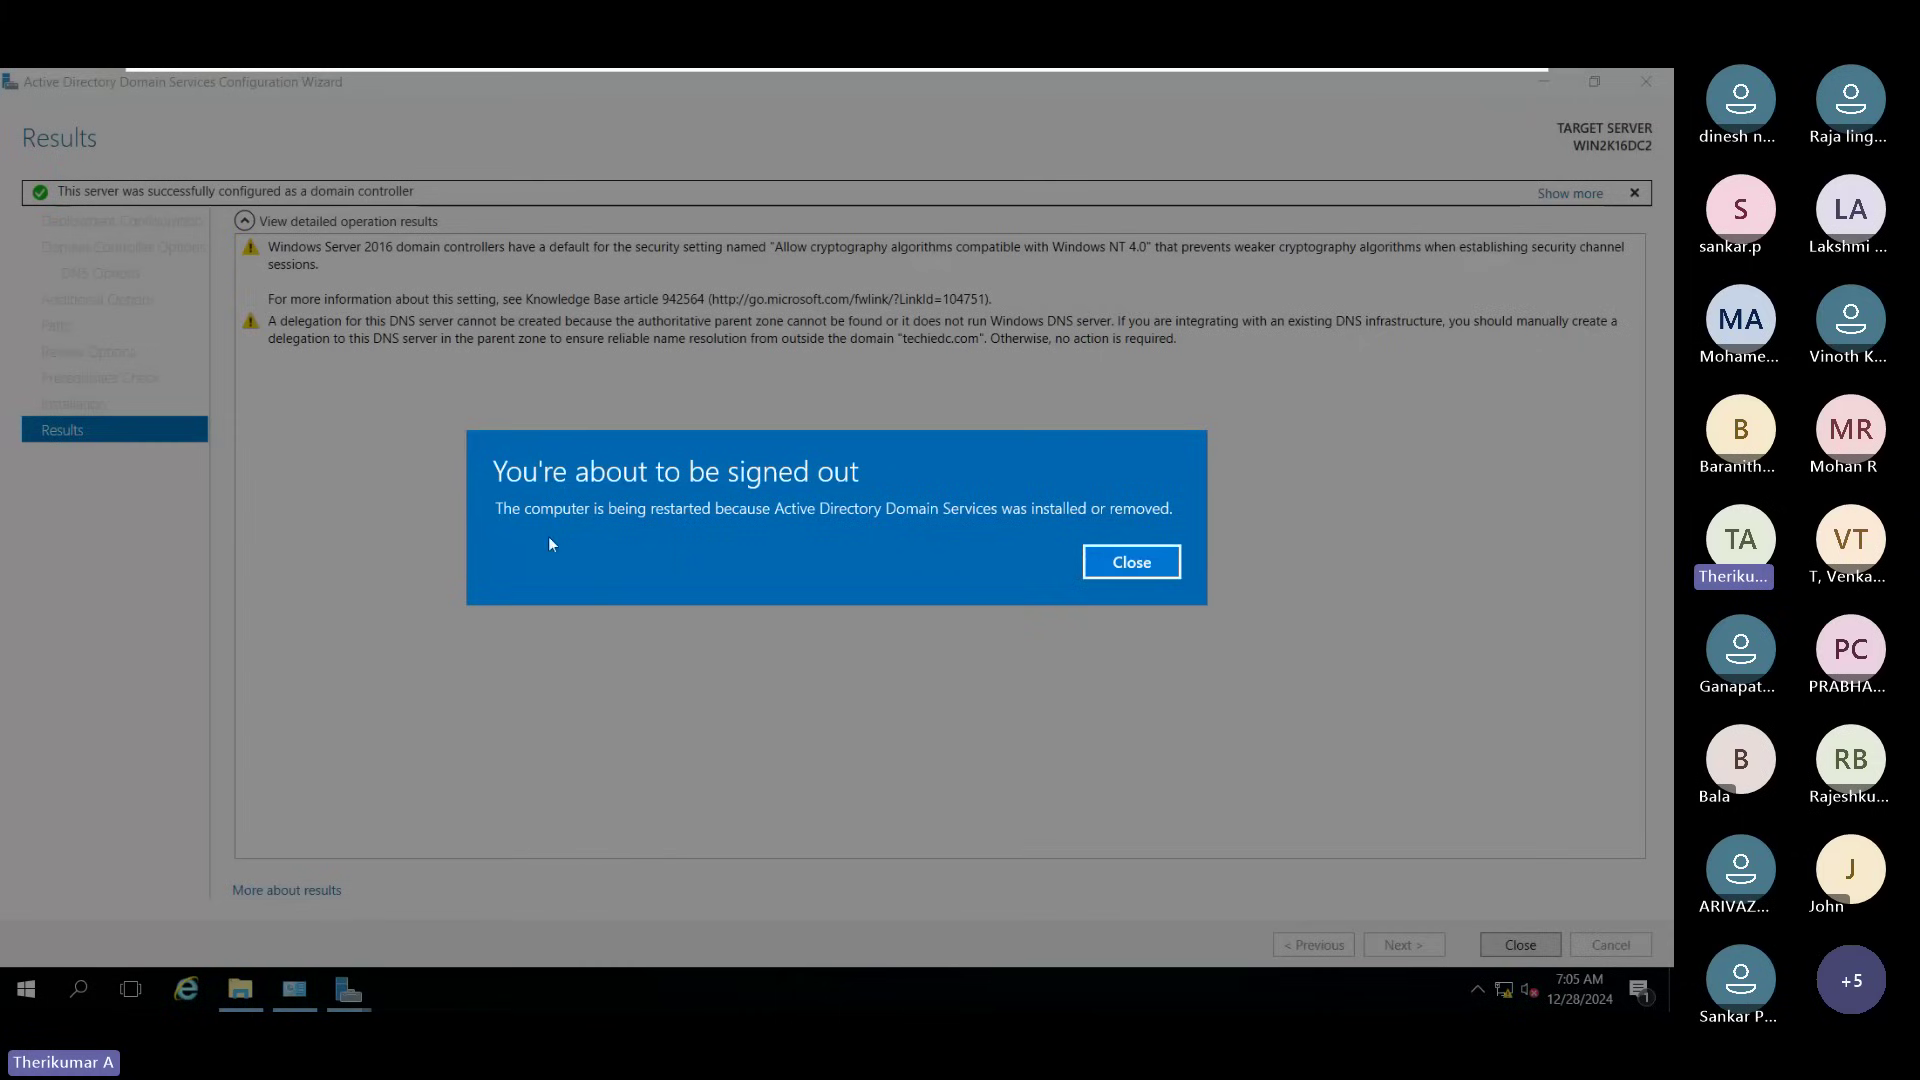
Step: Dismiss the sign-out notice, close the finished wizard and check notifications
{"action": "left_click", "coordinate": [1116, 570]}
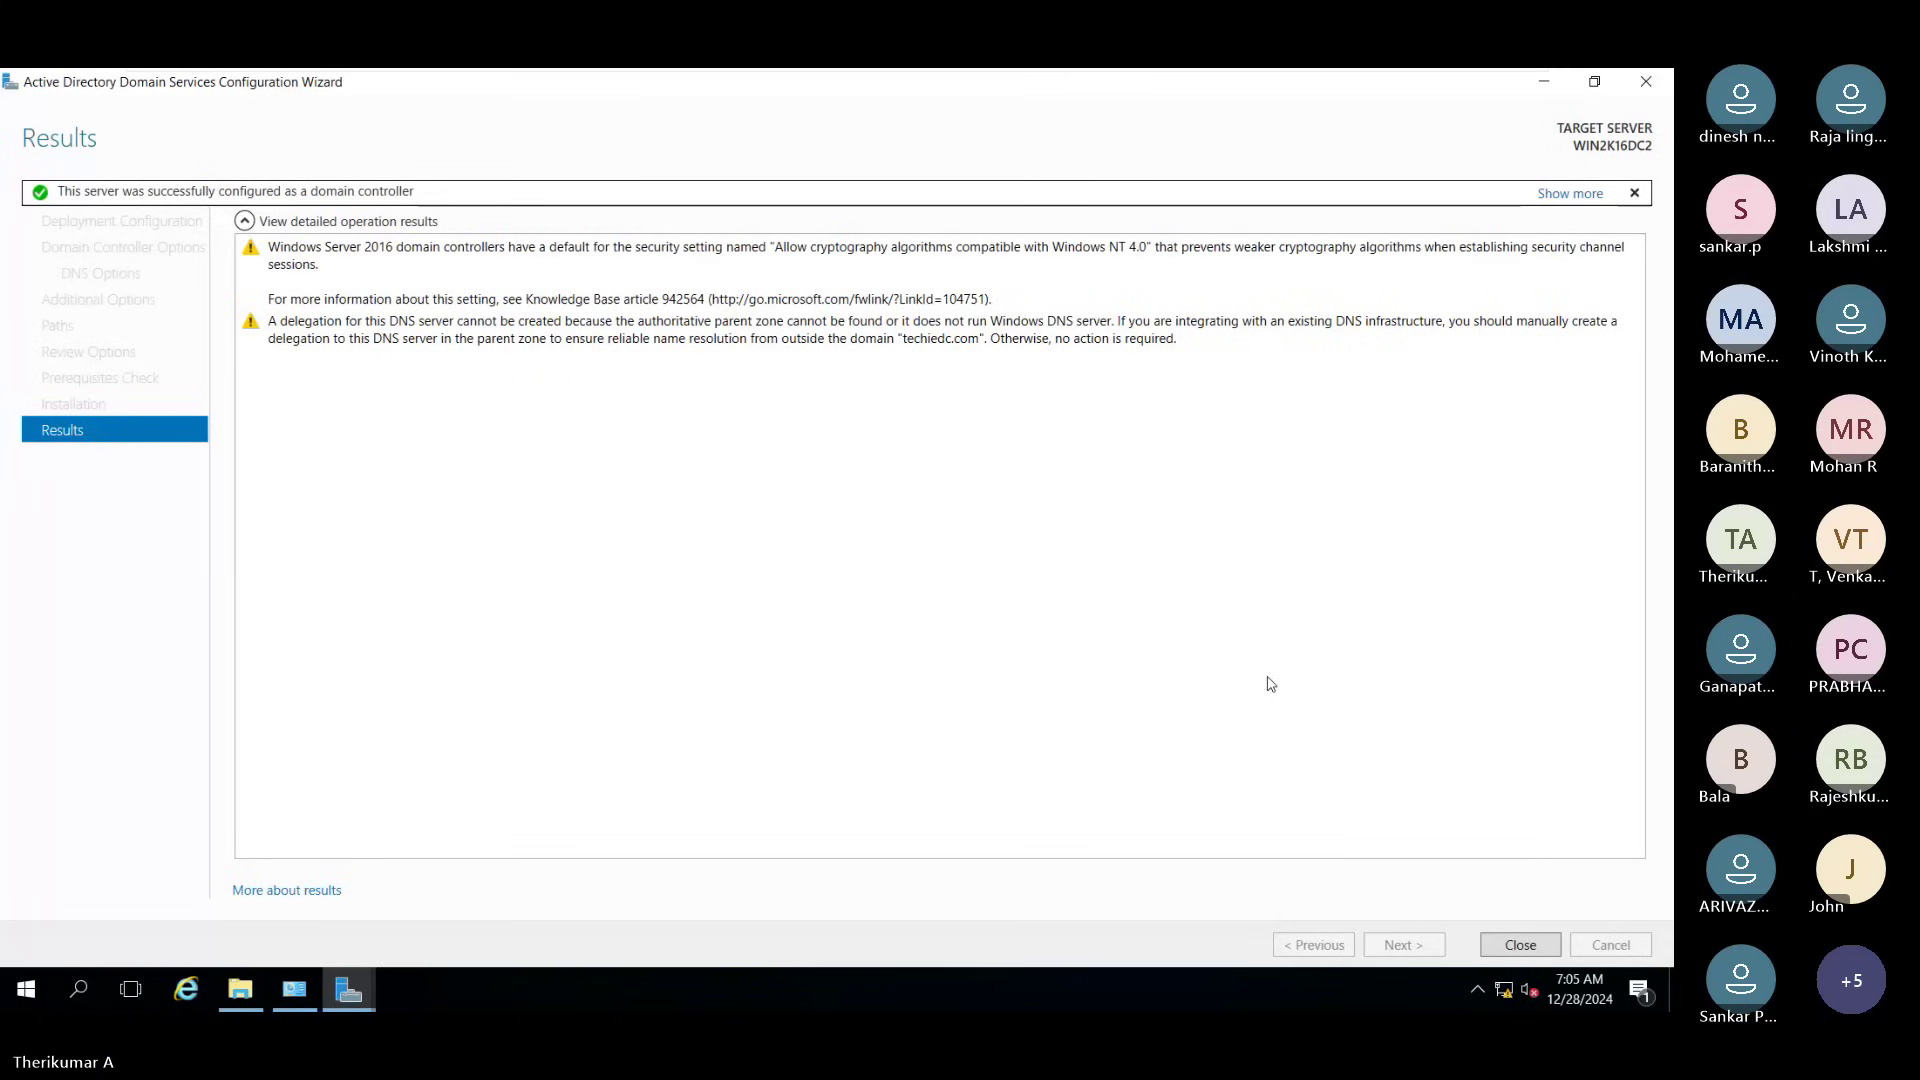
{"action": "left_click", "coordinate": [1520, 945]}
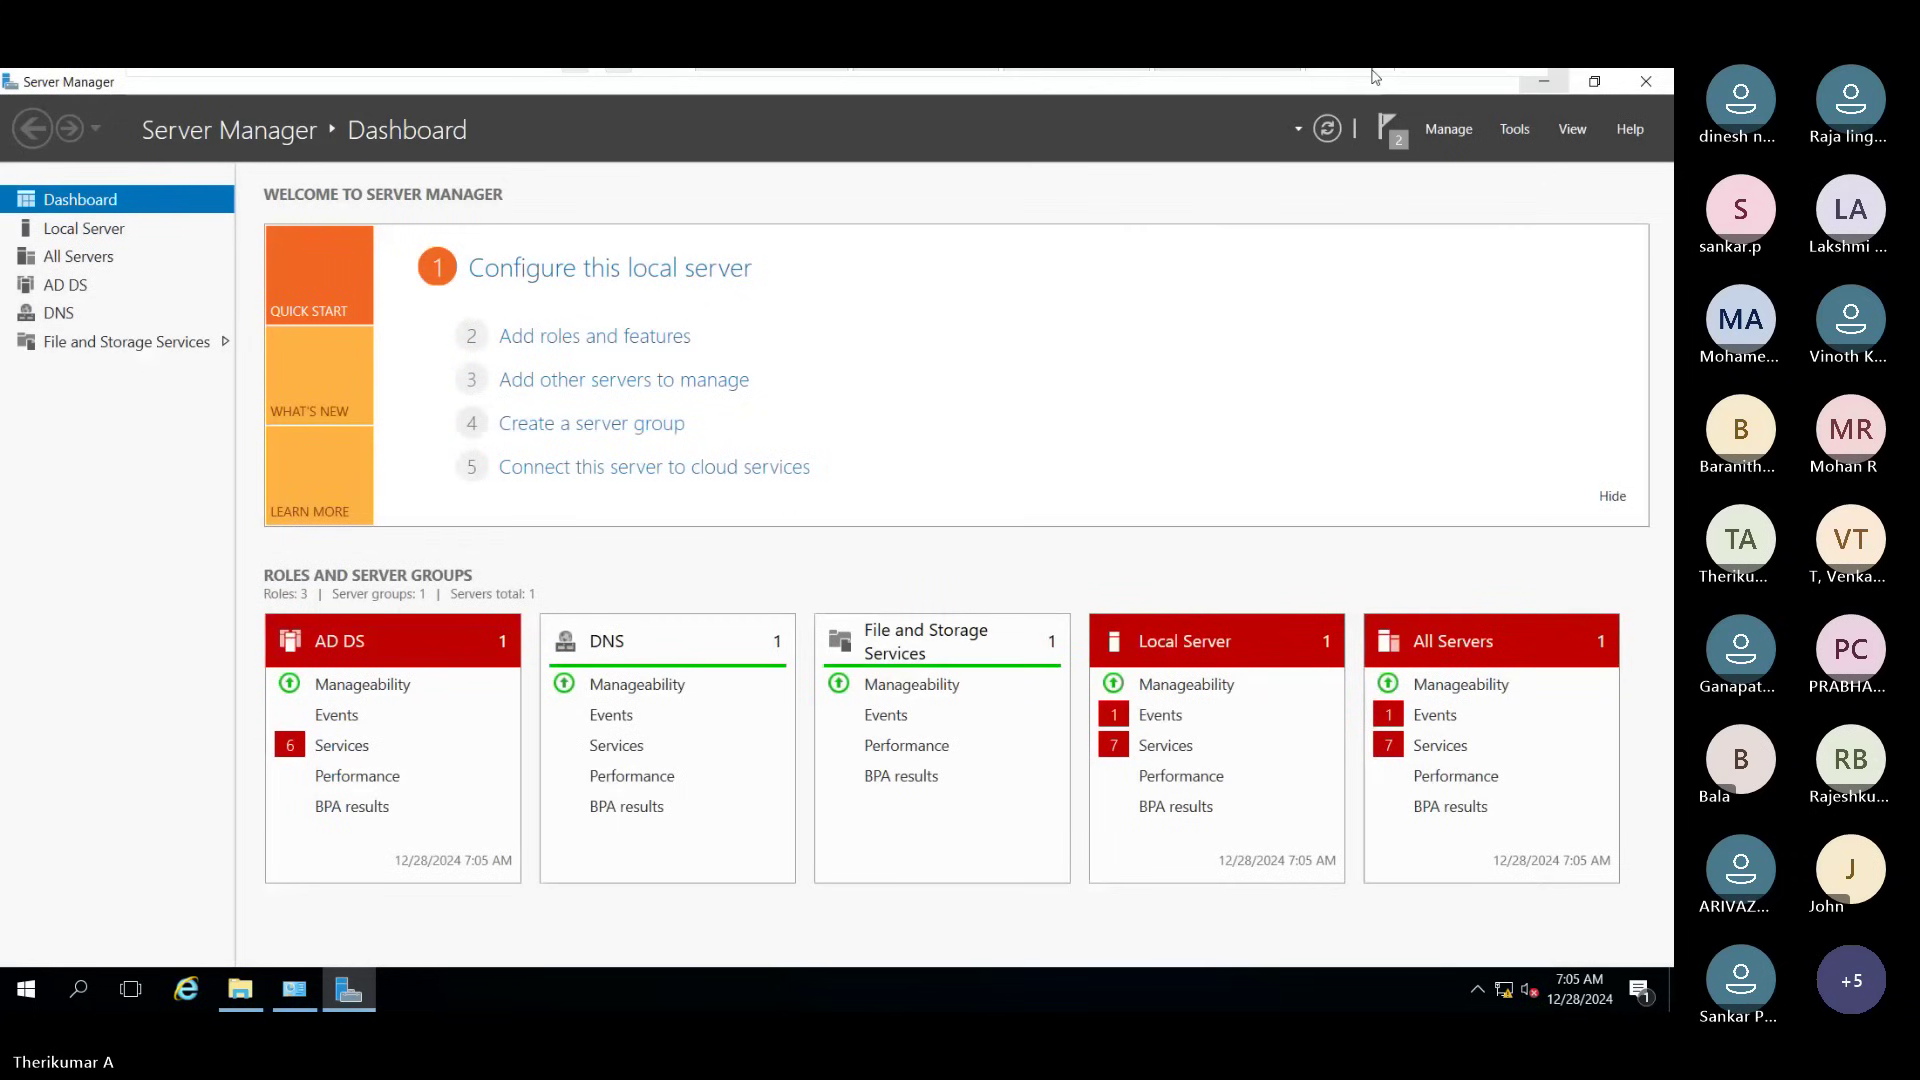
{"action": "mouse_move", "coordinate": [1435, 88]}
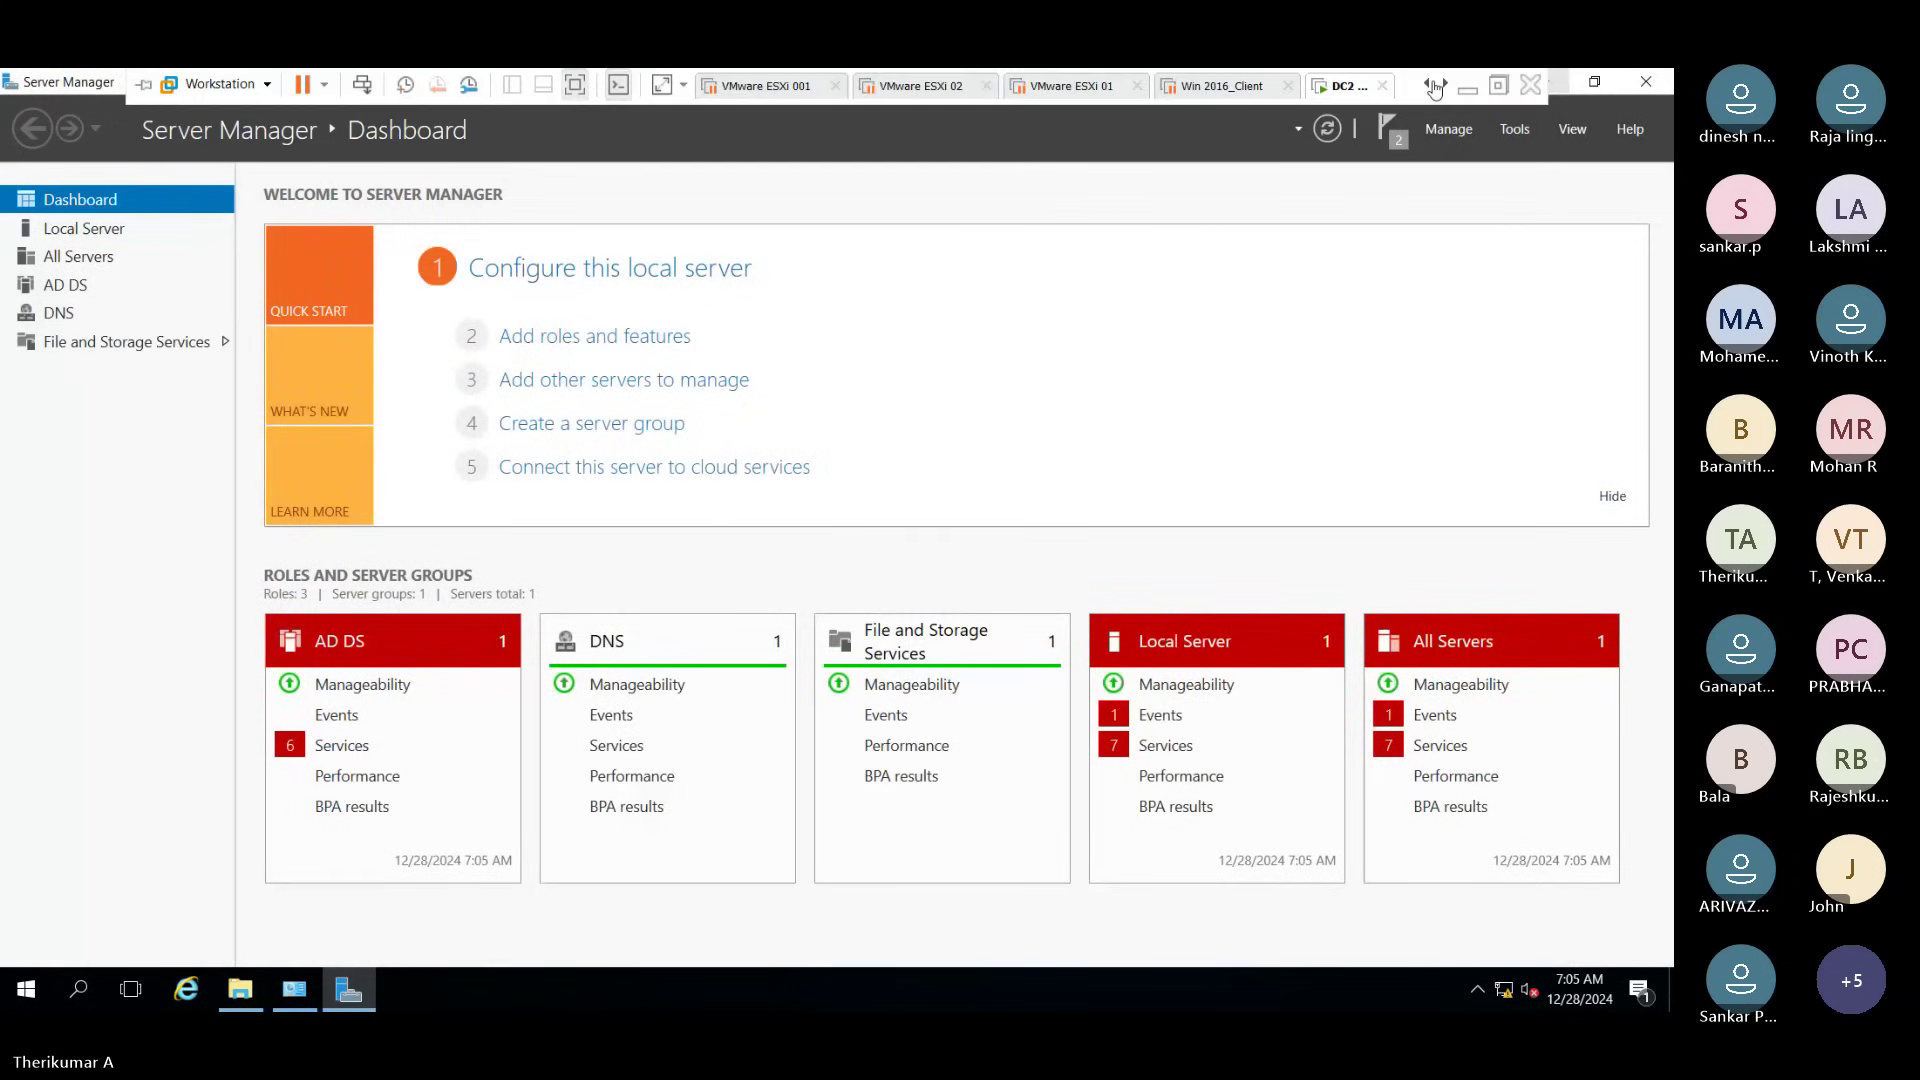
{"action": "left_click", "coordinate": [1390, 130]}
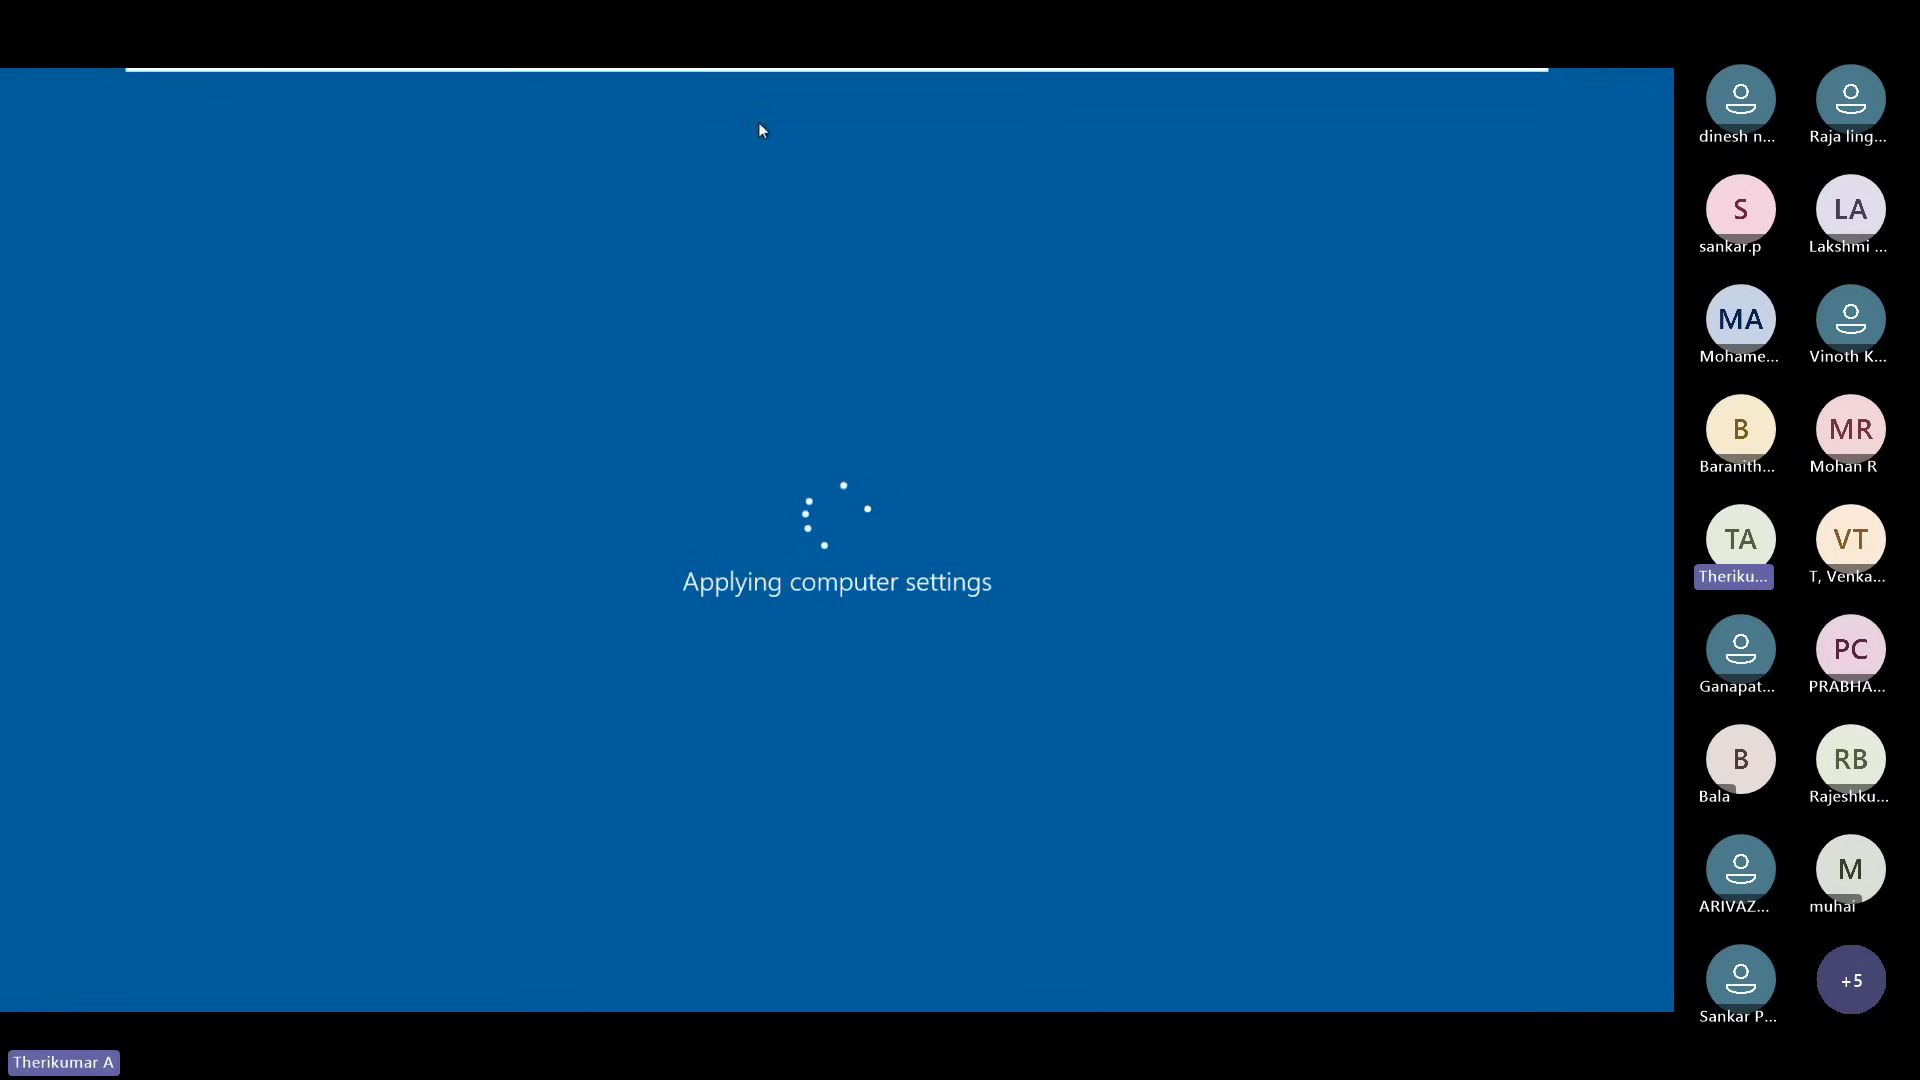
Step: Exit VMware full-screen mode while the rebooted server applies computer settings
{"action": "left_click", "coordinate": [1497, 85]}
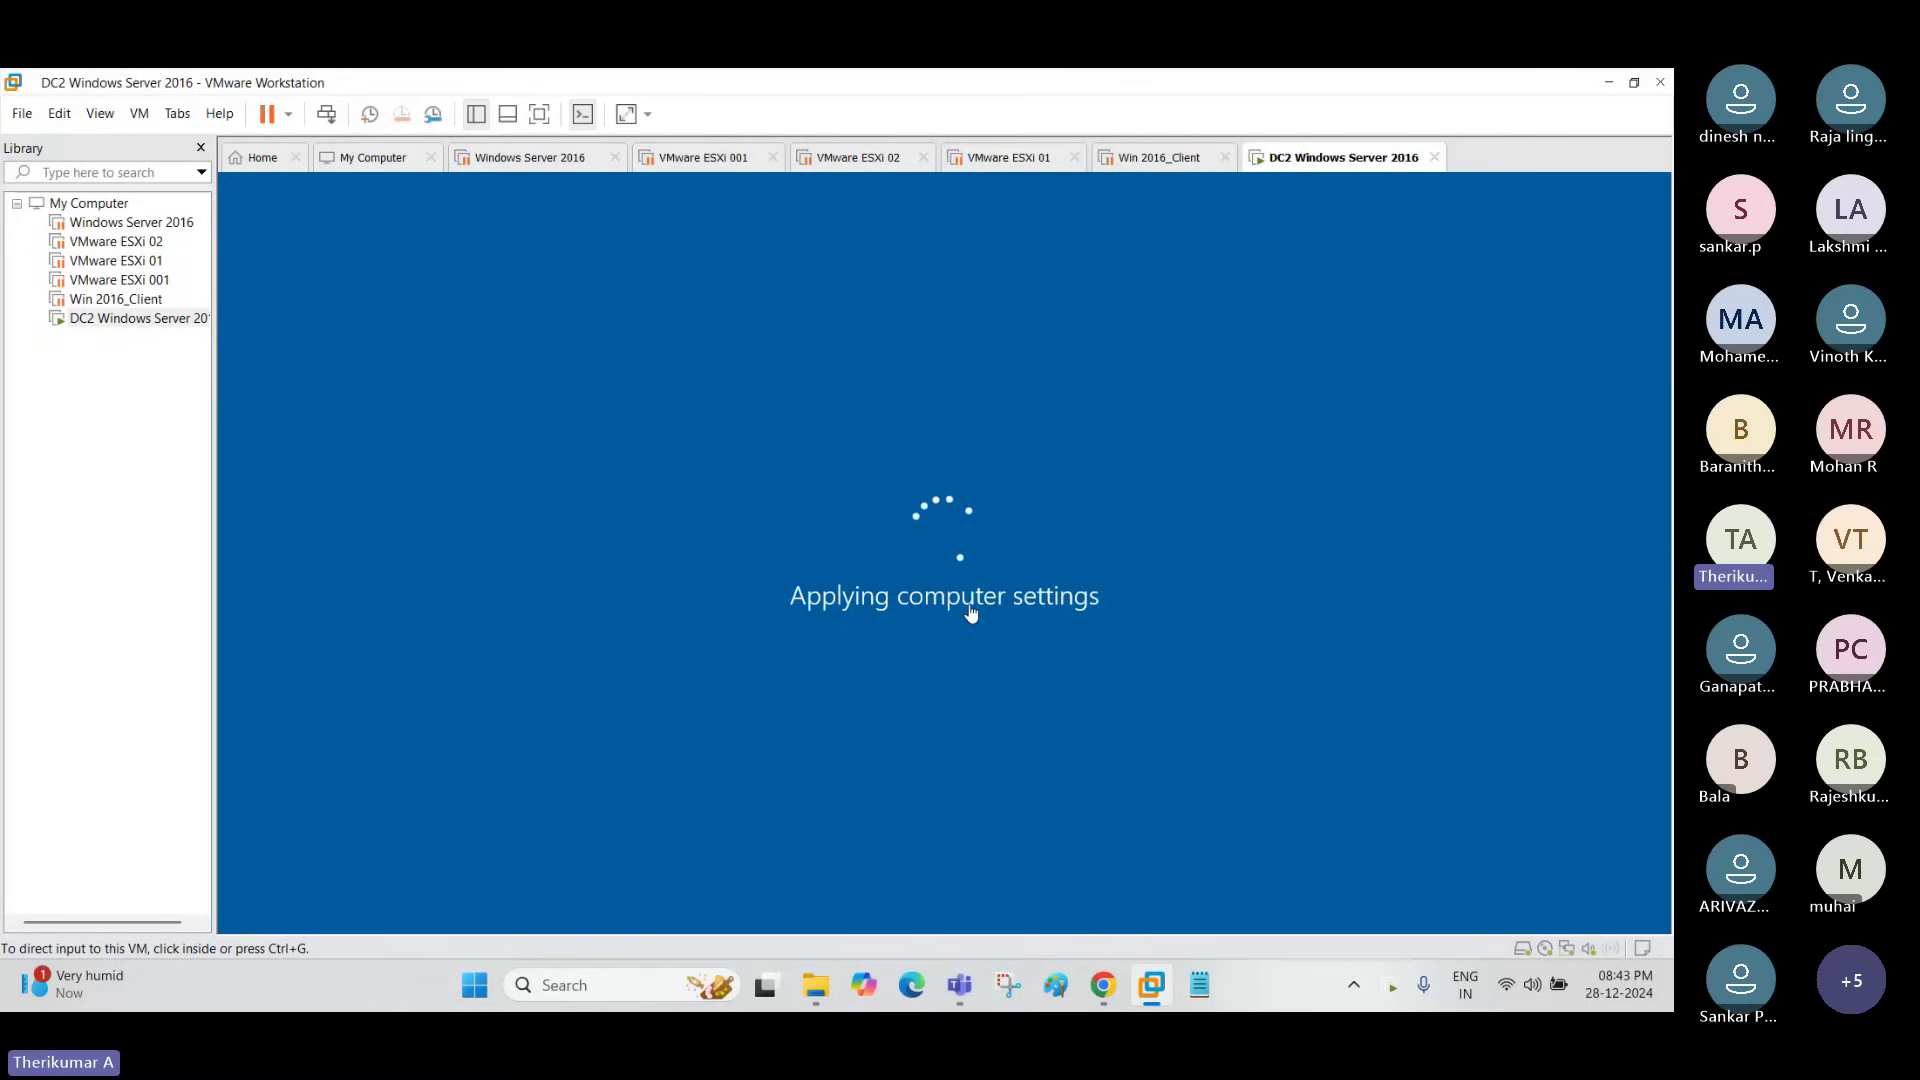
{"action": "mouse_move", "coordinate": [959, 985]}
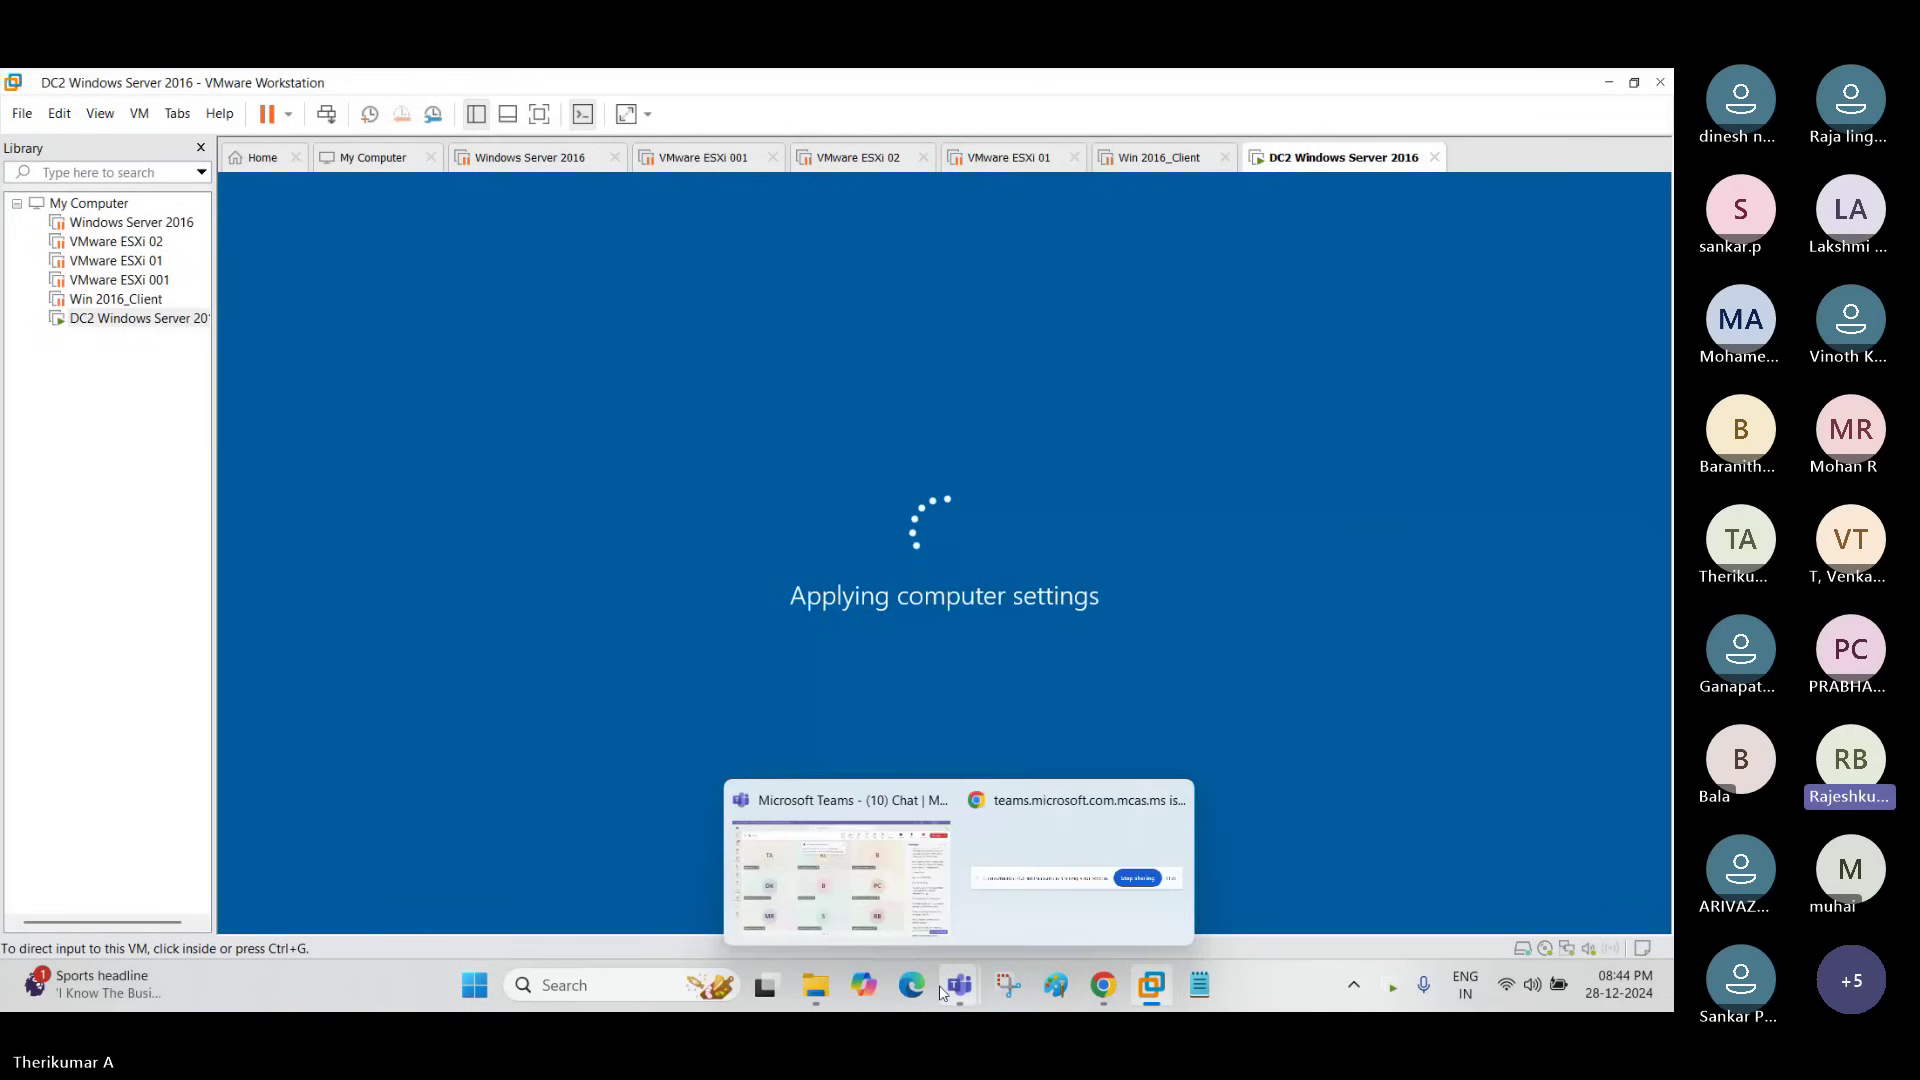
{"action": "left_click", "coordinate": [845, 880]}
{"action": "double_click", "coordinate": [1385, 320]}
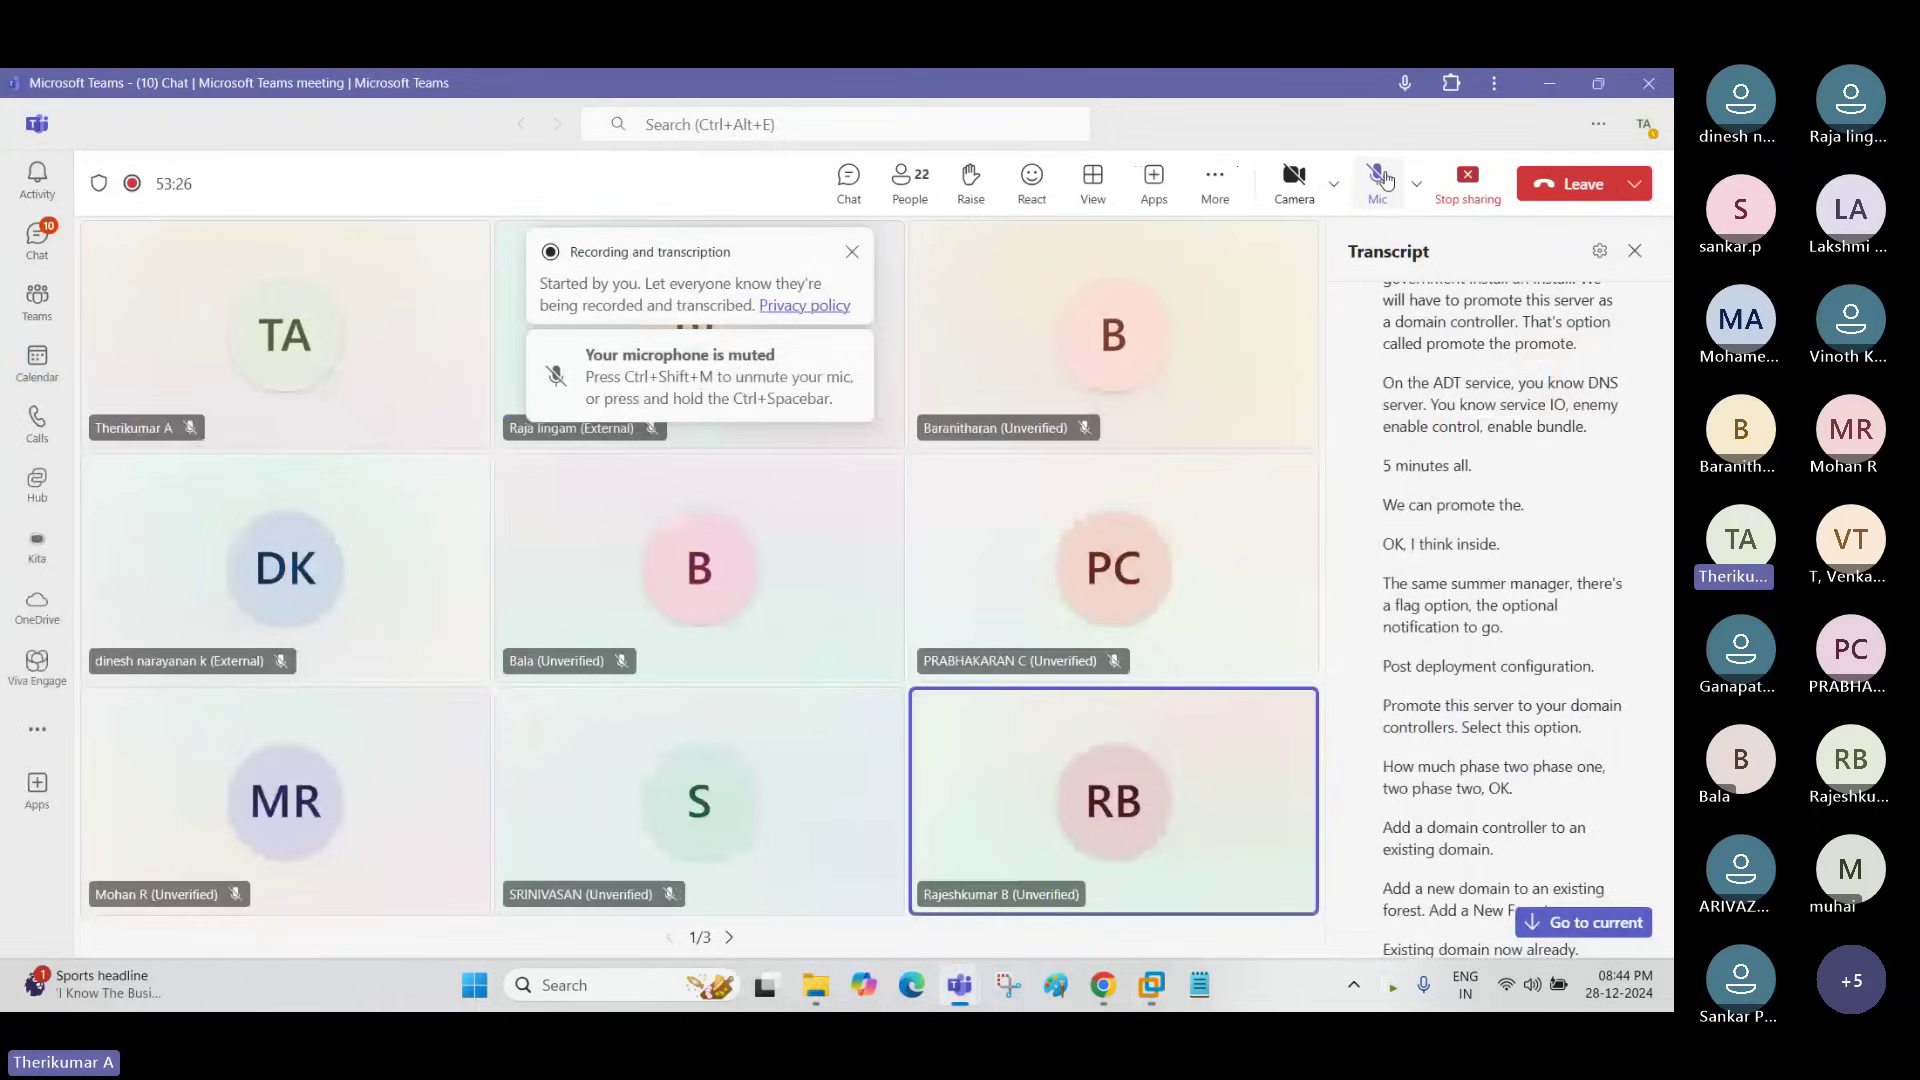
{"action": "left_click", "coordinate": [1549, 83]}
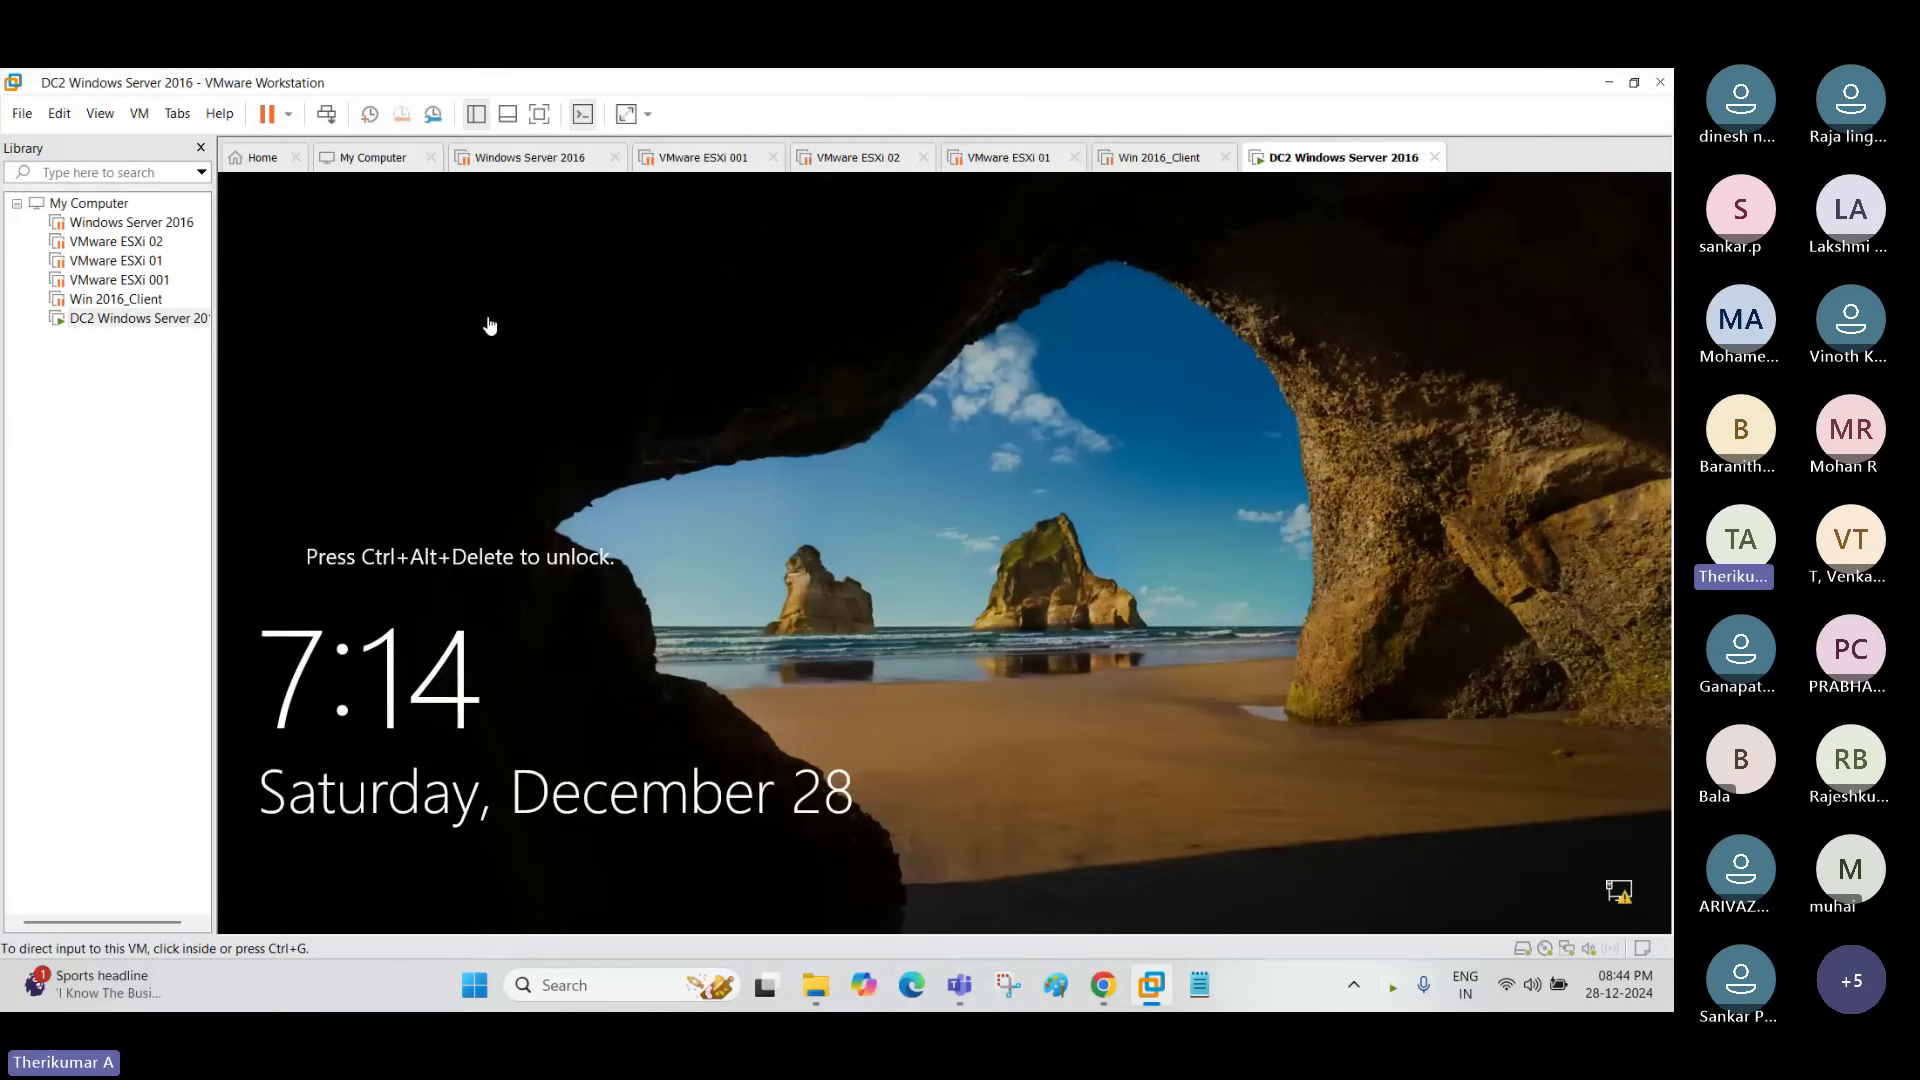
Step: Put the DC2 virtual machine in full screen and sign in as the TECHIEDC domain Administrator
{"action": "left_click", "coordinate": [541, 115]}
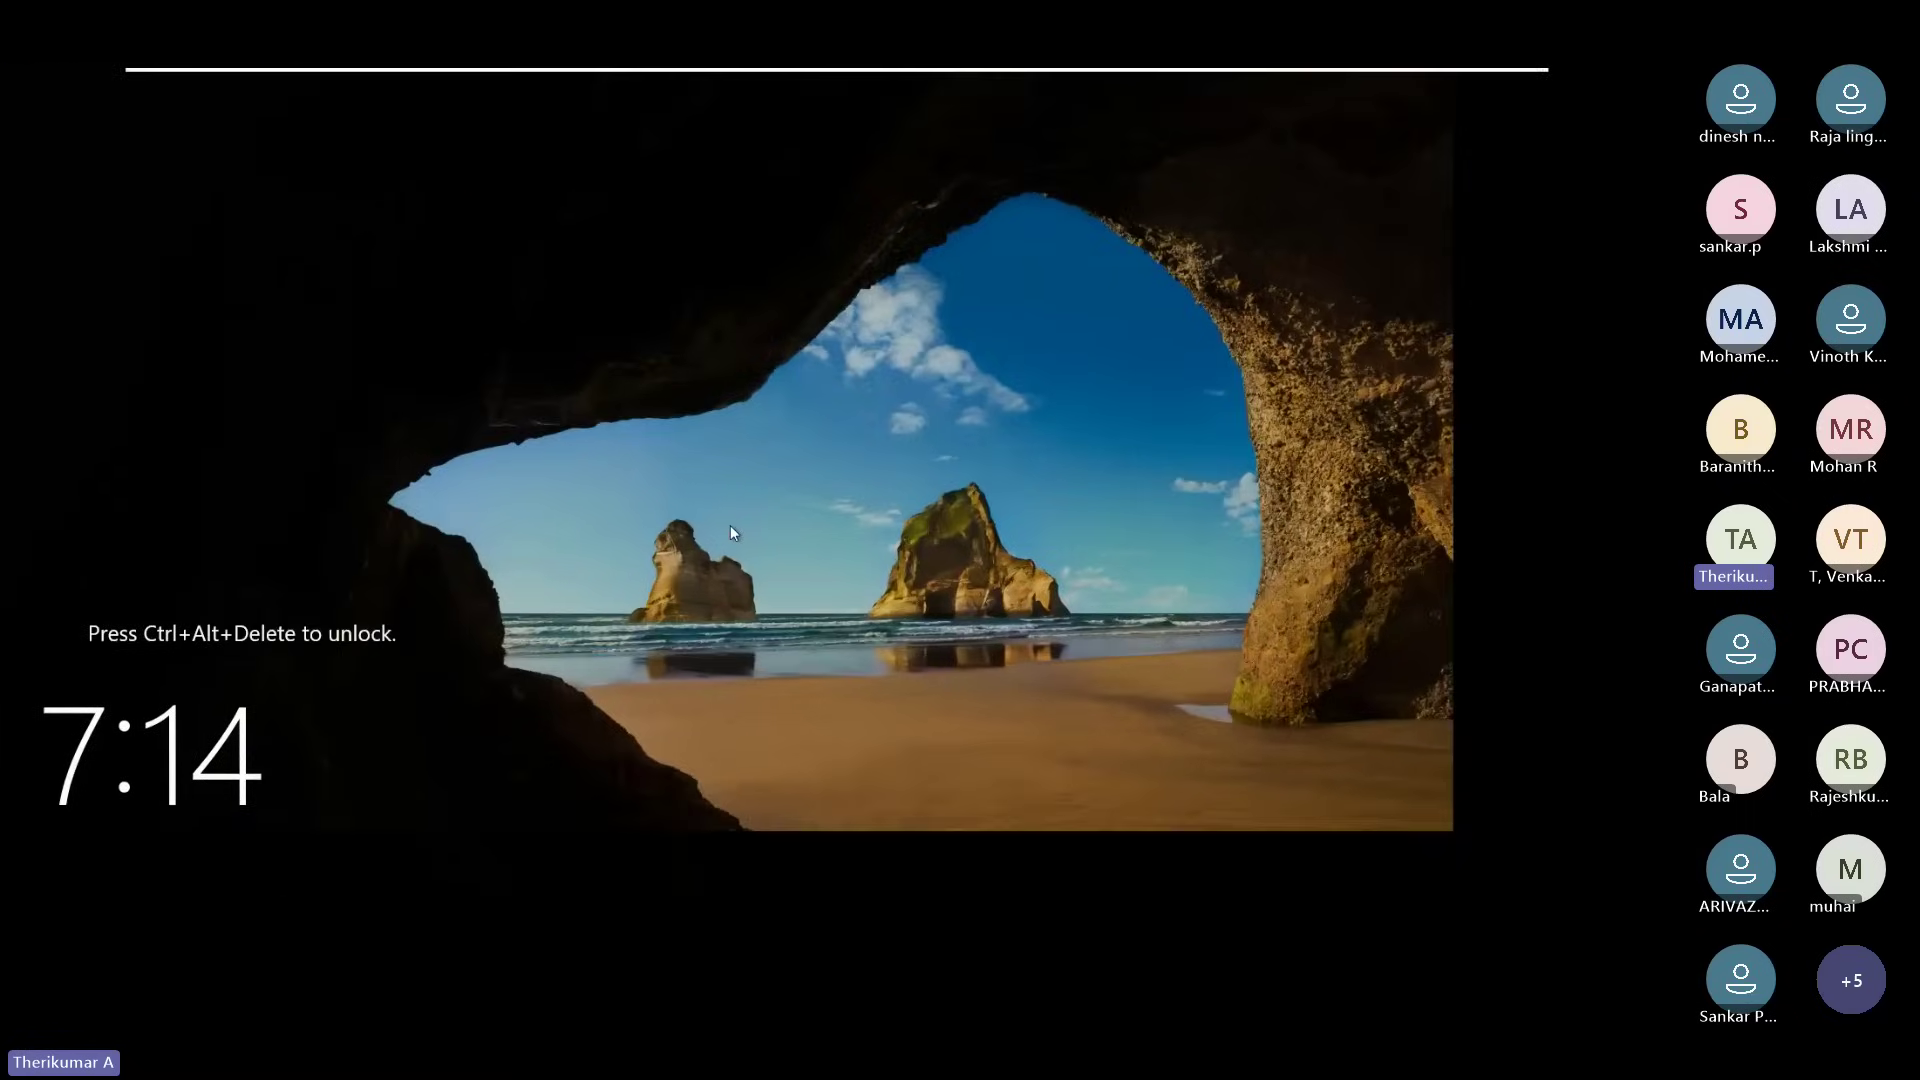
{"action": "mouse_move", "coordinate": [285, 77]}
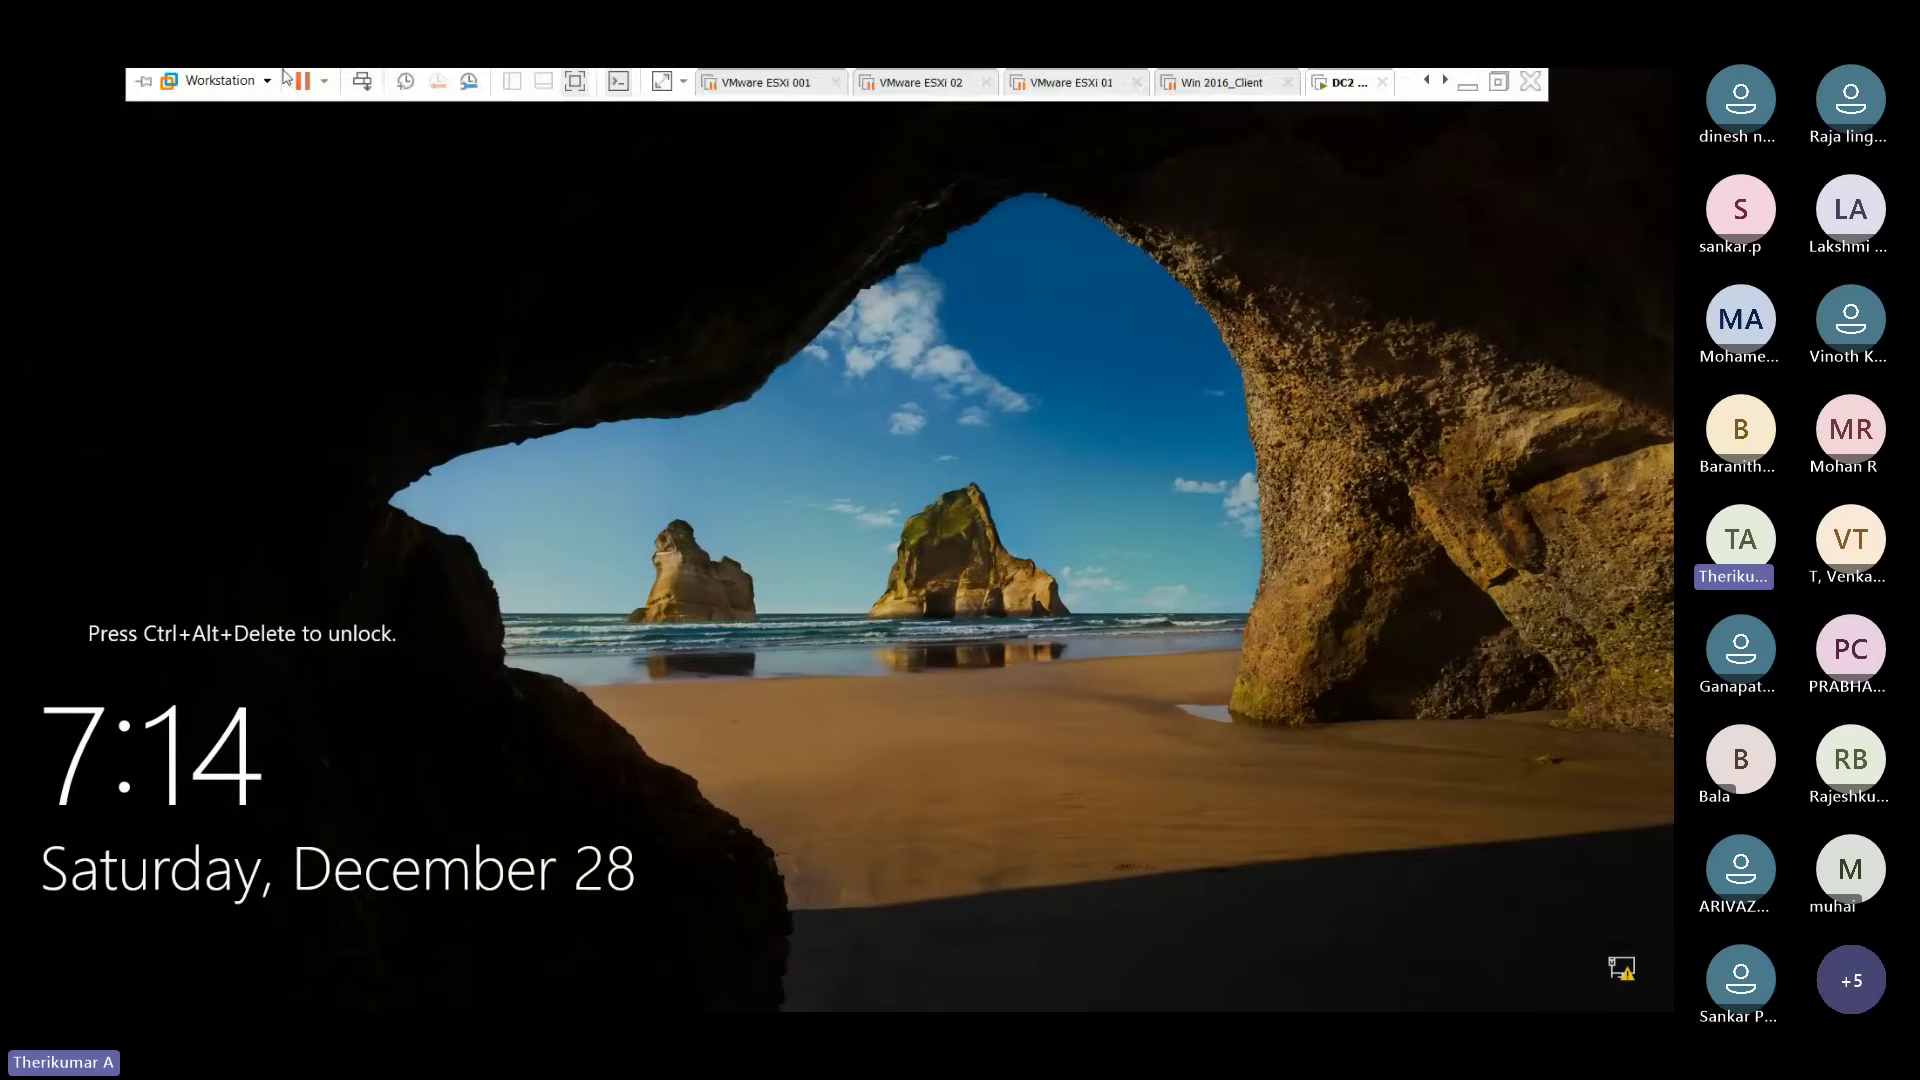
{"action": "left_click", "coordinate": [361, 82]}
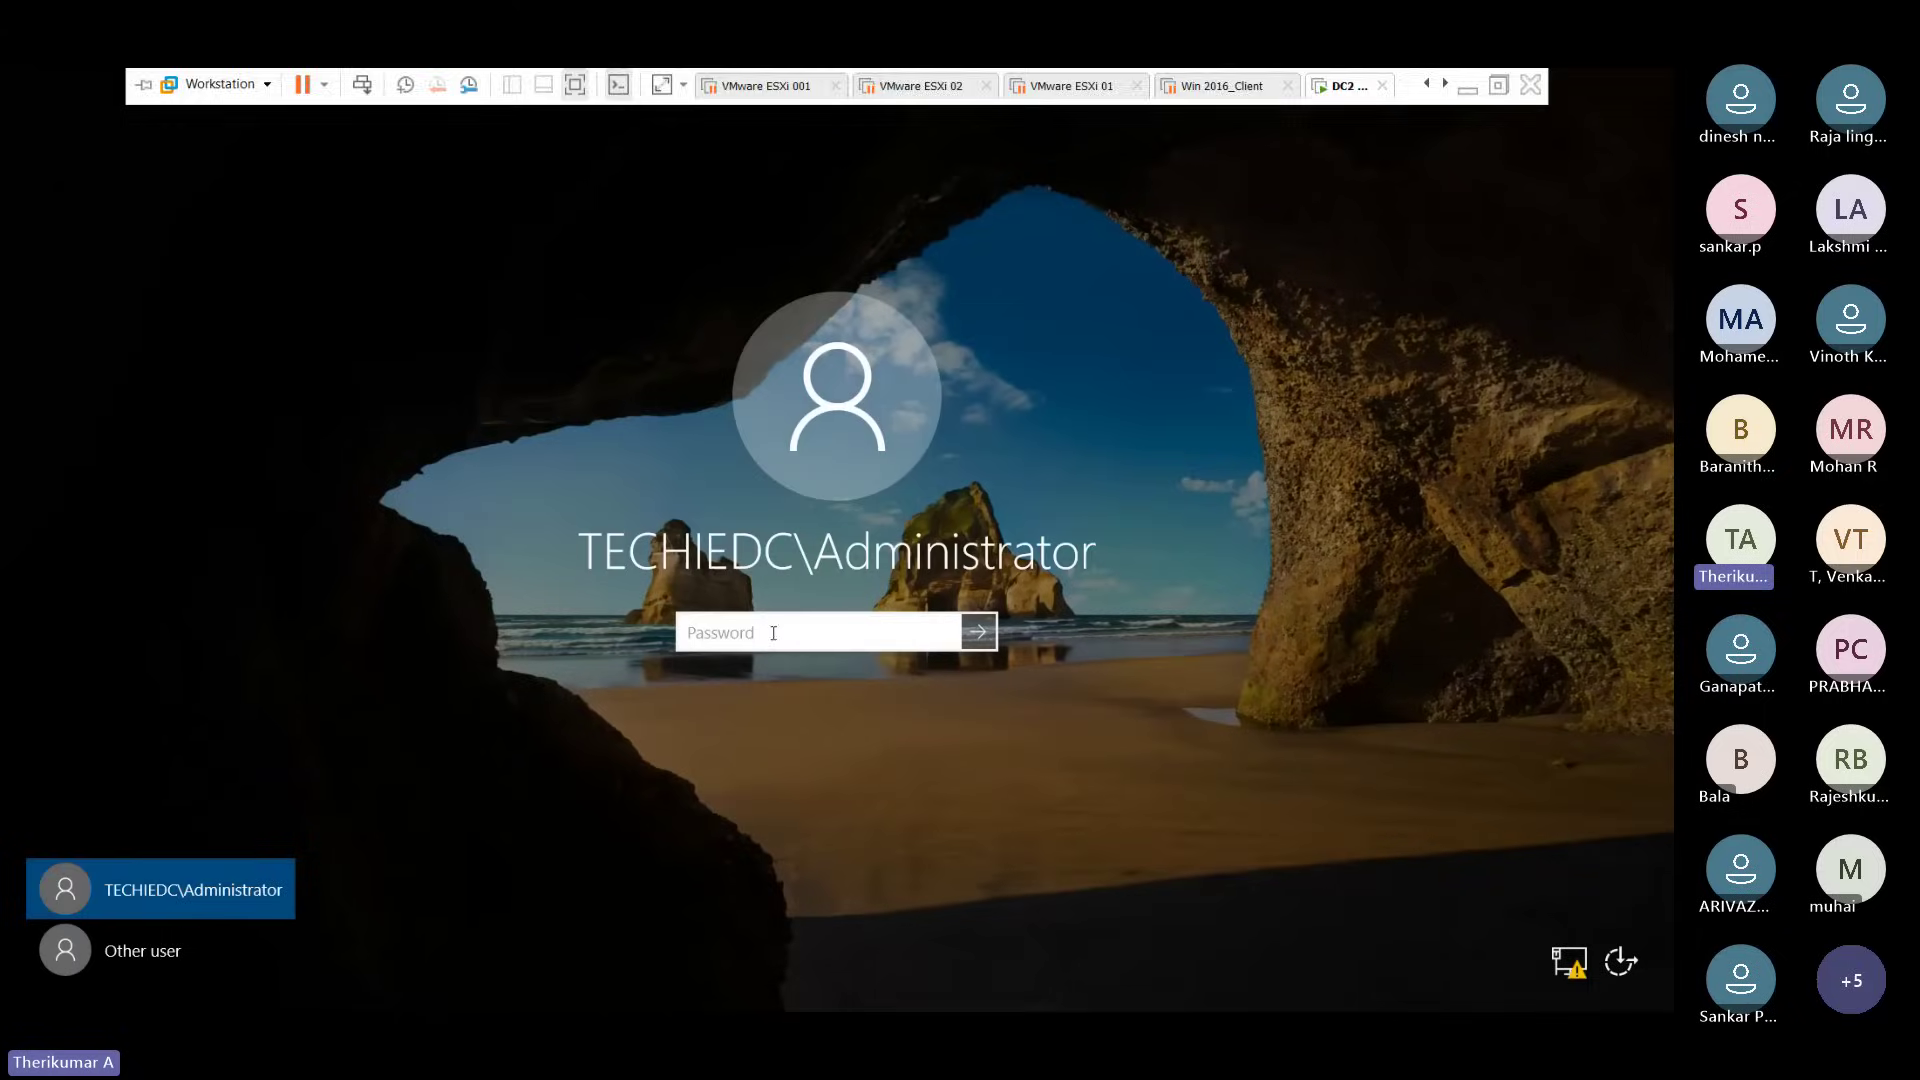
{"action": "left_click", "coordinate": [773, 632]}
{"action": "type", "text": "•••••••"}
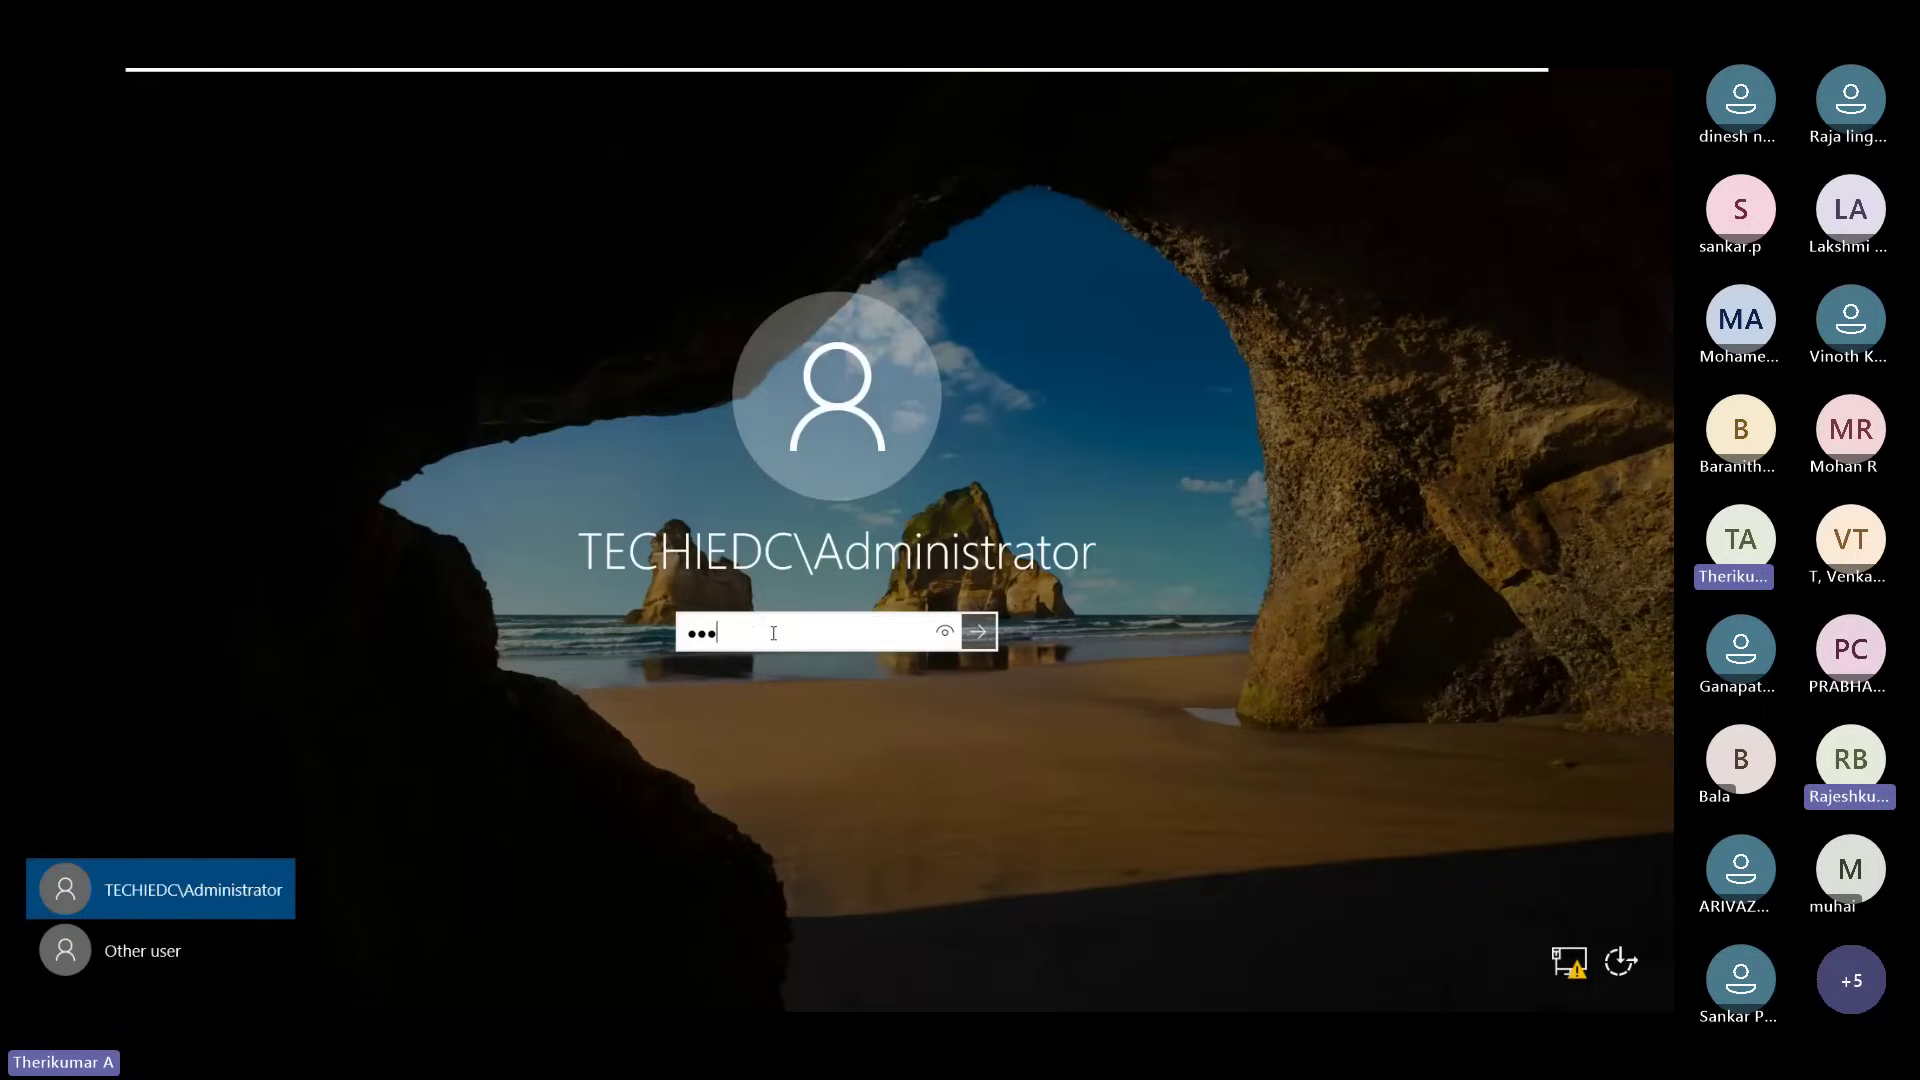
{"action": "type", "text": "•••"}
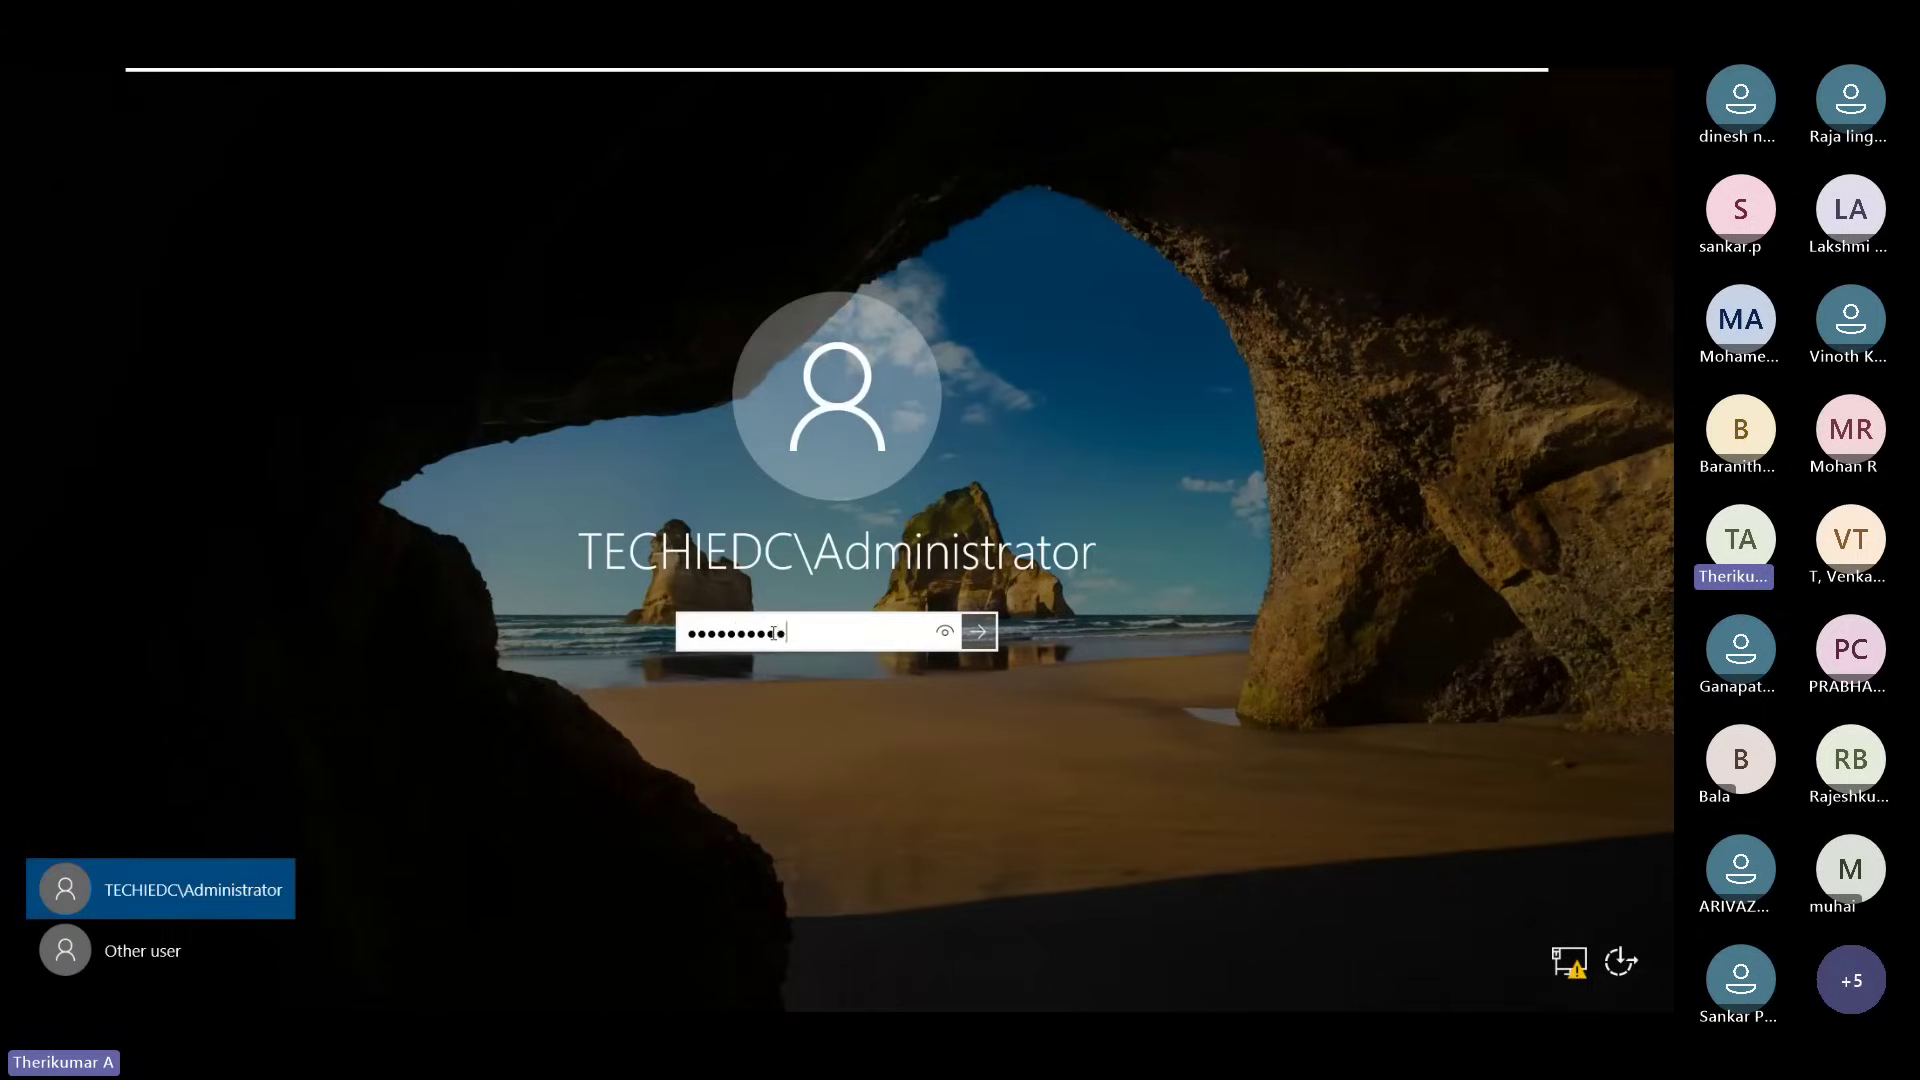
{"action": "key", "text": "Return"}
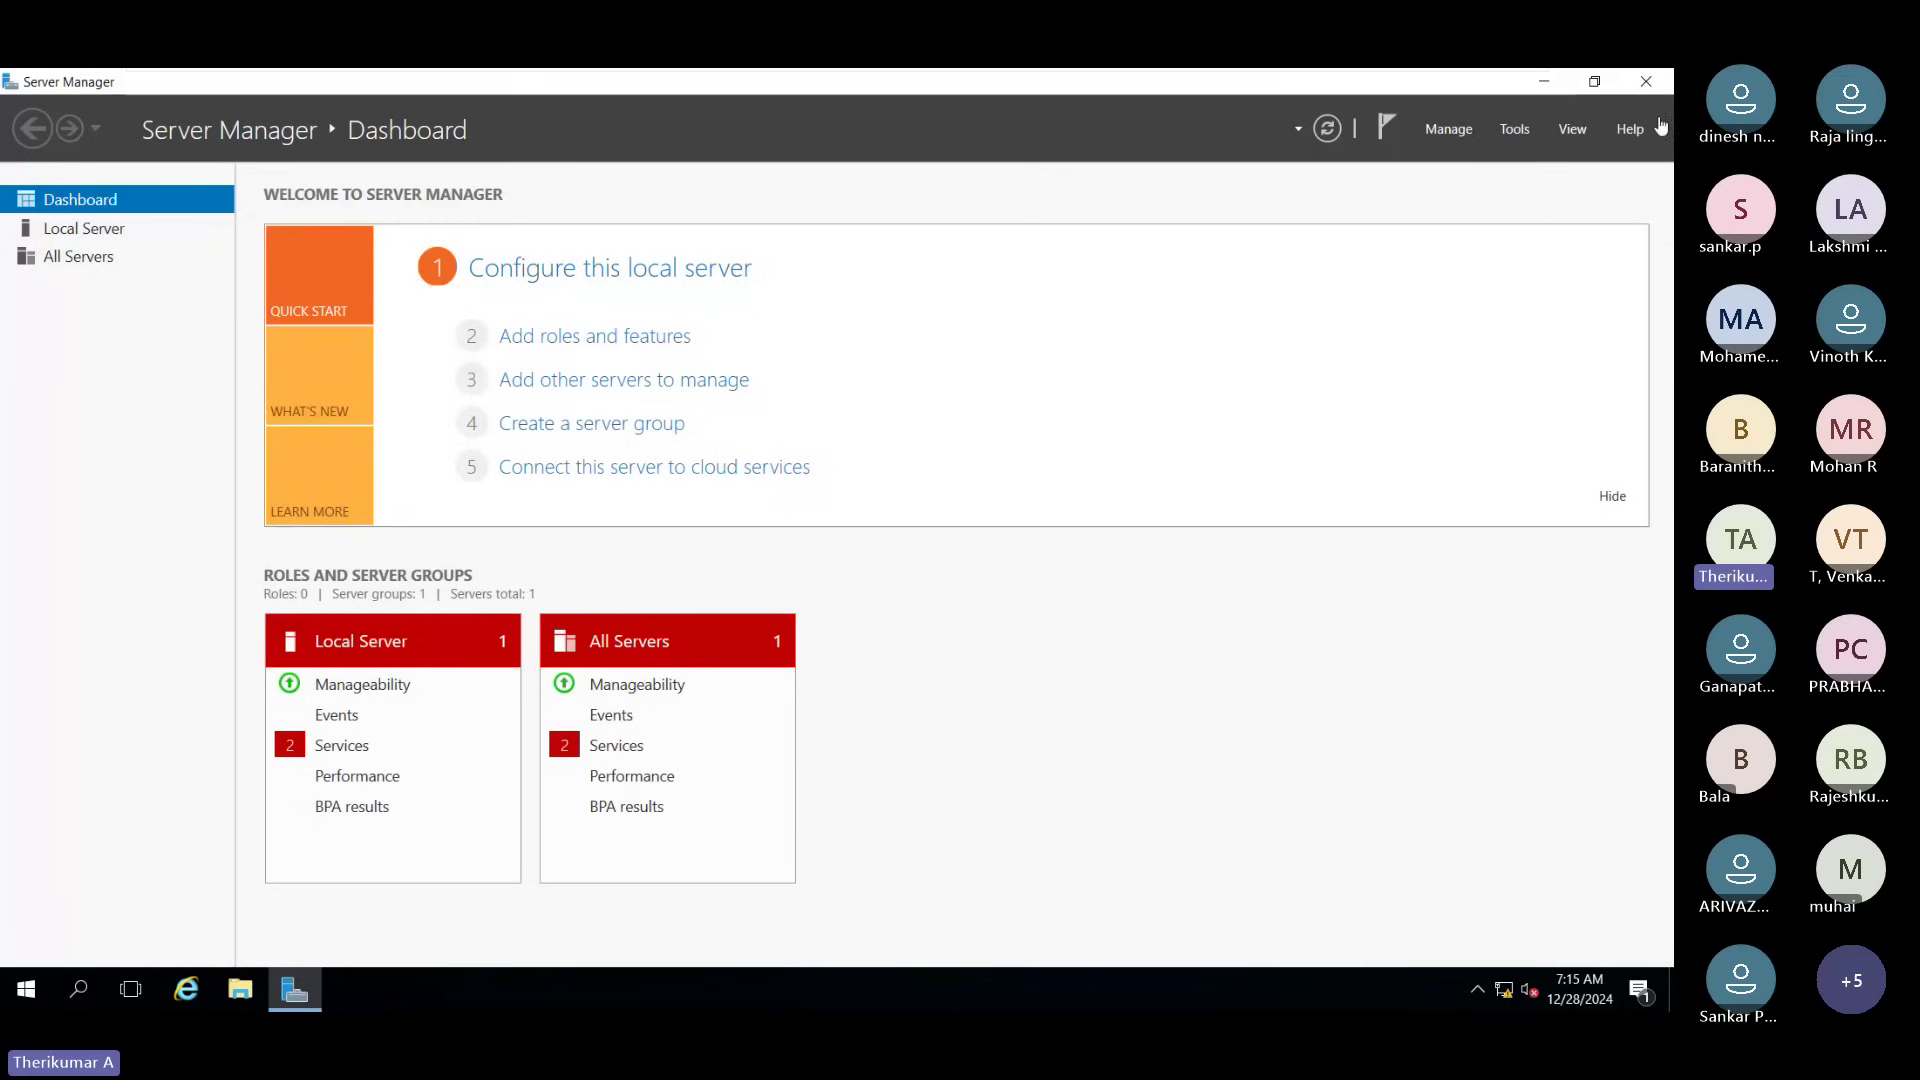
Step: Sign the Administrator out through Start's 'Shut down or sign out' menu
{"action": "right_click", "coordinate": [24, 1002]}
{"action": "mouse_move", "coordinate": [124, 944]}
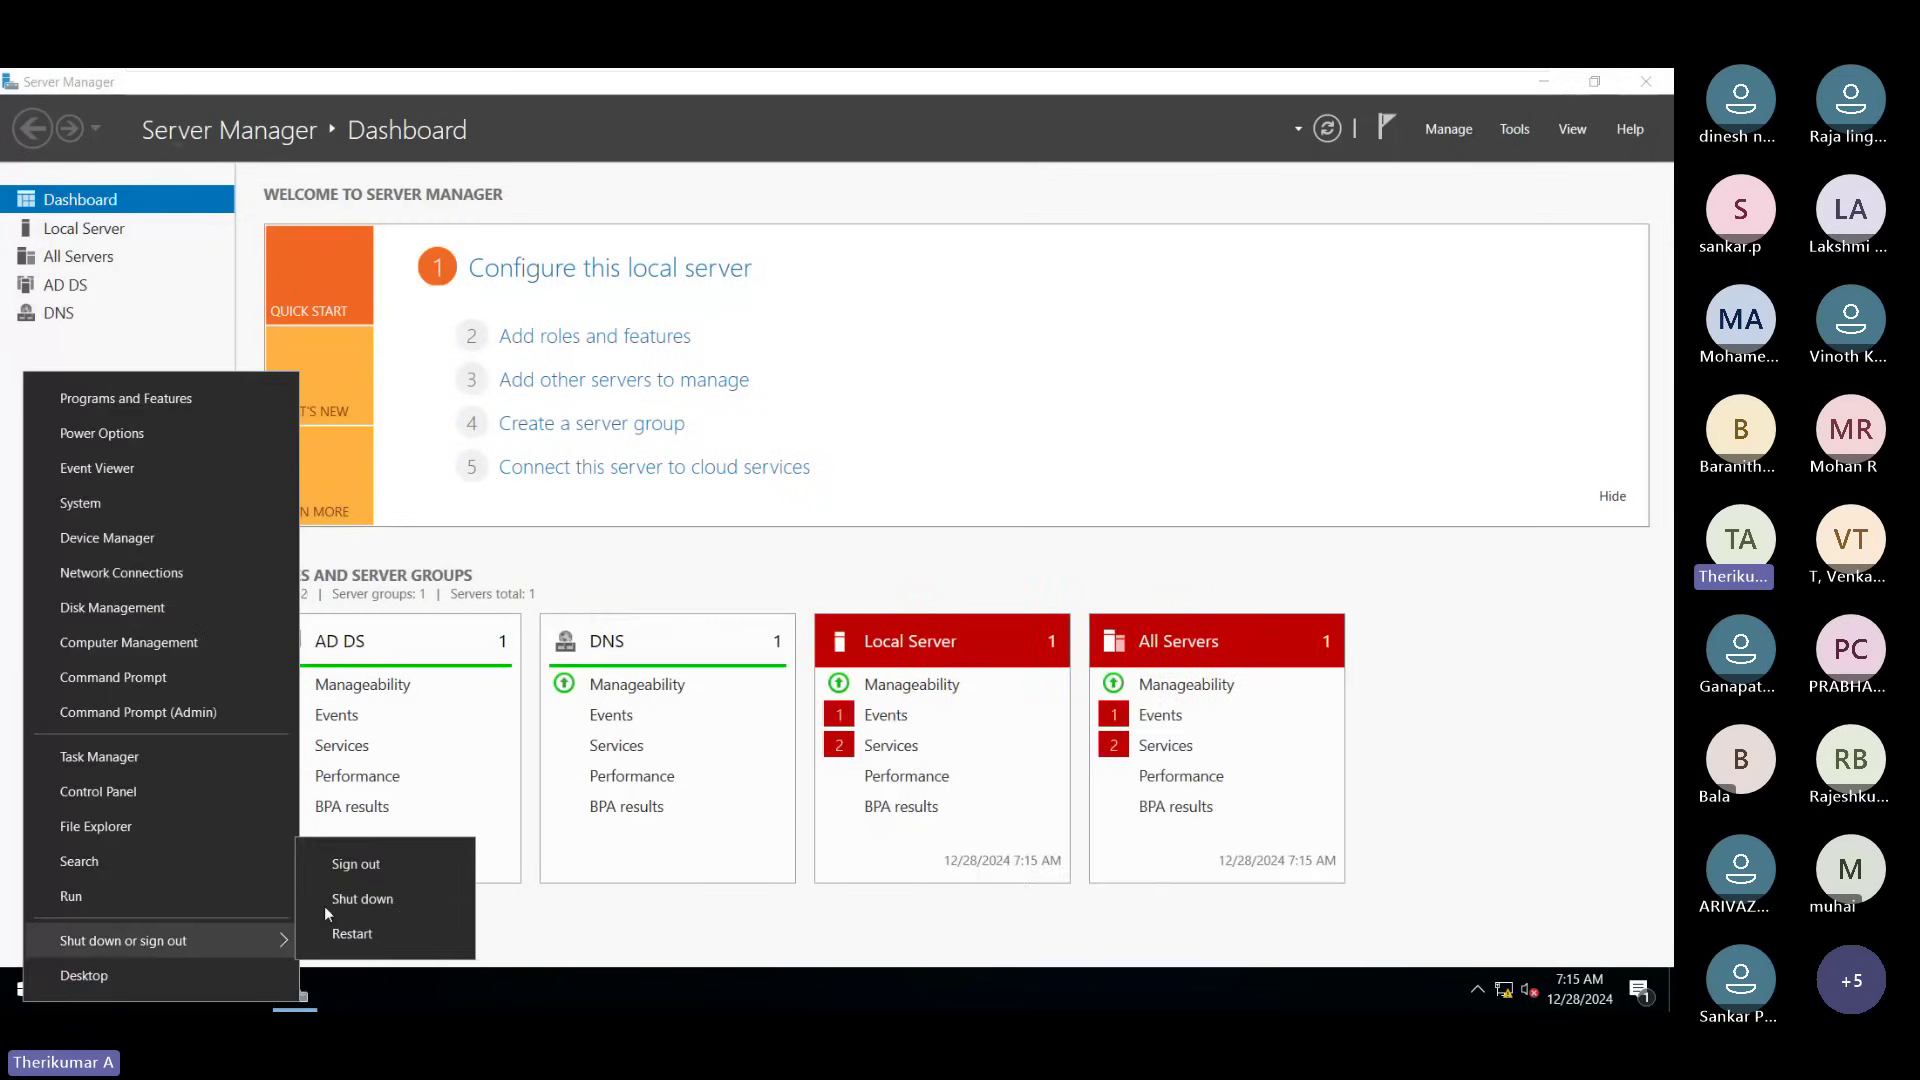
{"action": "left_click", "coordinate": [350, 872]}
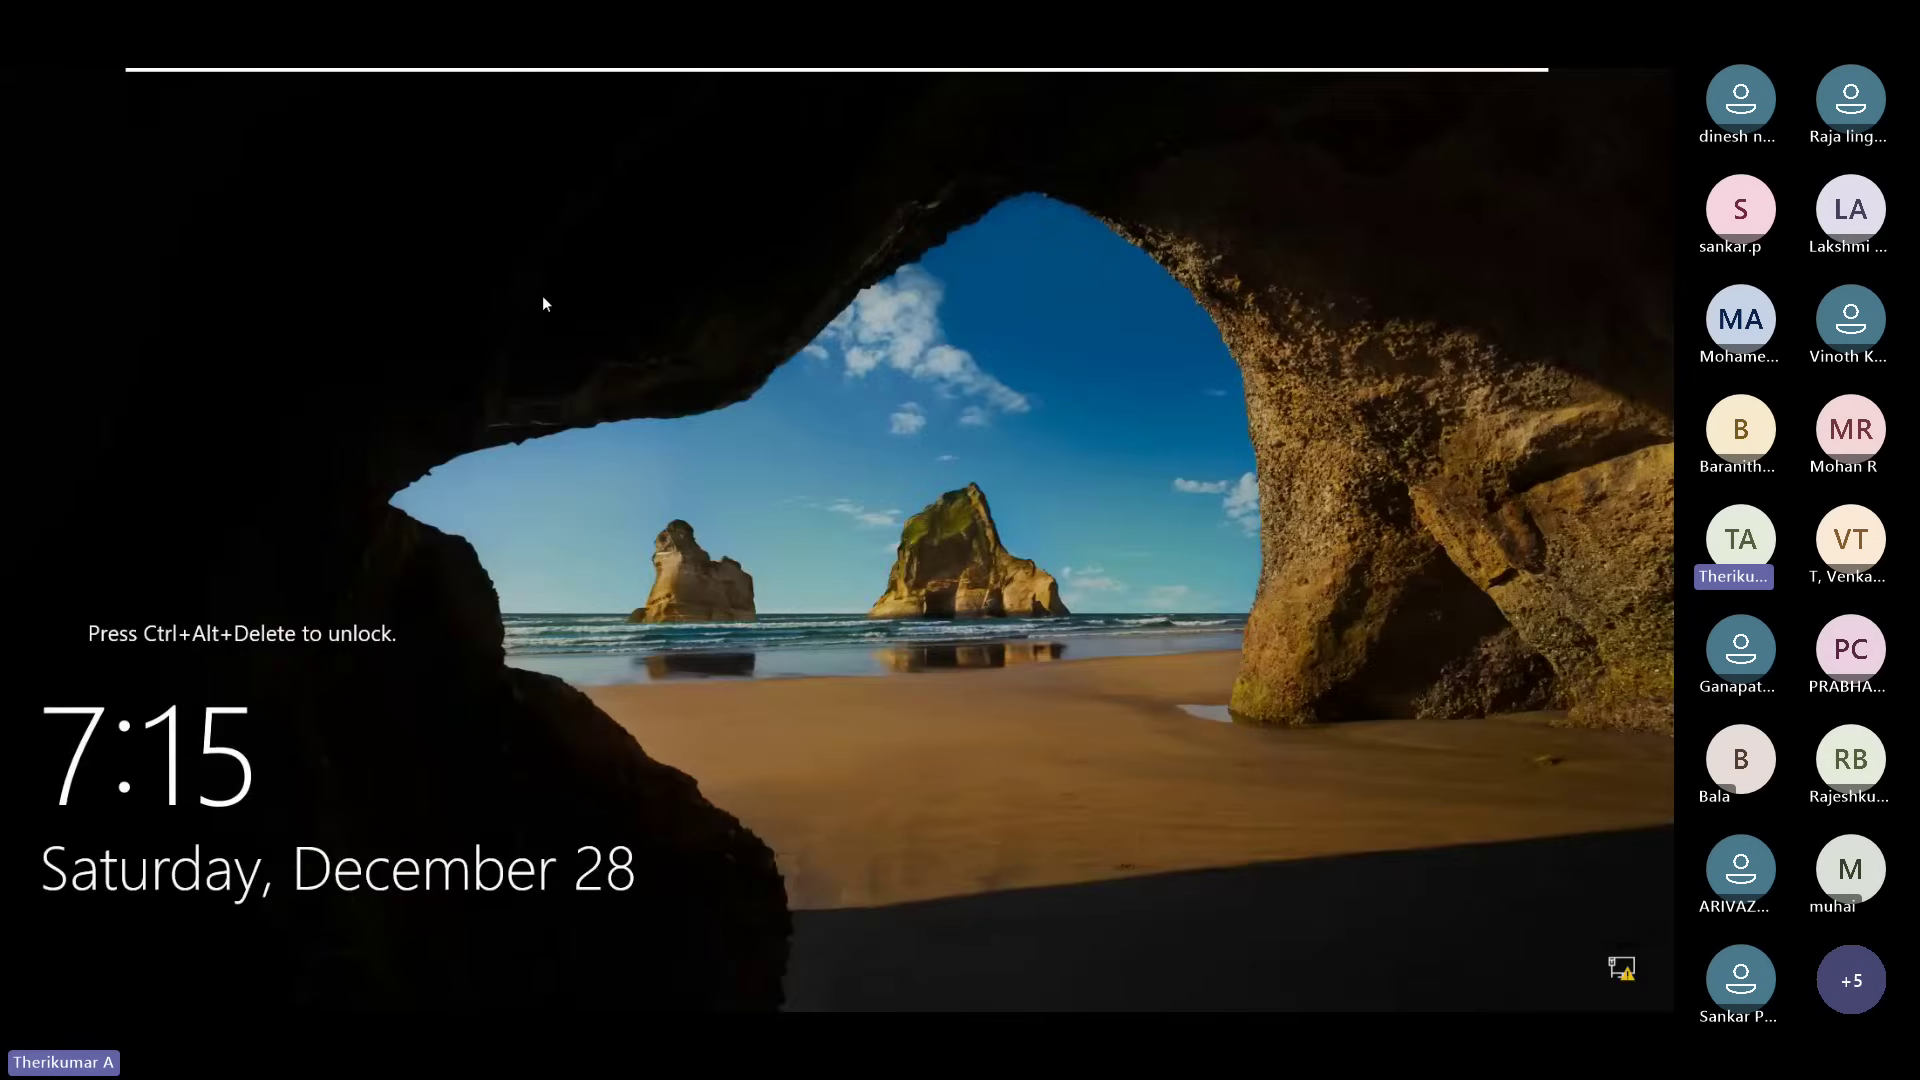
{"action": "mouse_move", "coordinate": [805, 75]}
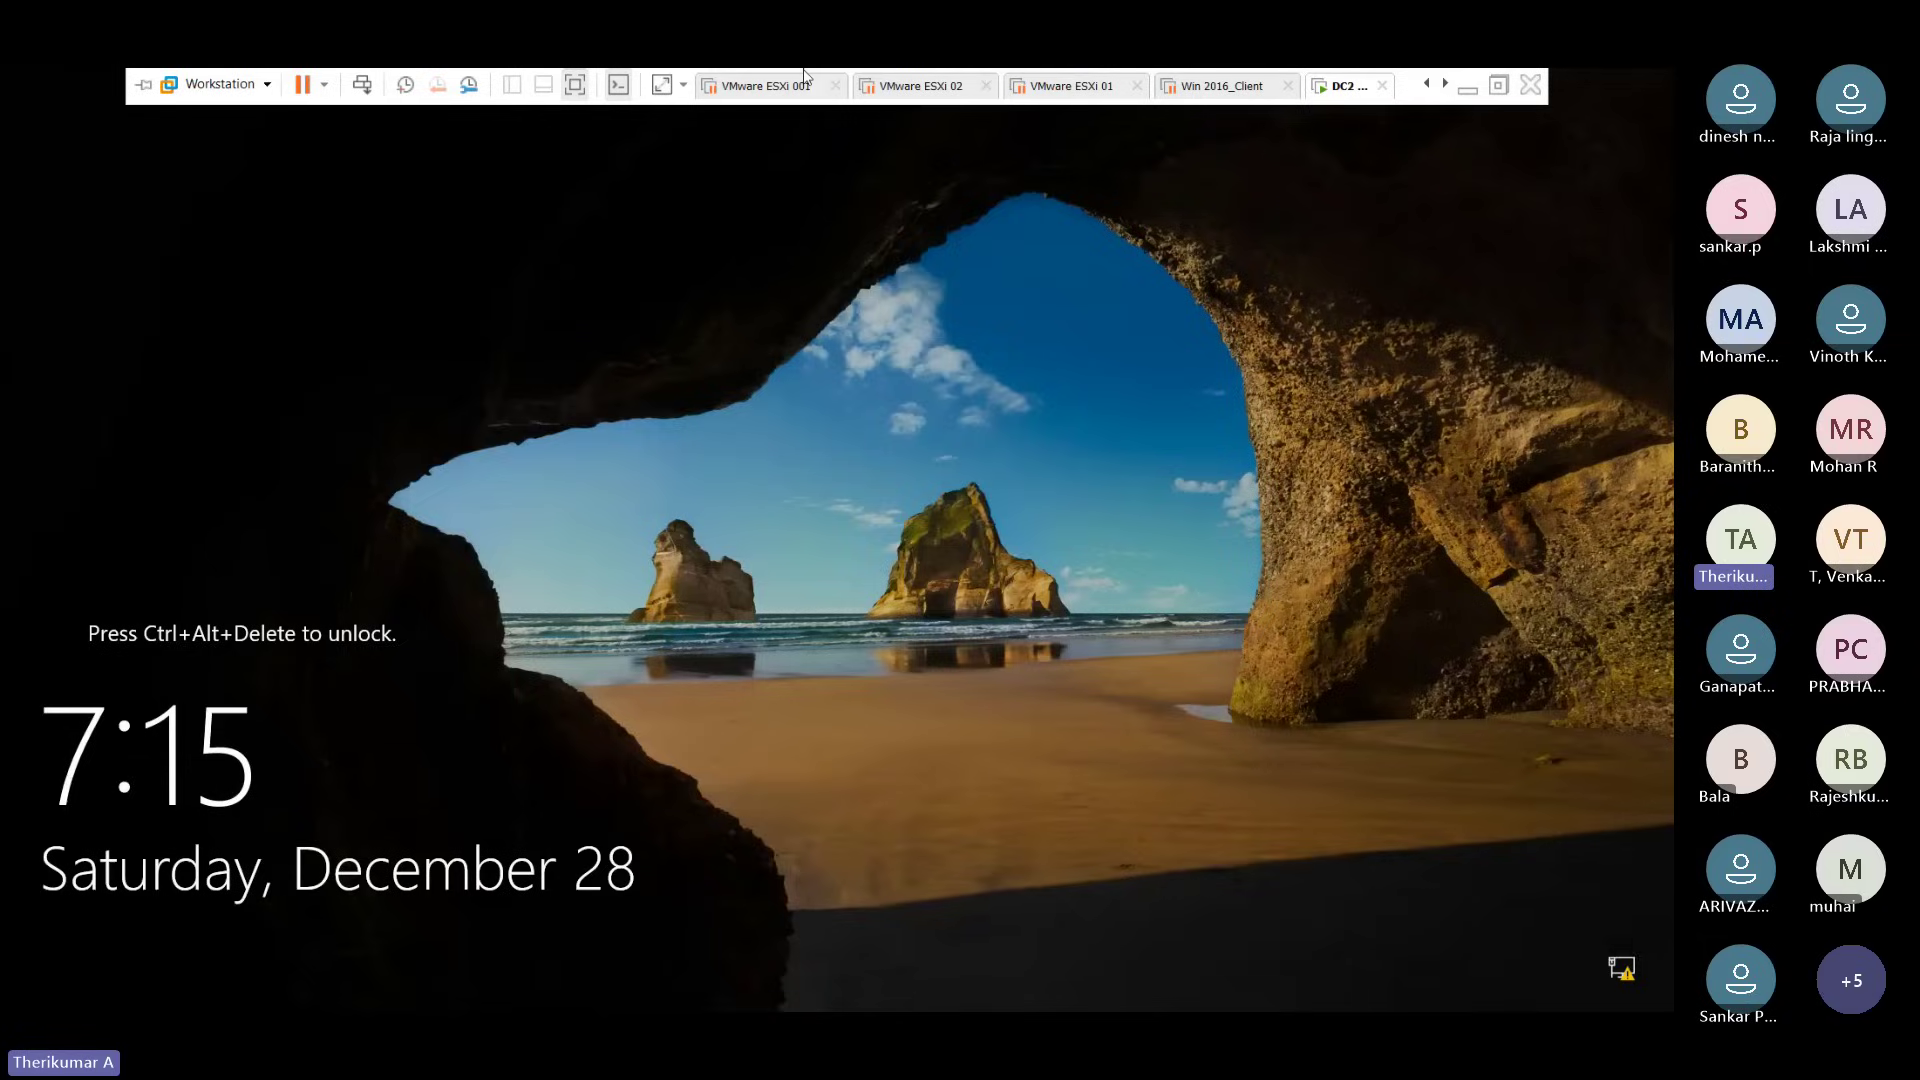
Step: Send Ctrl+Alt+Del and sign back in as TECHIEDC\Administrator, correcting a mistyped password
{"action": "left_click", "coordinate": [364, 86]}
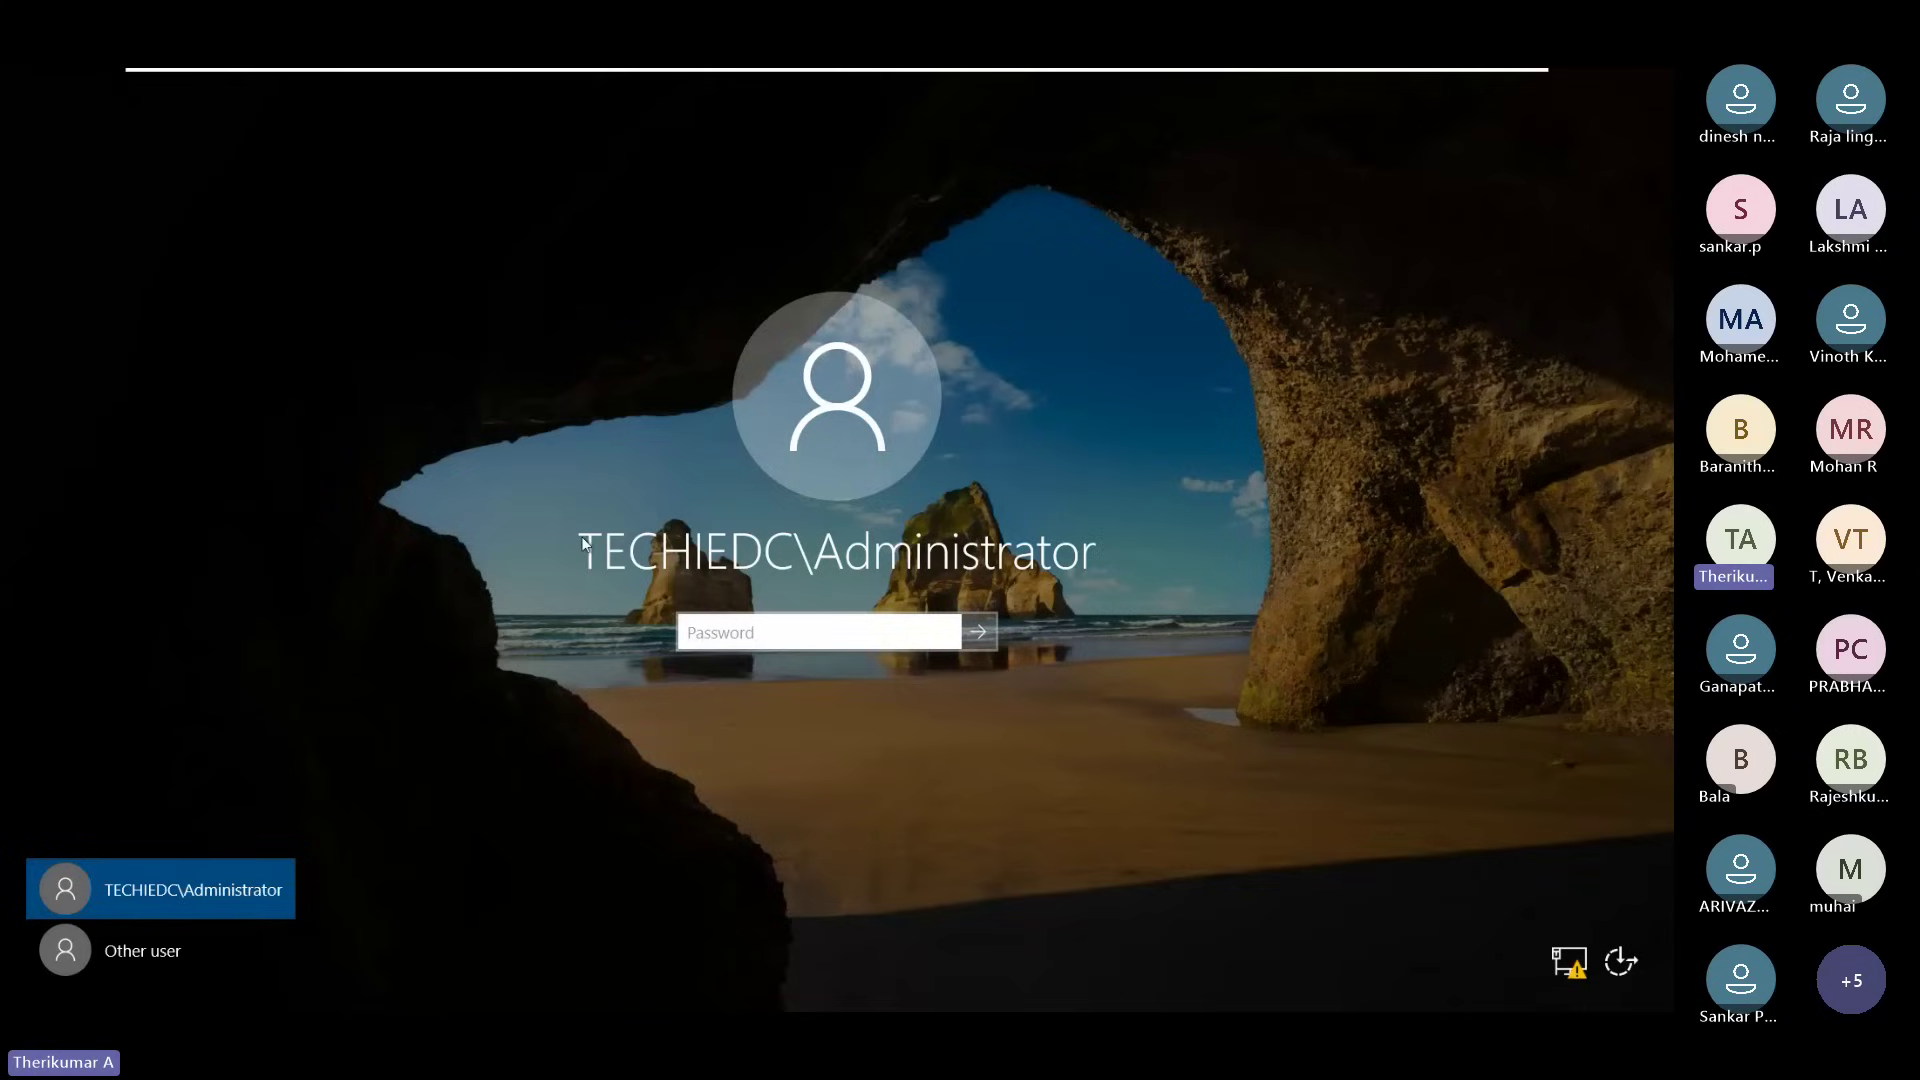
{"action": "type", "text": "*******"}
{"action": "key", "text": "BackSpace"}
{"action": "key", "text": "BackSpace"}
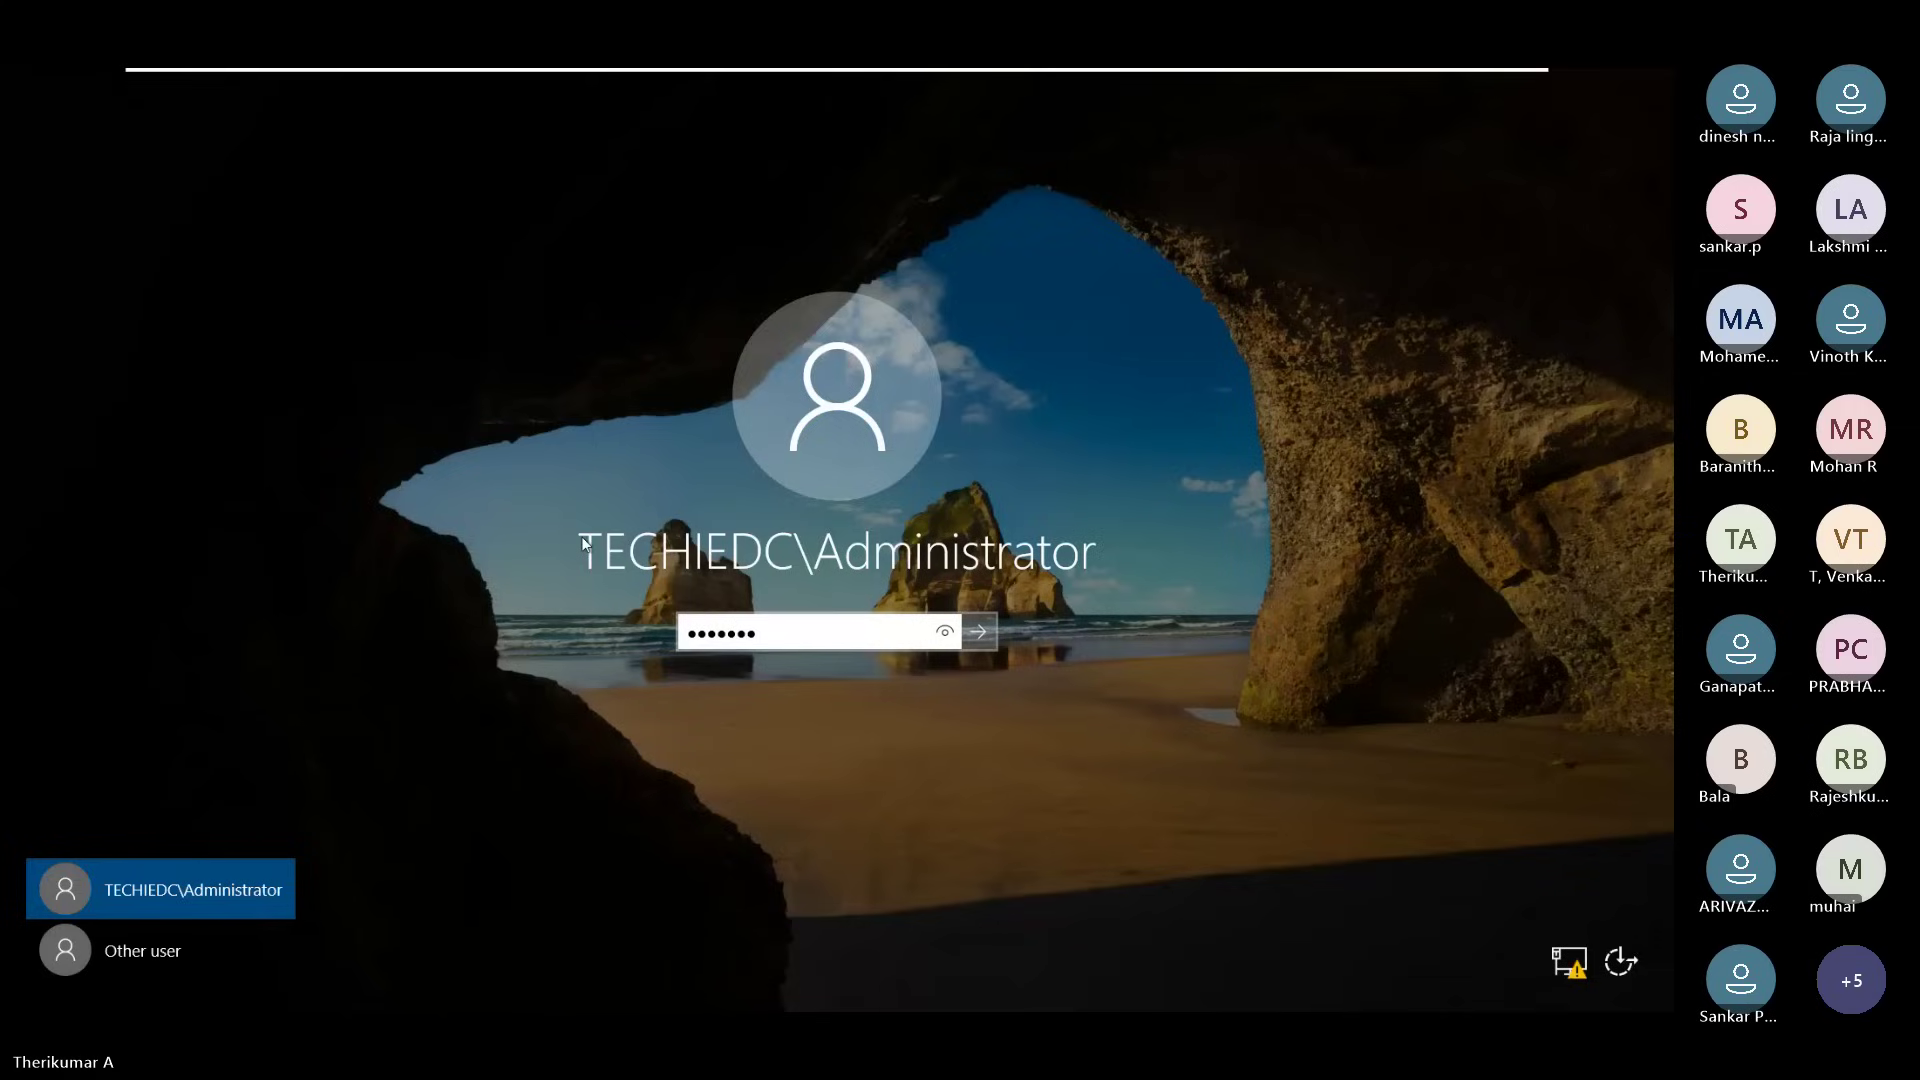
{"action": "key", "text": "BackSpace"}
{"action": "key", "text": "BackSpace"}
{"action": "key", "text": "BackSpace"}
{"action": "key", "text": "BackSpace"}
{"action": "key", "text": "BackSpace"}
{"action": "type", "text": "******"}
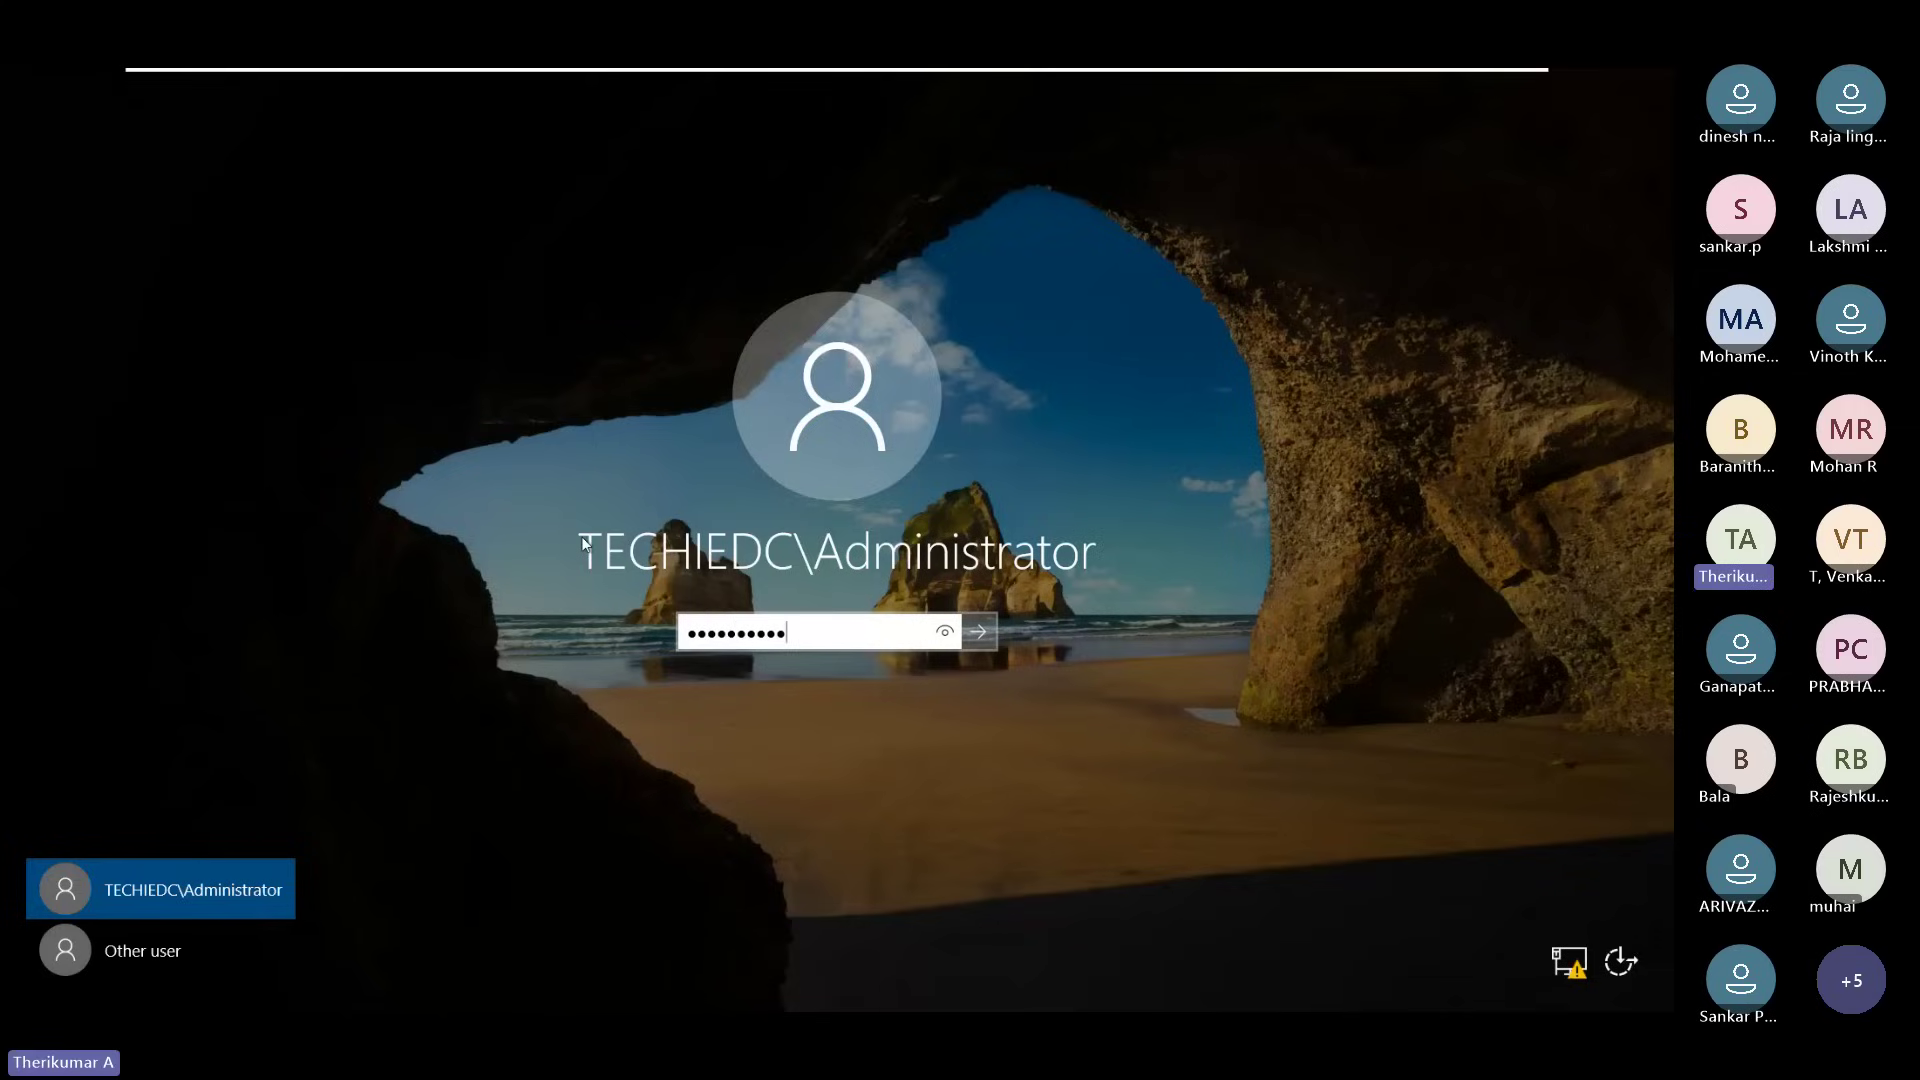
{"action": "key", "text": "Return"}
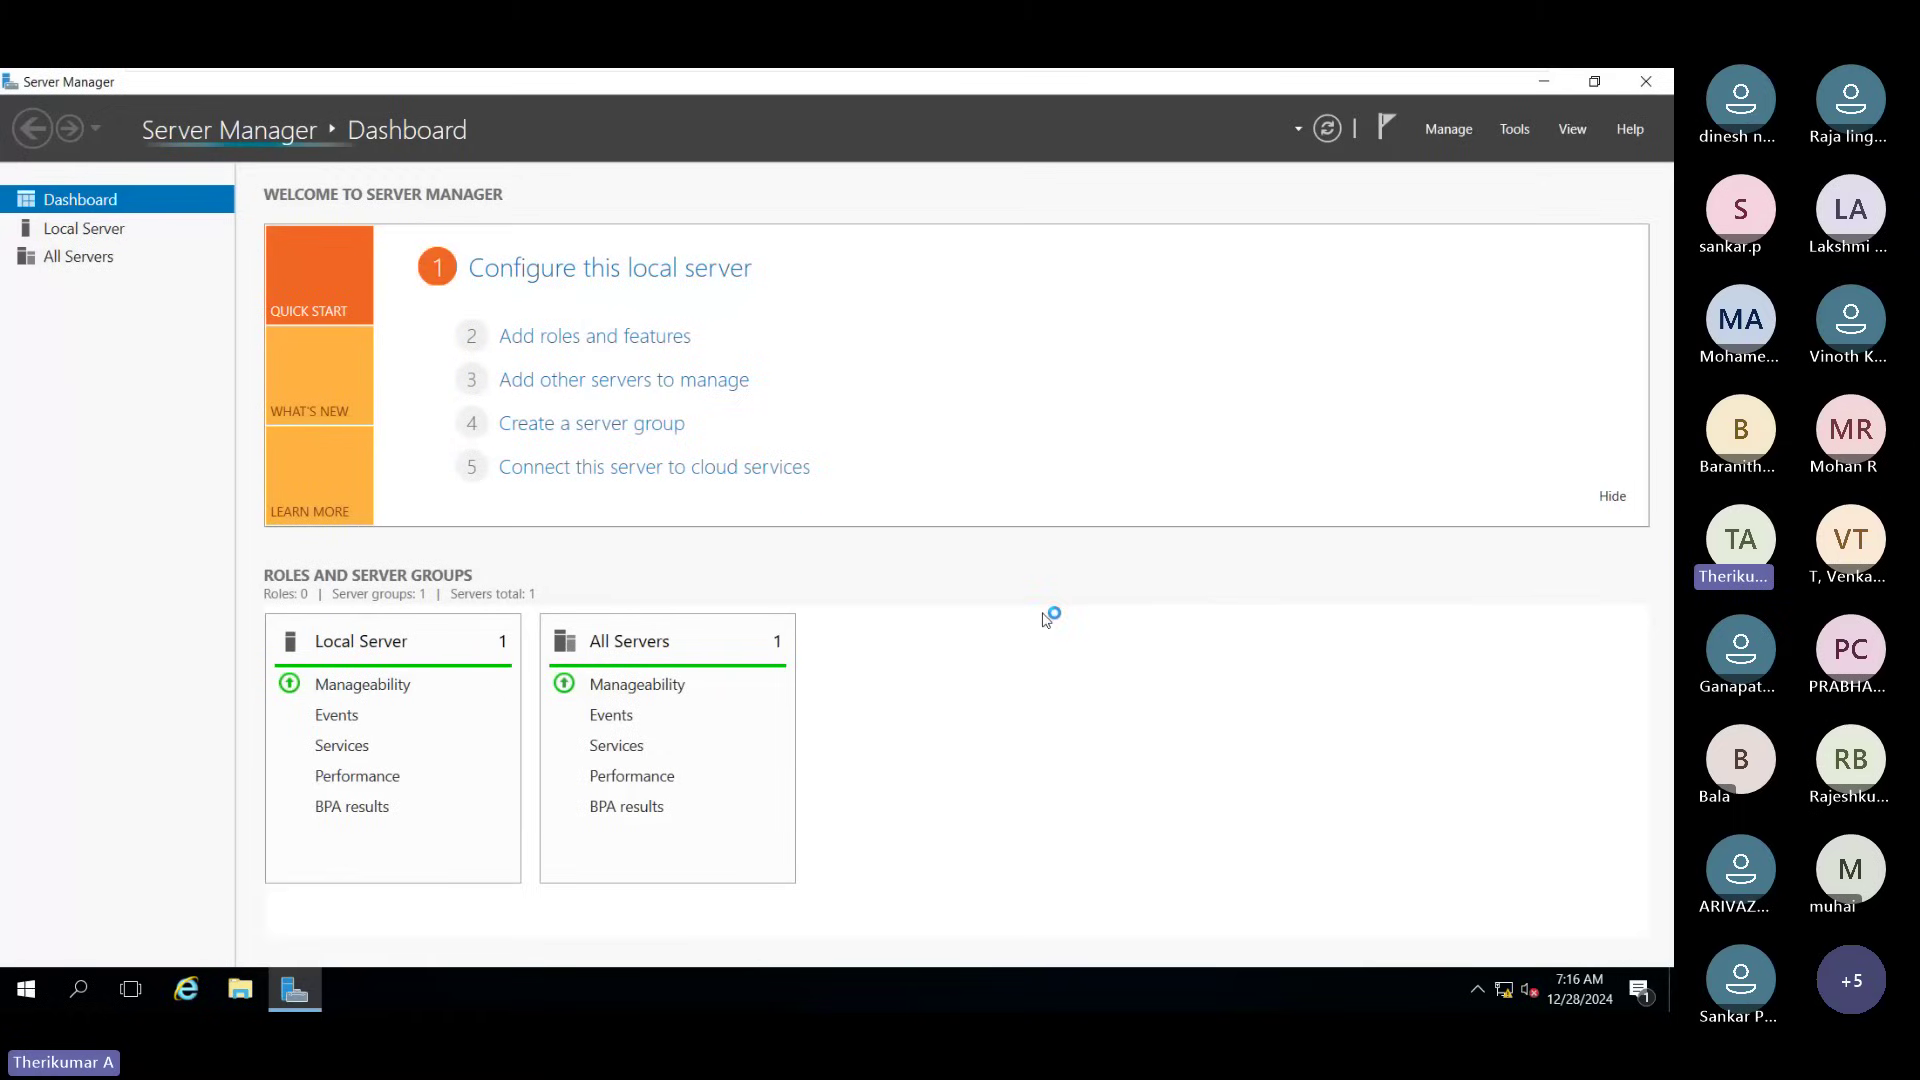
Step: Check This PC's properties show WIN2K16DC2.techiedc.com in domain techiedc.com, then close File Explorer
{"action": "left_click", "coordinate": [240, 990]}
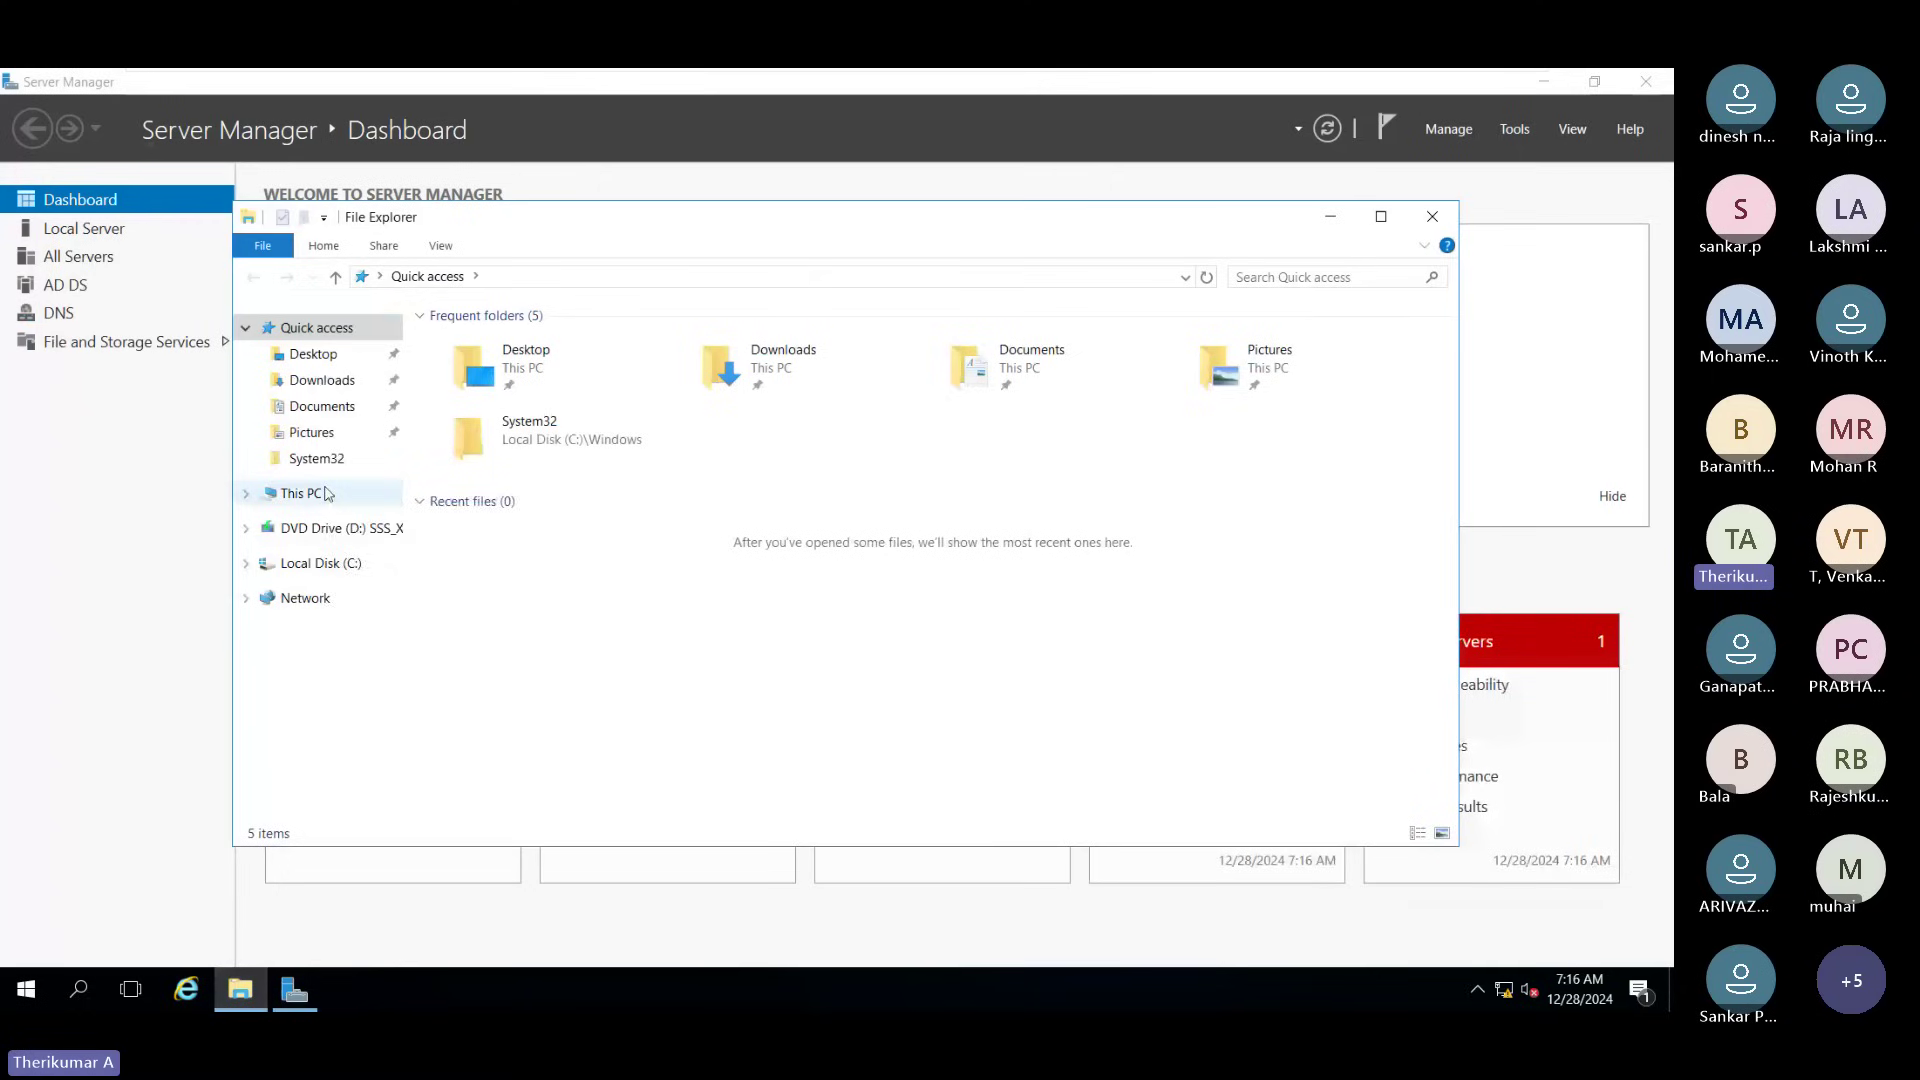
{"action": "right_click", "coordinate": [327, 494]}
{"action": "left_click", "coordinate": [390, 781]}
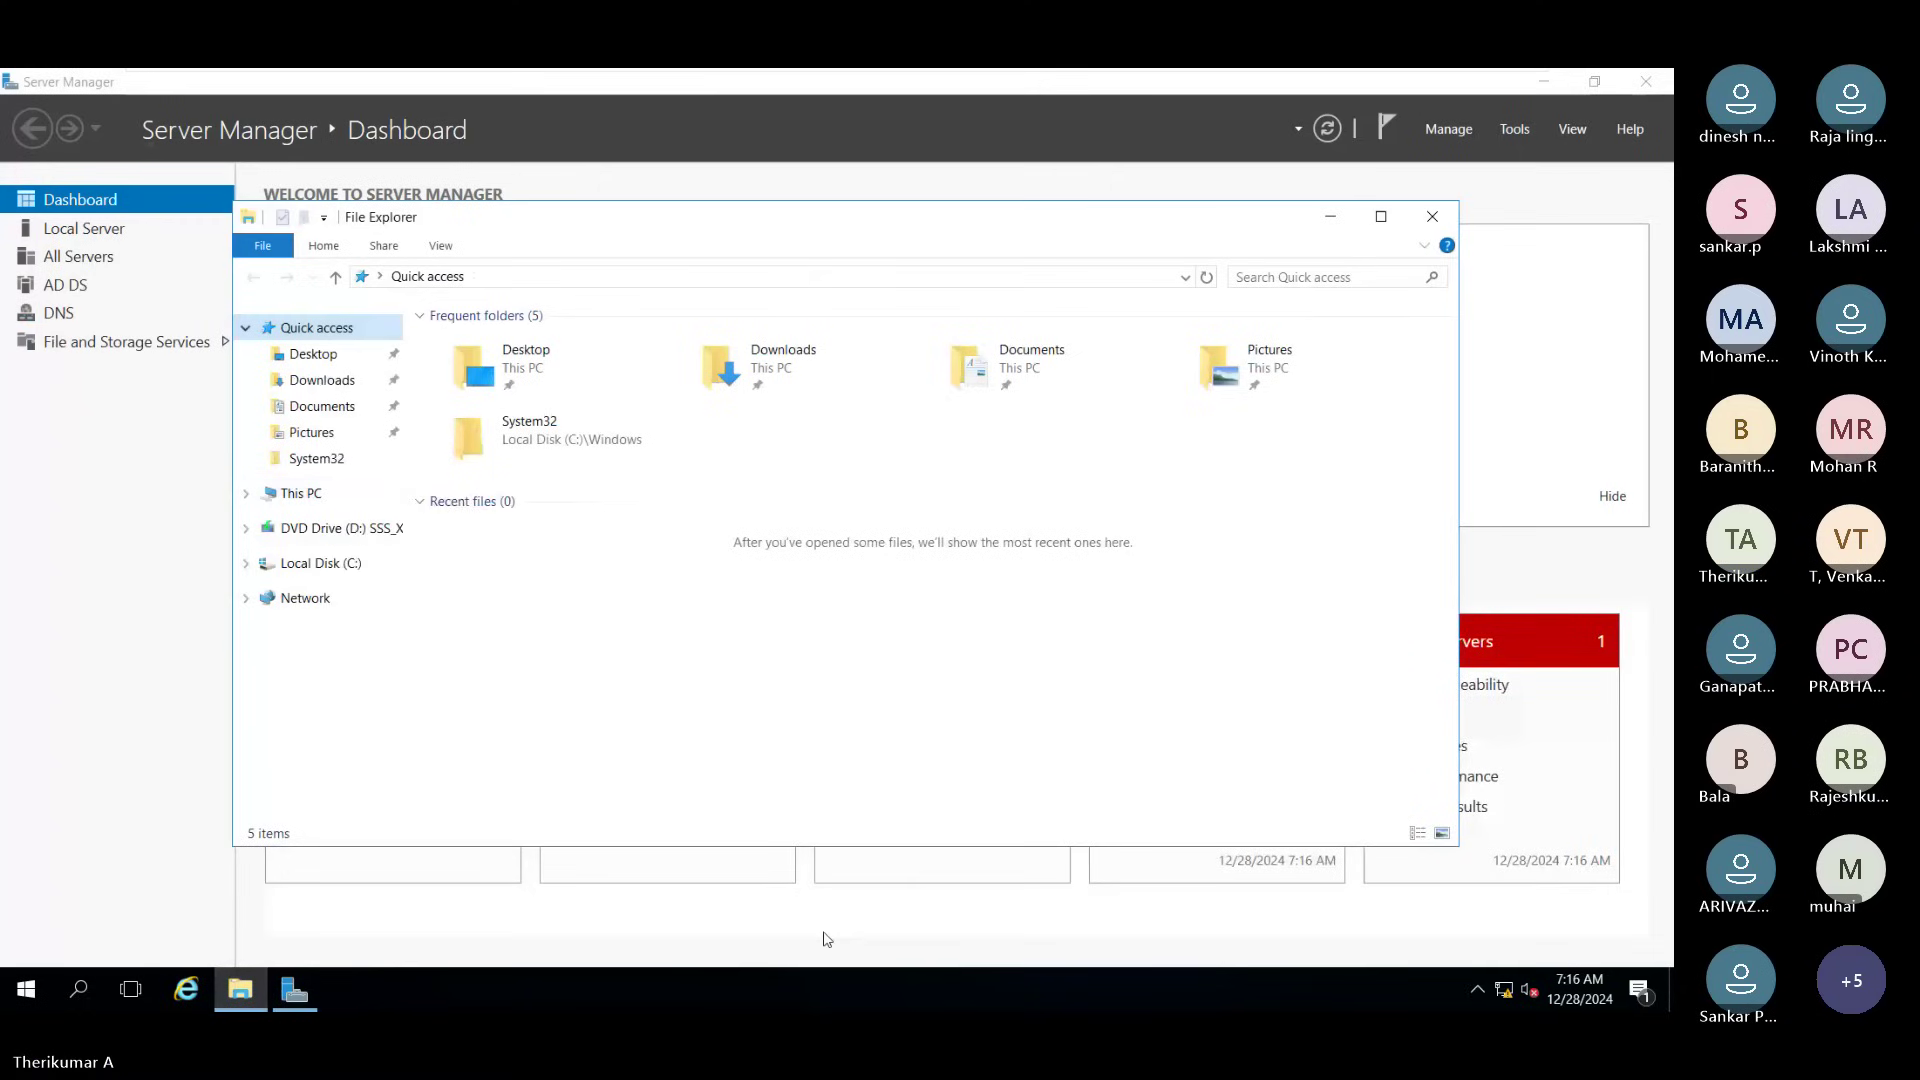
{"action": "left_click", "coordinate": [1407, 244]}
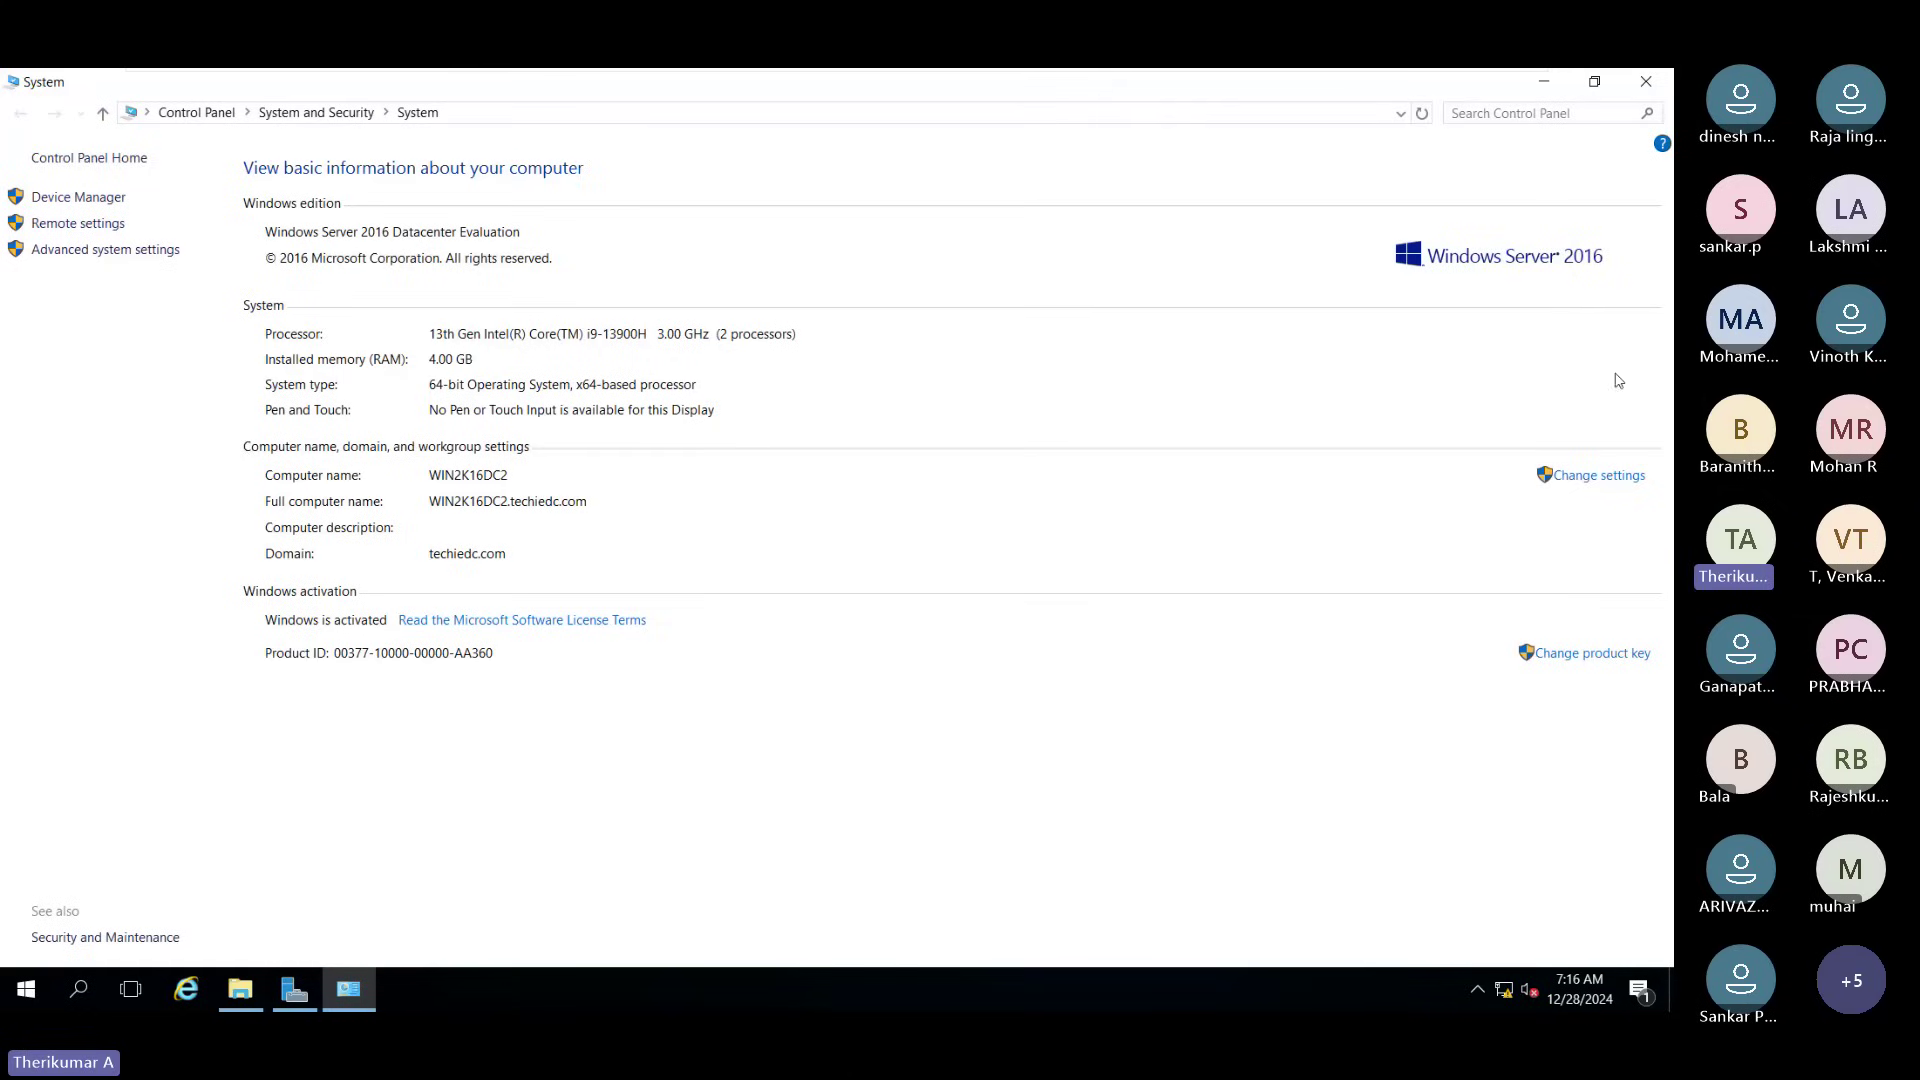
{"action": "left_click", "coordinate": [1543, 86]}
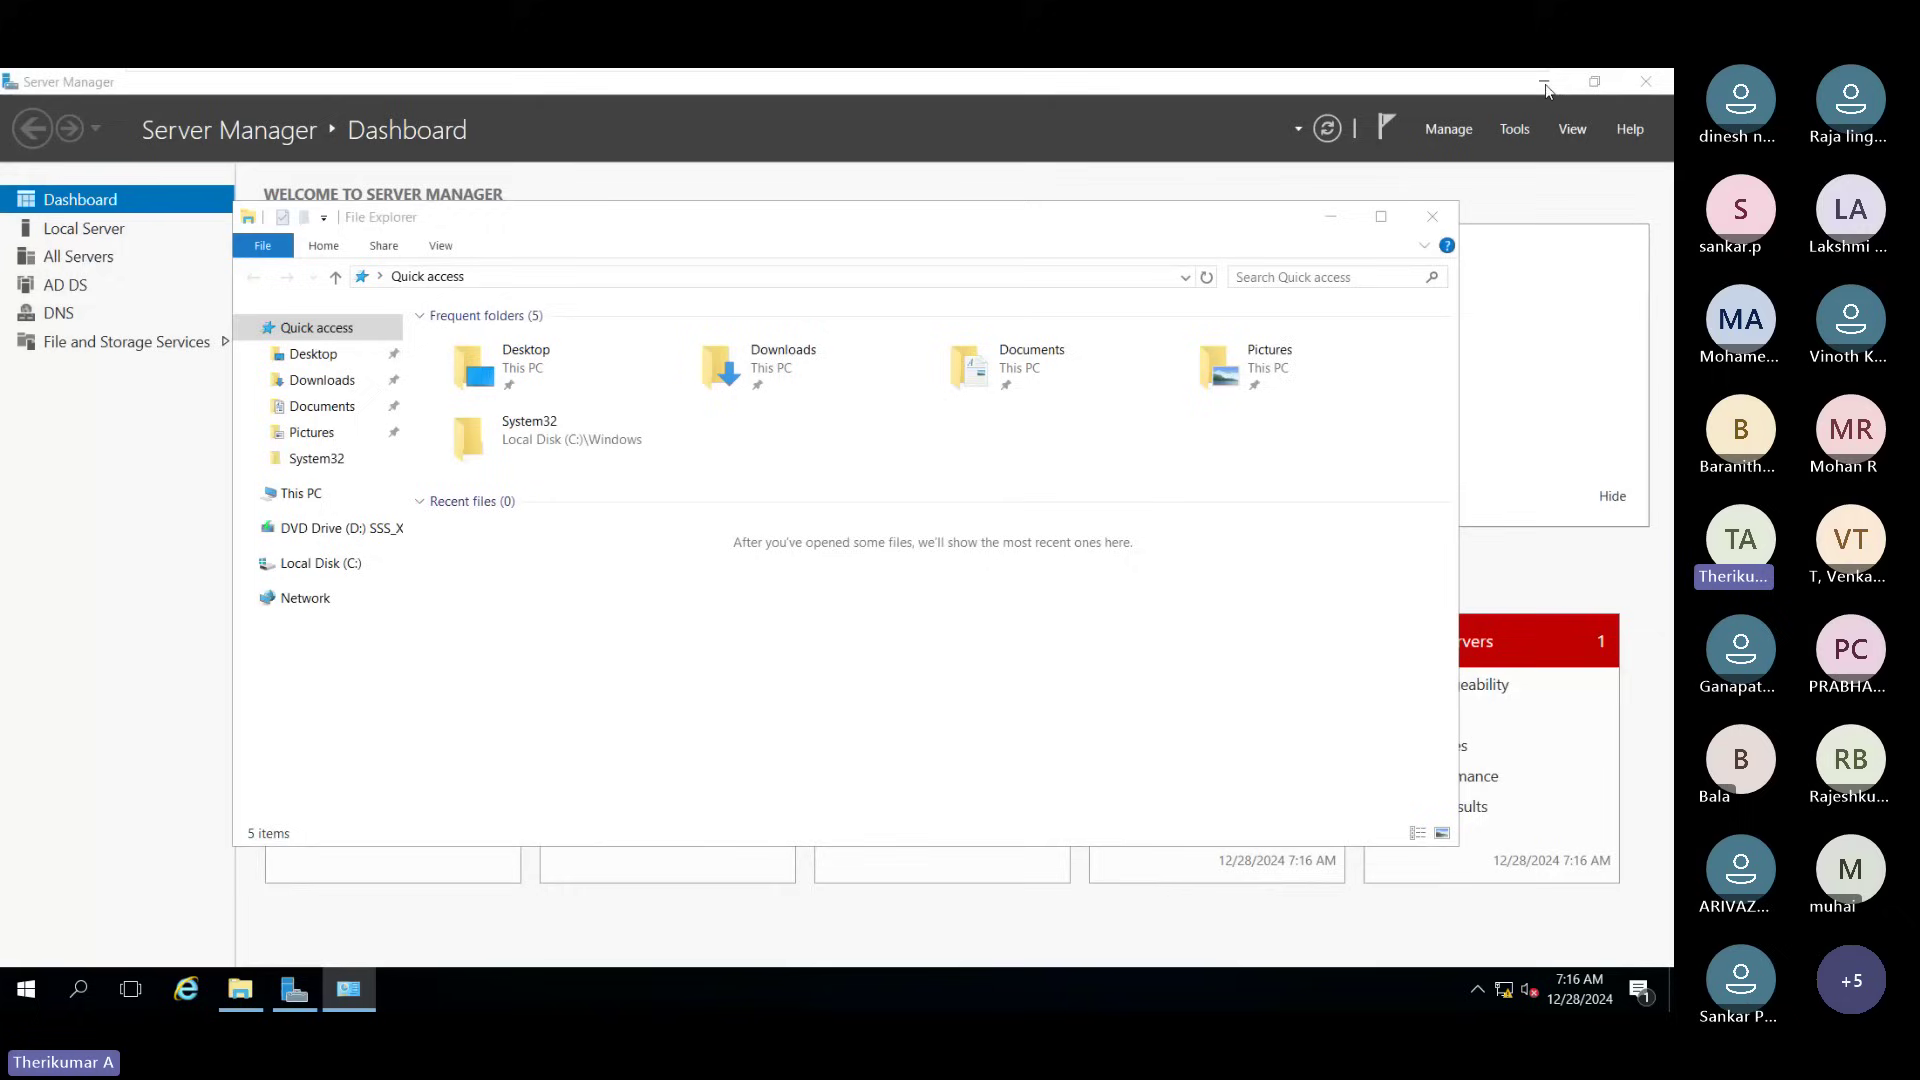
{"action": "left_click", "coordinate": [1430, 218]}
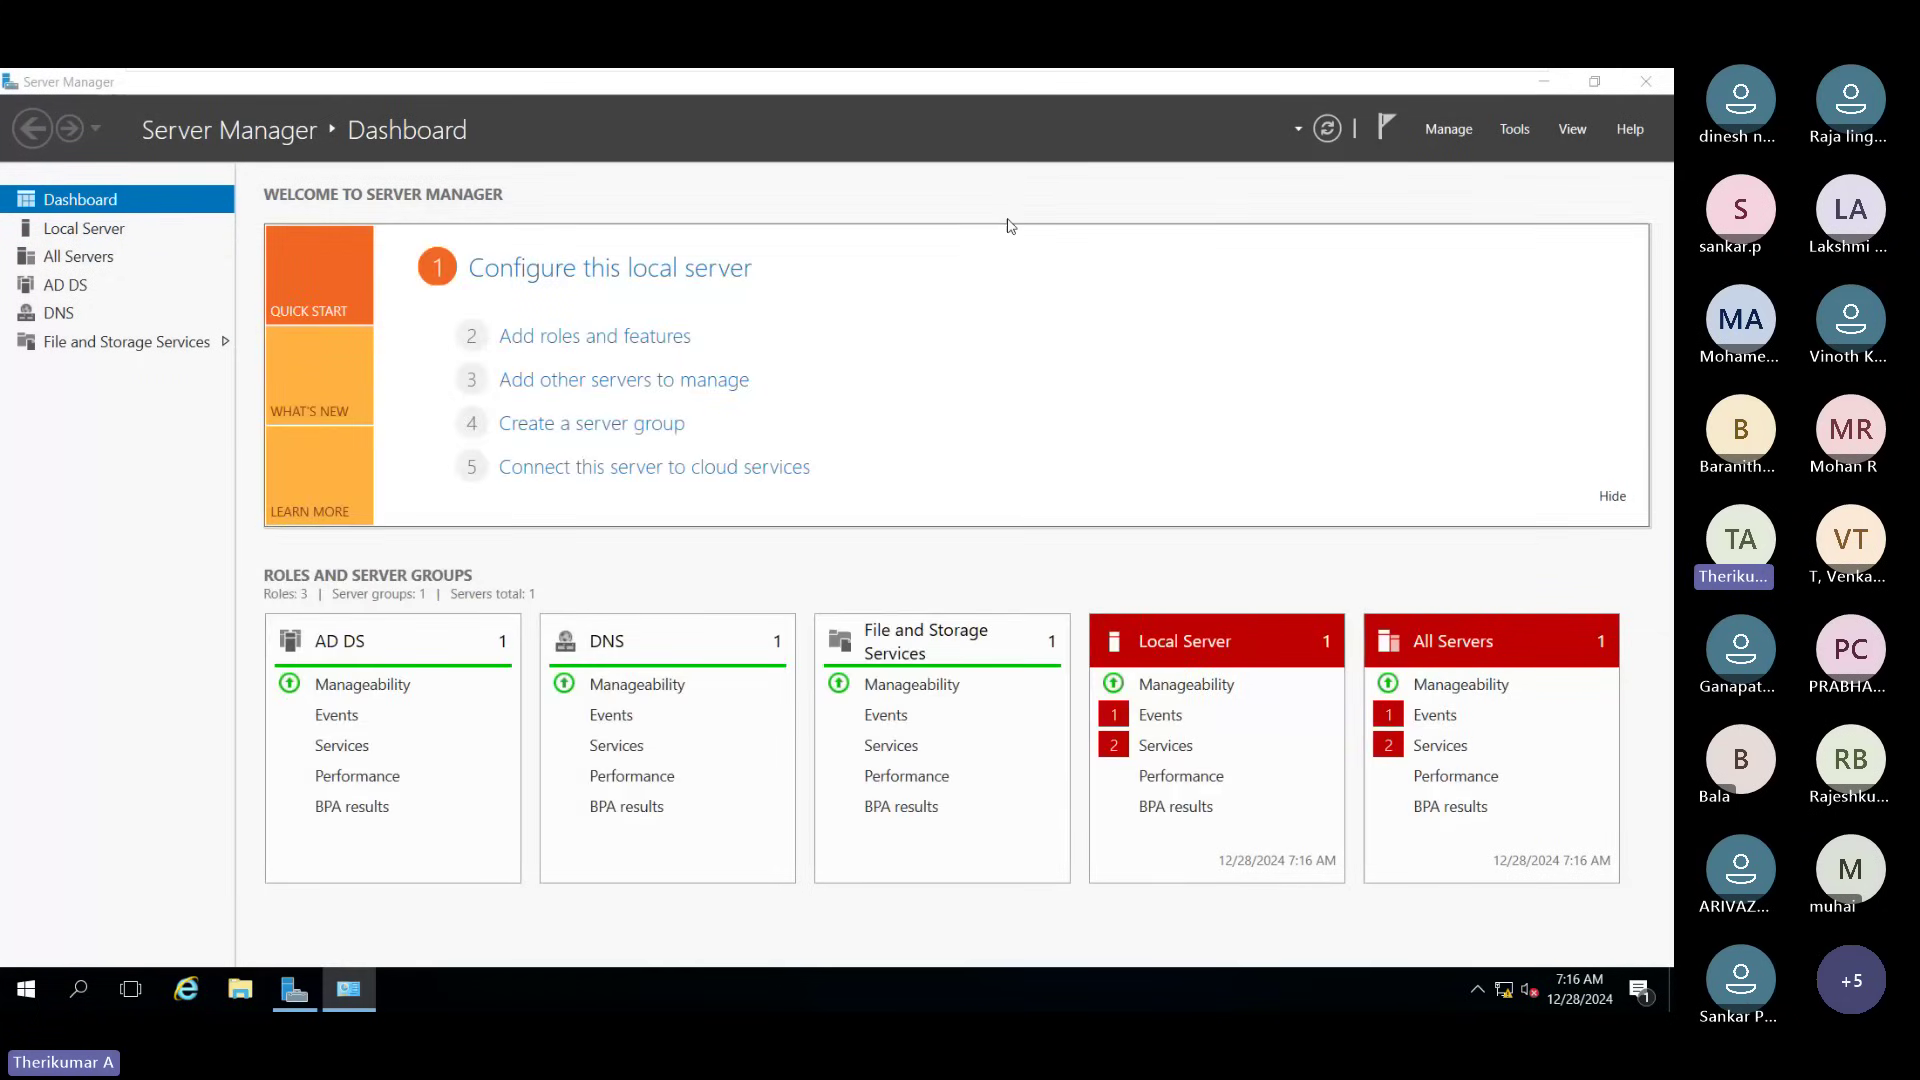
Step: Launch Active Directory Users and Computers from Server Manager's Tools menu
{"action": "left_click", "coordinate": [1513, 129]}
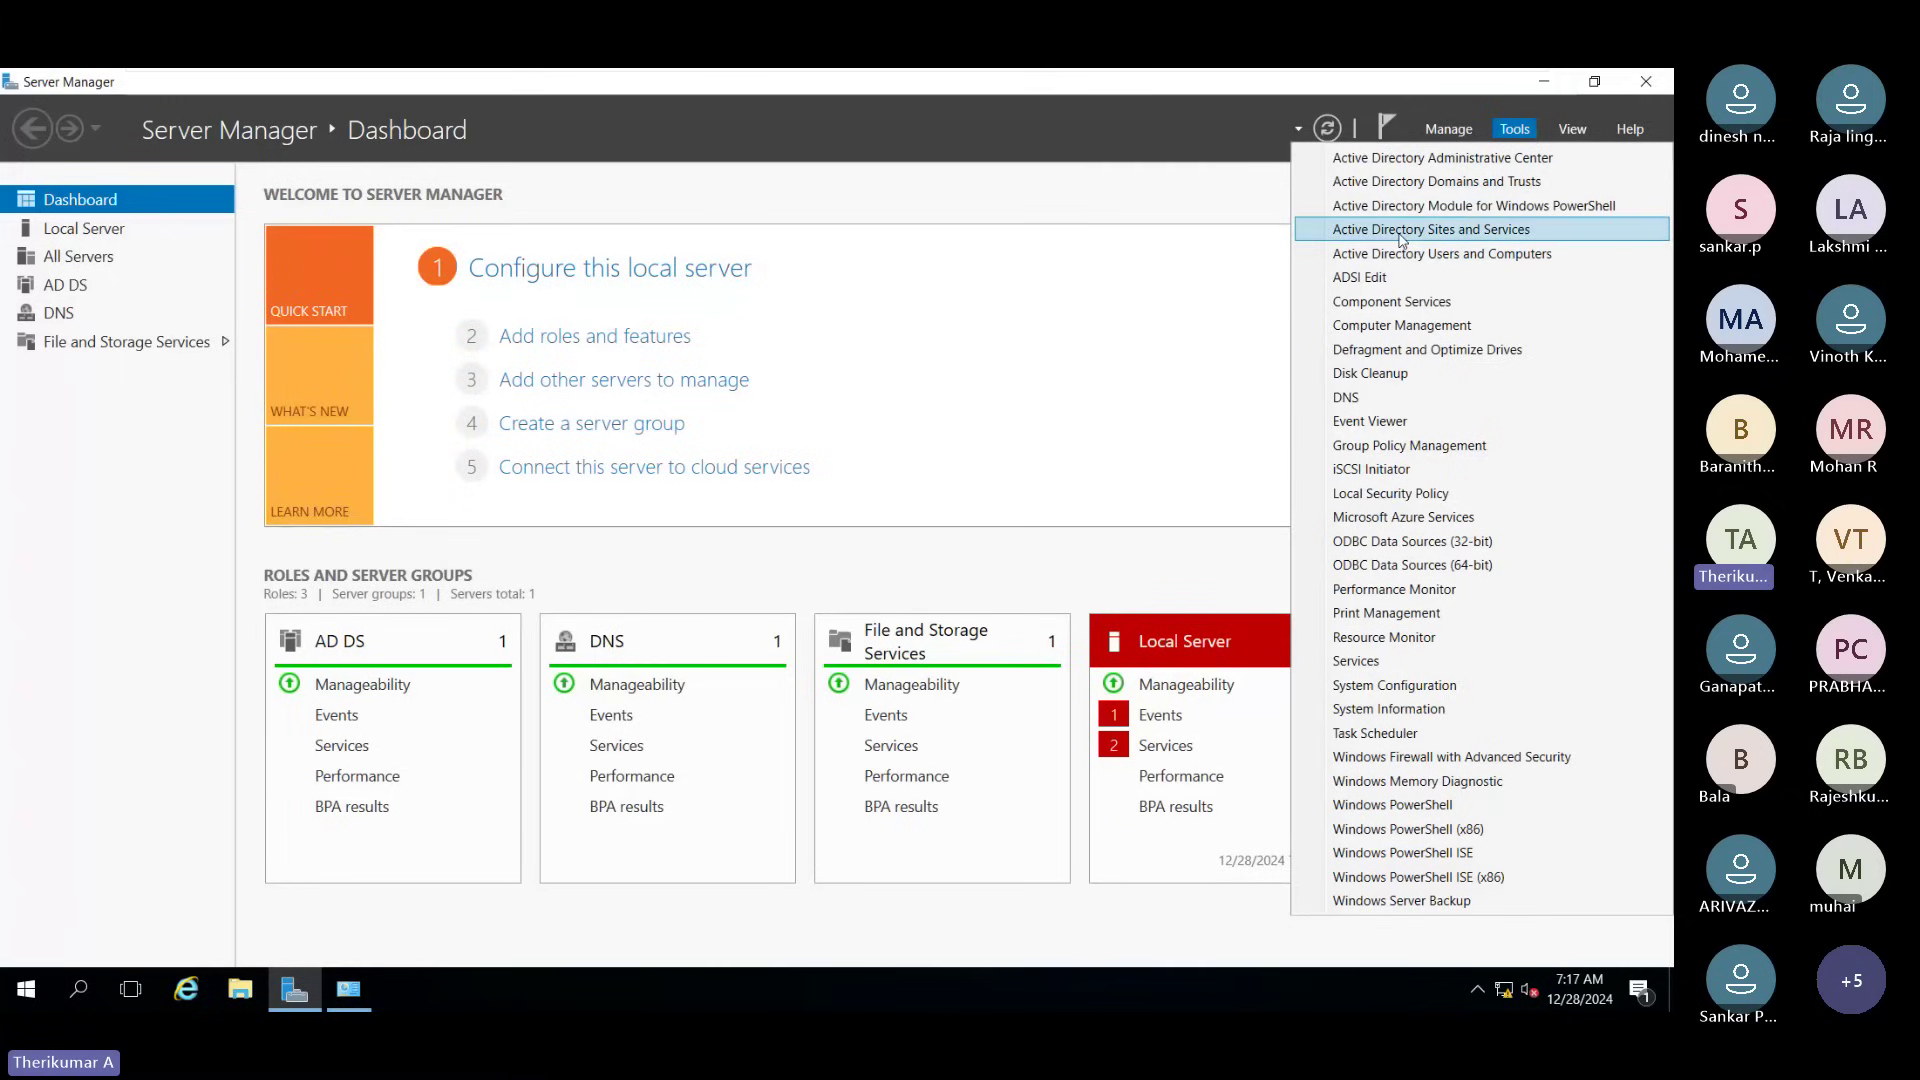
{"action": "left_click", "coordinate": [1524, 131]}
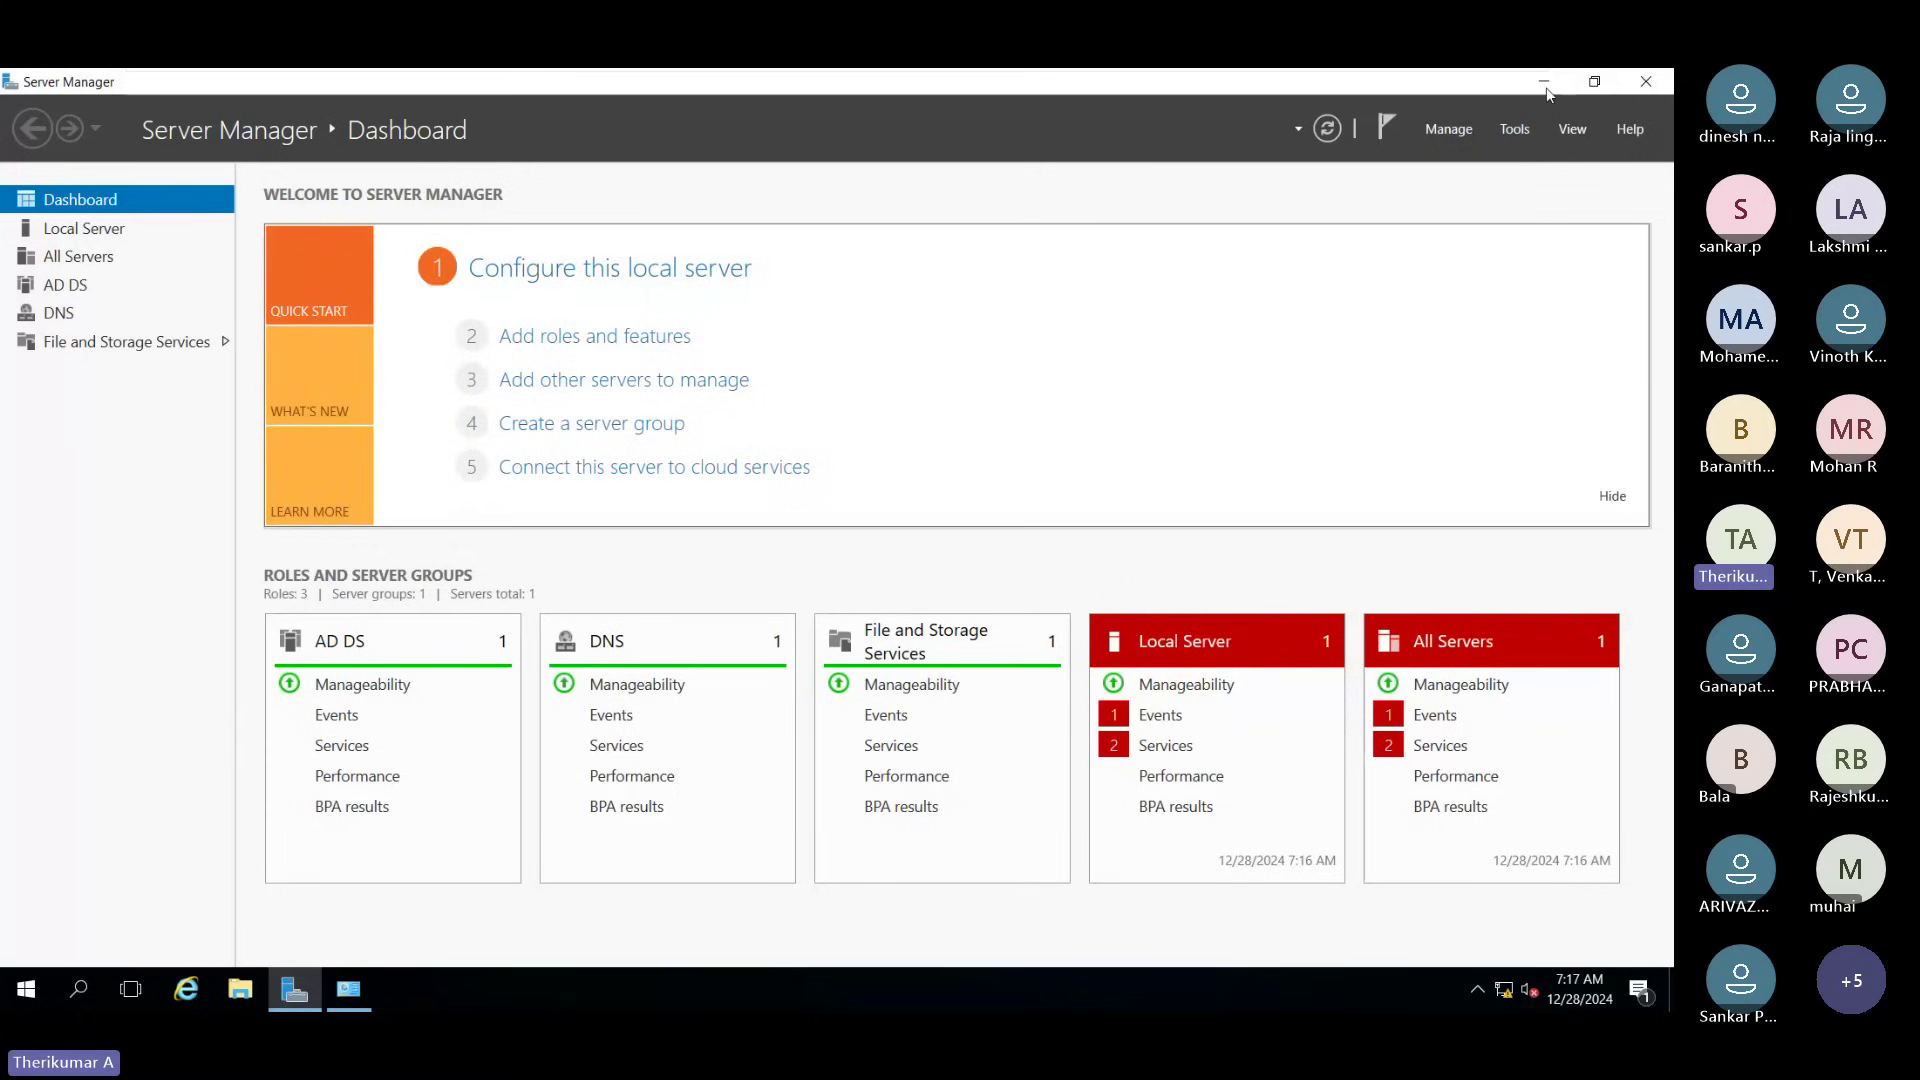
{"action": "left_click", "coordinate": [1516, 130]}
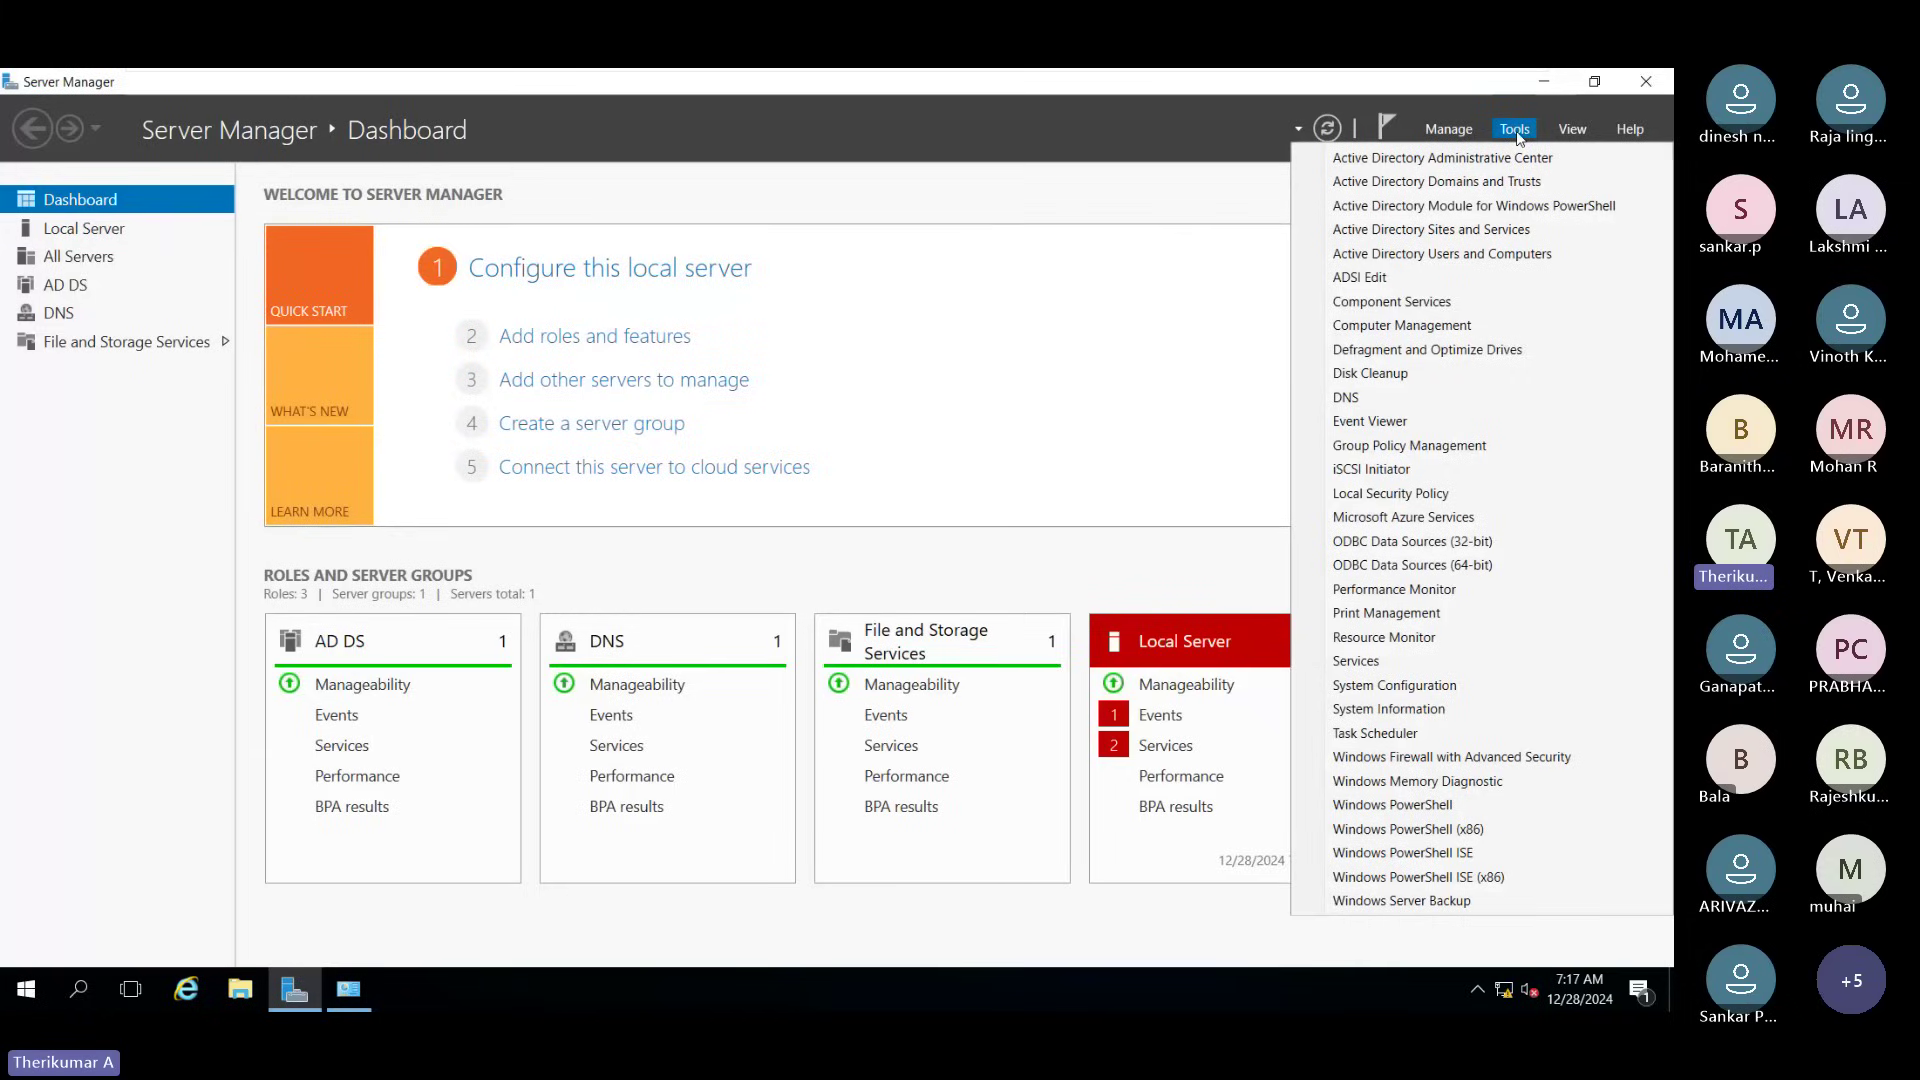
{"action": "left_click", "coordinate": [1494, 256]}
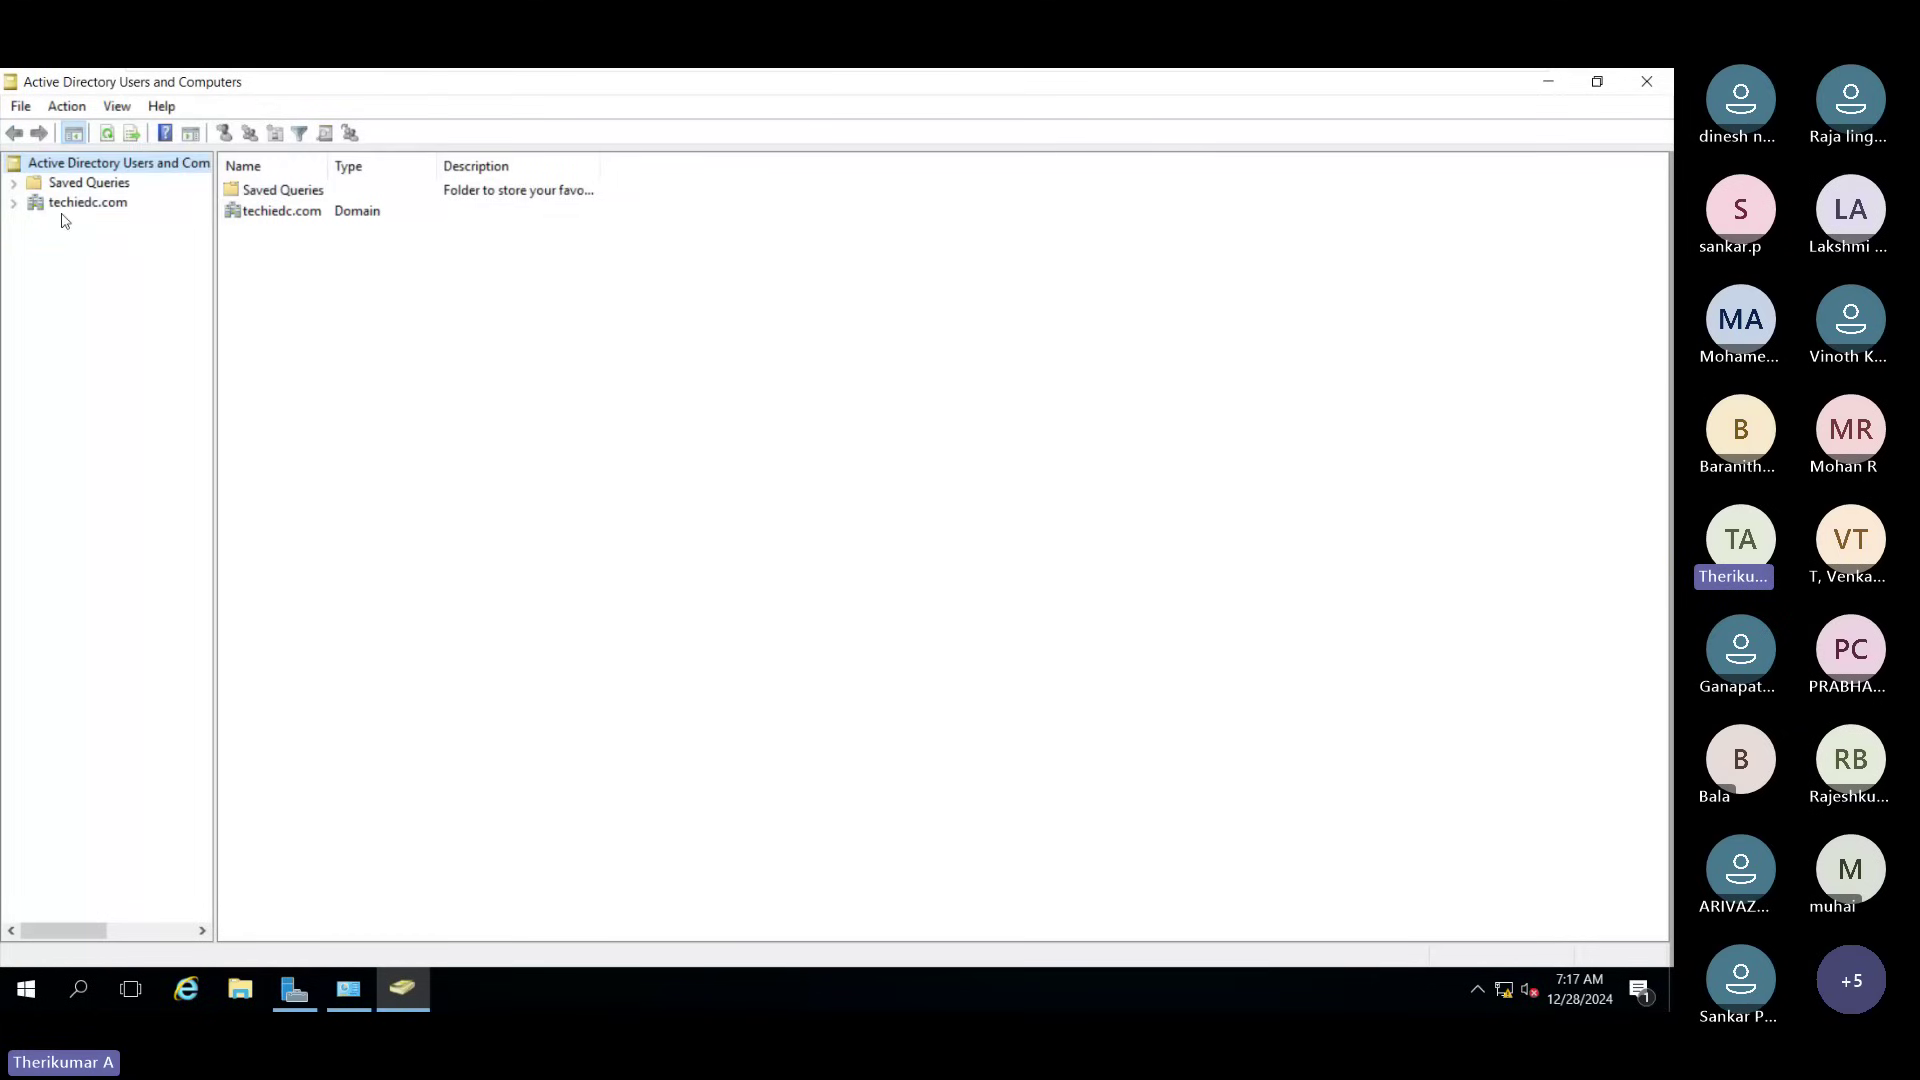
Step: Expand techiedc.com to list the Users container, then close and reopen the console
{"action": "double_click", "coordinate": [87, 202]}
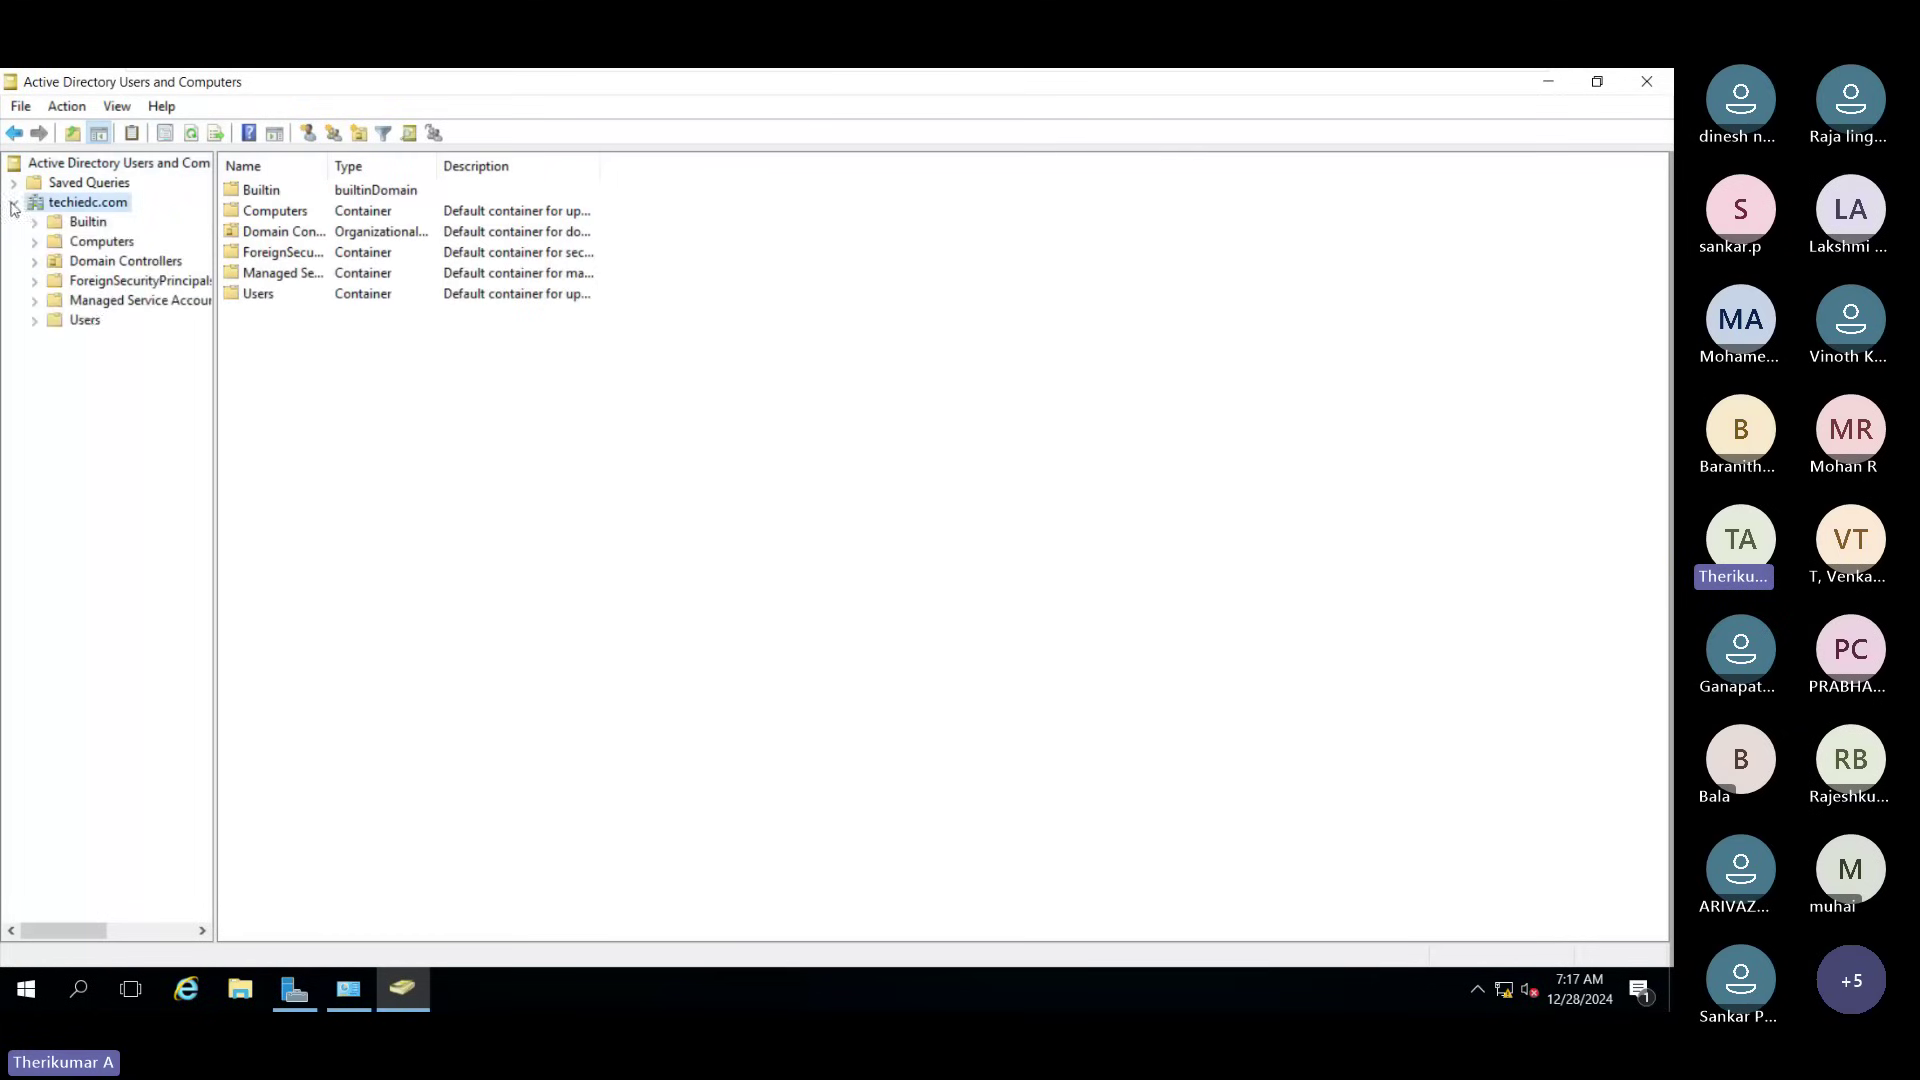
{"action": "left_click", "coordinate": [85, 320]}
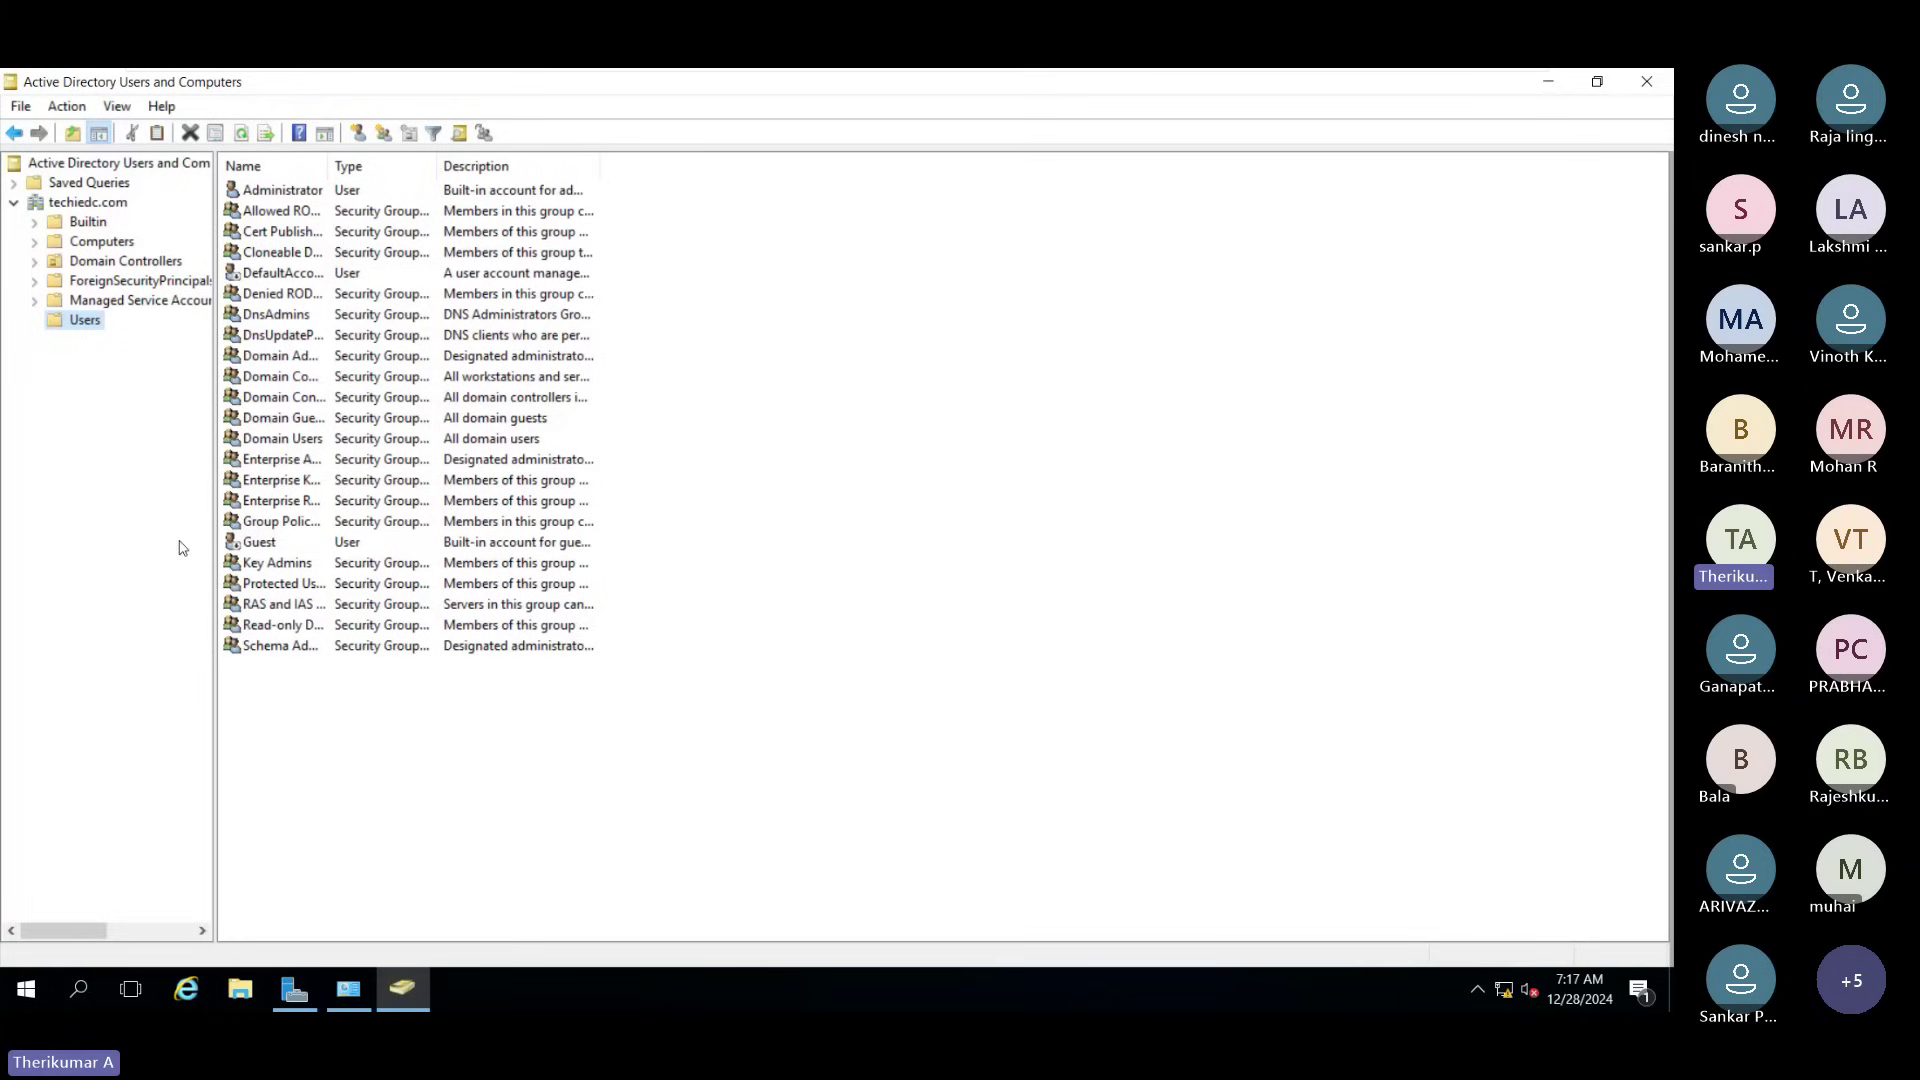
{"action": "left_click", "coordinate": [1645, 81]}
{"action": "left_click", "coordinate": [1514, 129]}
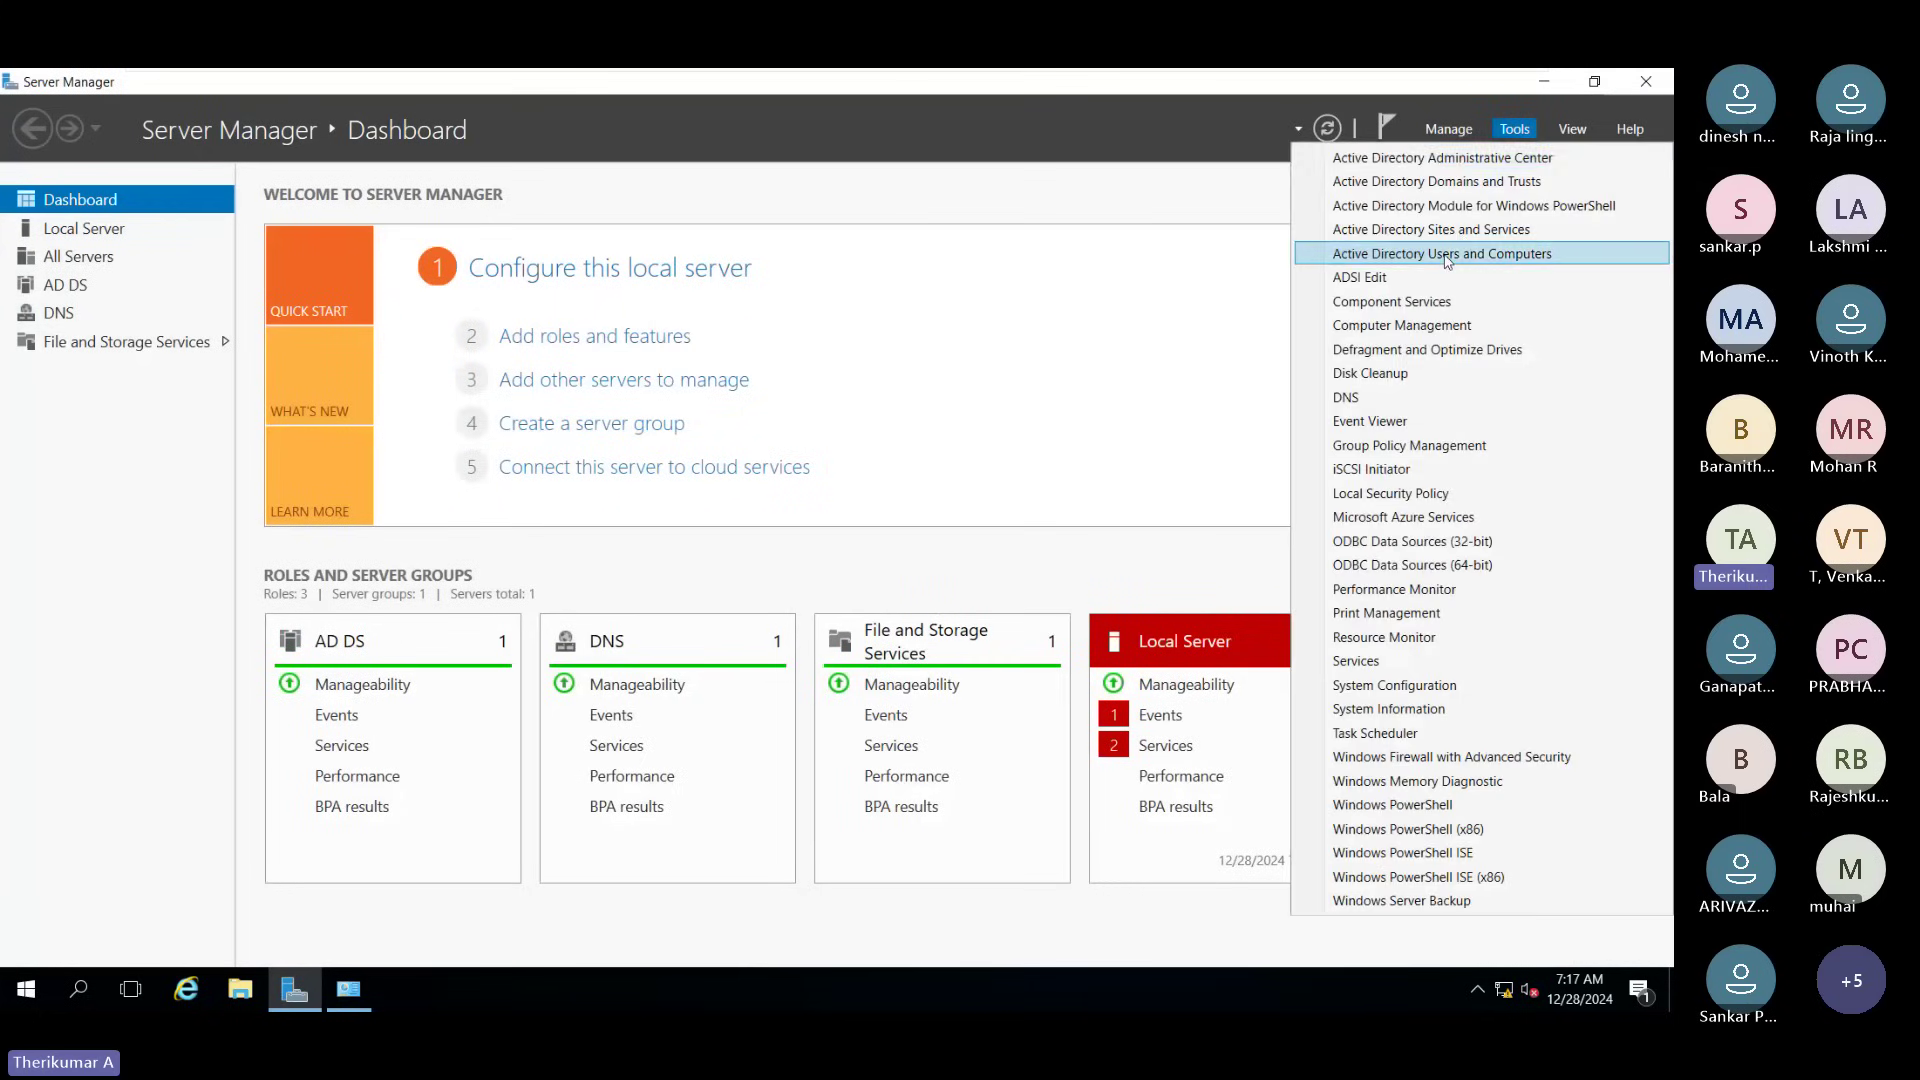
{"action": "left_click", "coordinate": [1444, 255]}
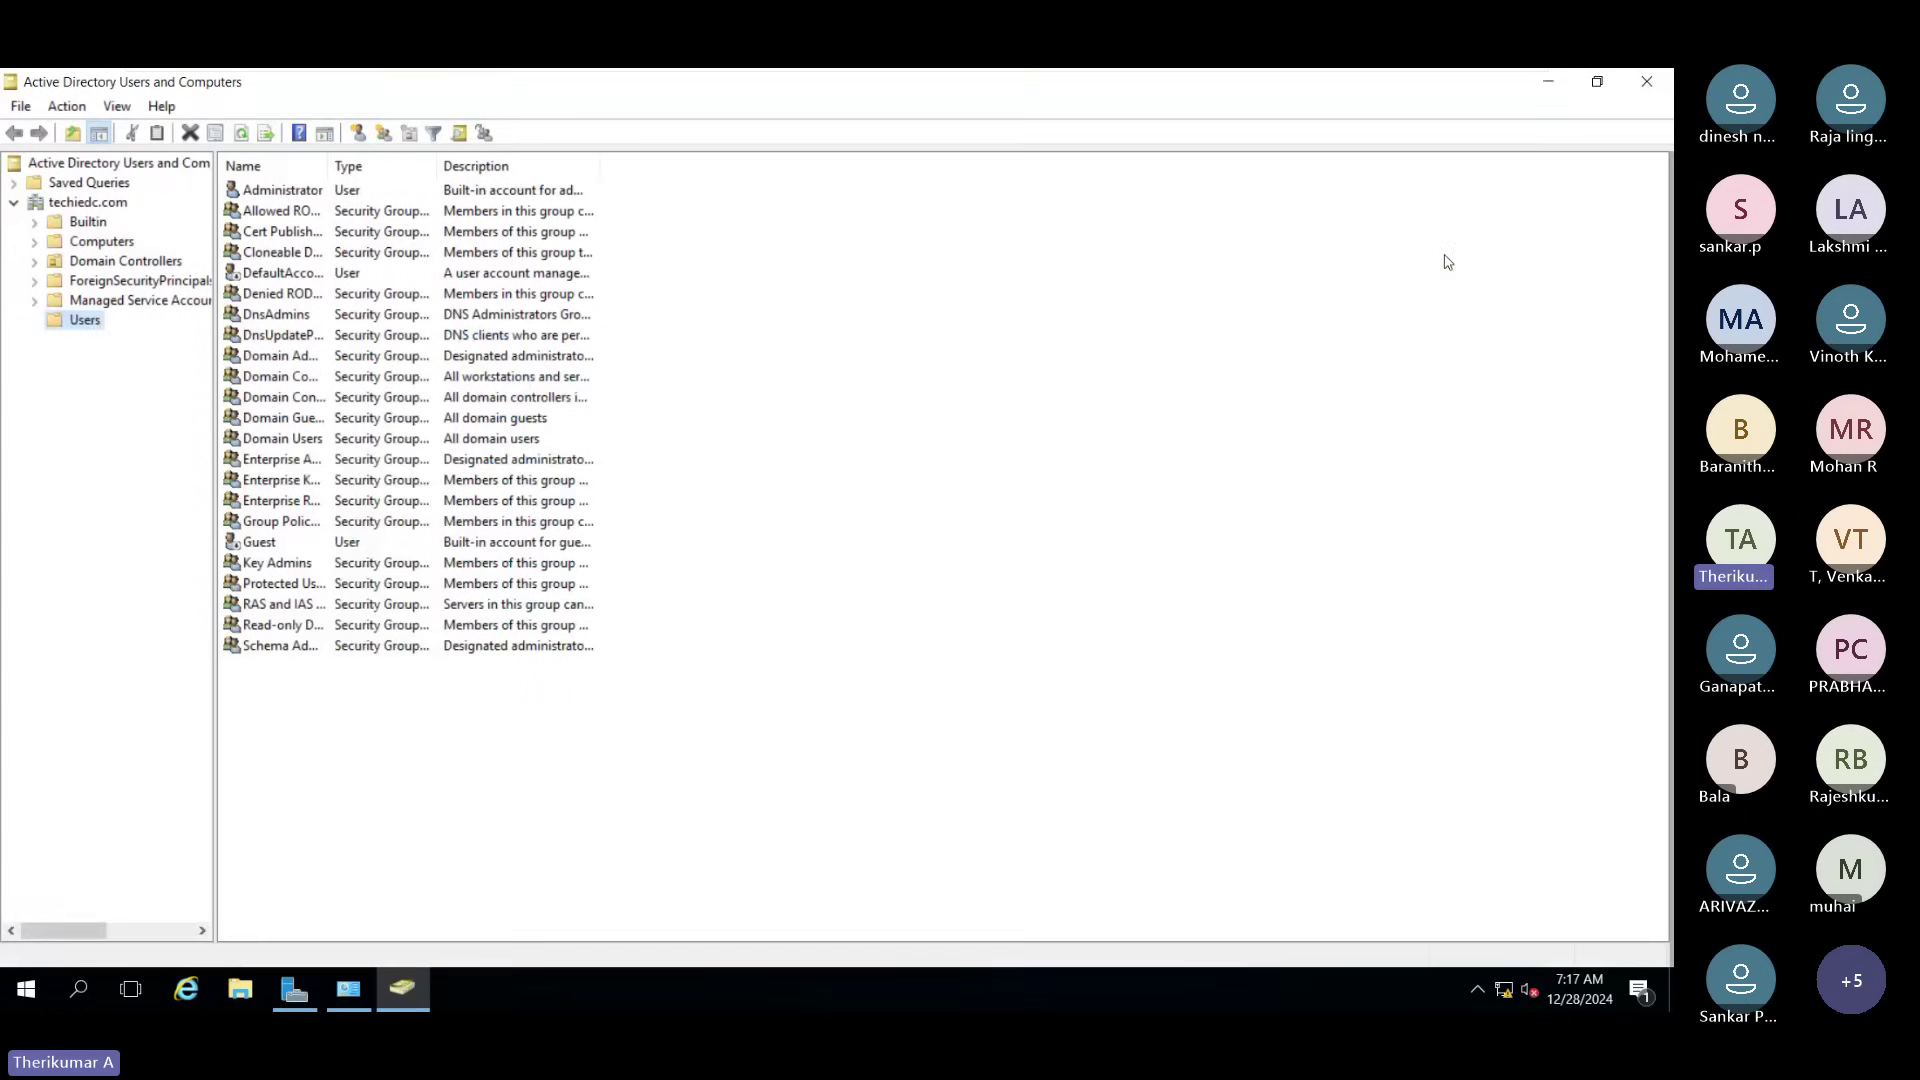
{"action": "left_click", "coordinate": [1647, 82]}
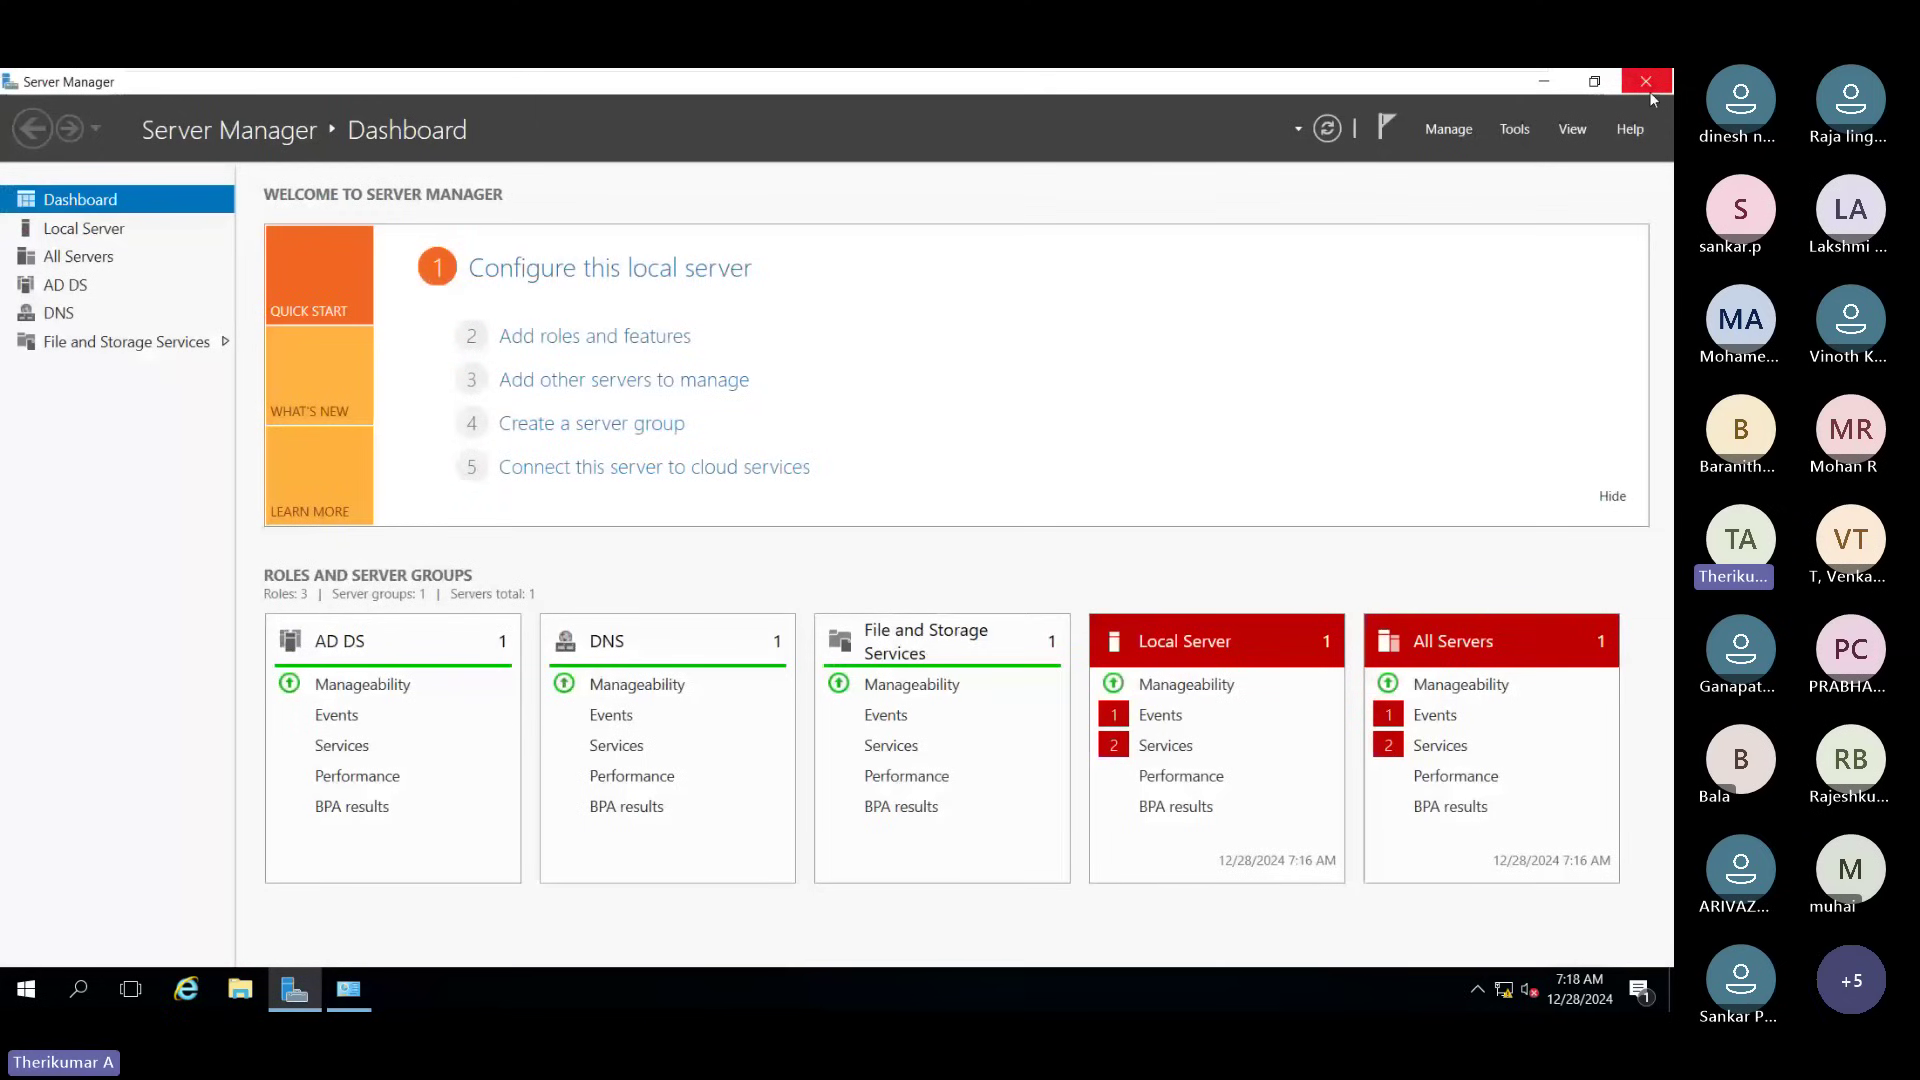
Step: Reopen Active Directory Users and Computers by running dsa.msc
{"action": "key", "text": "super+r"}
{"action": "type", "text": "d"}
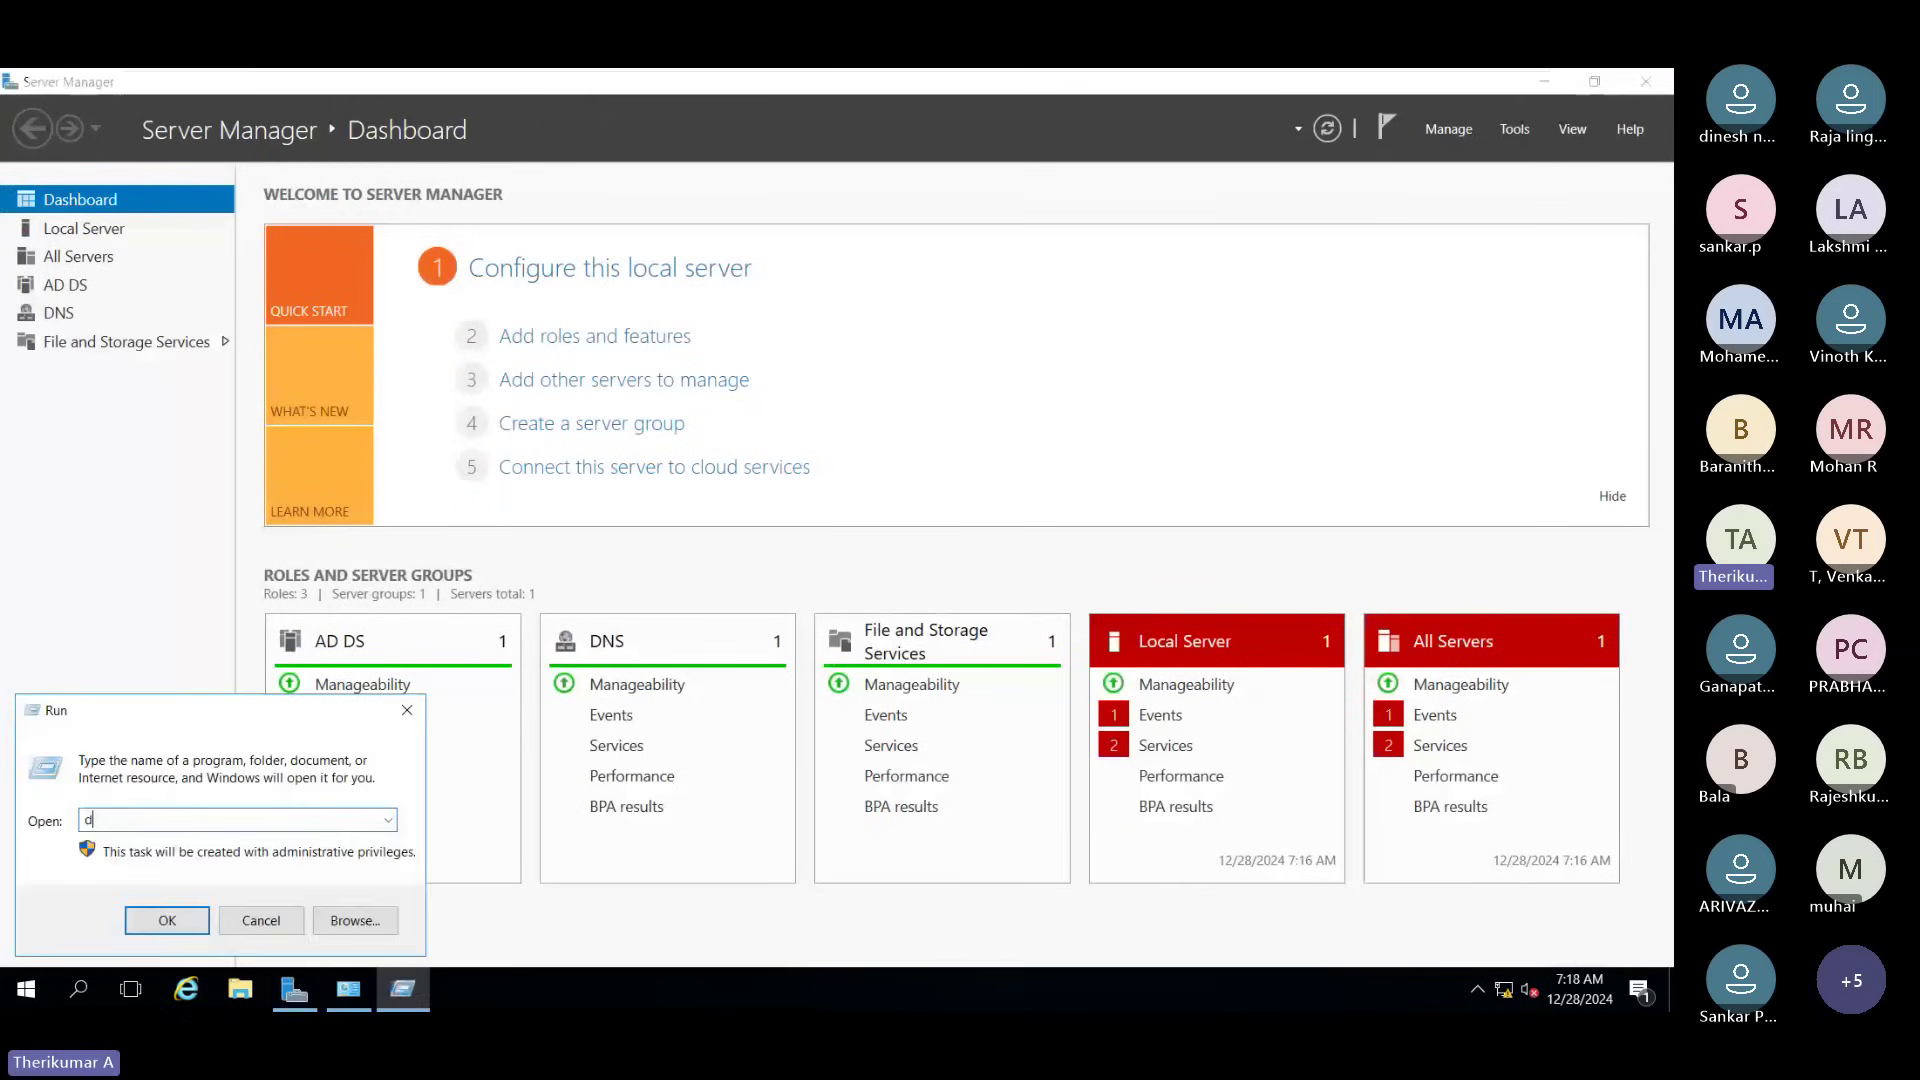
{"action": "type", "text": "sa.msc"}
{"action": "key", "text": "Return"}
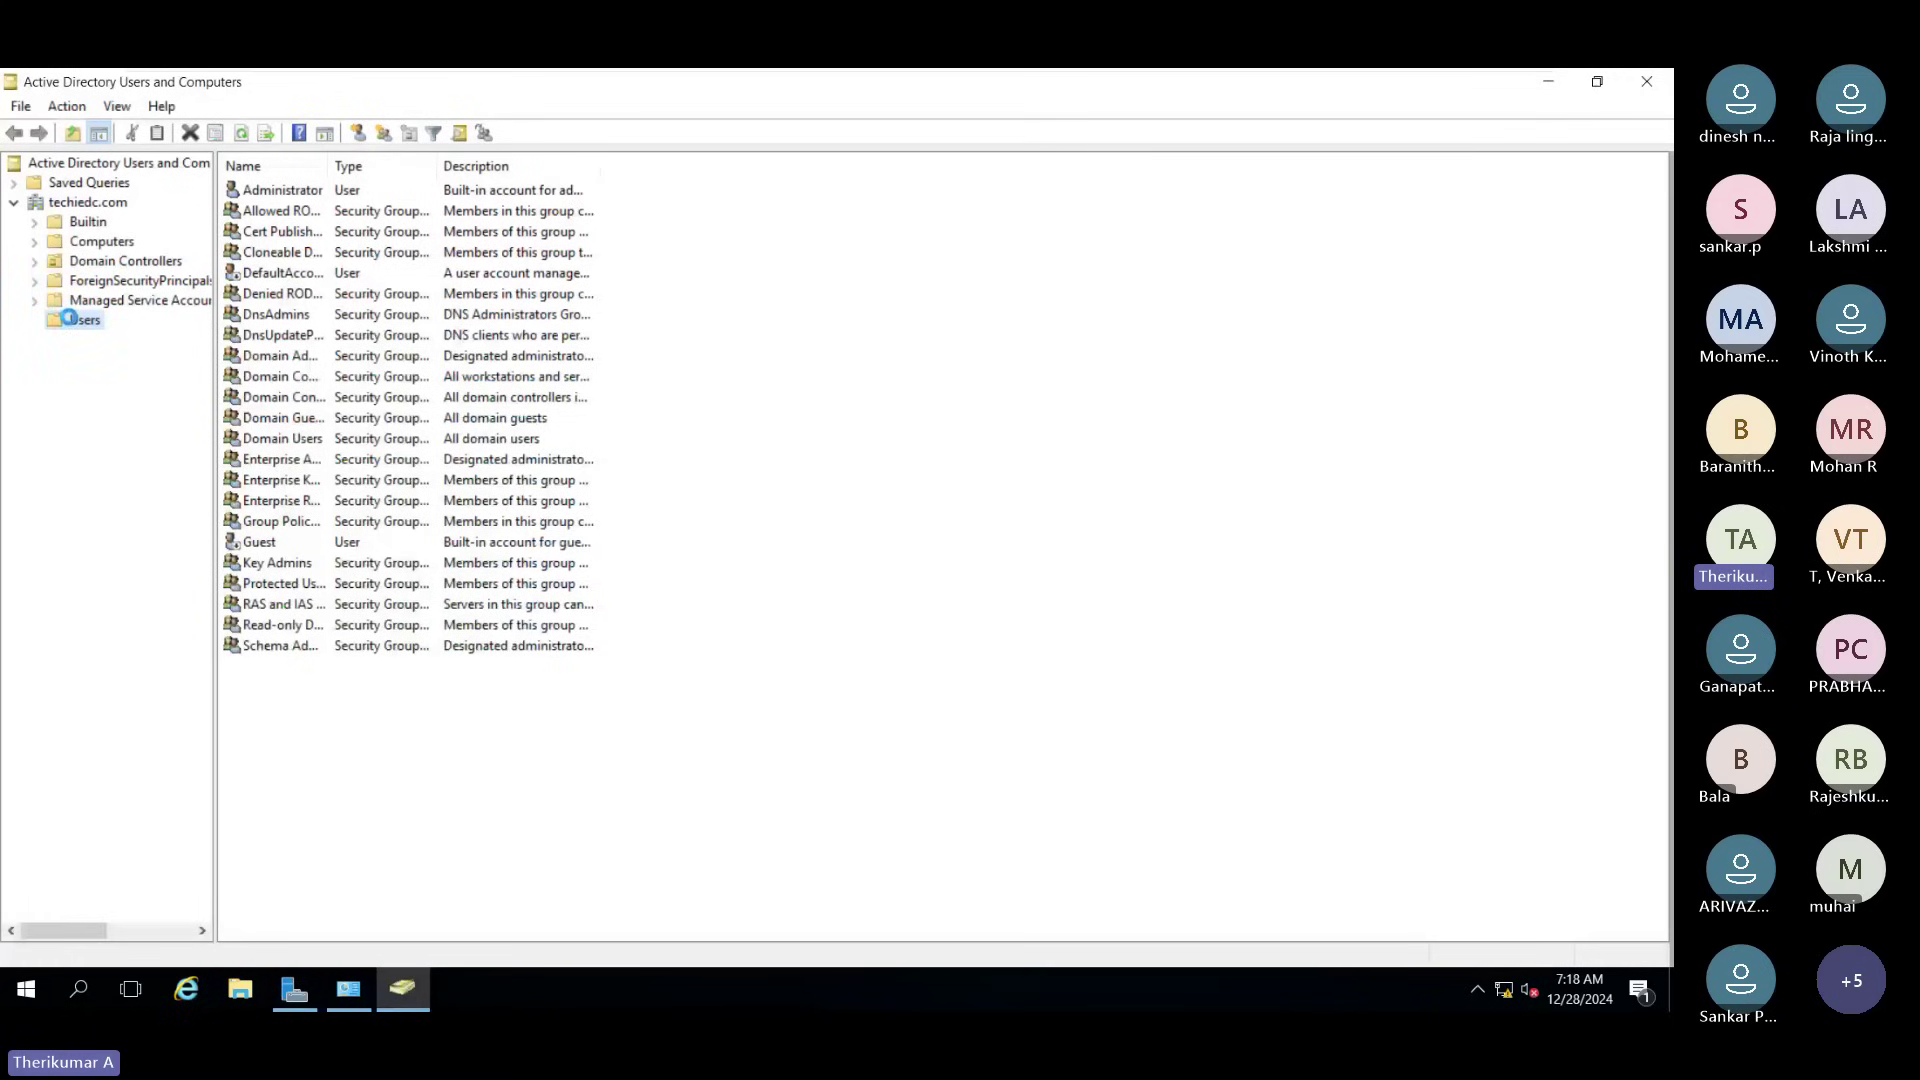
Step: Start a new user in Users, entering the user's first name, last name and logon name
{"action": "right_click", "coordinate": [68, 318]}
{"action": "mouse_move", "coordinate": [172, 392]}
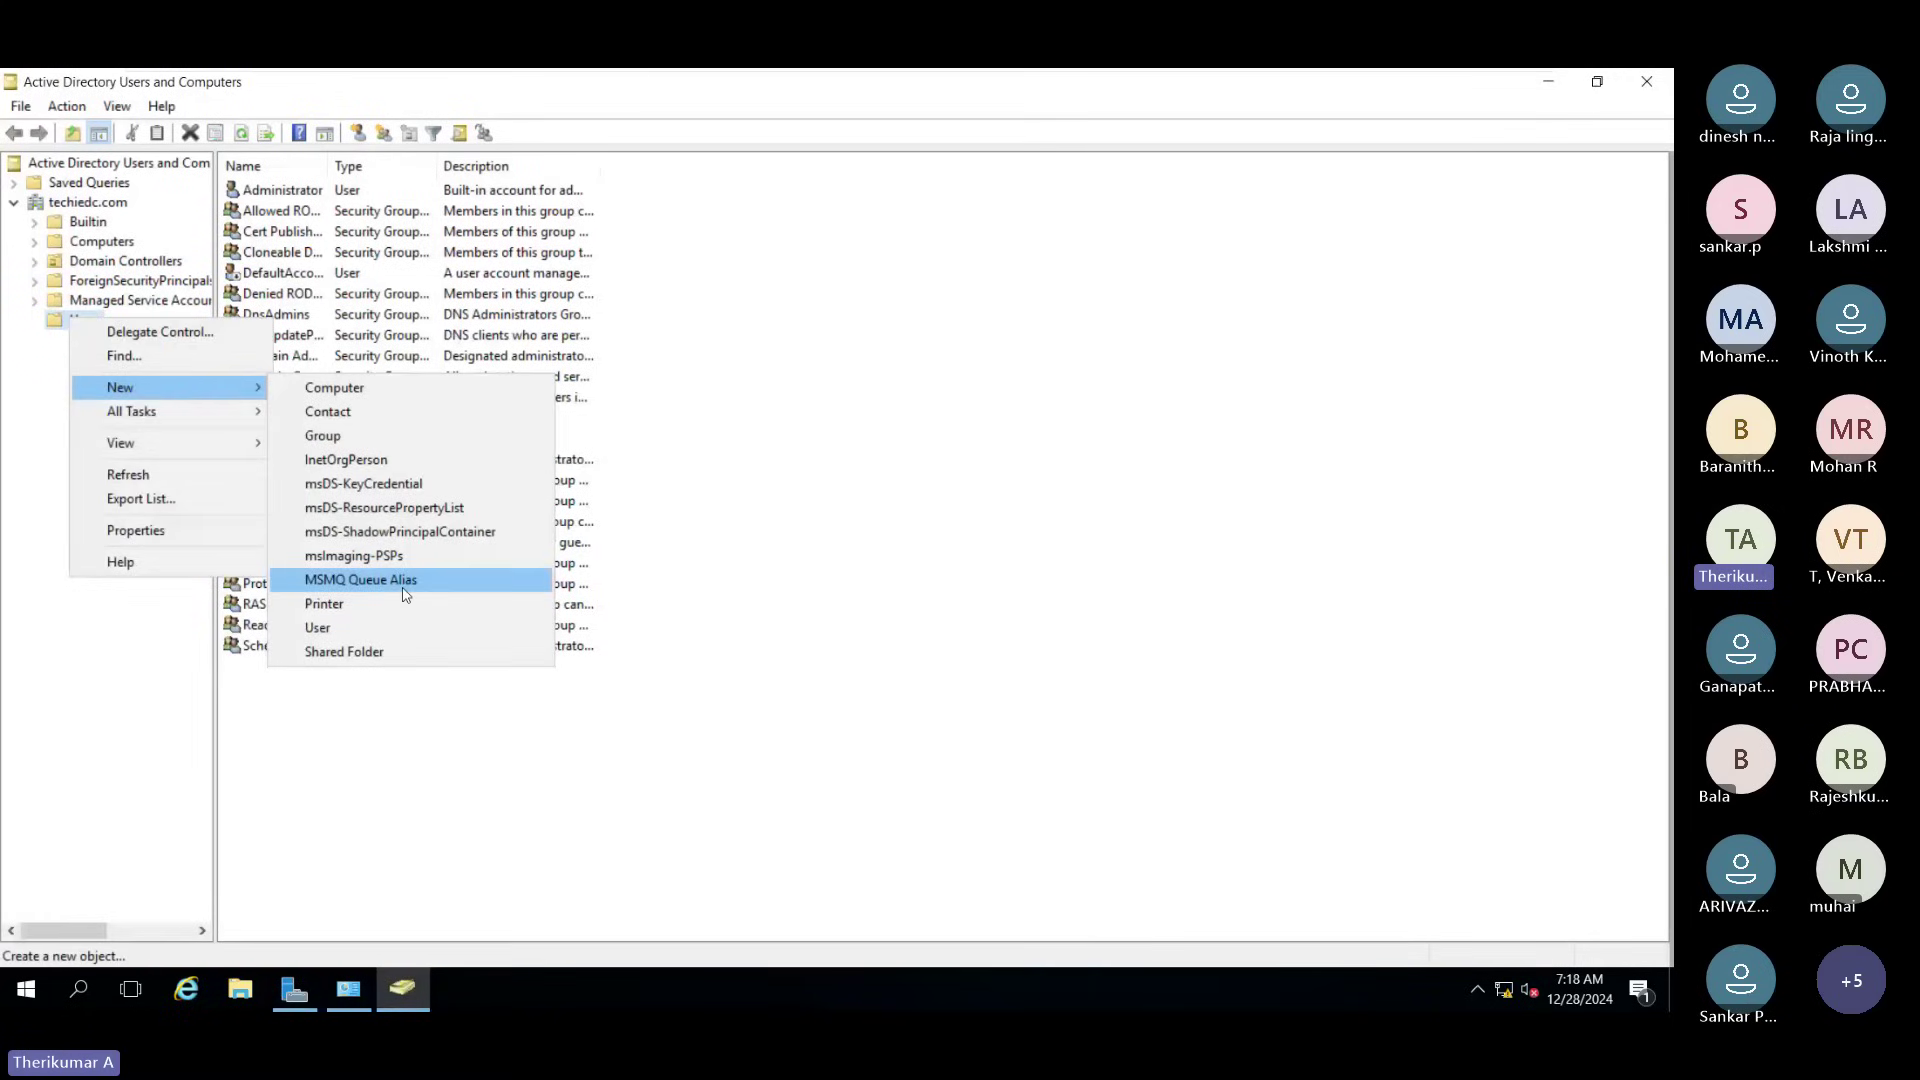
{"action": "left_click", "coordinate": [400, 627]}
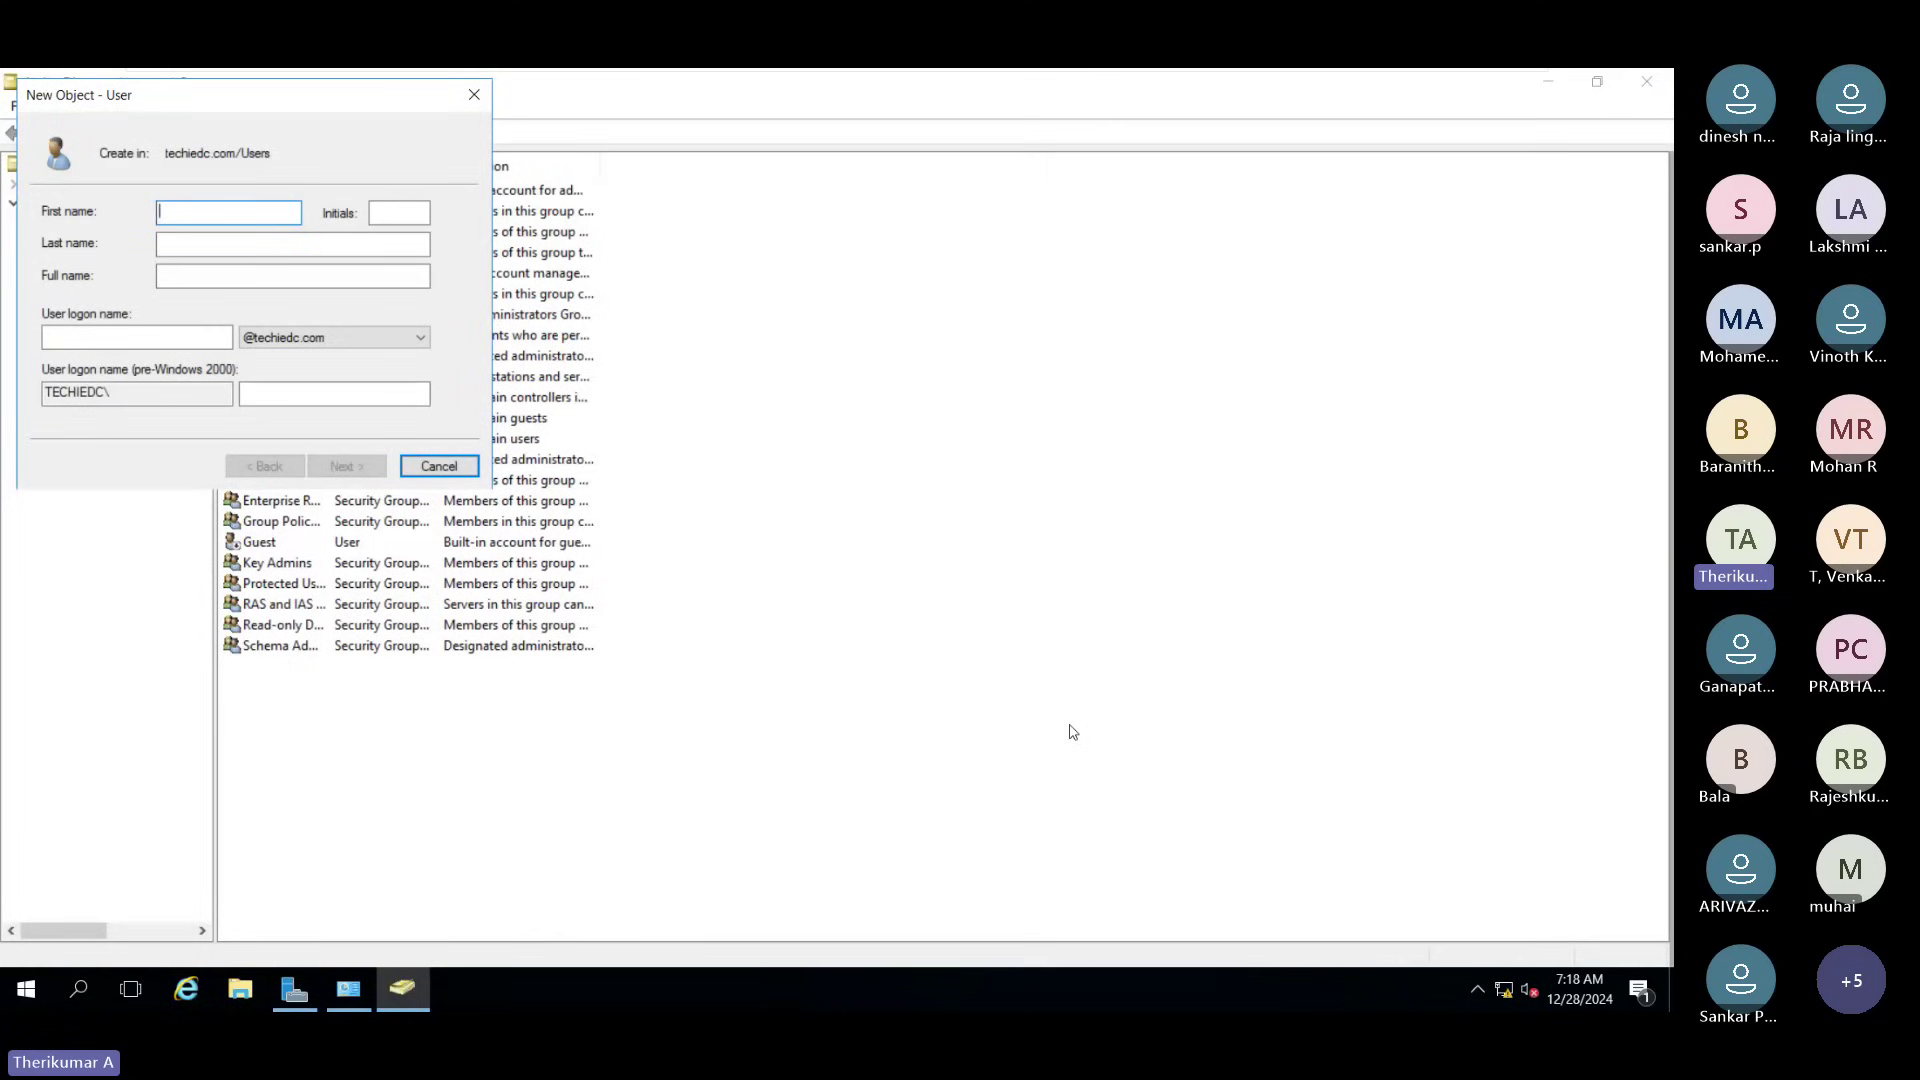
{"action": "type", "text": "Venkat"}
{"action": "key", "text": "Tab"}
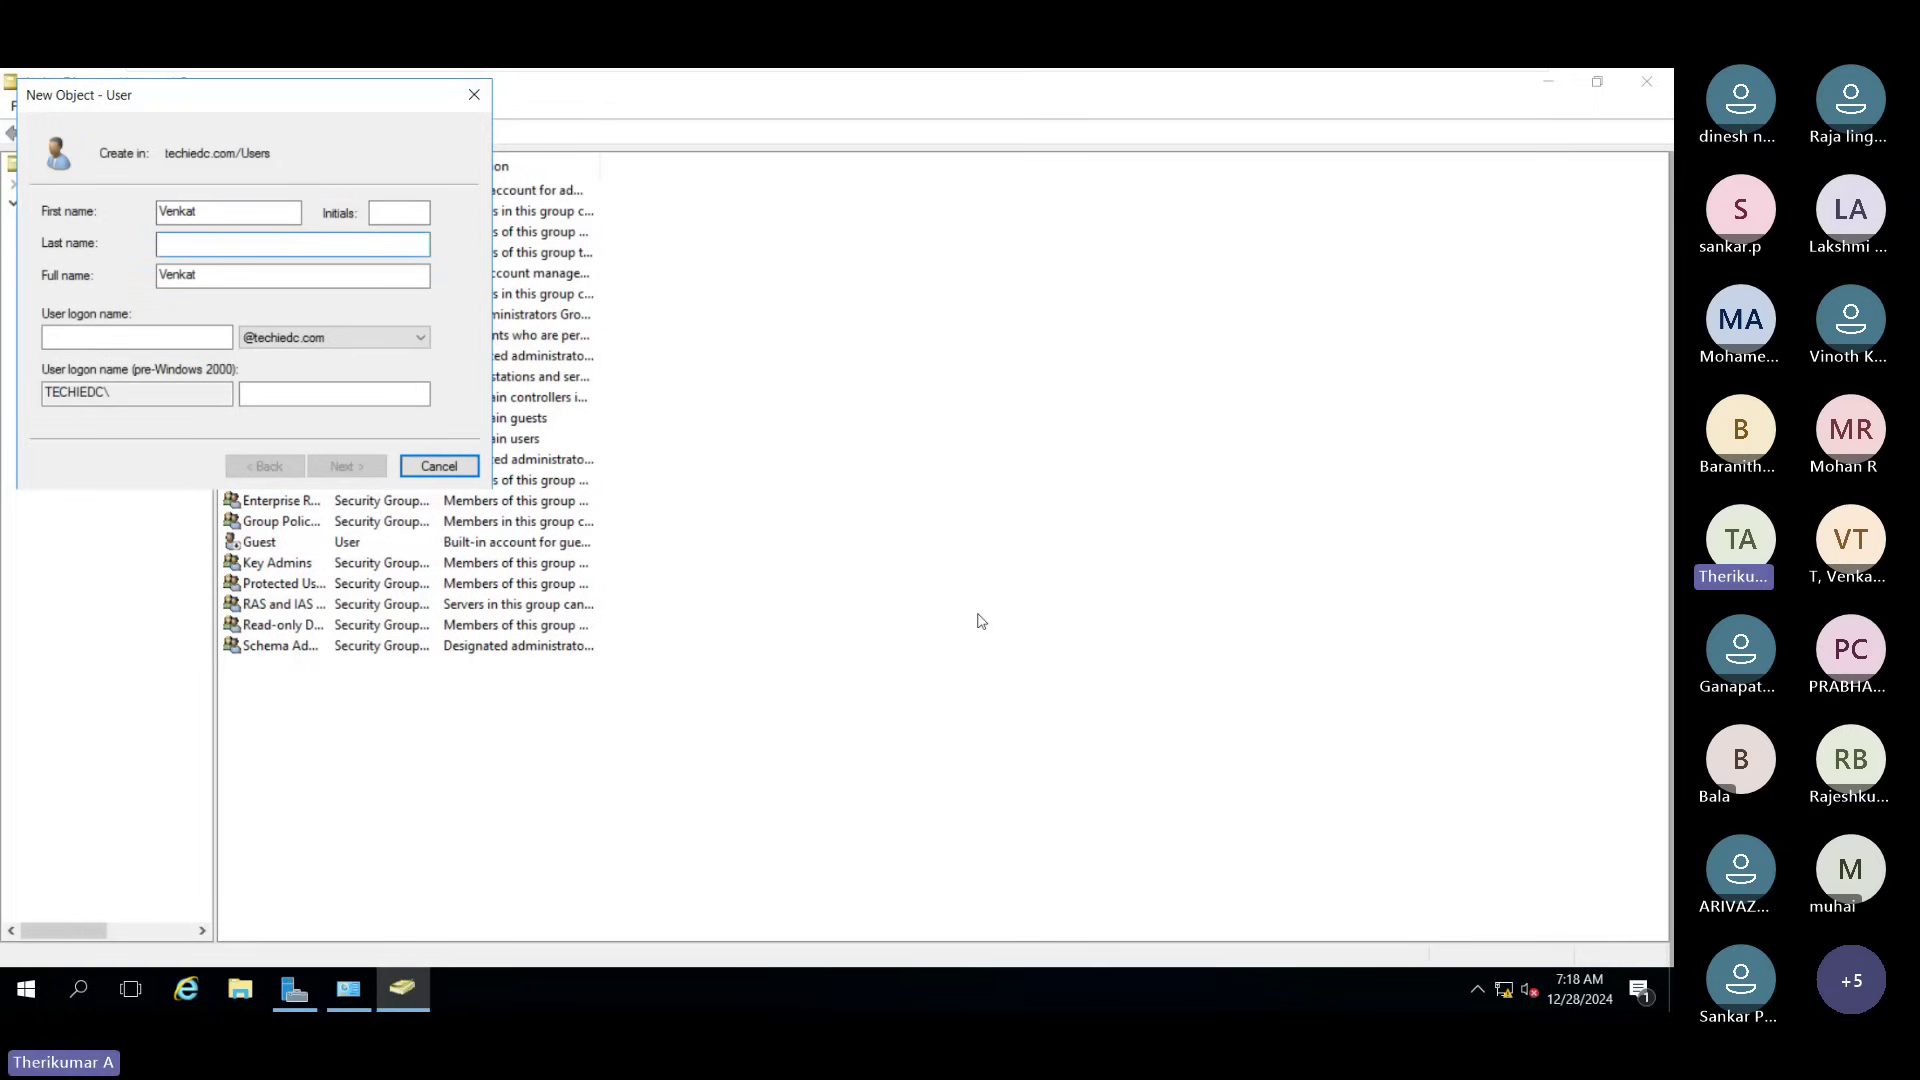
{"action": "type", "text": "k"}
{"action": "left_click", "coordinate": [86, 329]}
{"action": "type", "text": "Venk"}
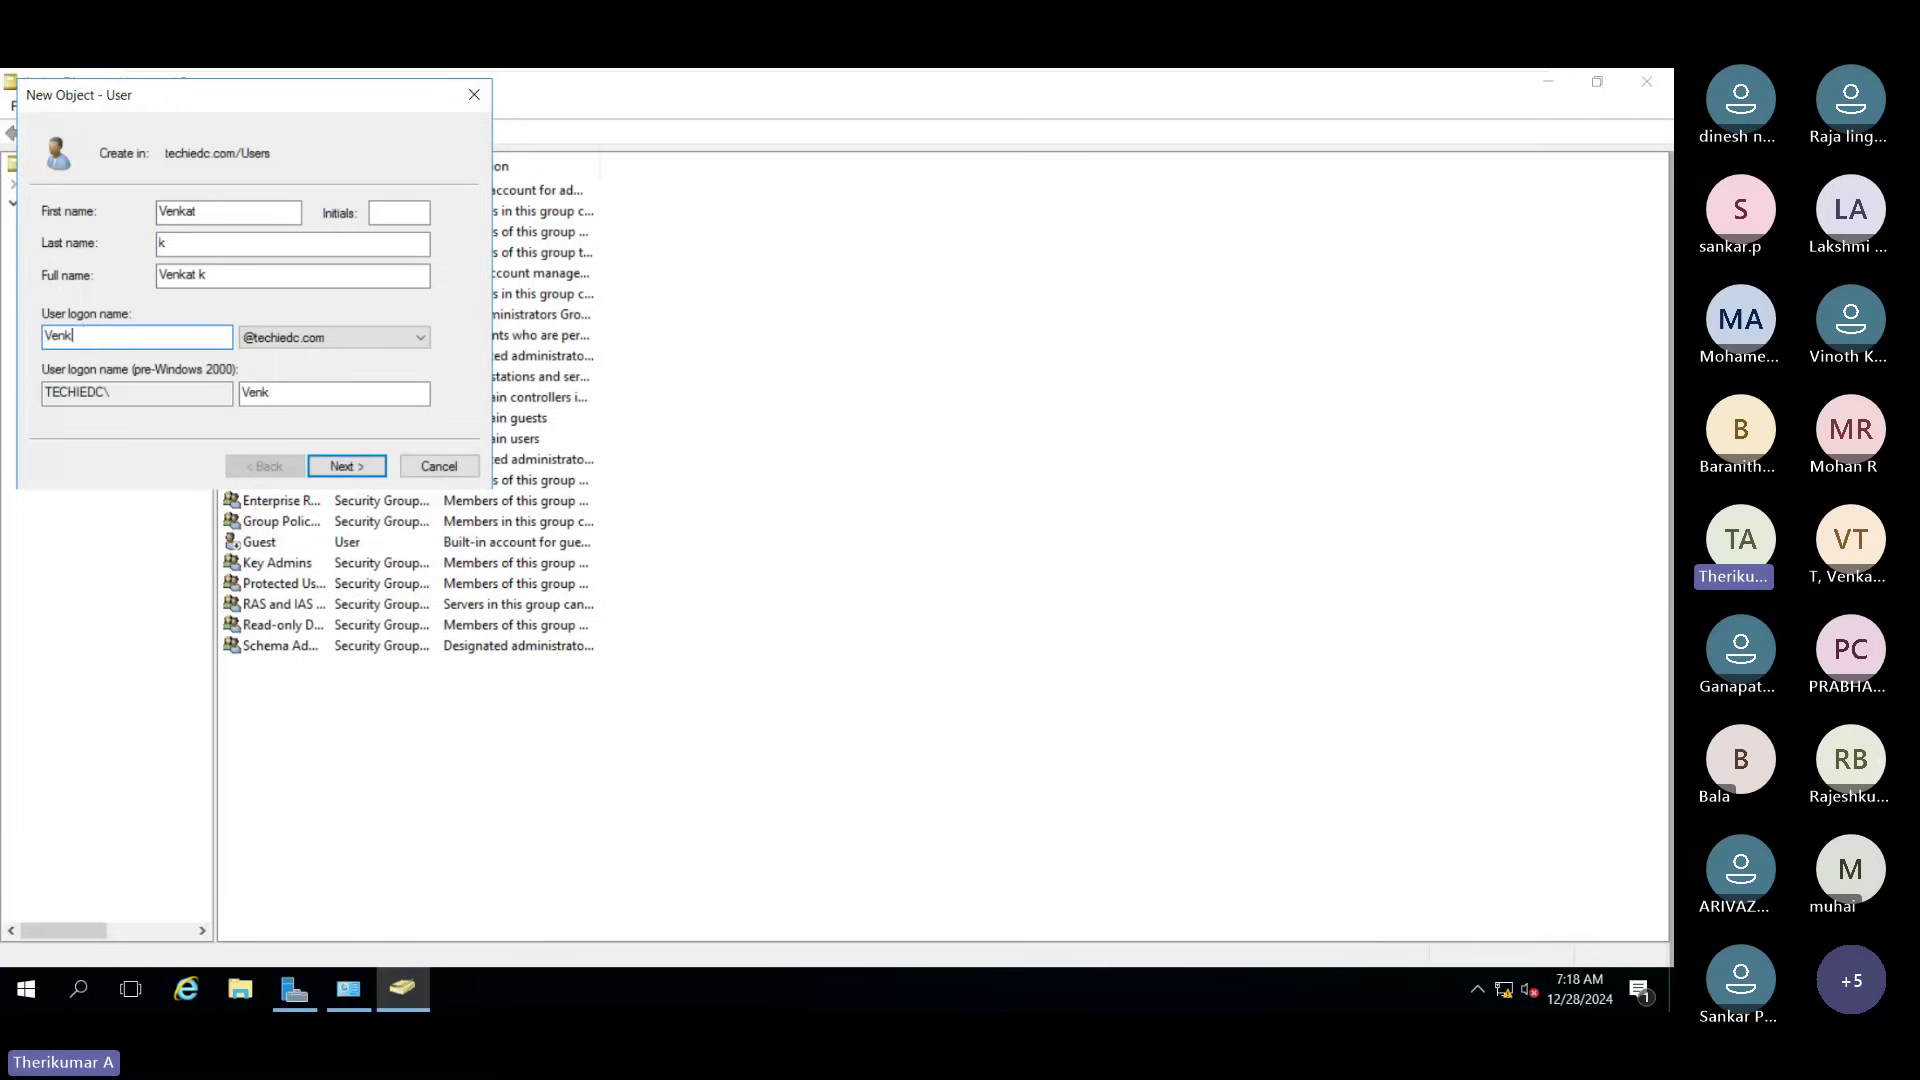
{"action": "type", "text": "at"}
{"action": "left_click", "coordinate": [343, 466]}
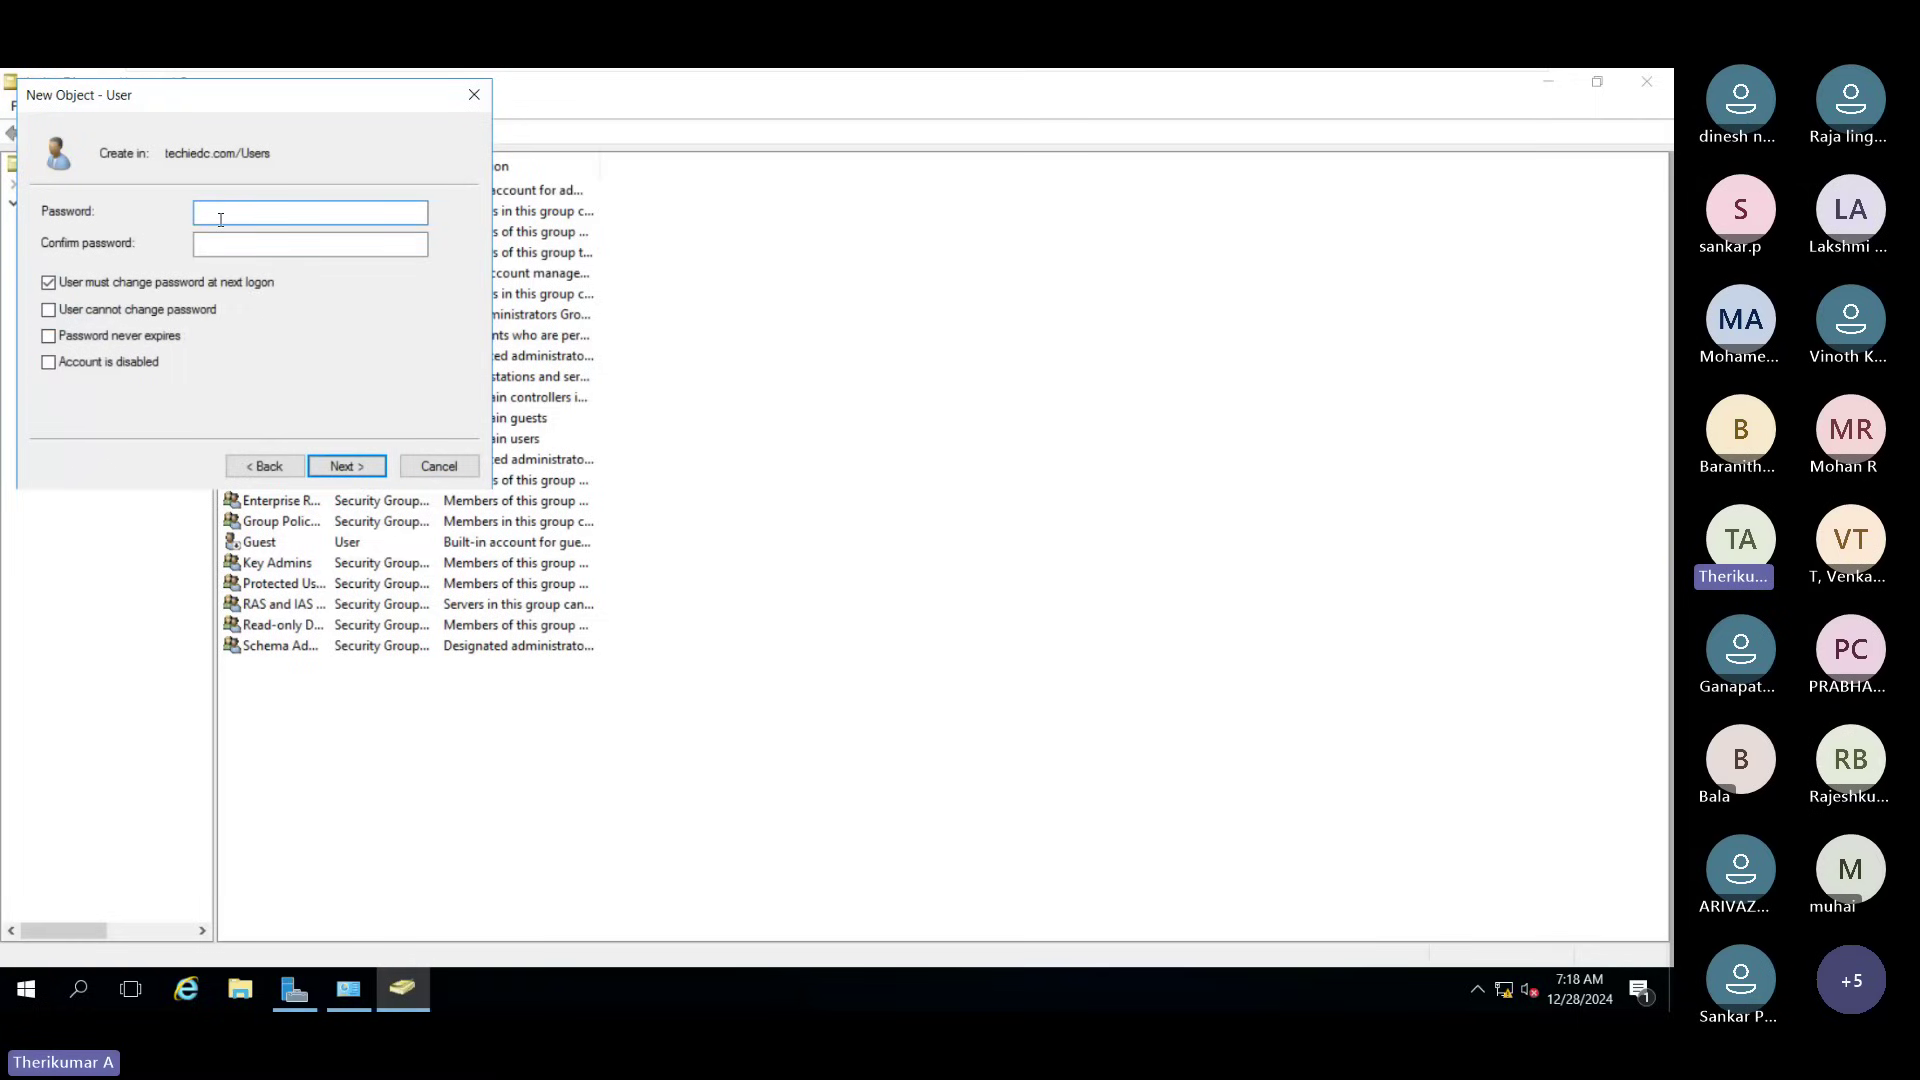
Step: Enter and confirm the user's password, tick 'Password never expires', and finish the wizard
{"action": "type", "text": "••••••••••"}
{"action": "left_click", "coordinate": [272, 249]}
{"action": "type", "text": "••••••••••"}
{"action": "left_click", "coordinate": [48, 281]}
{"action": "left_click", "coordinate": [47, 283]}
{"action": "left_click", "coordinate": [47, 284]}
{"action": "left_click", "coordinate": [48, 311]}
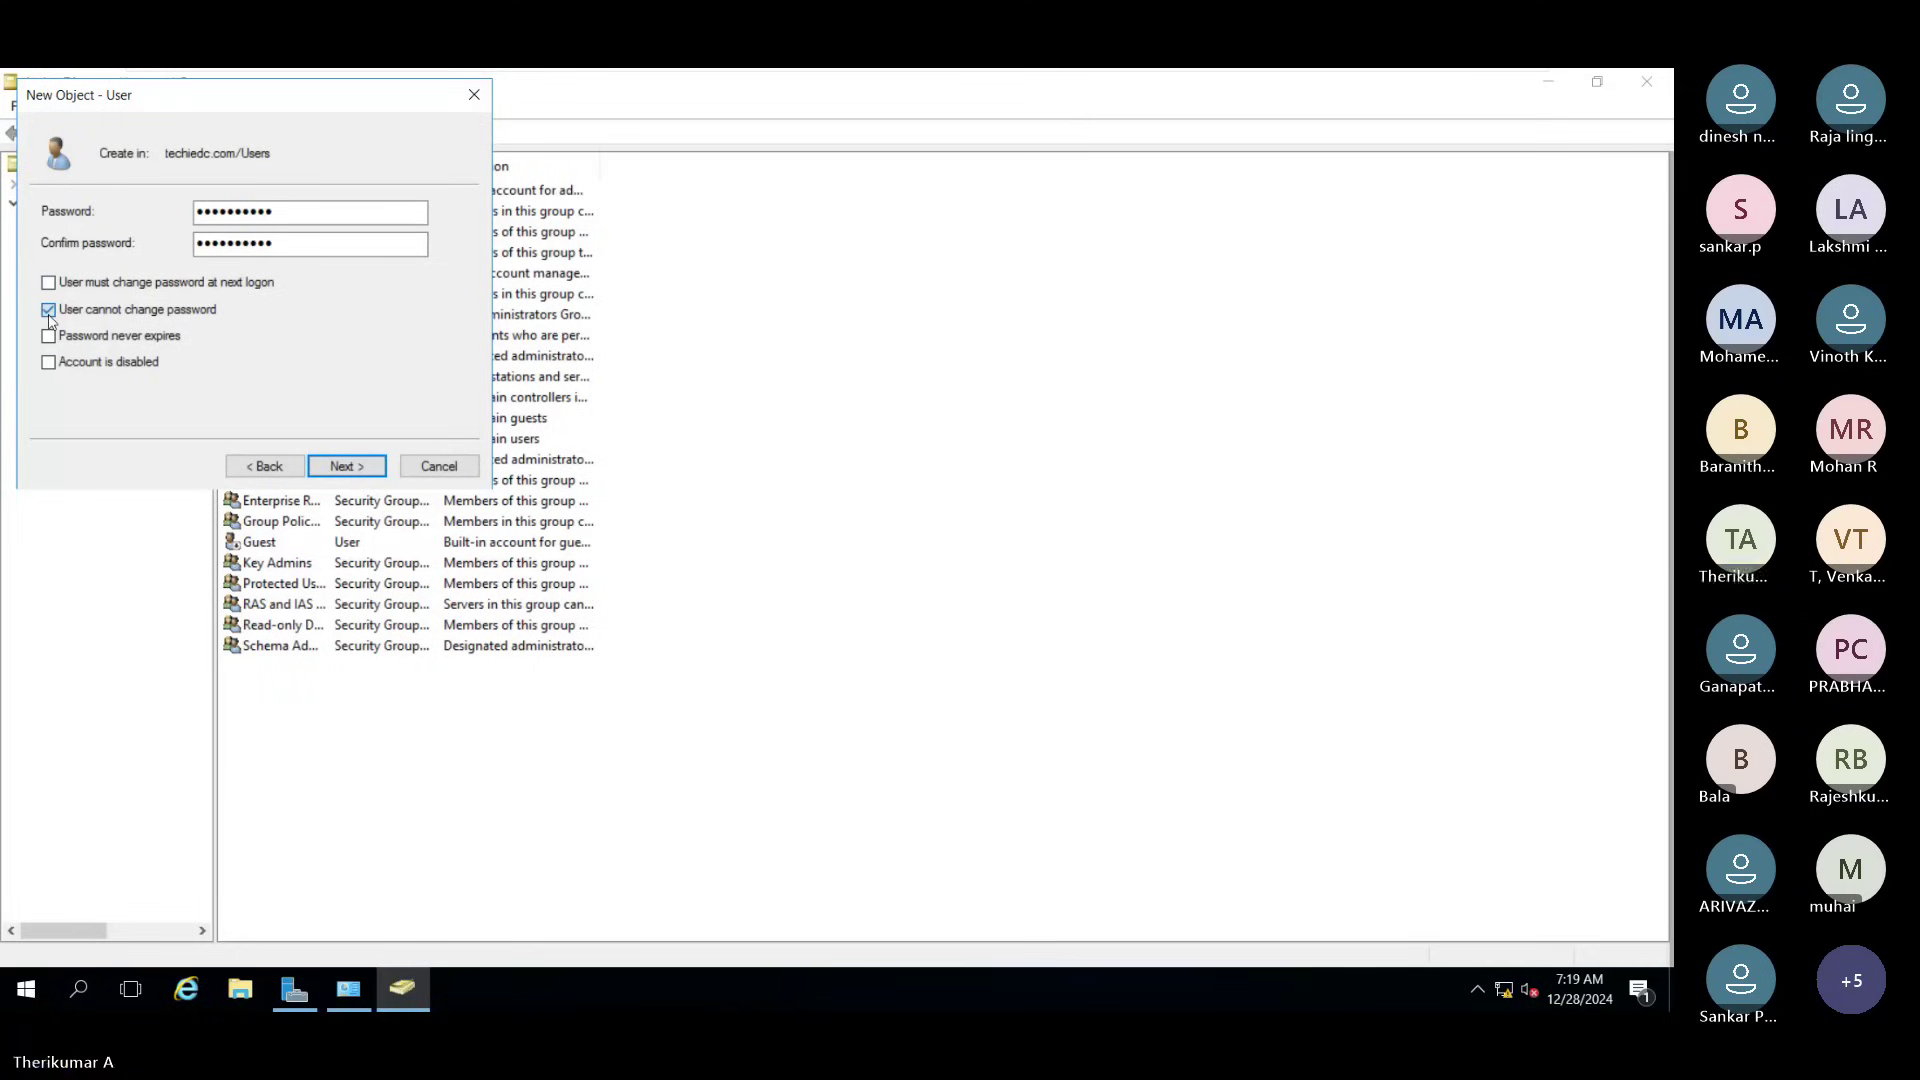
{"action": "left_click", "coordinate": [48, 316]}
{"action": "left_click", "coordinate": [50, 340]}
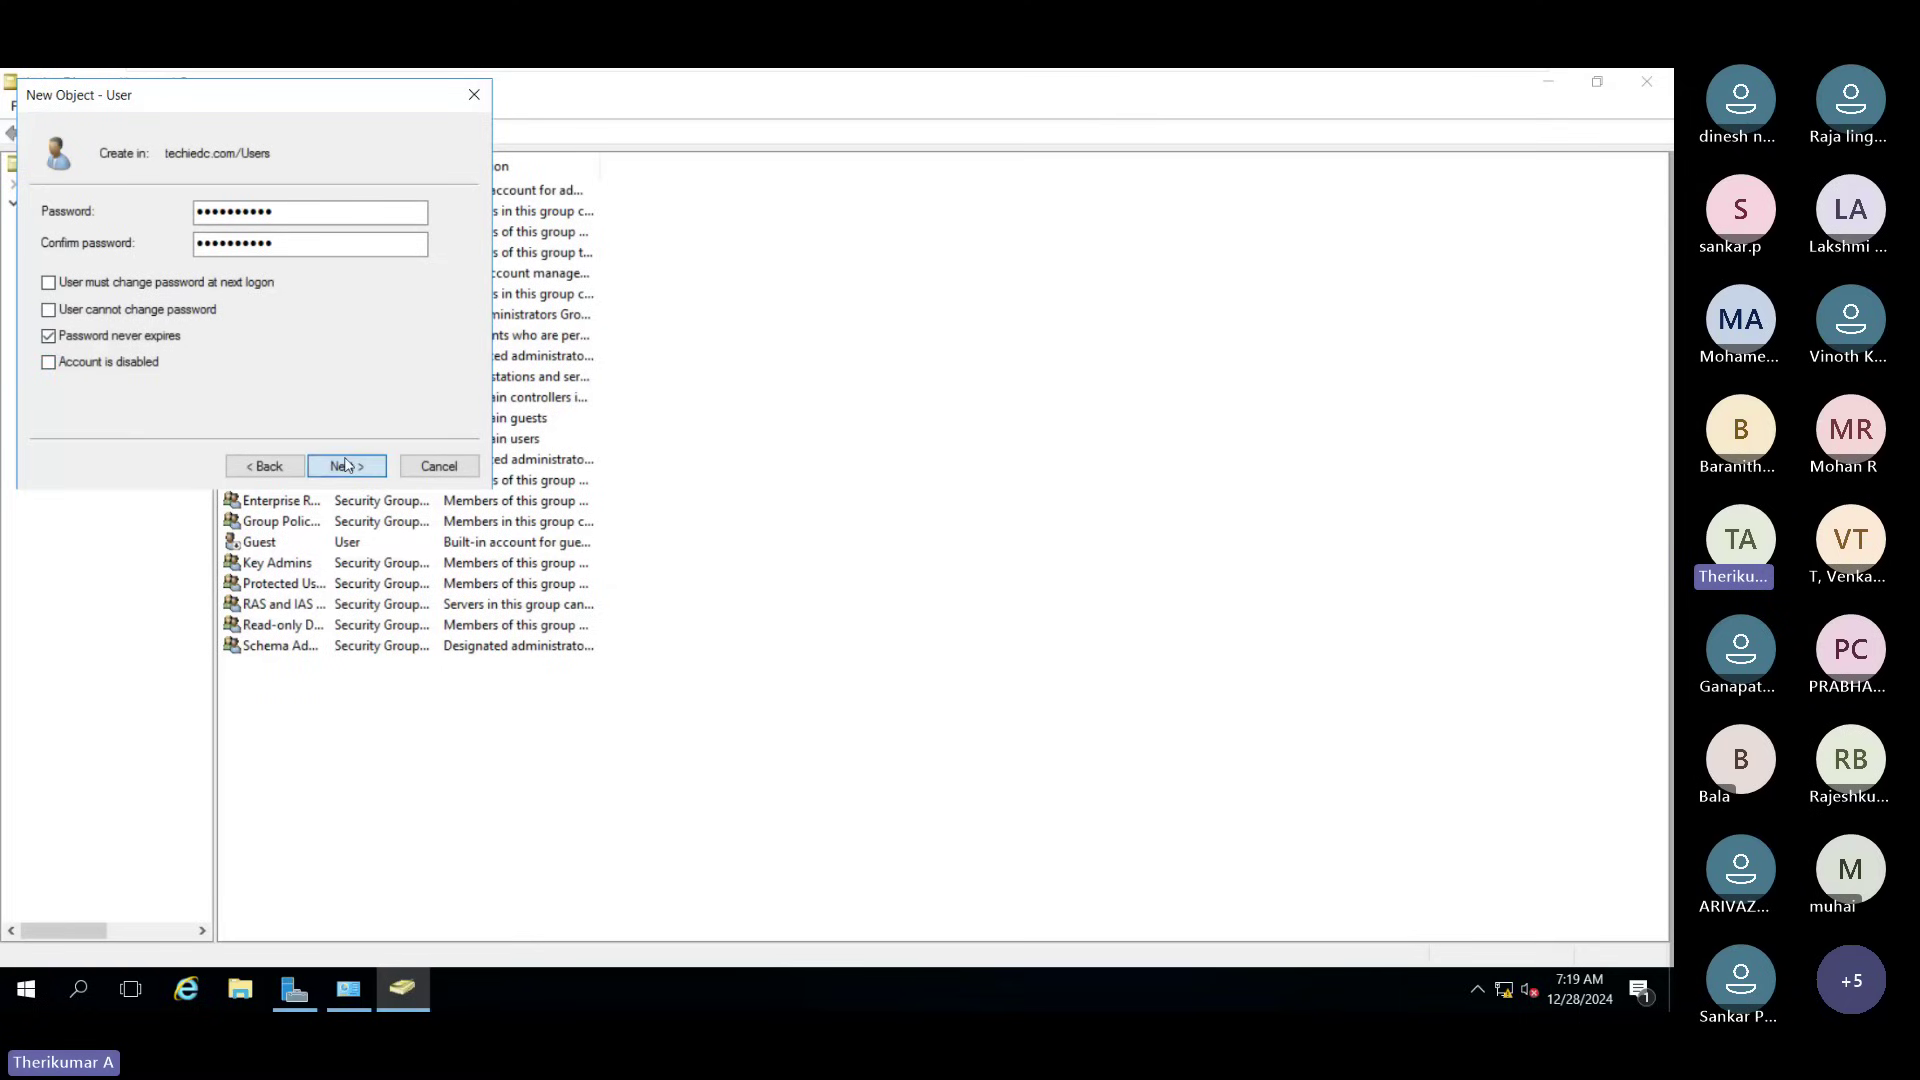
{"action": "left_click", "coordinate": [345, 465]}
{"action": "left_click", "coordinate": [347, 463]}
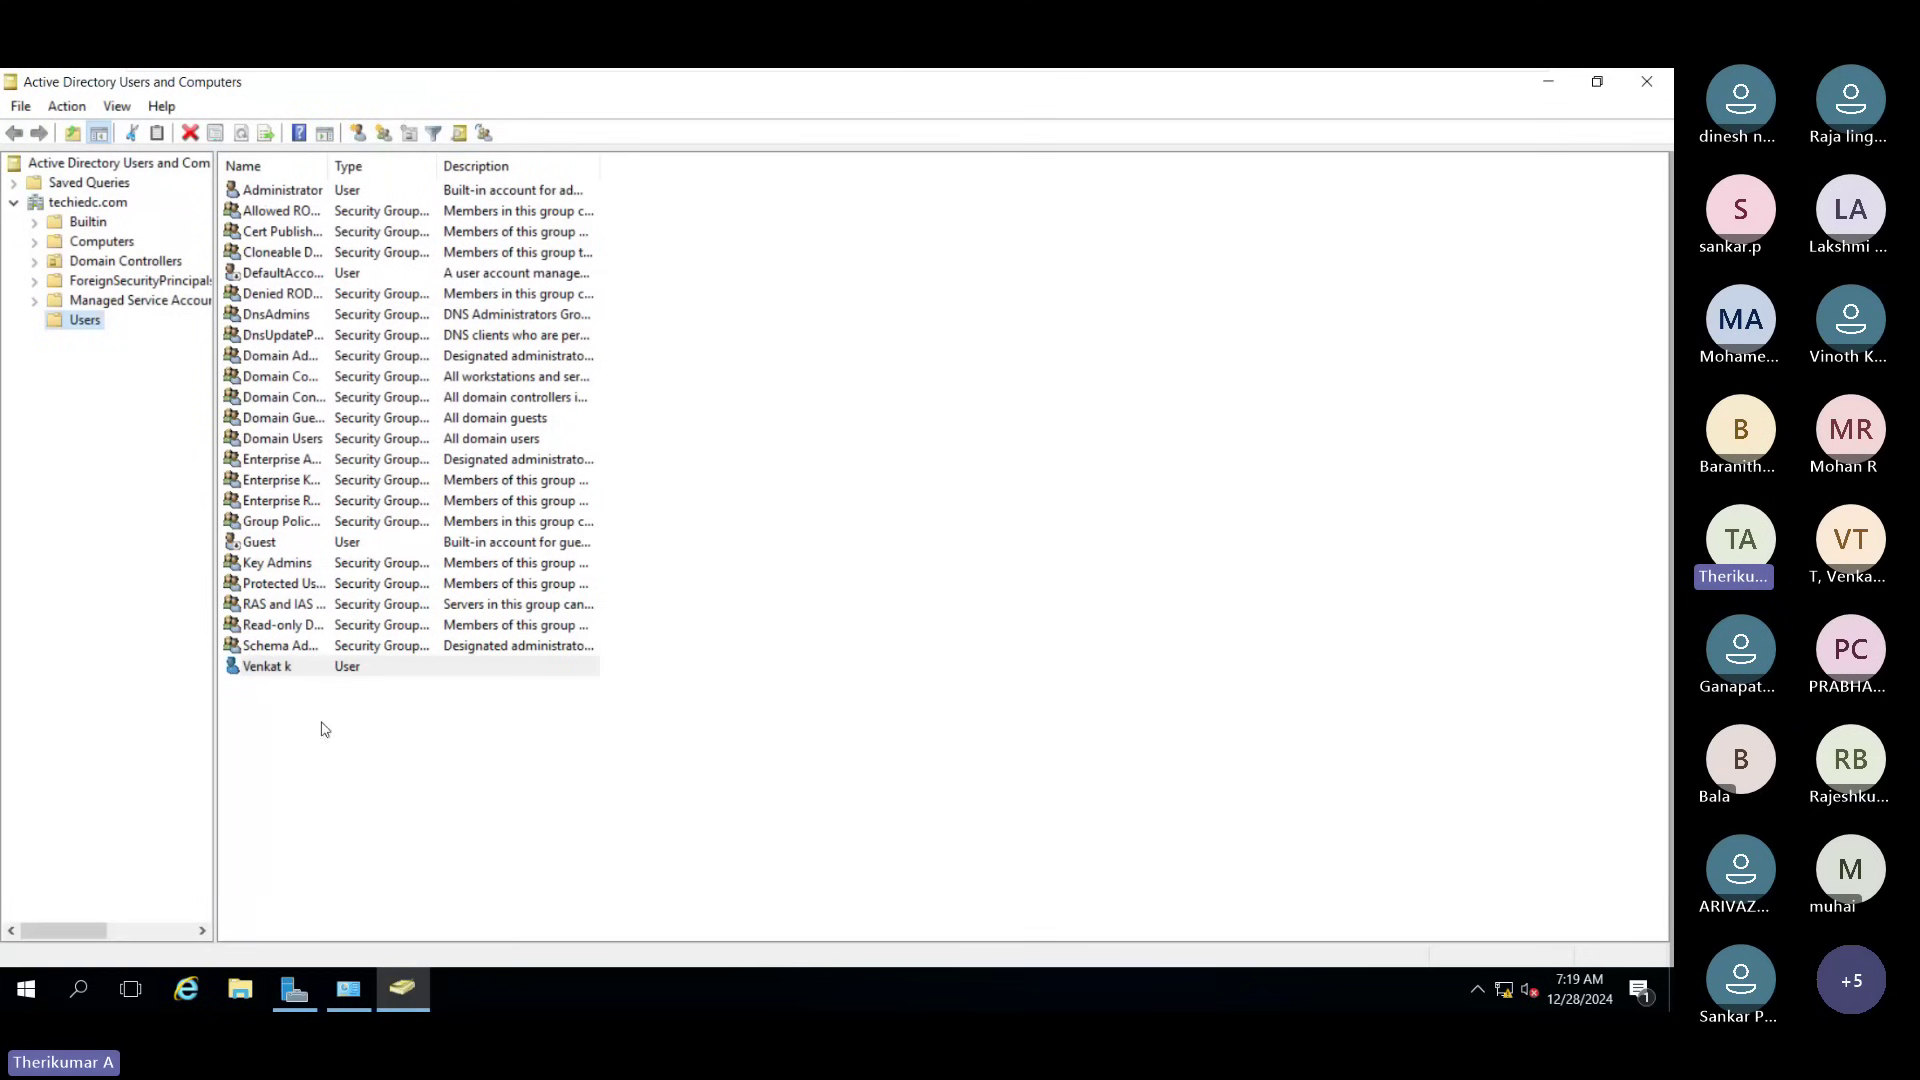
{"action": "double_click", "coordinate": [281, 668]}
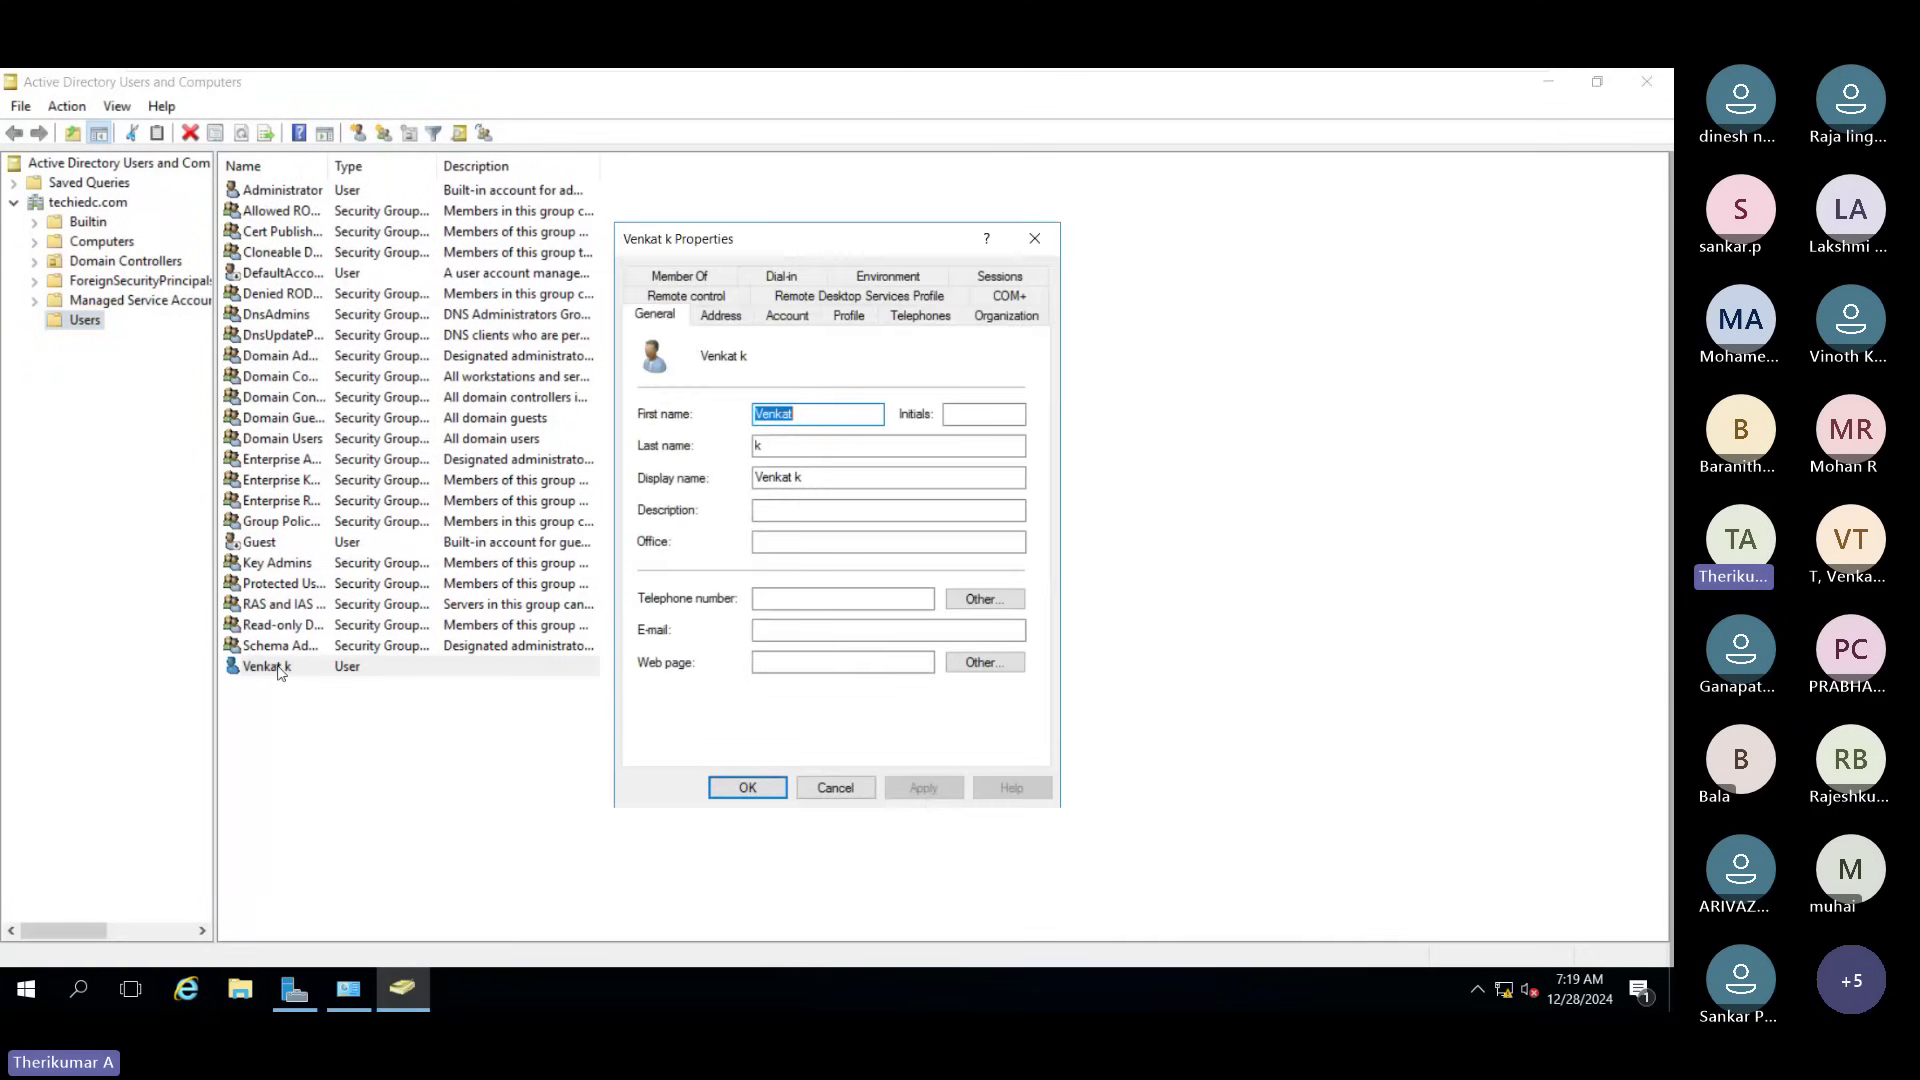
{"action": "left_click", "coordinate": [685, 277]}
{"action": "left_click", "coordinate": [835, 787]}
{"action": "double_click", "coordinate": [264, 666]}
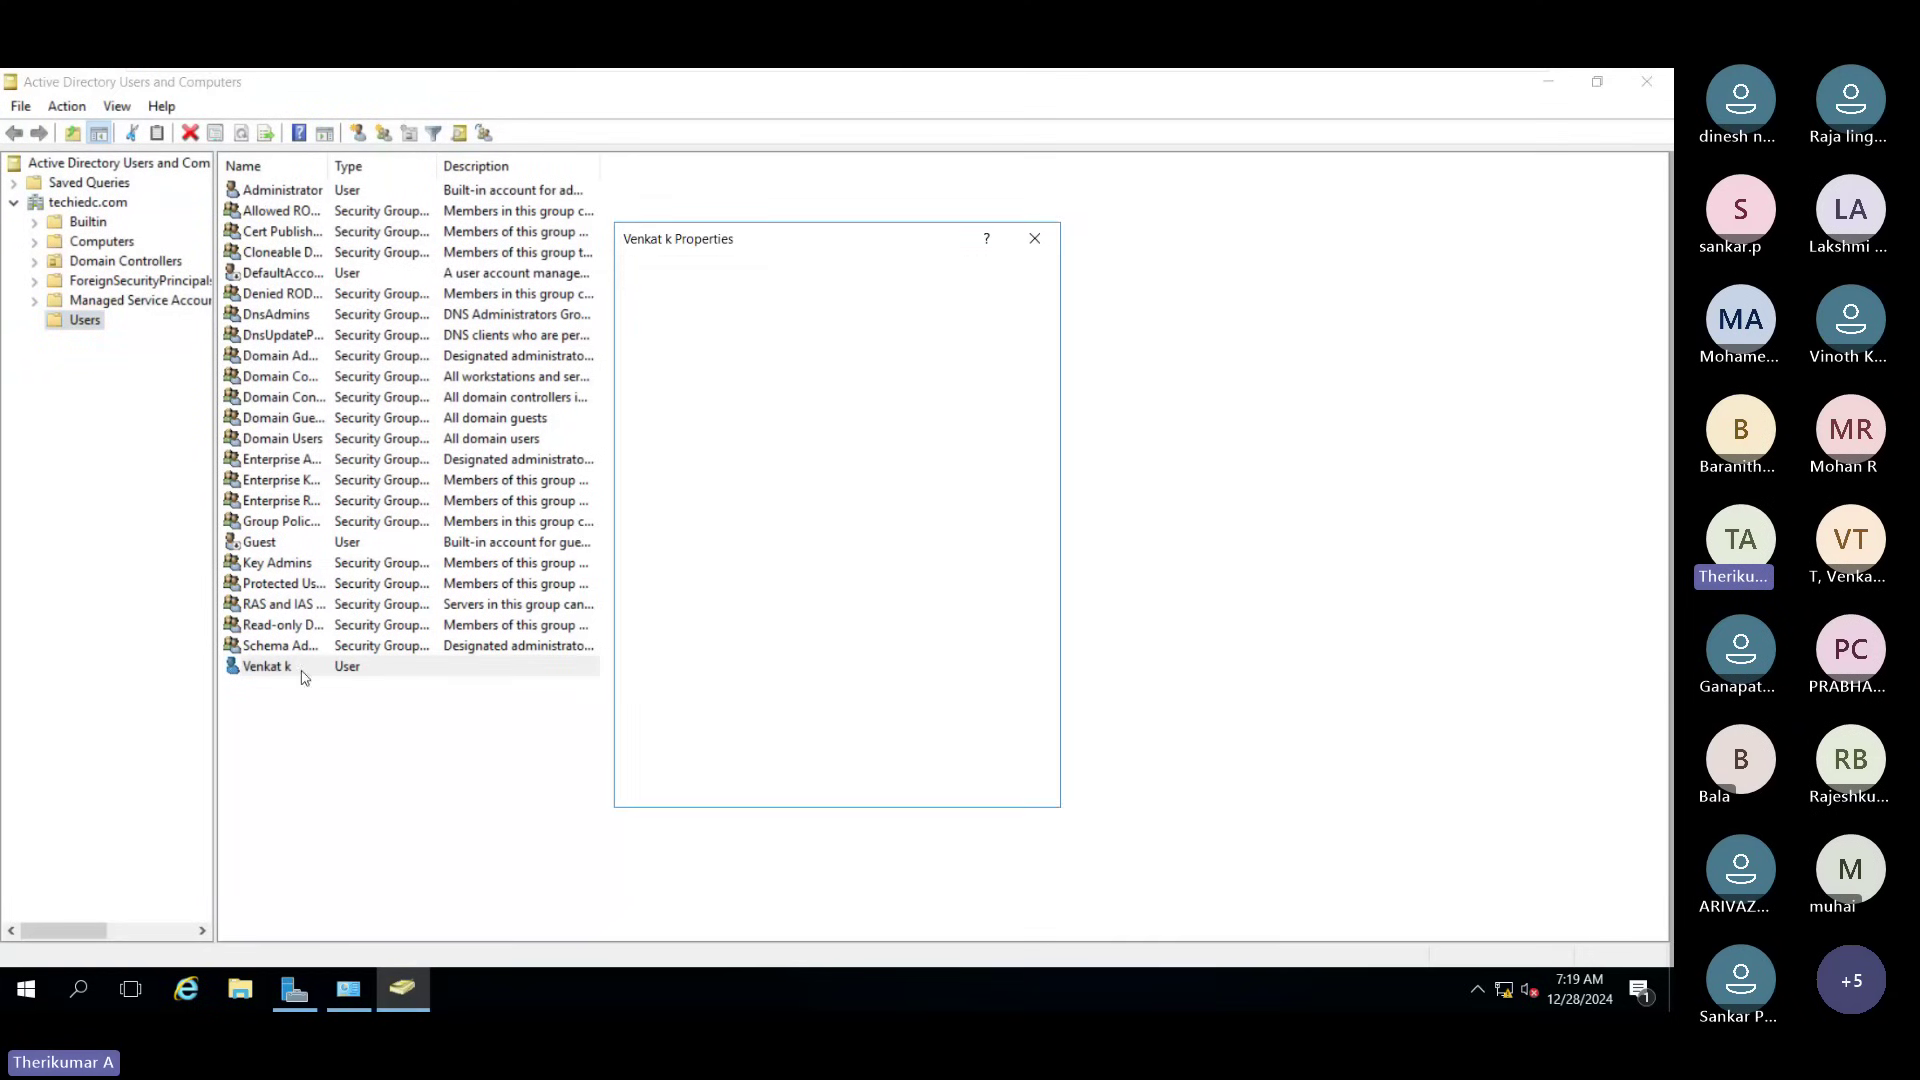
{"action": "left_click", "coordinate": [684, 278]}
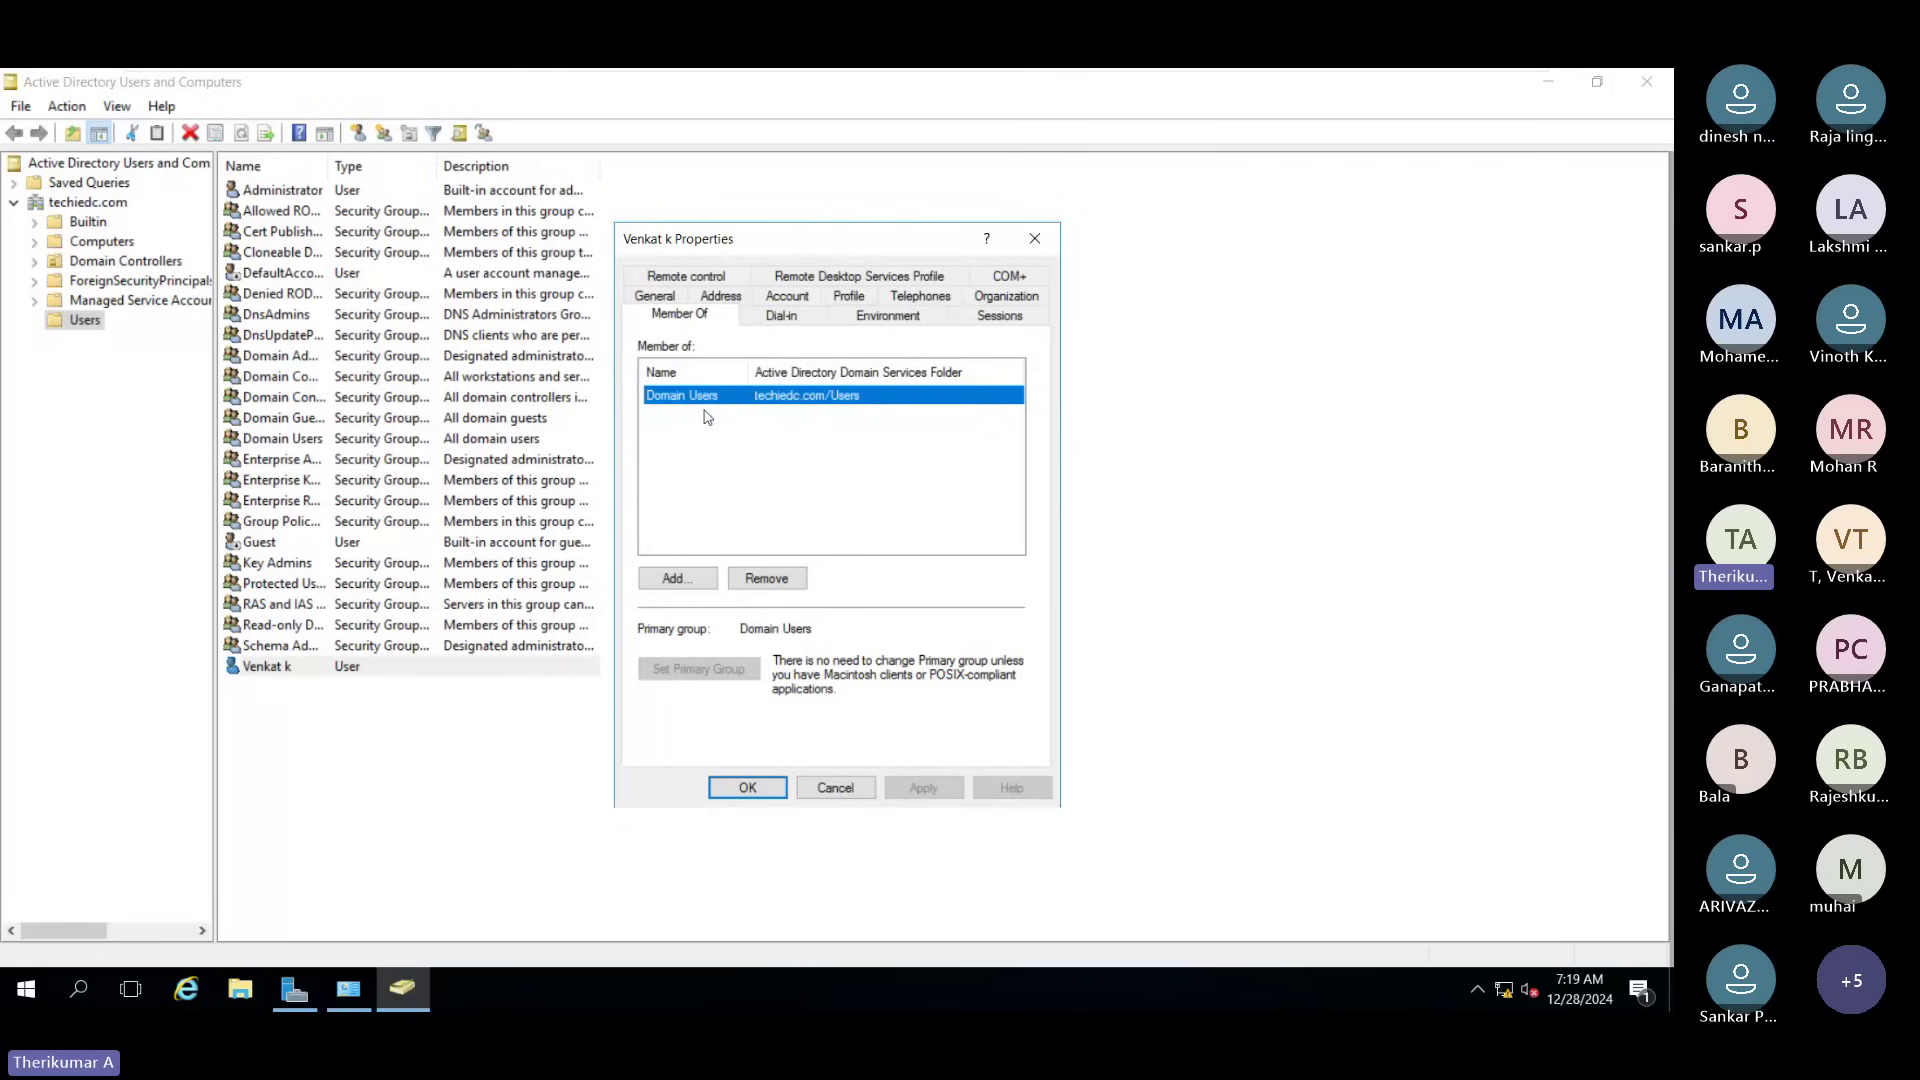
{"action": "left_click", "coordinate": [711, 584]}
{"action": "type", "text": "do"}
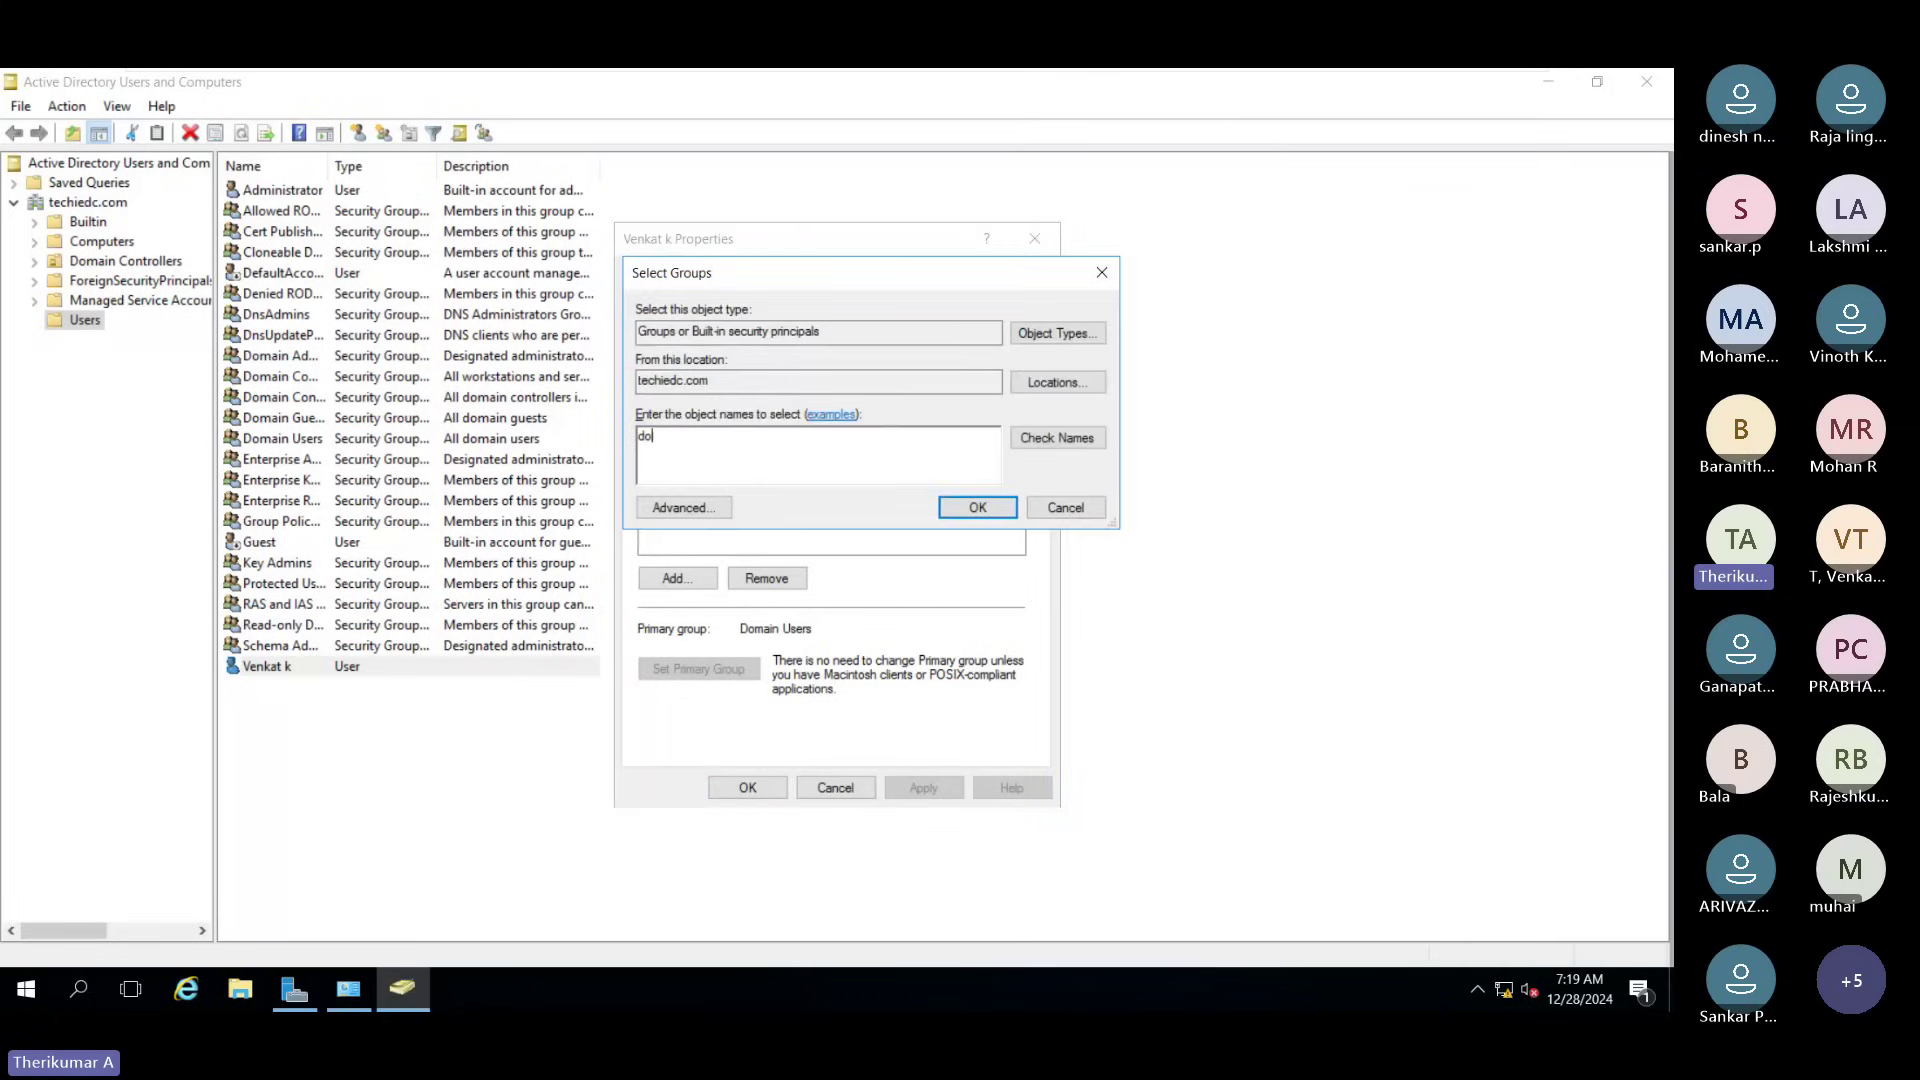
{"action": "type", "text": "main admin"}
{"action": "left_click", "coordinate": [1057, 437]}
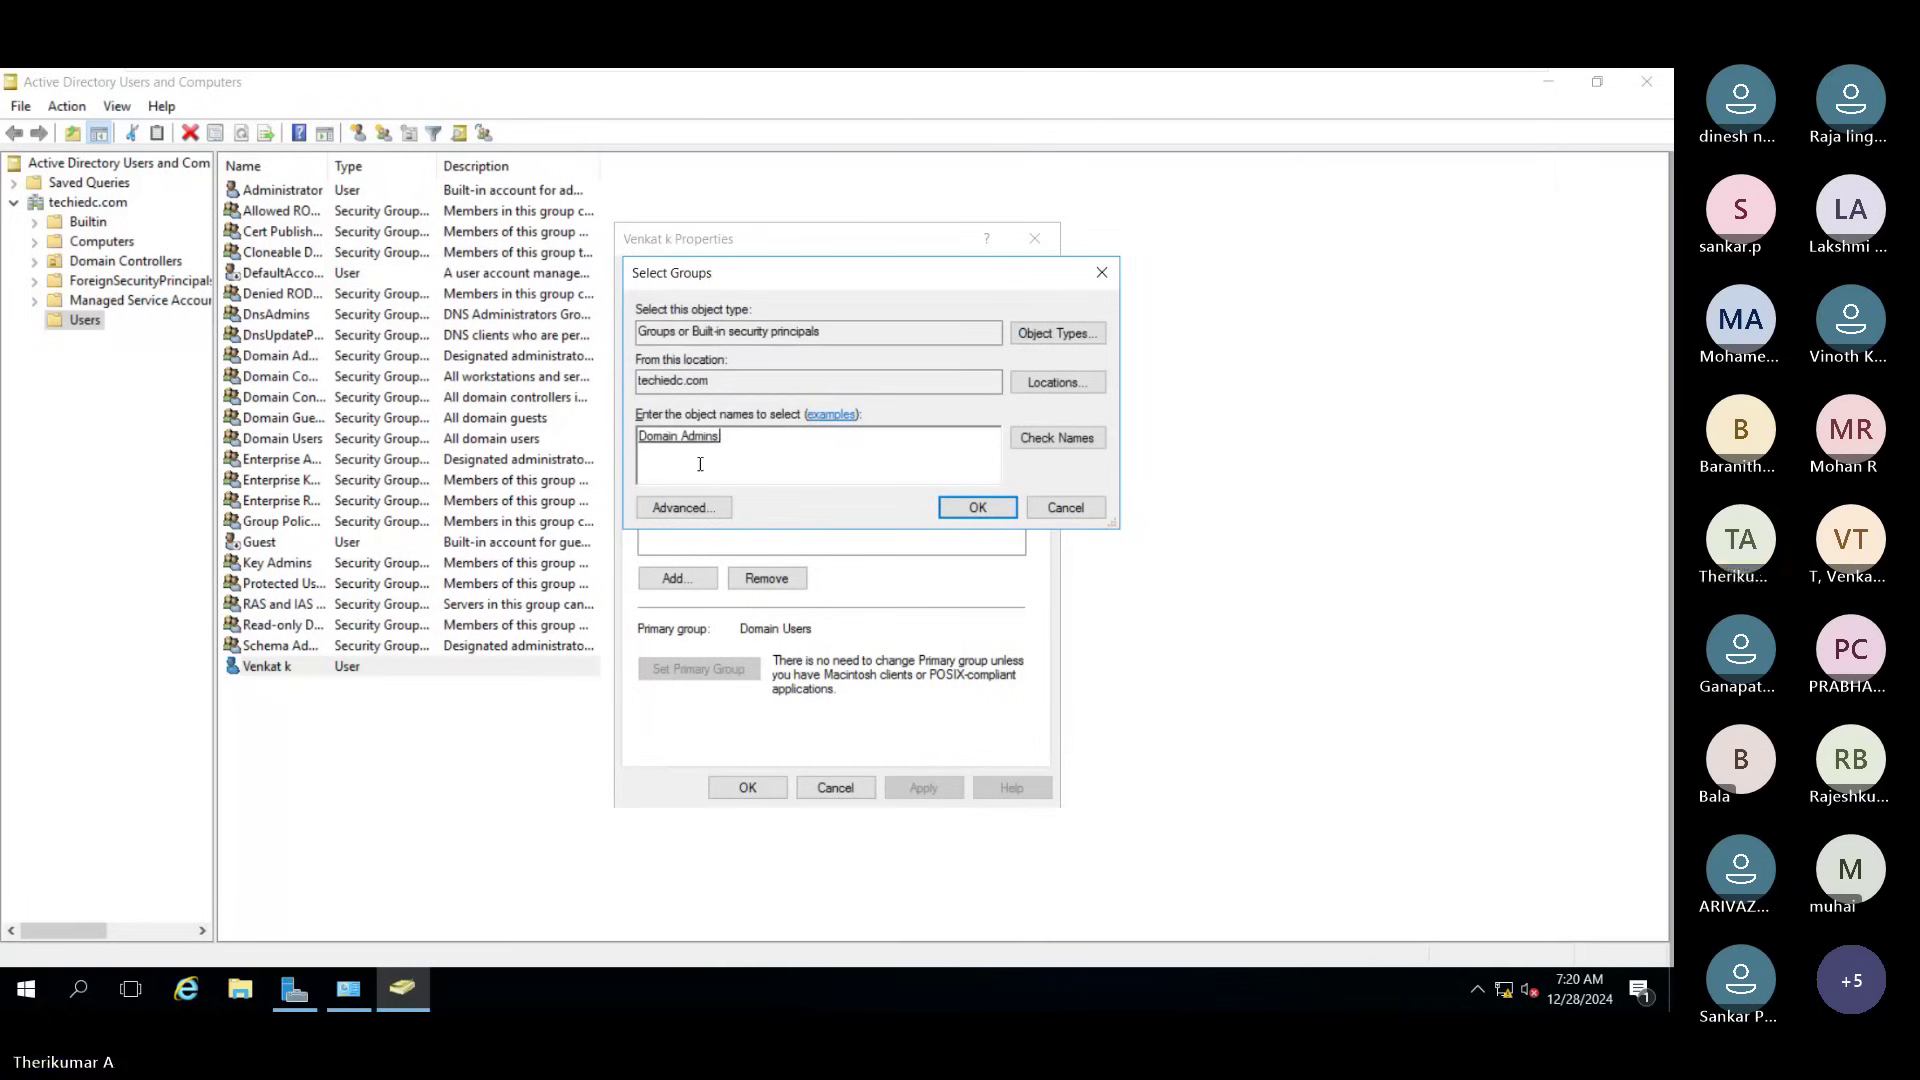
{"action": "left_click", "coordinate": [977, 507]}
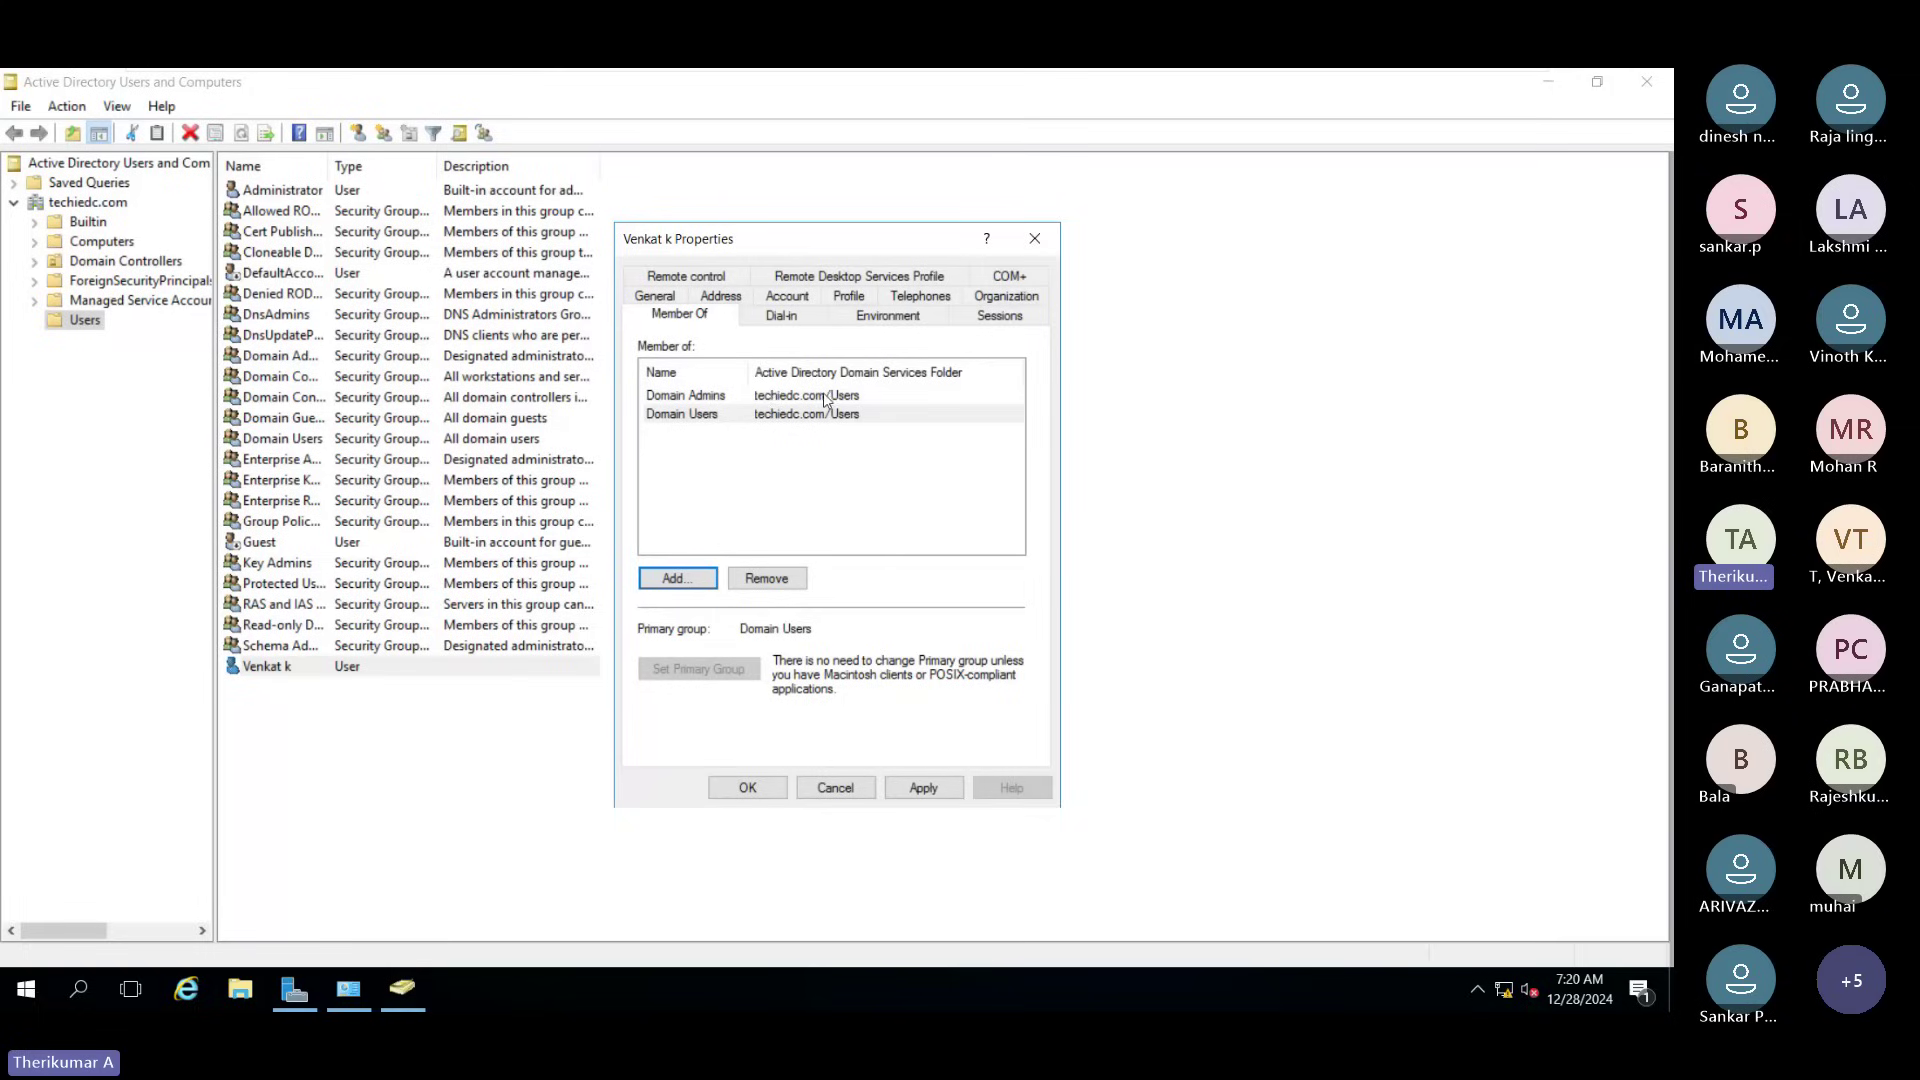
{"action": "left_click", "coordinate": [699, 400]}
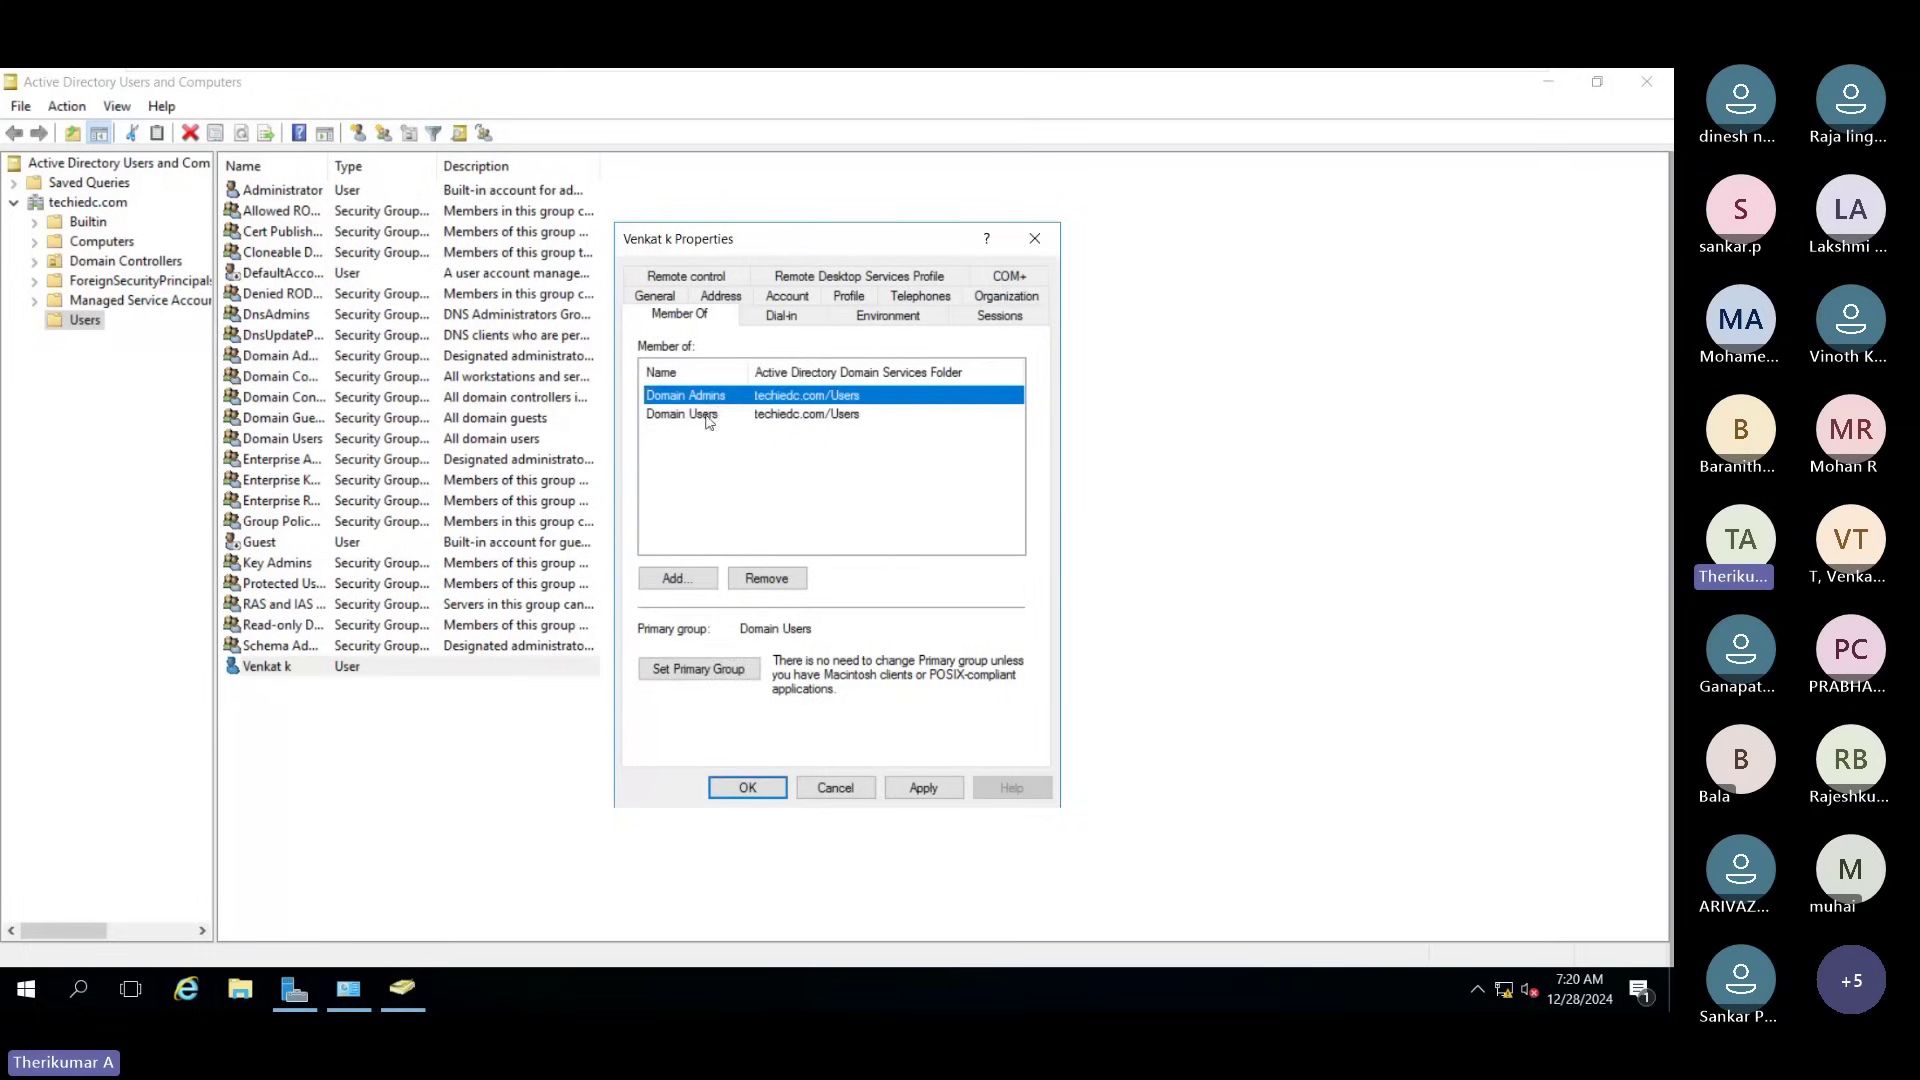
{"action": "left_click", "coordinate": [766, 580]}
{"action": "left_click", "coordinate": [900, 609]}
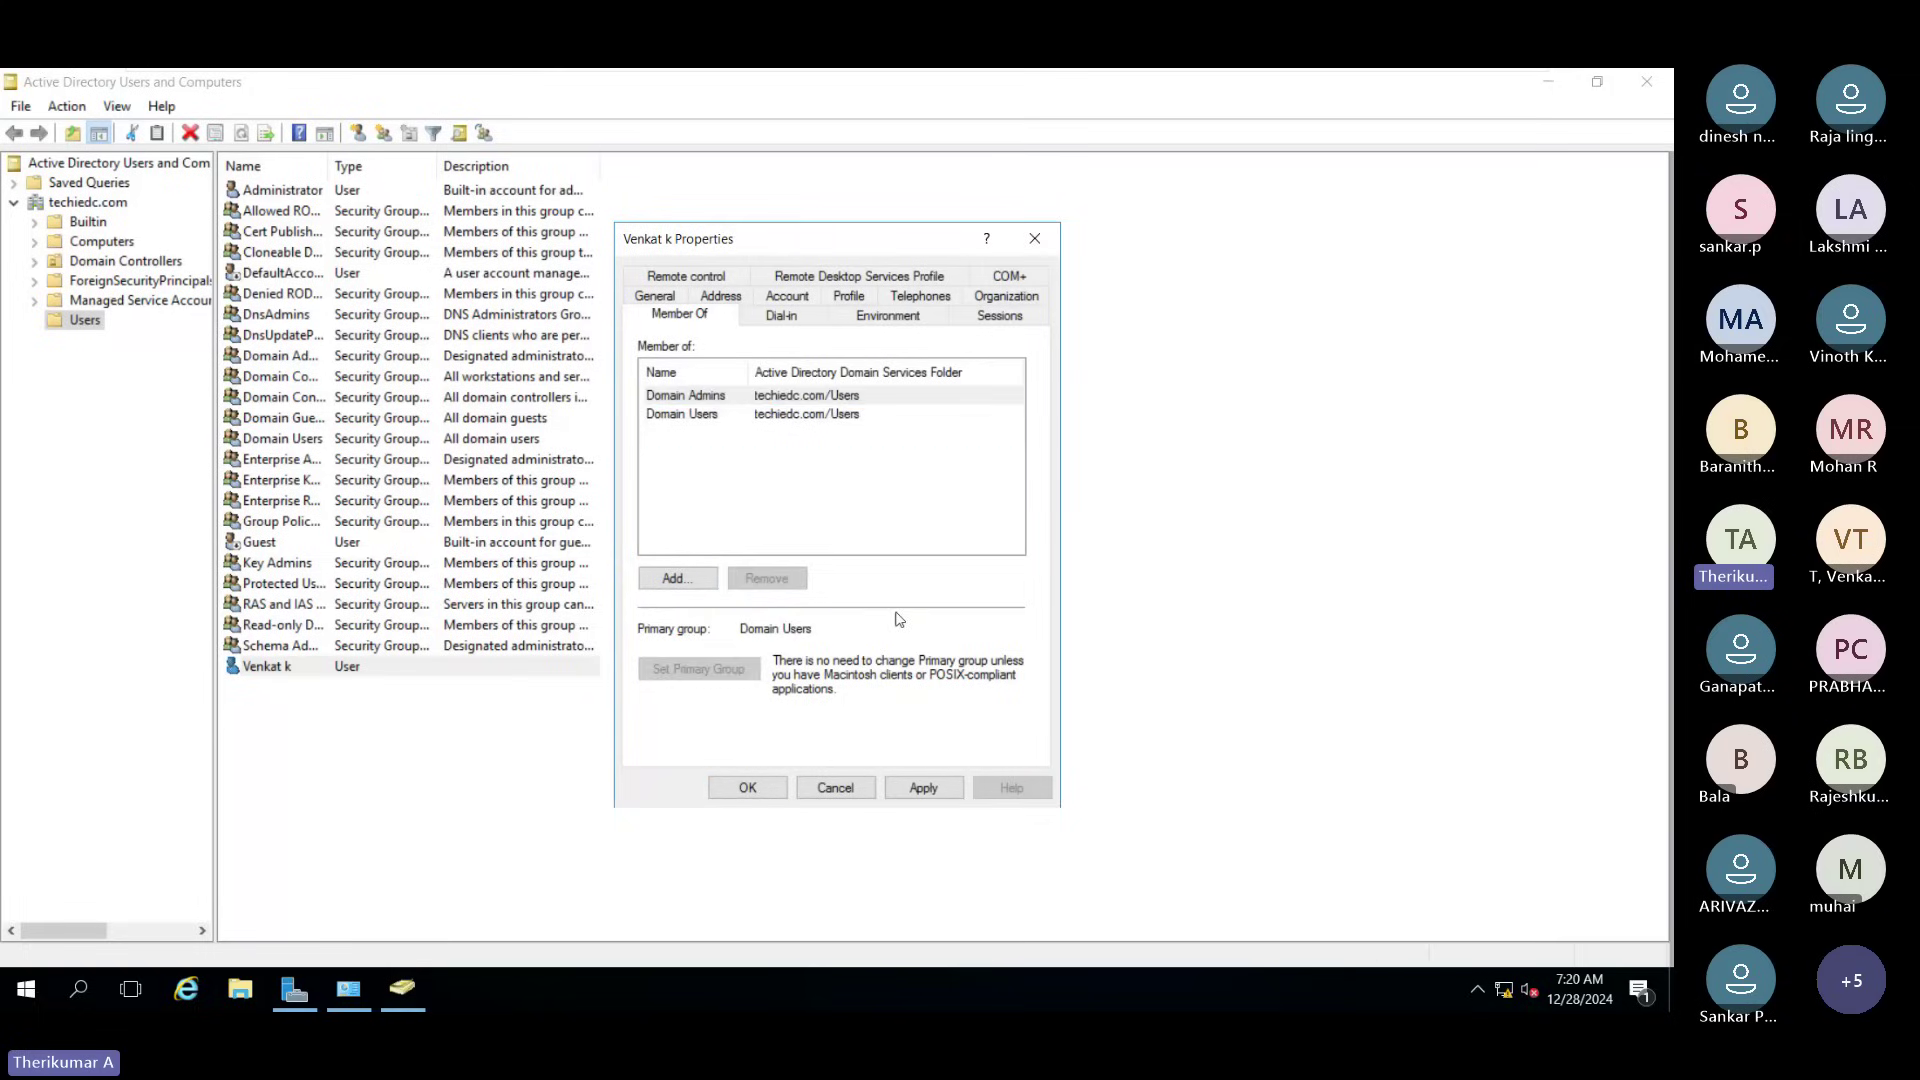
{"action": "left_click", "coordinate": [922, 787]}
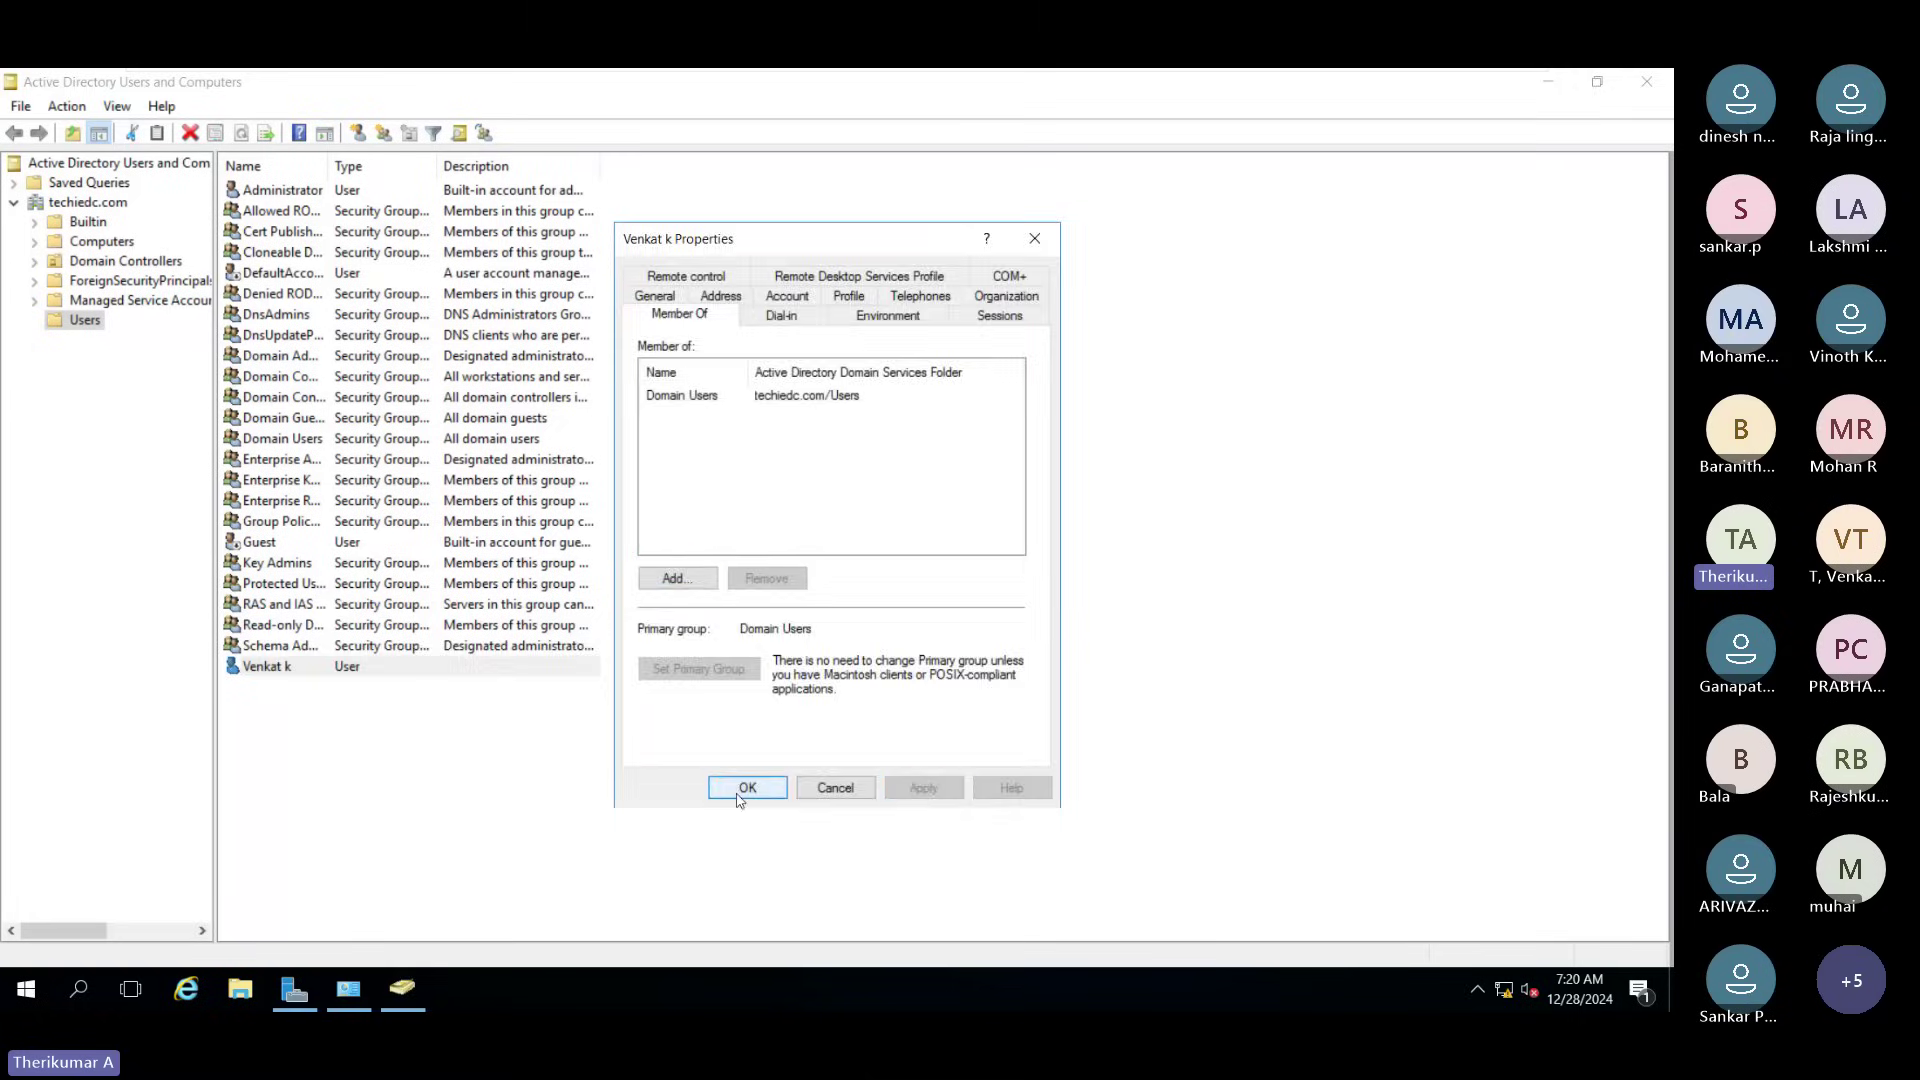
{"action": "left_click", "coordinate": [747, 787]}
{"action": "left_click", "coordinate": [1050, 869]}
{"action": "left_click", "coordinate": [361, 670]}
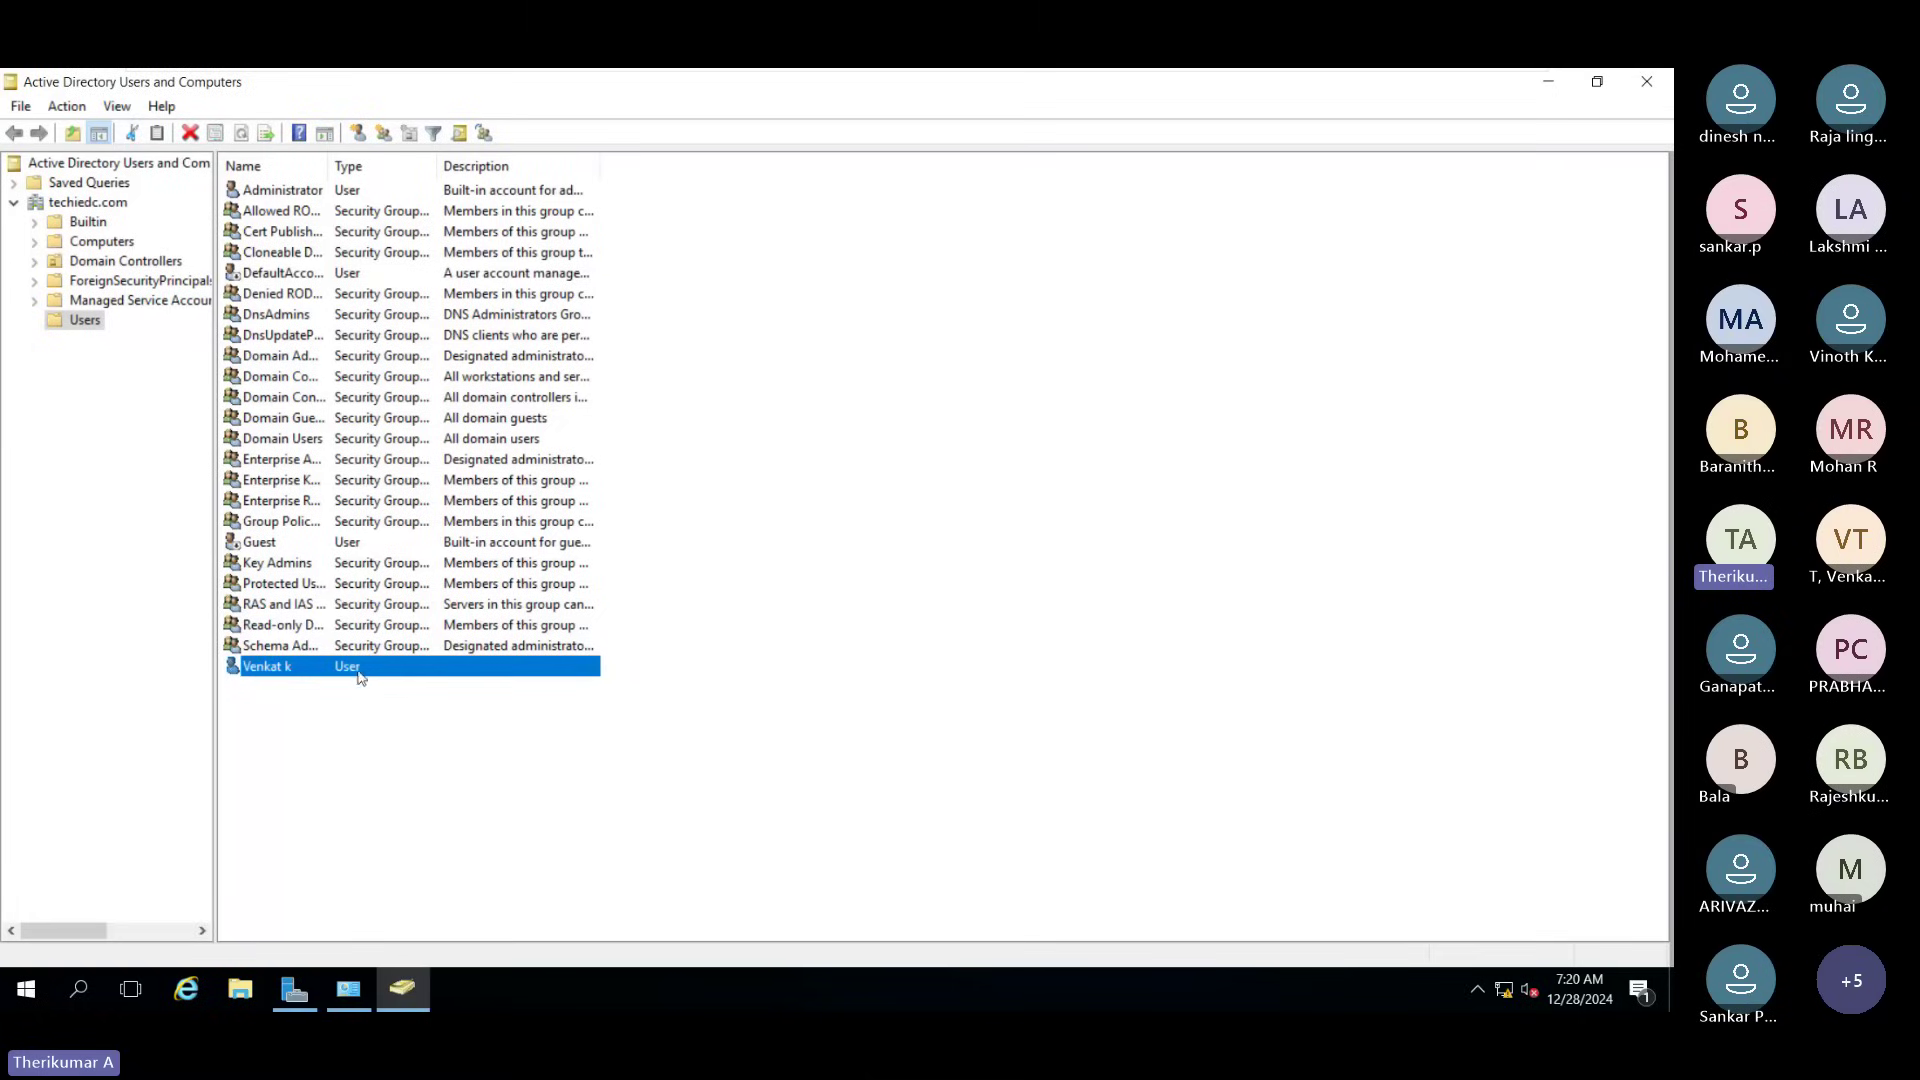
{"action": "double_click", "coordinate": [361, 671]}
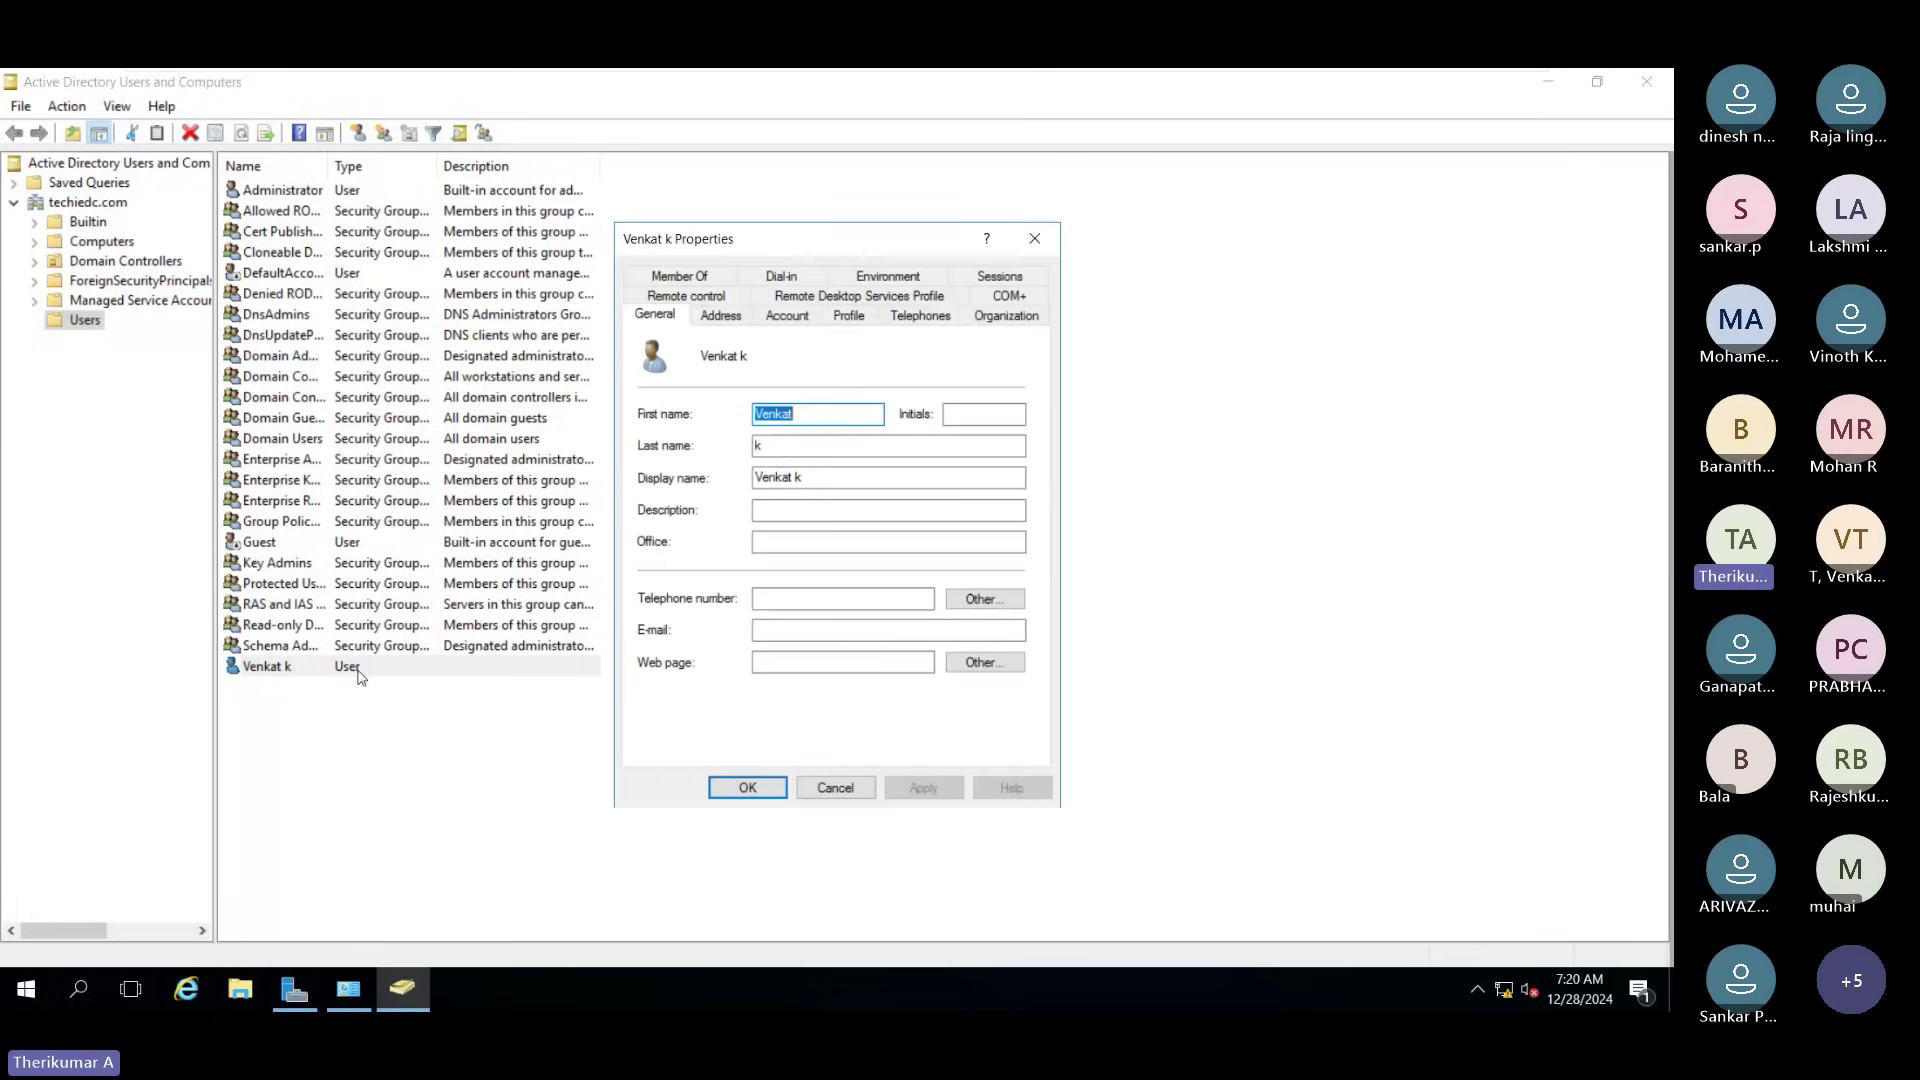
{"action": "left_click", "coordinate": [836, 788]}
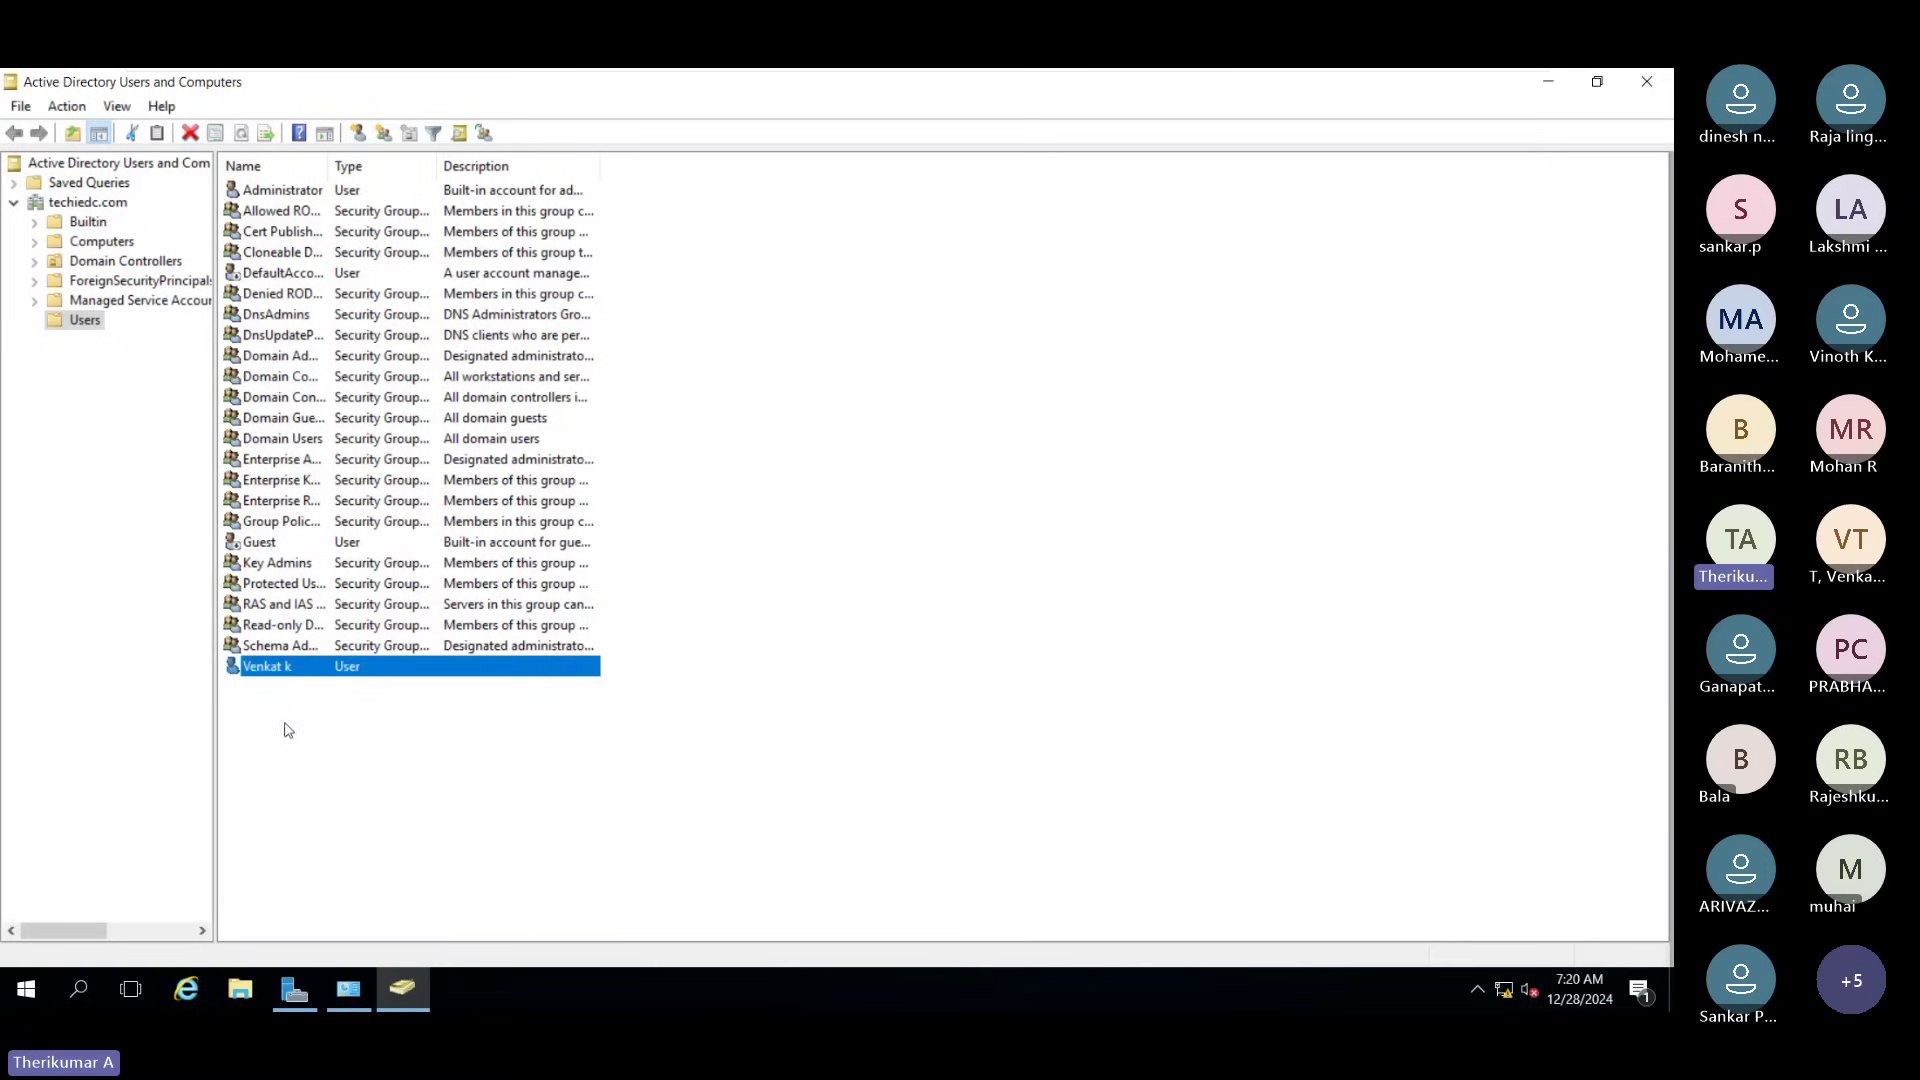
{"action": "right_click", "coordinate": [264, 668]}
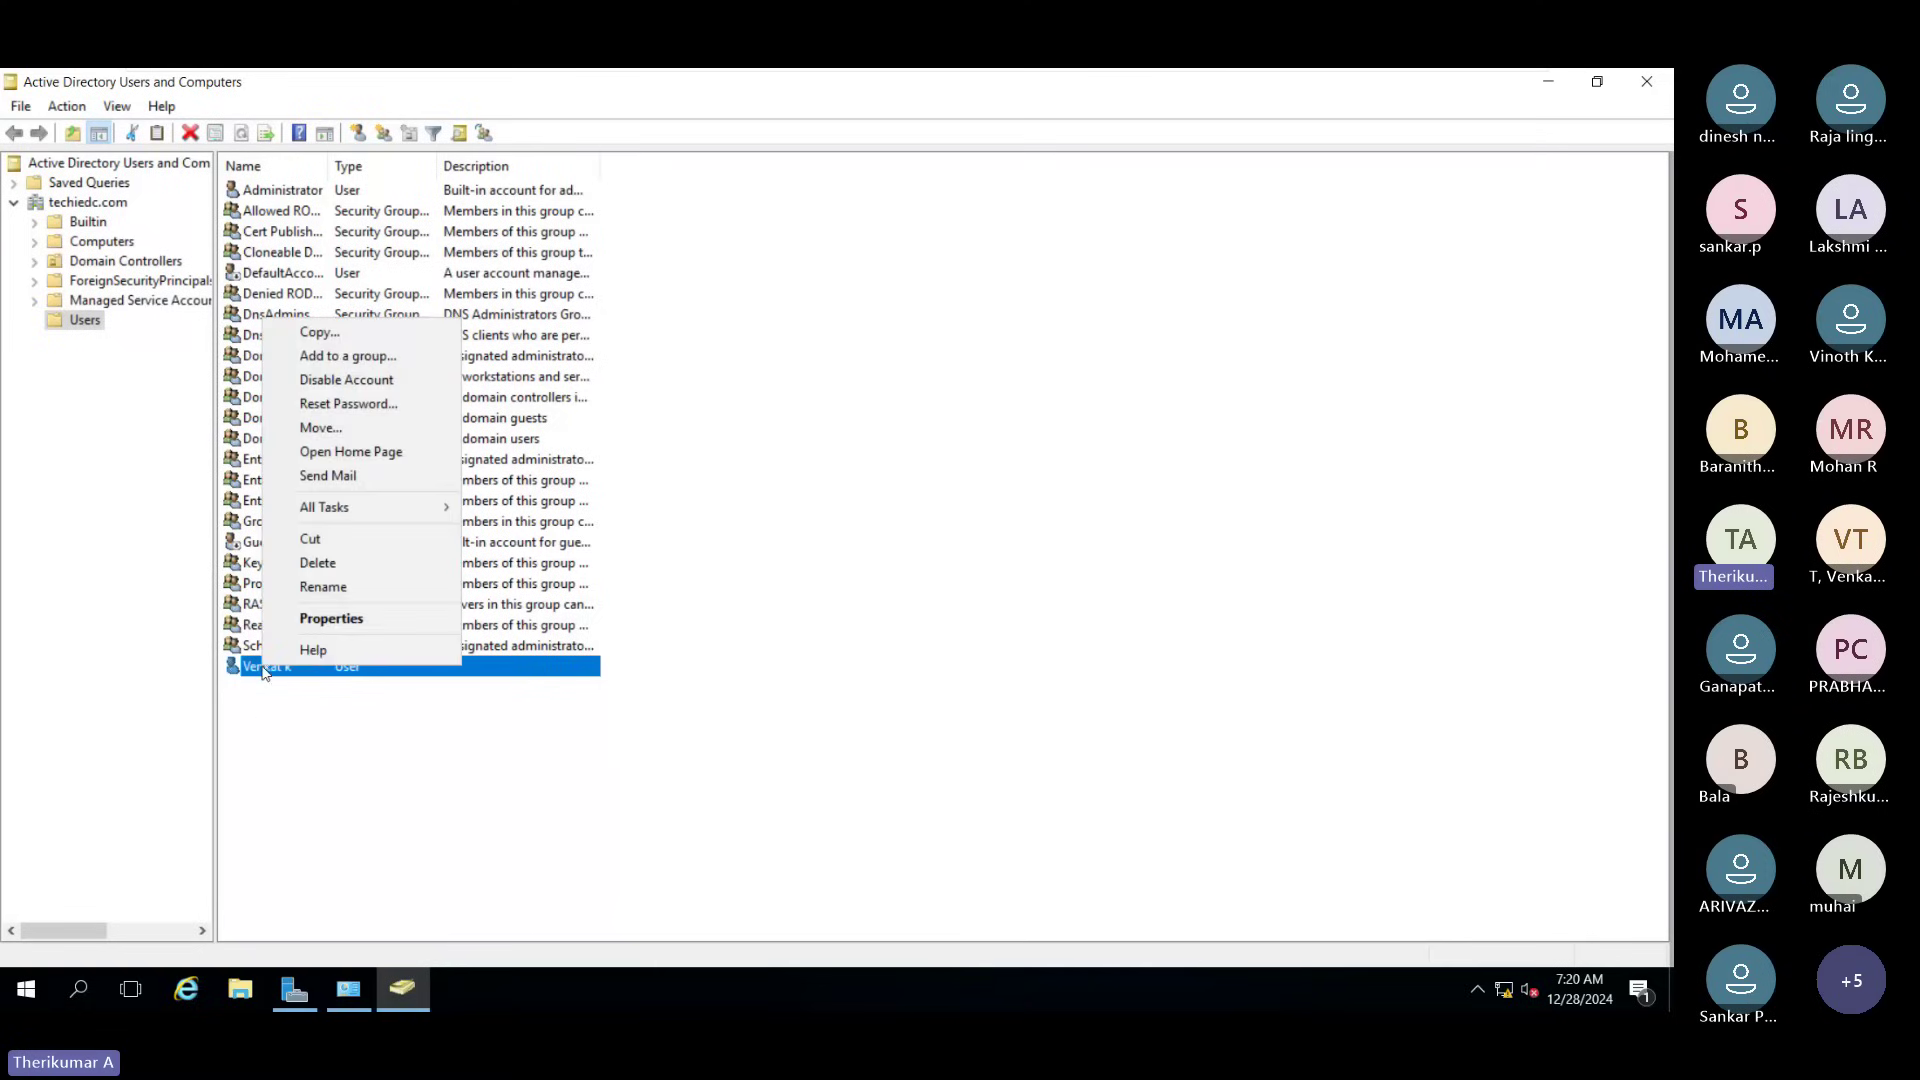
{"action": "left_click", "coordinate": [345, 619]}
{"action": "left_click", "coordinate": [787, 315]}
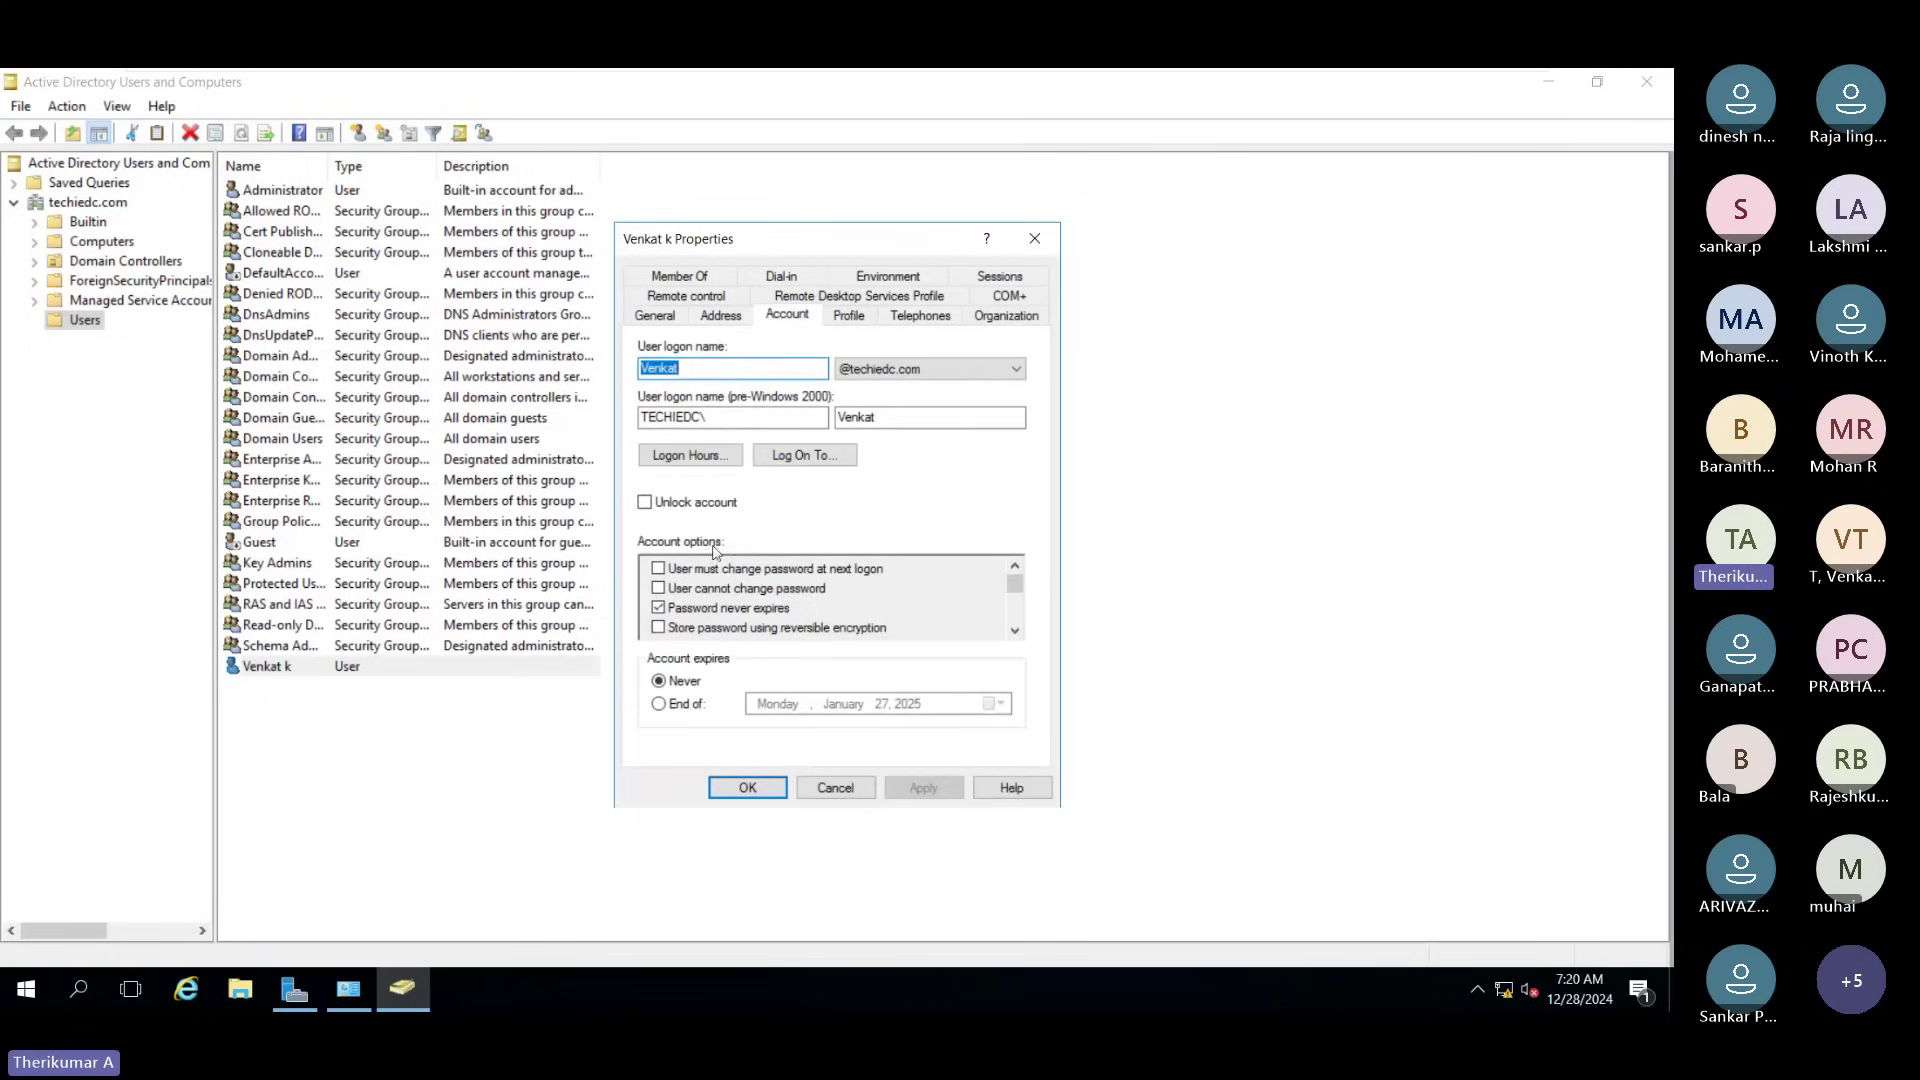
{"action": "left_click_drag", "start_coordinate": [1014, 584], "coordinate": [1017, 624]}
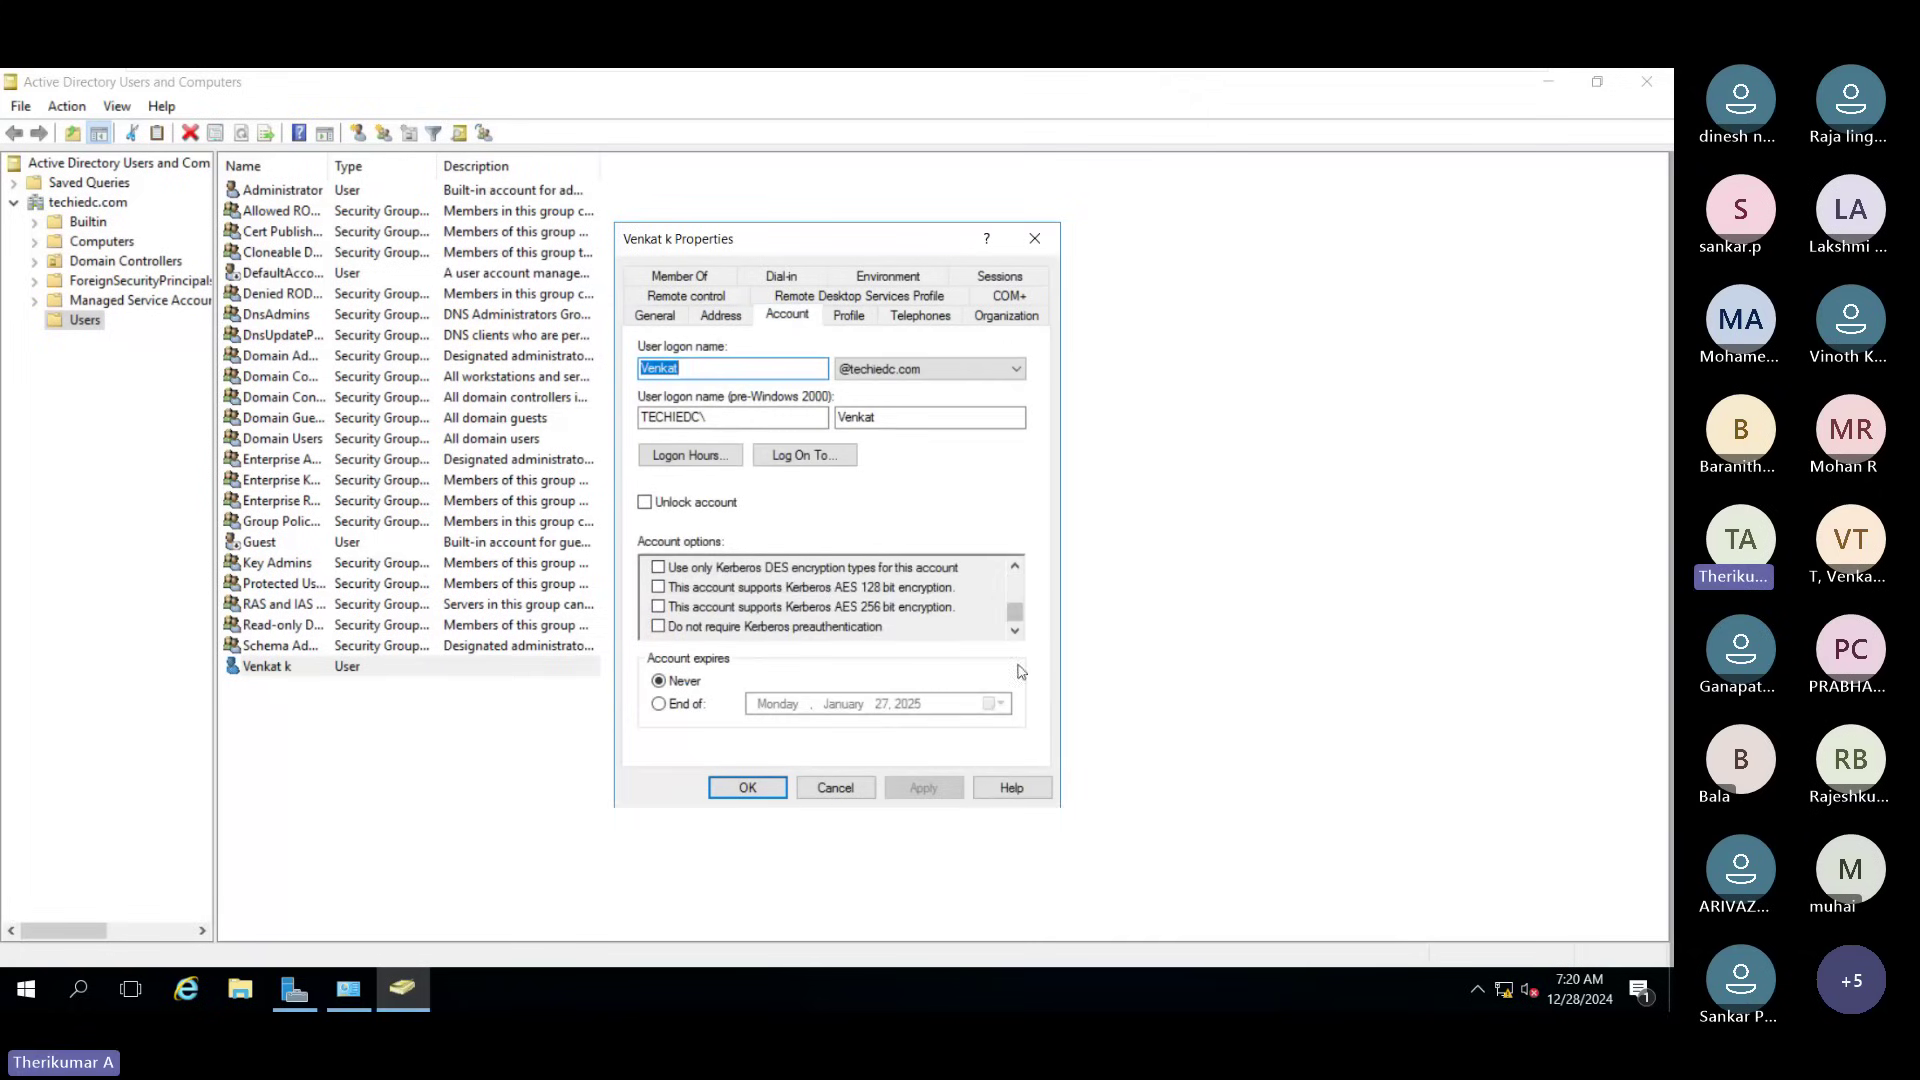
{"action": "left_click", "coordinate": [836, 788]}
{"action": "right_click", "coordinate": [349, 676]}
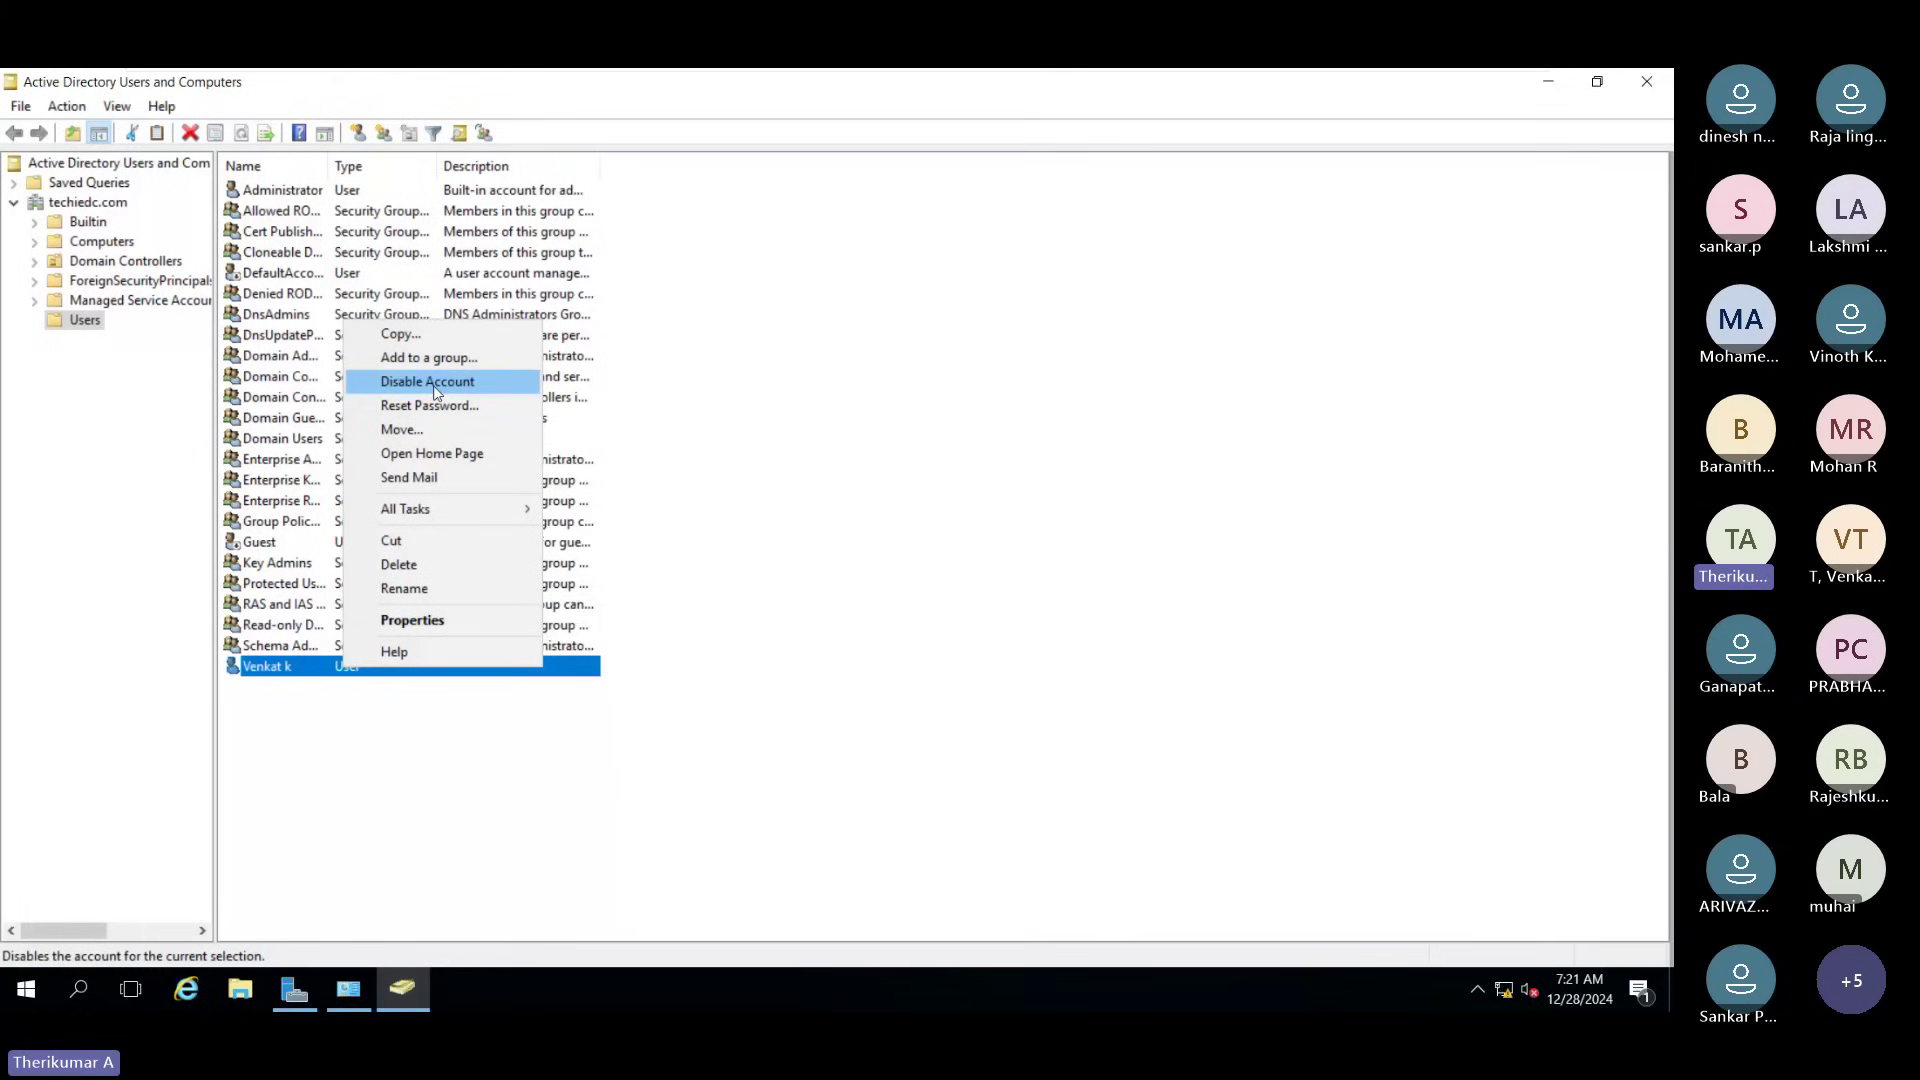
{"action": "left_click", "coordinate": [678, 779]}
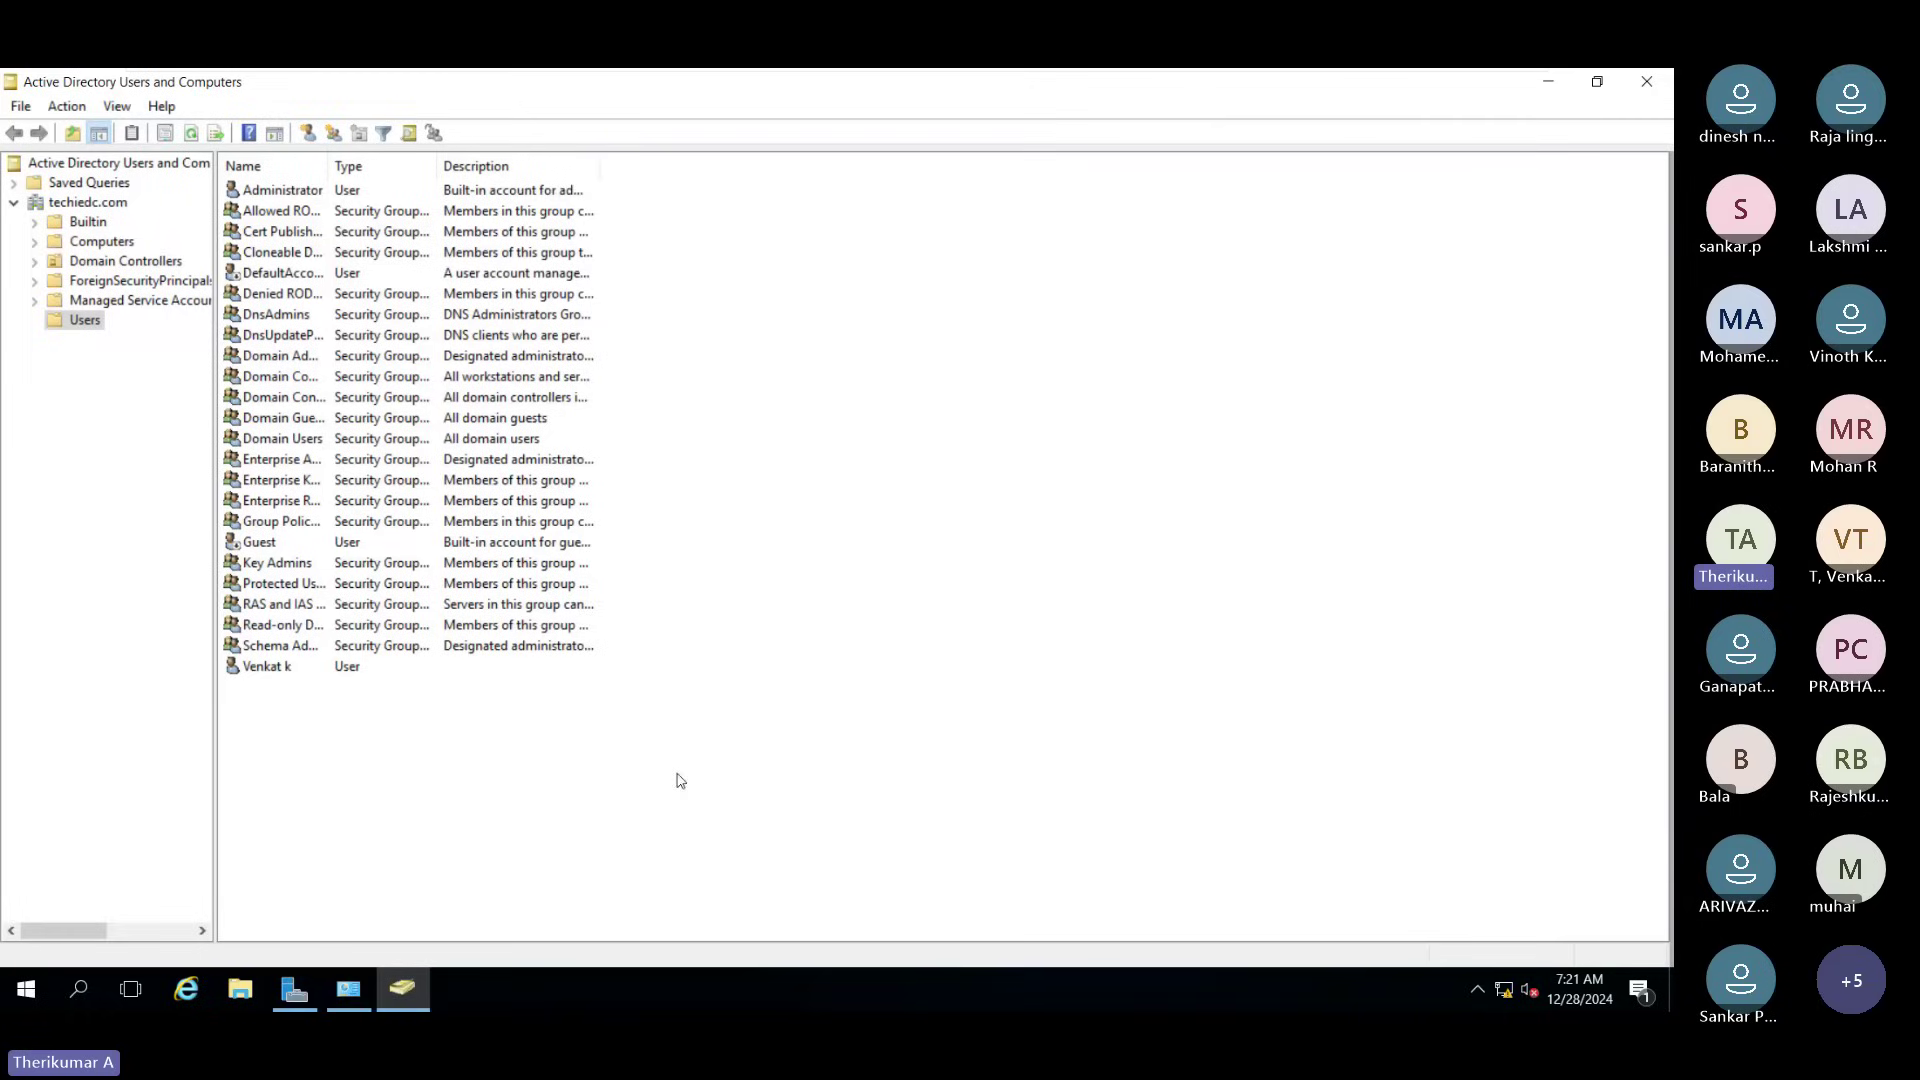
Step: Create a Global Security group named HR in techiedc.com's Users container
{"action": "right_click", "coordinate": [85, 320]}
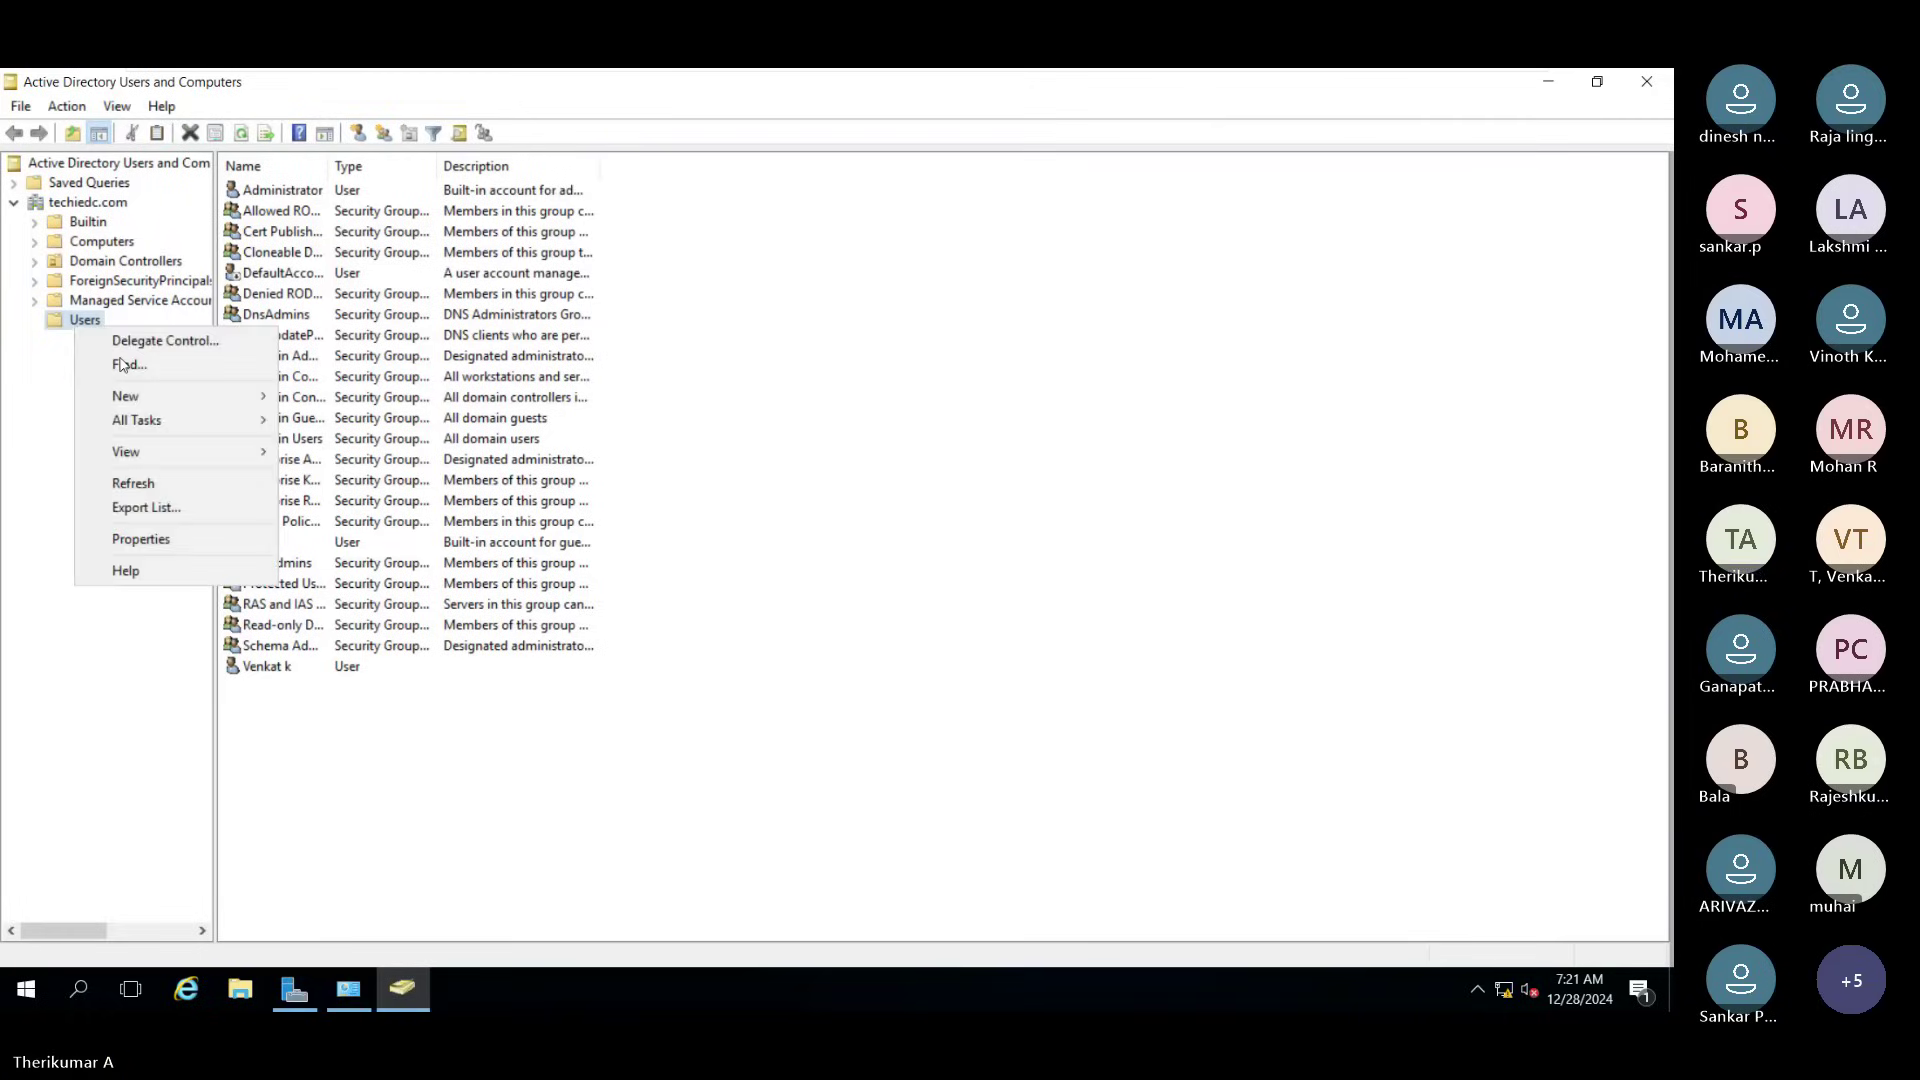
{"action": "mouse_move", "coordinate": [160, 396]}
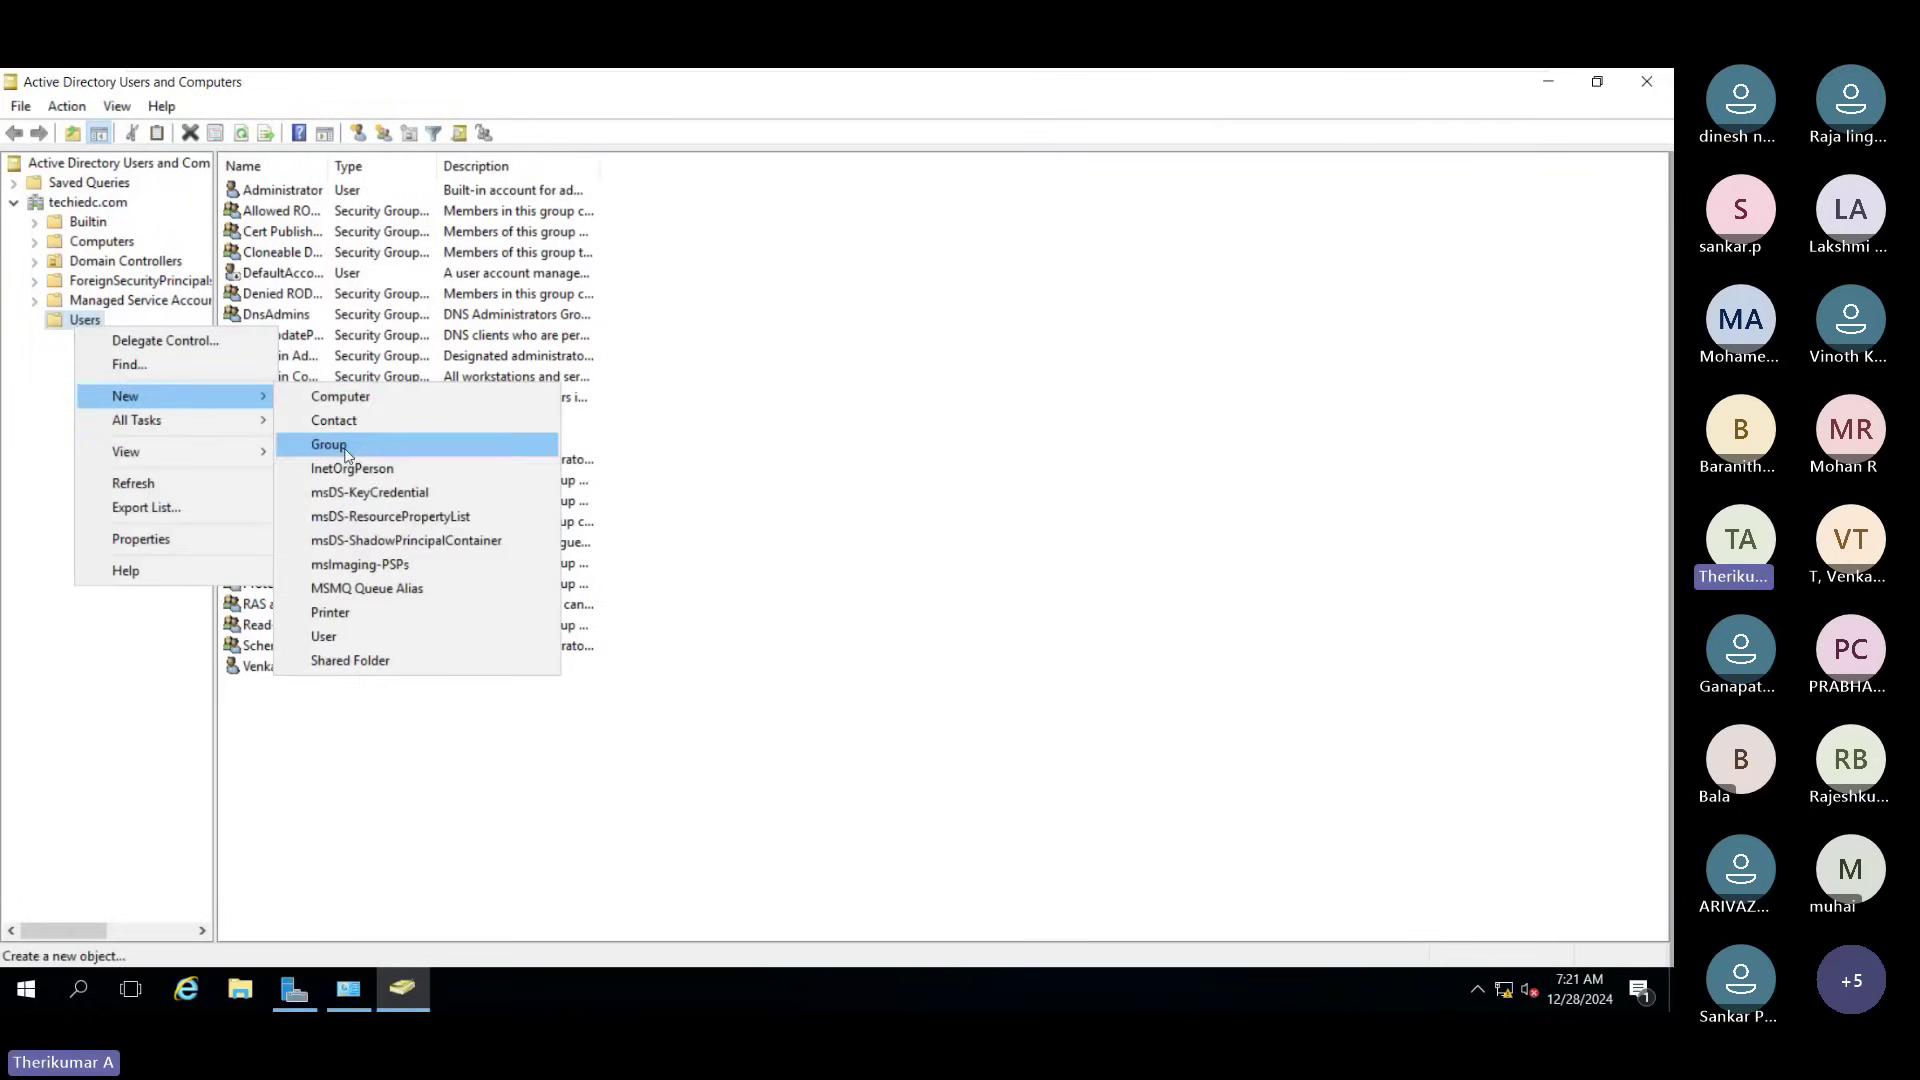
{"action": "left_click", "coordinate": [330, 445]}
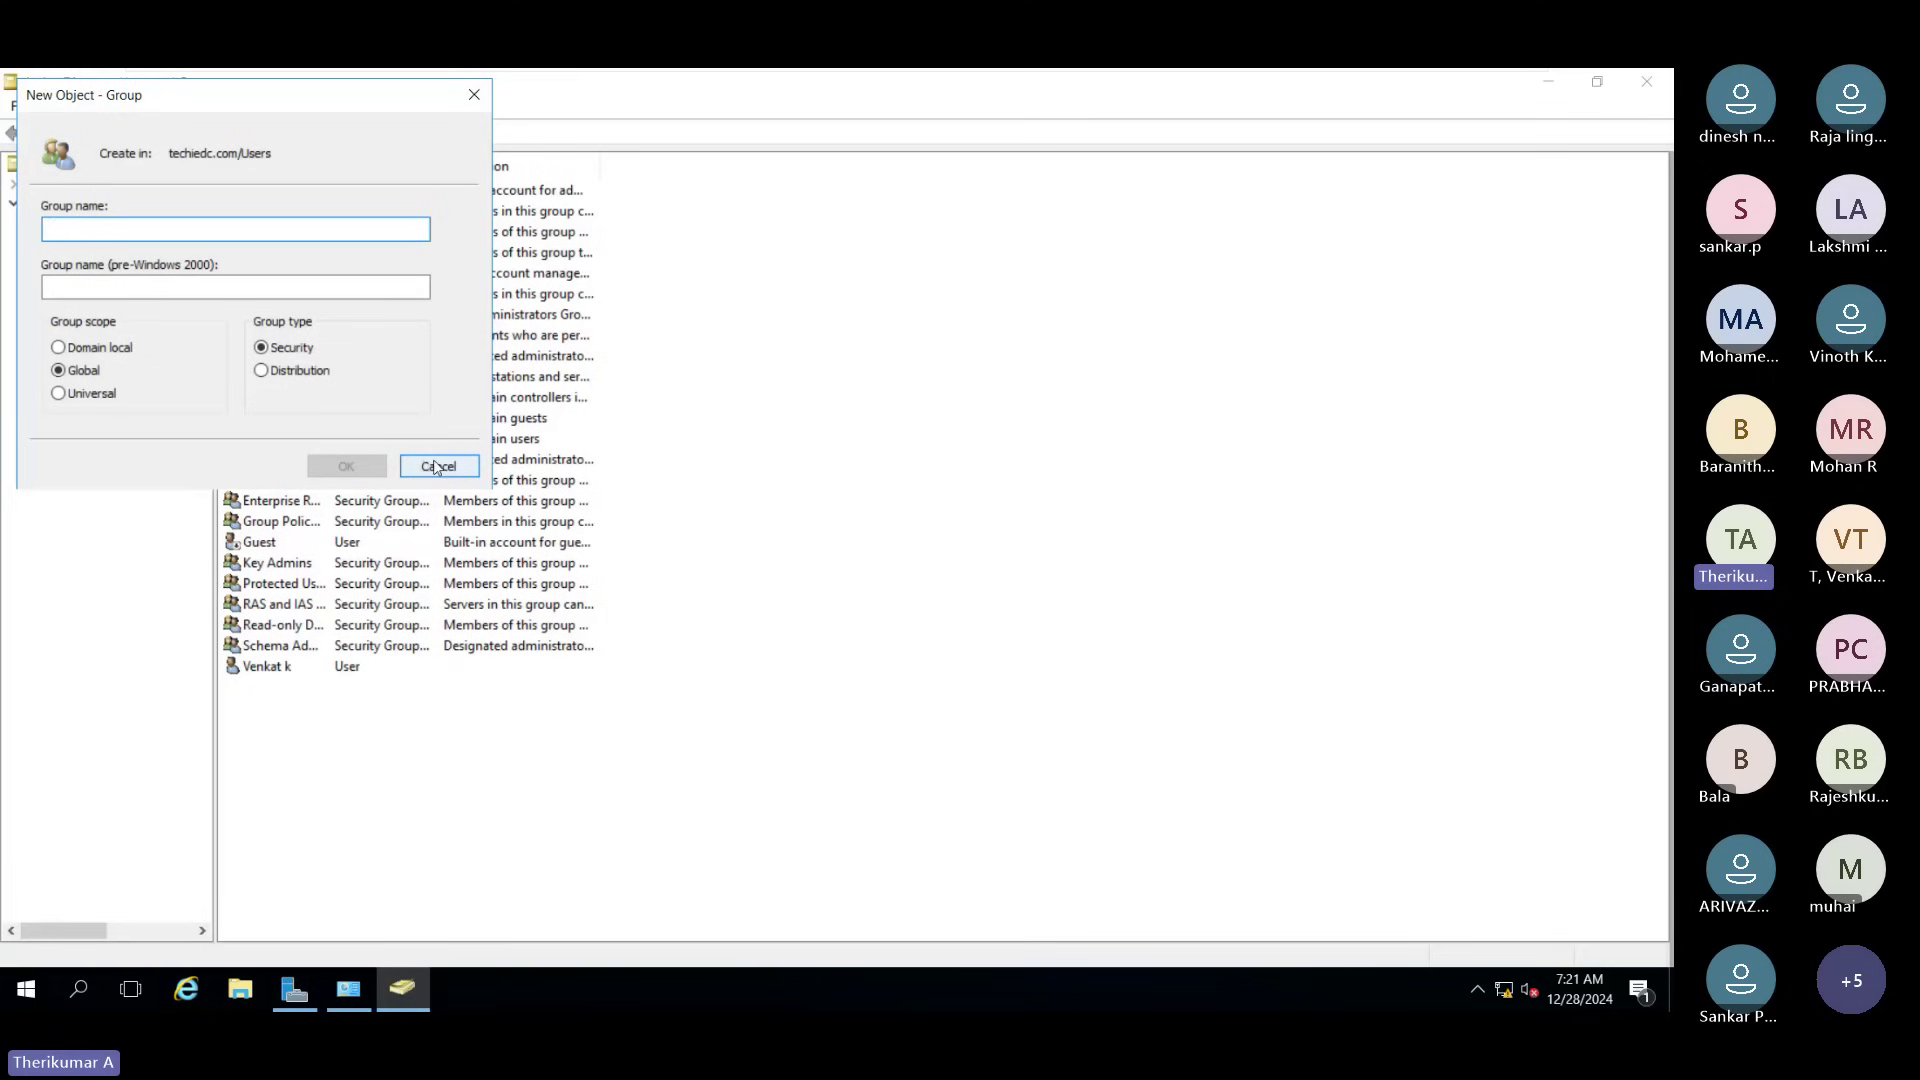
{"action": "left_click", "coordinate": [426, 468]}
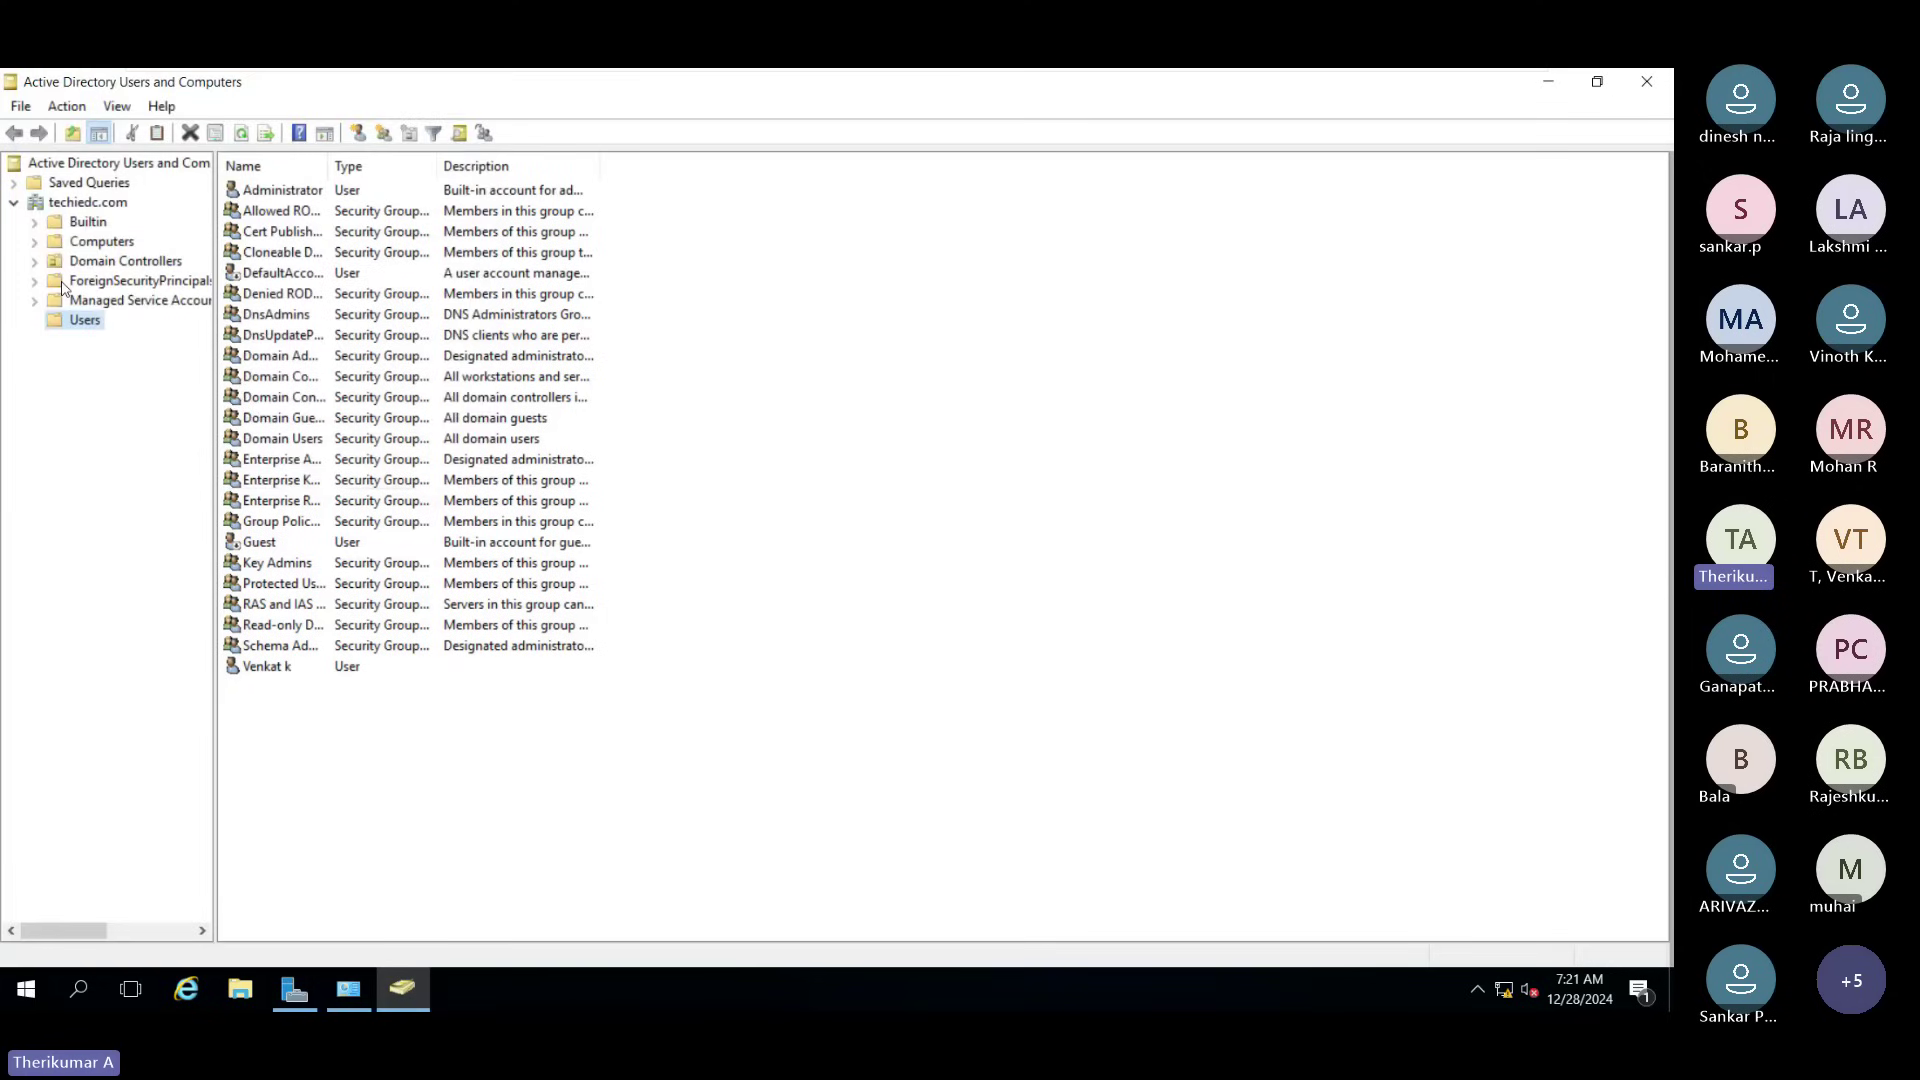
{"action": "right_click", "coordinate": [56, 330]}
{"action": "mouse_move", "coordinate": [158, 396]}
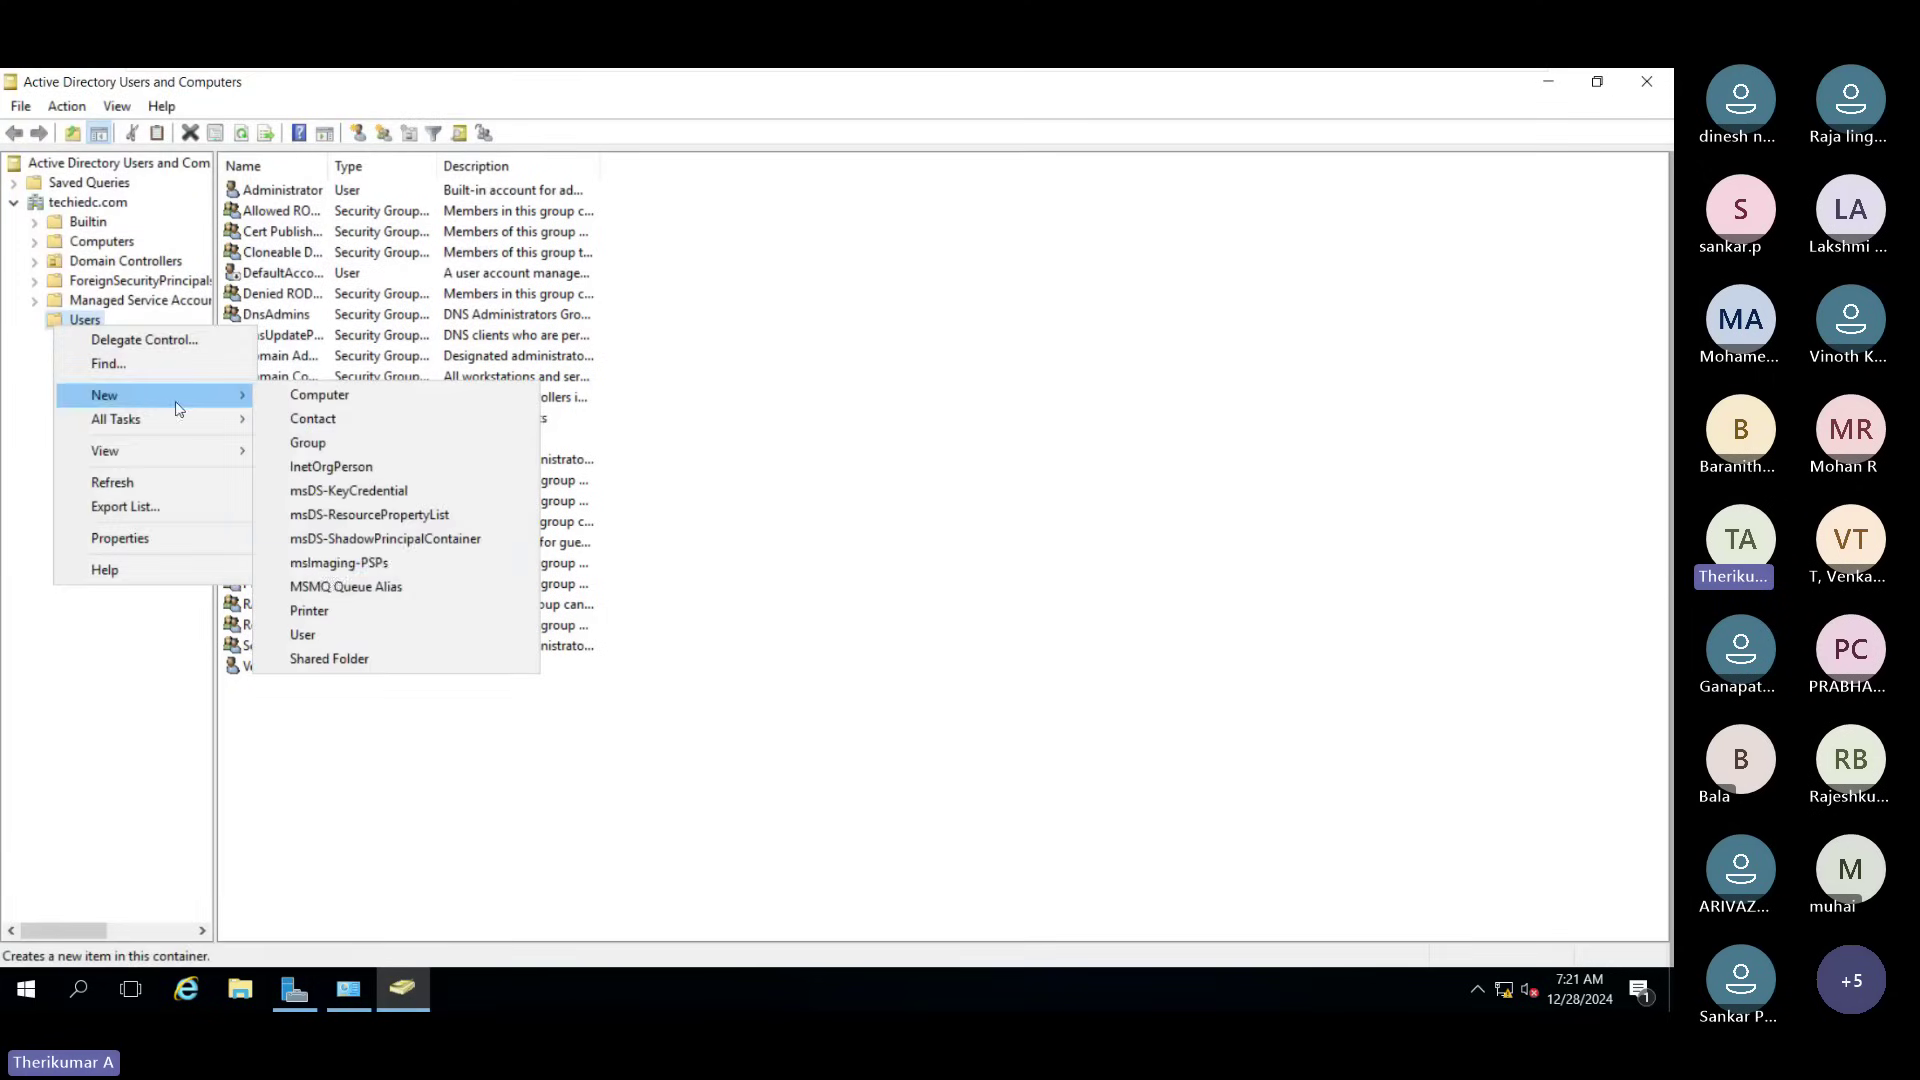
{"action": "left_click", "coordinate": [324, 444]}
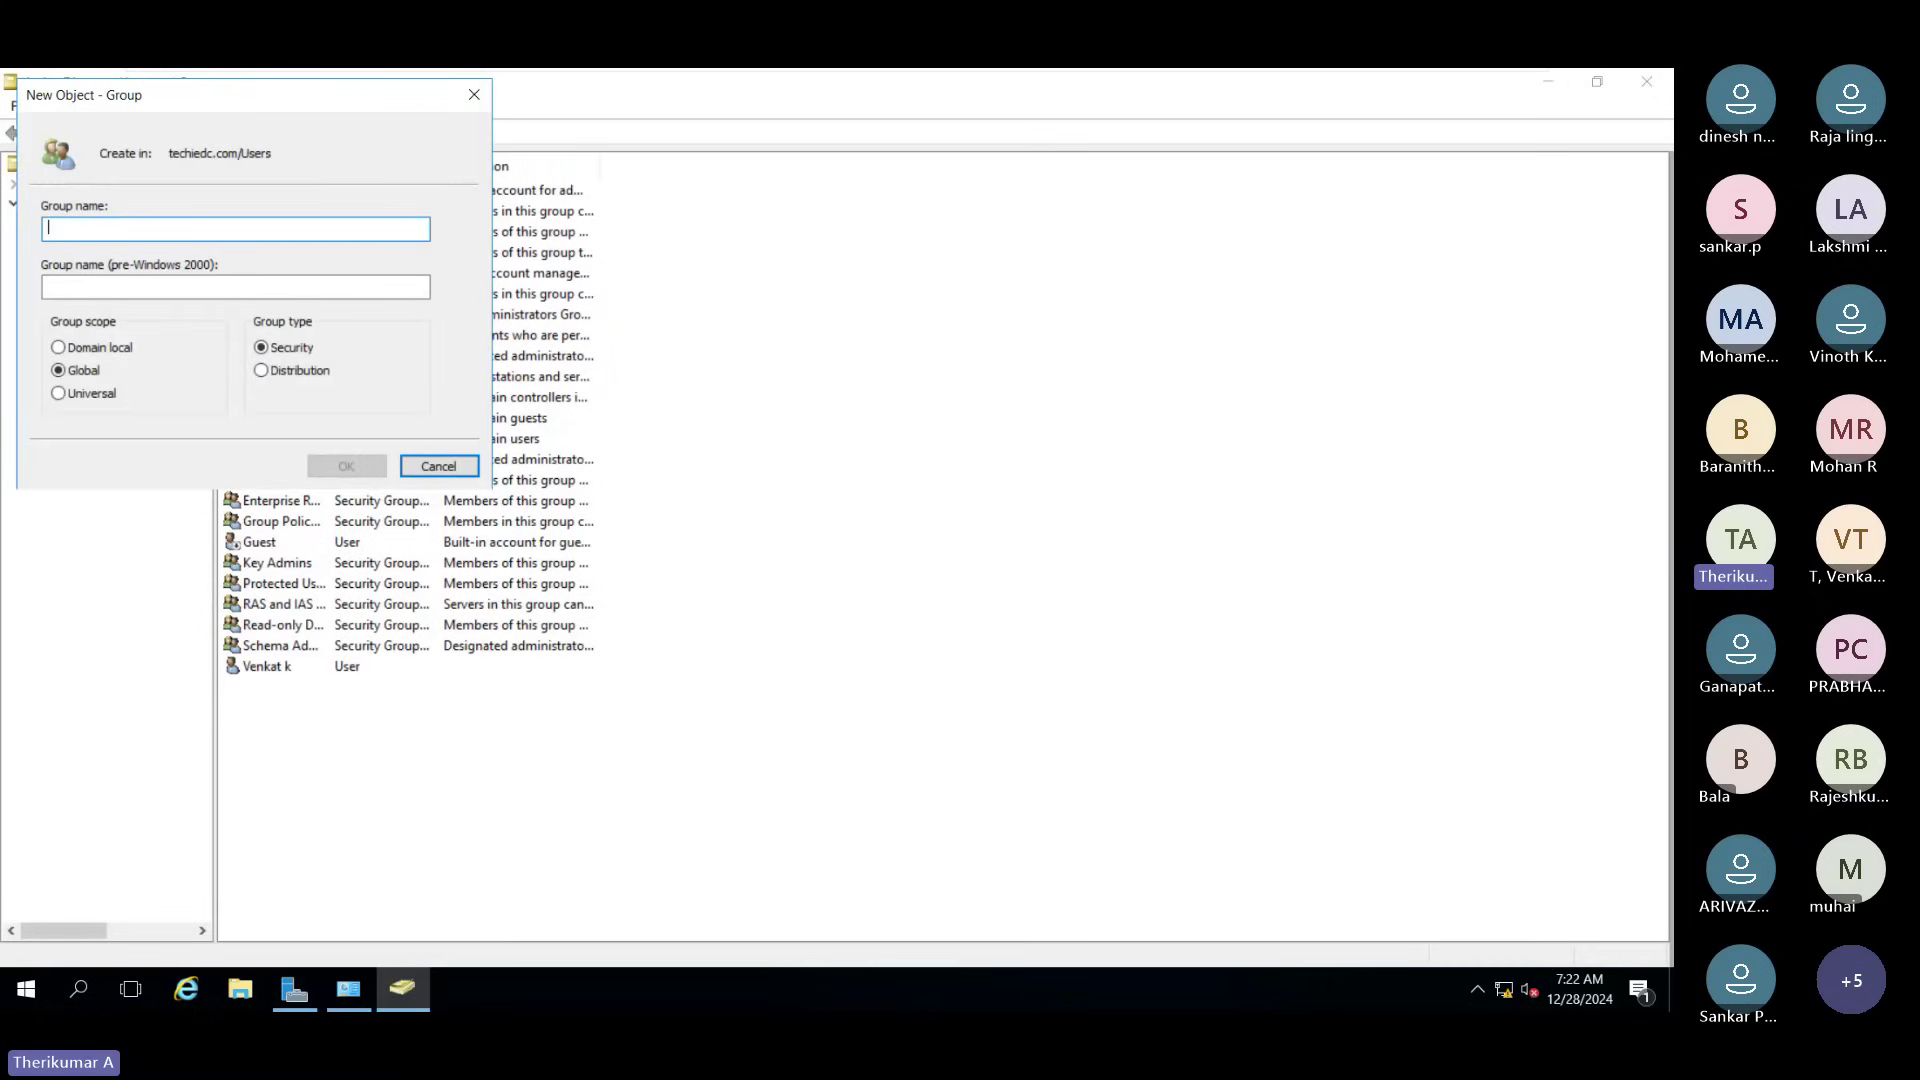
{"action": "type", "text": "HR"}
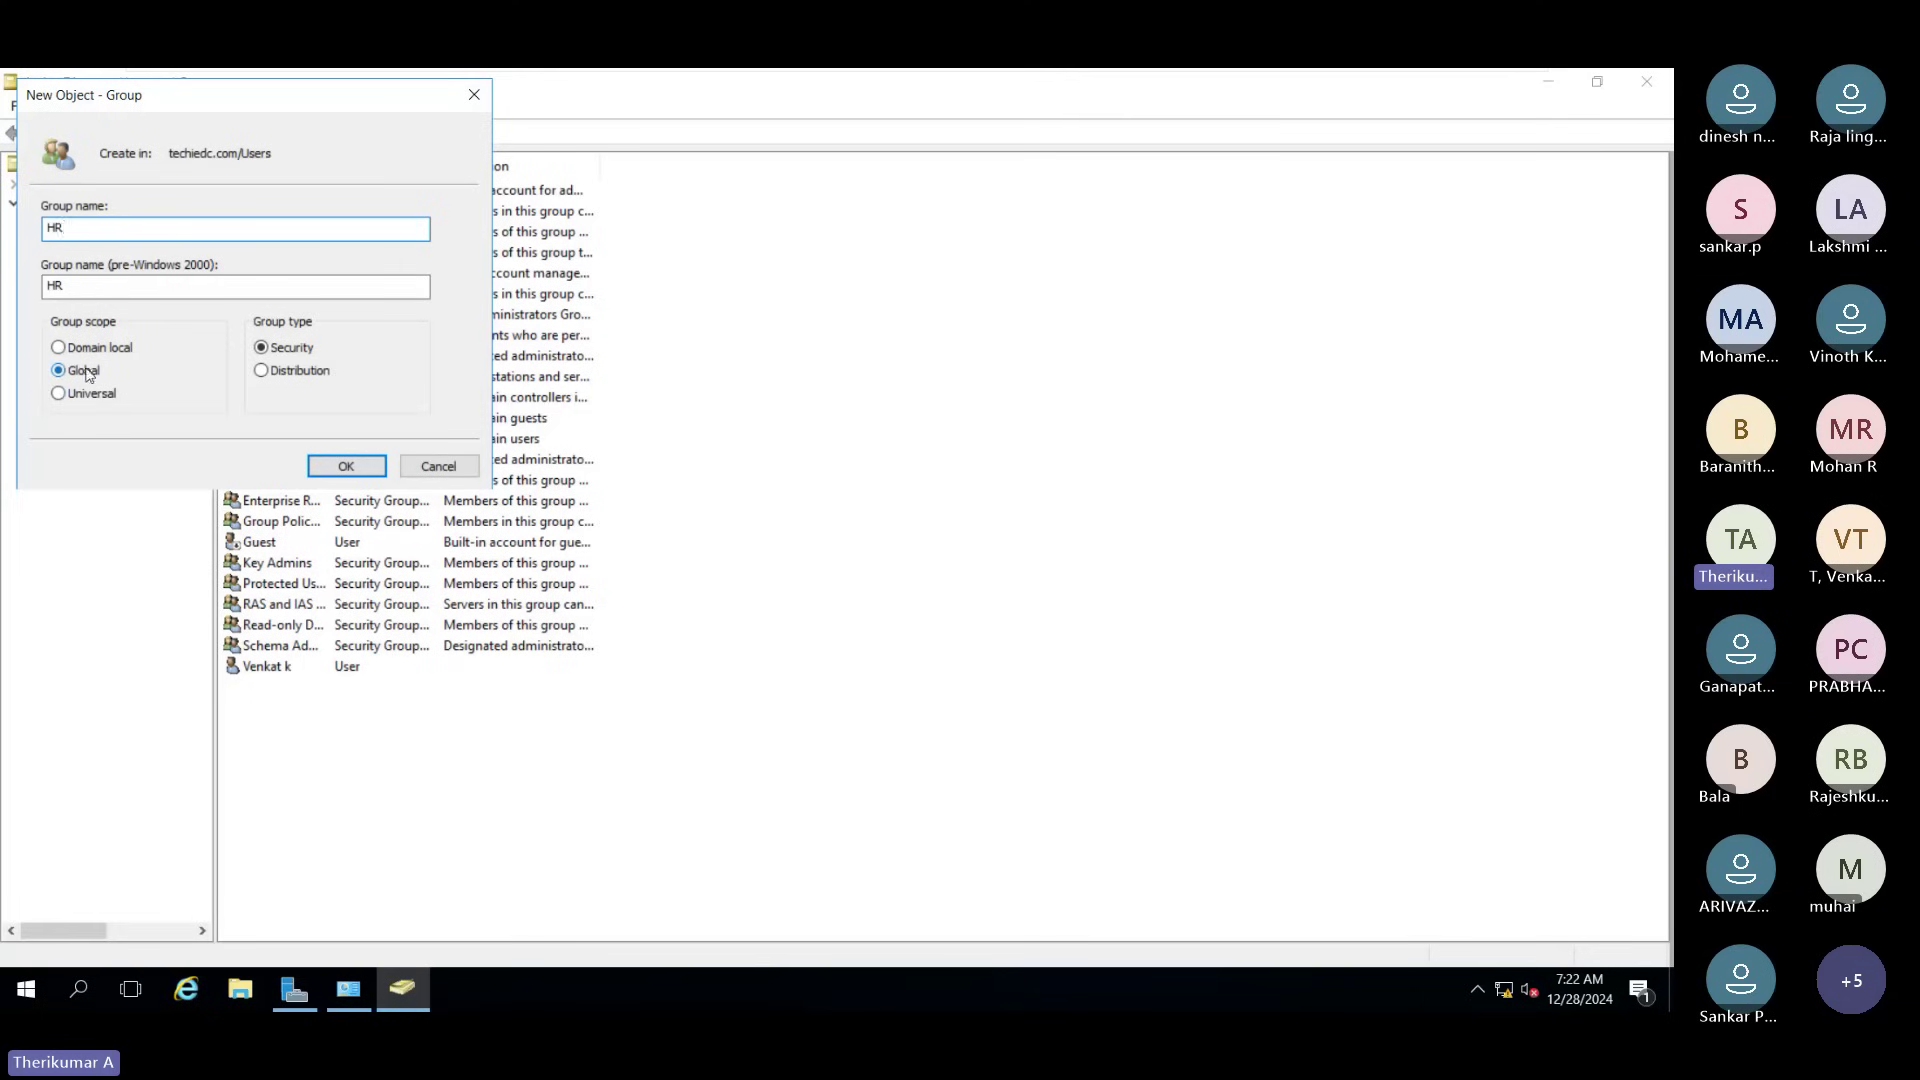
{"action": "left_click", "coordinate": [344, 469]}
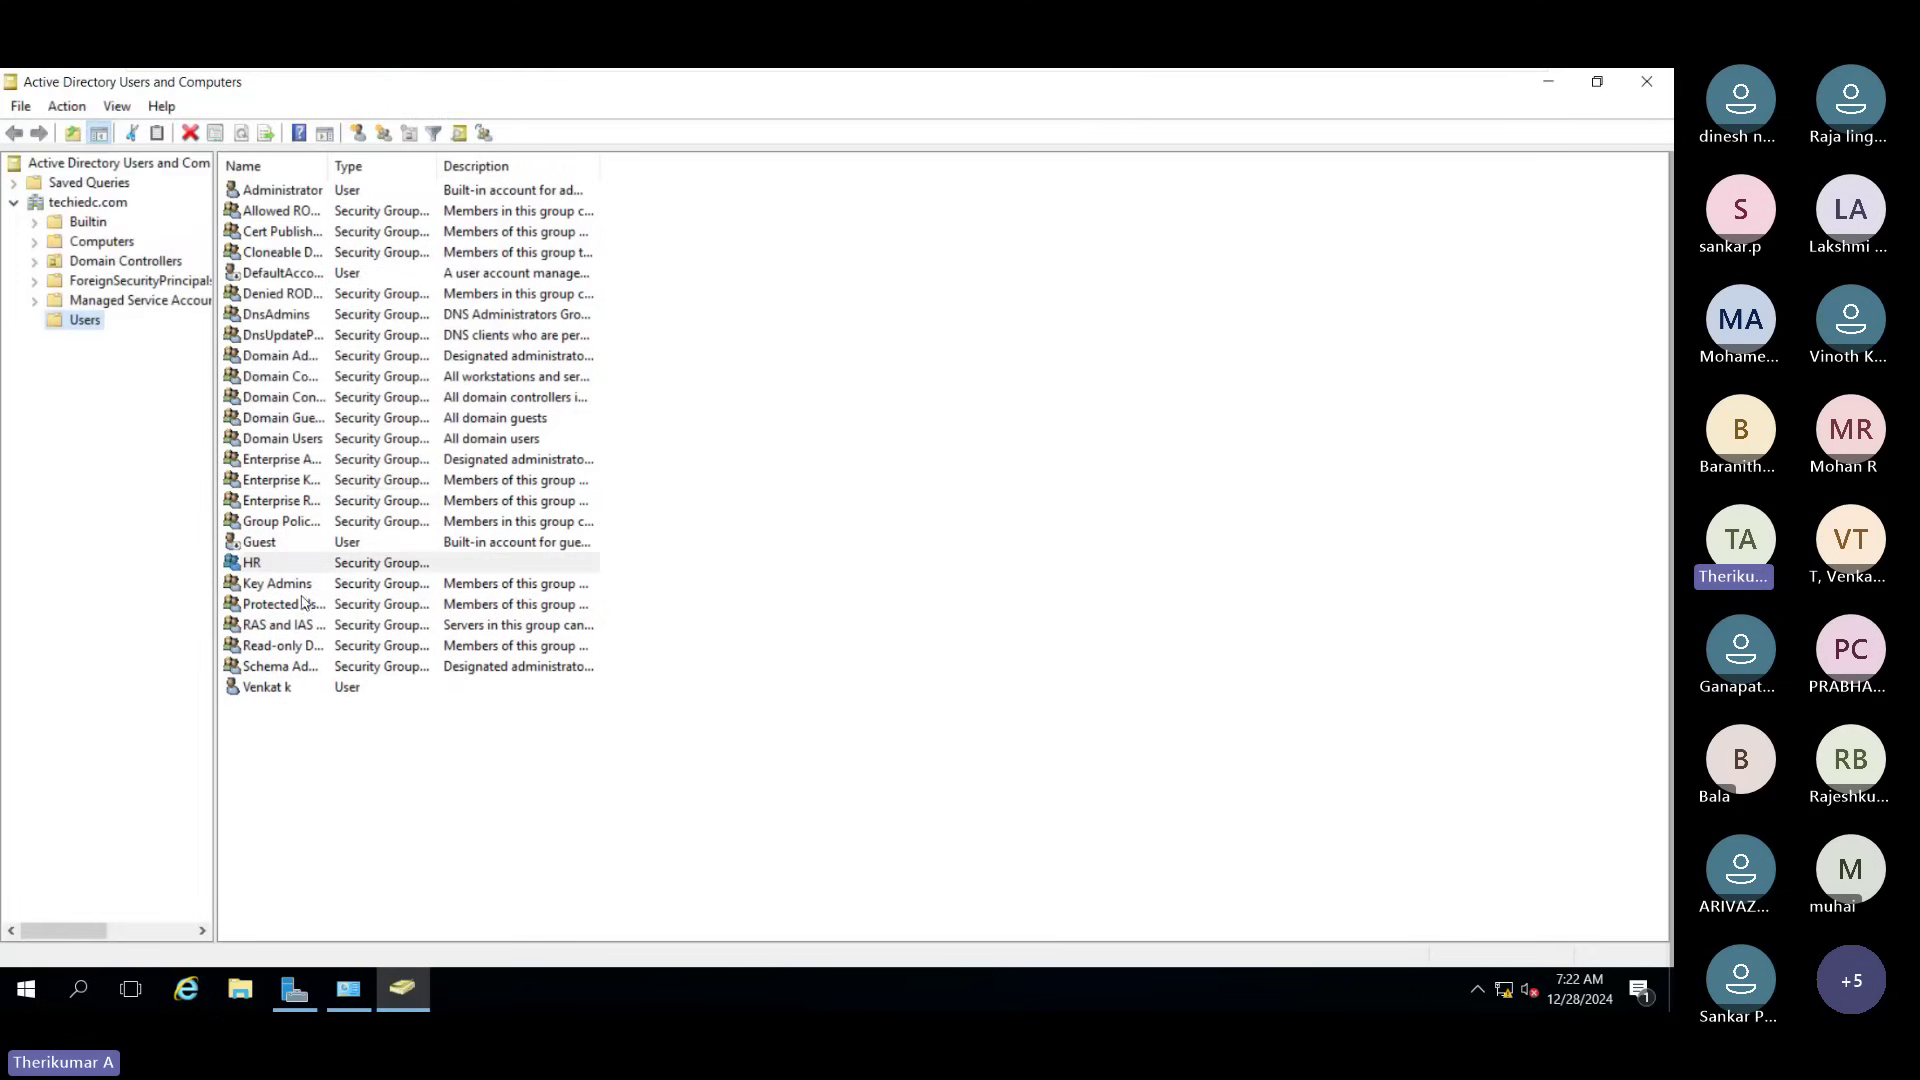
Step: Open the HR group's properties and go to its Member Of tab
{"action": "double_click", "coordinate": [321, 569]}
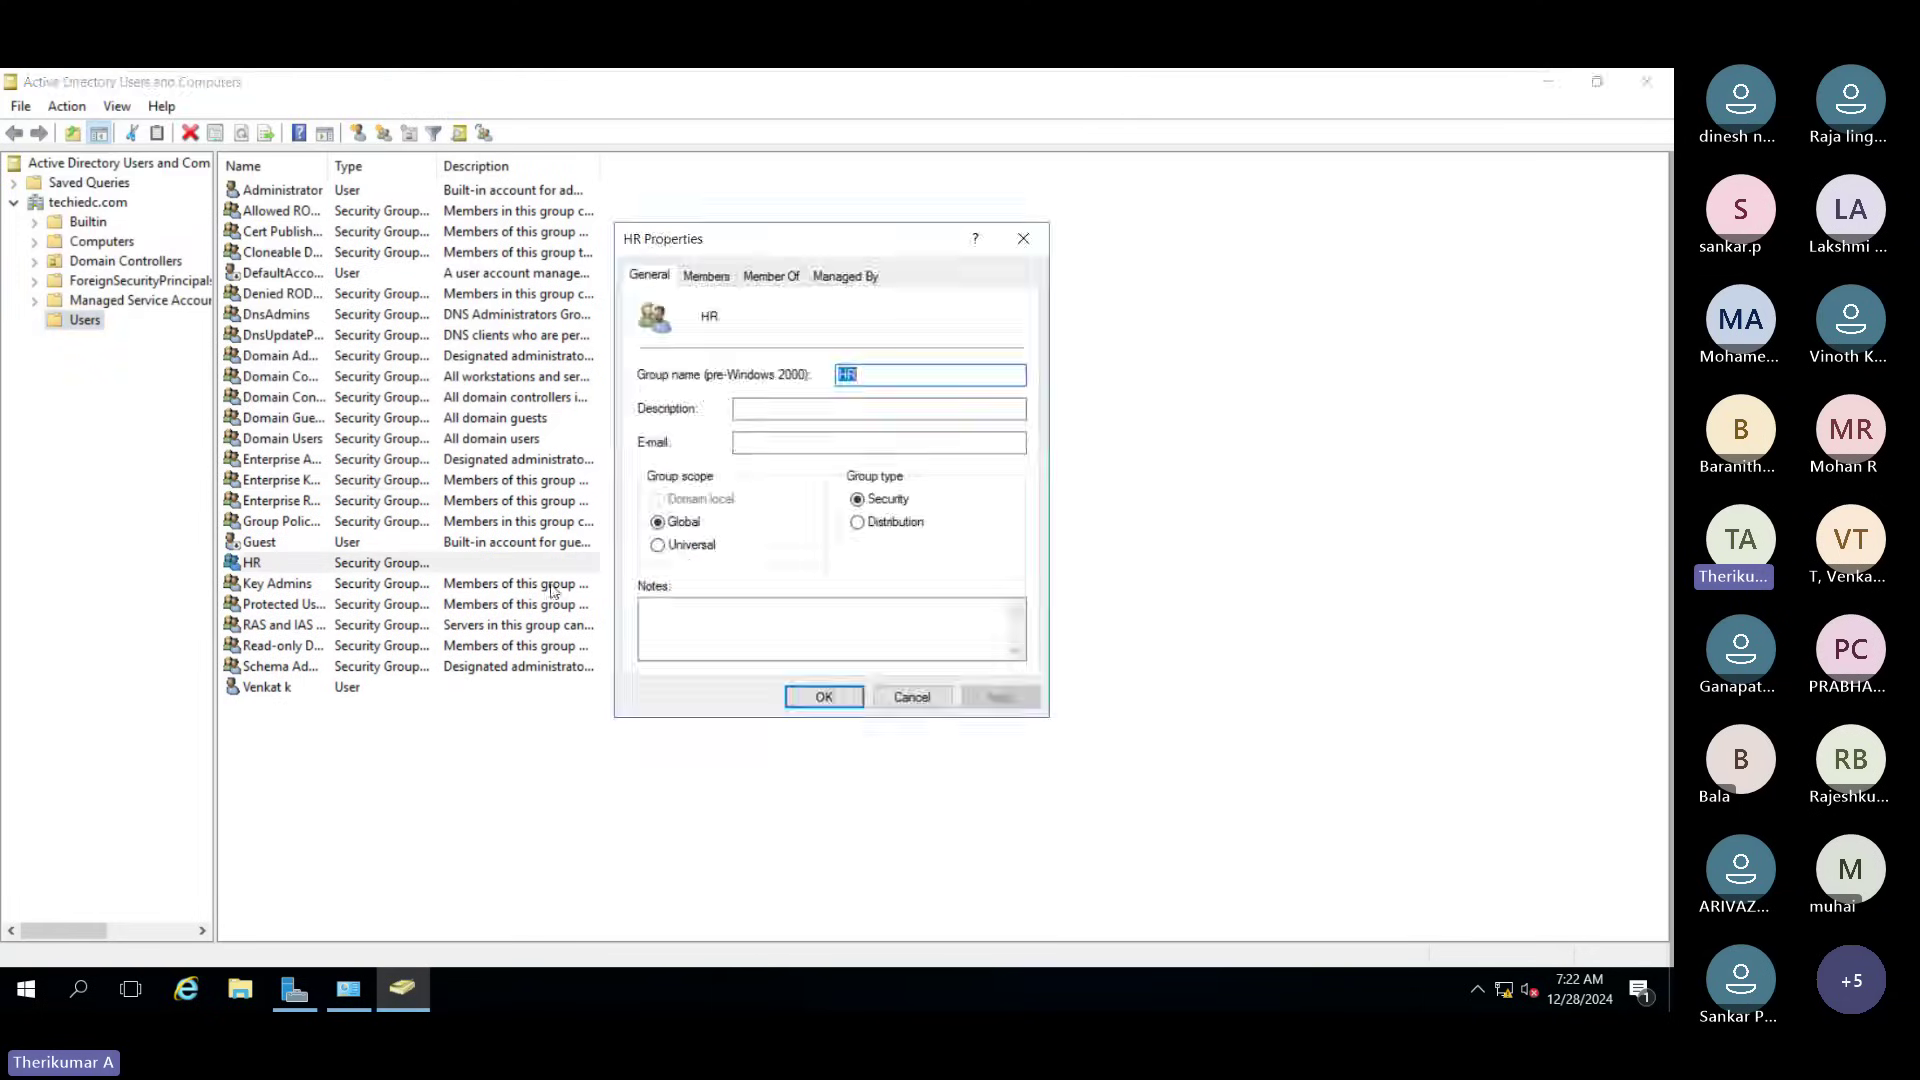
{"action": "left_click", "coordinate": [712, 283]}
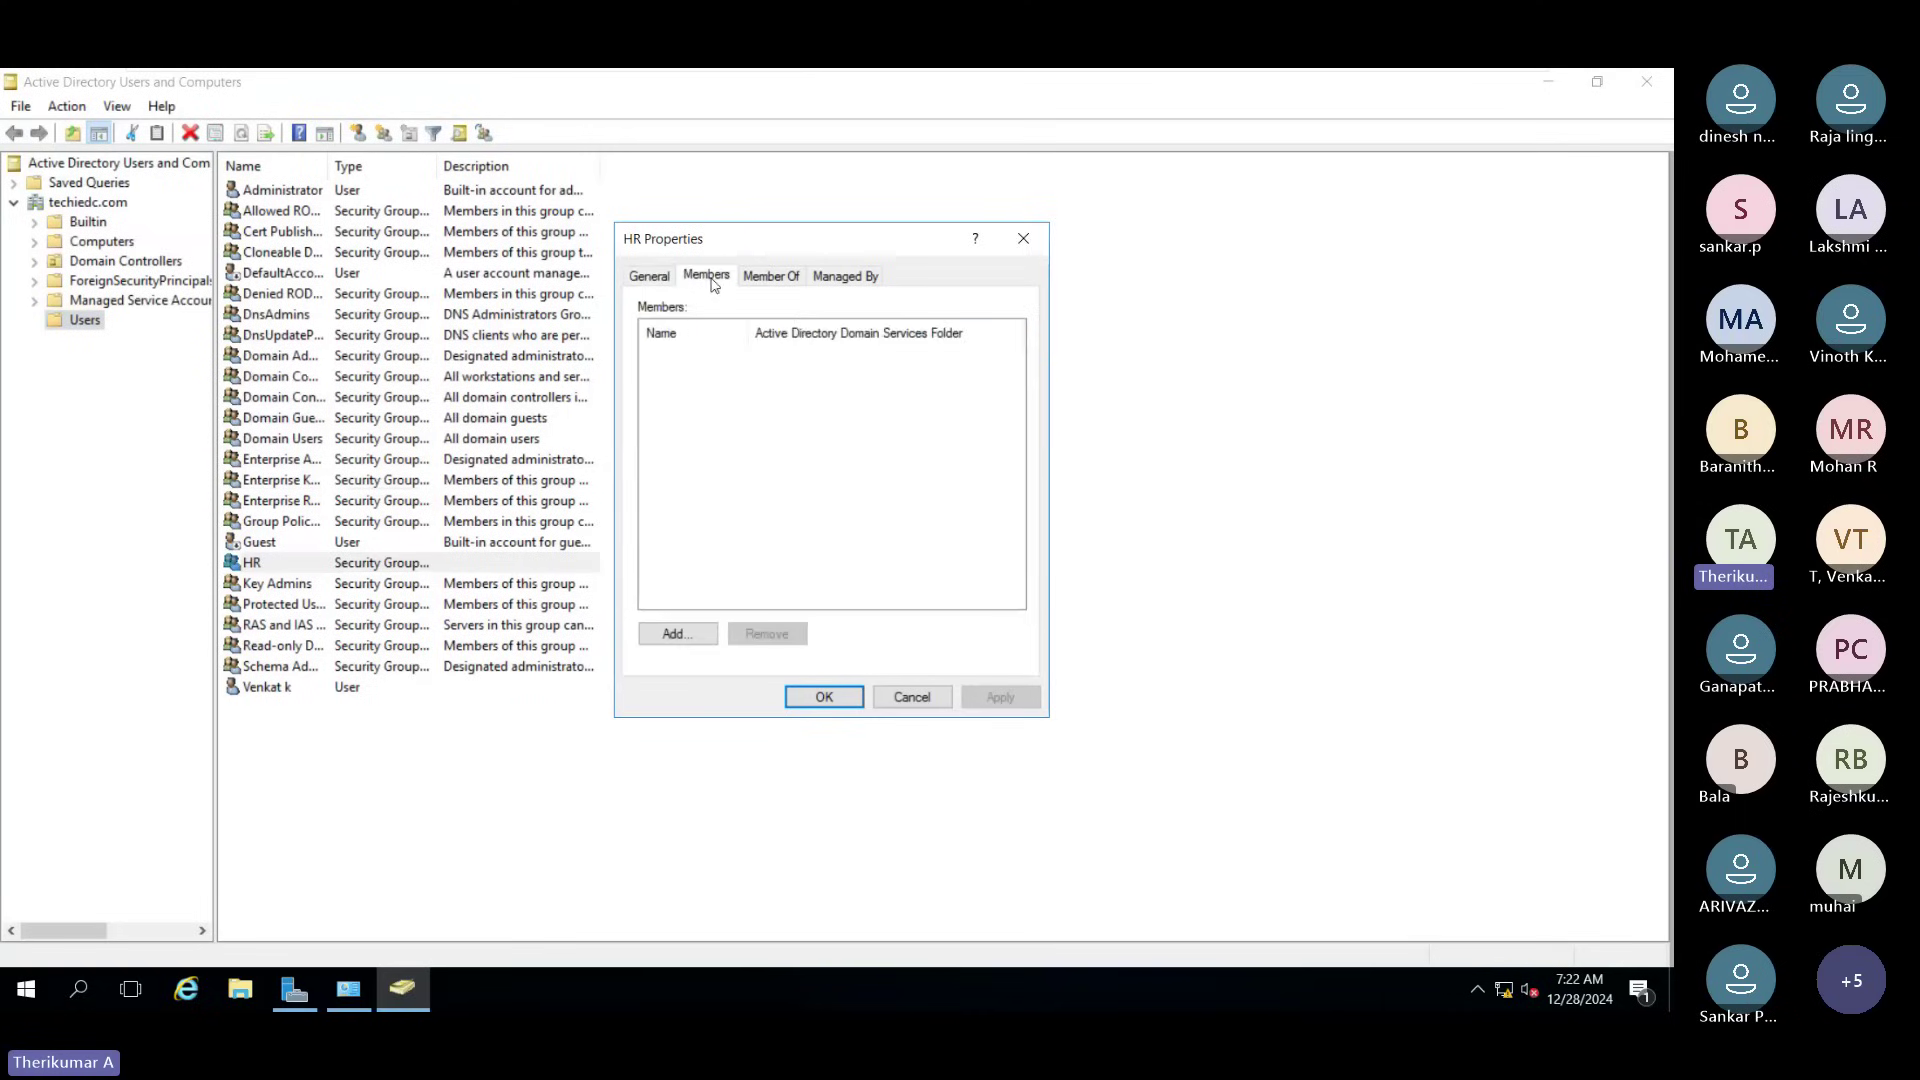
{"action": "left_click", "coordinate": [788, 287]}
{"action": "left_click", "coordinate": [846, 277]}
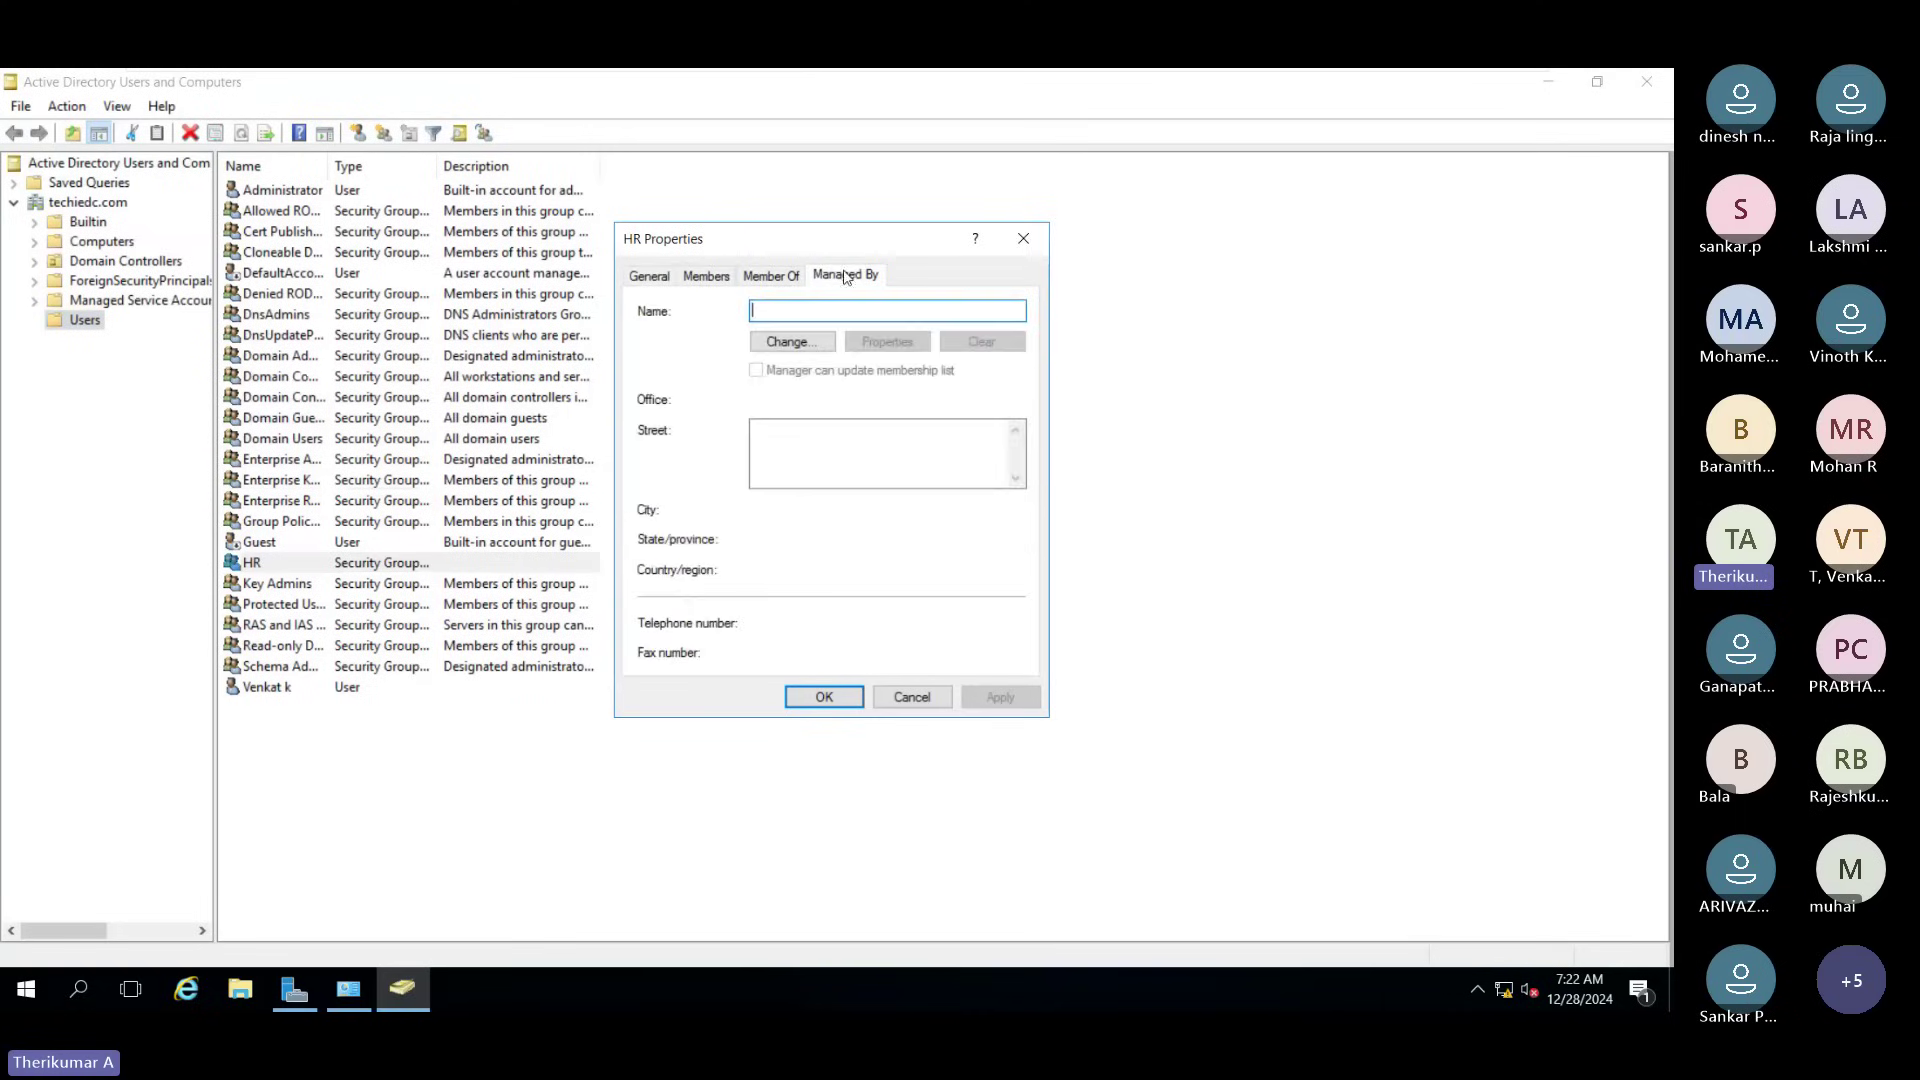
{"action": "left_click", "coordinate": [706, 278]}
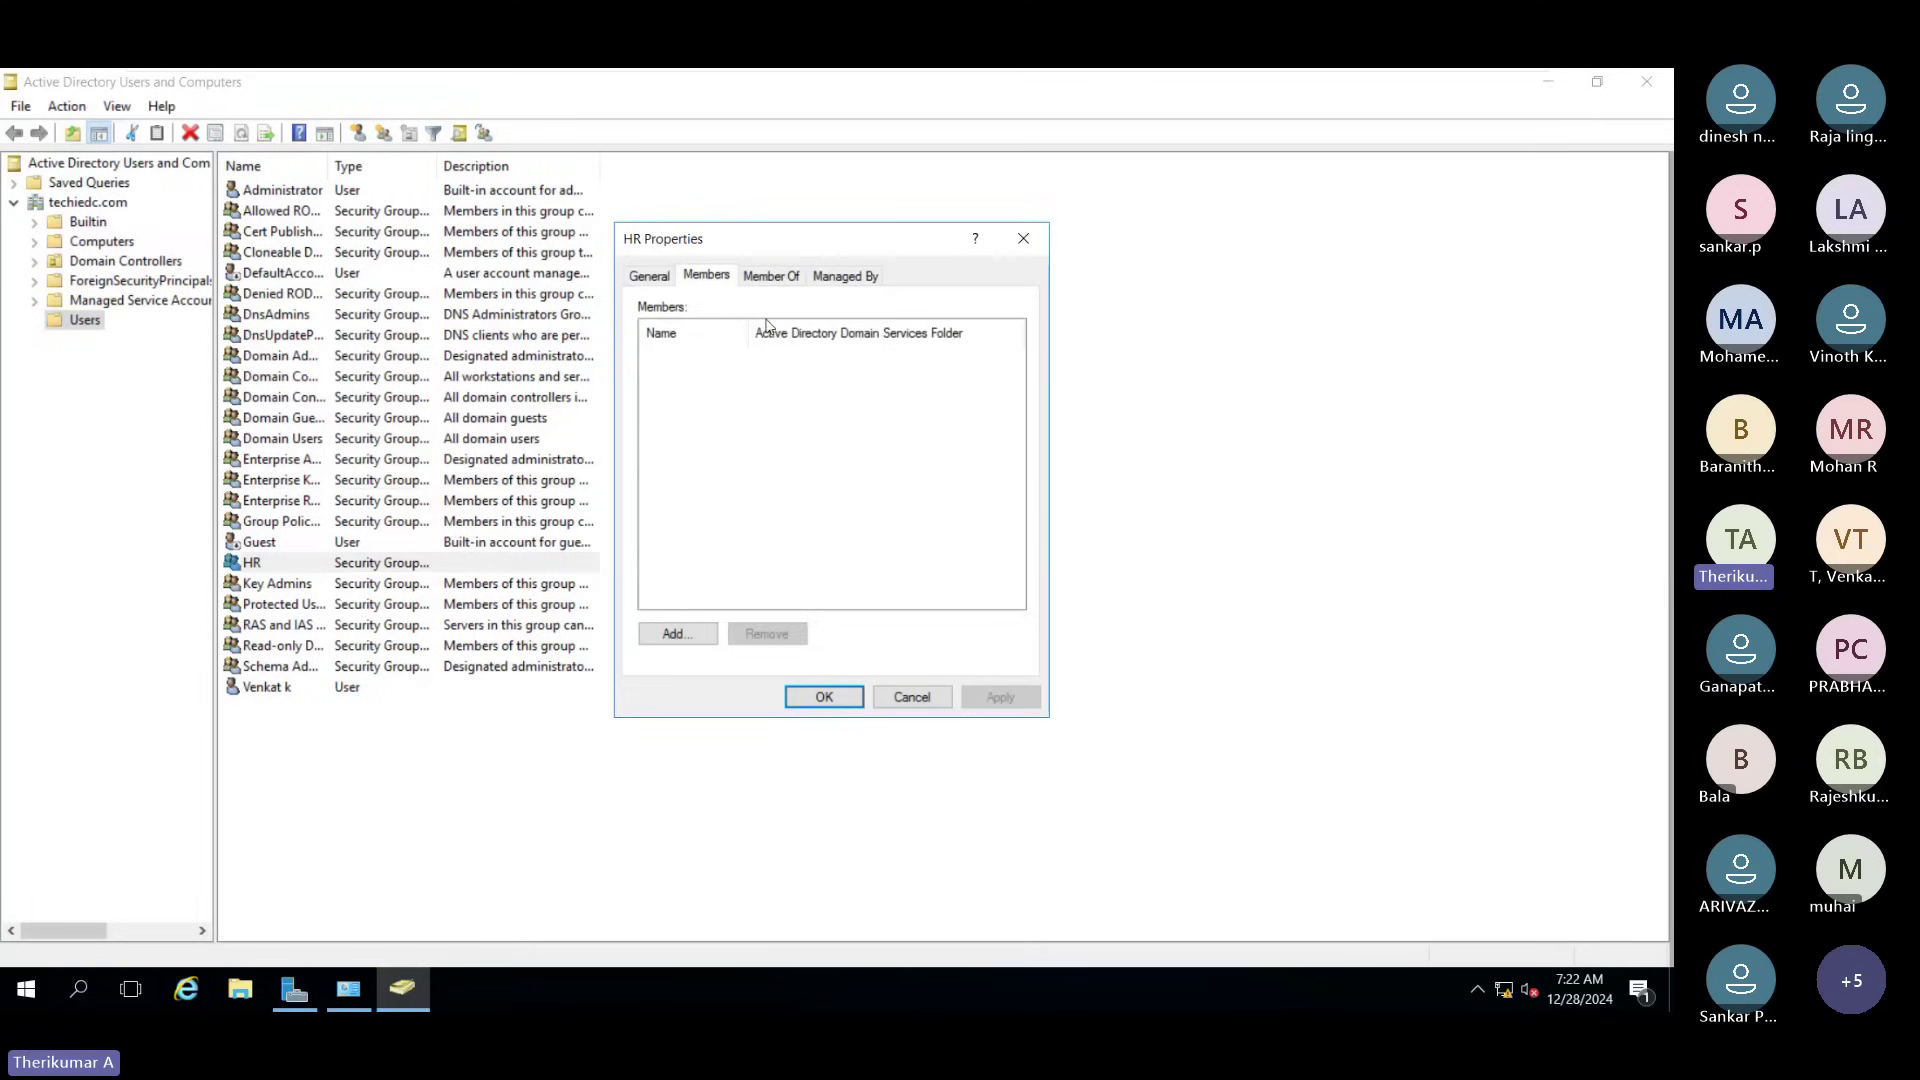
{"action": "left_click", "coordinate": [768, 277]}
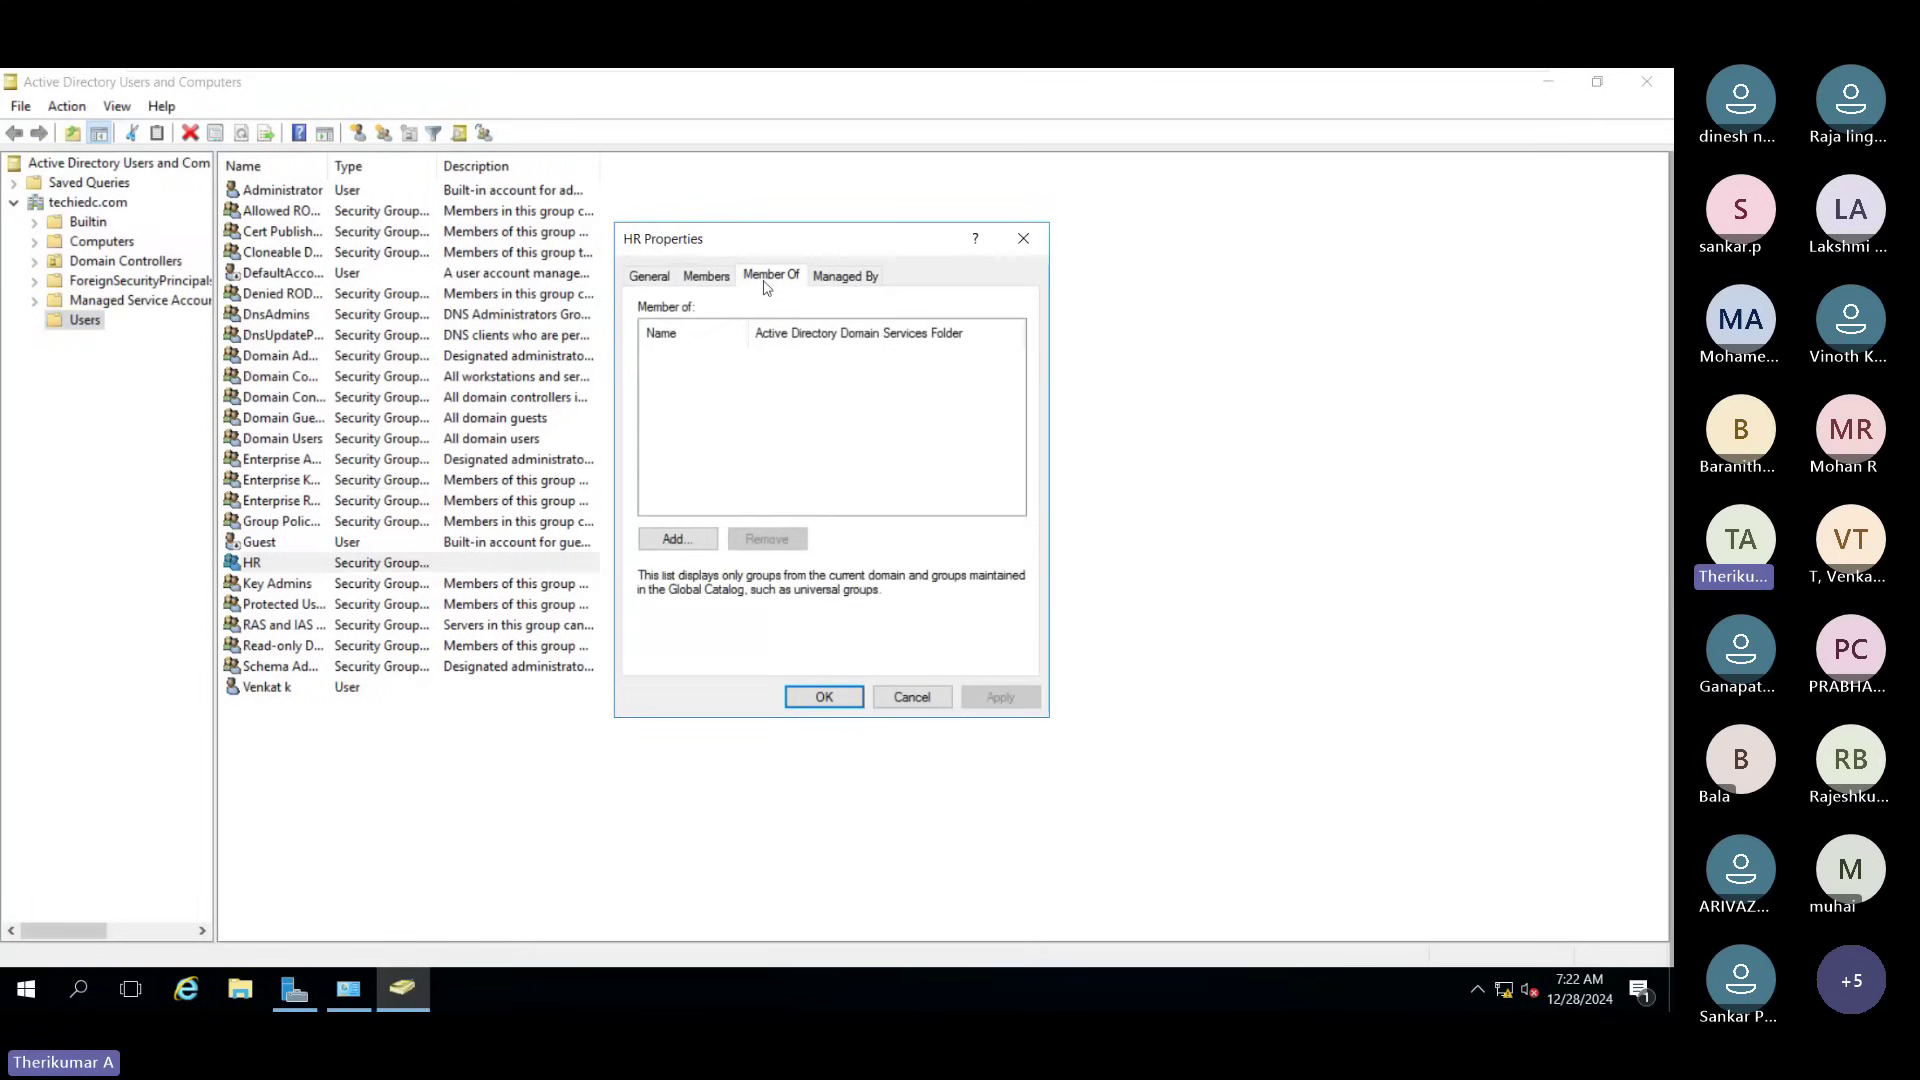
Step: Add HR to the Domain Users group and apply the change
{"action": "left_click", "coordinate": [677, 539]}
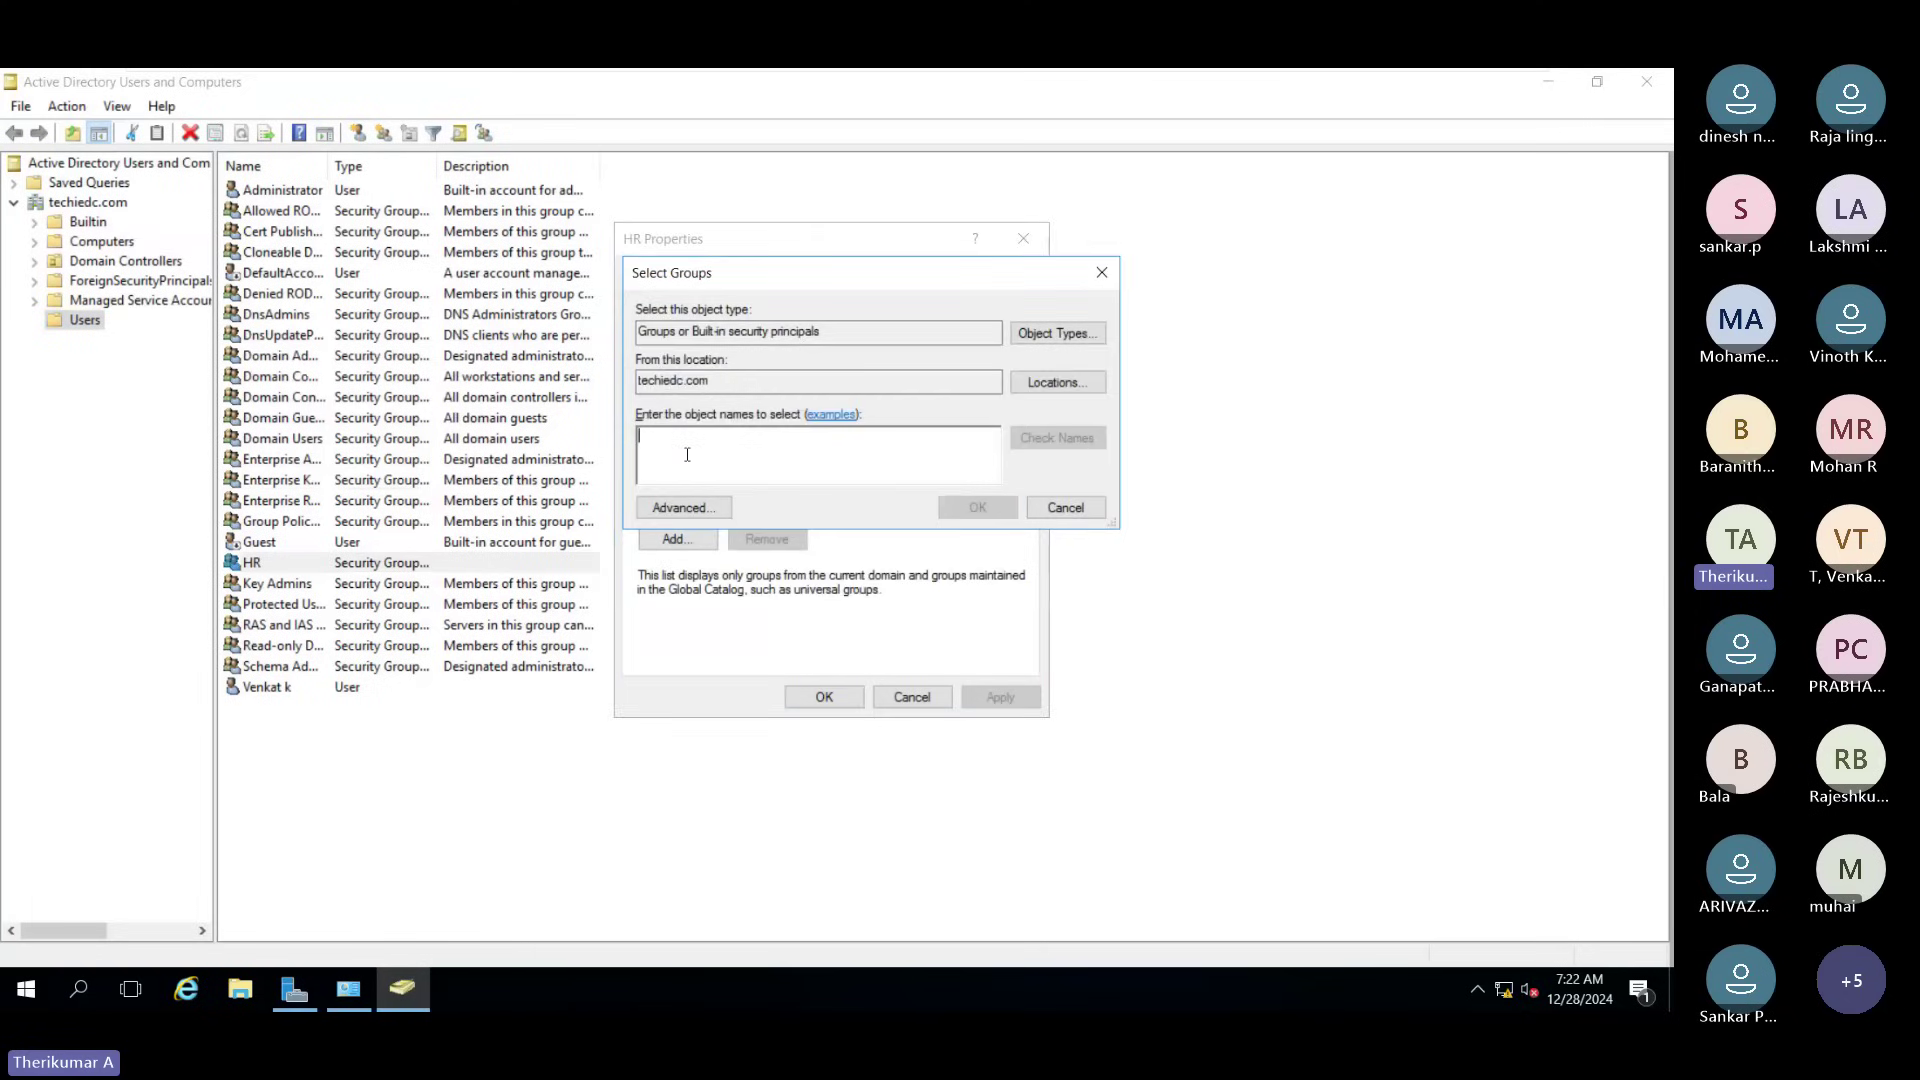
{"action": "type", "text": "domin"}
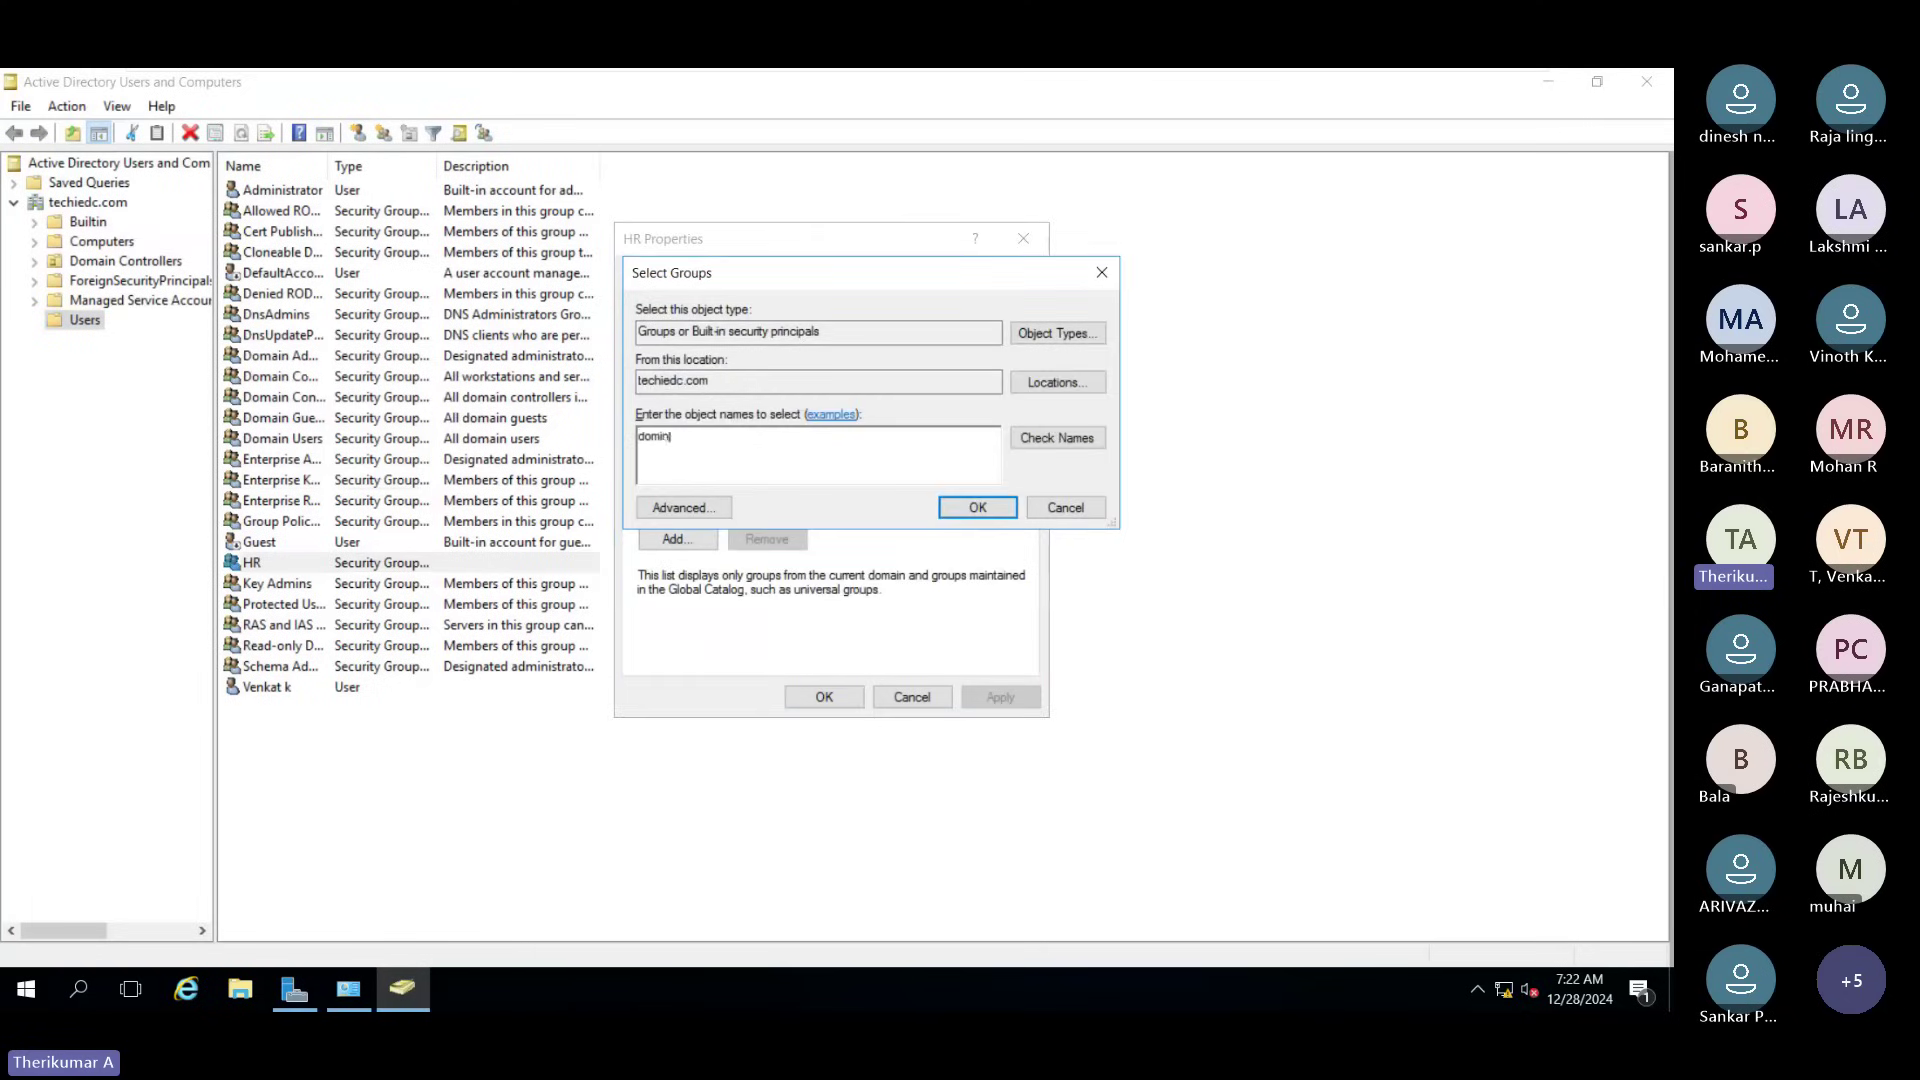
{"action": "key", "text": "BackSpace"}
{"action": "key", "text": "BackSpace"}
{"action": "type", "text": "ain user"}
{"action": "left_click", "coordinate": [1041, 450]}
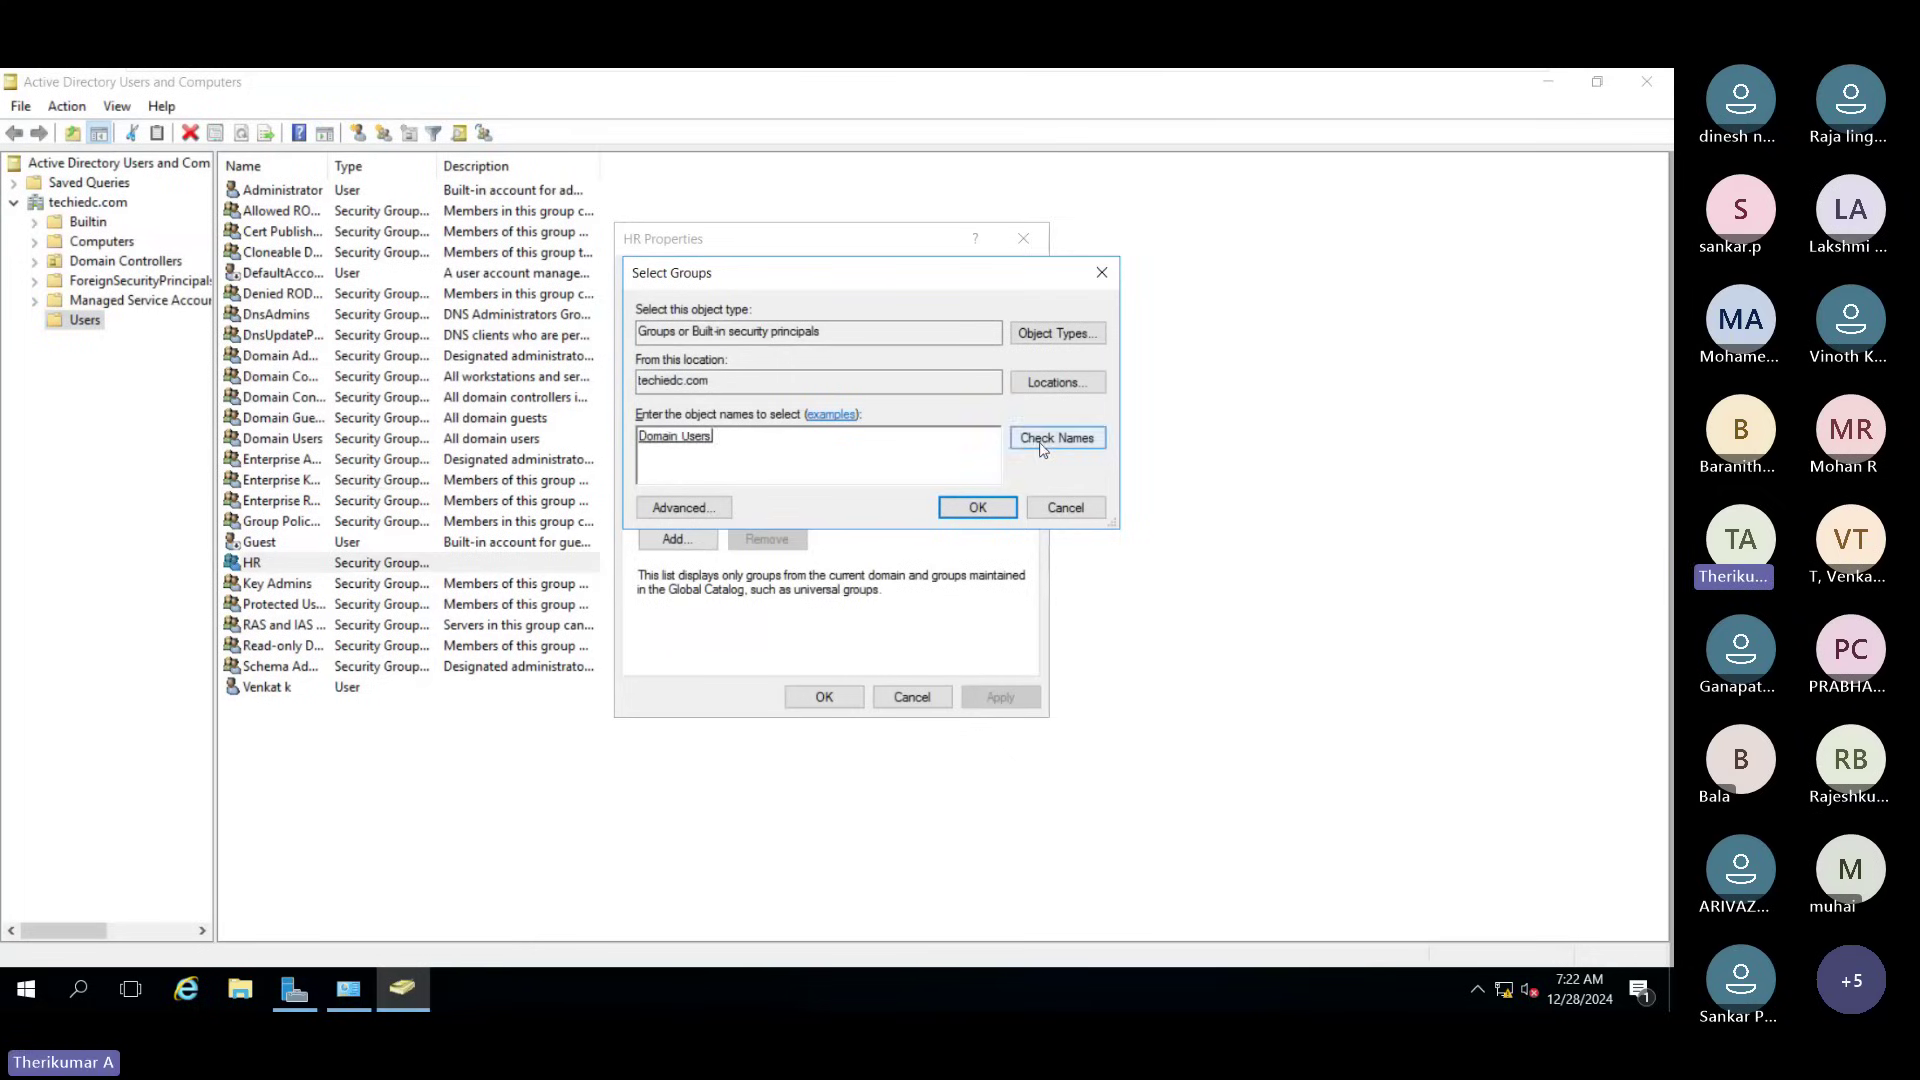
{"action": "left_click", "coordinate": [955, 510]}
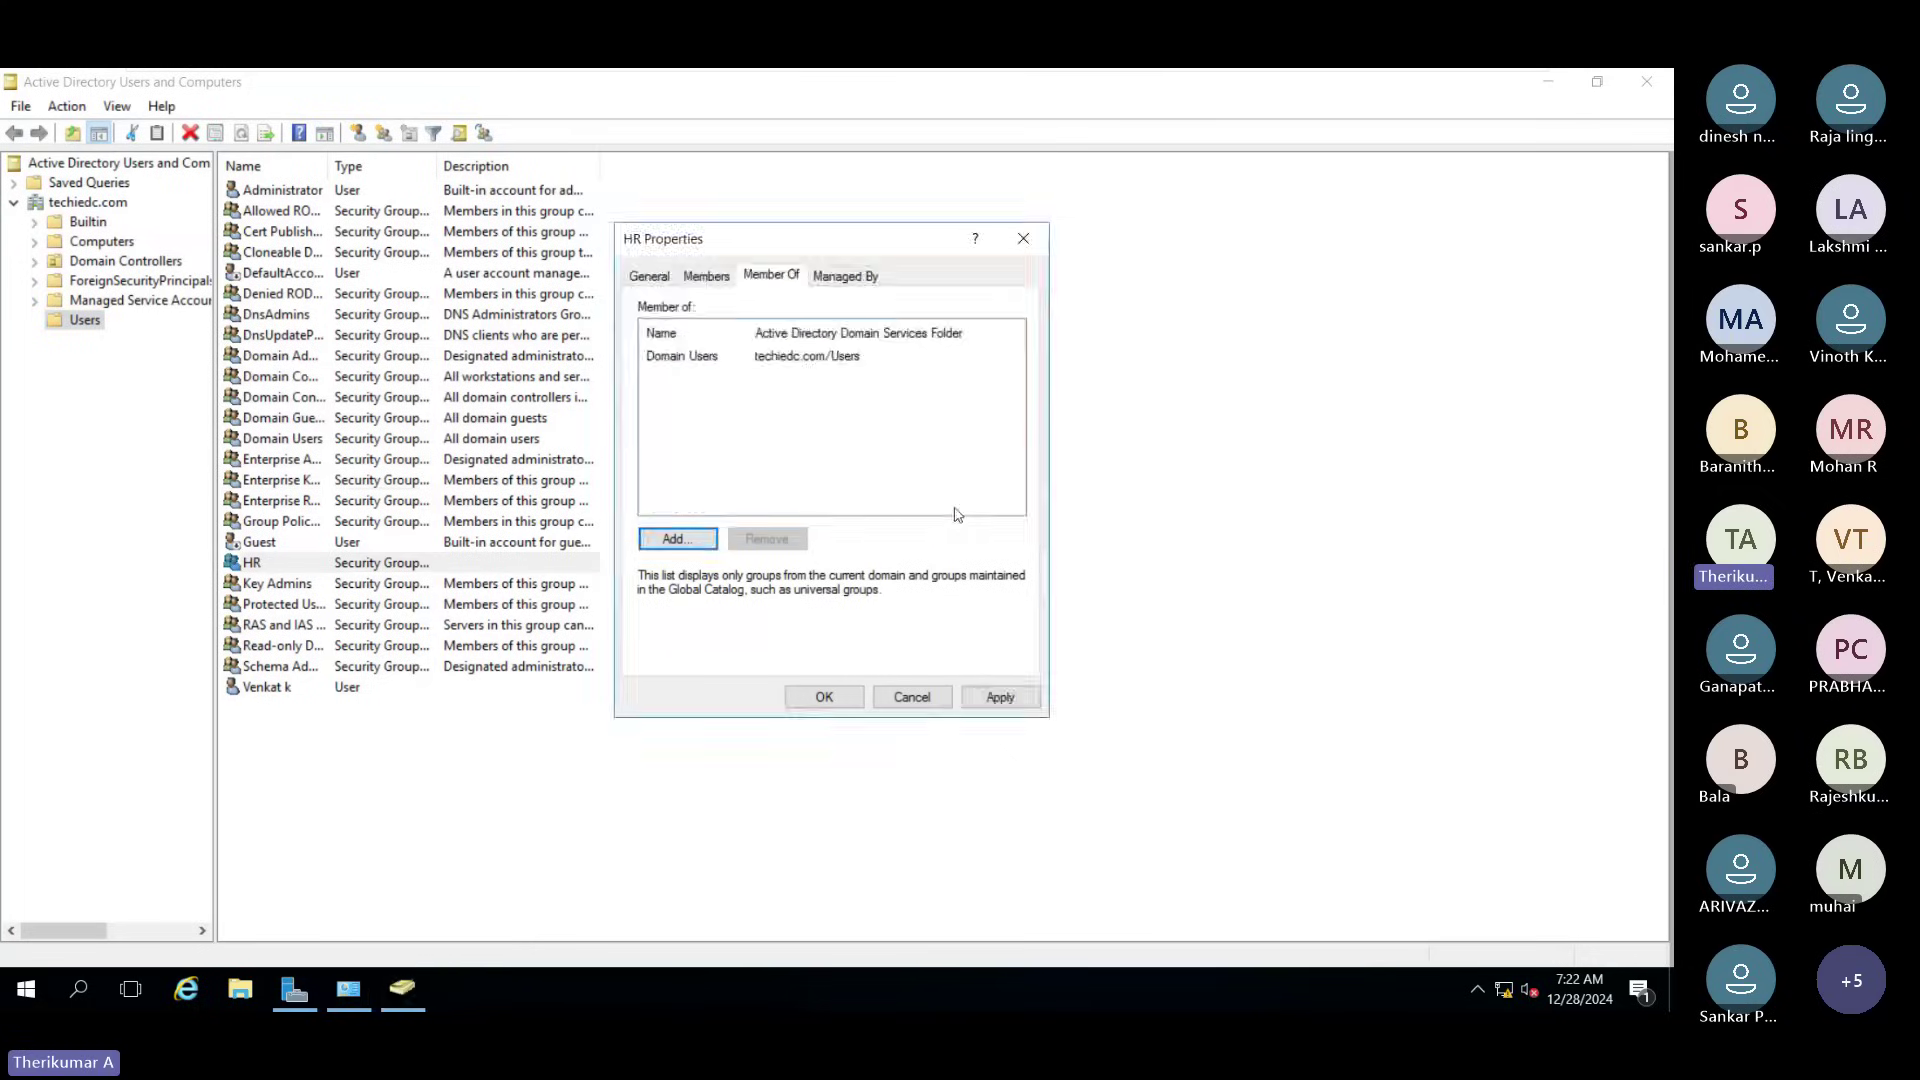
{"action": "left_click", "coordinate": [1000, 697]}
{"action": "left_click", "coordinate": [822, 697]}
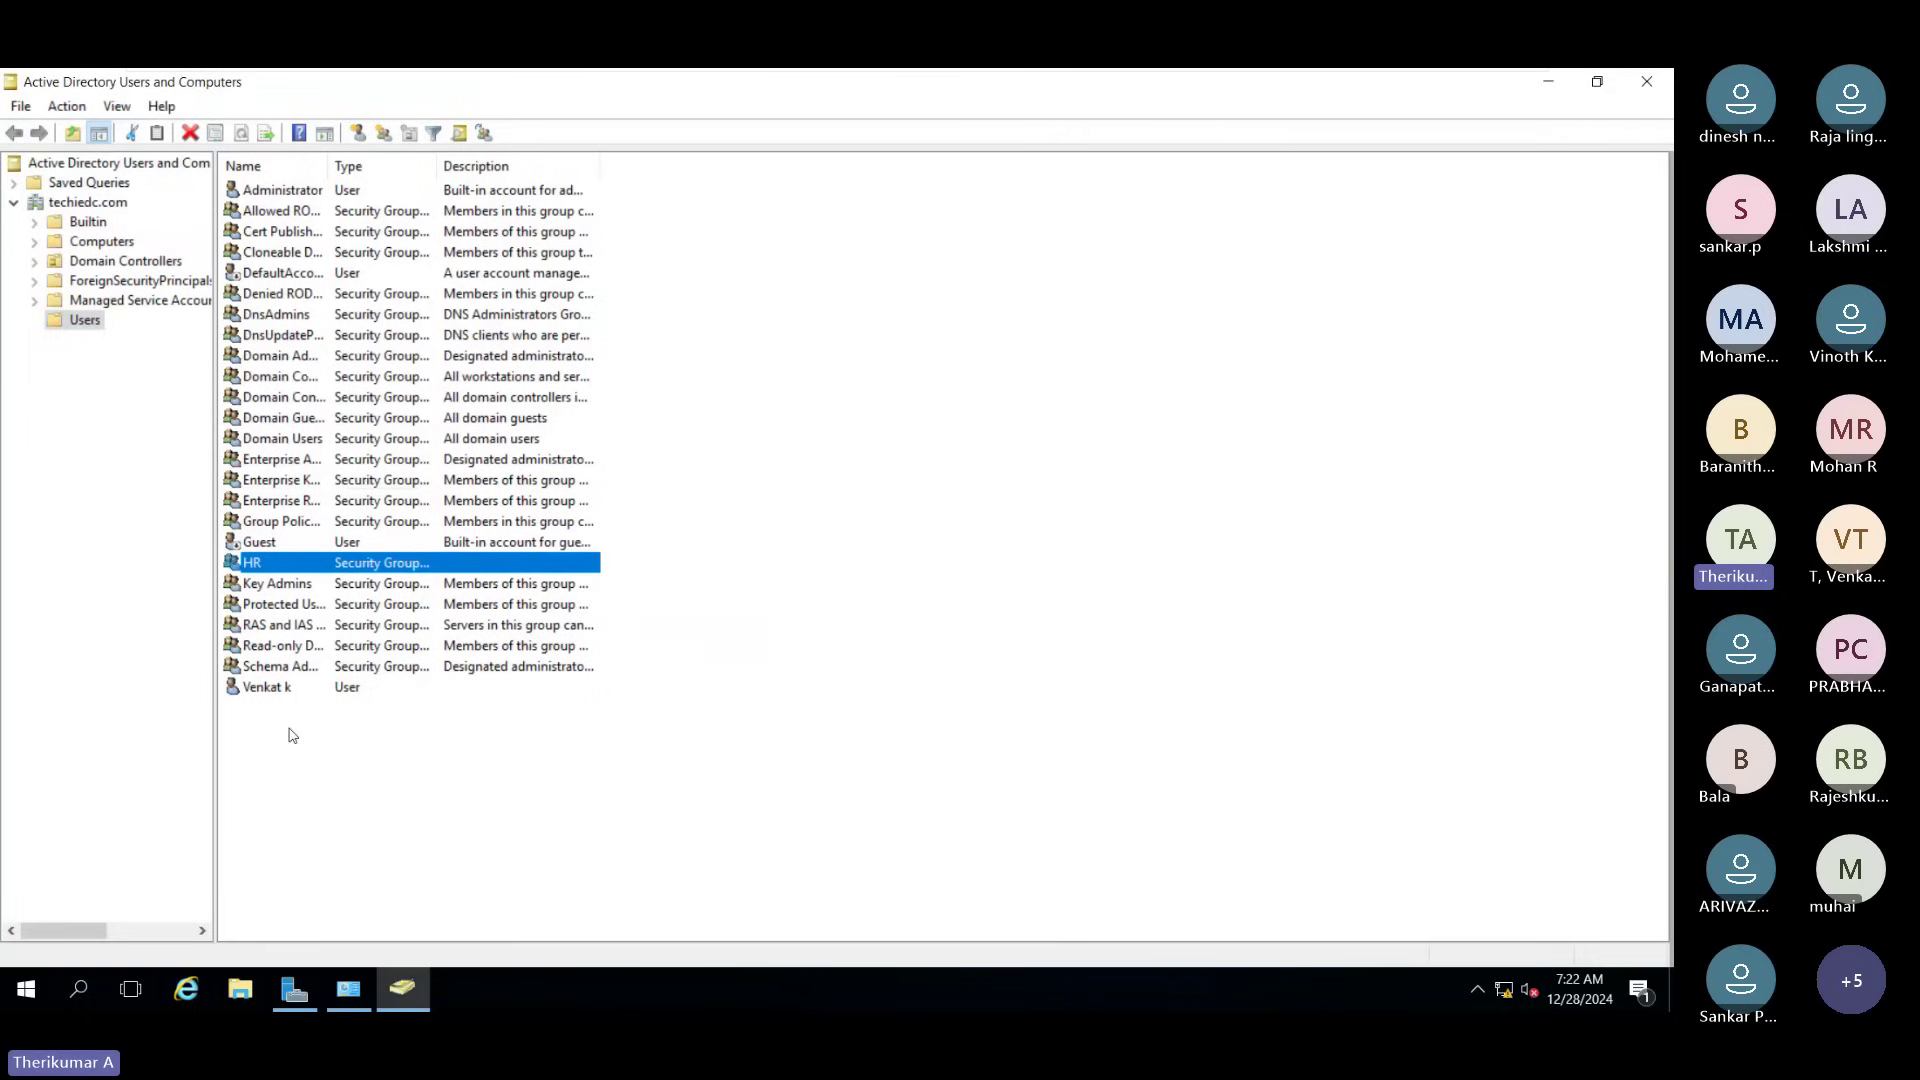
Step: Add the newly created user to the HR group's Members list, apply, and close the properties
{"action": "double_click", "coordinate": [274, 565]}
{"action": "left_click", "coordinate": [715, 280]}
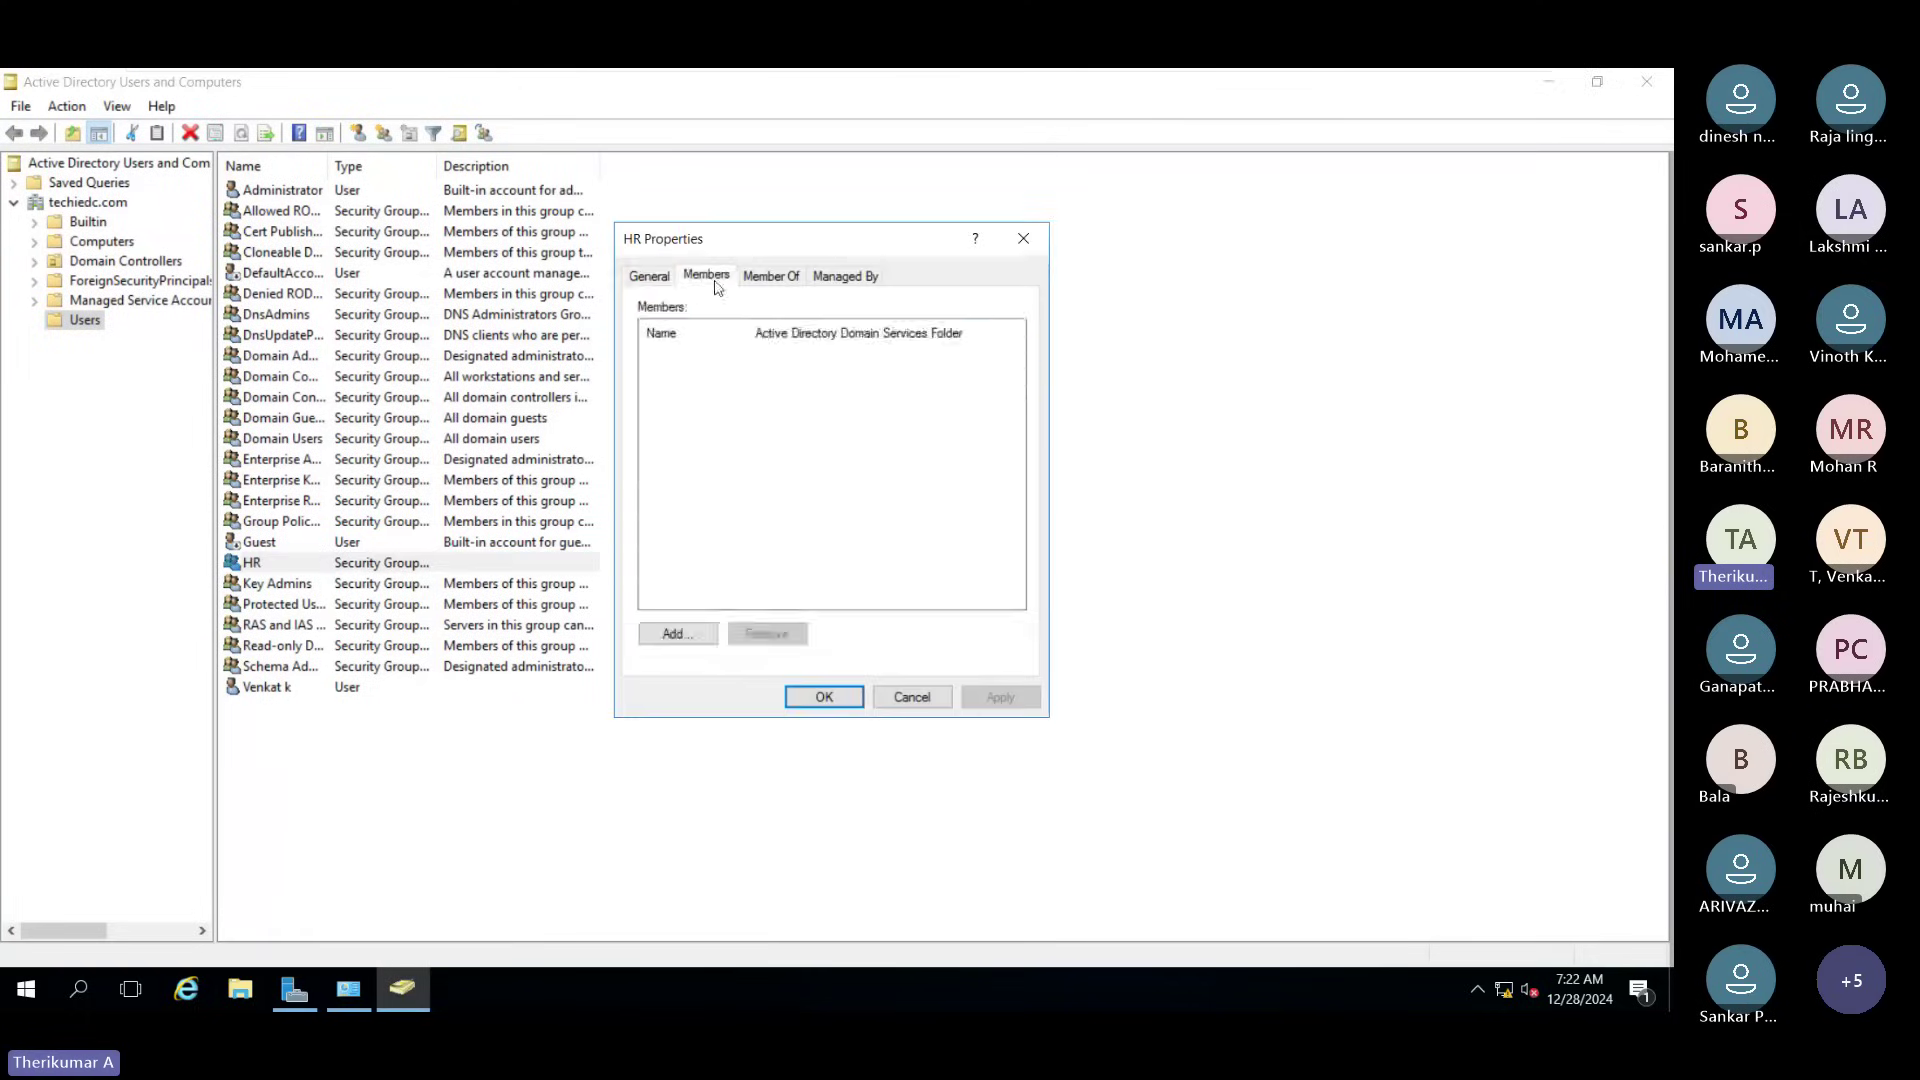
{"action": "left_click", "coordinate": [676, 630]}
{"action": "type", "text": "venkat"}
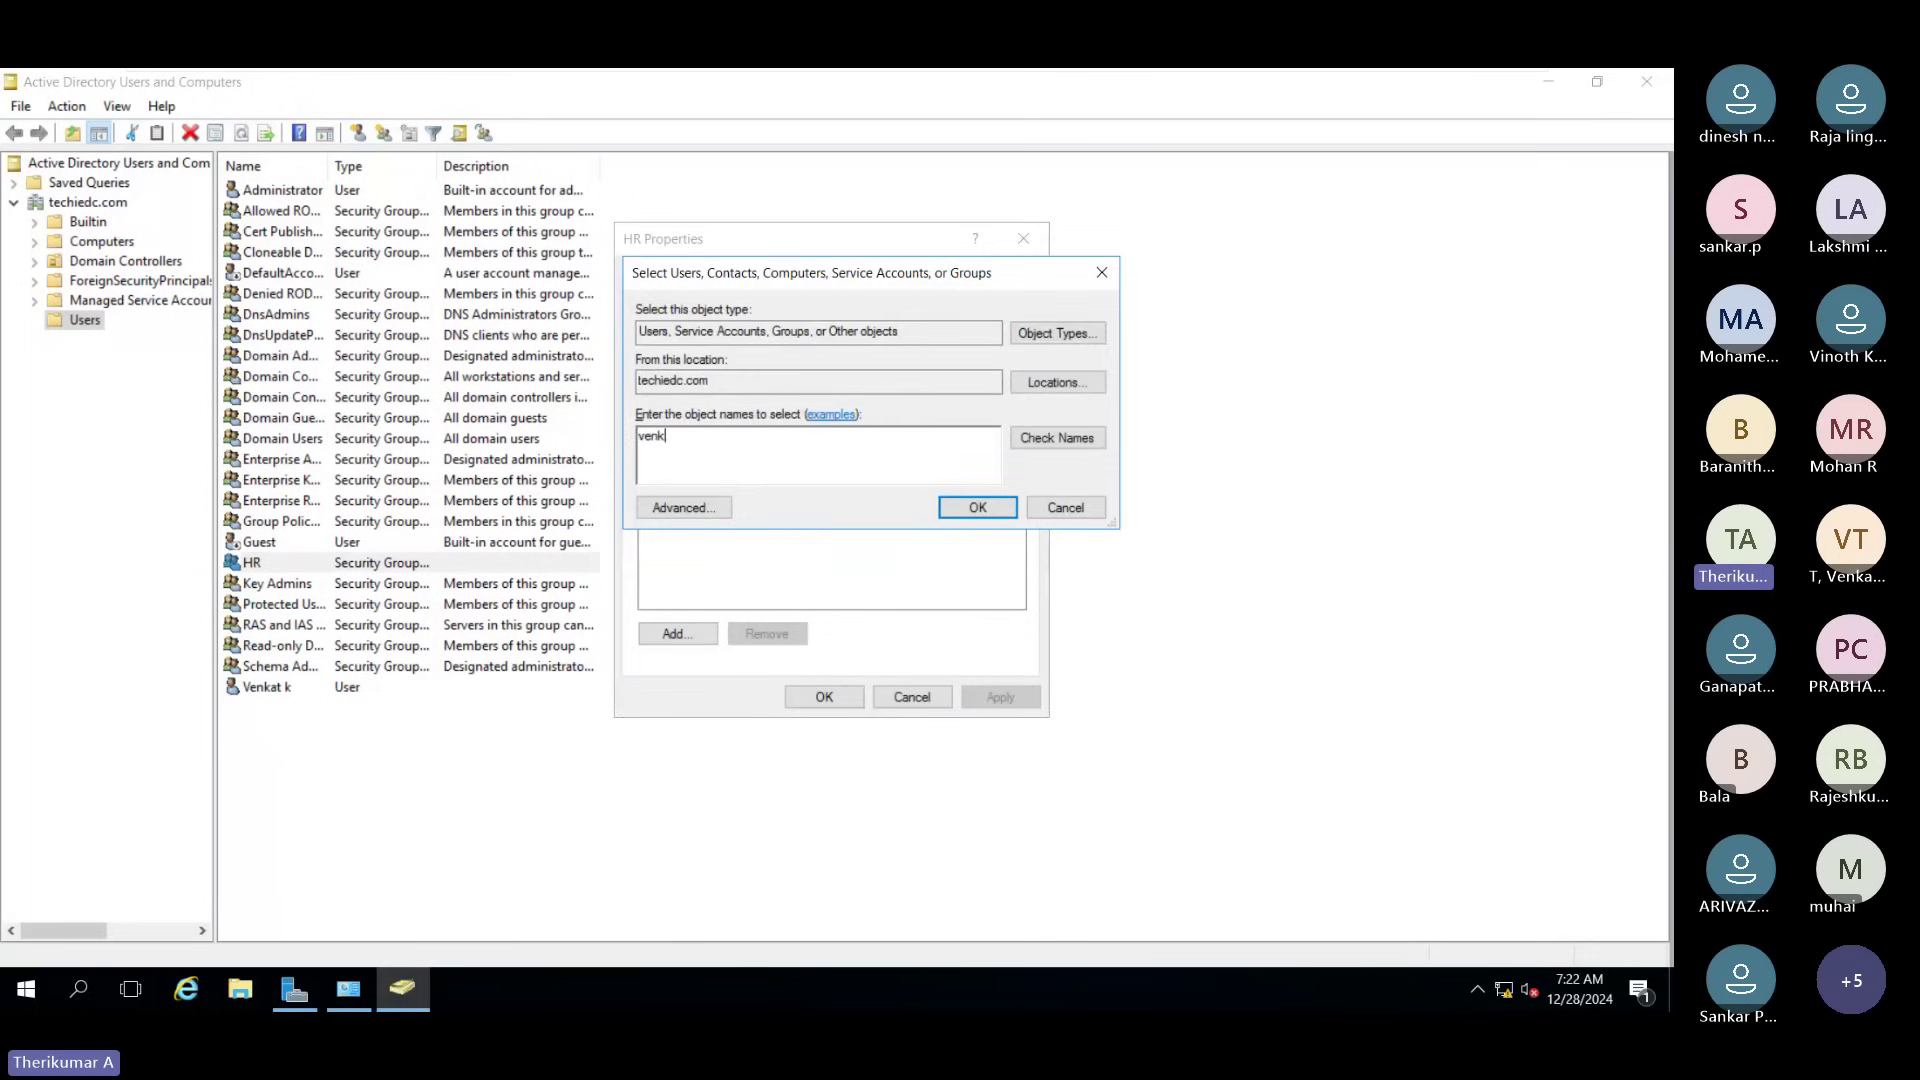
{"action": "left_click", "coordinate": [1100, 443]}
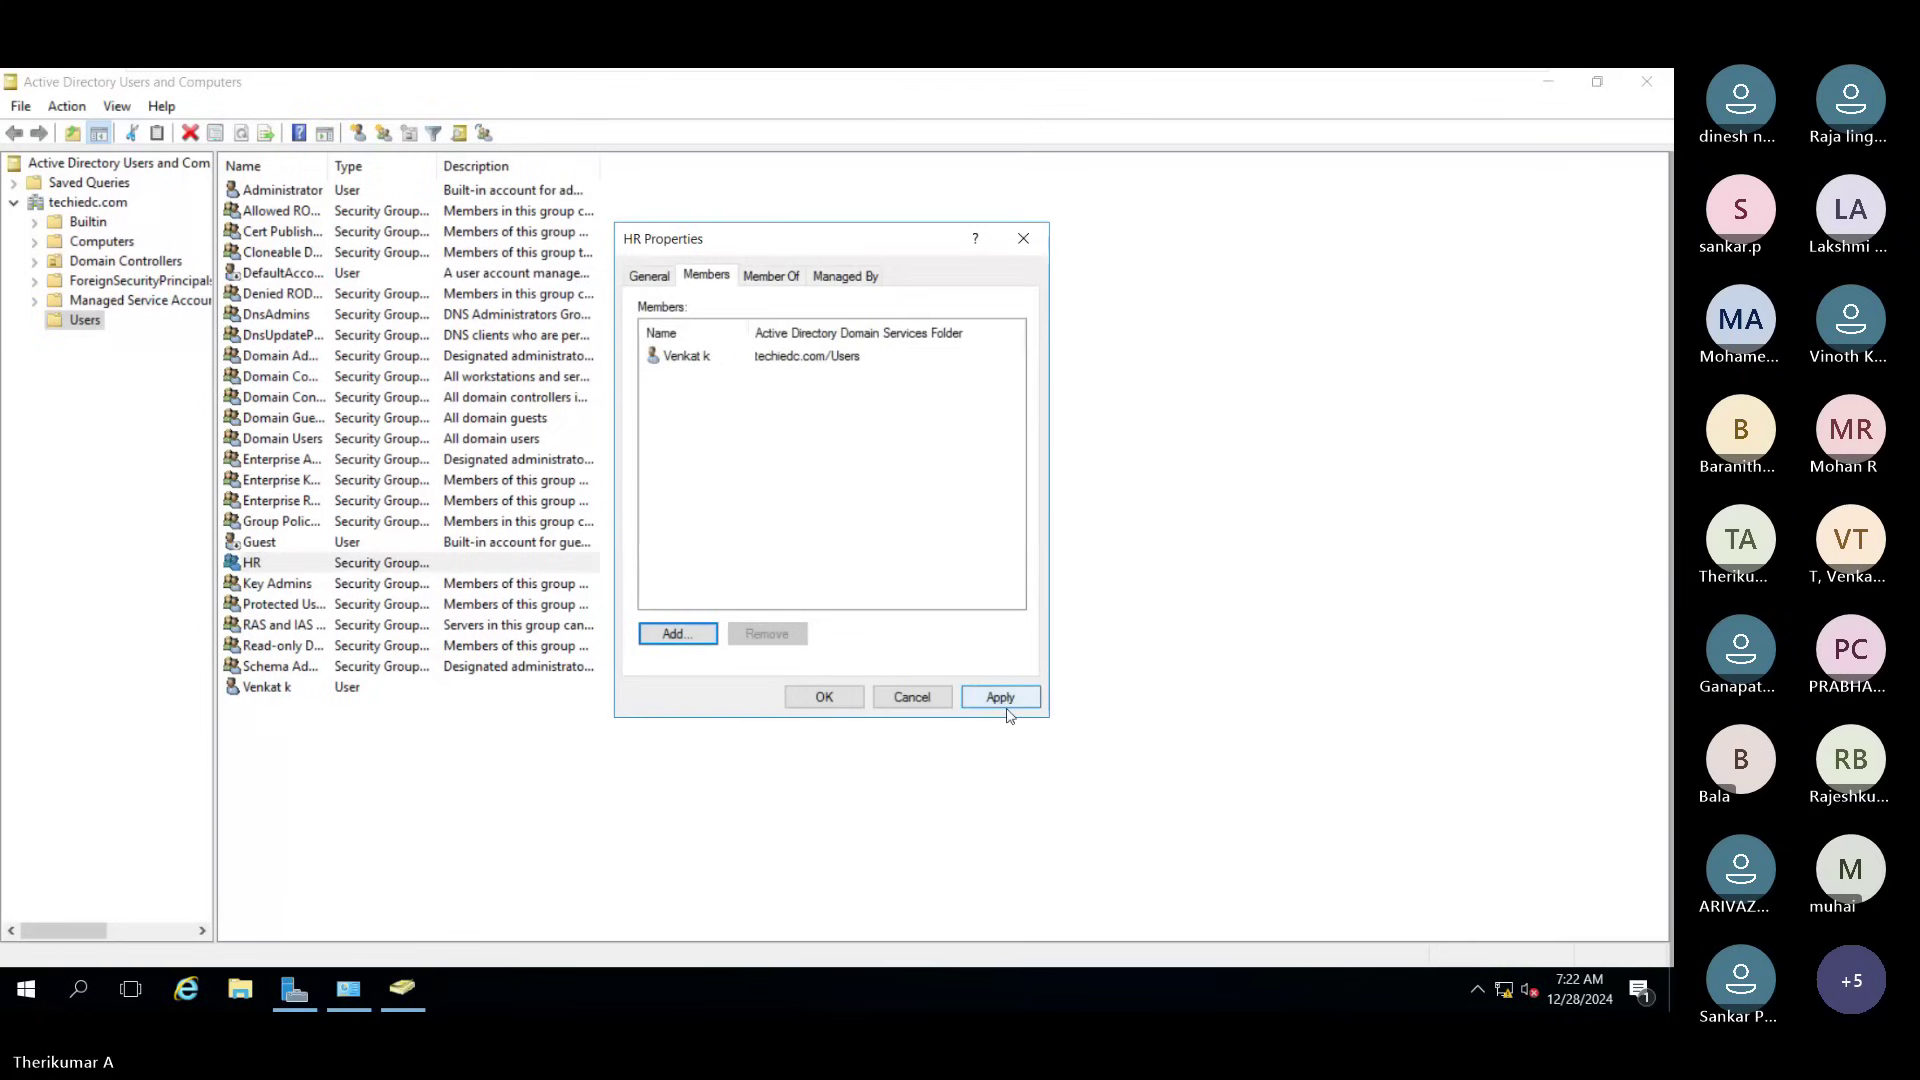
{"action": "left_click", "coordinate": [1000, 697]}
{"action": "left_click", "coordinate": [824, 697]}
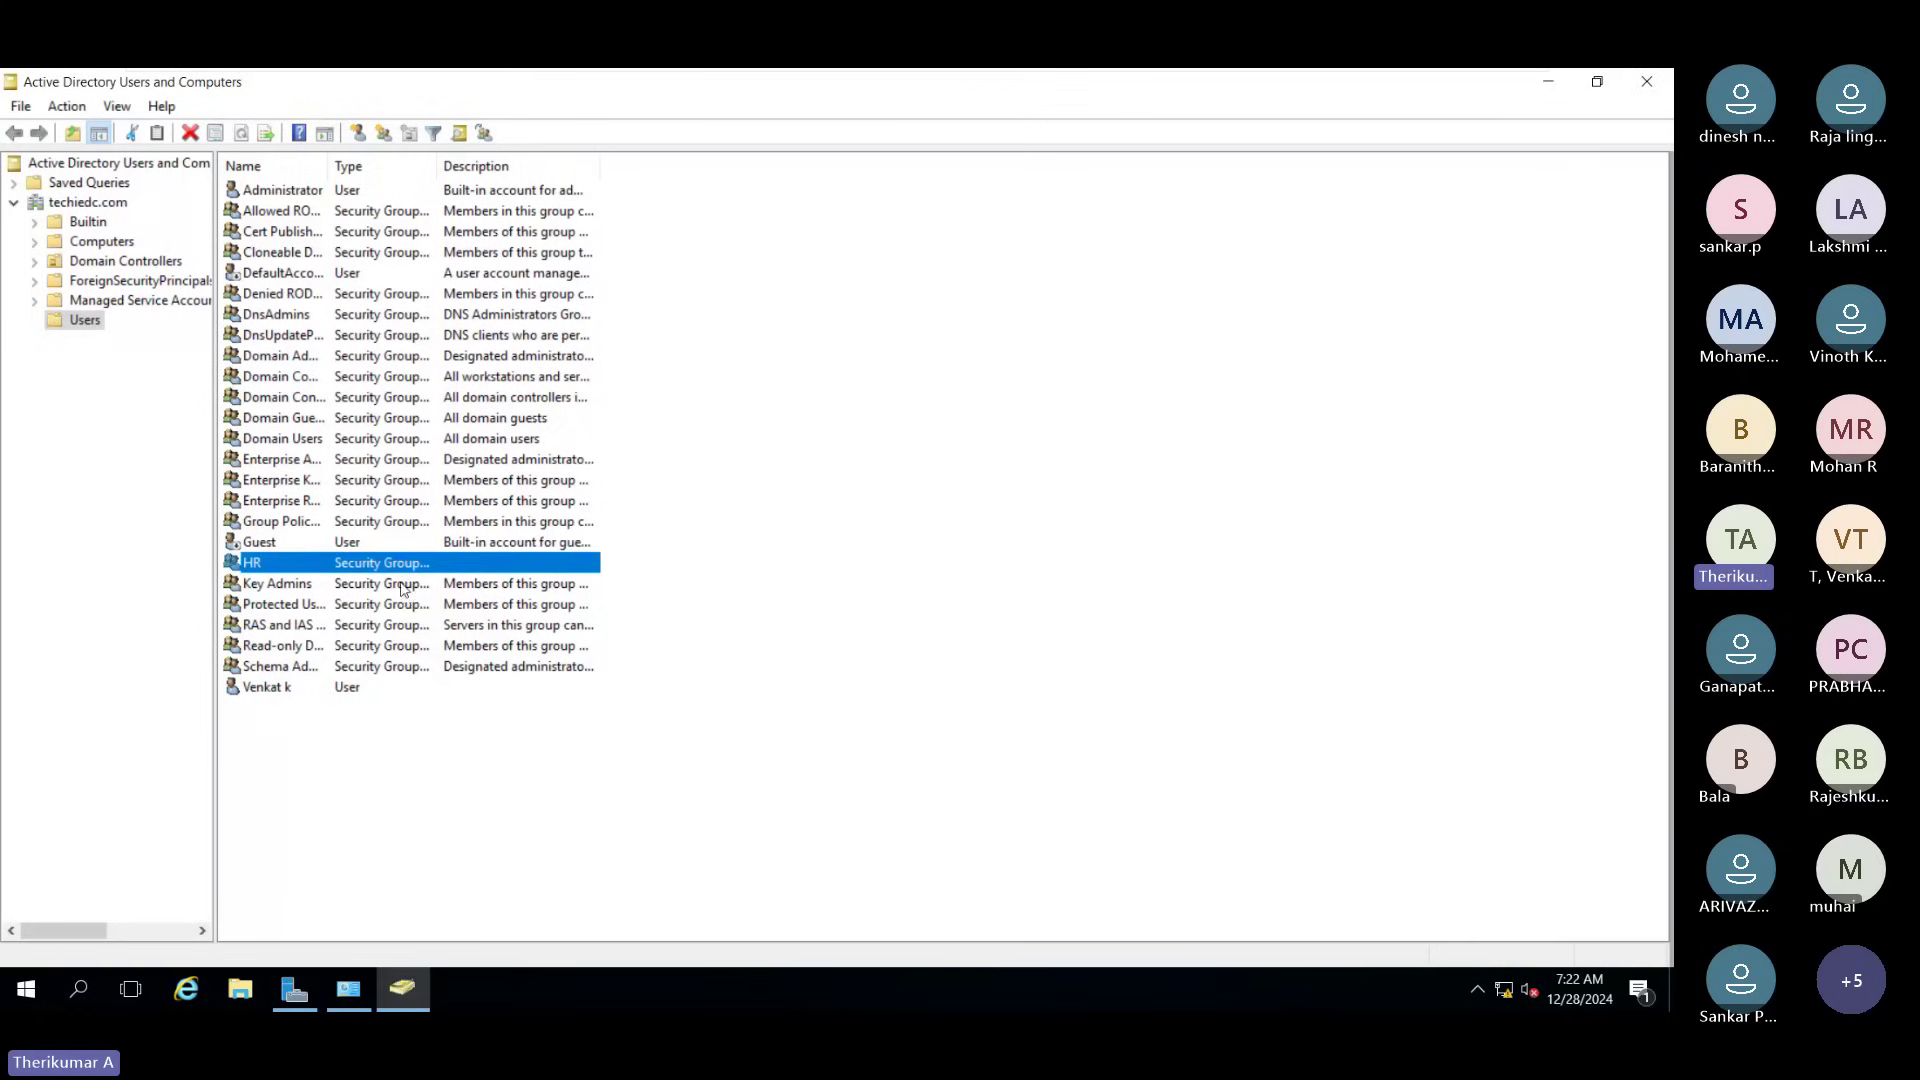
{"action": "double_click", "coordinate": [306, 568]}
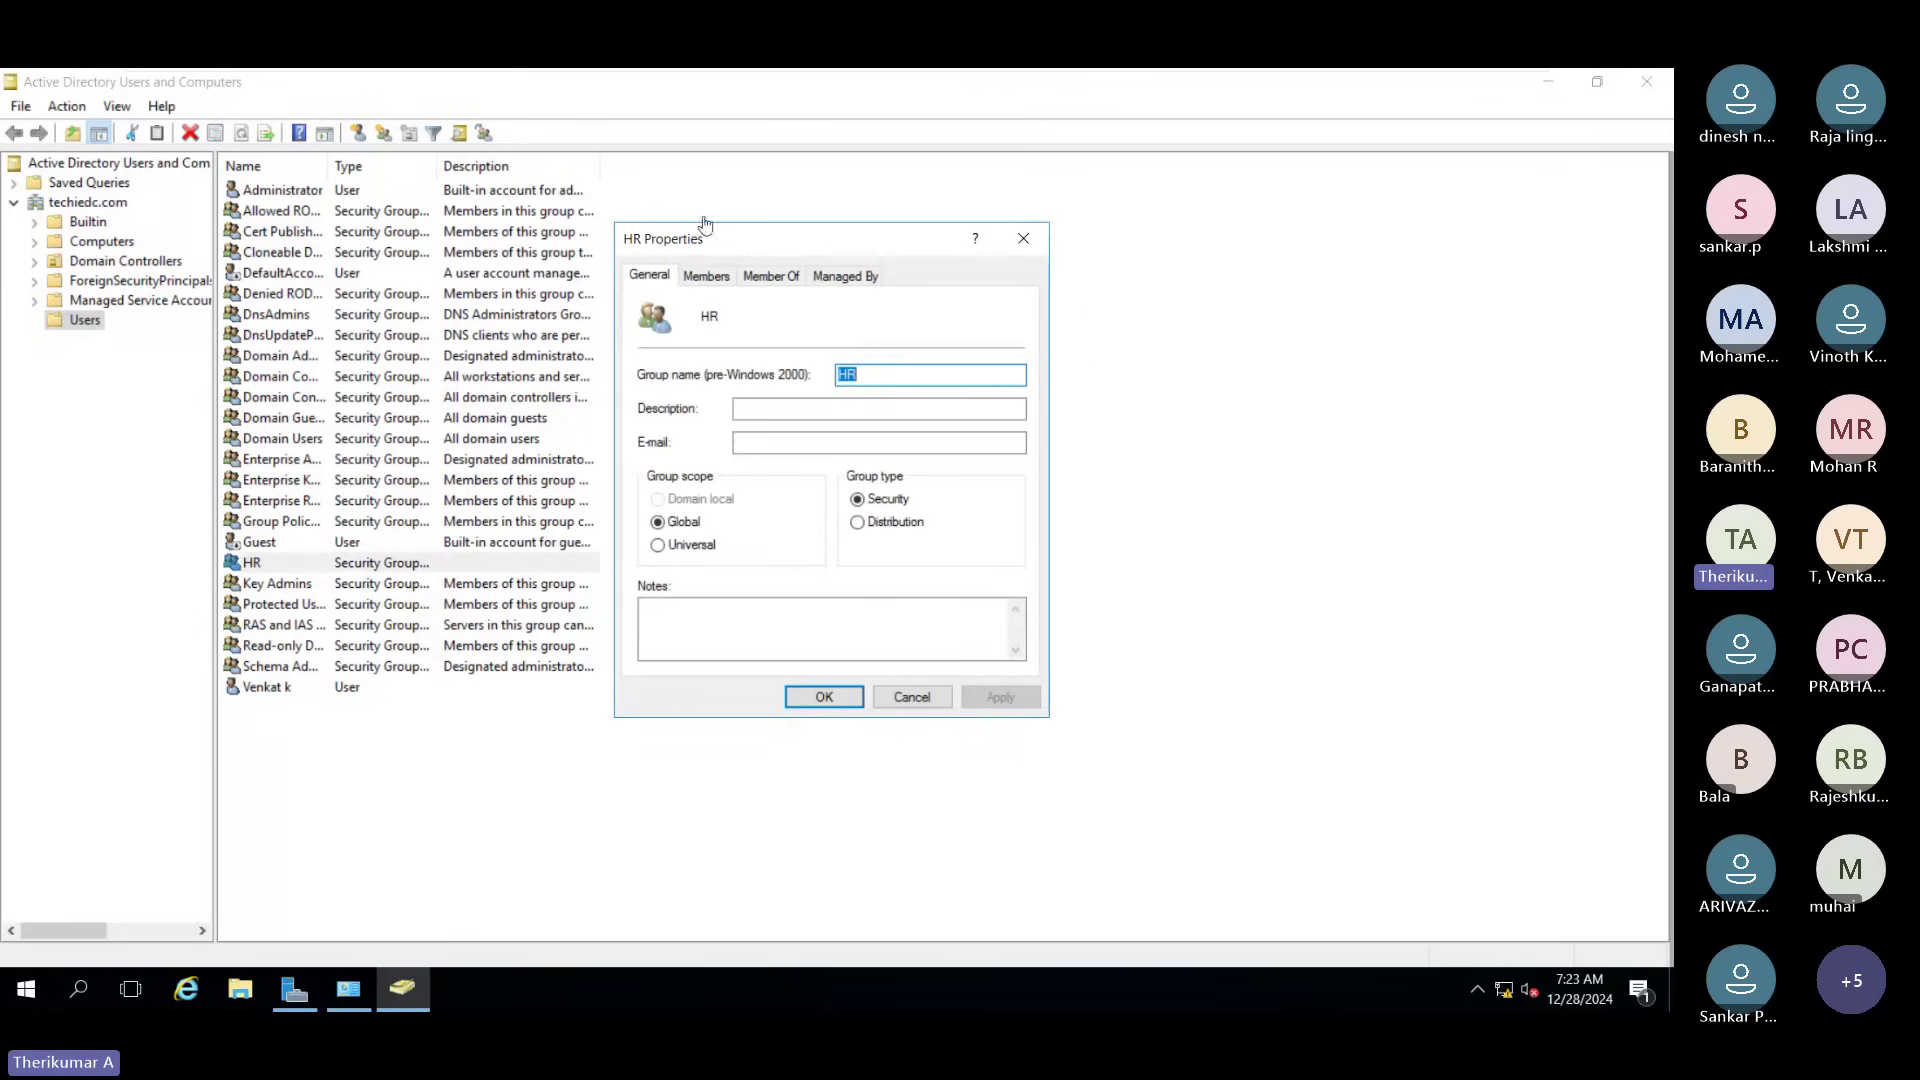
{"action": "left_click", "coordinate": [773, 279]}
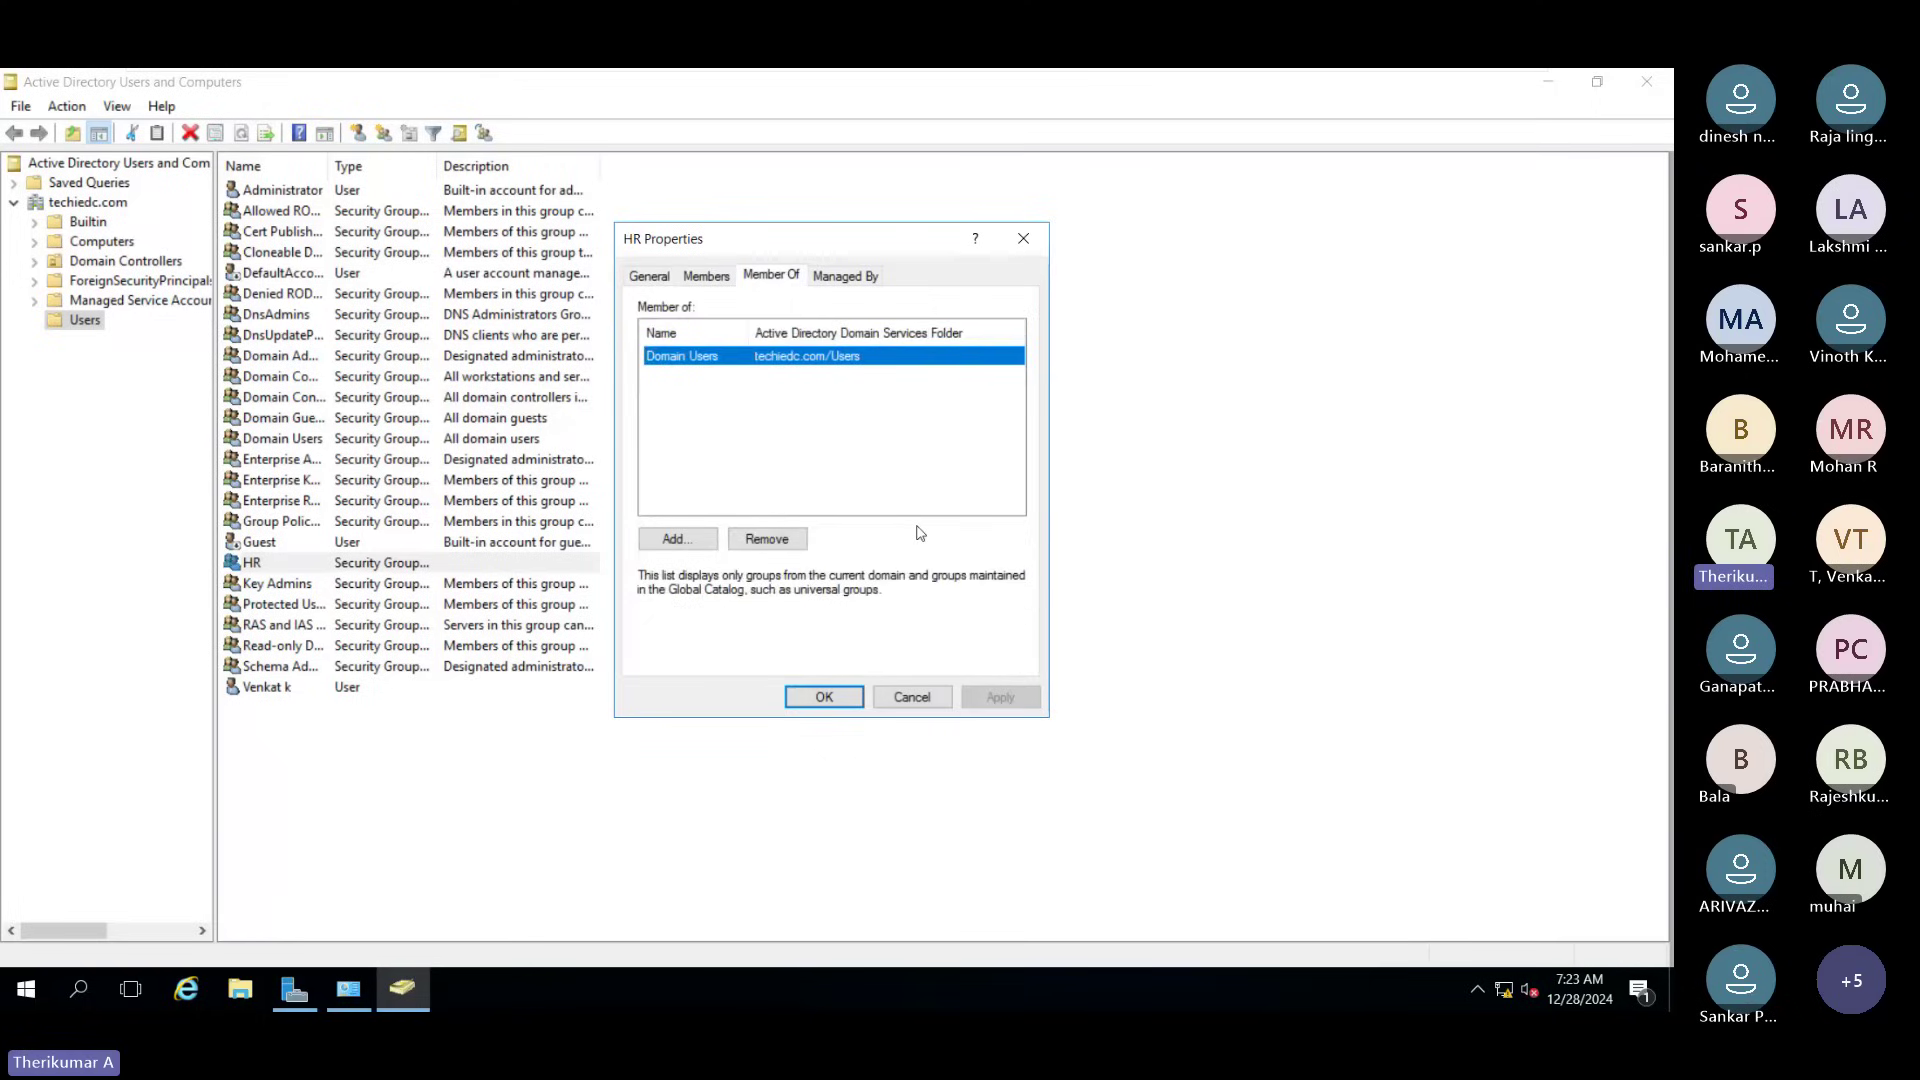
{"action": "left_click", "coordinate": [912, 696]}
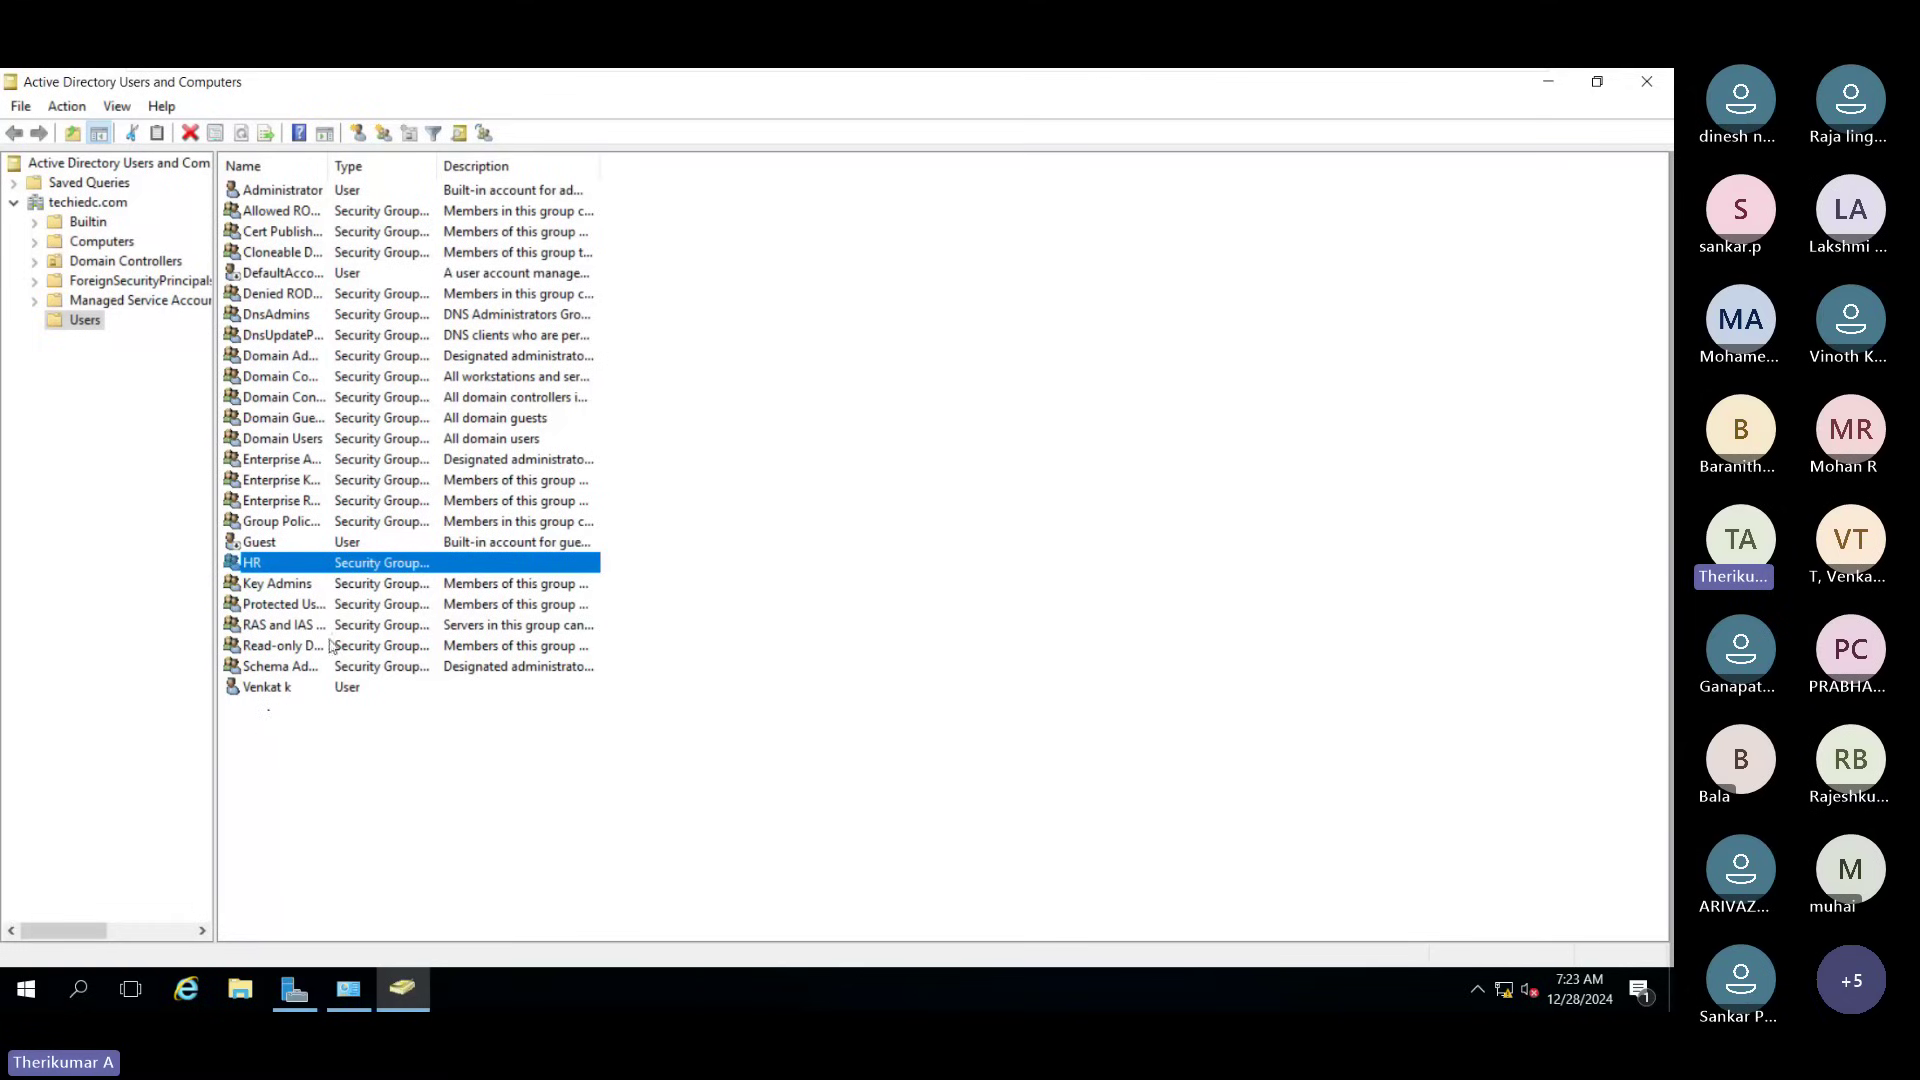
{"action": "double_click", "coordinate": [293, 562]}
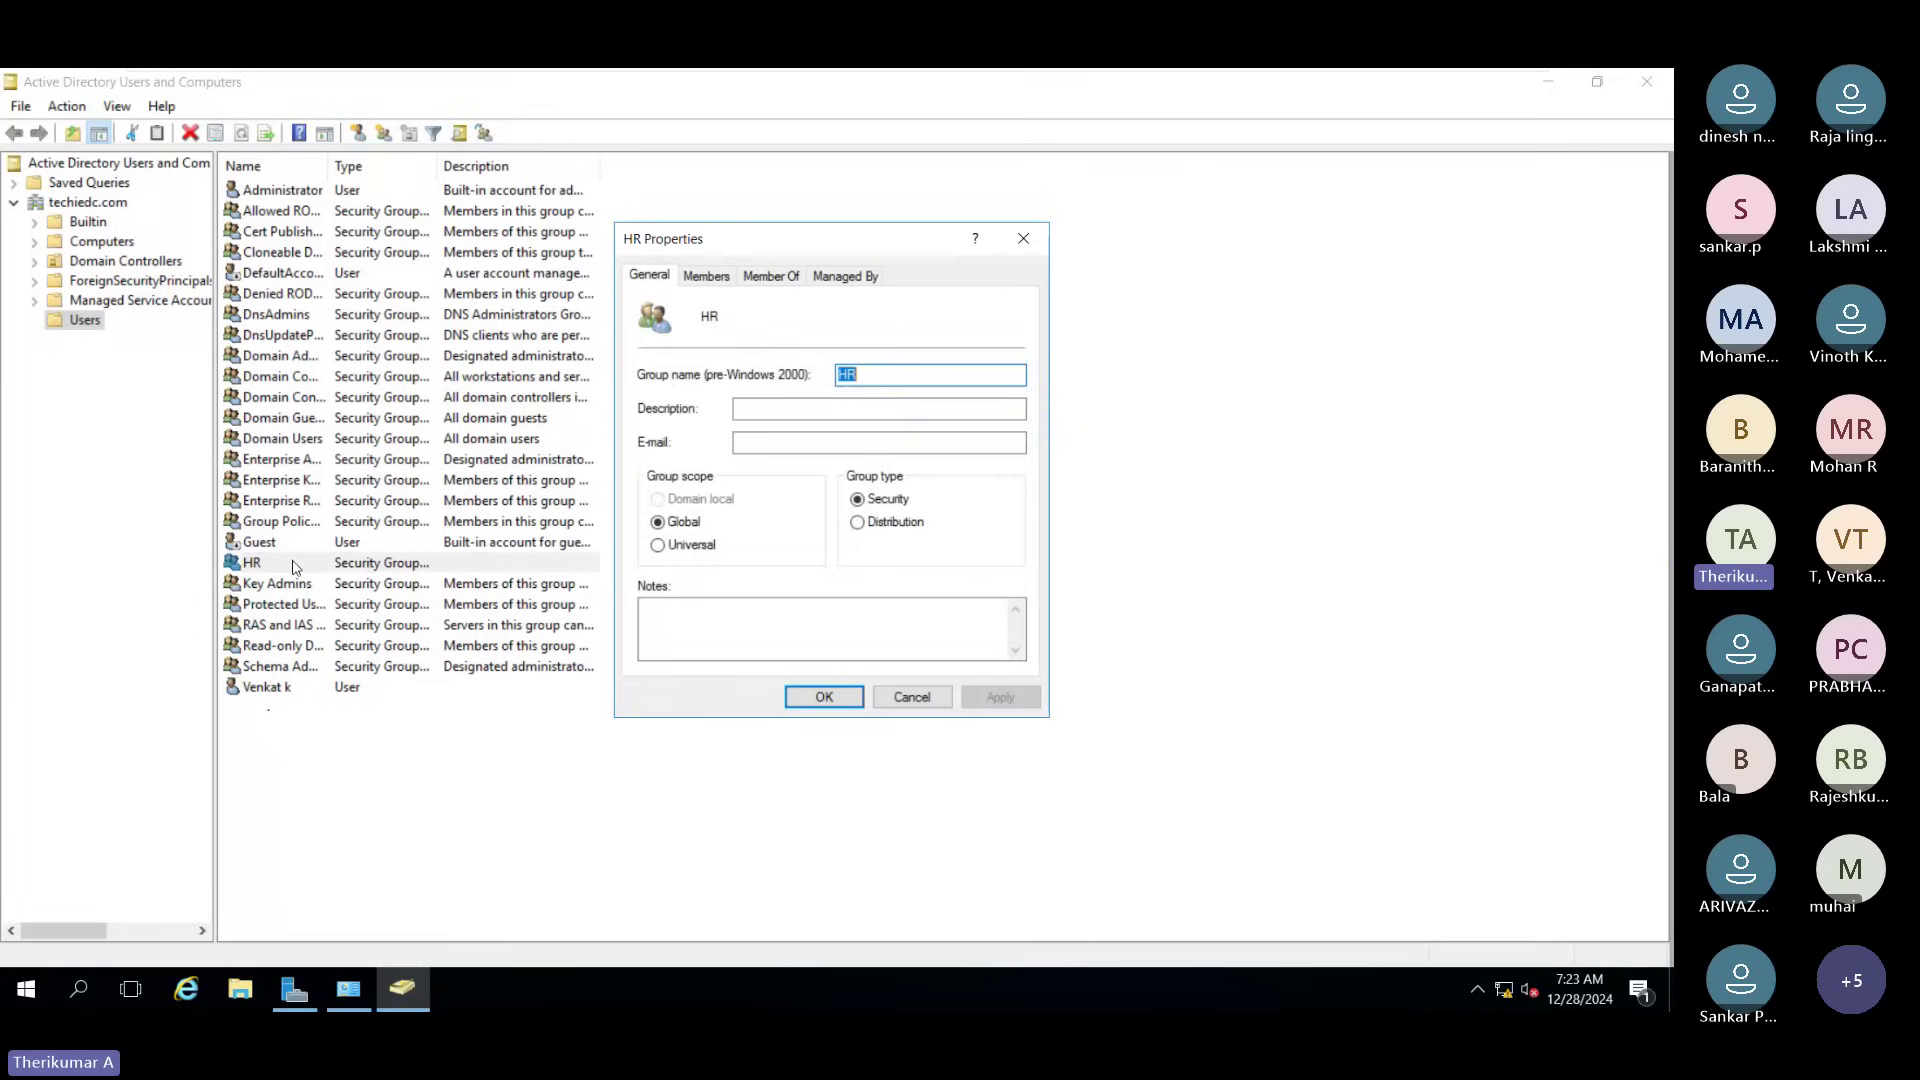
{"action": "left_click", "coordinate": [706, 275]}
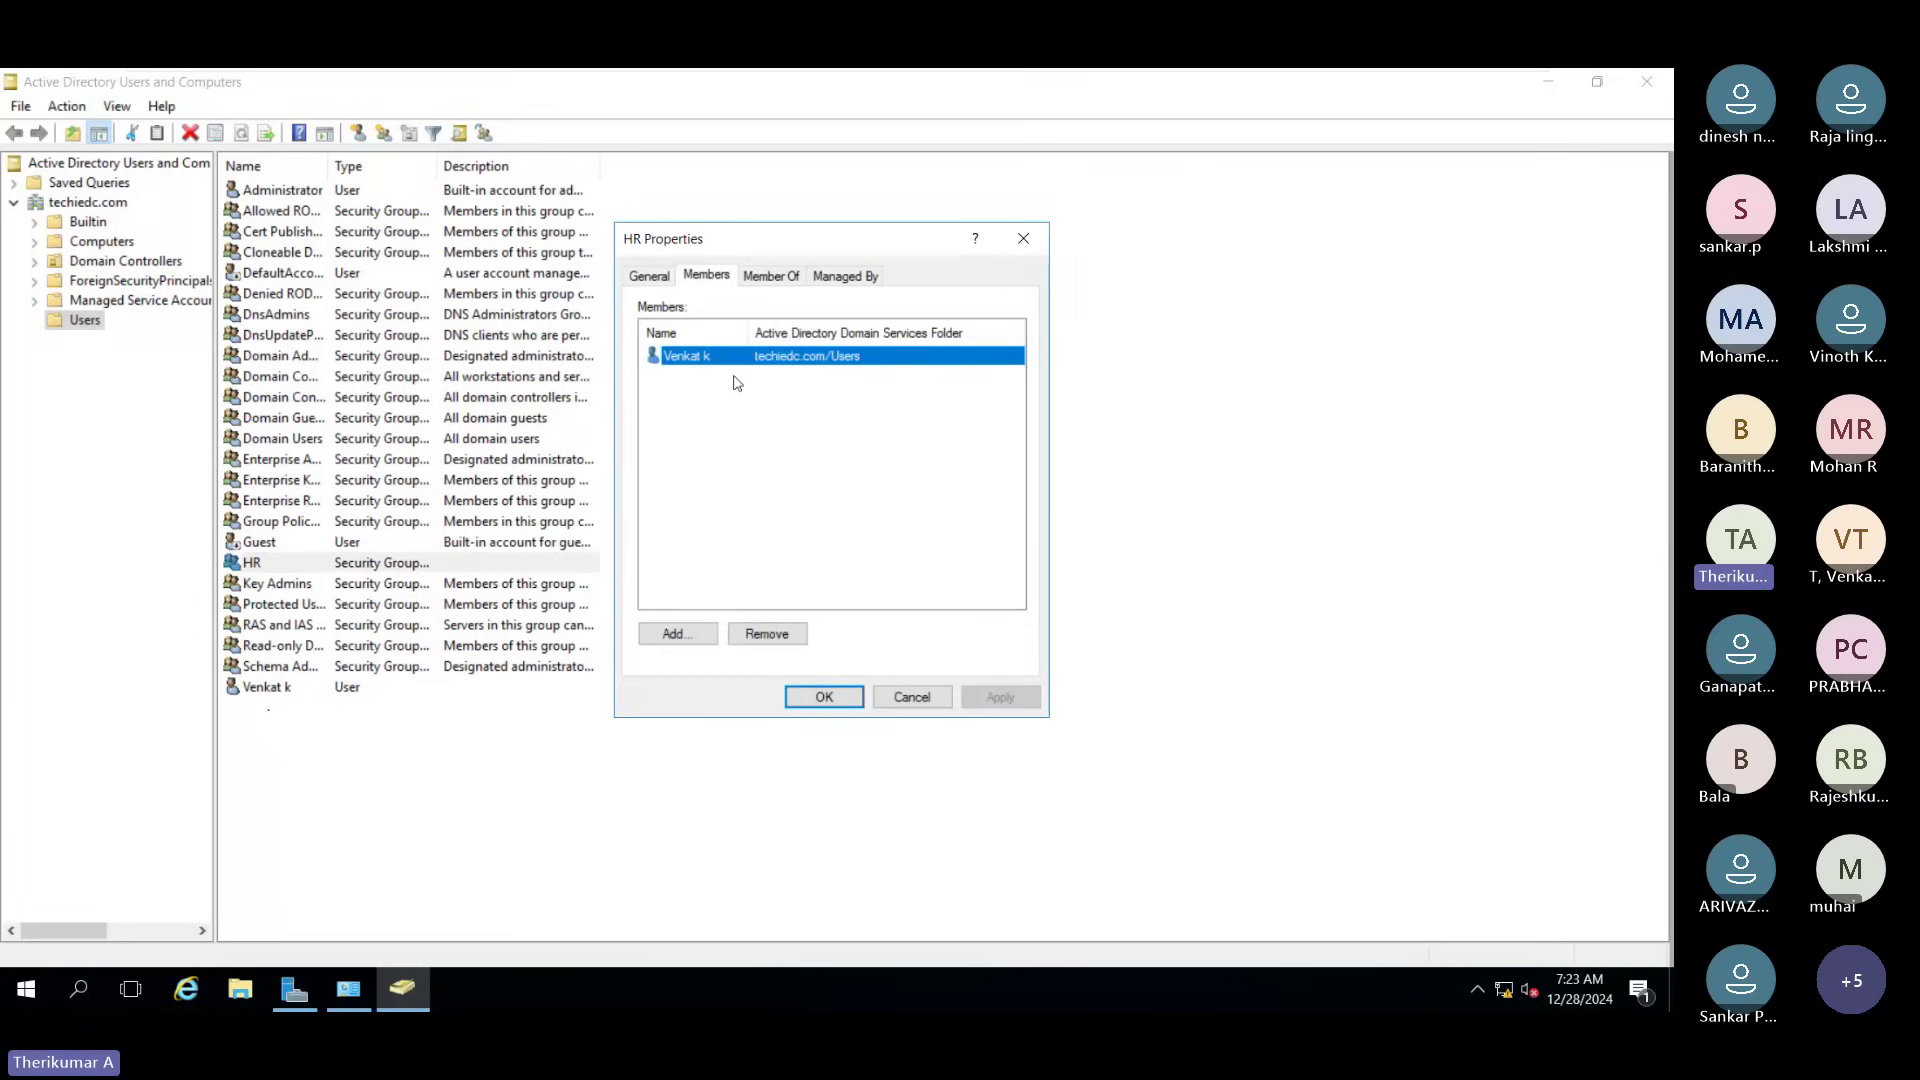
{"action": "left_click", "coordinate": [648, 277]}
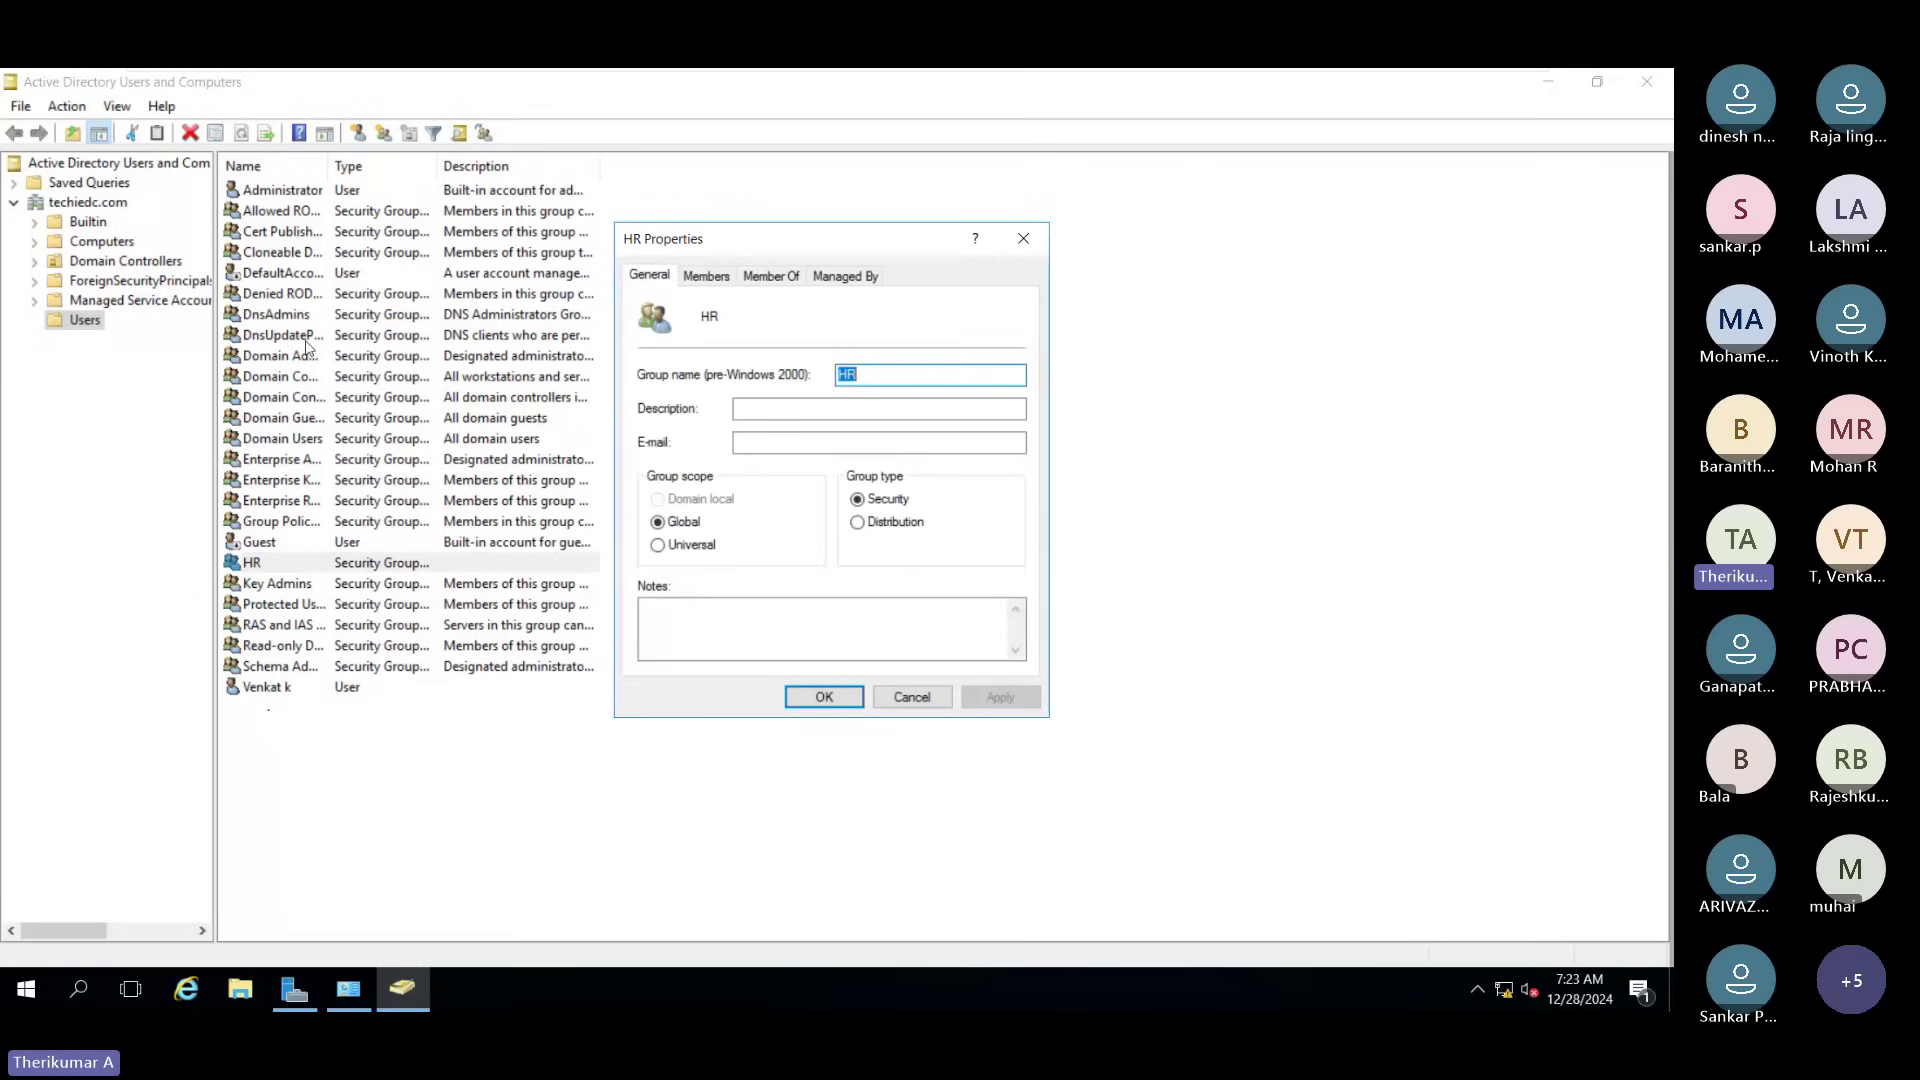
{"action": "left_click", "coordinate": [918, 700]}
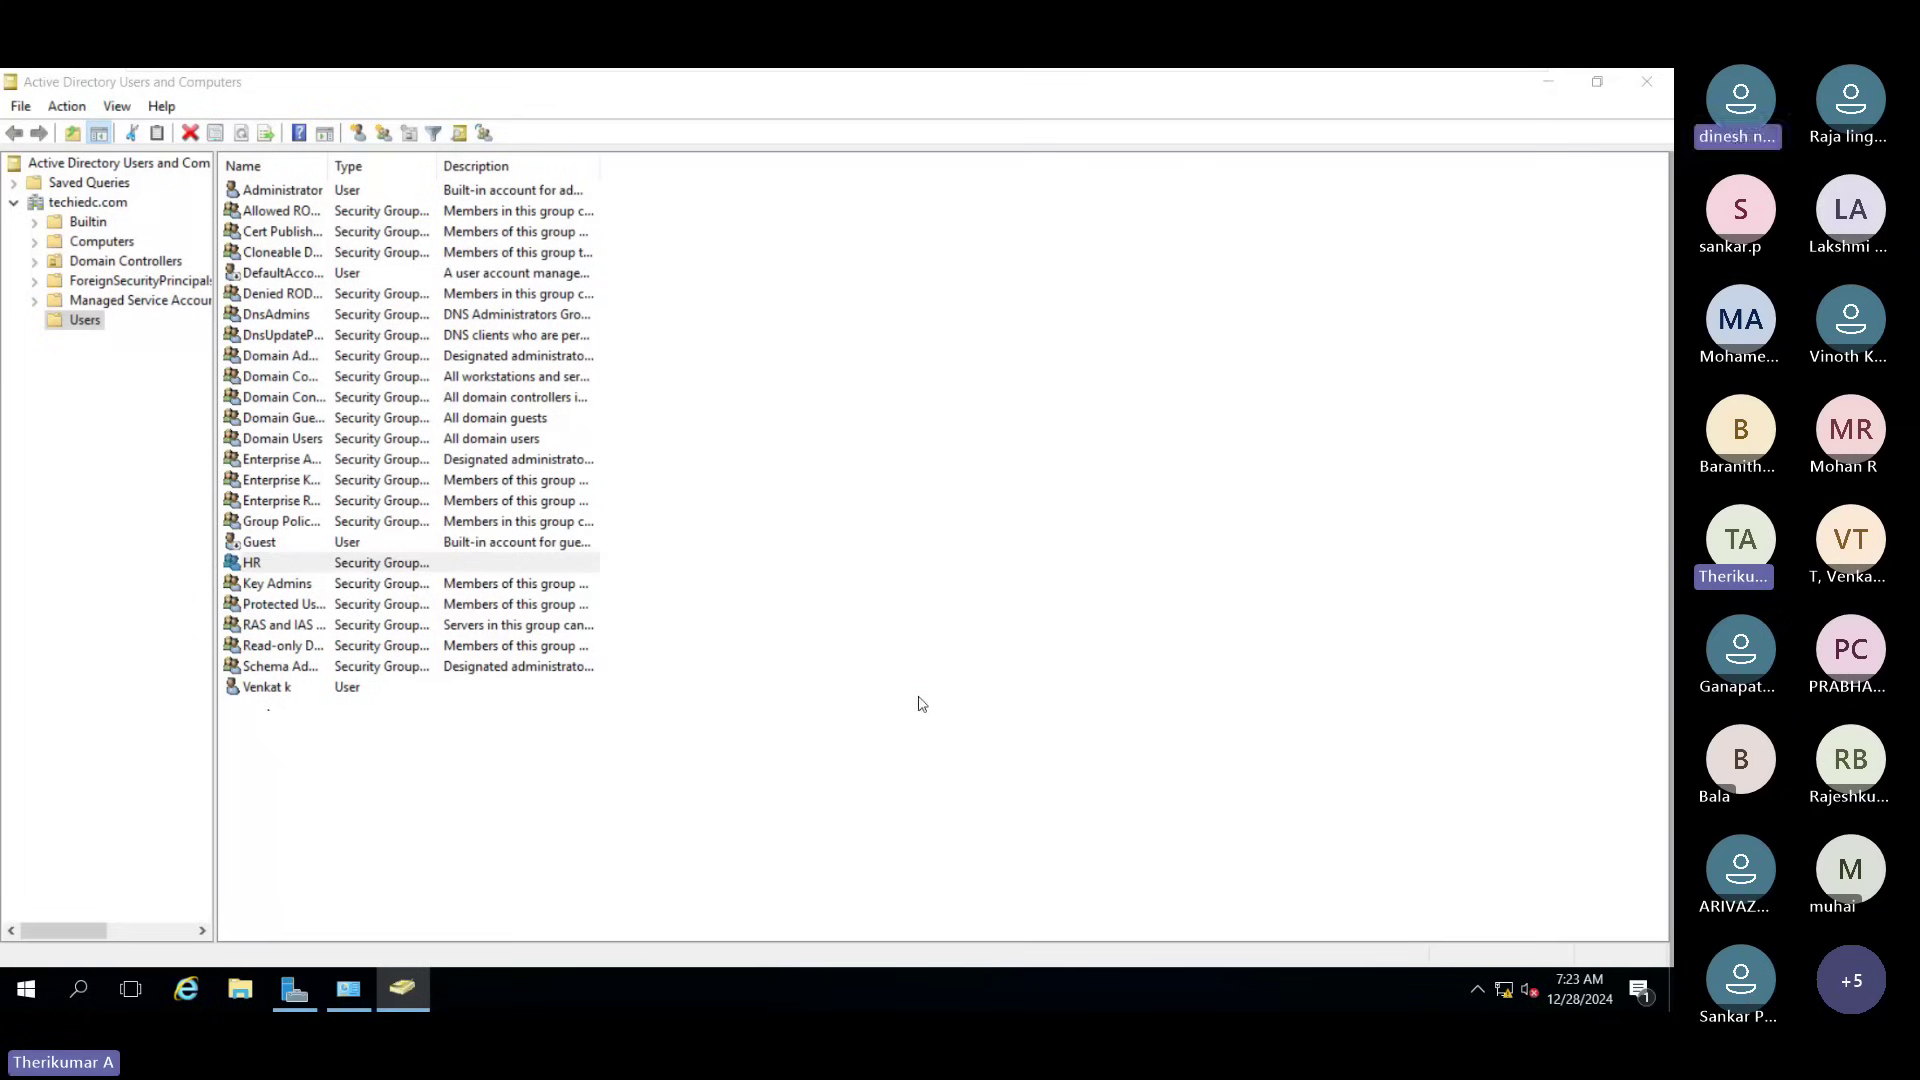
{"action": "left_click", "coordinate": [782, 812]}
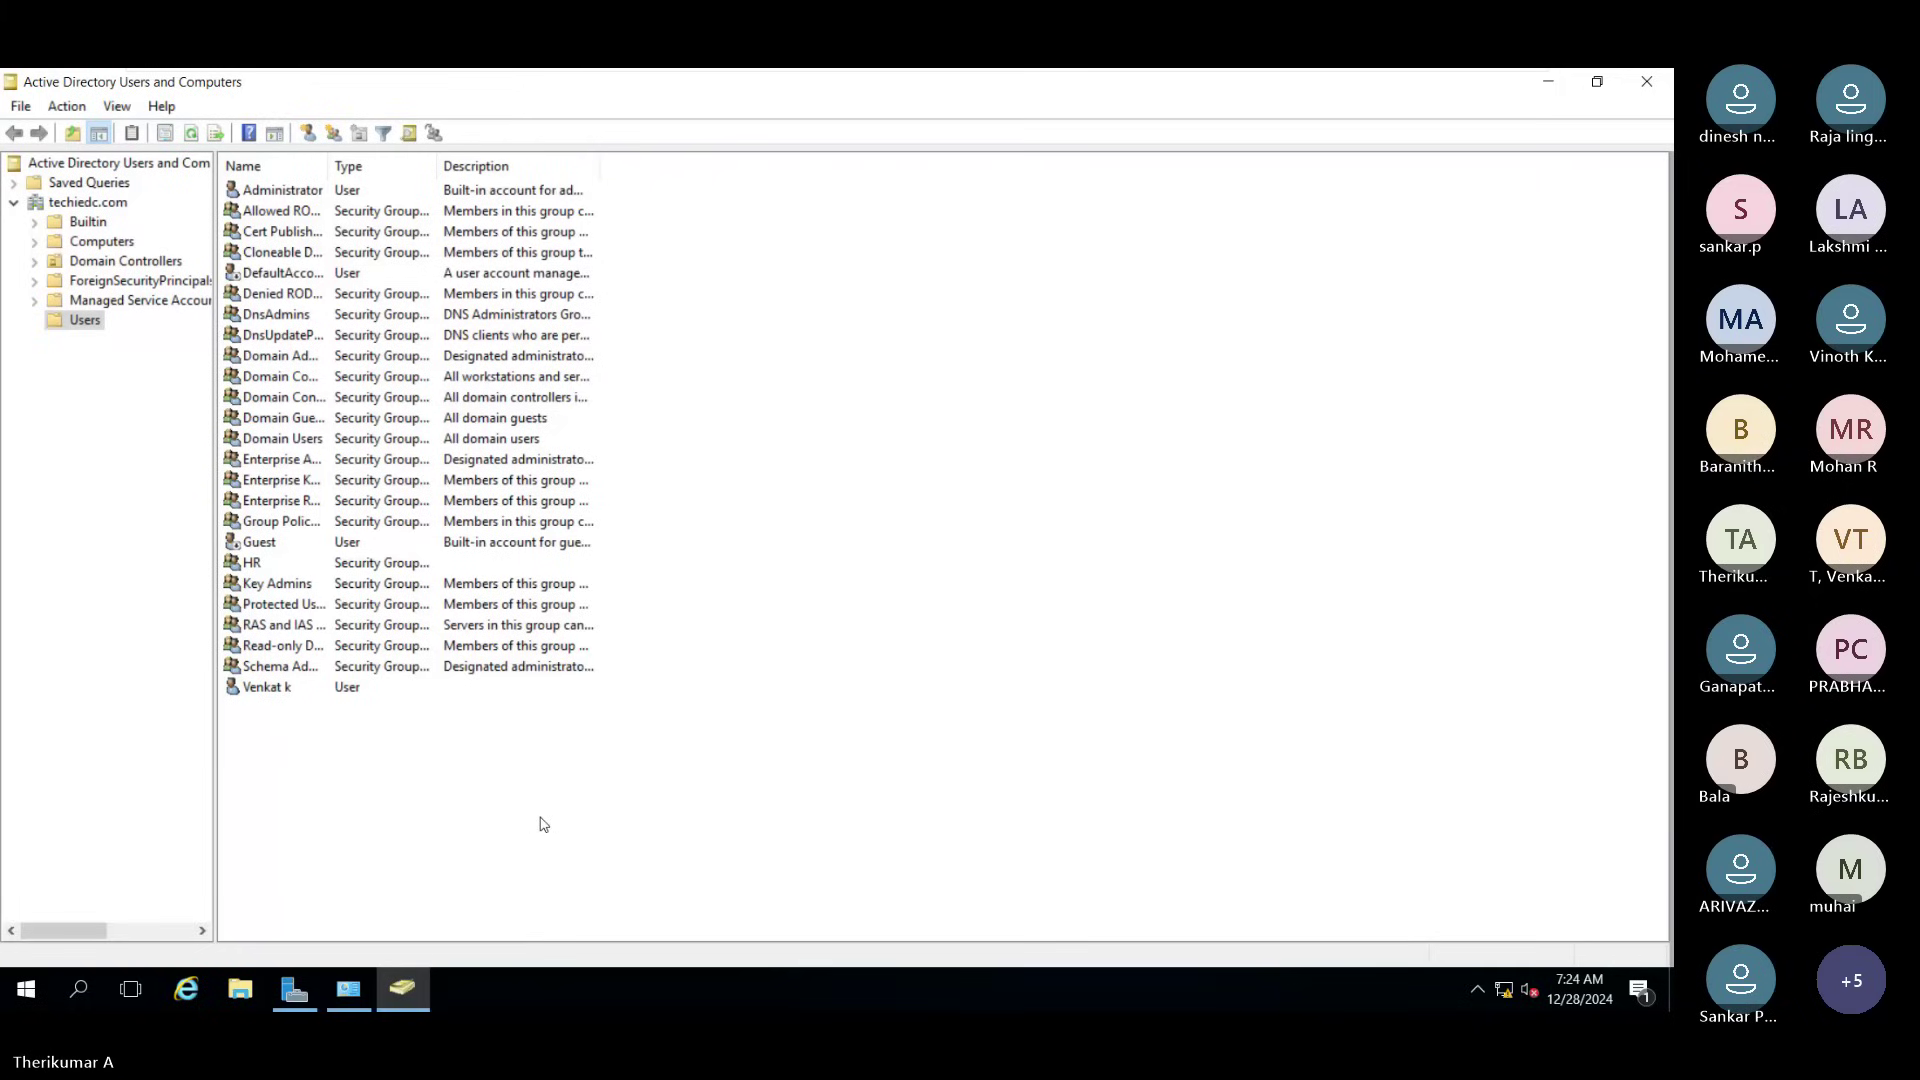
Step: Open the Run box from the Start right-click menu, then dismiss it
{"action": "right_click", "coordinate": [45, 994]}
{"action": "left_click", "coordinate": [126, 891]}
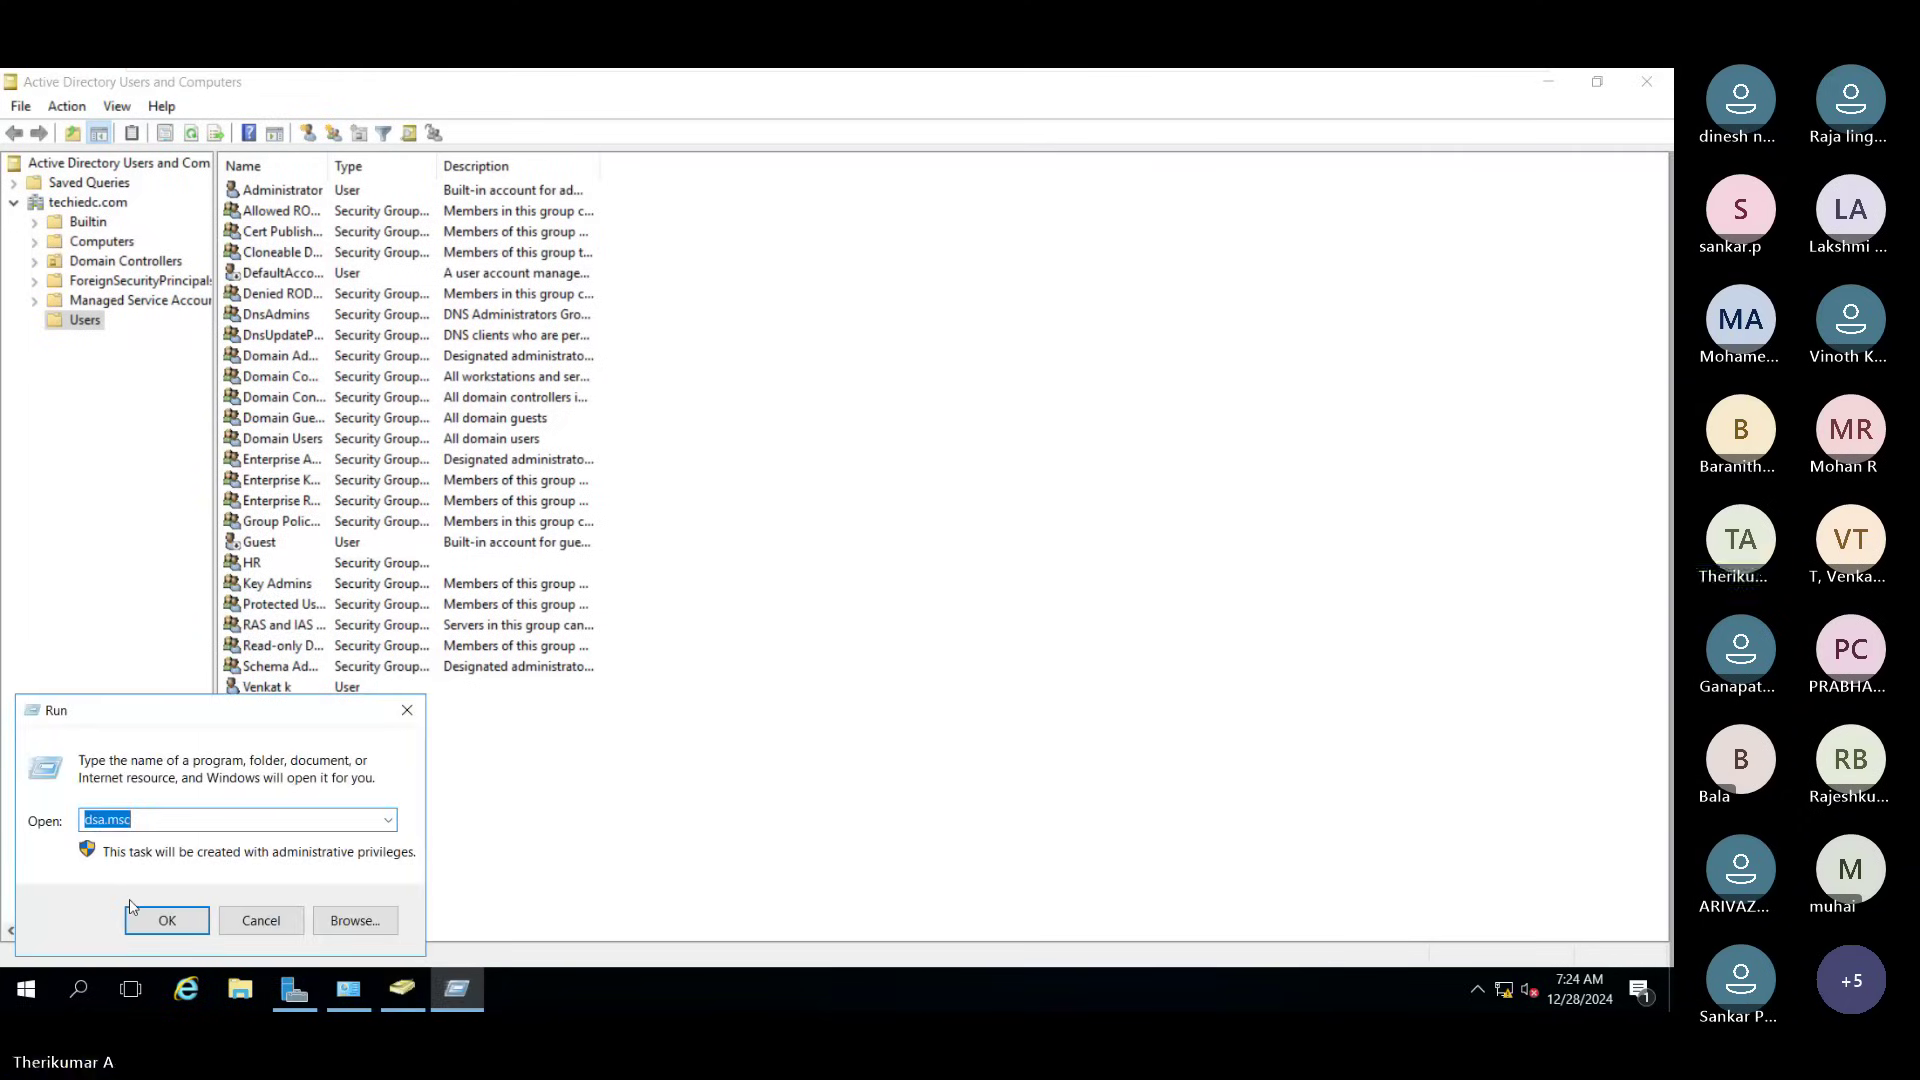
{"action": "key", "text": "Escape"}
Step: Search Start for 'group', close the search, and switch to the Server Manager dashboard
{"action": "key", "text": "super"}
{"action": "type", "text": "group"}
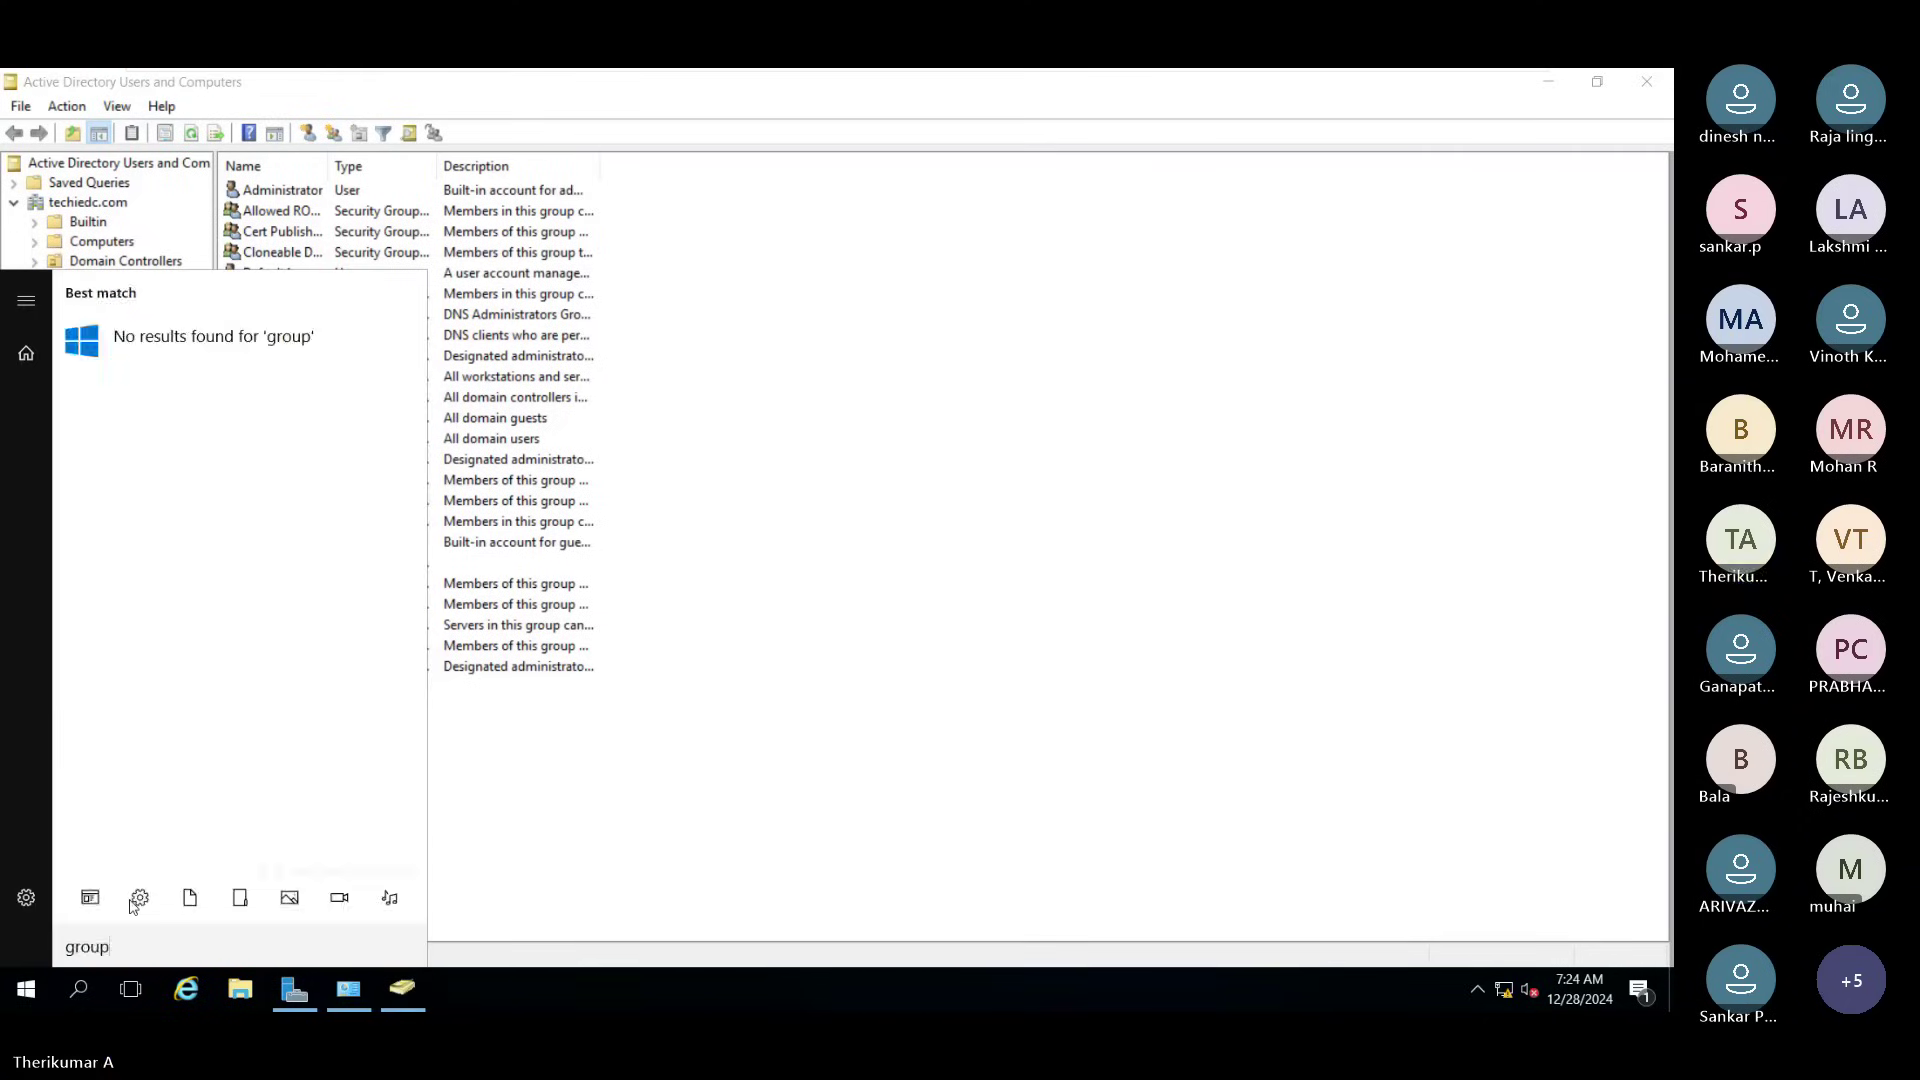
{"action": "key", "text": "BackSpace"}
{"action": "key", "text": "BackSpace"}
{"action": "key", "text": "BackSpace"}
{"action": "key", "text": "BackSpace"}
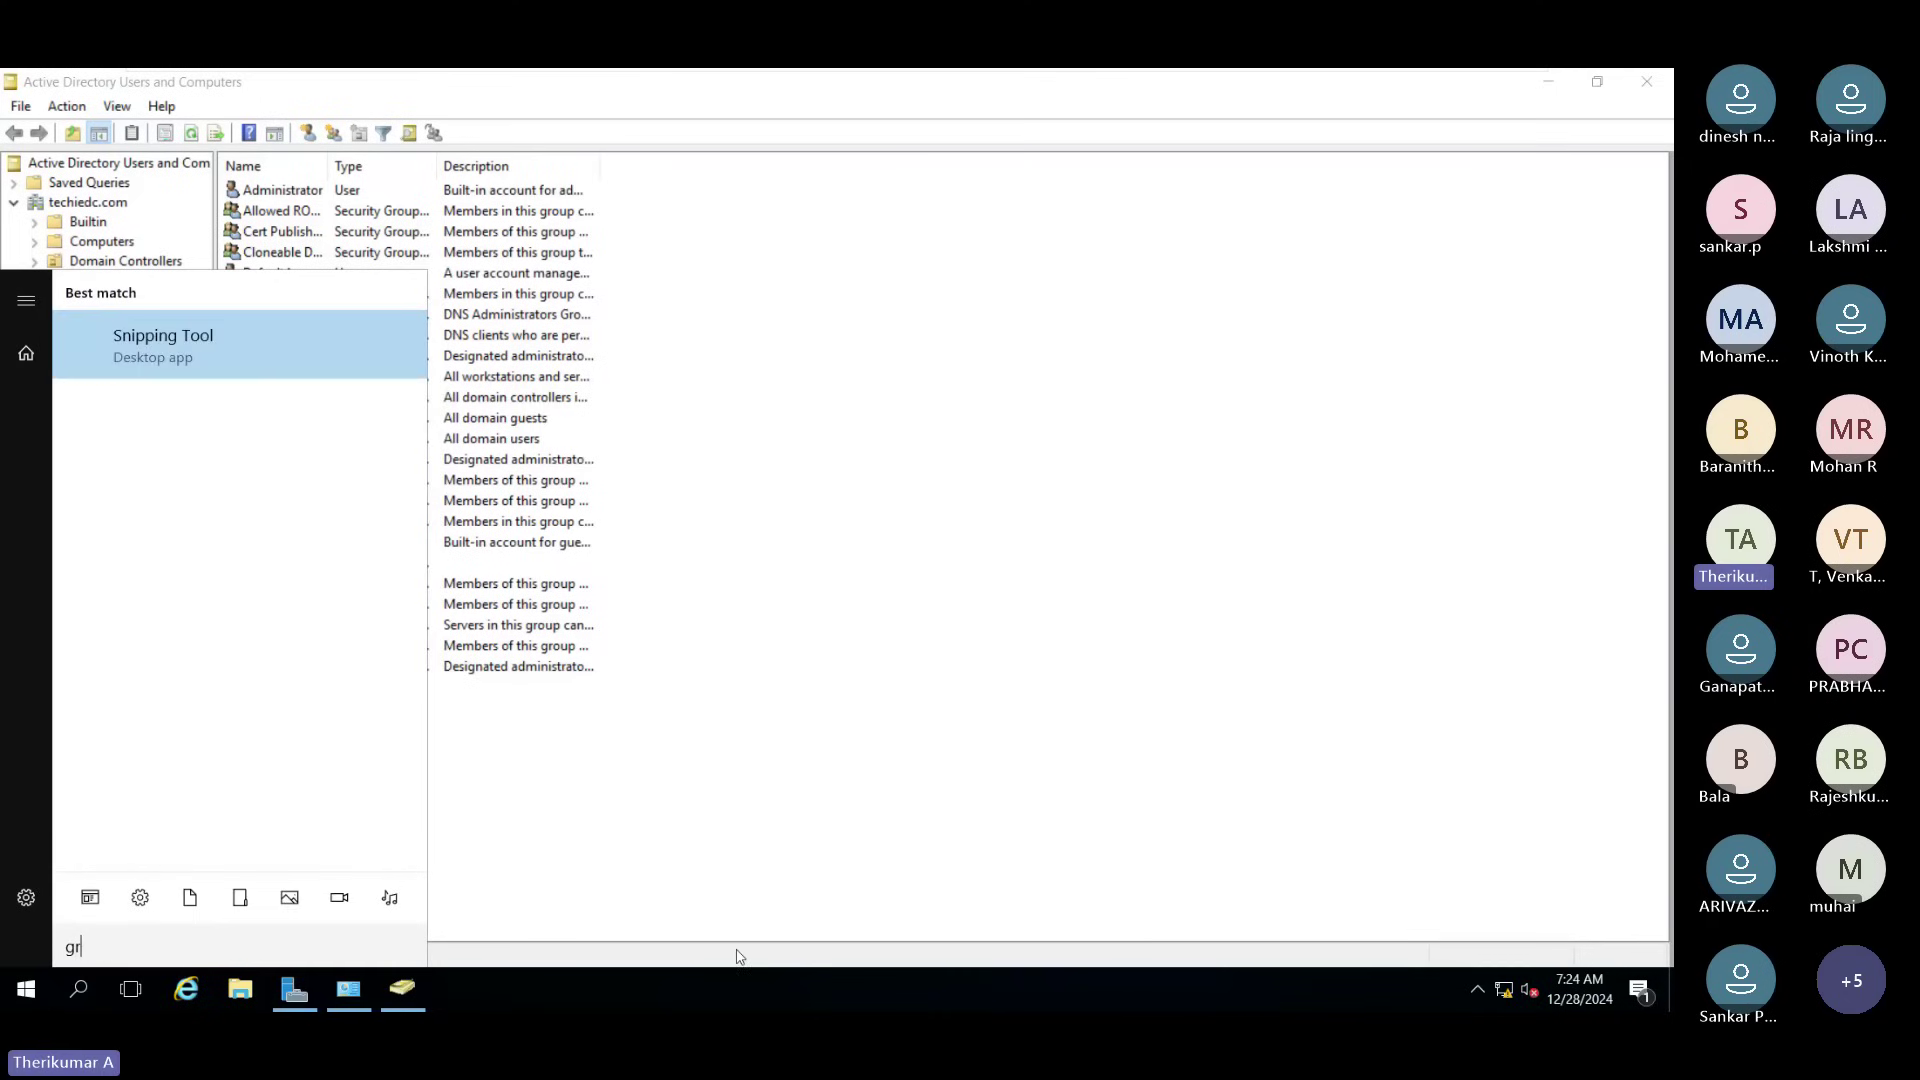
{"action": "type", "text": "p"}
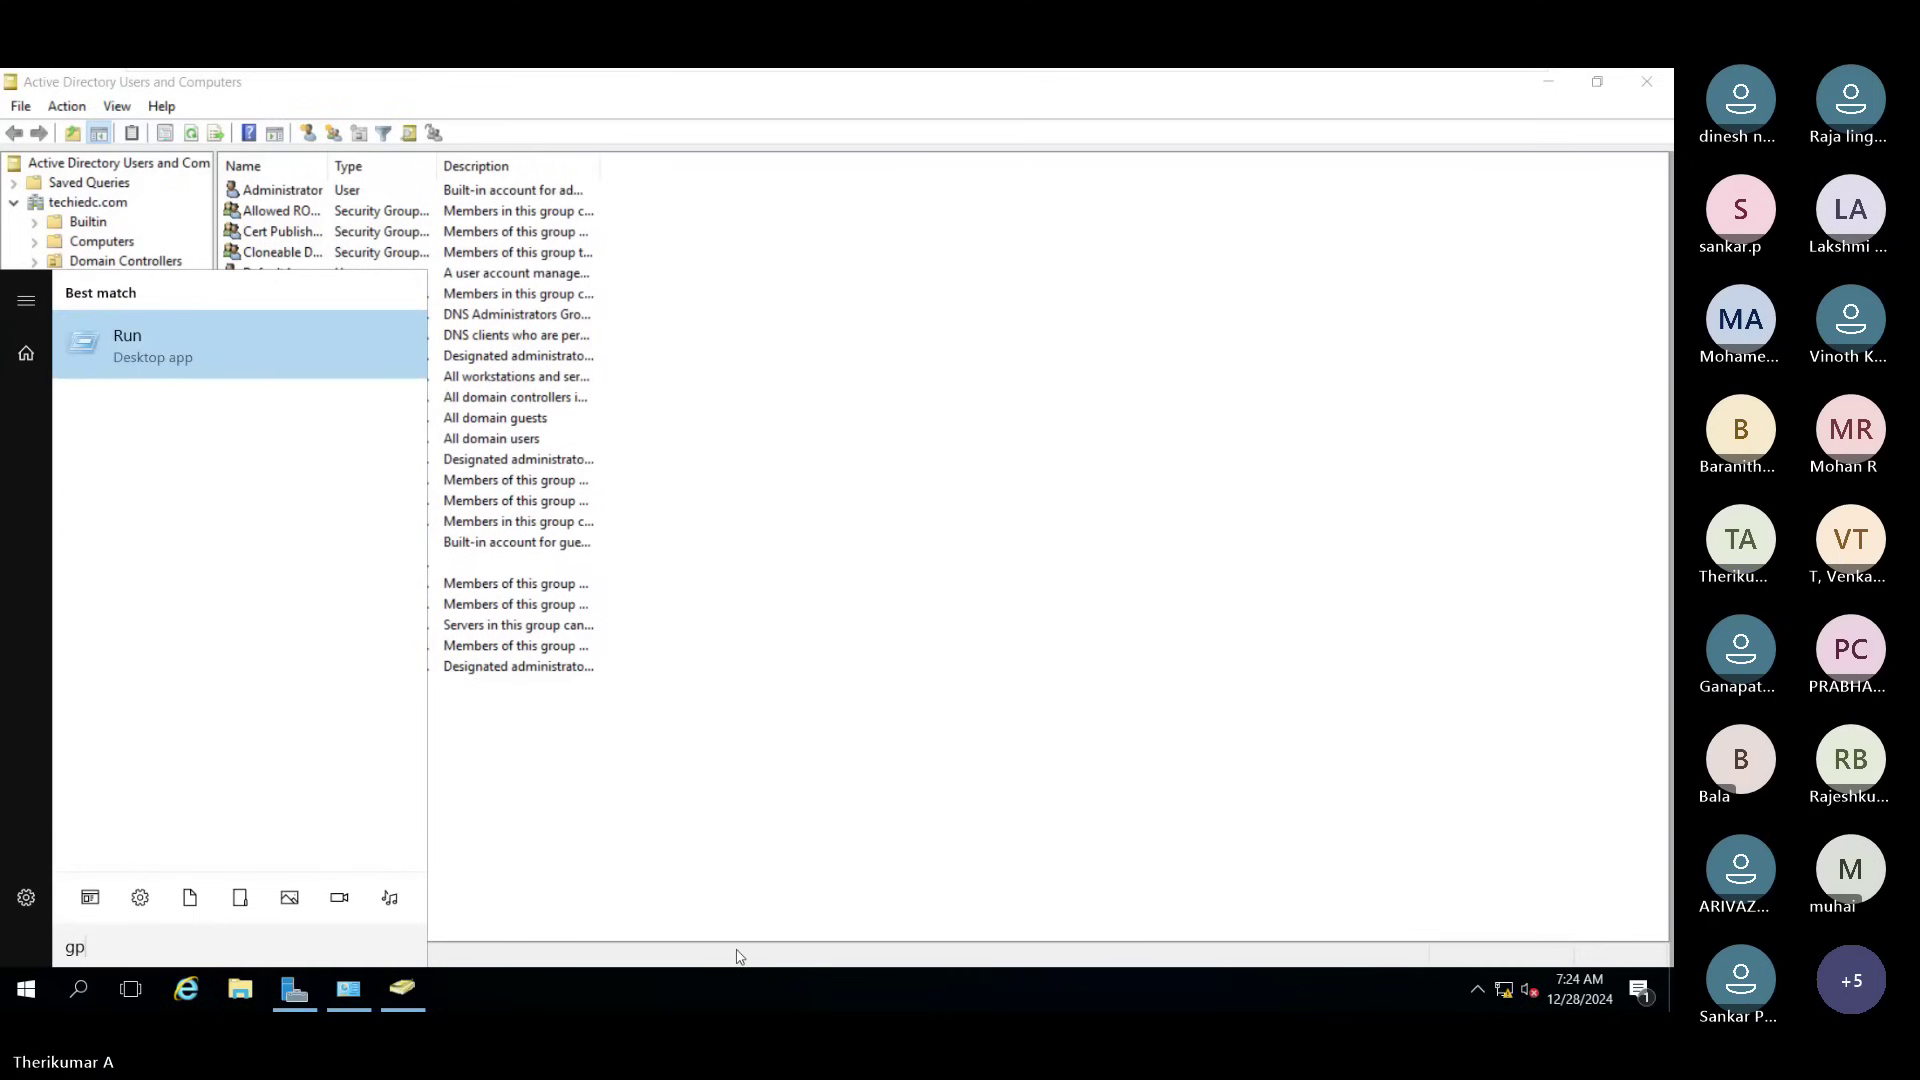
{"action": "key", "text": "Escape"}
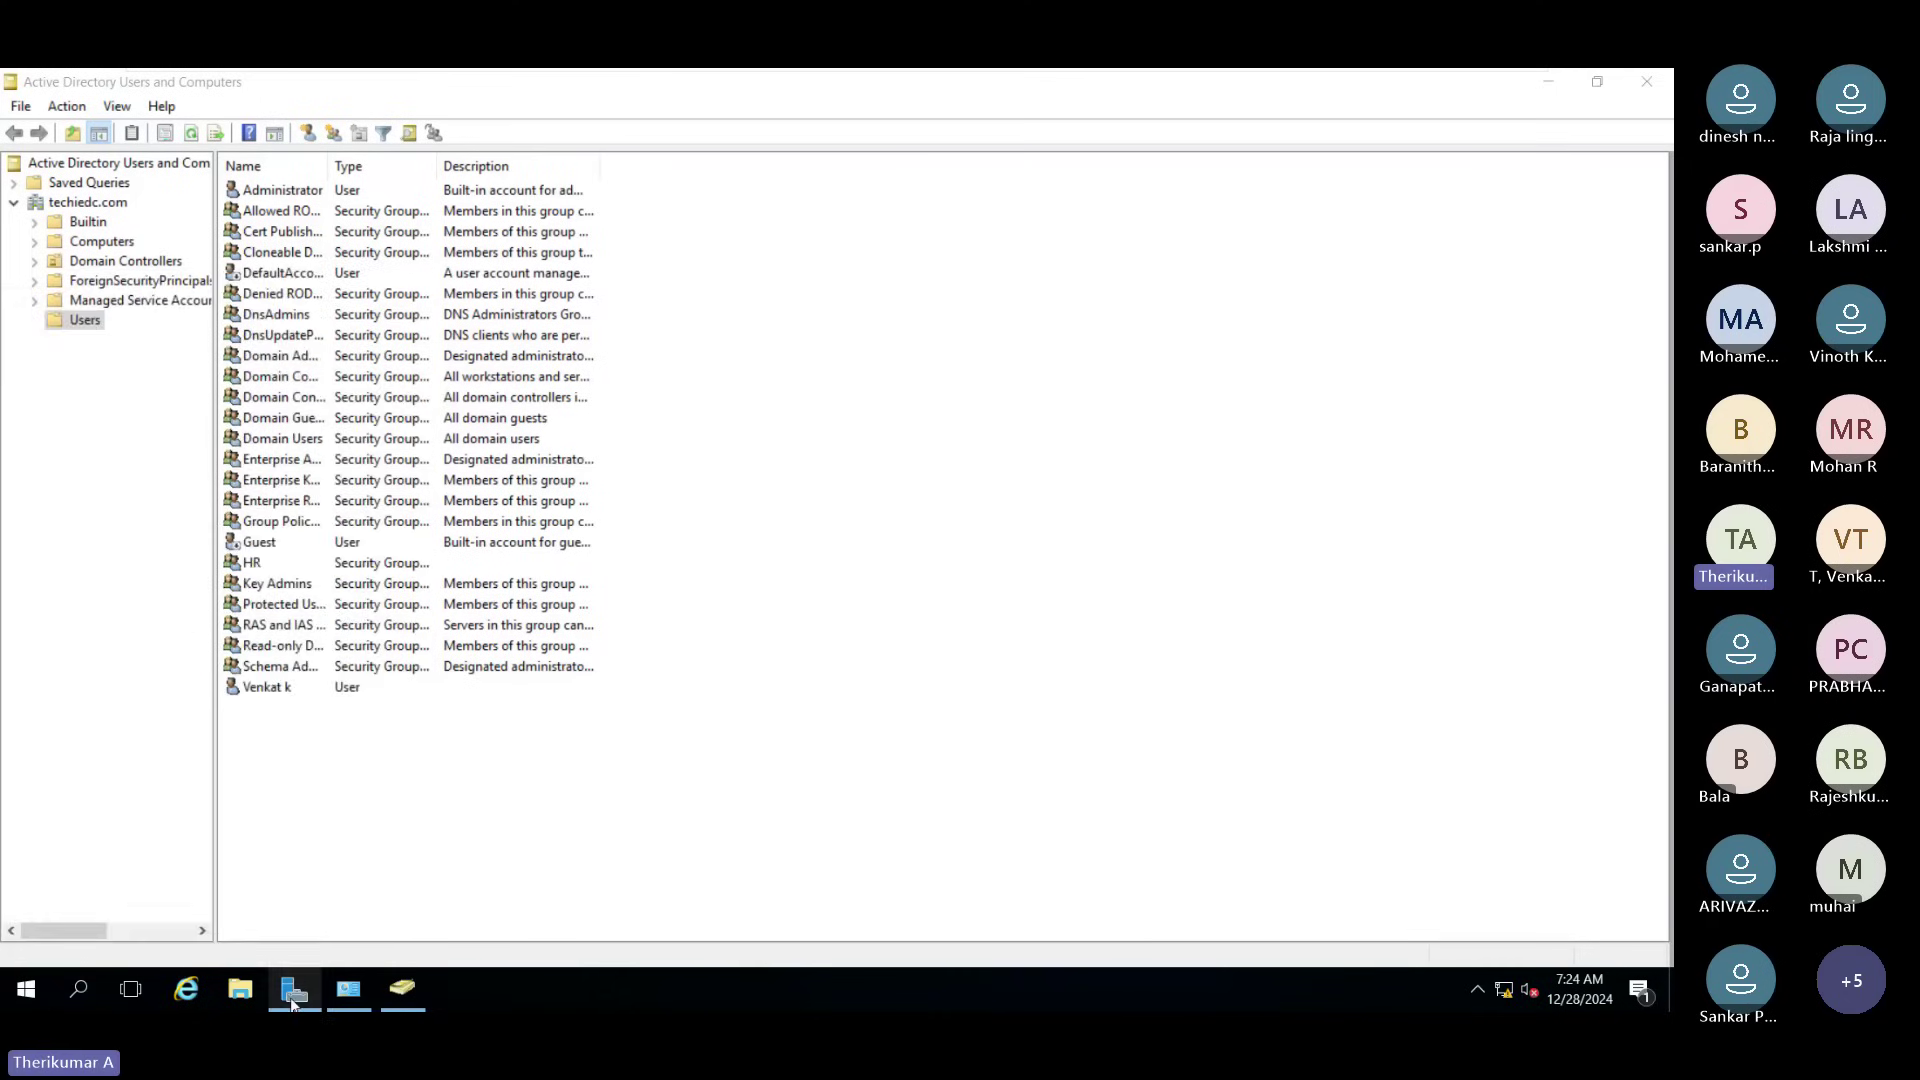
{"action": "left_click", "coordinate": [293, 1000]}
Step: Launch the Add Roles and Features wizard and advance to the Select server roles page
{"action": "left_click", "coordinate": [589, 337]}
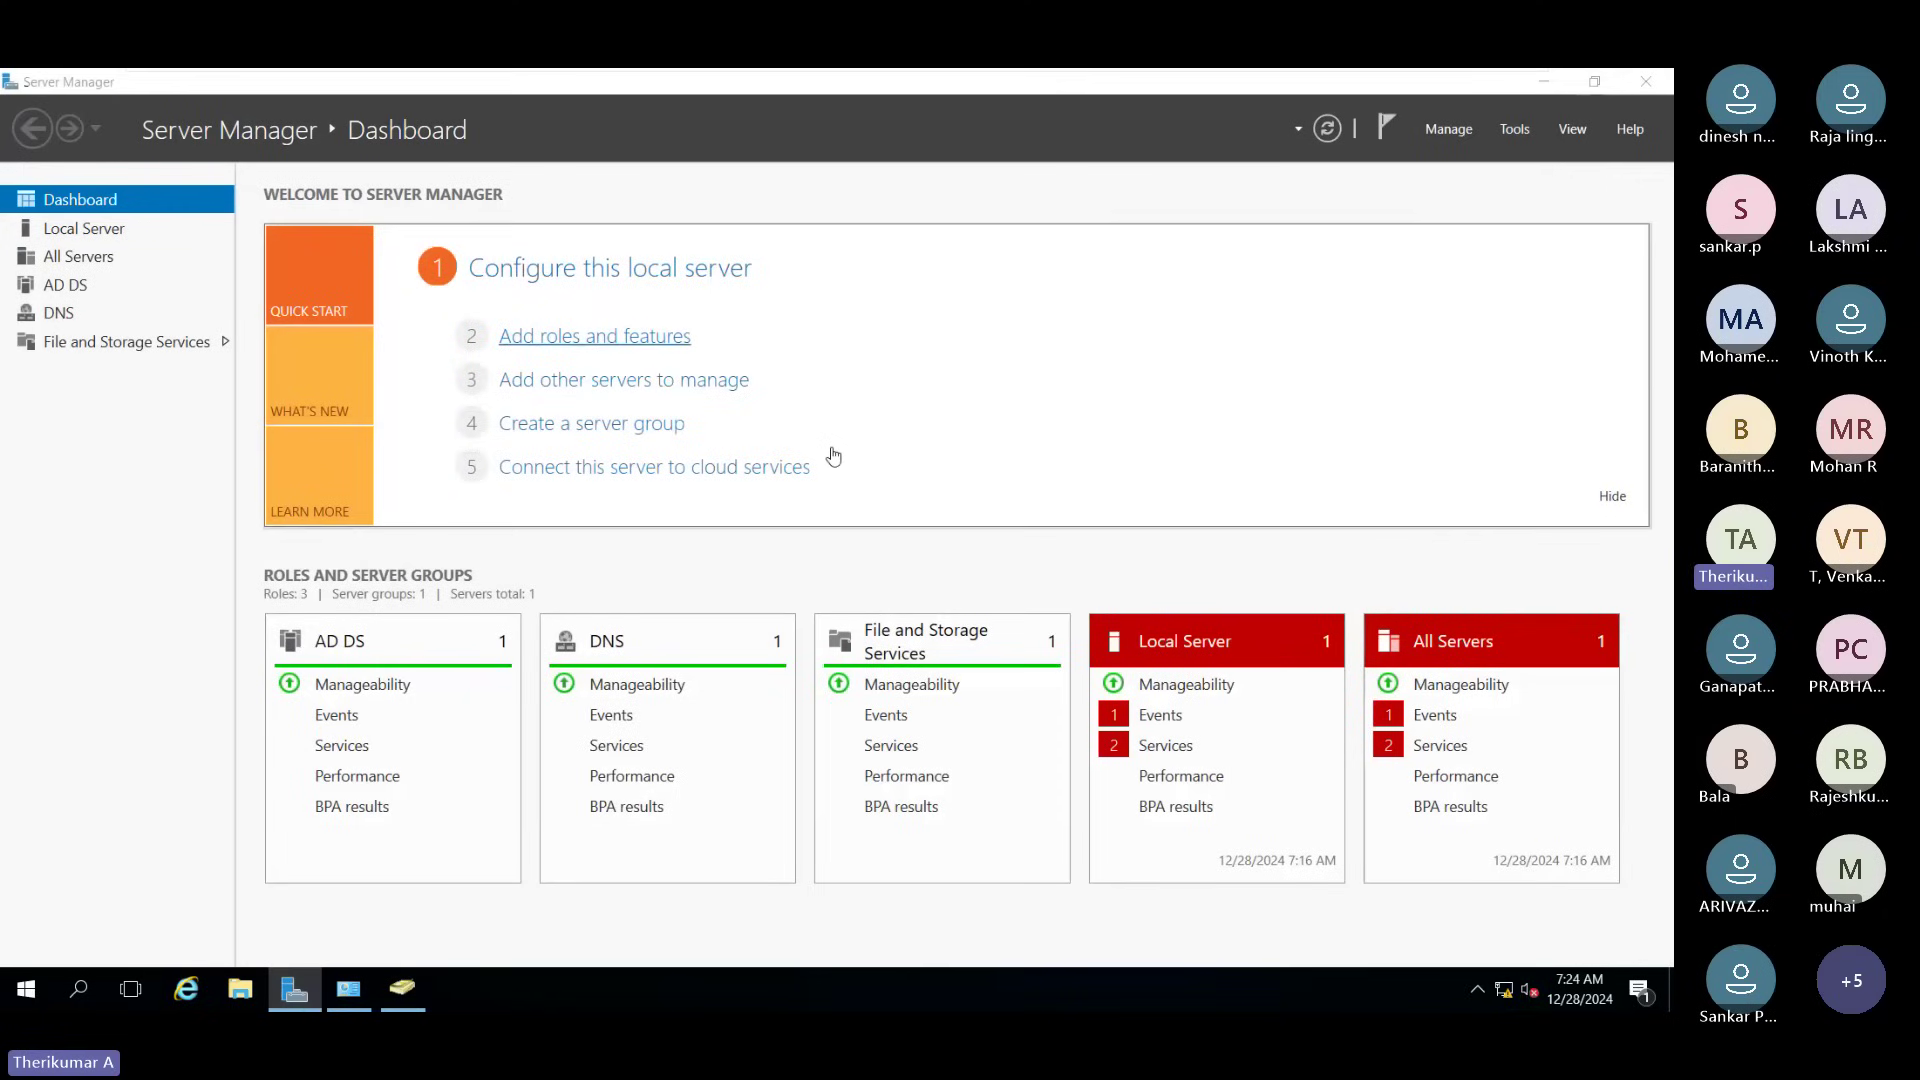
{"action": "left_click", "coordinate": [794, 826]}
{"action": "left_click", "coordinate": [793, 828]}
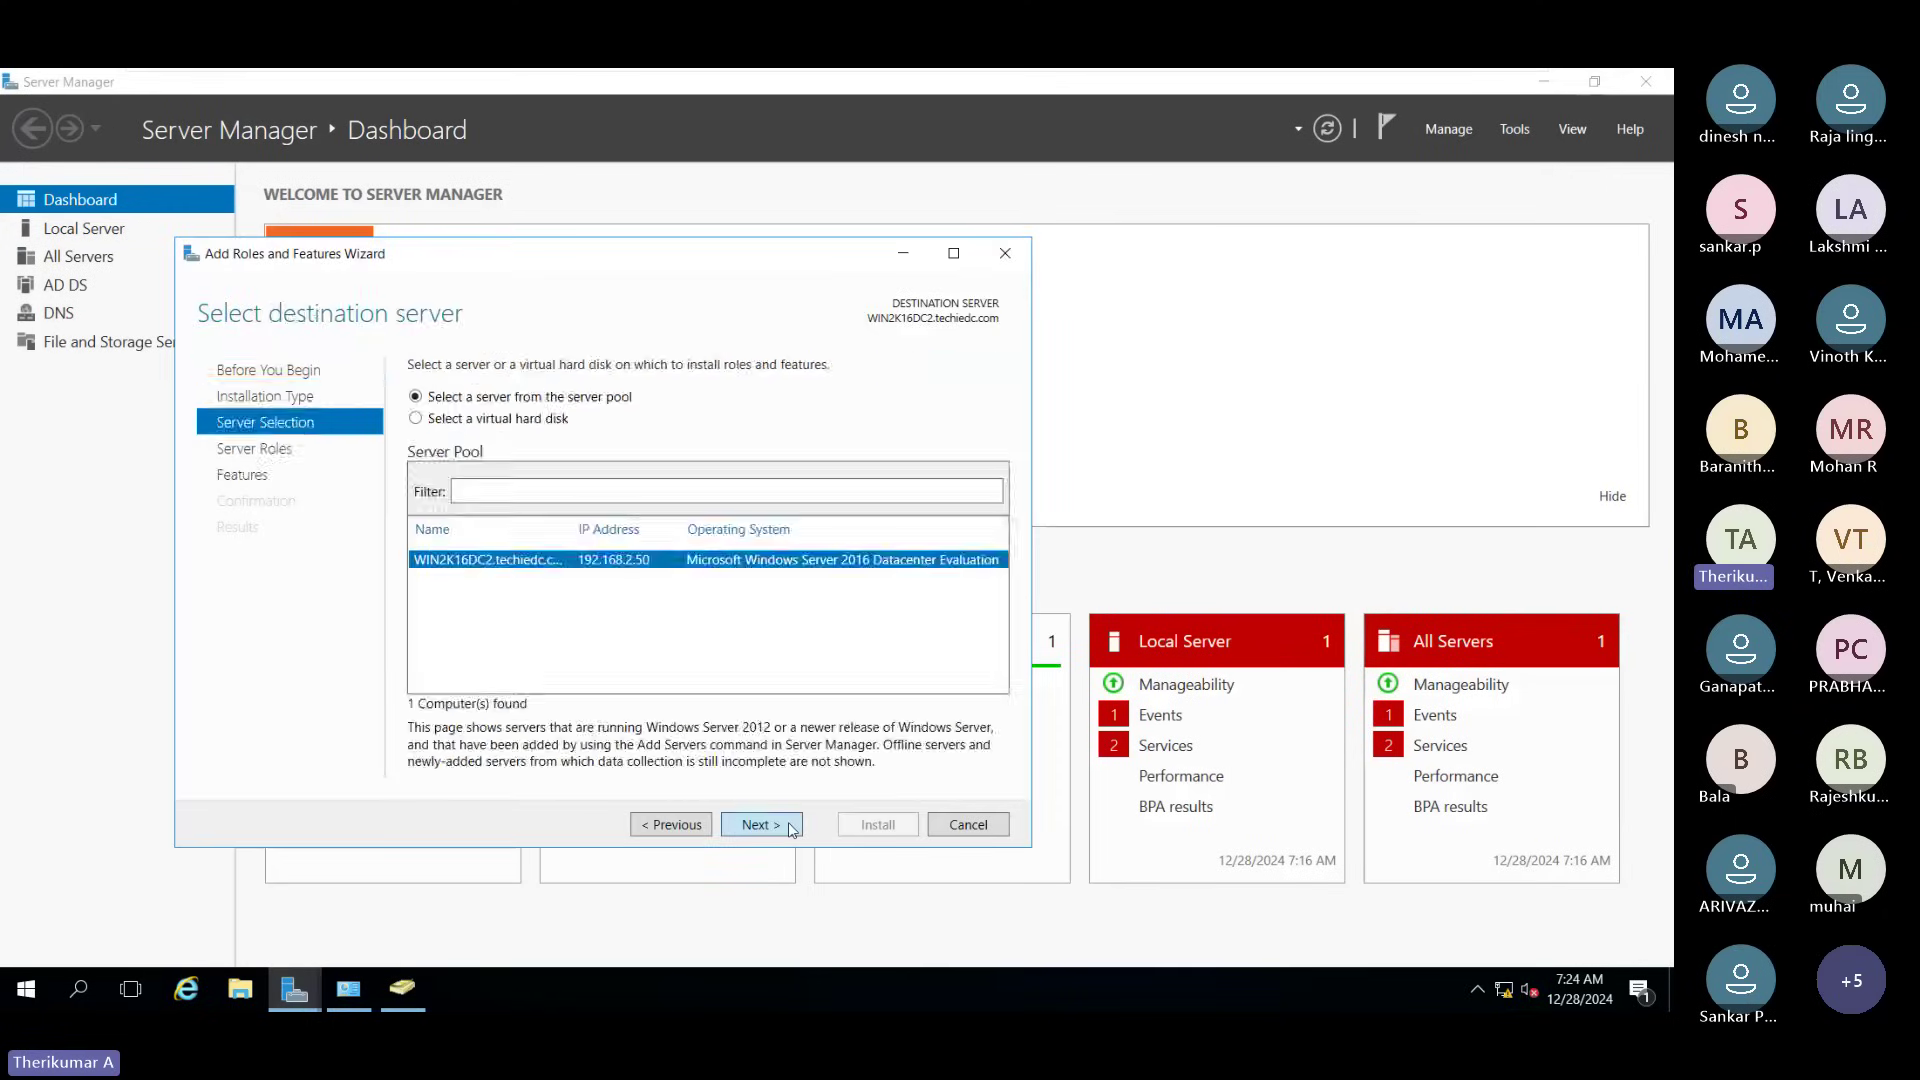
{"action": "left_click", "coordinate": [793, 829]}
{"action": "scroll", "coordinate": [600, 620], "scroll_direction": "down", "scroll_amount": 1}
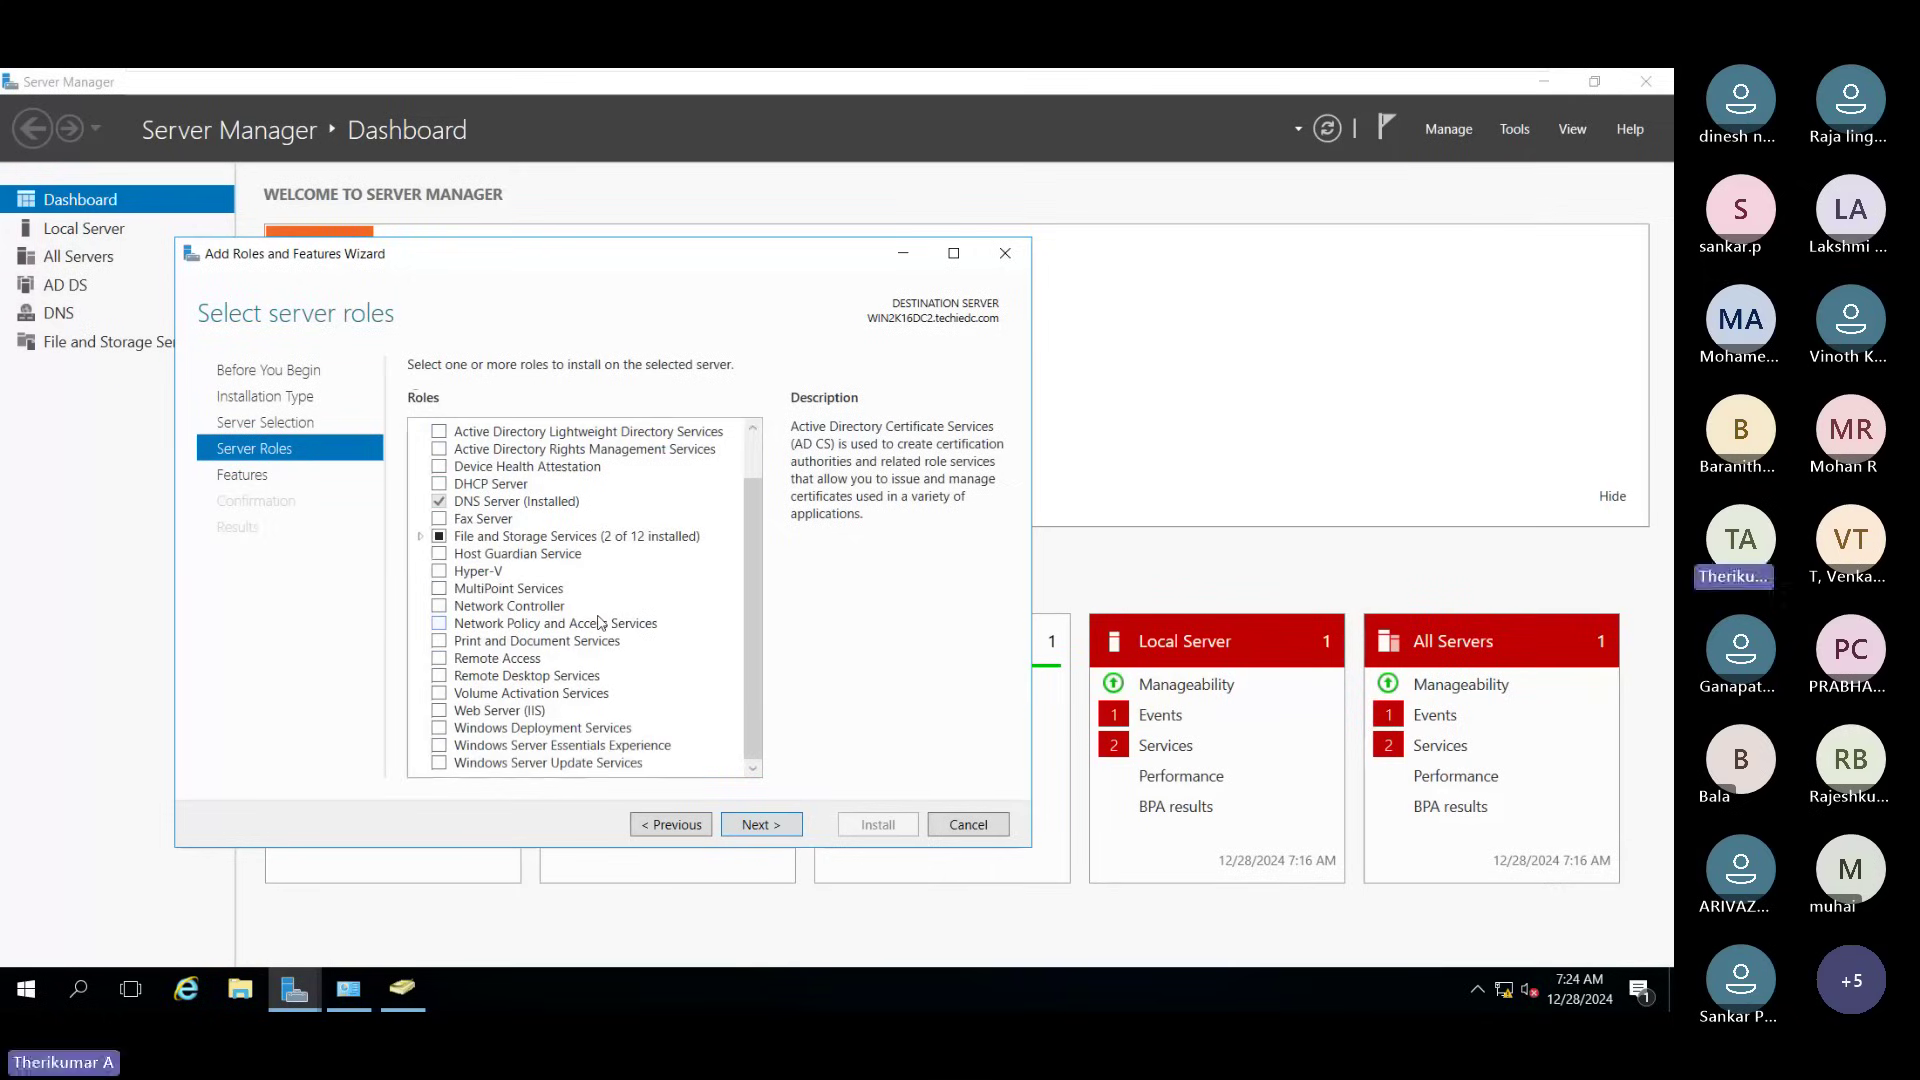
Step: Maximize, restore and reposition the wizard window to review the server roles list
{"action": "left_click", "coordinate": [953, 254]}
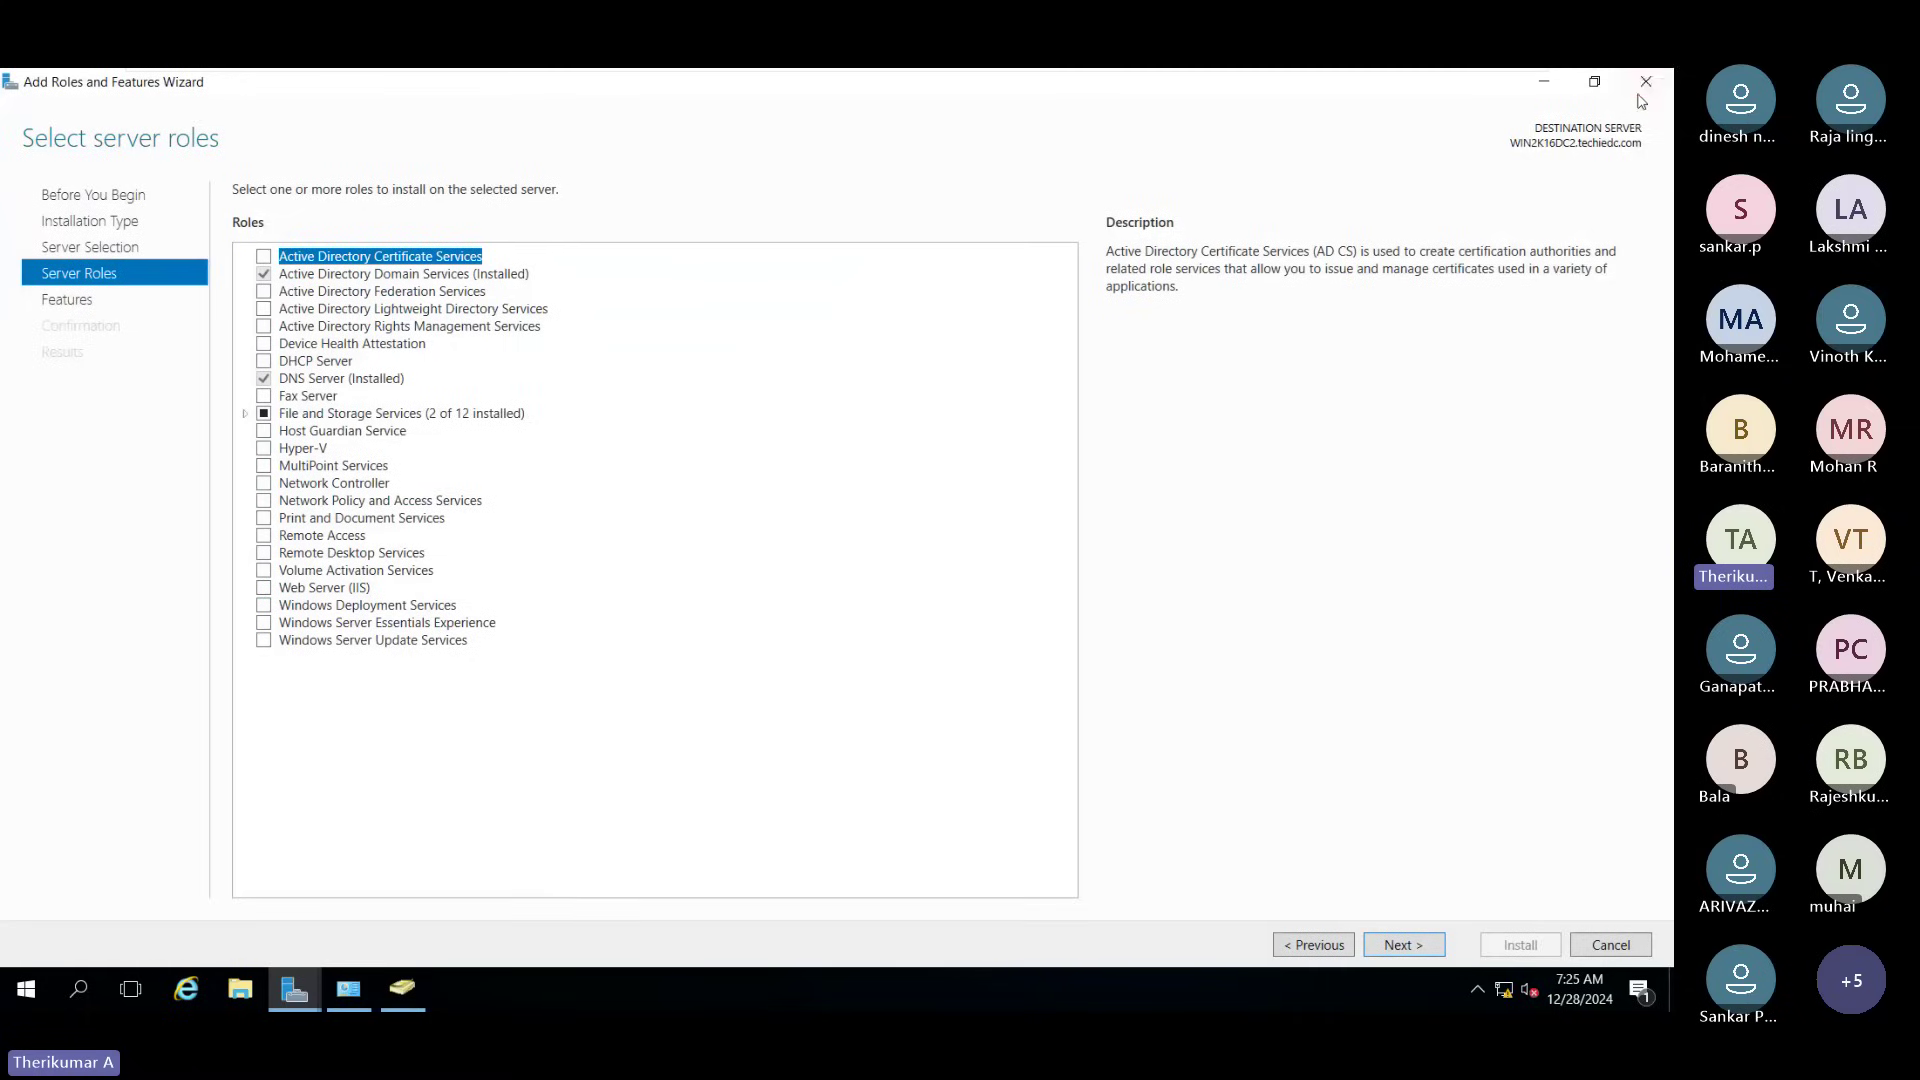
{"action": "left_click", "coordinate": [1594, 81]}
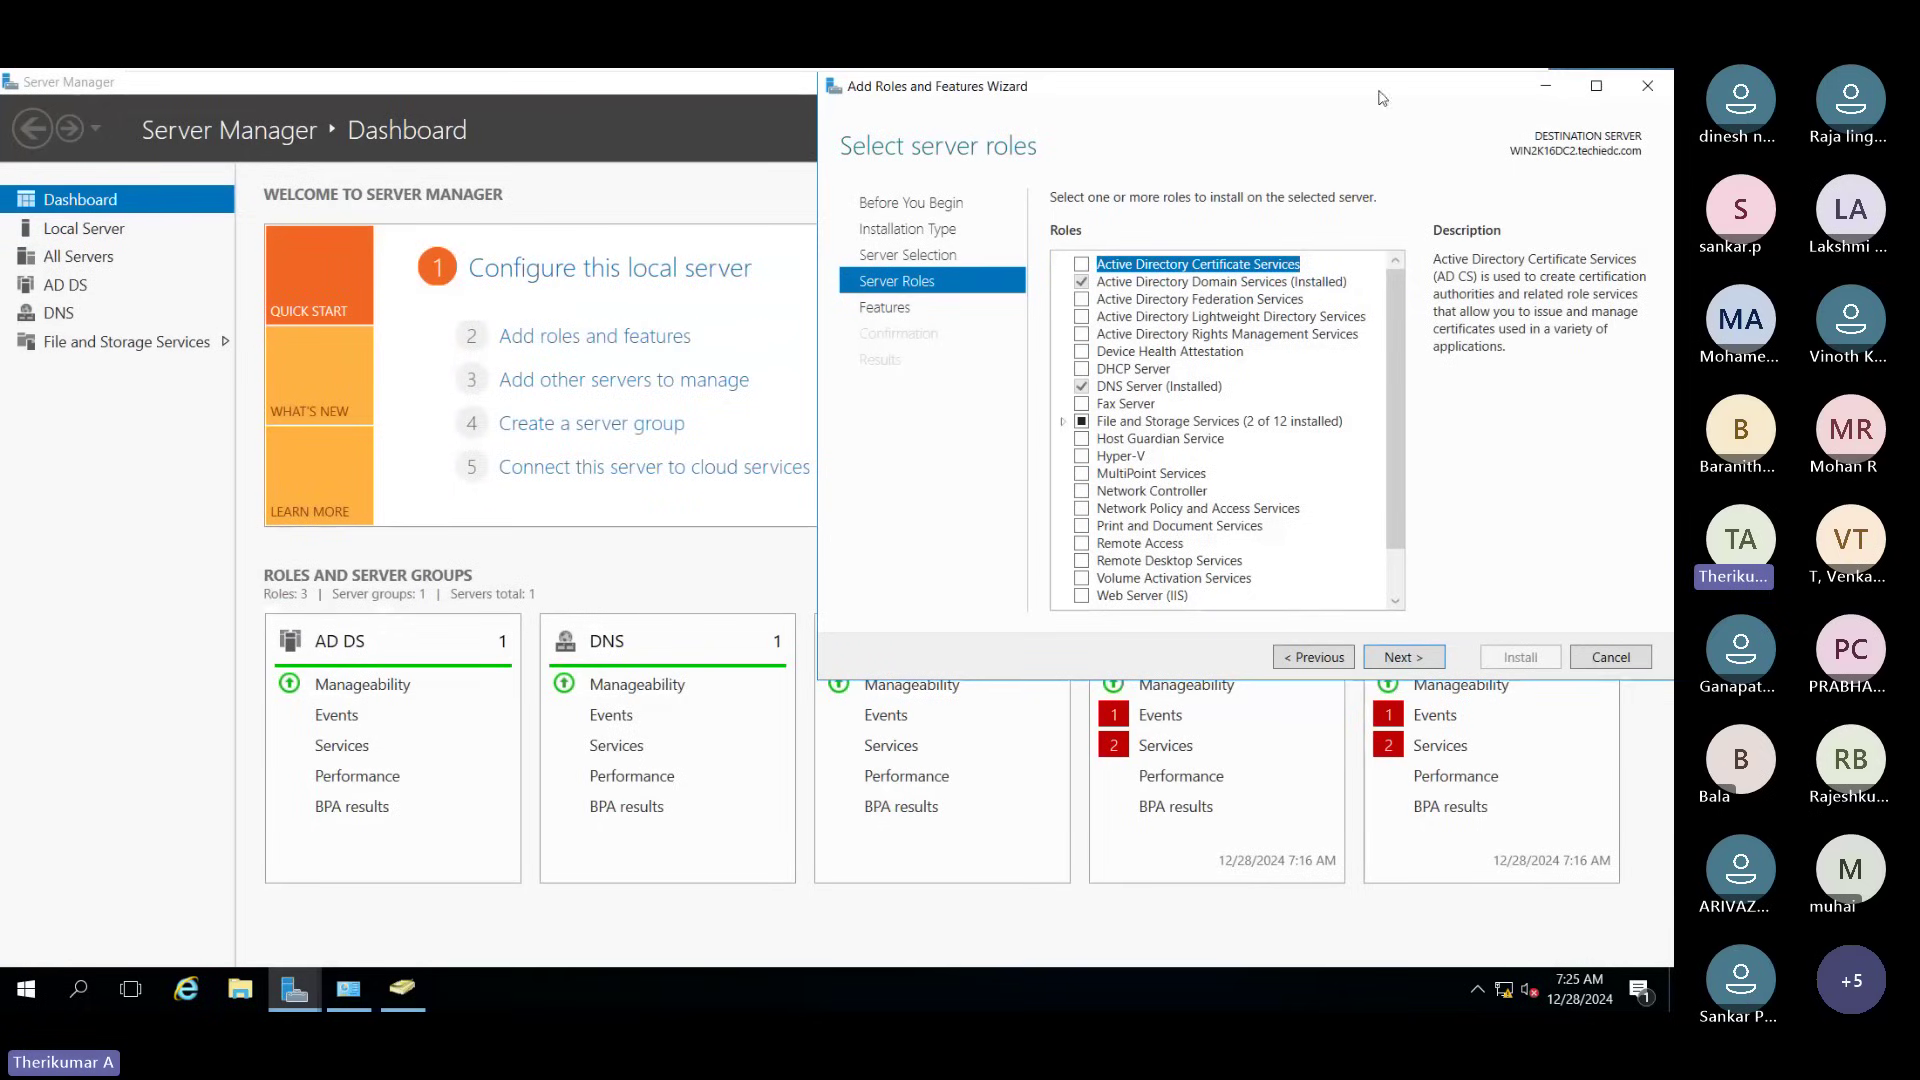
{"action": "left_click_drag", "start_coordinate": [1382, 97], "coordinate": [1055, 148]}
{"action": "scroll", "coordinate": [879, 528], "scroll_direction": "down", "scroll_amount": 1}
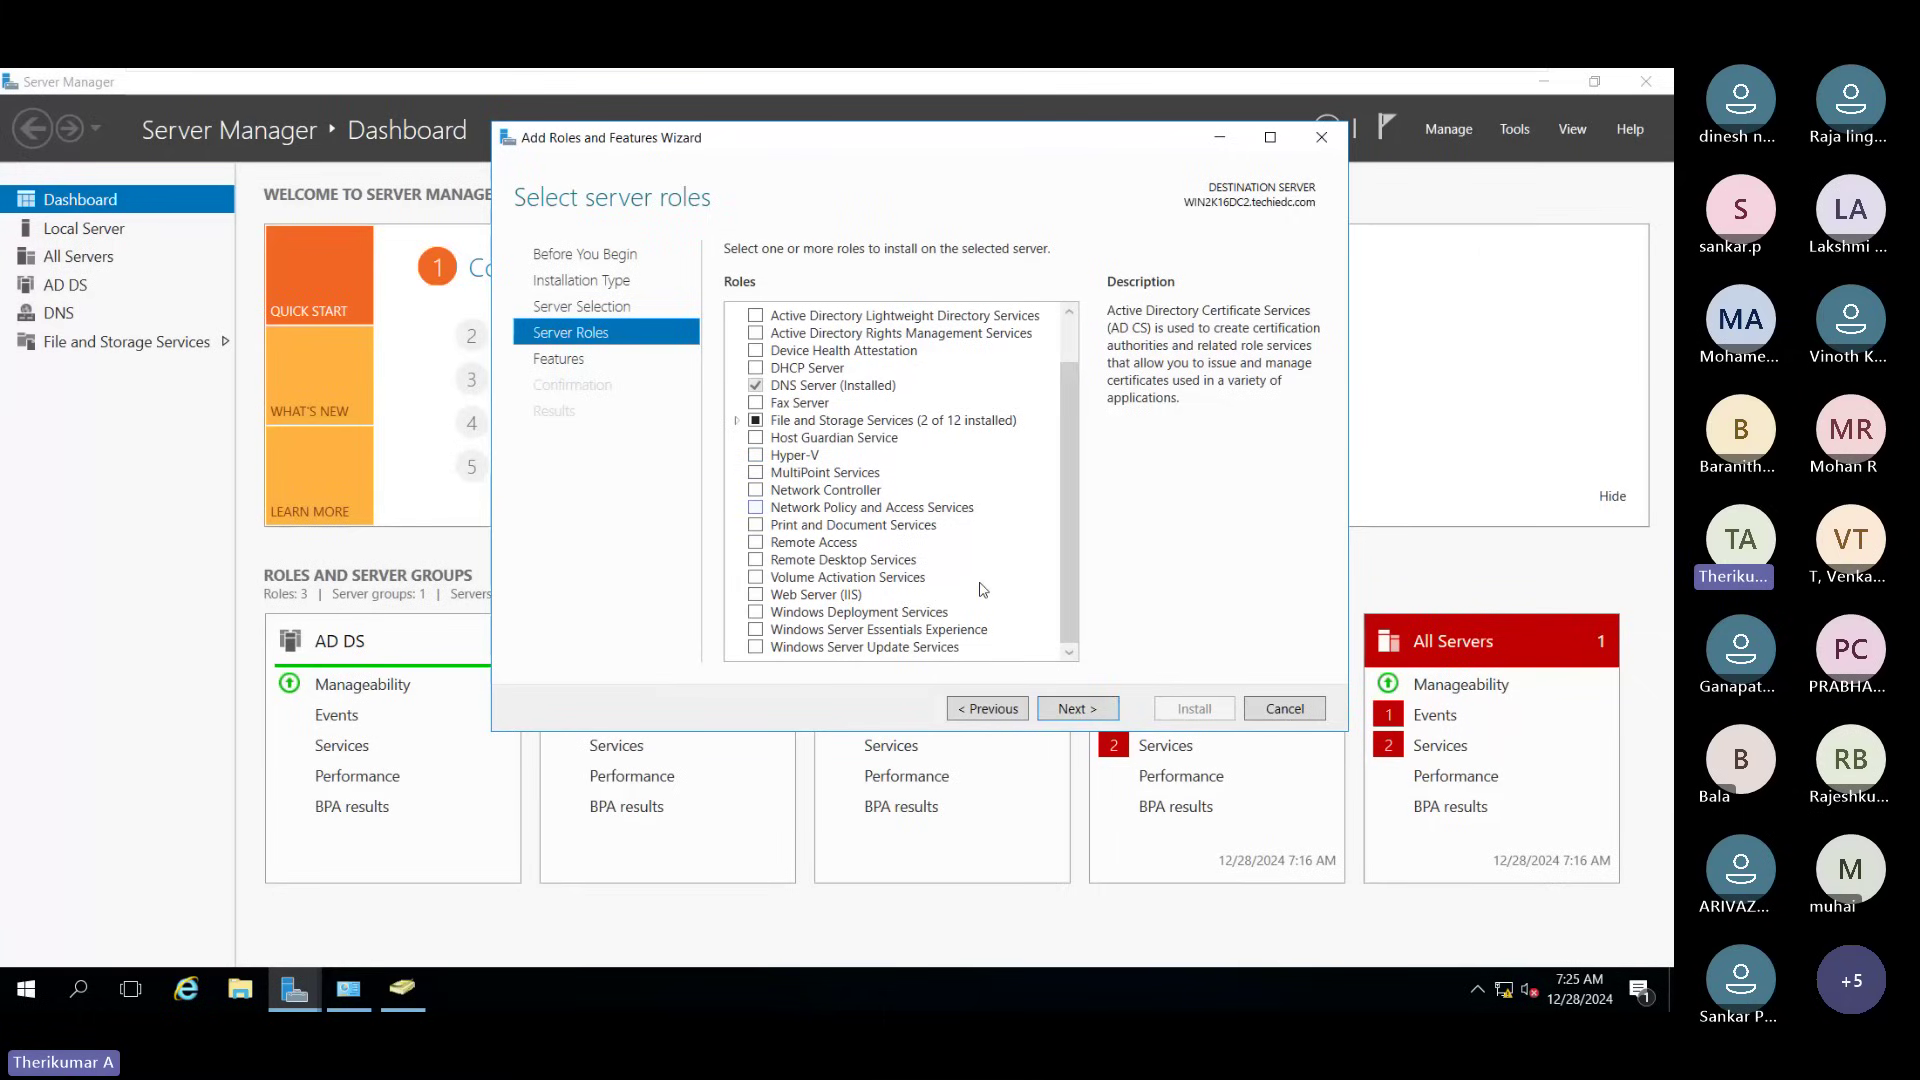
Step: Cancel the roles wizard, close Server Manager, minimize AD Users and Computers, and refresh the desktop
{"action": "left_click", "coordinate": [1287, 708]}
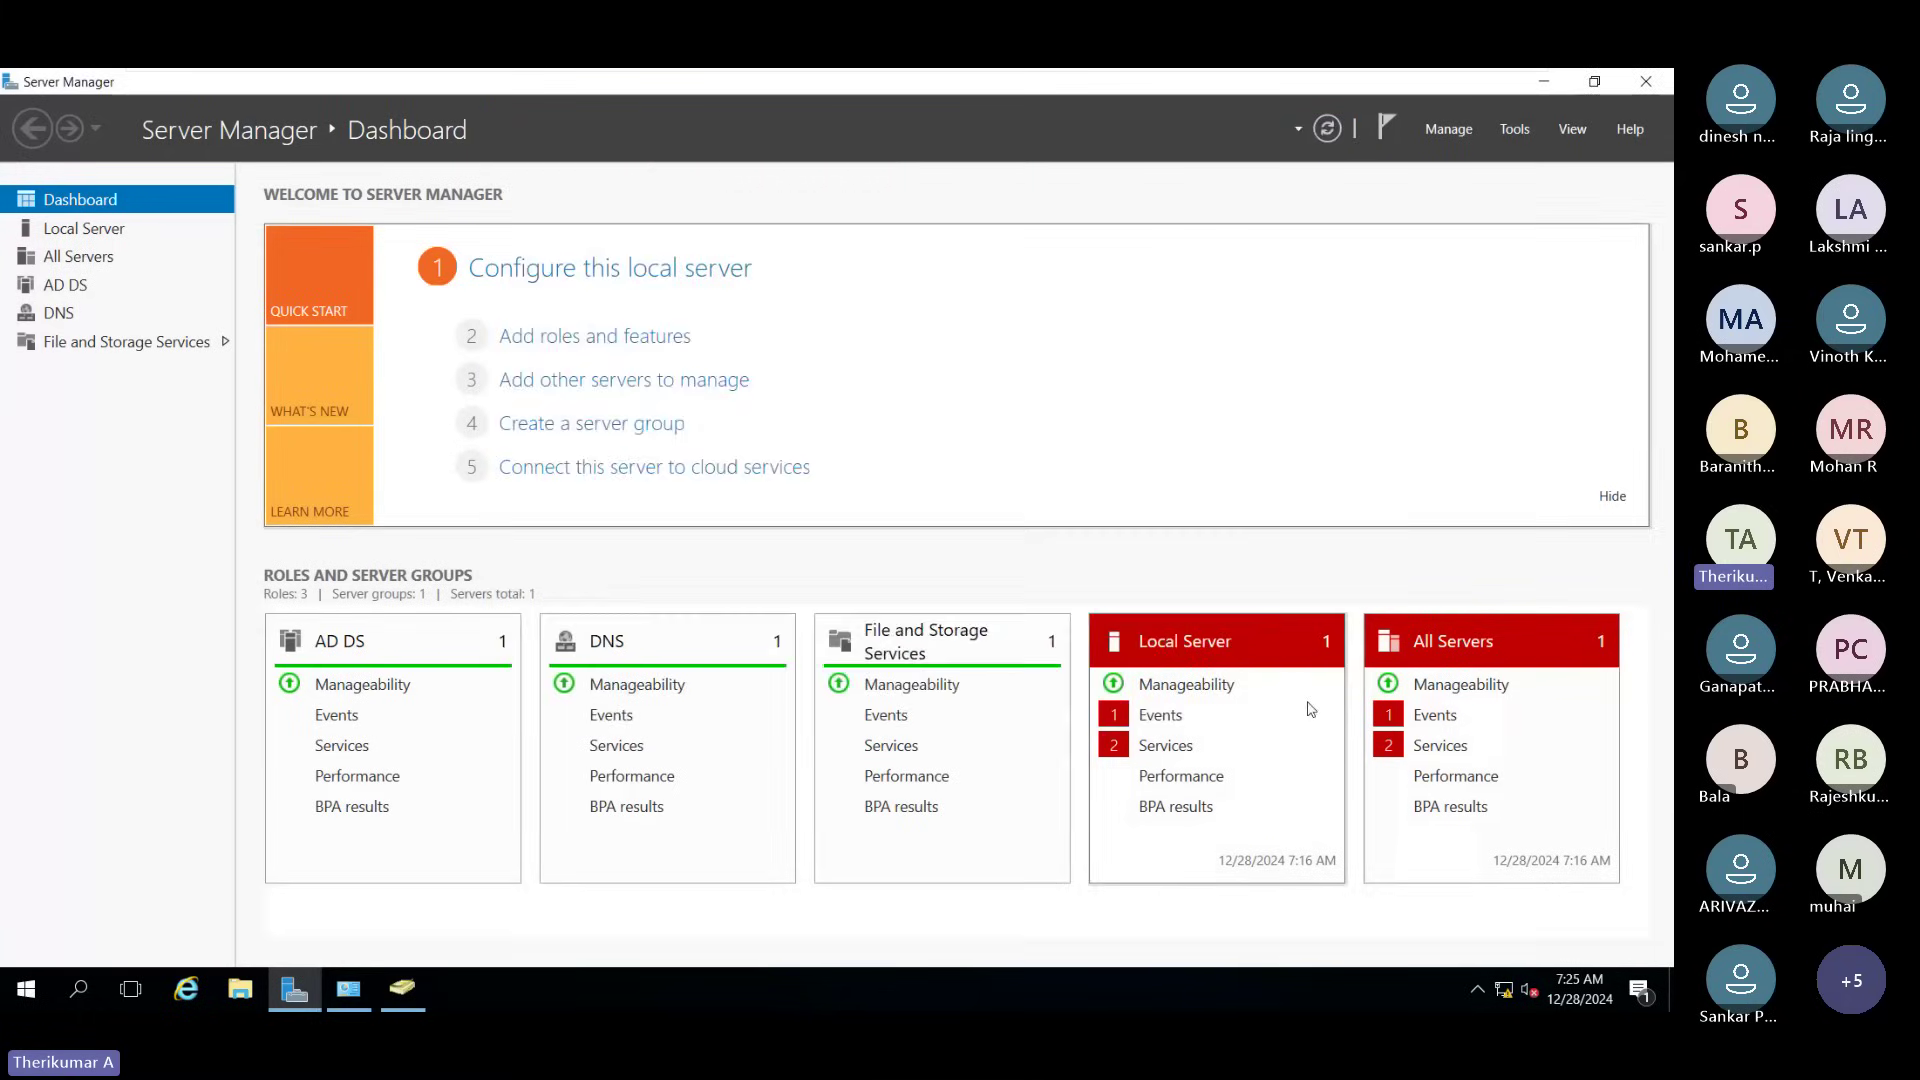
{"action": "left_click", "coordinate": [1638, 88]}
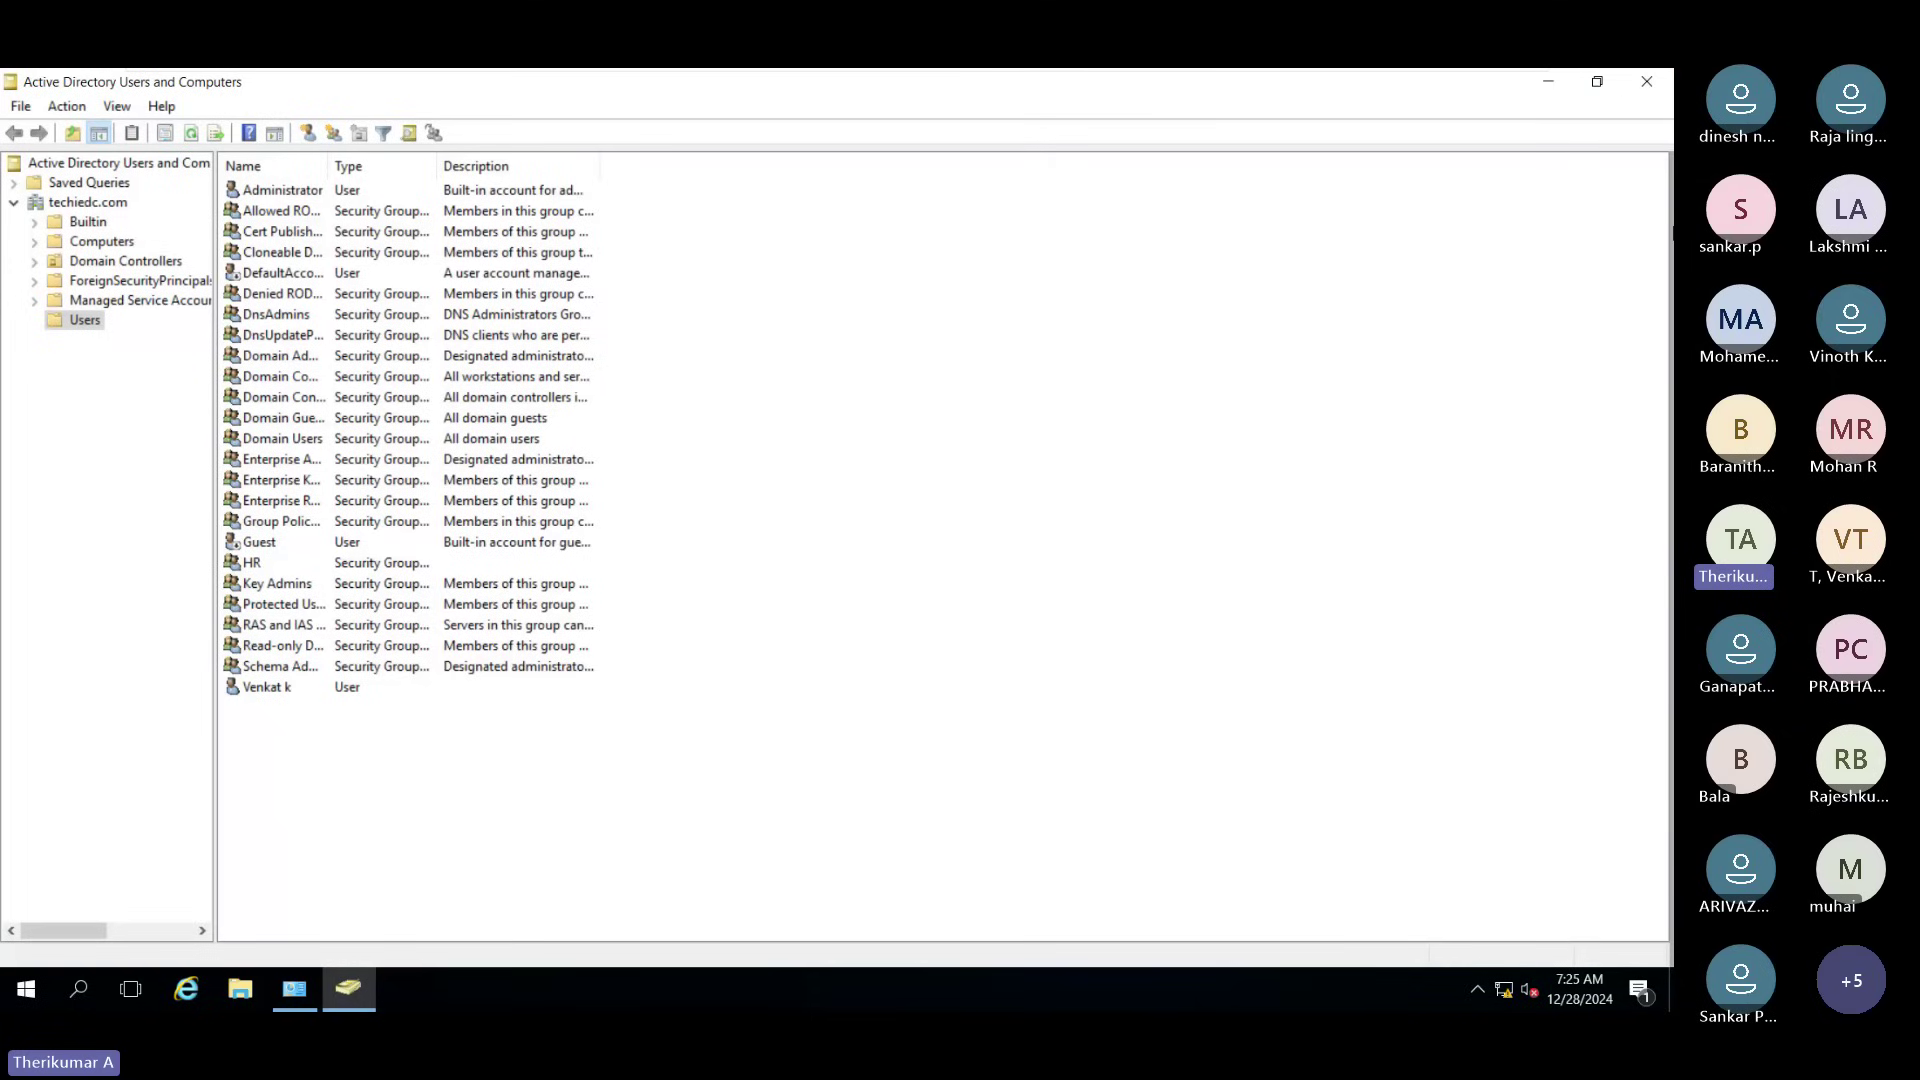
{"action": "left_click", "coordinate": [1548, 81]}
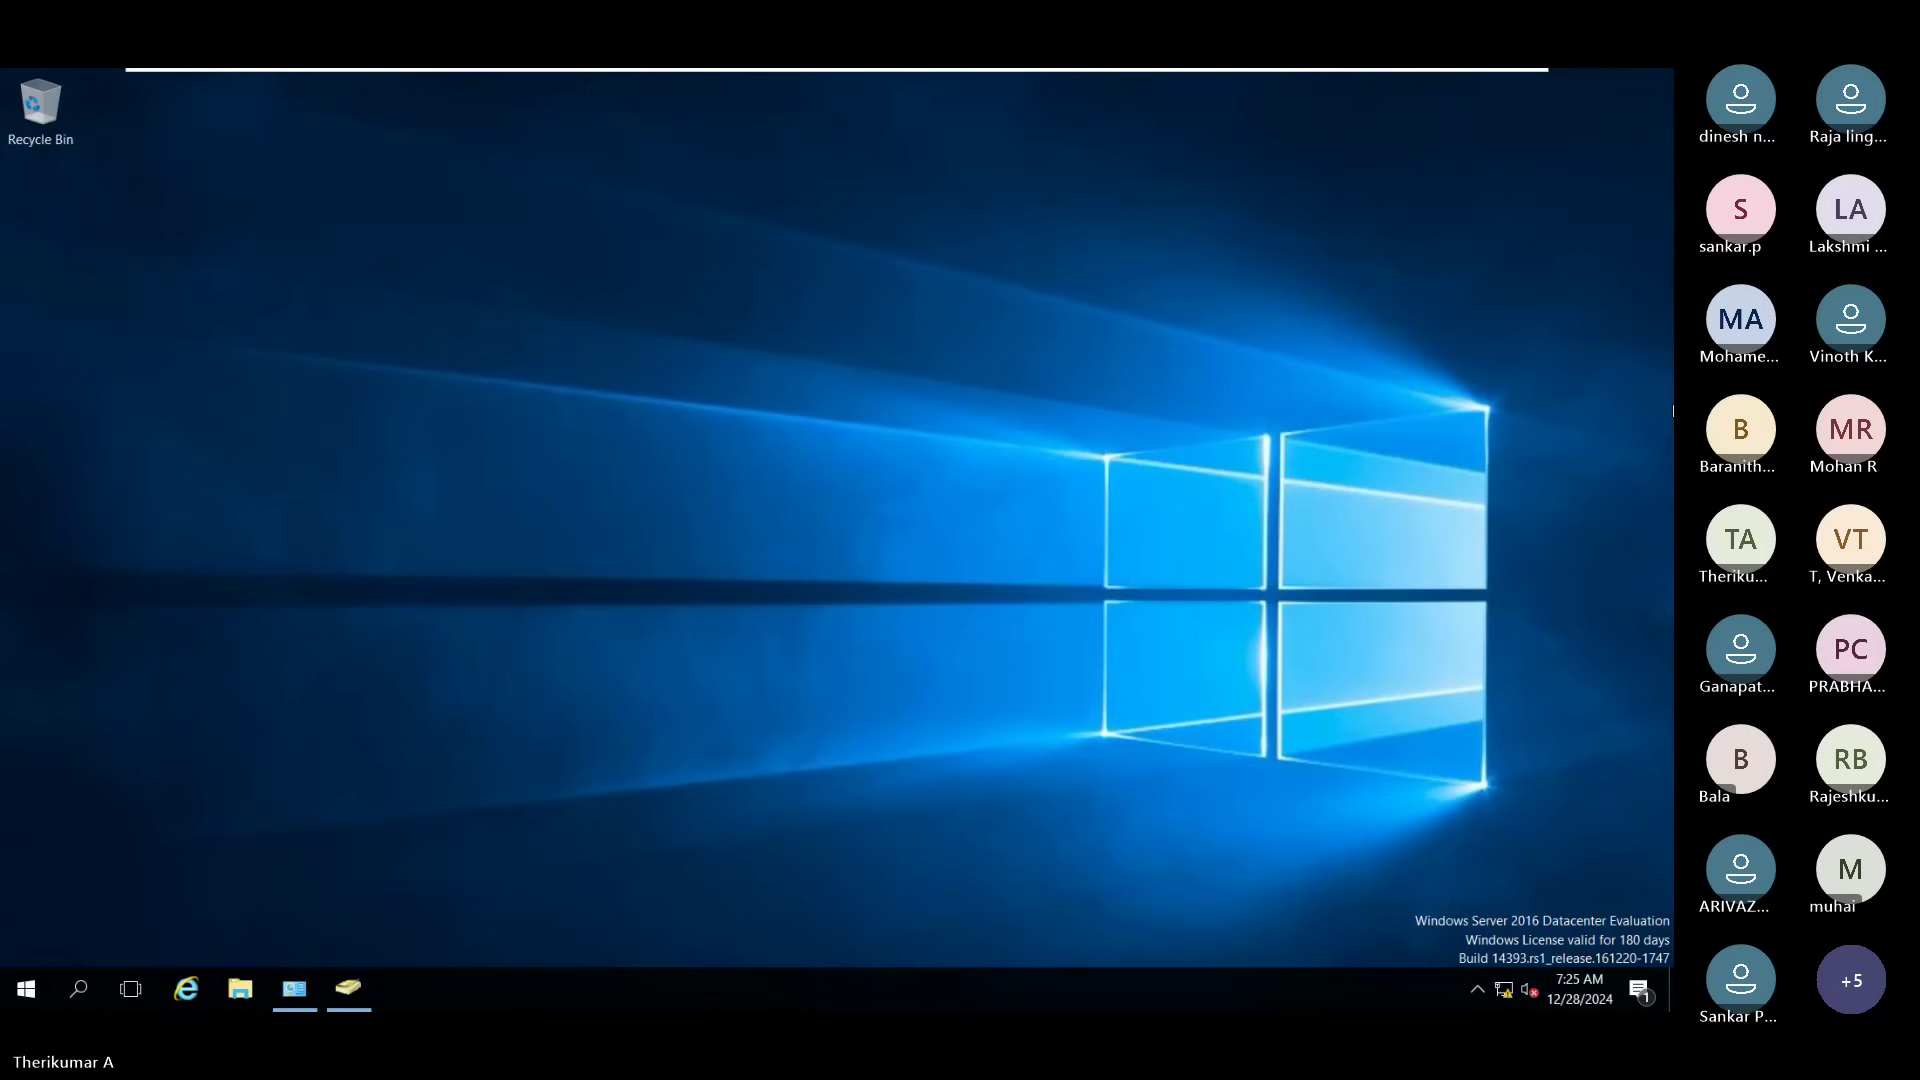
{"action": "right_click", "coordinate": [879, 482]}
{"action": "left_click", "coordinate": [923, 543]}
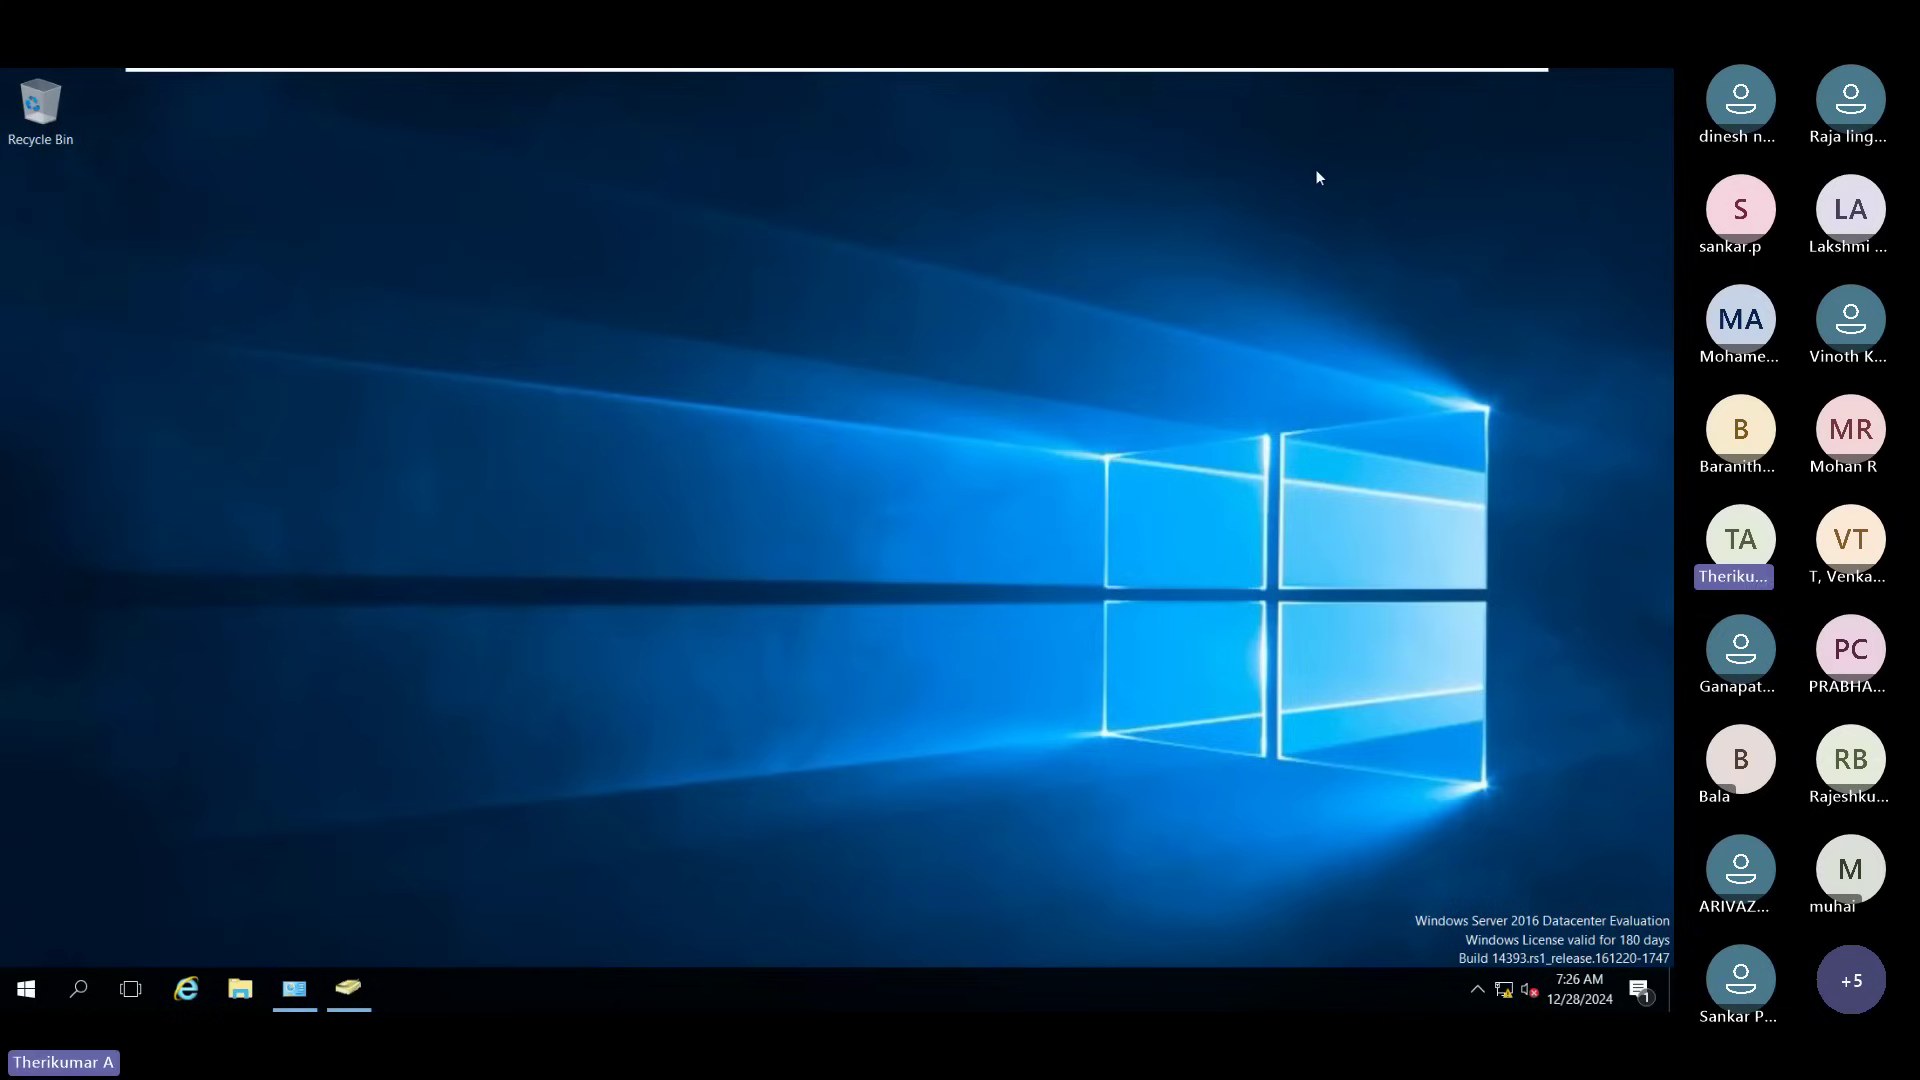
Step: Exit VMware full screen, bring up the Teams meeting, and choose Stop recording
{"action": "mouse_move", "coordinate": [1424, 70]}
{"action": "left_click", "coordinate": [1498, 74]}
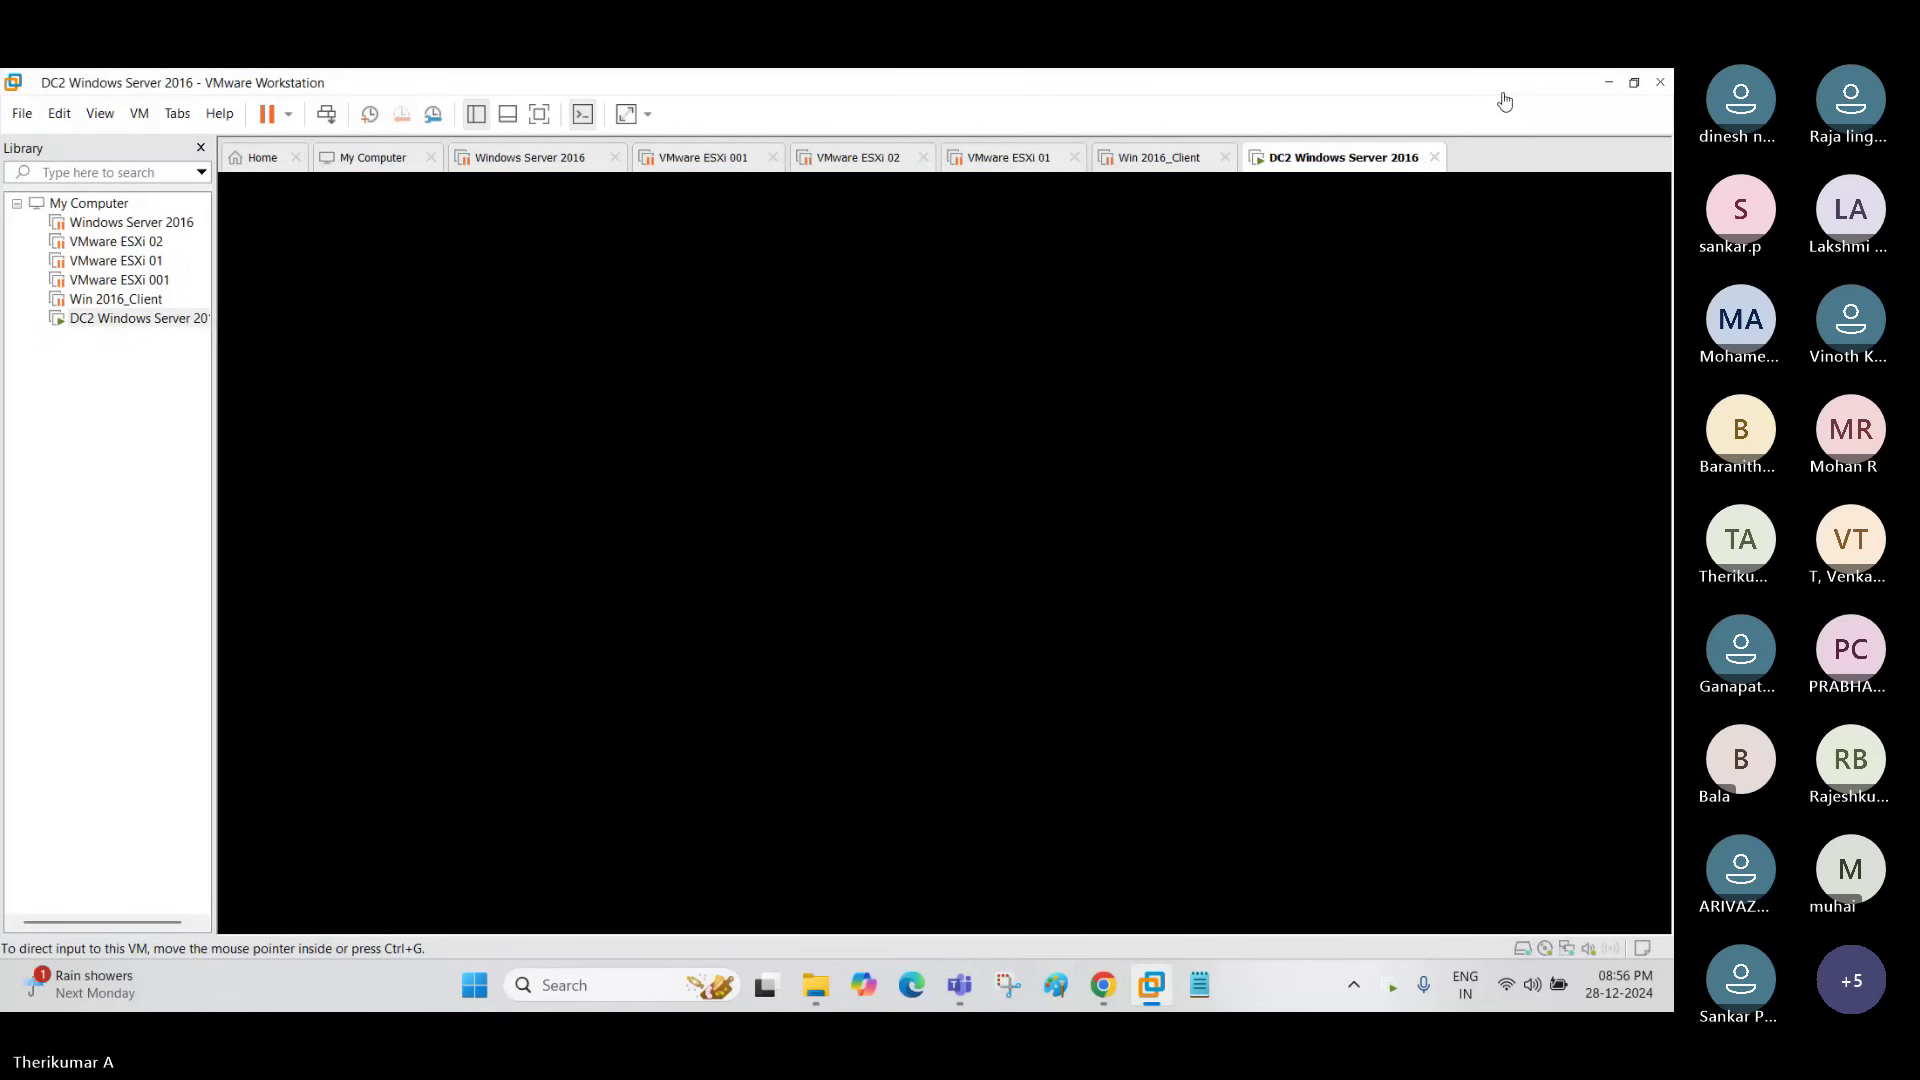
{"action": "mouse_move", "coordinate": [960, 985]}
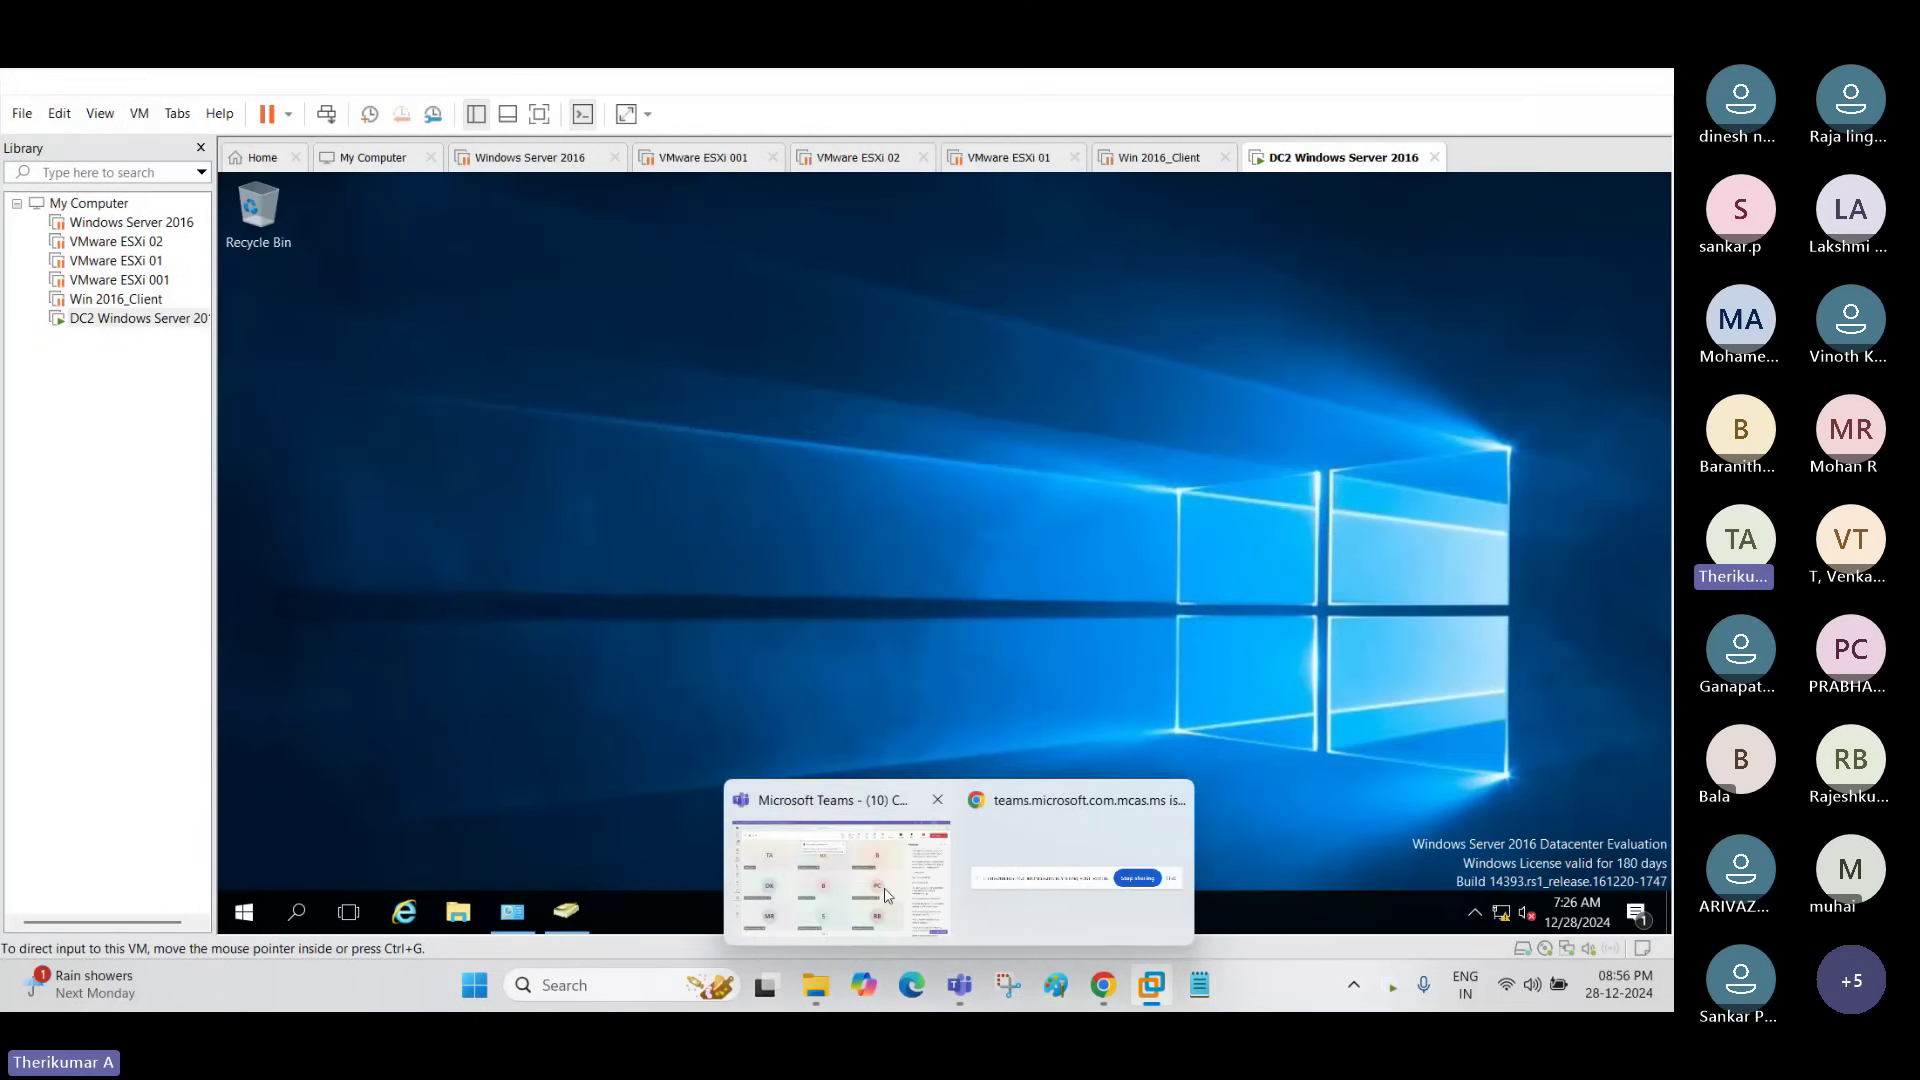
{"action": "left_click", "coordinate": [836, 875]}
{"action": "left_click", "coordinate": [1215, 180]}
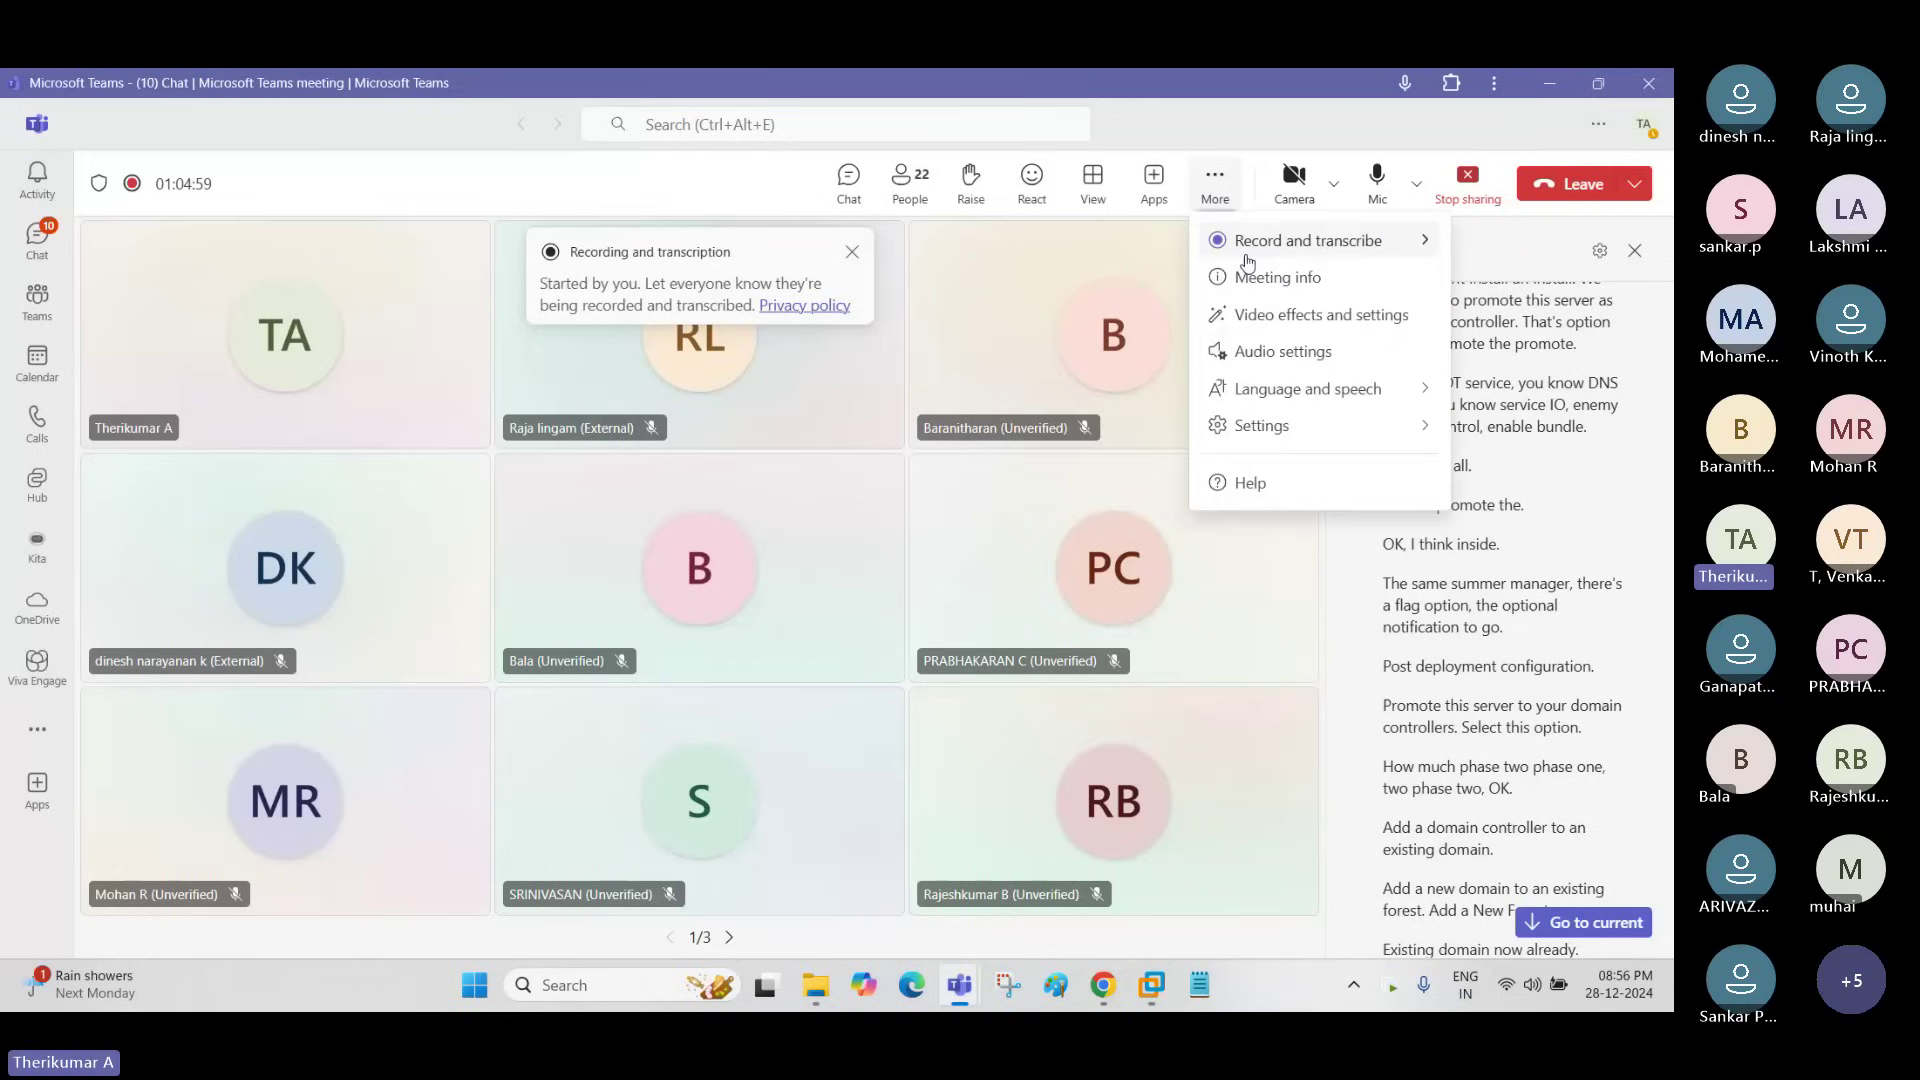
{"action": "mouse_move", "coordinate": [1248, 262]}
{"action": "left_click", "coordinate": [1030, 254]}
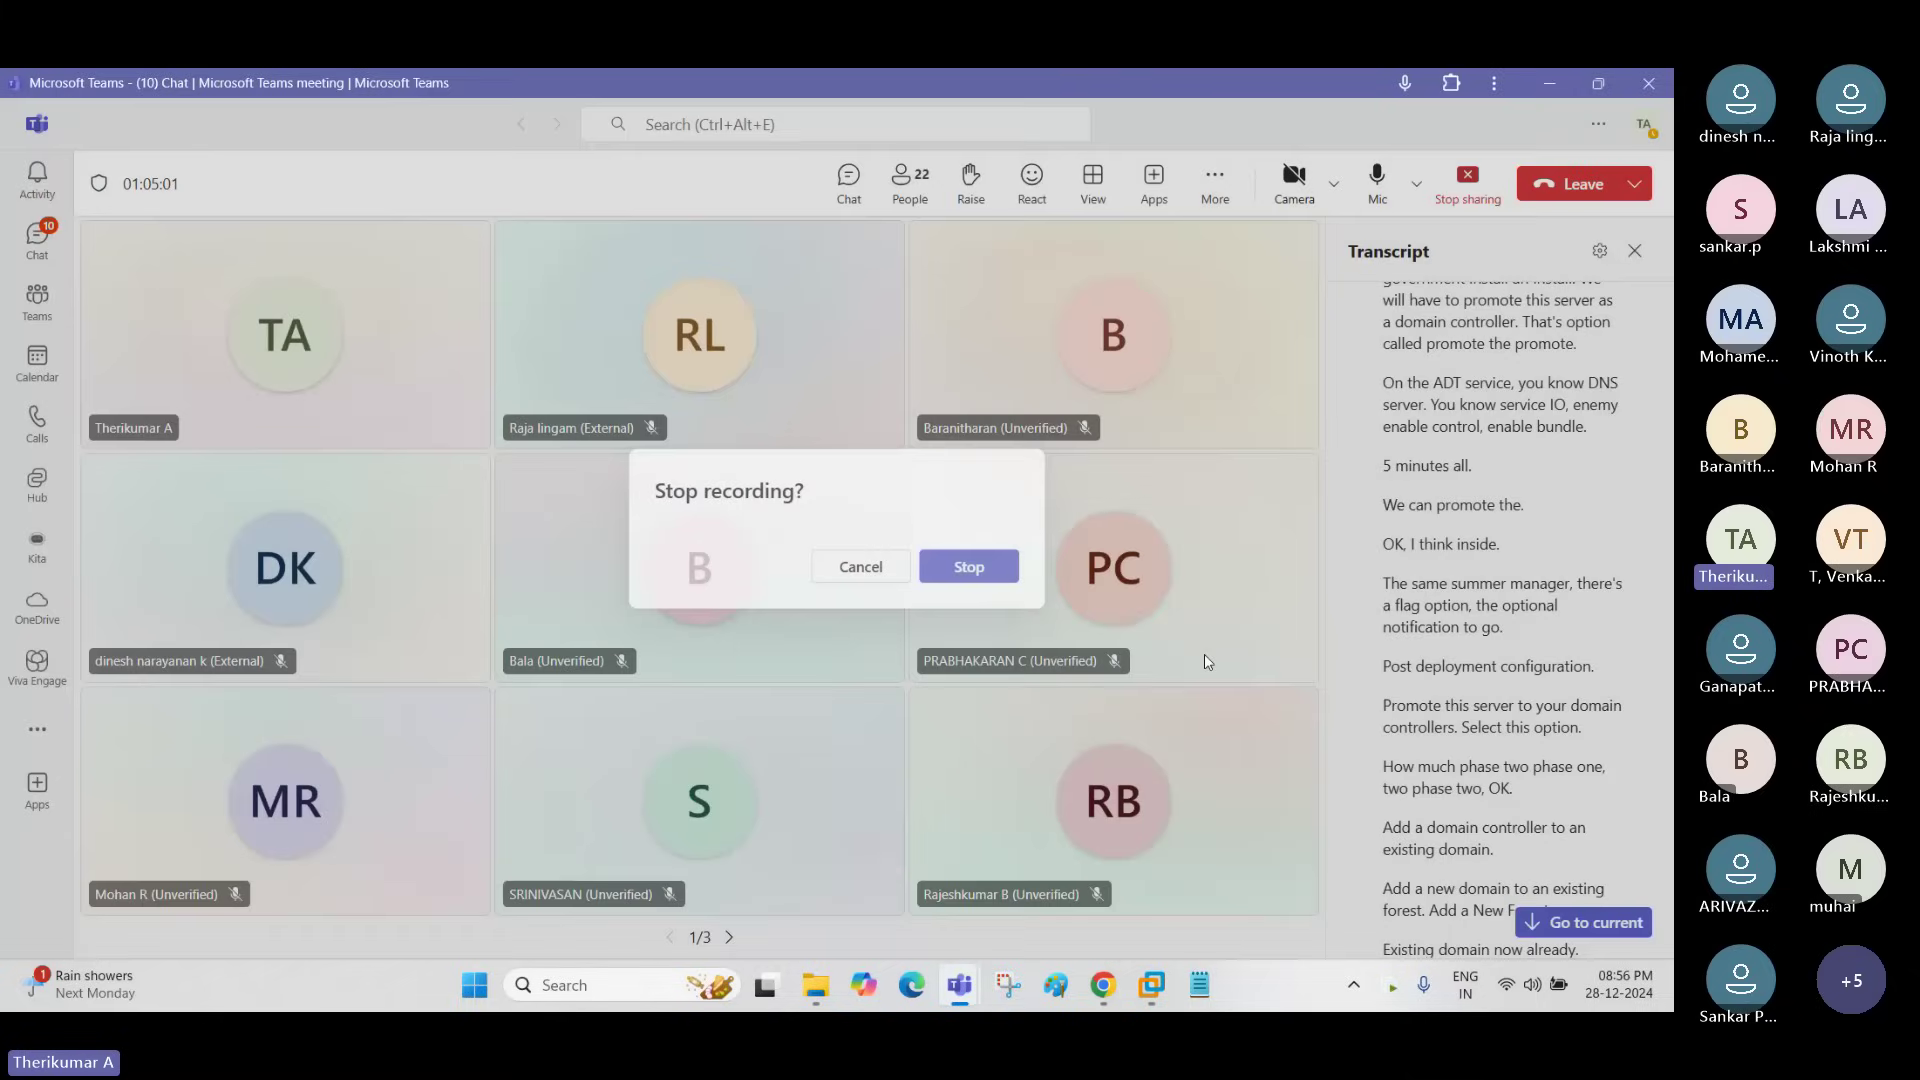